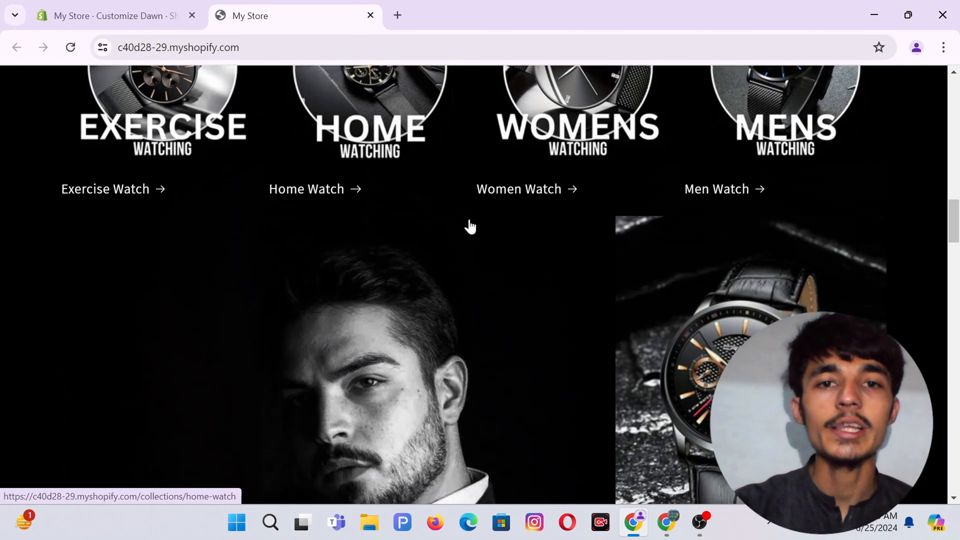
Scroll up and down through the current page to review it.
{"action": "scroll", "coordinate": [388, 232], "scroll_direction": "down", "scroll_amount": 10}
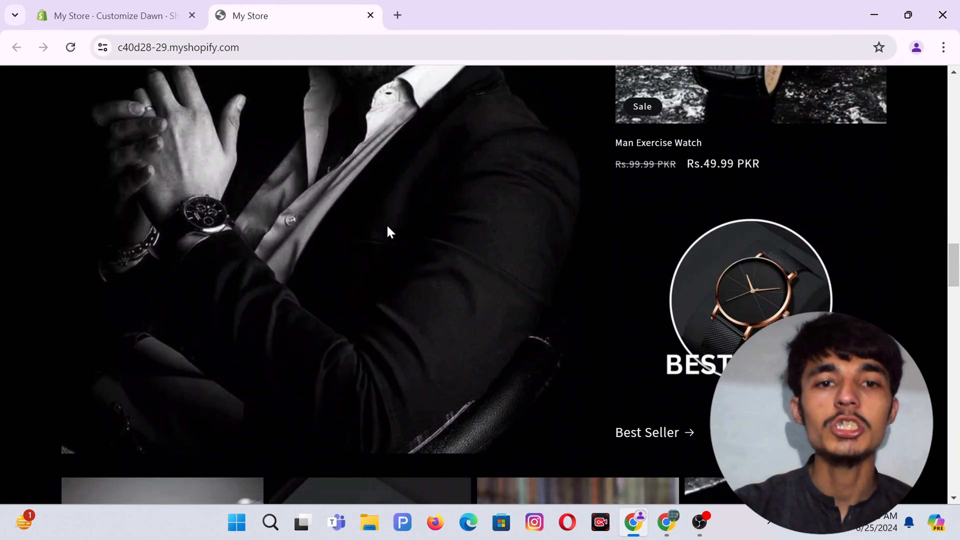
{"action": "scroll", "coordinate": [302, 242], "scroll_direction": "up", "scroll_amount": 3}
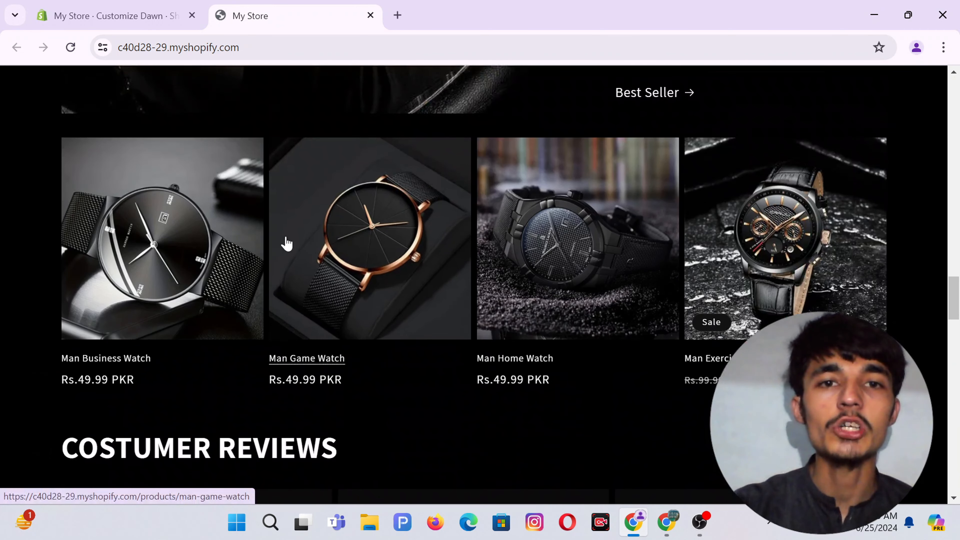
{"action": "scroll", "coordinate": [286, 243], "scroll_direction": "down", "scroll_amount": 10}
{"action": "scroll", "coordinate": [519, 250], "scroll_direction": "up", "scroll_amount": 2}
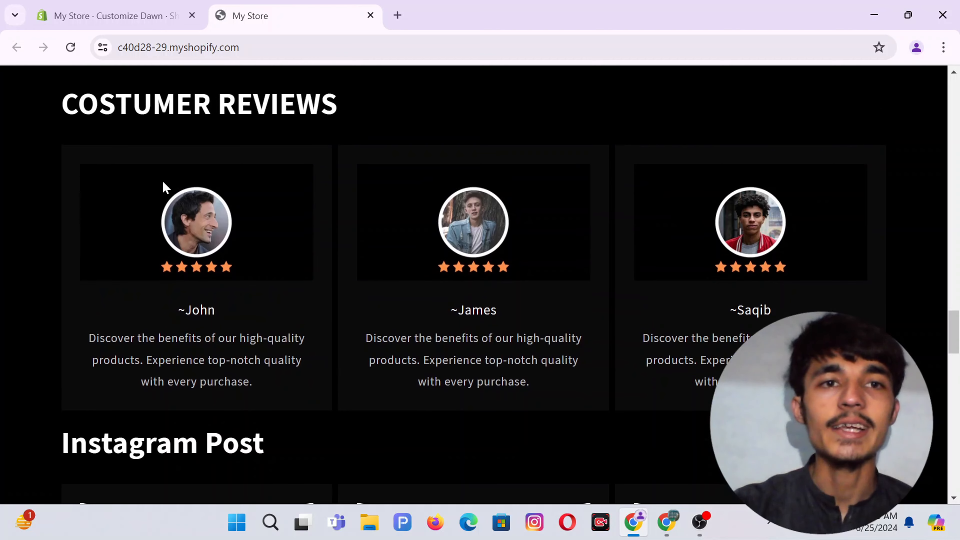
{"action": "scroll", "coordinate": [347, 236], "scroll_direction": "down", "scroll_amount": 10}
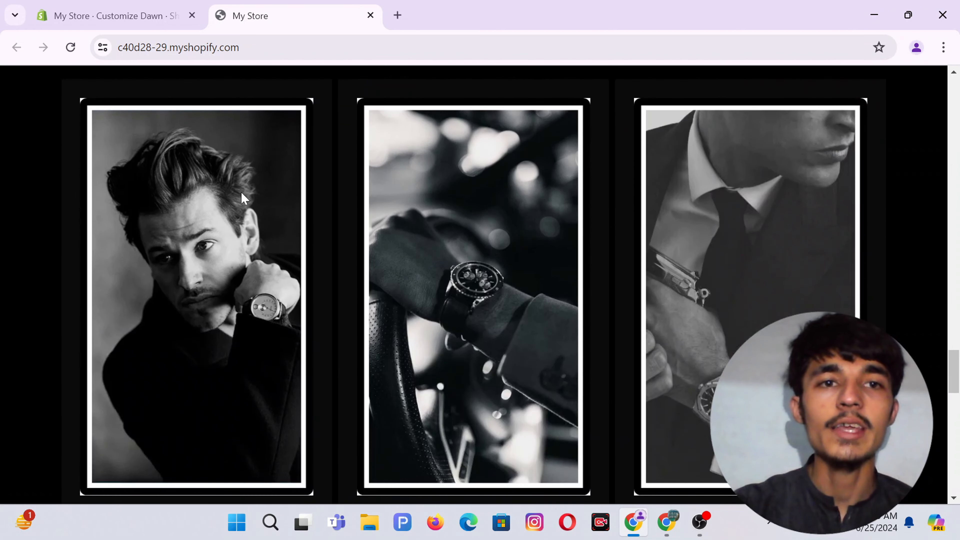
{"action": "scroll", "coordinate": [244, 198], "scroll_direction": "up", "scroll_amount": 1}
{"action": "scroll", "coordinate": [374, 208], "scroll_direction": "down", "scroll_amount": 10}
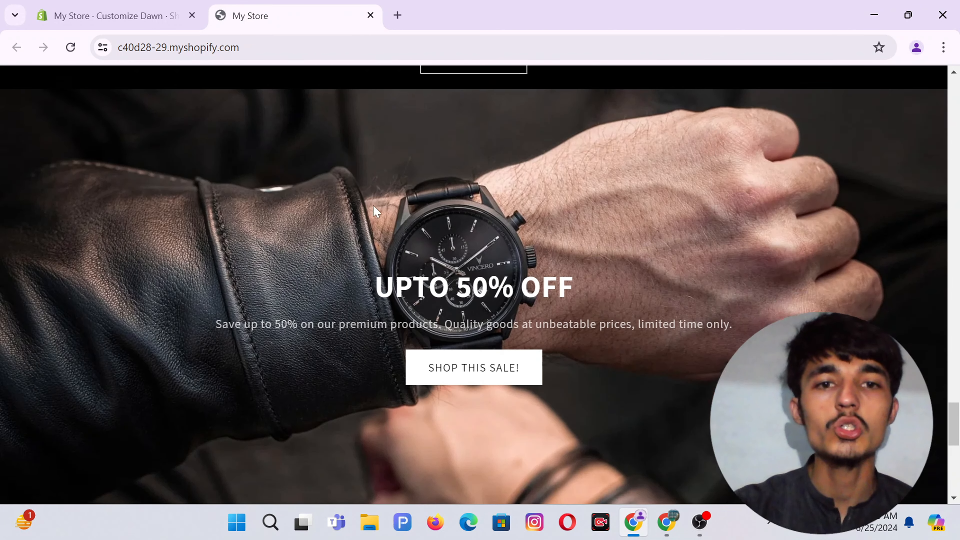
{"action": "scroll", "coordinate": [311, 321], "scroll_direction": "down", "scroll_amount": 6}
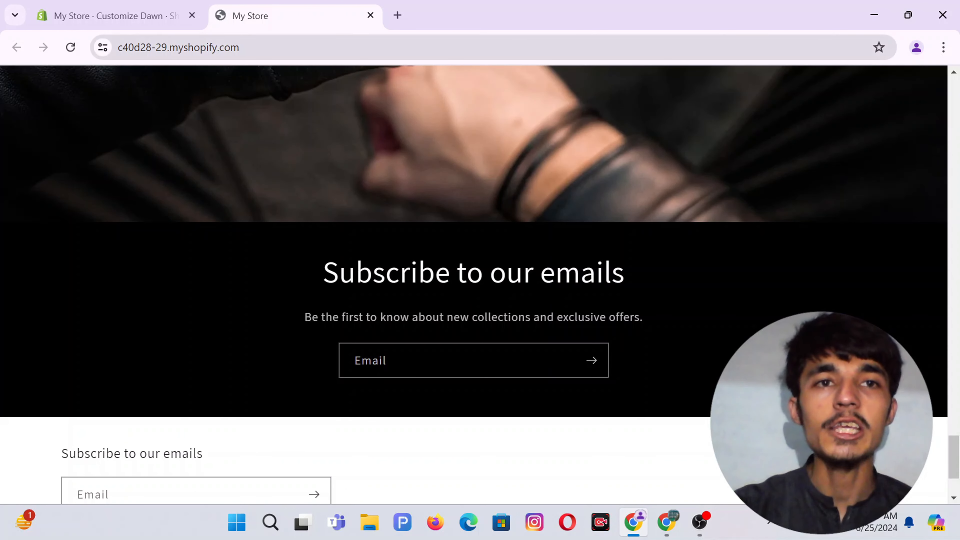
In the theme editor, switch to mobile preview and scroll through every homepage section.
{"action": "left_click", "coordinate": [115, 13]}
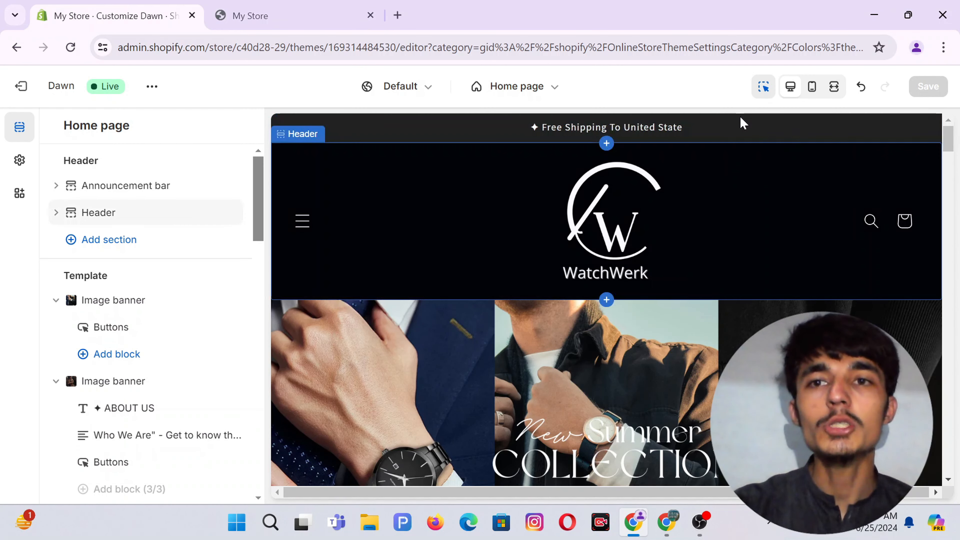
{"action": "left_click", "coordinate": [813, 90]}
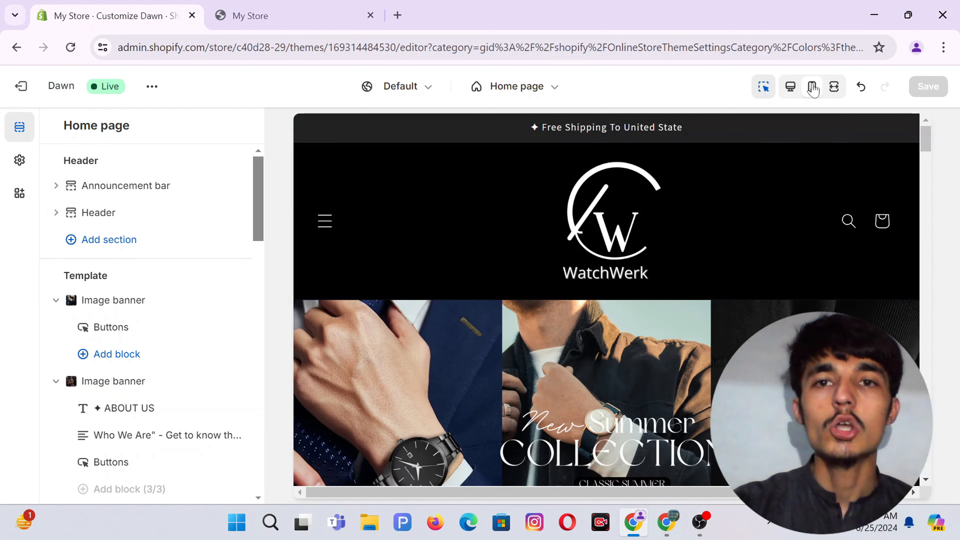
{"action": "scroll", "coordinate": [635, 231], "scroll_direction": "down", "scroll_amount": 3}
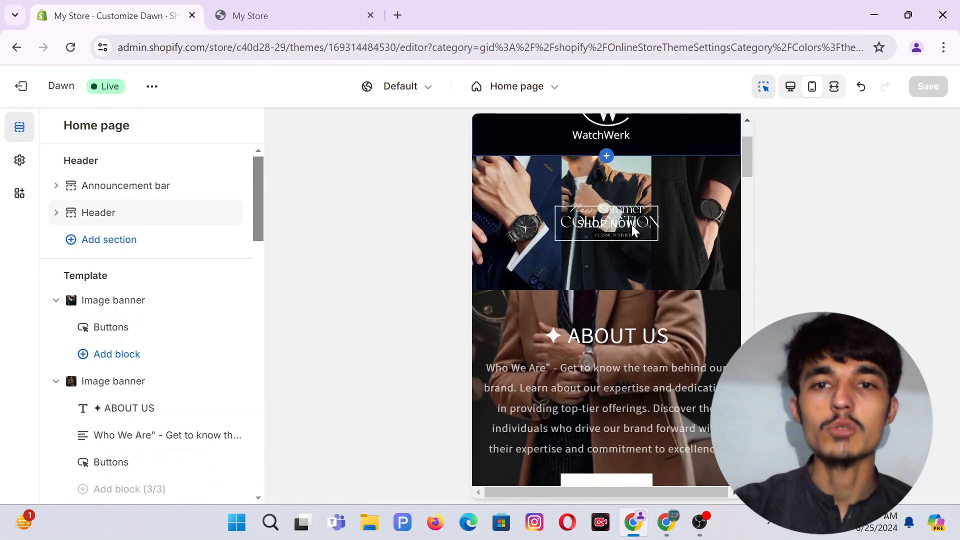
{"action": "scroll", "coordinate": [635, 230], "scroll_direction": "down", "scroll_amount": 6}
{"action": "scroll", "coordinate": [635, 231], "scroll_direction": "down", "scroll_amount": 4}
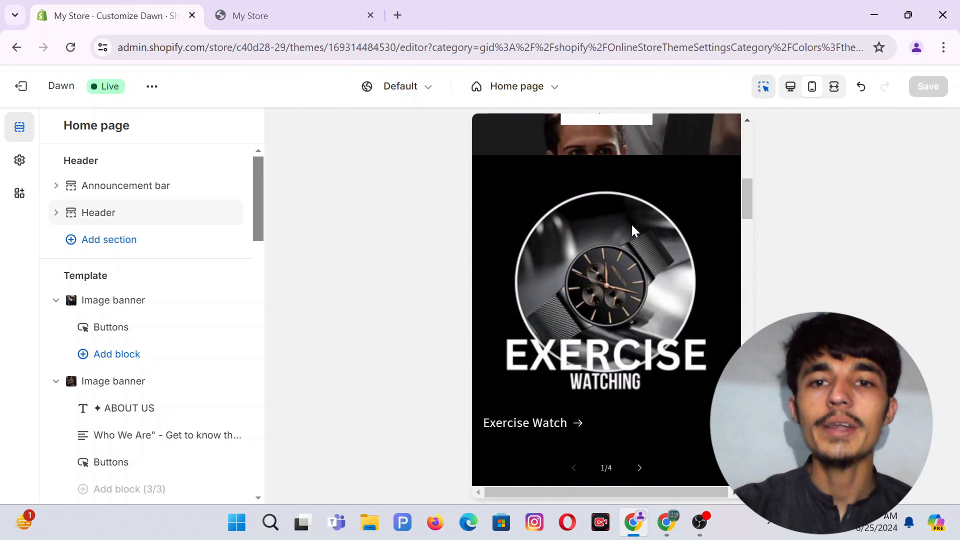
{"action": "scroll", "coordinate": [653, 352], "scroll_direction": "down", "scroll_amount": 8}
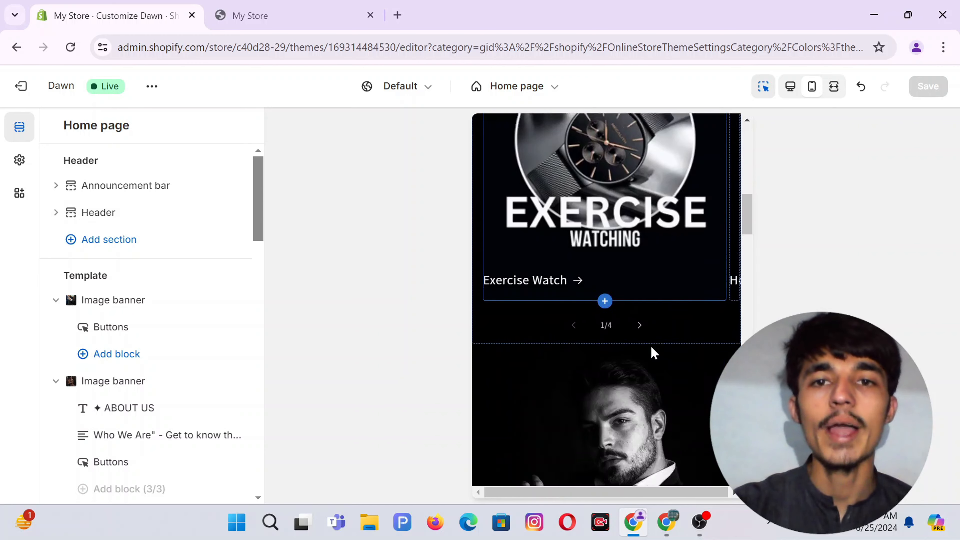
{"action": "scroll", "coordinate": [654, 353], "scroll_direction": "down", "scroll_amount": 10}
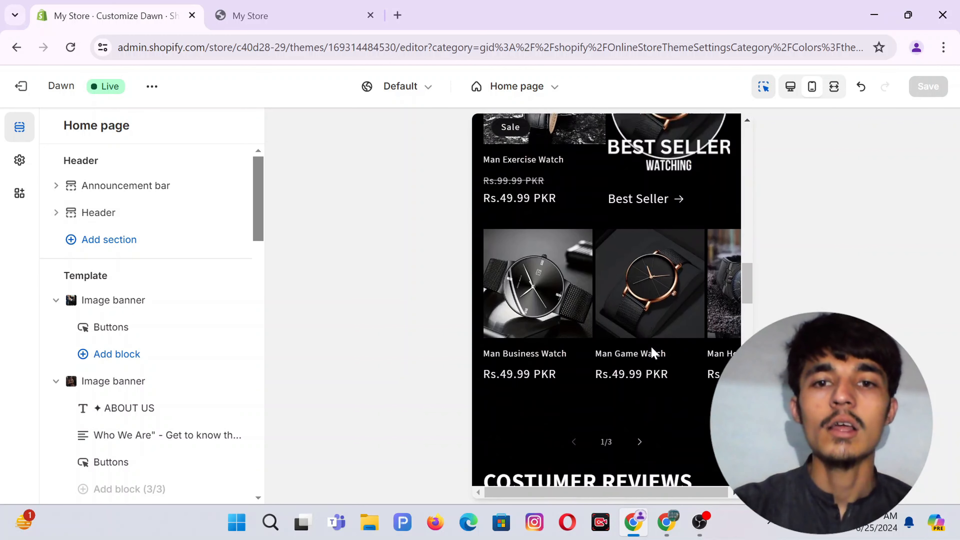
{"action": "scroll", "coordinate": [653, 352], "scroll_direction": "down", "scroll_amount": 4}
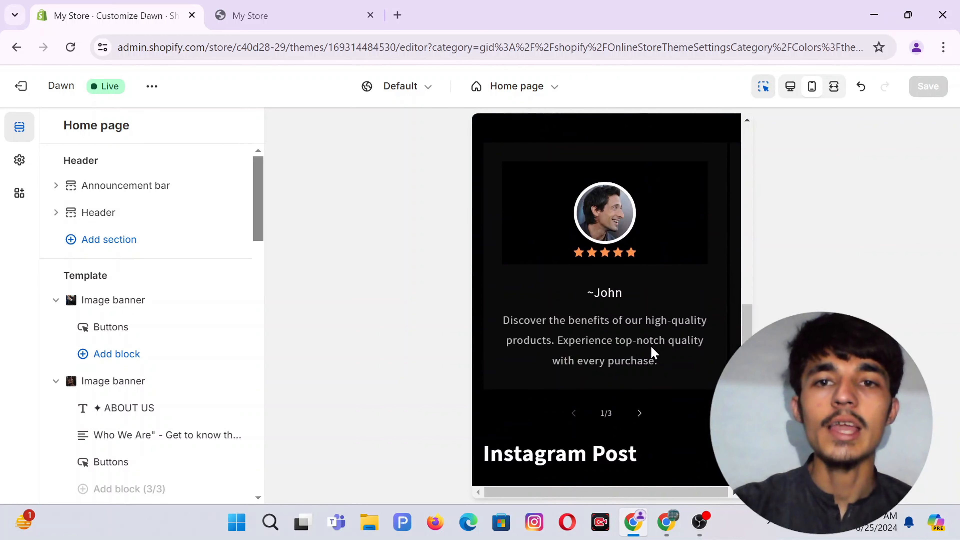
{"action": "scroll", "coordinate": [619, 250], "scroll_direction": "down", "scroll_amount": 2}
{"action": "scroll", "coordinate": [619, 250], "scroll_direction": "down", "scroll_amount": 10}
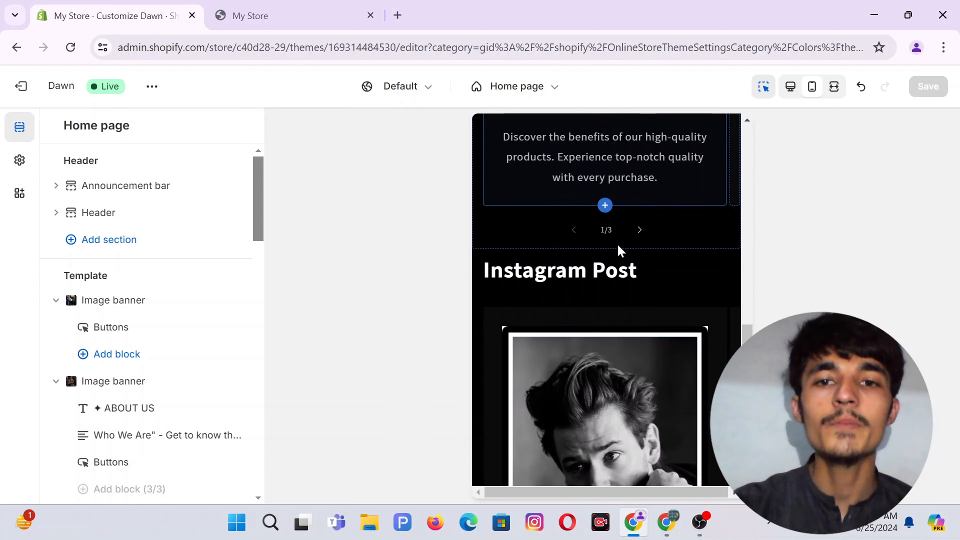
{"action": "scroll", "coordinate": [620, 250], "scroll_direction": "down", "scroll_amount": 7}
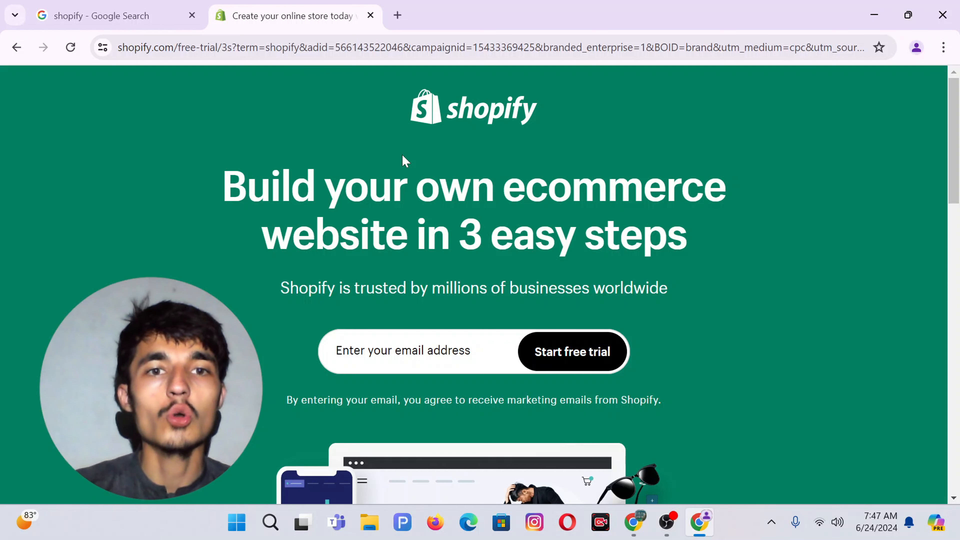
Paste the email address into the Shopify free-trial form and start the free trial.
{"action": "left_click", "coordinate": [87, 15]}
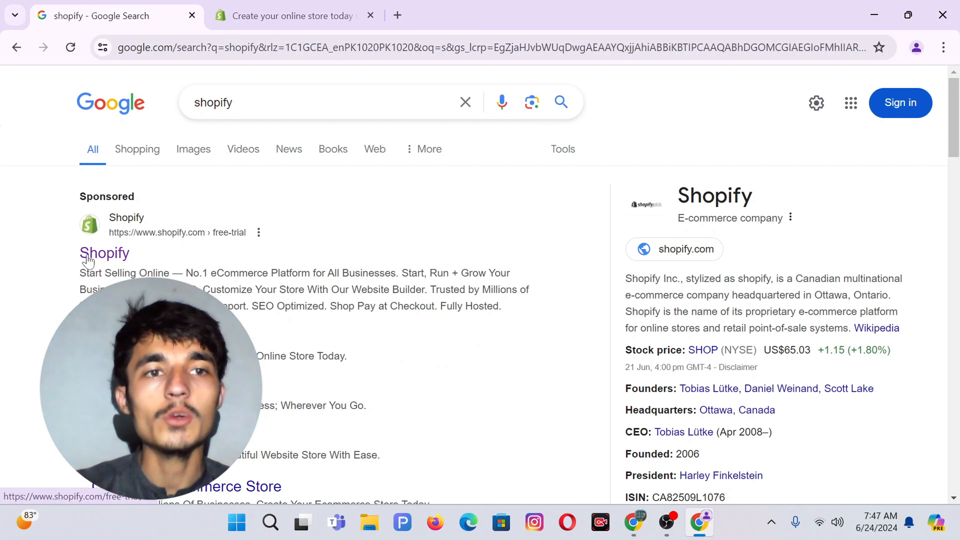
{"action": "left_click", "coordinate": [247, 14]}
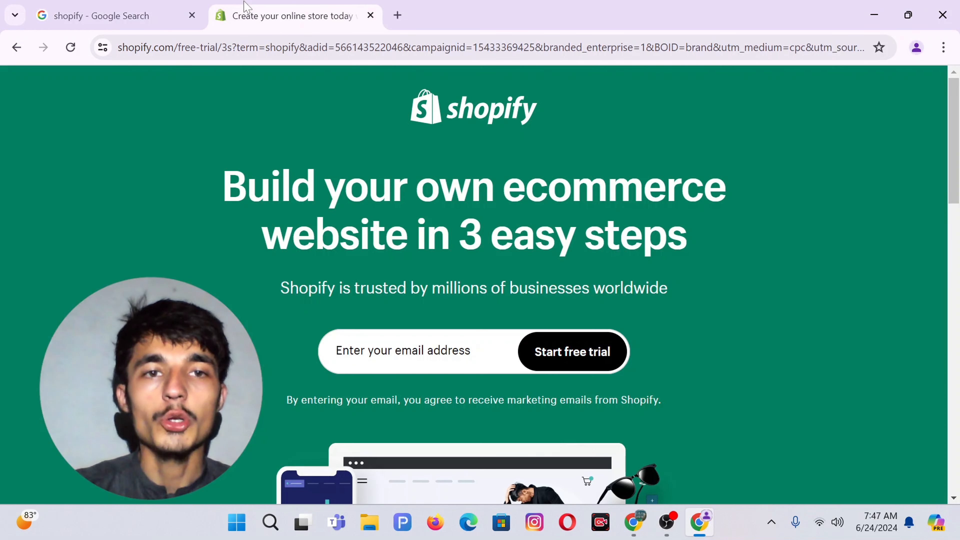
{"action": "left_click", "coordinate": [361, 354]}
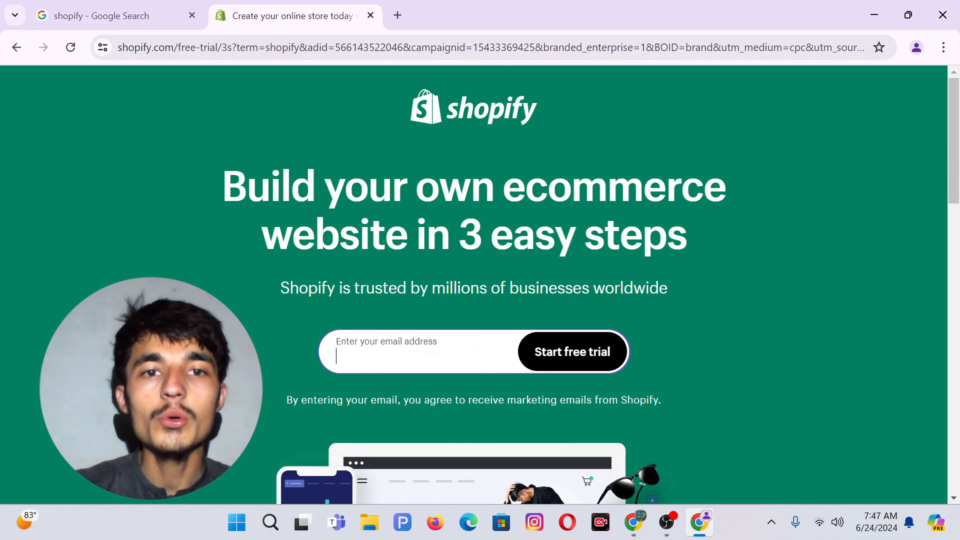
{"action": "right_click", "coordinate": [362, 358]}
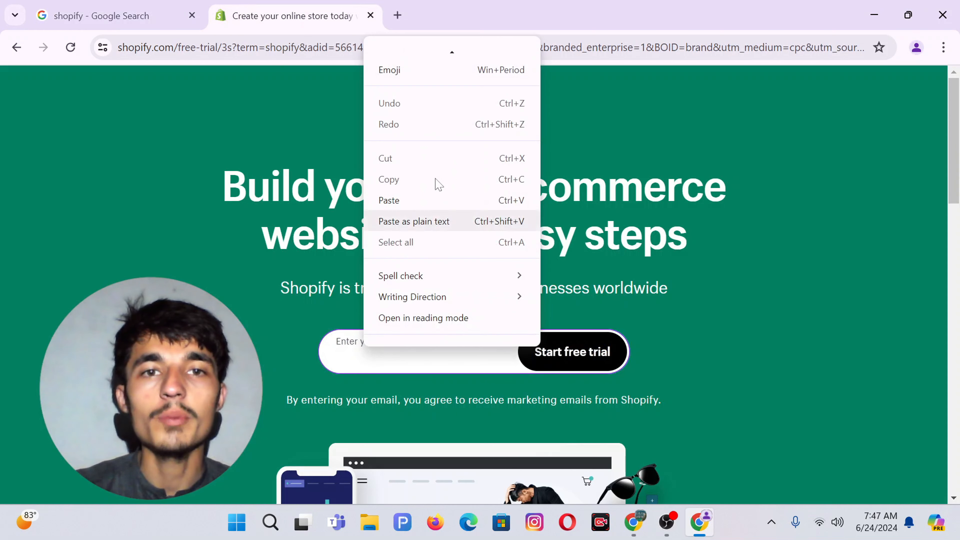
{"action": "left_click", "coordinate": [390, 200]}
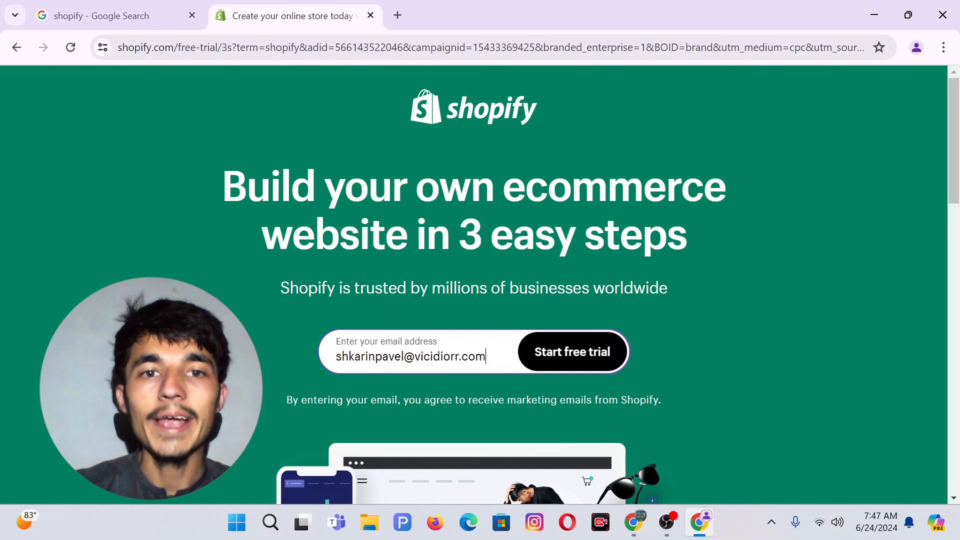
{"action": "left_click", "coordinate": [554, 364]}
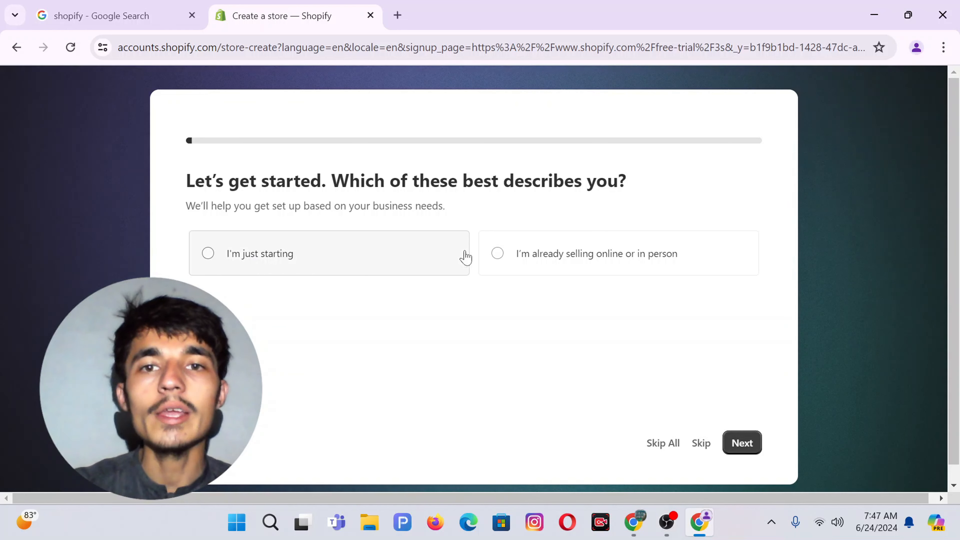
Answer setup as just starting, selling via an online store, dropshipping products, located in Pakistan.
{"action": "left_click", "coordinate": [234, 247]}
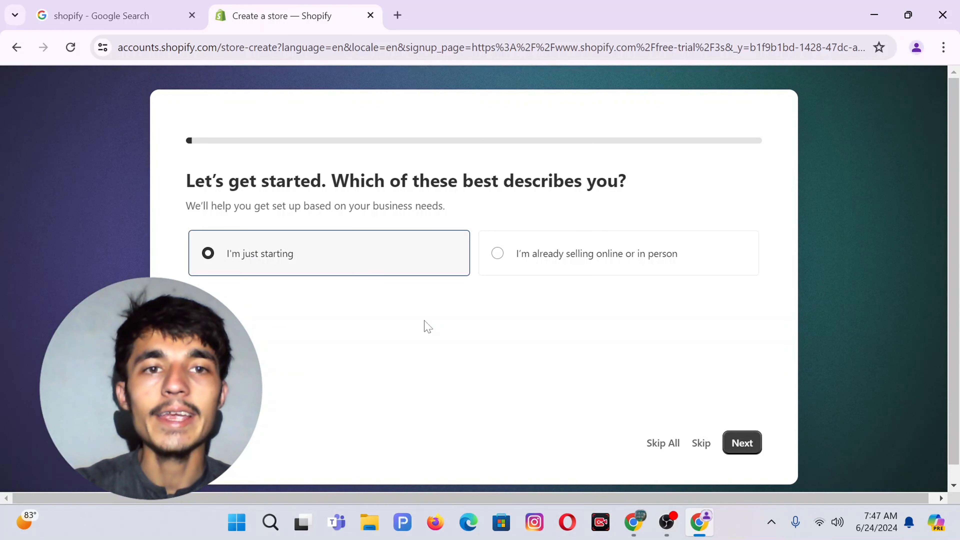
{"action": "left_click", "coordinate": [741, 443]}
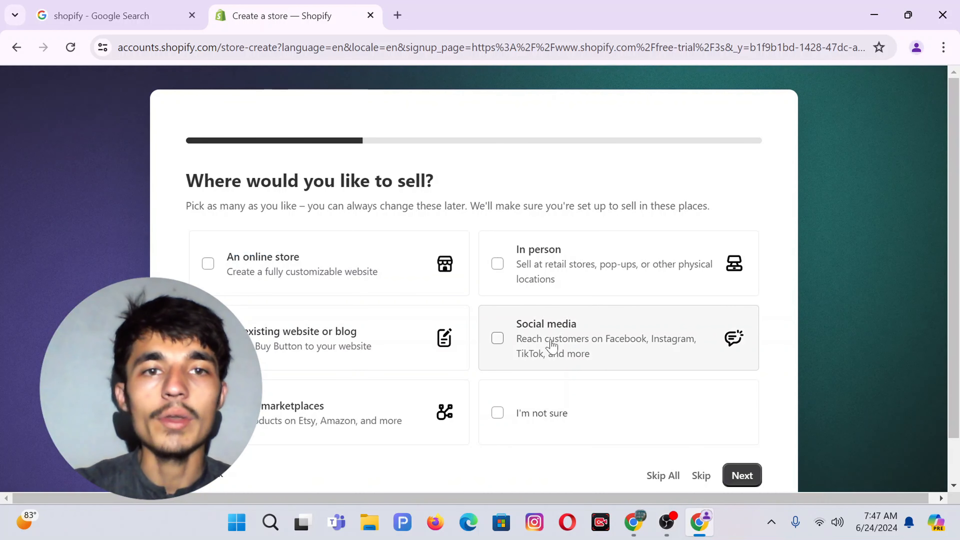
{"action": "left_click", "coordinate": [289, 281]}
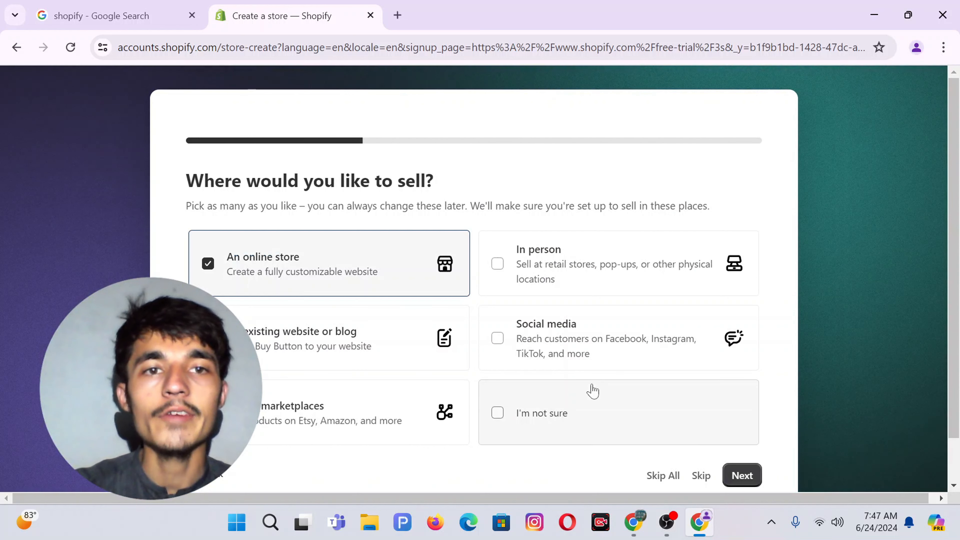
{"action": "left_click", "coordinate": [743, 476]}
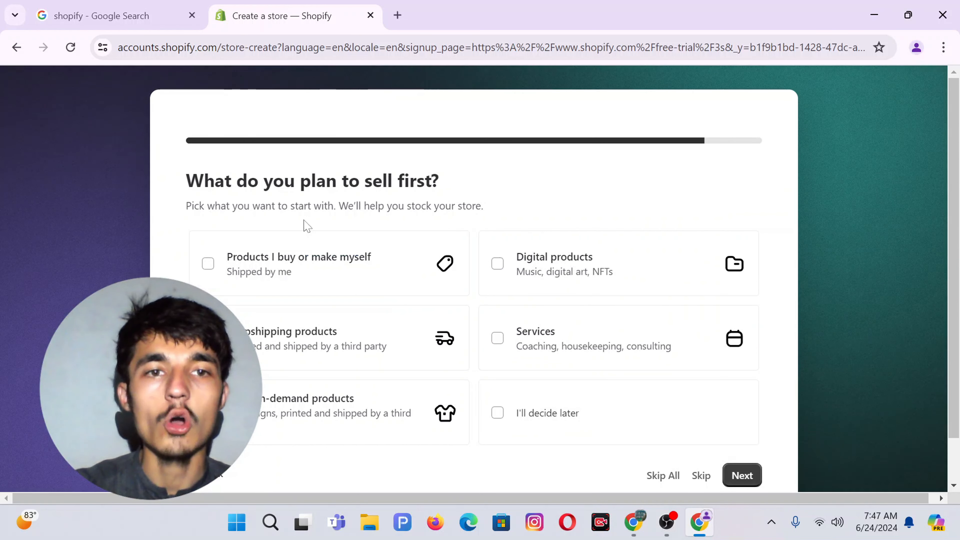
{"action": "left_click", "coordinate": [269, 365]}
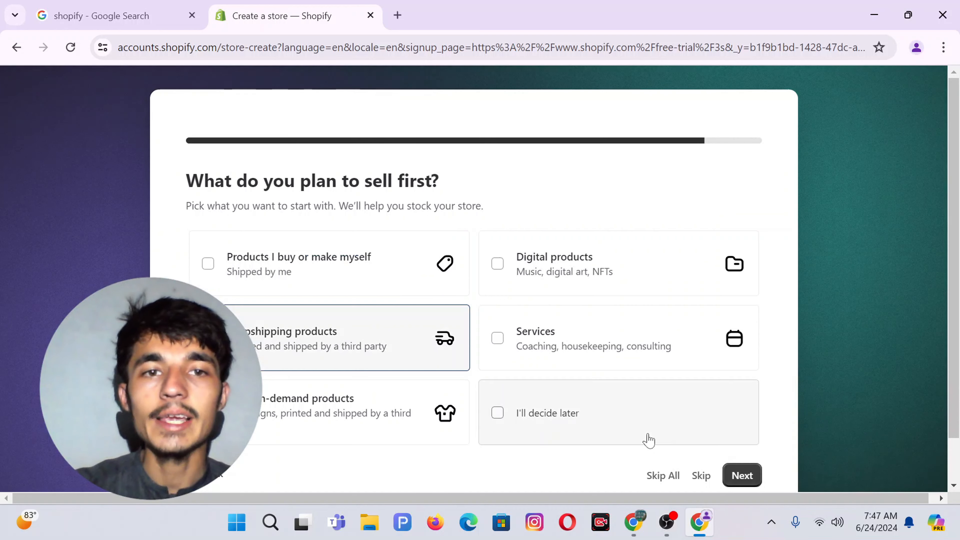
{"action": "left_click", "coordinate": [742, 476]}
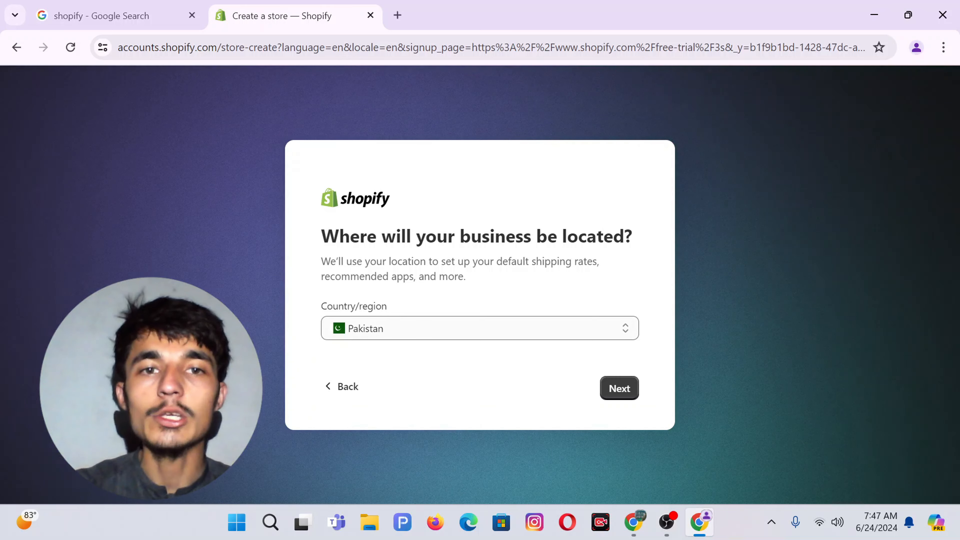
{"action": "left_click", "coordinate": [618, 392]}
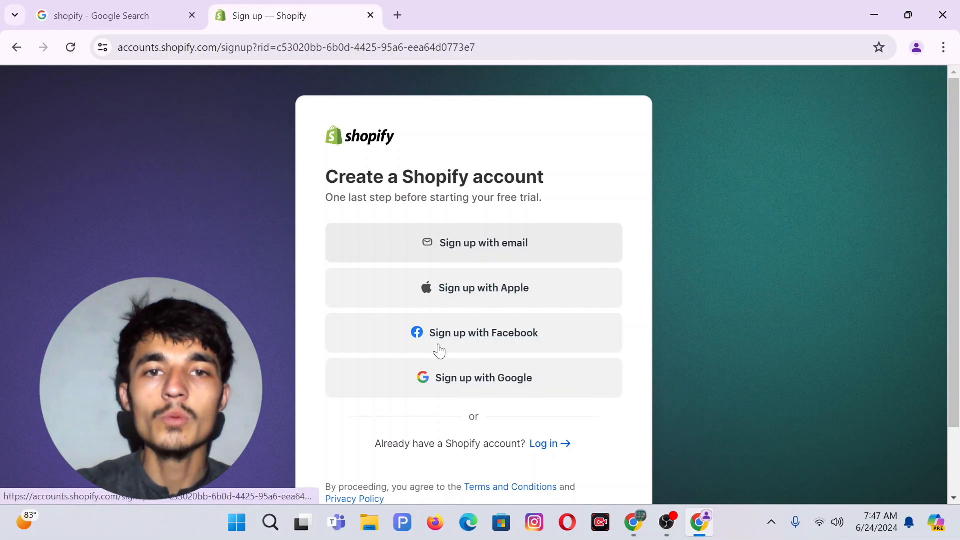
Sign up with email, enter the account password, create the account and save the password in Chrome.
{"action": "left_click", "coordinate": [445, 246]}
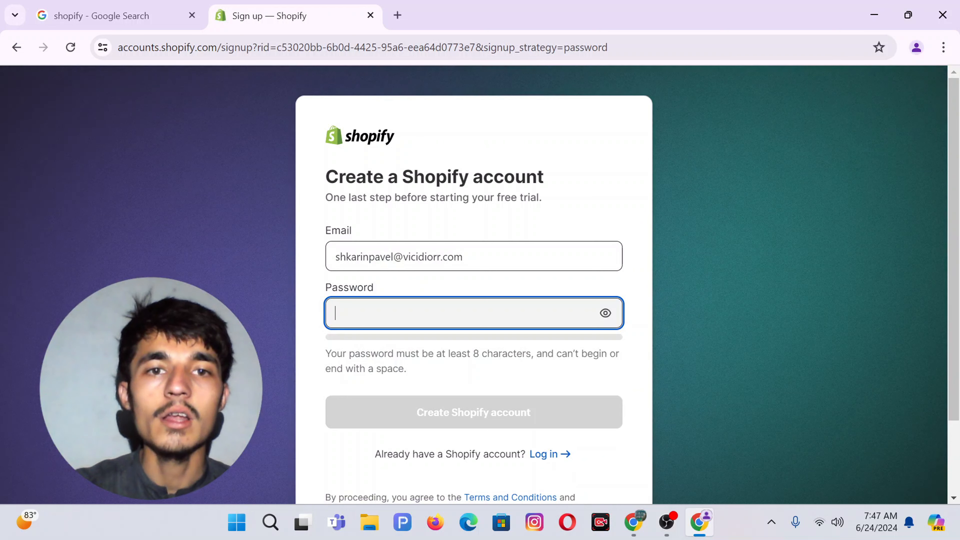
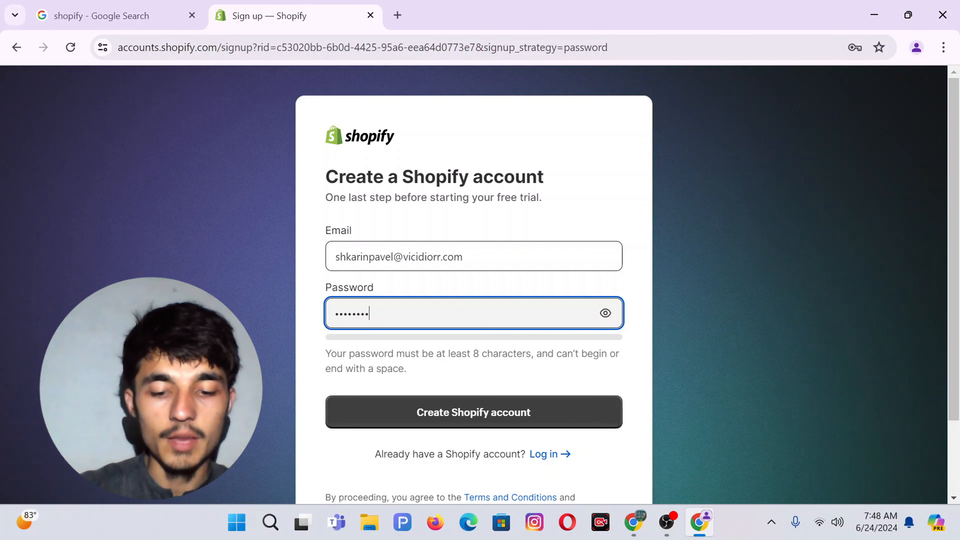
{"action": "left_click", "coordinate": [459, 424]}
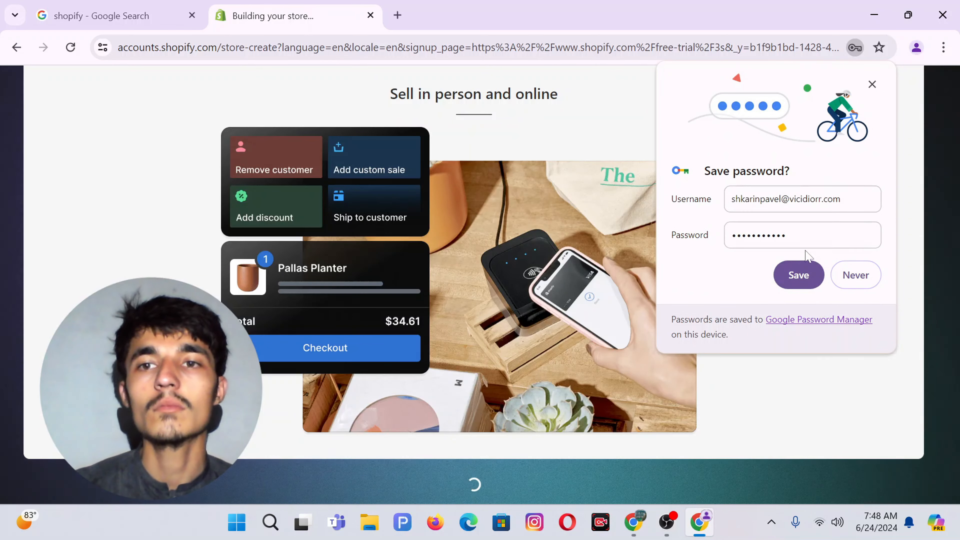
{"action": "left_click", "coordinate": [799, 275]}
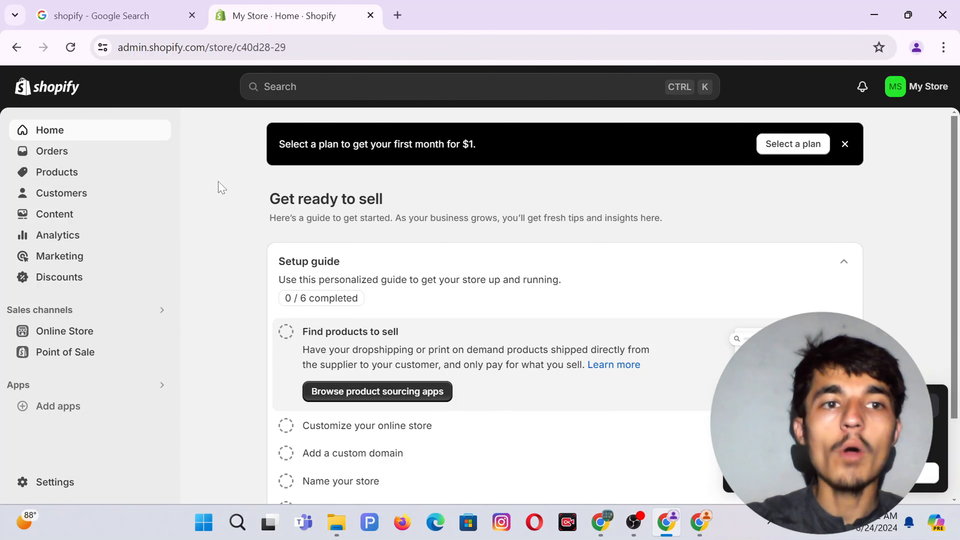
Browse the Online Store Themes page and open the current Dawn theme for customising.
{"action": "left_click", "coordinate": [53, 331]}
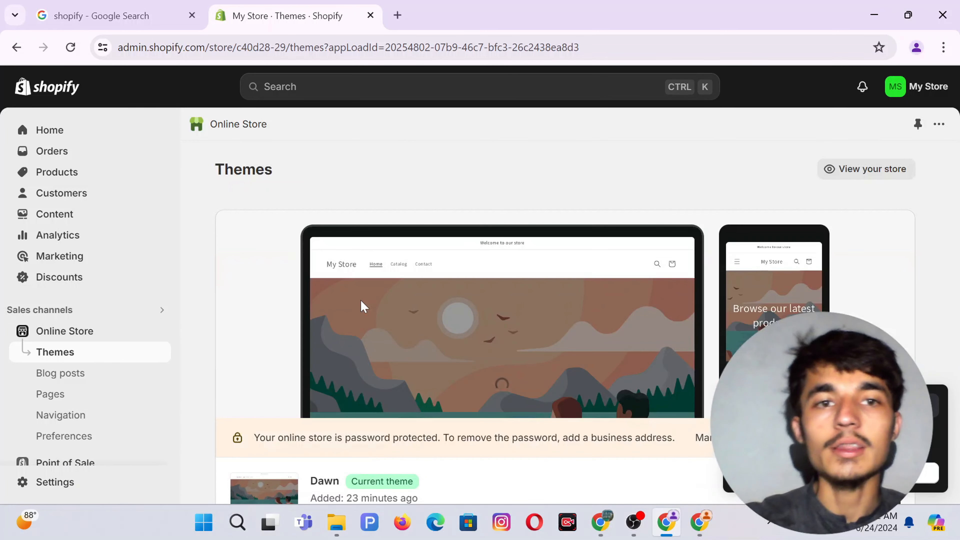
{"action": "scroll", "coordinate": [363, 307], "scroll_direction": "down", "scroll_amount": 10}
{"action": "scroll", "coordinate": [361, 305], "scroll_direction": "down", "scroll_amount": 4}
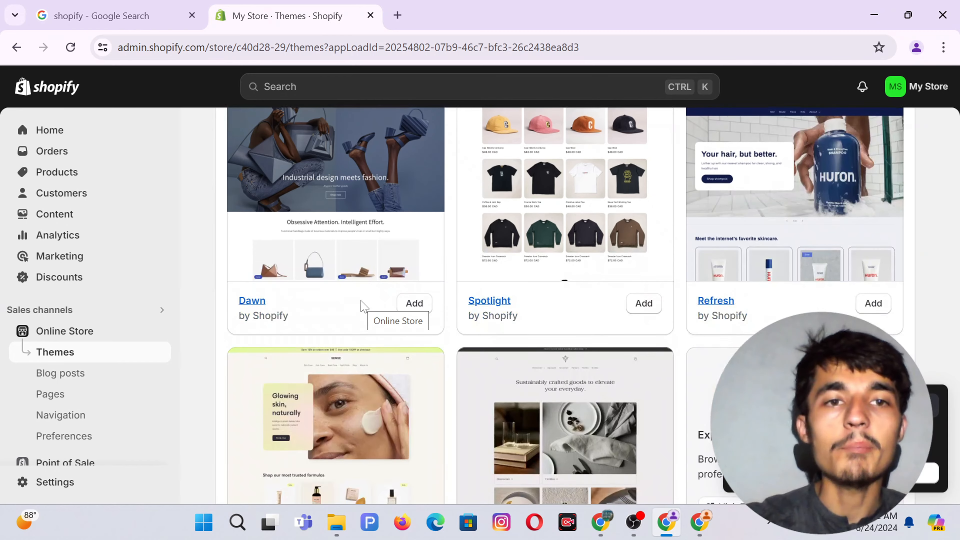
{"action": "scroll", "coordinate": [473, 329], "scroll_direction": "up", "scroll_amount": 2}
{"action": "scroll", "coordinate": [583, 266], "scroll_direction": "up", "scroll_amount": 6}
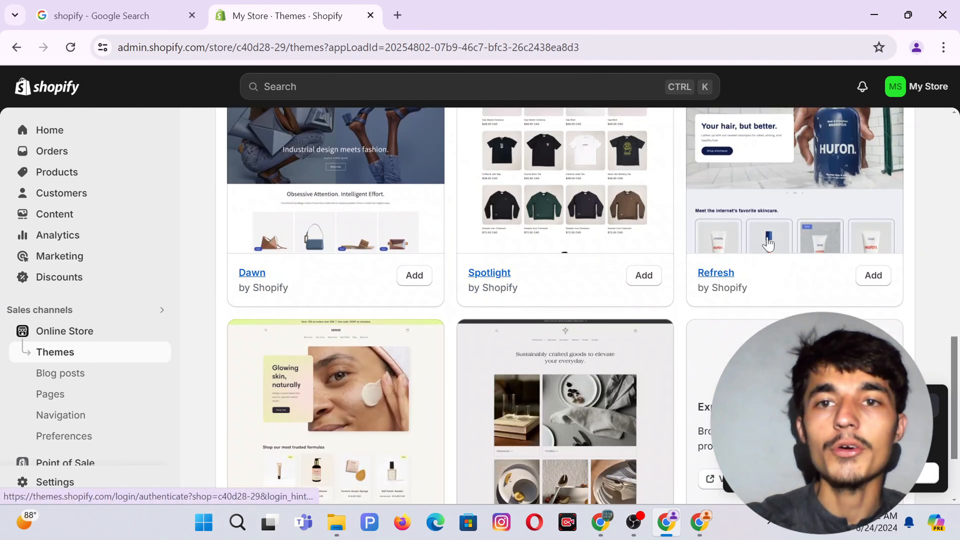
{"action": "scroll", "coordinate": [242, 175], "scroll_direction": "up", "scroll_amount": 3}
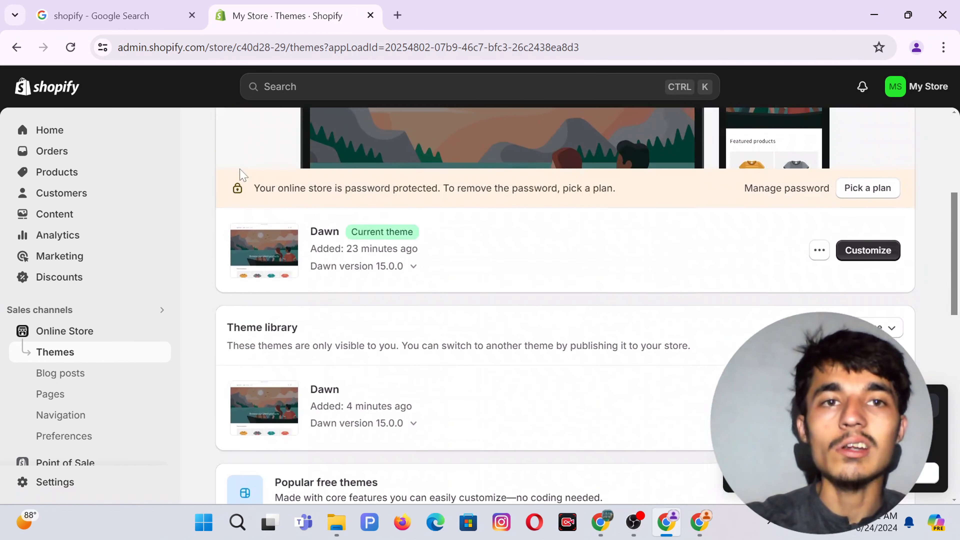
{"action": "scroll", "coordinate": [817, 242], "scroll_direction": "down", "scroll_amount": 3}
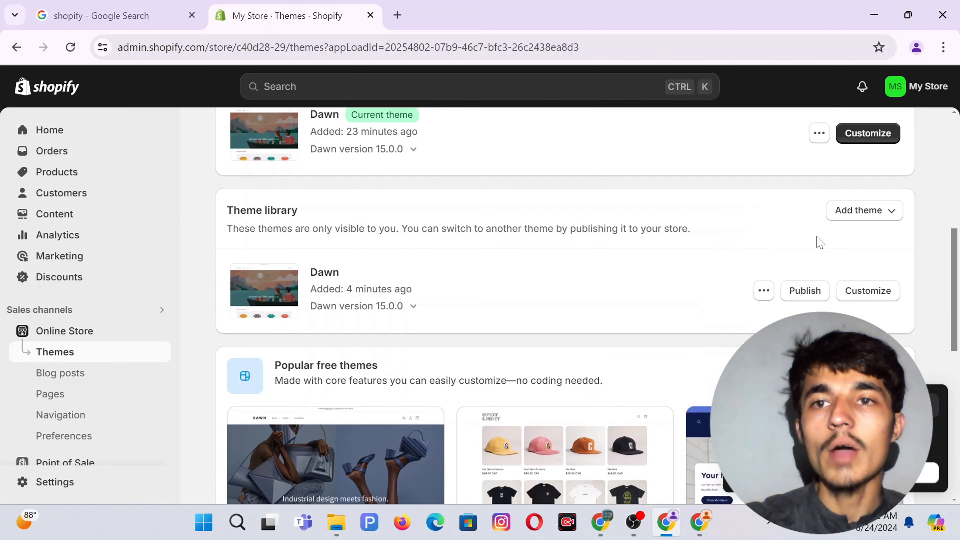
{"action": "left_click", "coordinate": [884, 157]}
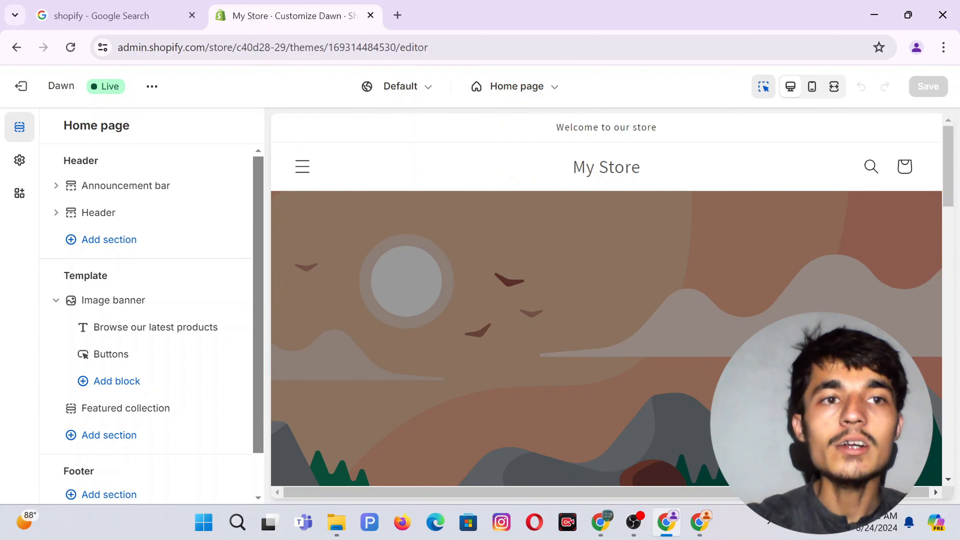
Replace the 'Welcome to our store' announcement text with '✦ Free Shipping To United State'.
{"action": "left_click", "coordinate": [138, 189]}
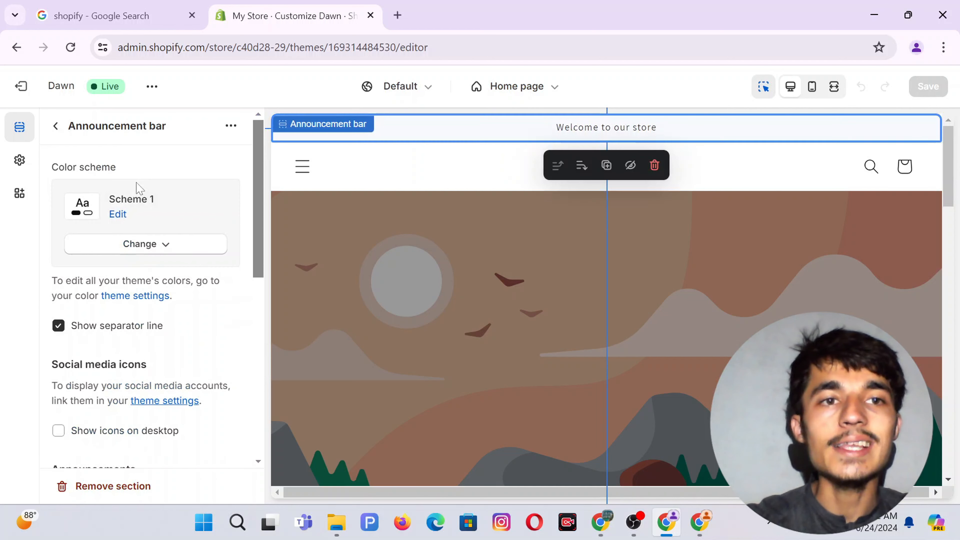
{"action": "left_click", "coordinate": [60, 127]}
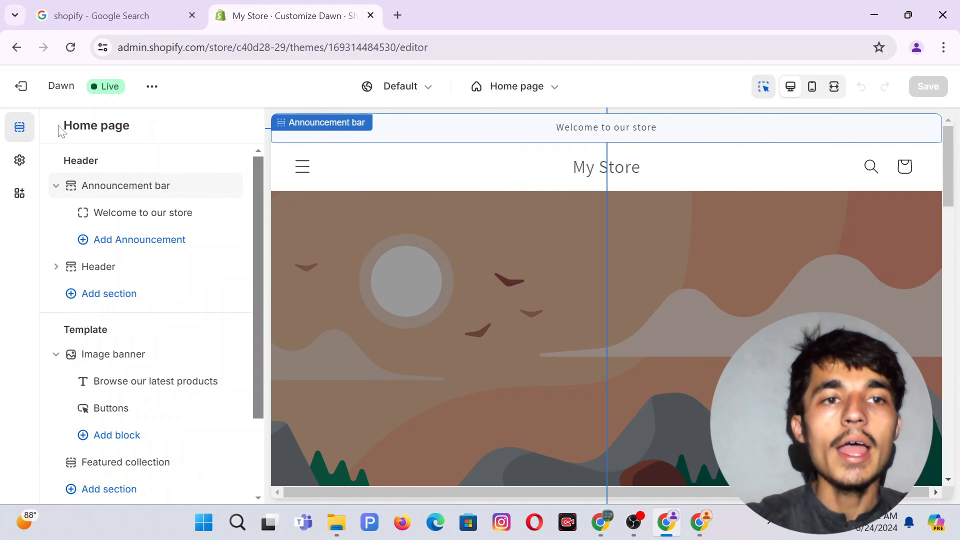
{"action": "left_click", "coordinate": [109, 218]}
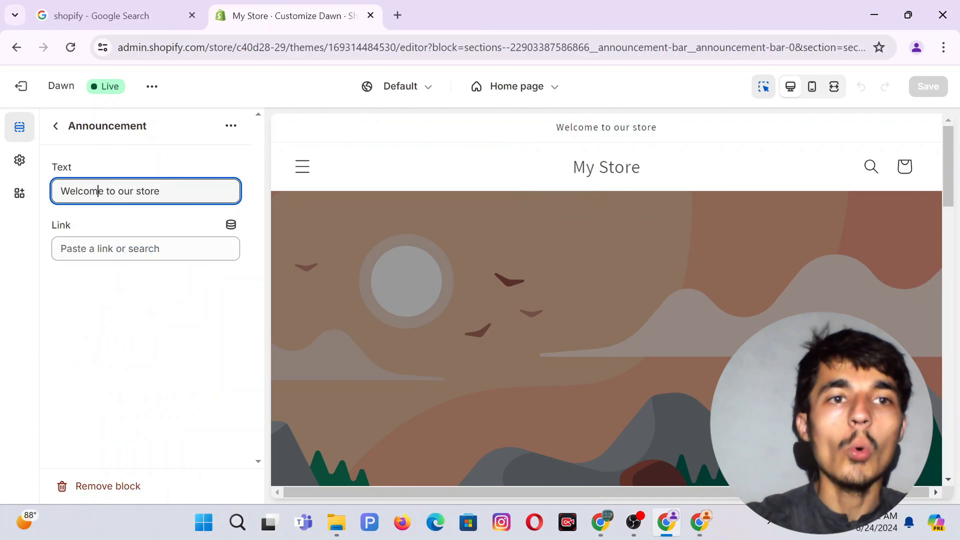
{"action": "left_click_drag", "start_coordinate": [61, 191], "coordinate": [159, 191]}
{"action": "key", "text": "BackSpace"}
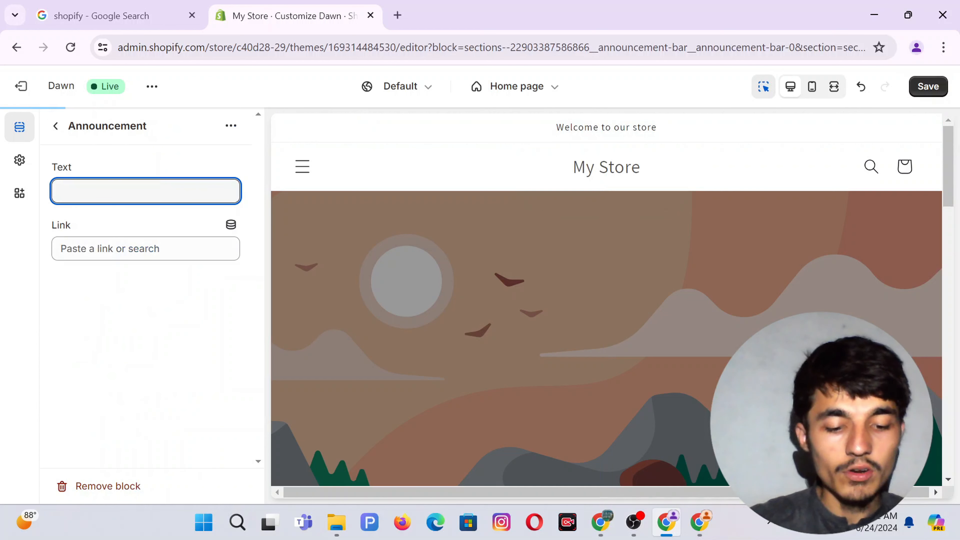
{"action": "type", "text": "Free Shipping"}
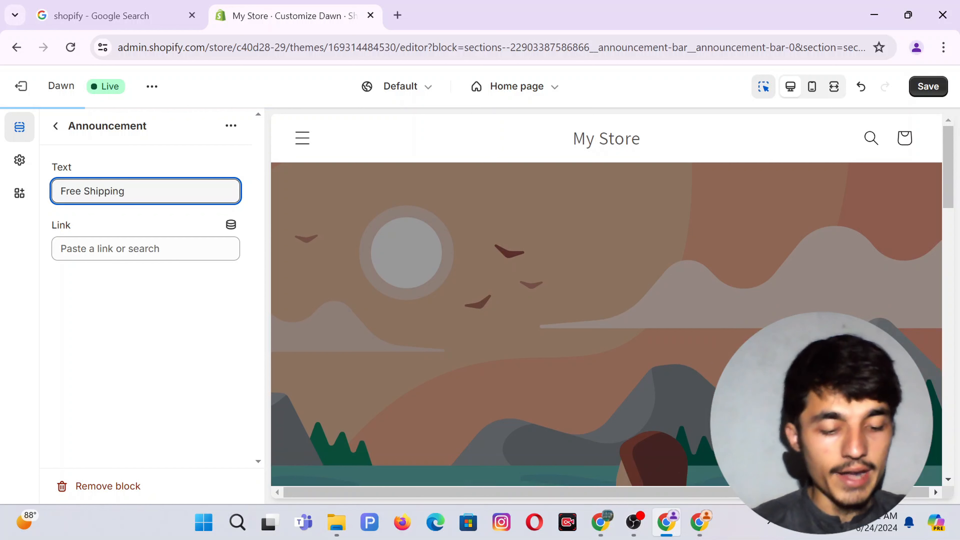
{"action": "key", "text": "ctrl+a"}
{"action": "type", "text": "✦ Free Shipping To United State"}
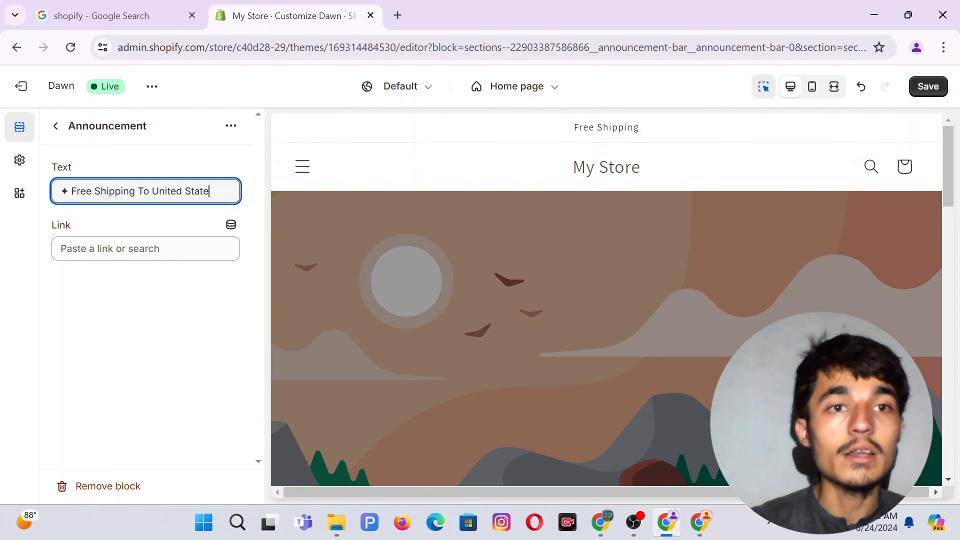
{"action": "left_click", "coordinate": [55, 125]}
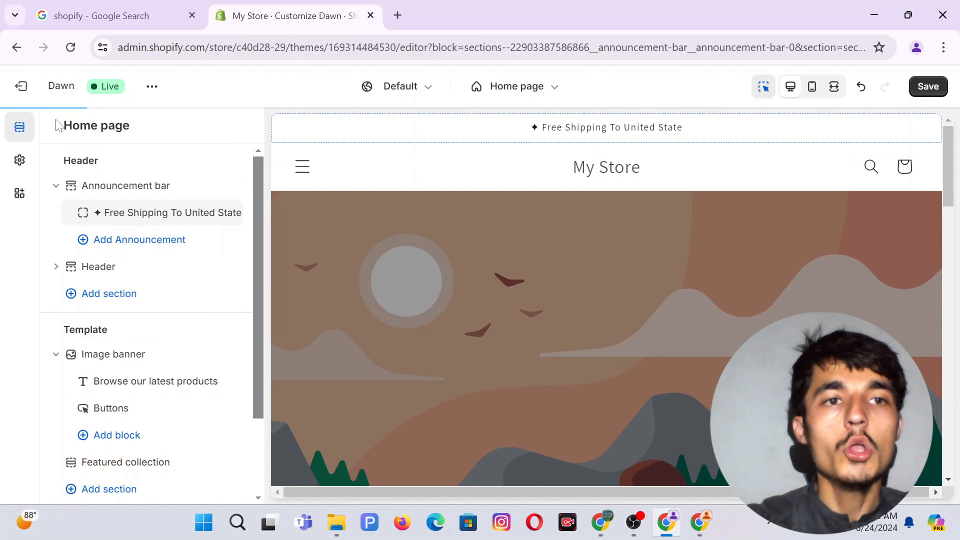
Add a second '50% off' announcement to the bar, then delete it again.
{"action": "left_click", "coordinate": [120, 240]}
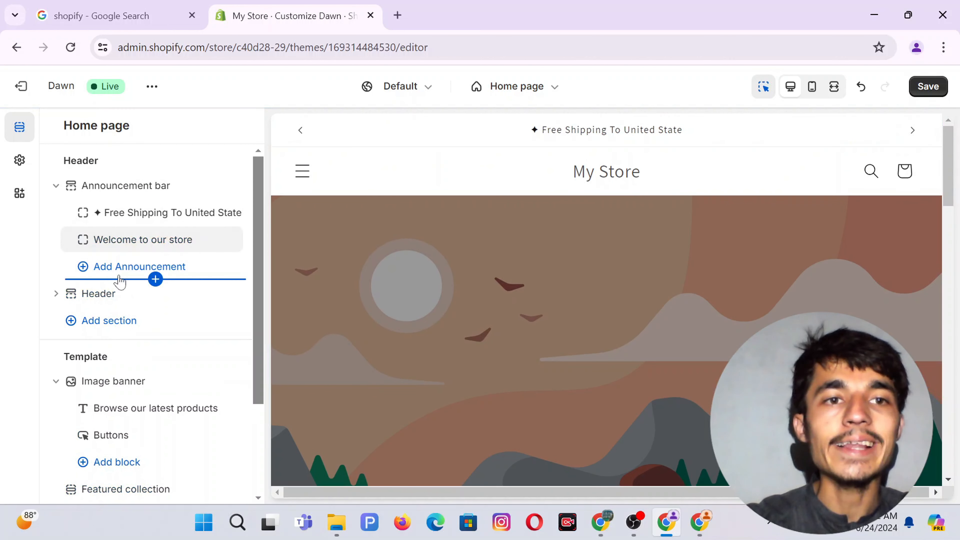
{"action": "left_click", "coordinate": [156, 245]}
{"action": "triple_click", "coordinate": [112, 191]}
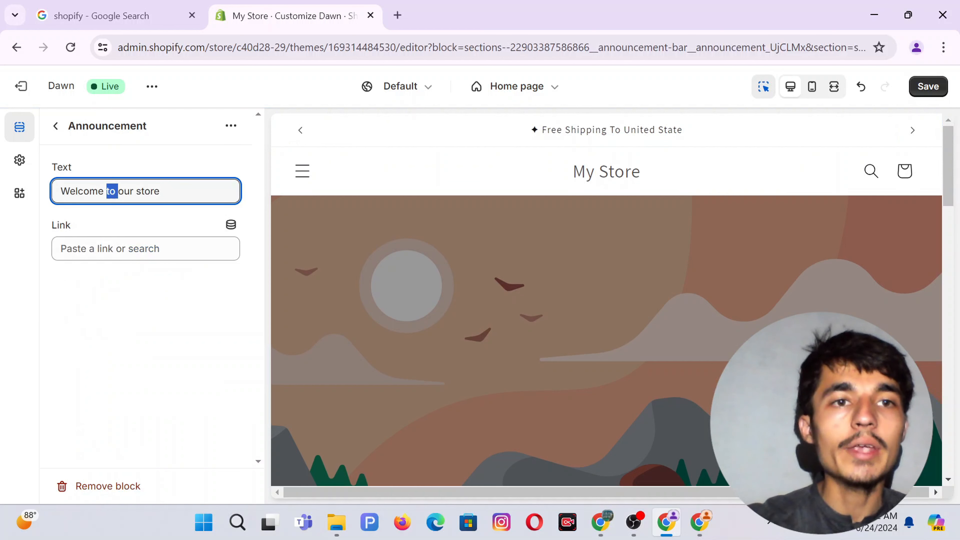
{"action": "key", "text": "BackSpace"}
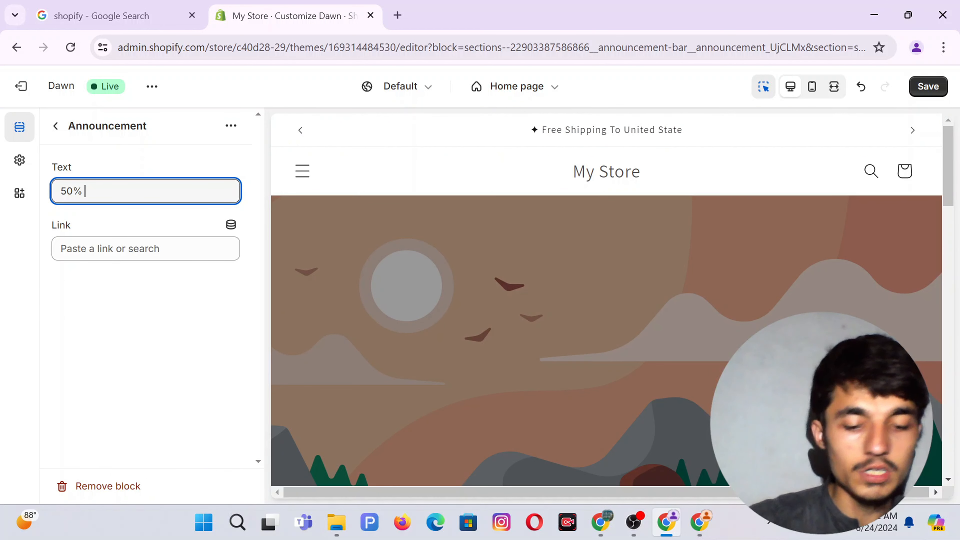
{"action": "left_click", "coordinate": [56, 125]}
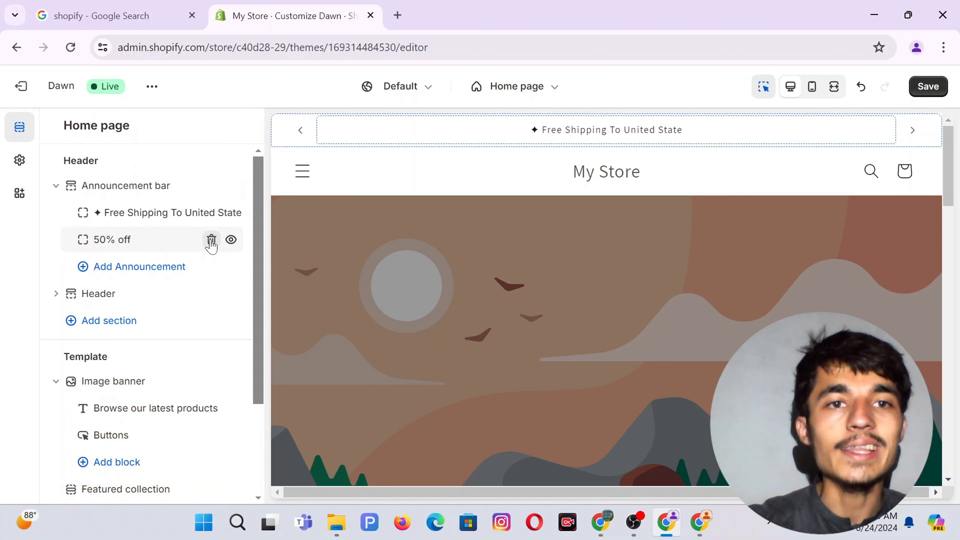
{"action": "left_click", "coordinate": [211, 241]}
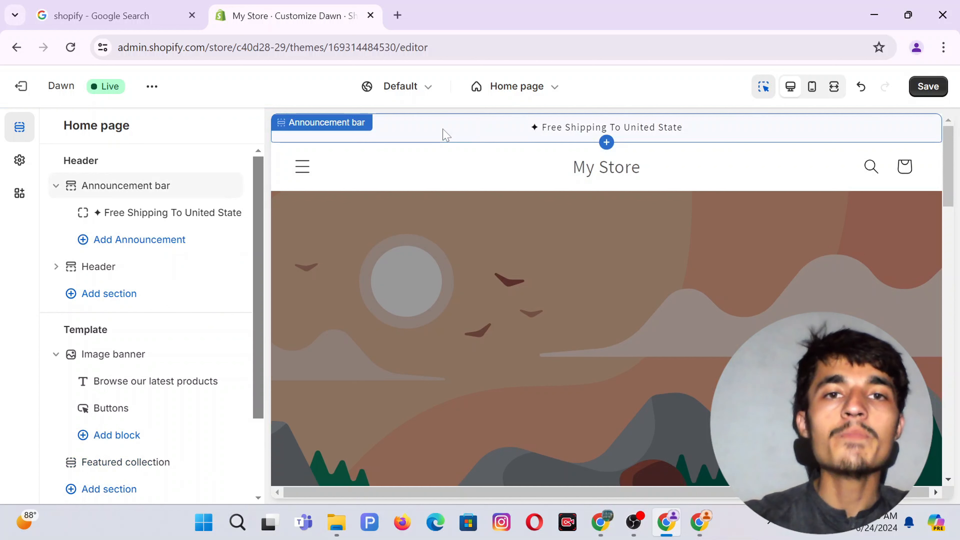
Create colour Scheme 6 with a #222222 background and white text, then select the announcement bar.
{"action": "left_click", "coordinate": [17, 164]}
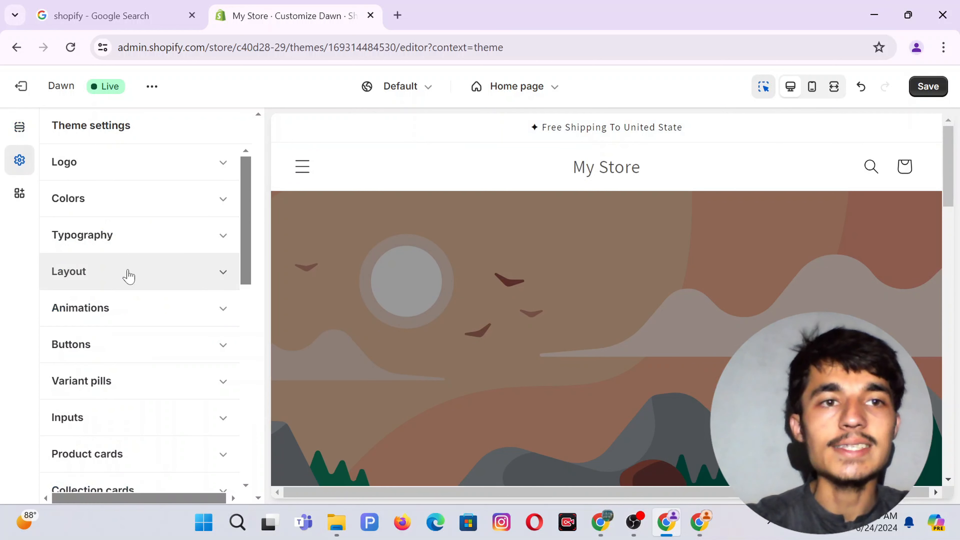
{"action": "left_click", "coordinate": [82, 204]}
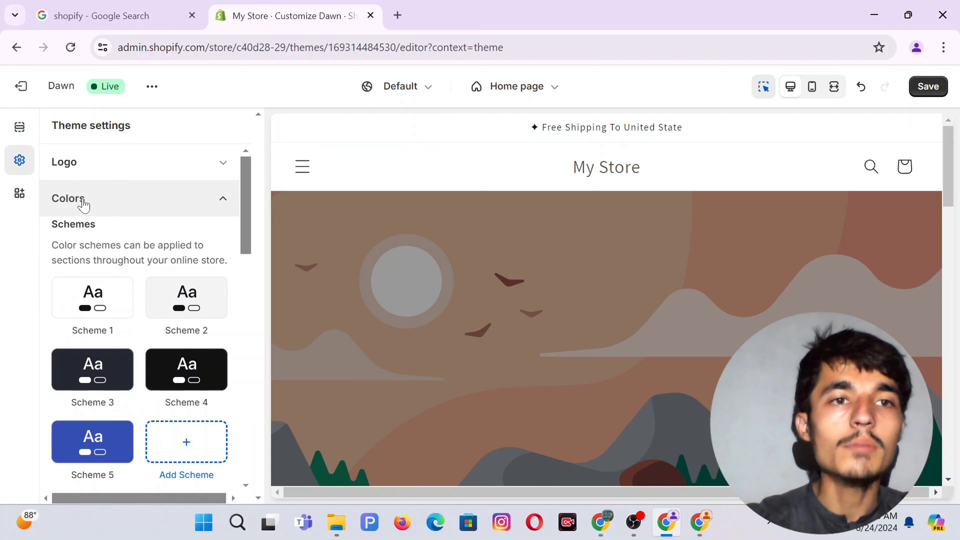
{"action": "scroll", "coordinate": [148, 301], "scroll_direction": "down", "scroll_amount": 2}
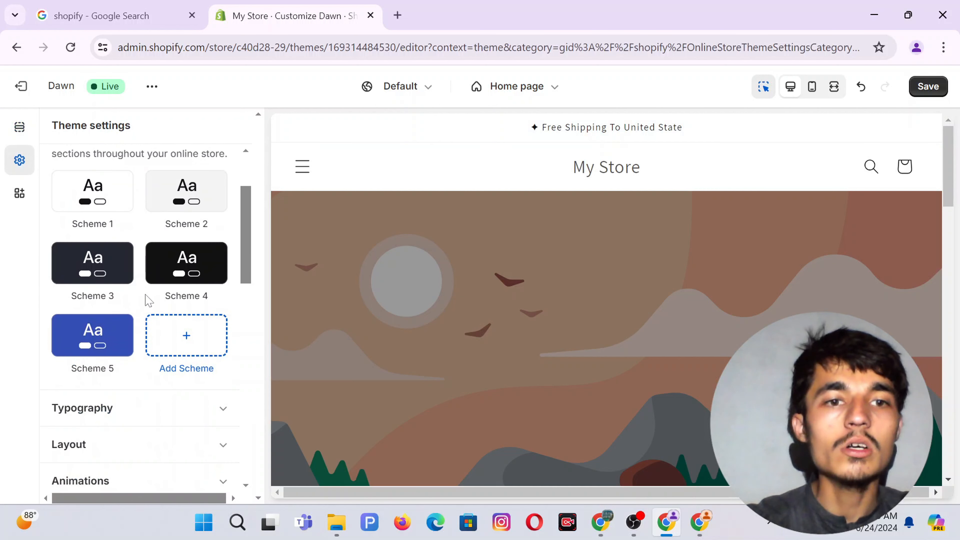
{"action": "left_click", "coordinate": [189, 336]}
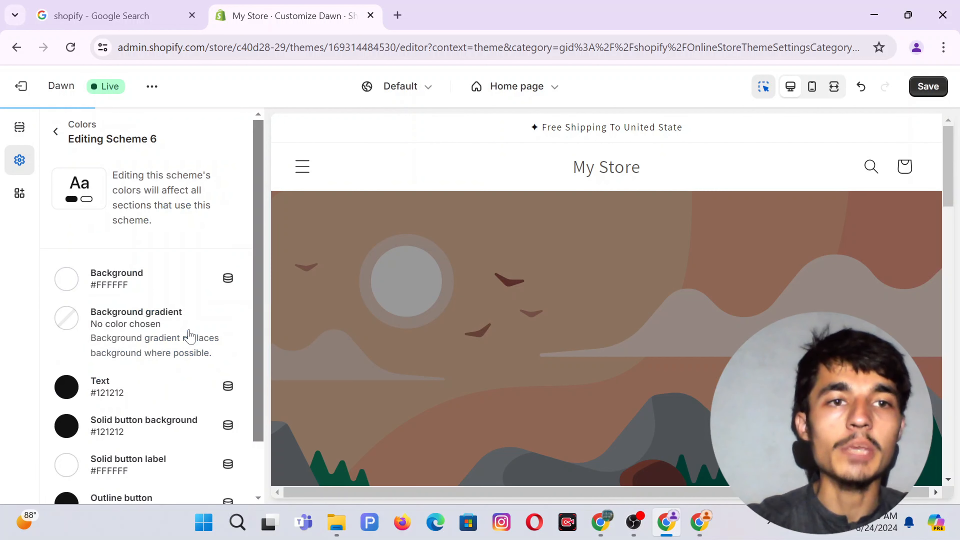
{"action": "left_click", "coordinate": [66, 280]}
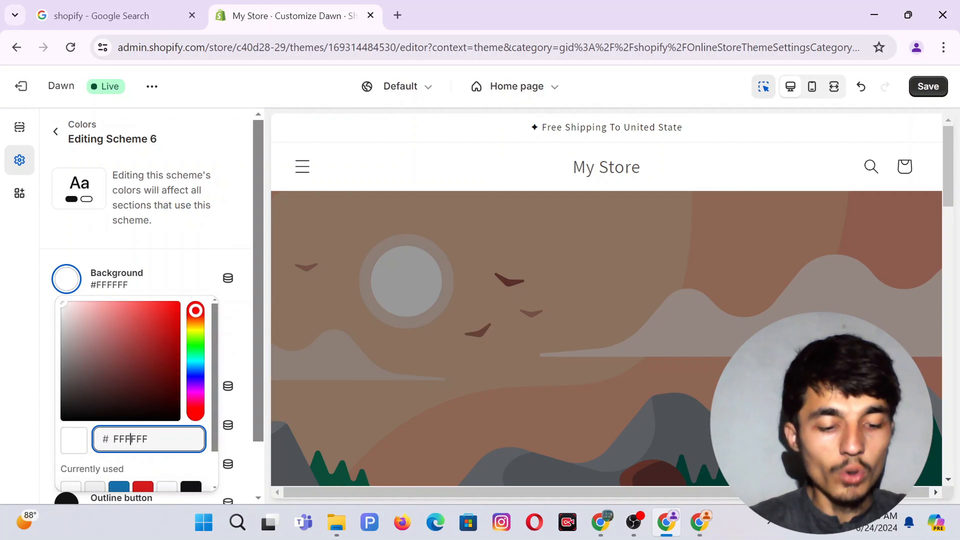
{"action": "key", "text": "ctrl+a"}
{"action": "type", "text": "2"}
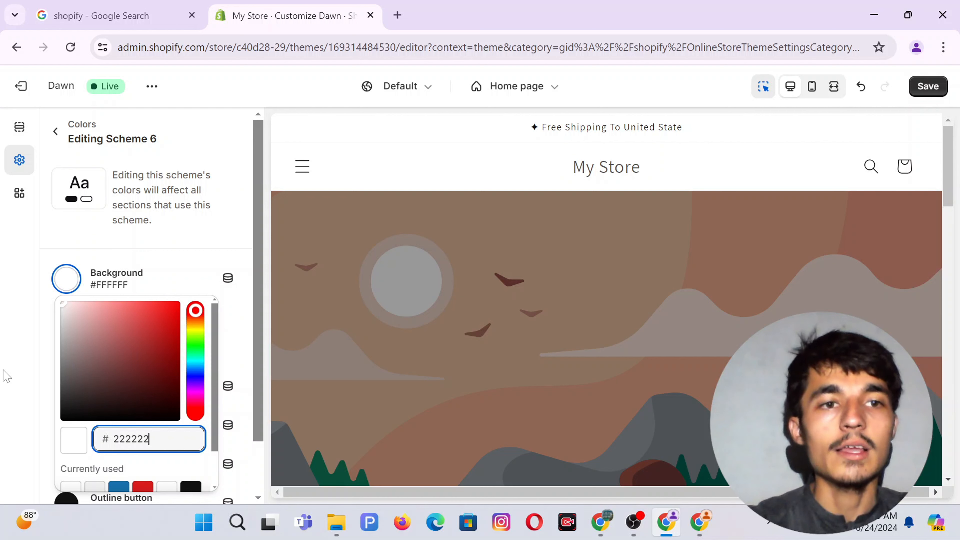
{"action": "left_click", "coordinate": [7, 377]}
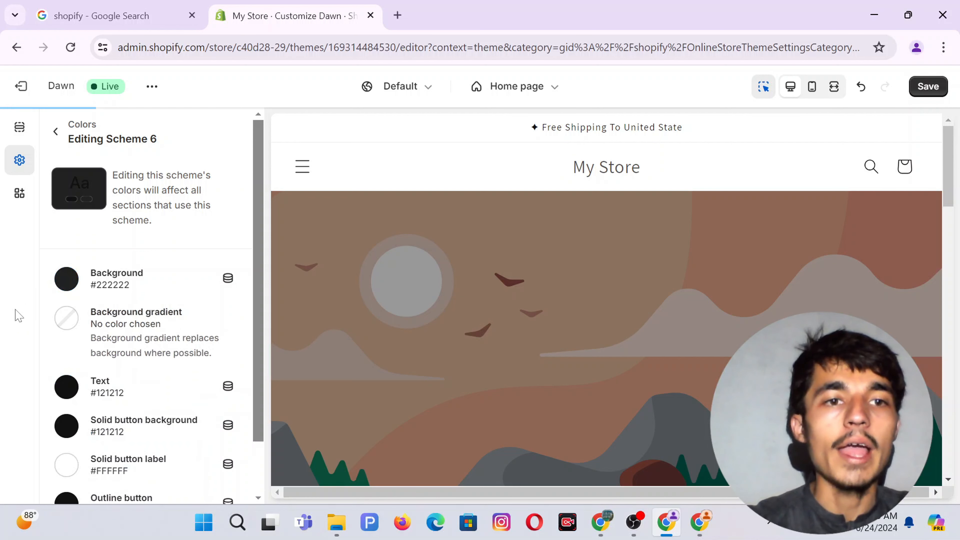
{"action": "left_click", "coordinate": [84, 383]}
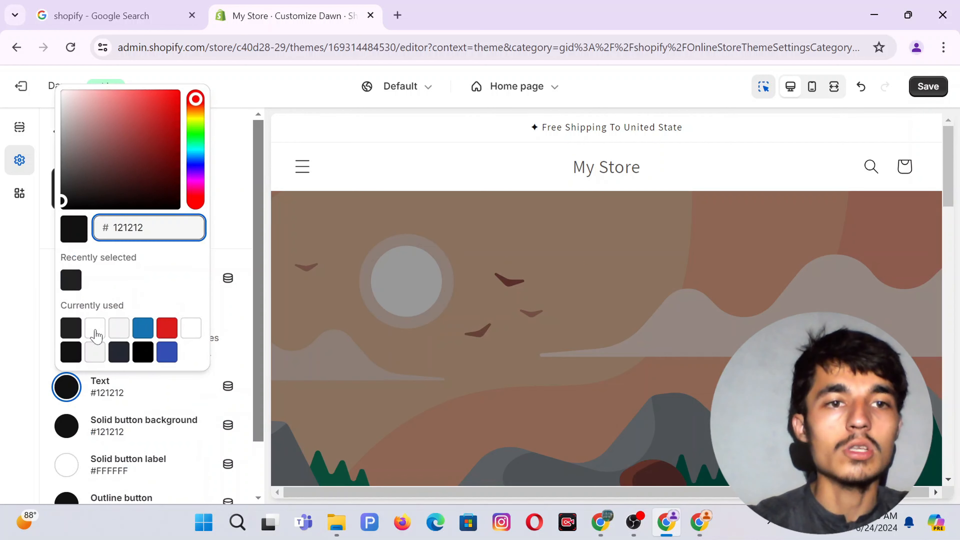
{"action": "left_click", "coordinate": [95, 329]}
{"action": "left_click", "coordinate": [7, 286]}
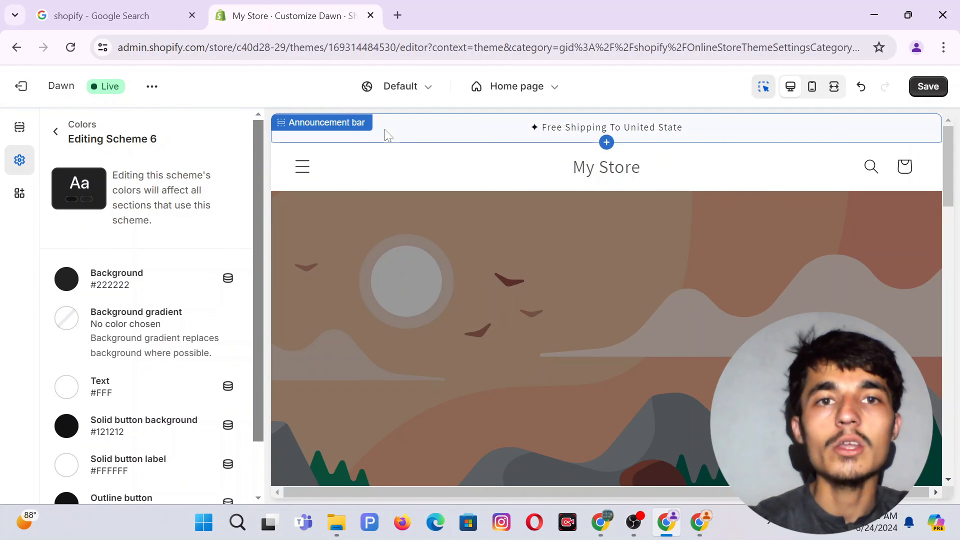
{"action": "left_click", "coordinate": [387, 135]}
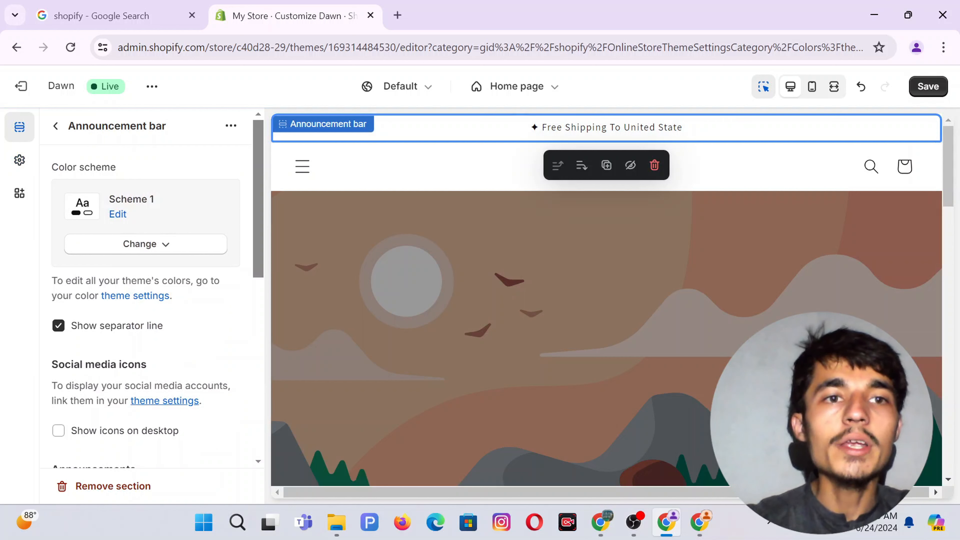
Apply the dark Scheme 6 to the announcement bar and toggle the desktop social icons setting.
{"action": "left_click", "coordinate": [155, 242]}
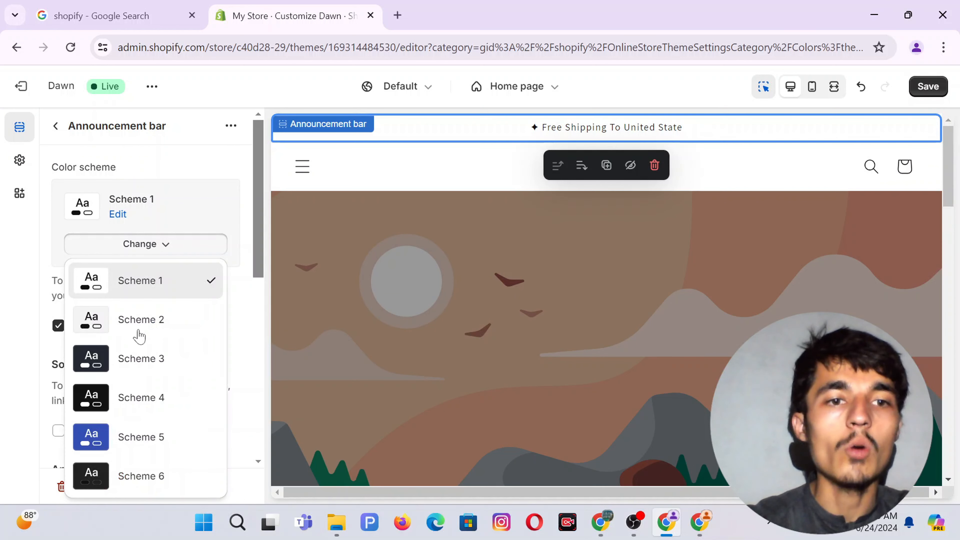
{"action": "left_click", "coordinate": [117, 472]}
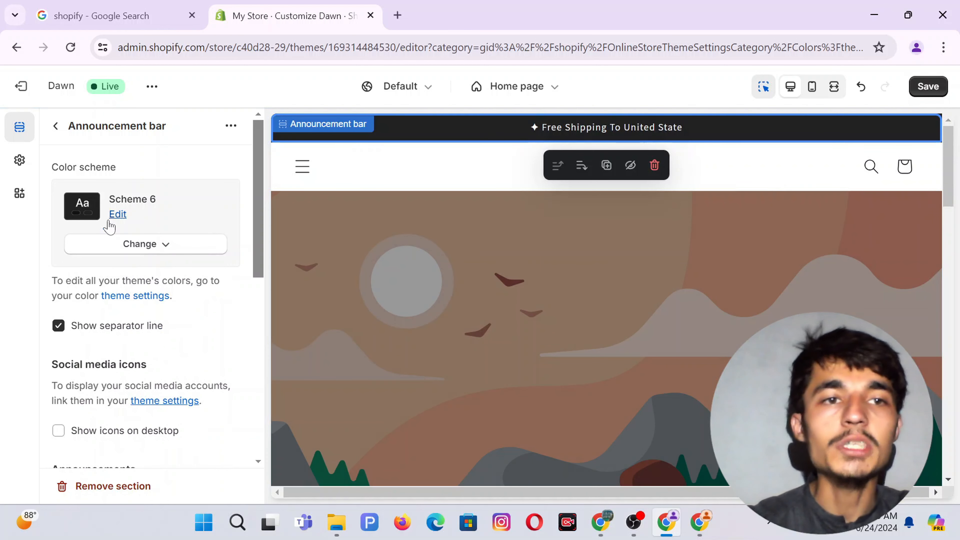
{"action": "scroll", "coordinate": [193, 258], "scroll_direction": "down", "scroll_amount": 4}
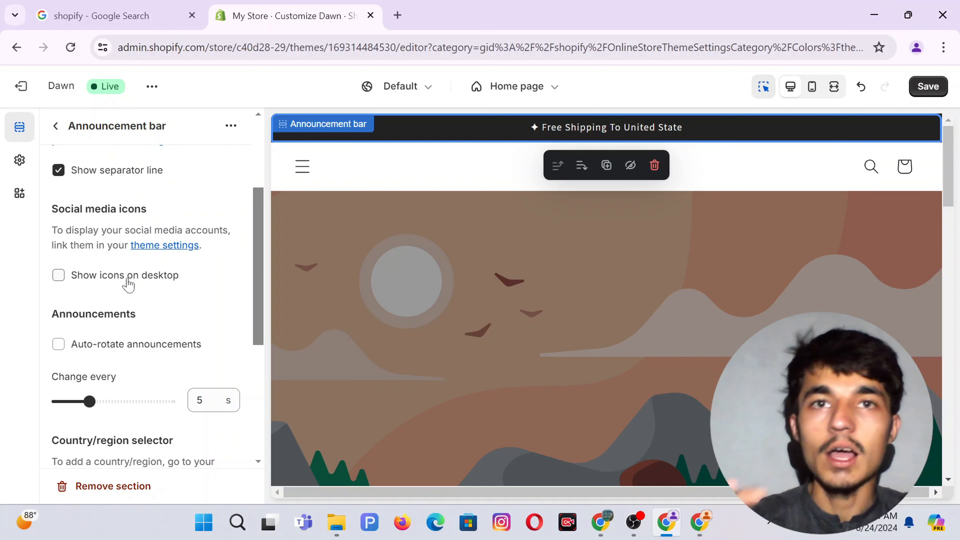
{"action": "left_click", "coordinate": [59, 275]}
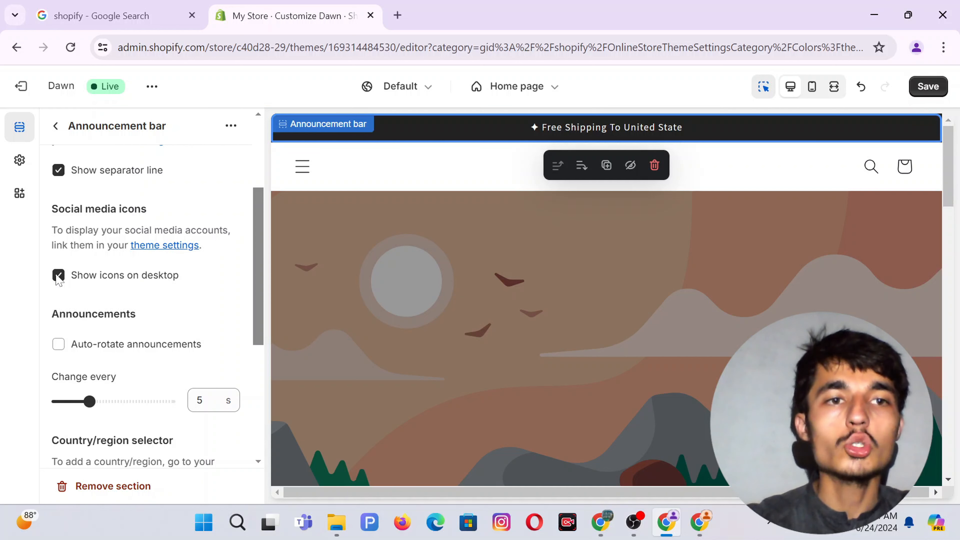
{"action": "left_click", "coordinate": [58, 276]}
{"action": "left_click", "coordinate": [56, 126]}
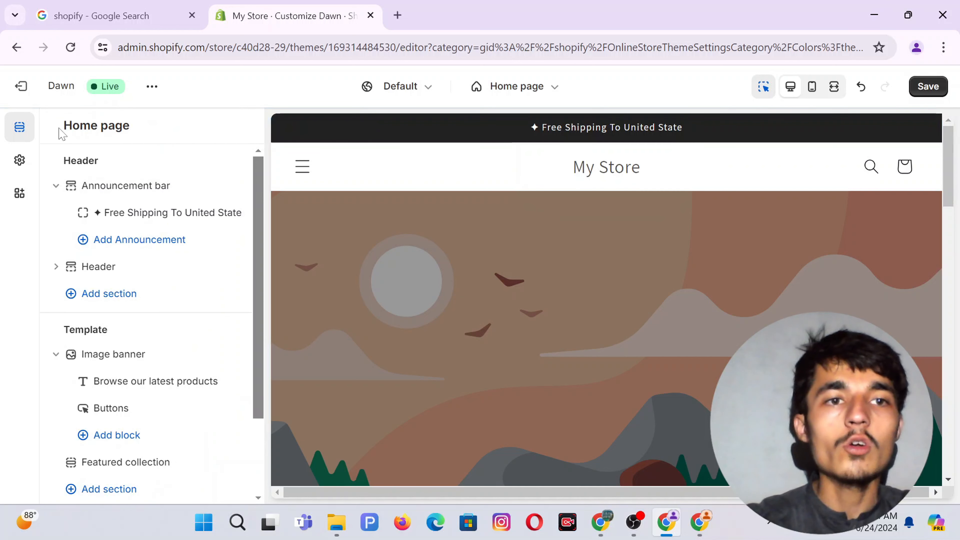
Add a 'Welcome to our store' announcement bar below the header, then open the theme settings list.
{"action": "left_click", "coordinate": [107, 301]}
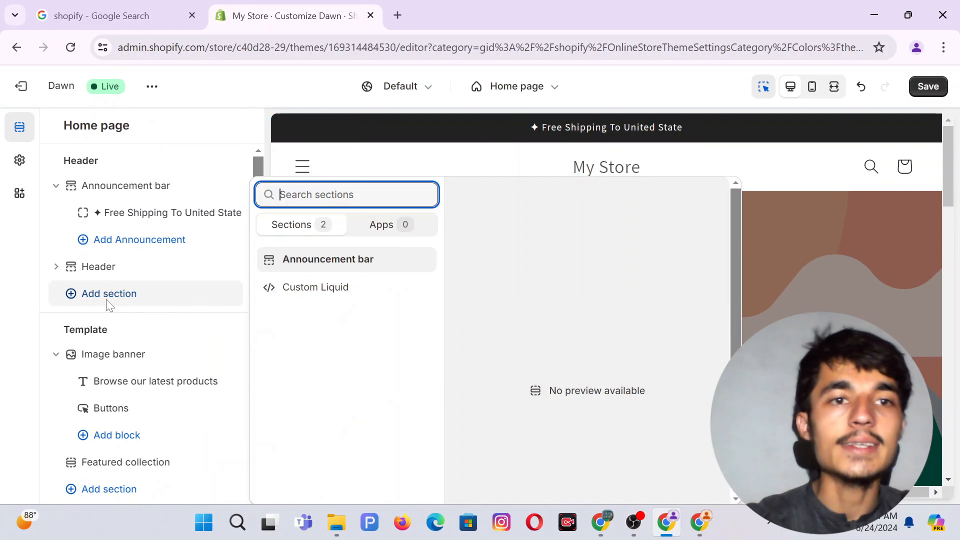
{"action": "left_click", "coordinate": [339, 262]}
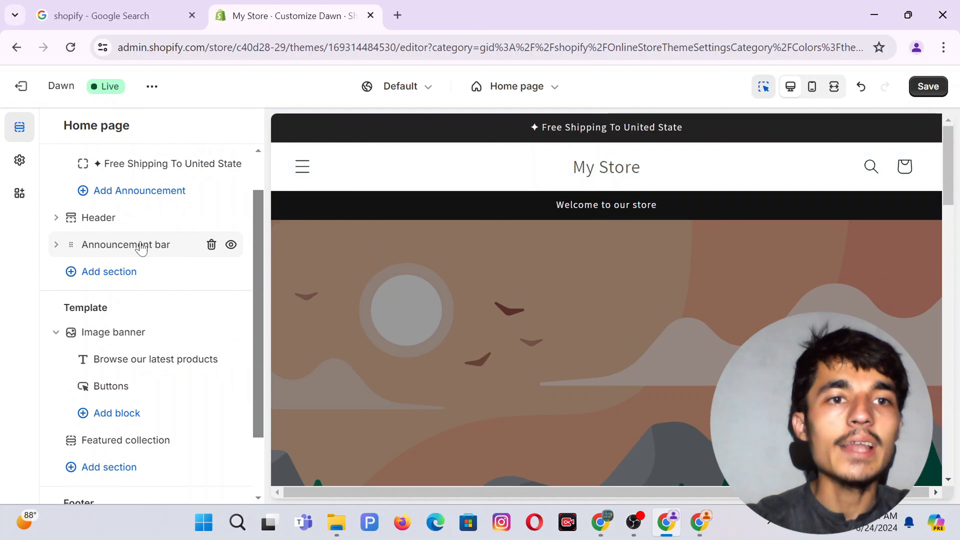
{"action": "left_click", "coordinate": [141, 245]}
{"action": "scroll", "coordinate": [141, 245], "scroll_direction": "down", "scroll_amount": 3}
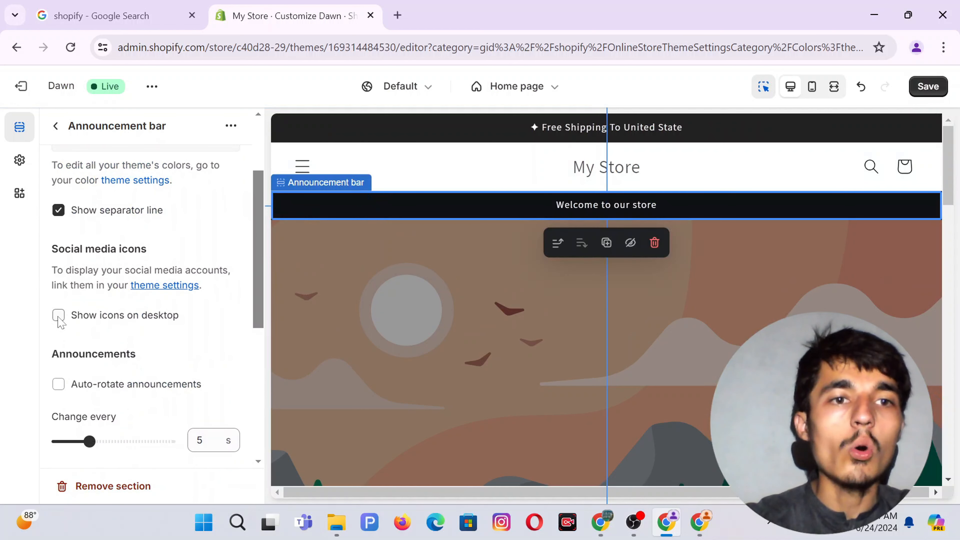
{"action": "left_click", "coordinate": [20, 162]}
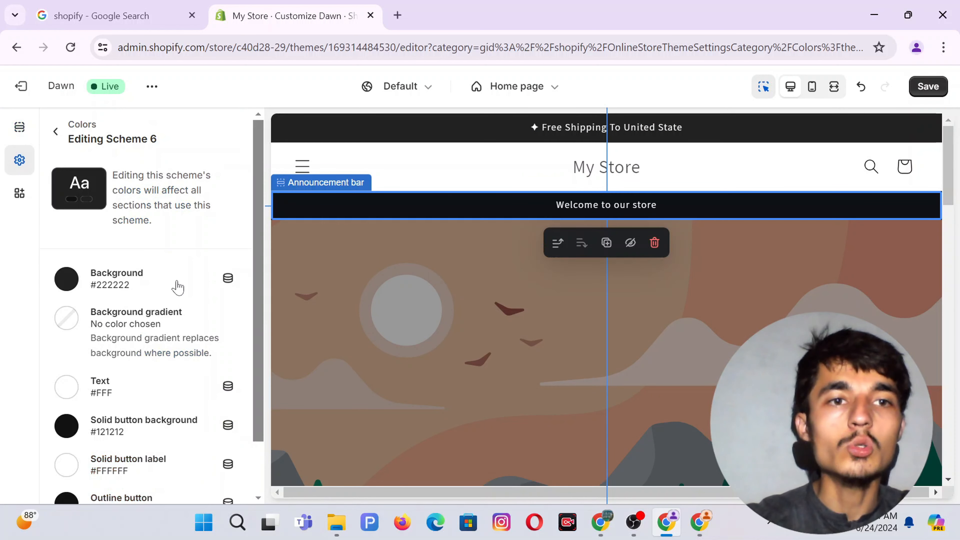
{"action": "left_click", "coordinate": [57, 138]}
{"action": "scroll", "coordinate": [139, 339], "scroll_direction": "down", "scroll_amount": 10}
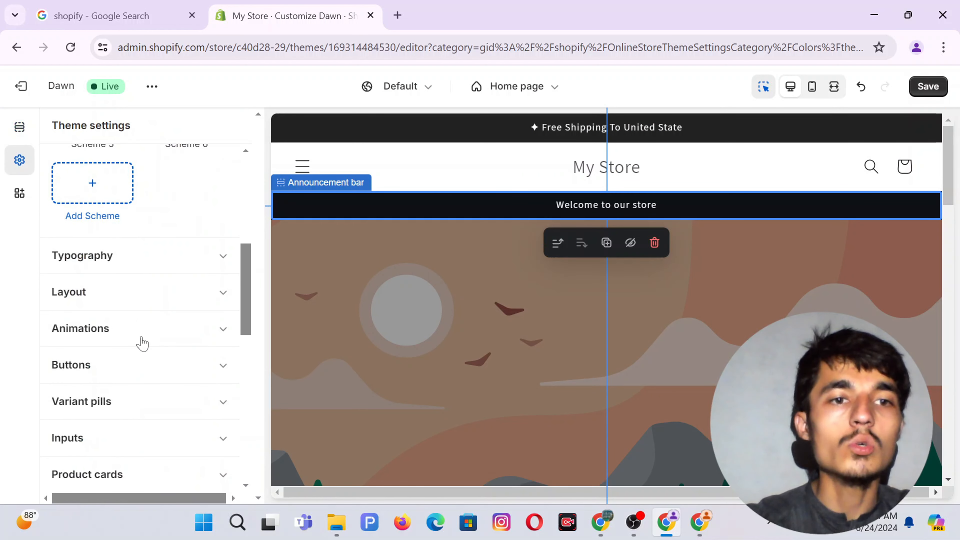
{"action": "scroll", "coordinate": [143, 345], "scroll_direction": "down", "scroll_amount": 8}
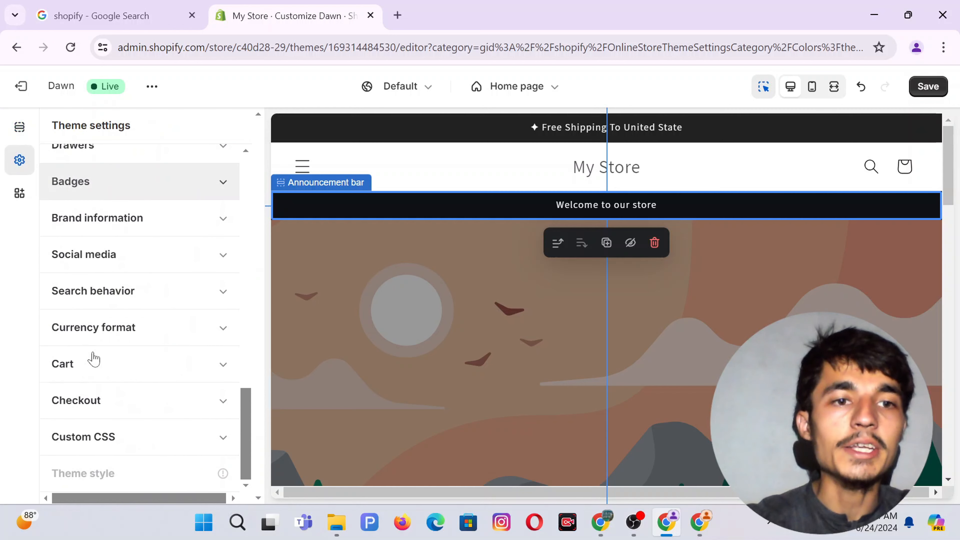
Paste the copied store admin URL into the Facebook, Instagram and YouTube social link fields.
{"action": "left_click", "coordinate": [87, 265]}
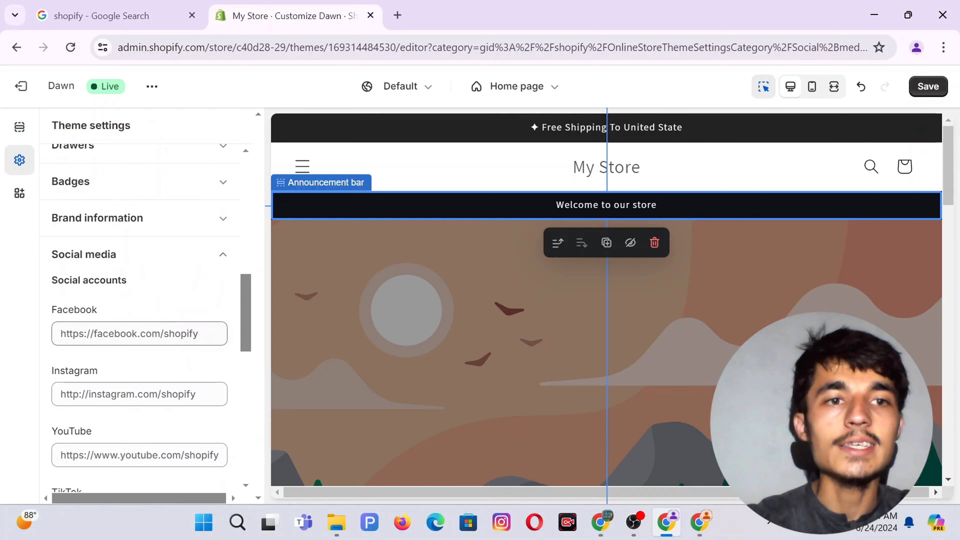
{"action": "left_click", "coordinate": [114, 264]}
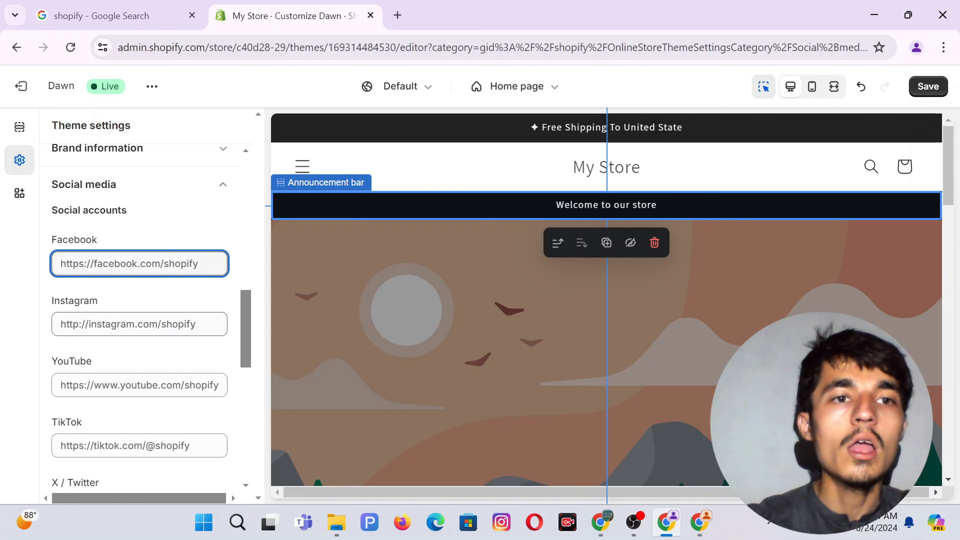
{"action": "left_click", "coordinate": [105, 324]}
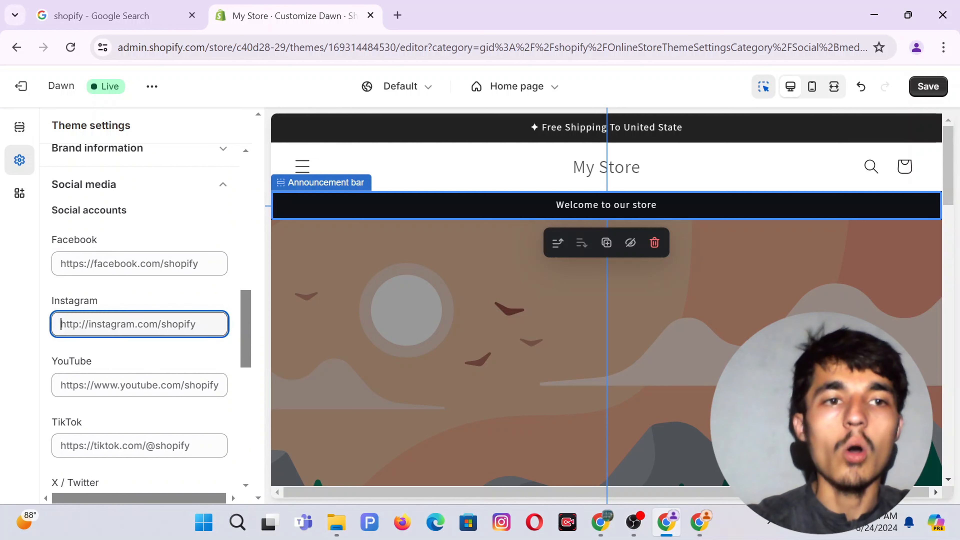
{"action": "left_click", "coordinate": [219, 53]}
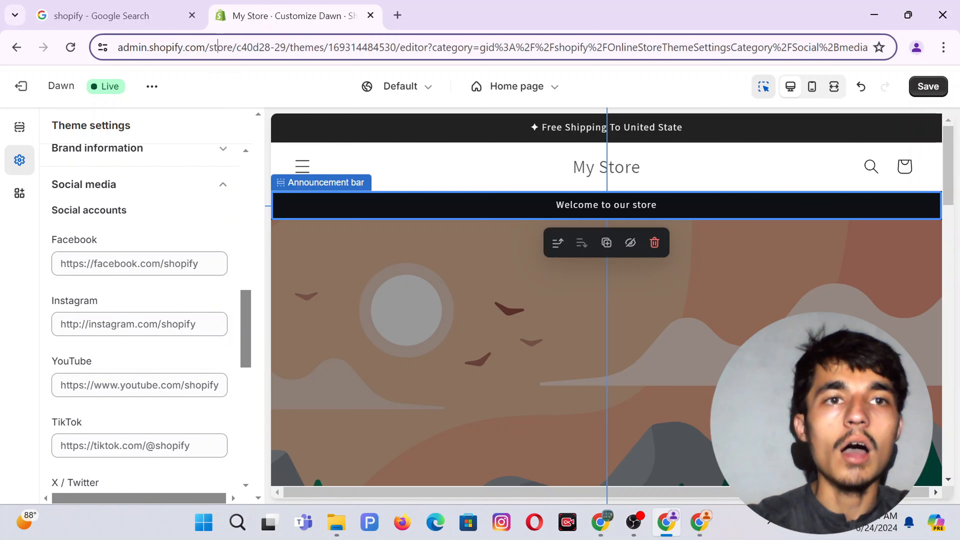
{"action": "left_click", "coordinate": [129, 265]}
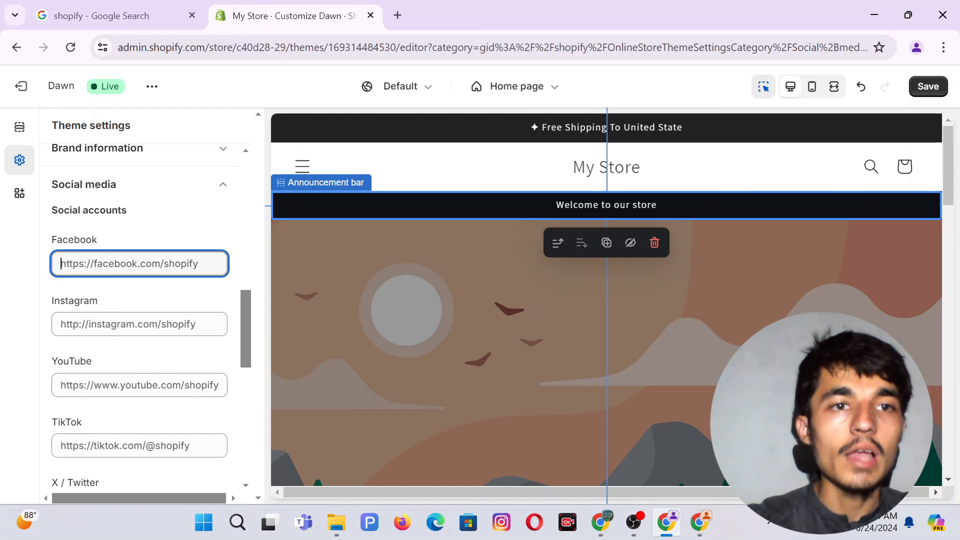
{"action": "key", "text": "ctrl+v"}
{"action": "left_click", "coordinate": [61, 324]}
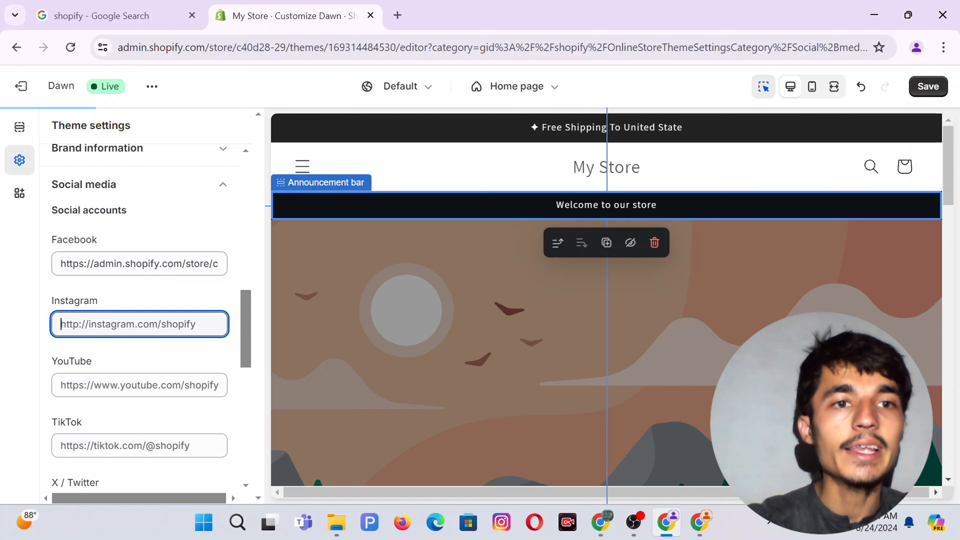
{"action": "key", "text": "ctrl+v"}
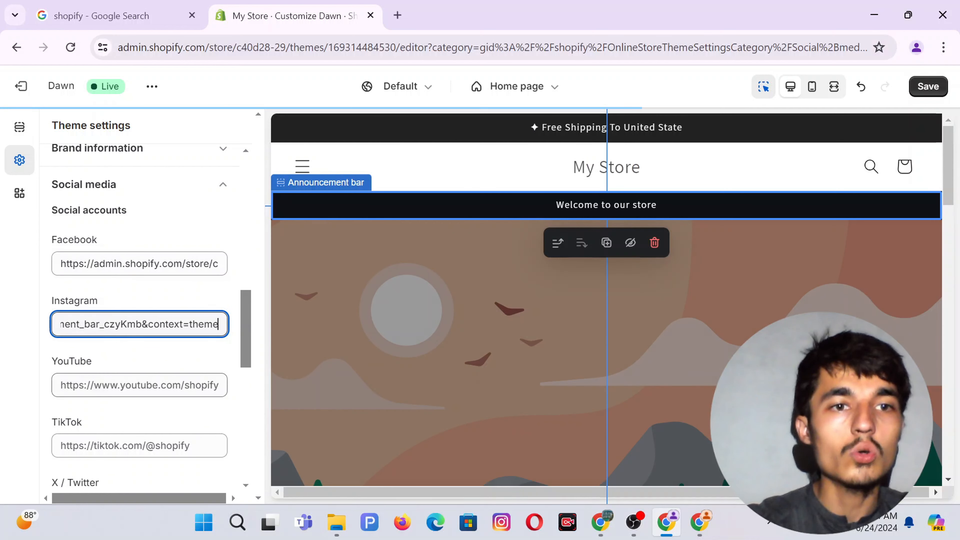
{"action": "left_click", "coordinate": [129, 385]}
{"action": "key", "text": "ctrl+v"}
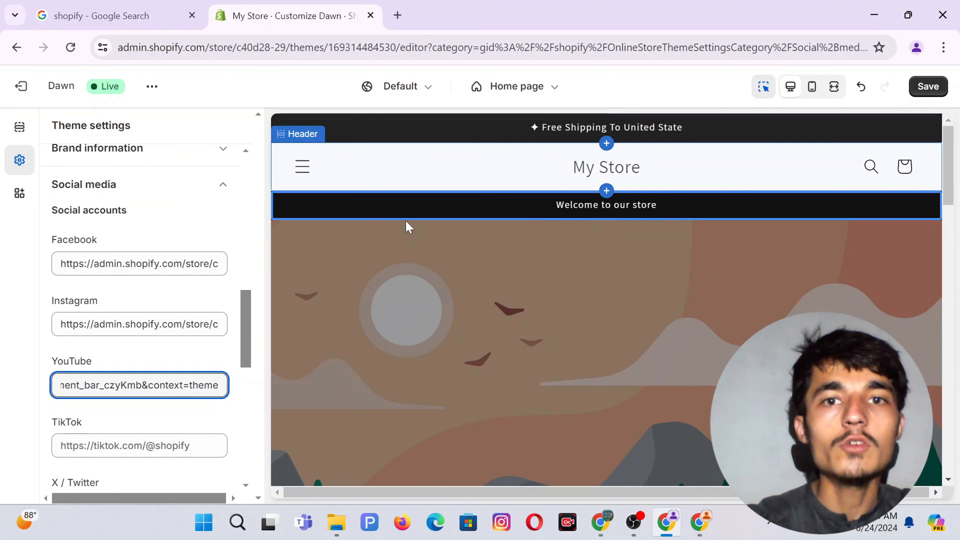
{"action": "left_click", "coordinate": [391, 204]}
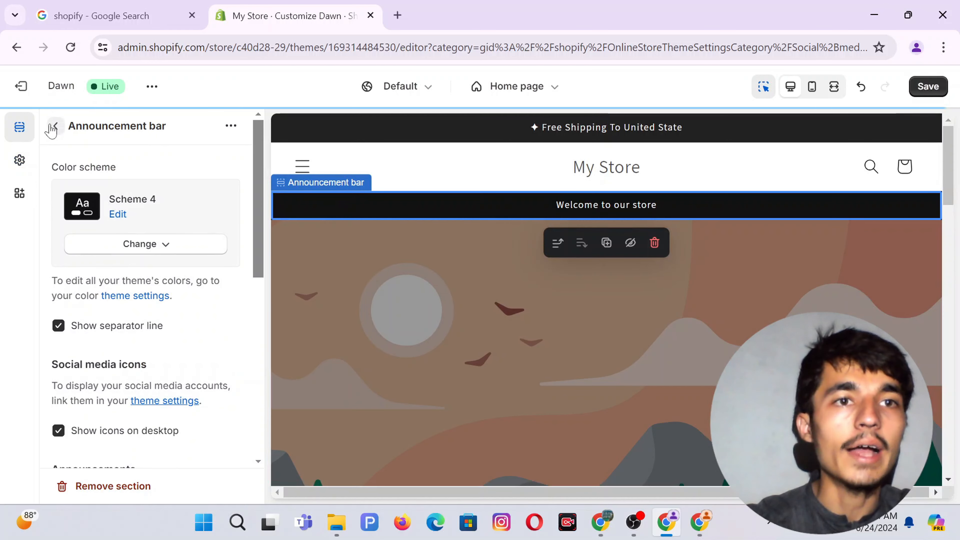
Delete the 'Welcome to our store' text from the second announcement bar.
{"action": "left_click", "coordinate": [53, 126]}
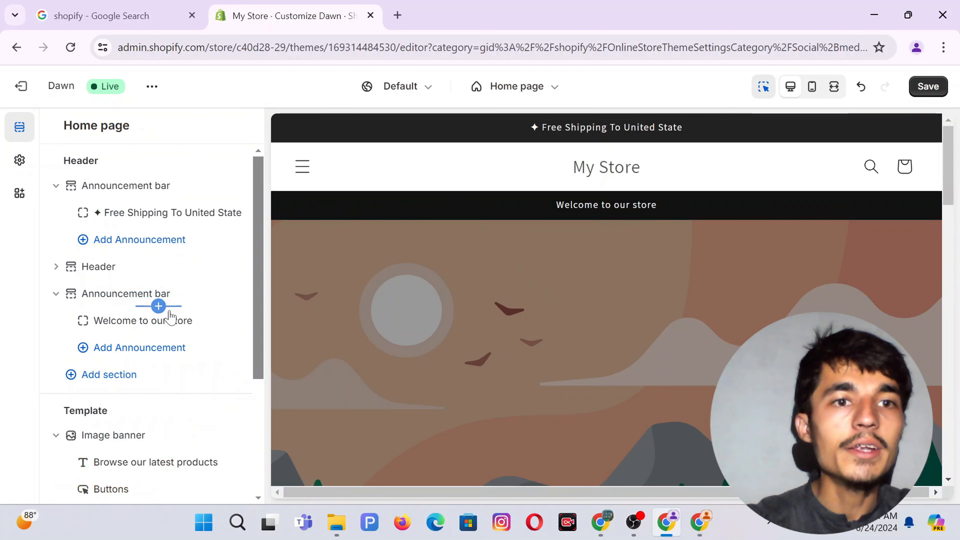
{"action": "left_click", "coordinate": [146, 291]}
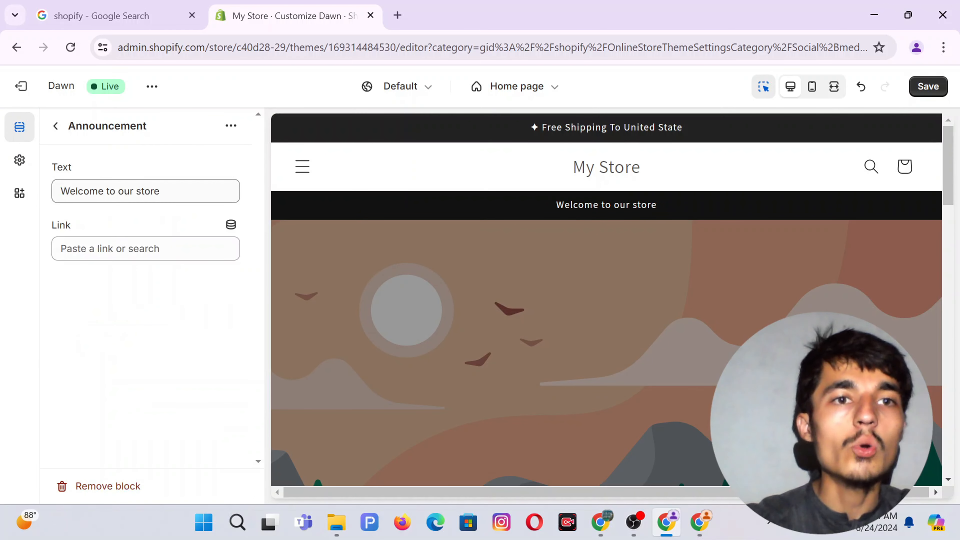
{"action": "triple_click", "coordinate": [126, 191]}
{"action": "key", "text": "BackSpace"}
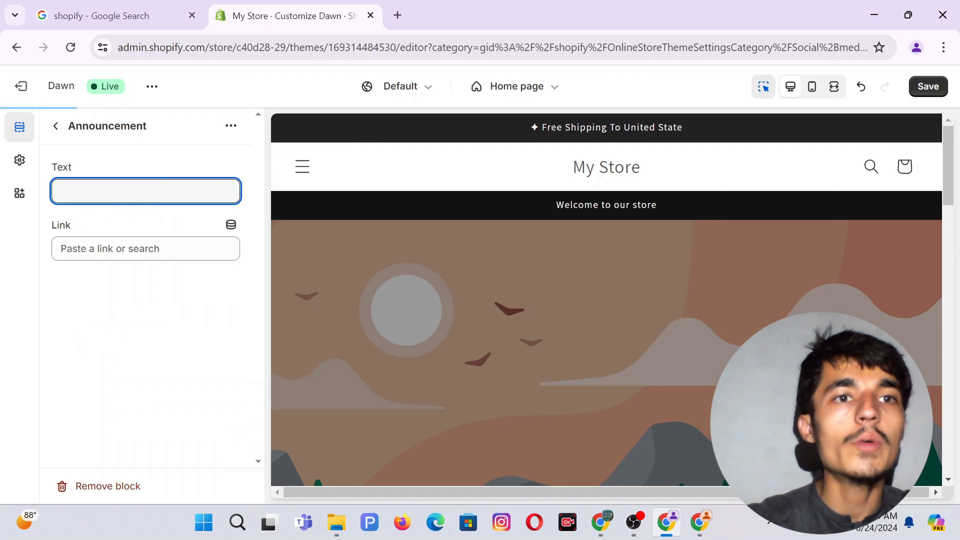
Save the theme with the second announcement bar left empty.
{"action": "left_click", "coordinate": [56, 126]}
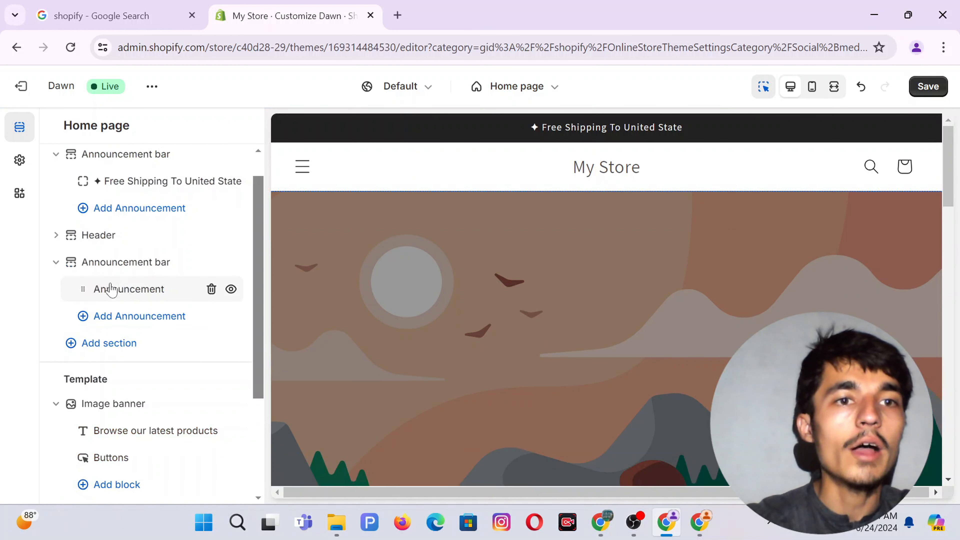
{"action": "left_click", "coordinate": [120, 267]}
{"action": "scroll", "coordinate": [100, 332], "scroll_direction": "down", "scroll_amount": 3}
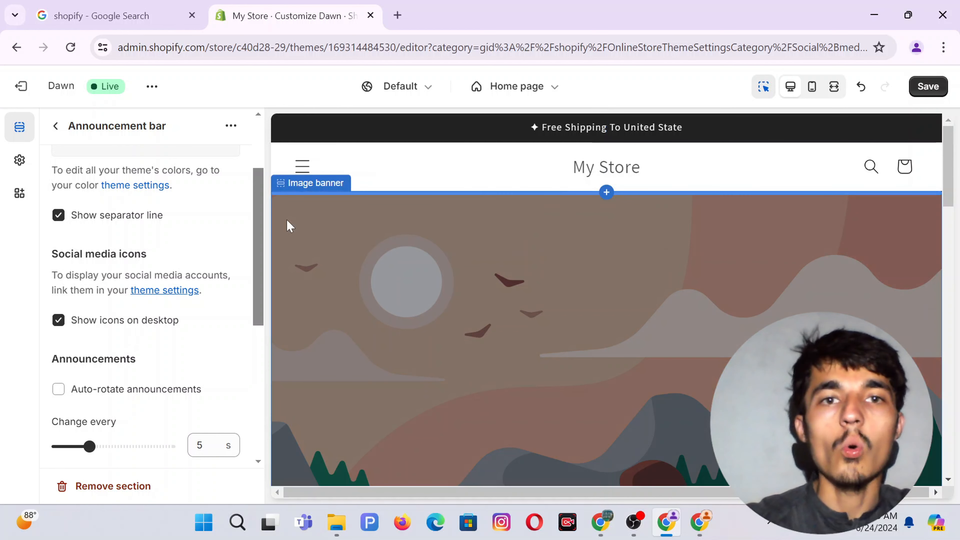
{"action": "left_click", "coordinate": [927, 87]}
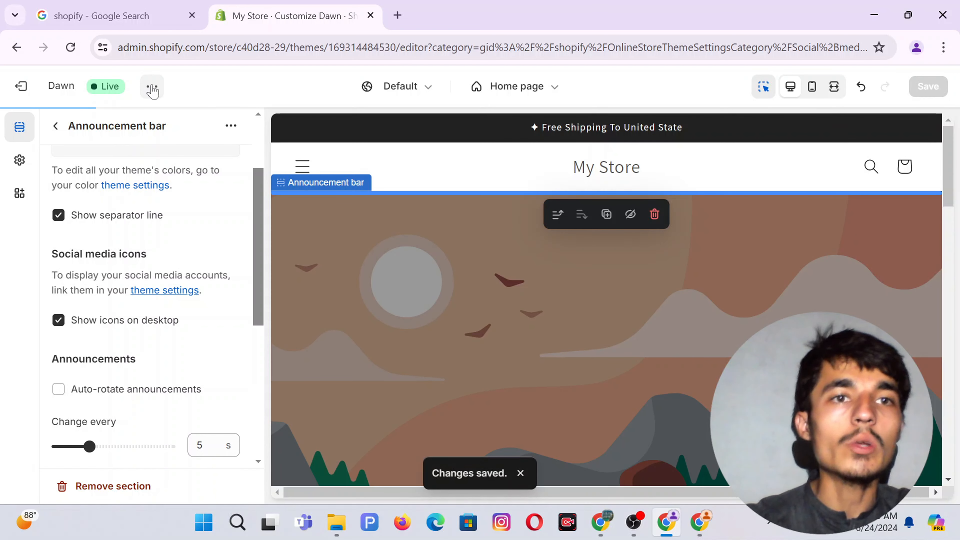
View the live storefront in a new tab to check the Facebook, Instagram and YouTube icons.
{"action": "left_click", "coordinate": [153, 90]}
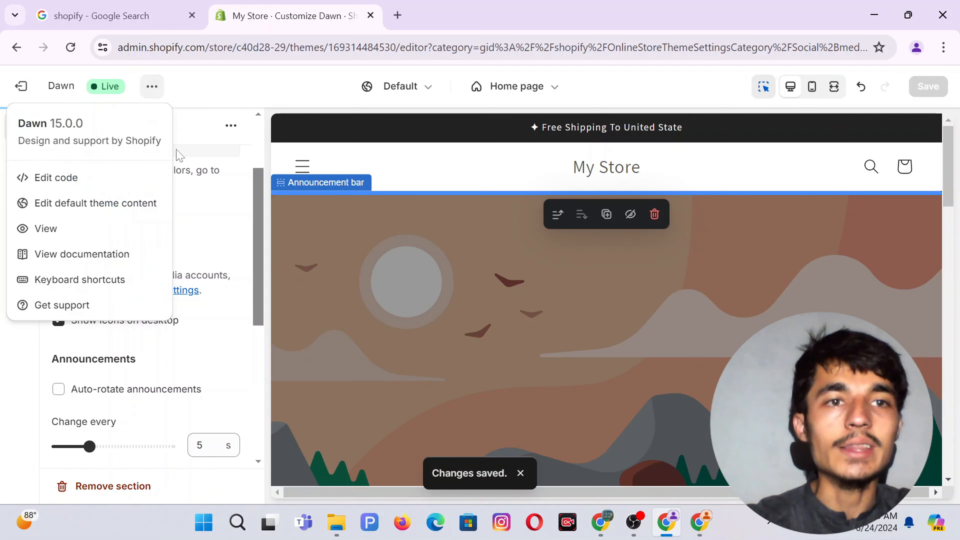
{"action": "left_click", "coordinate": [56, 238]}
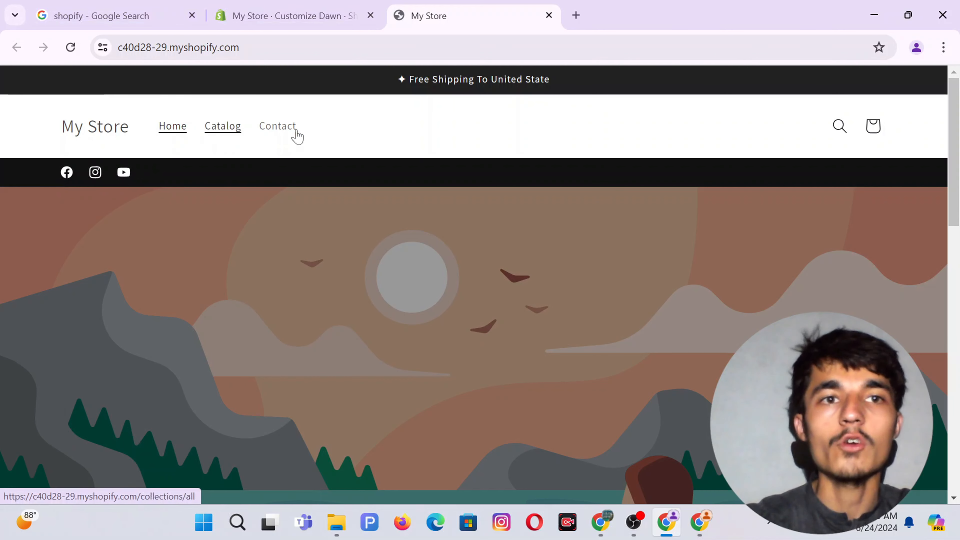
{"action": "left_click", "coordinate": [239, 7]}
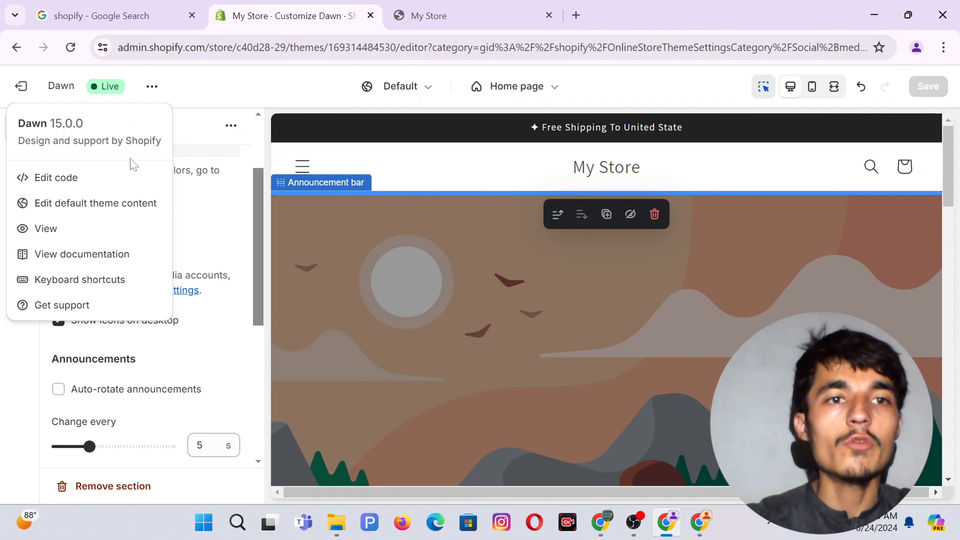
{"action": "left_click", "coordinate": [4, 361]}
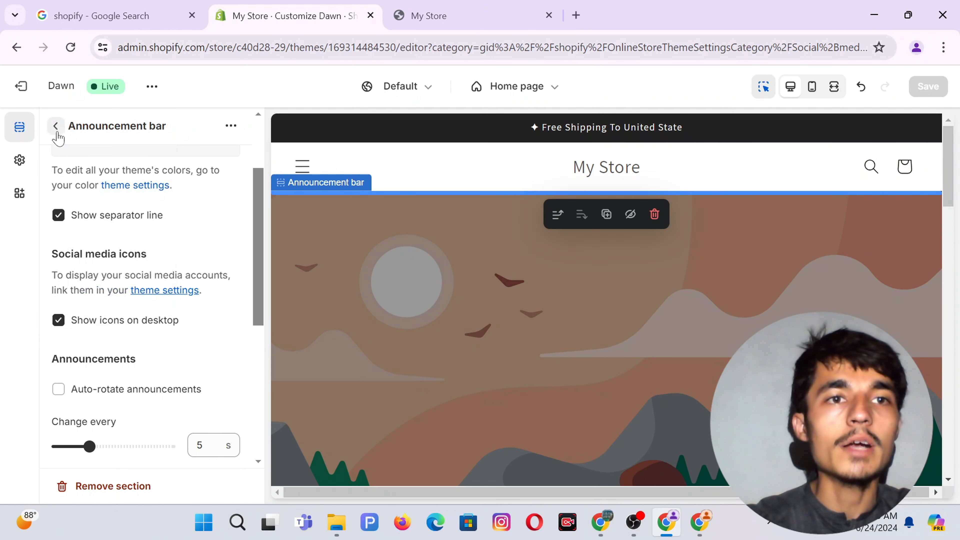
Drag the icon-only announcement bar into the Header group, save, and view the storefront.
{"action": "left_click", "coordinate": [56, 127]}
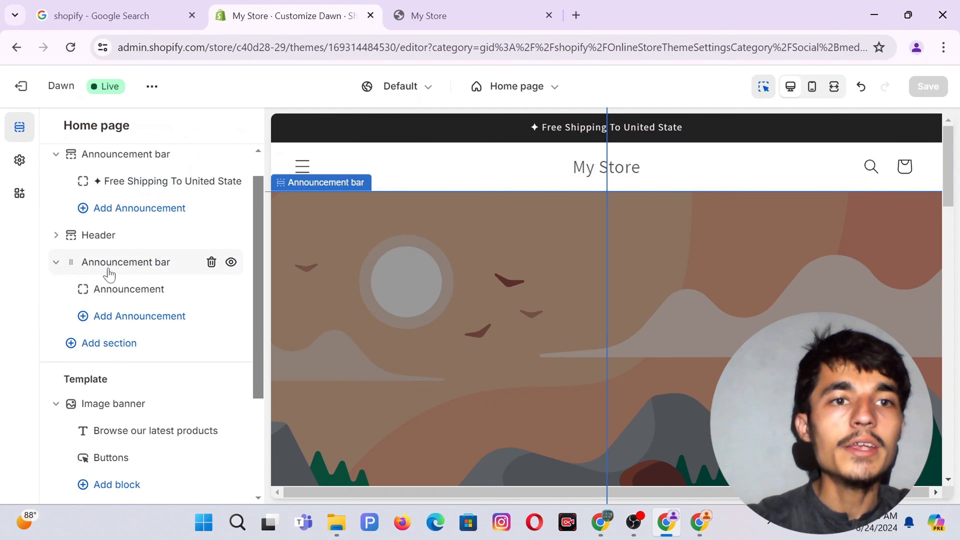
{"action": "scroll", "coordinate": [95, 282], "scroll_direction": "up", "scroll_amount": 1}
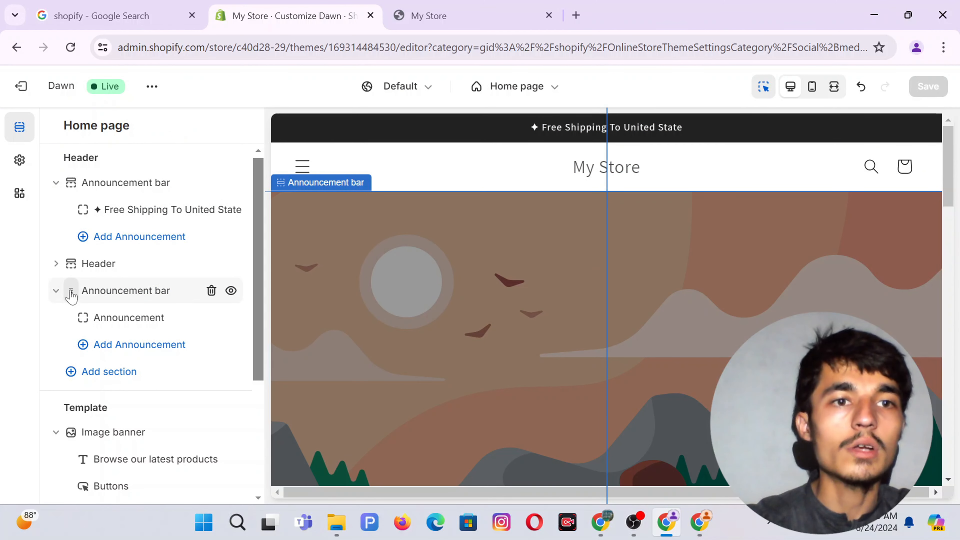
{"action": "left_click_drag", "start_coordinate": [71, 296], "coordinate": [53, 262]}
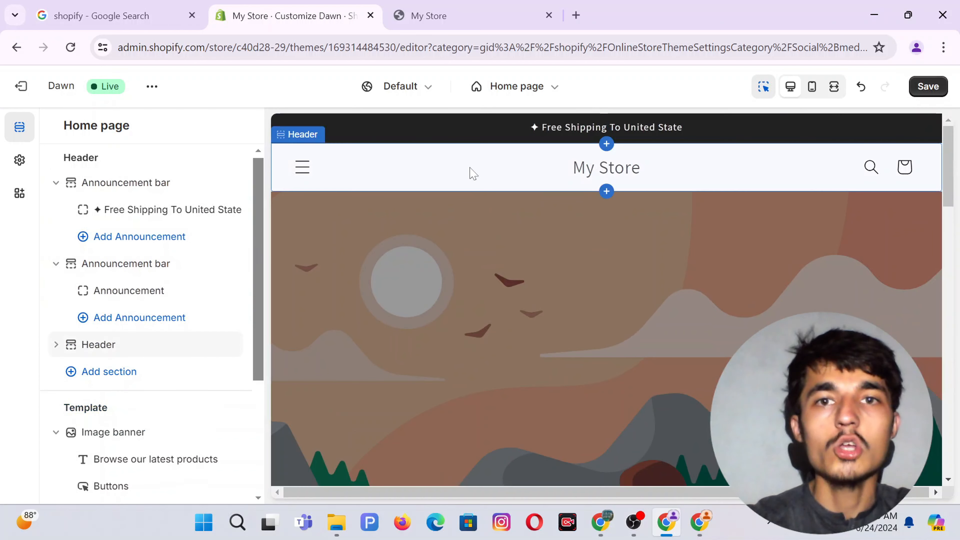
{"action": "left_click", "coordinate": [920, 86]}
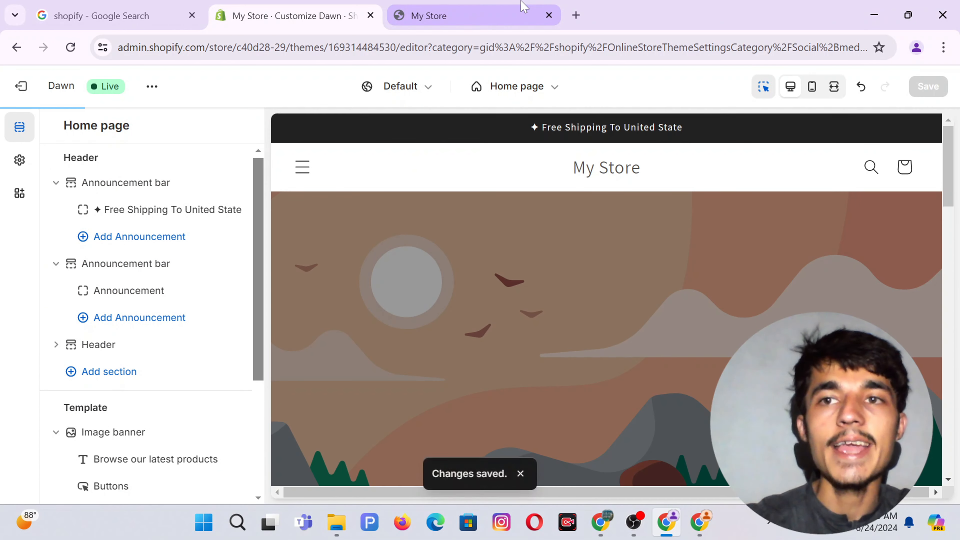
{"action": "left_click", "coordinate": [522, 8]}
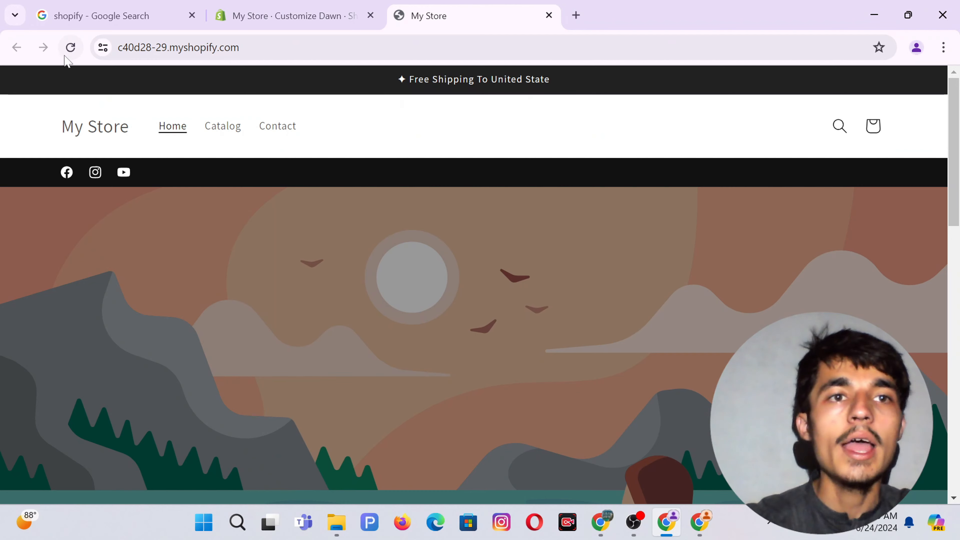
Reload the storefront to confirm the social-icon bar sits above the header.
{"action": "left_click", "coordinate": [71, 47]}
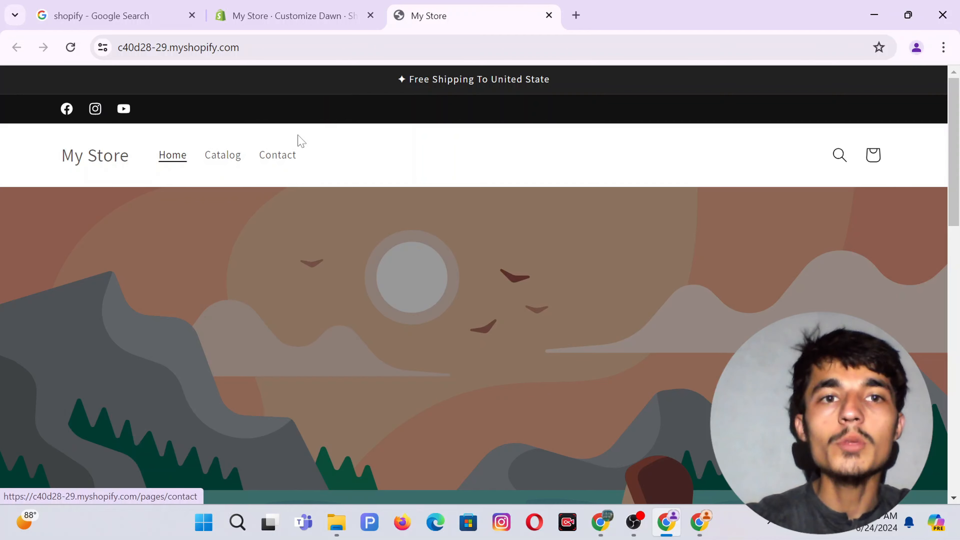
{"action": "left_click", "coordinate": [286, 11]}
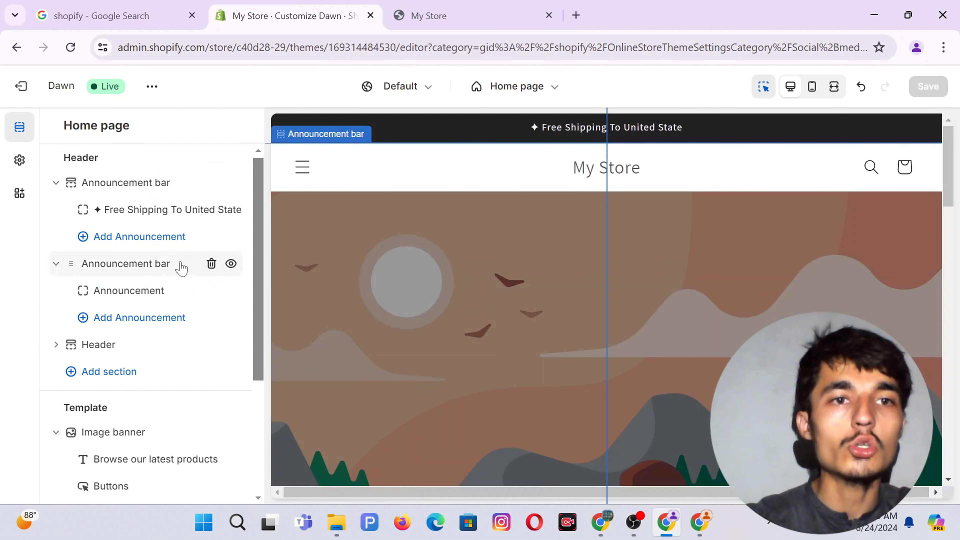
Delete the icon-only second announcement bar, save the theme, and show the WatchWerk example store.
{"action": "left_click", "coordinate": [212, 264]}
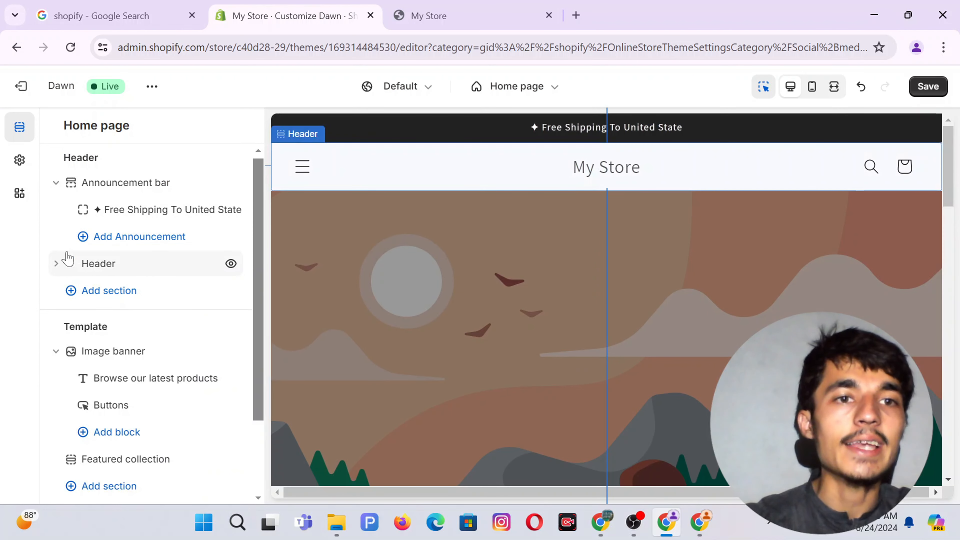
{"action": "left_click", "coordinate": [929, 87]}
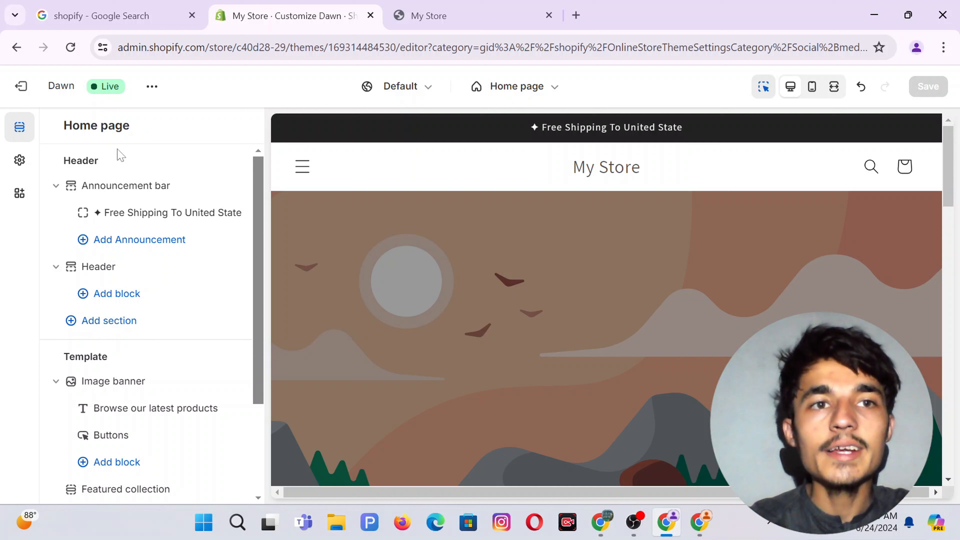
{"action": "left_click_drag", "start_coordinate": [121, 155], "coordinate": [46, 171]}
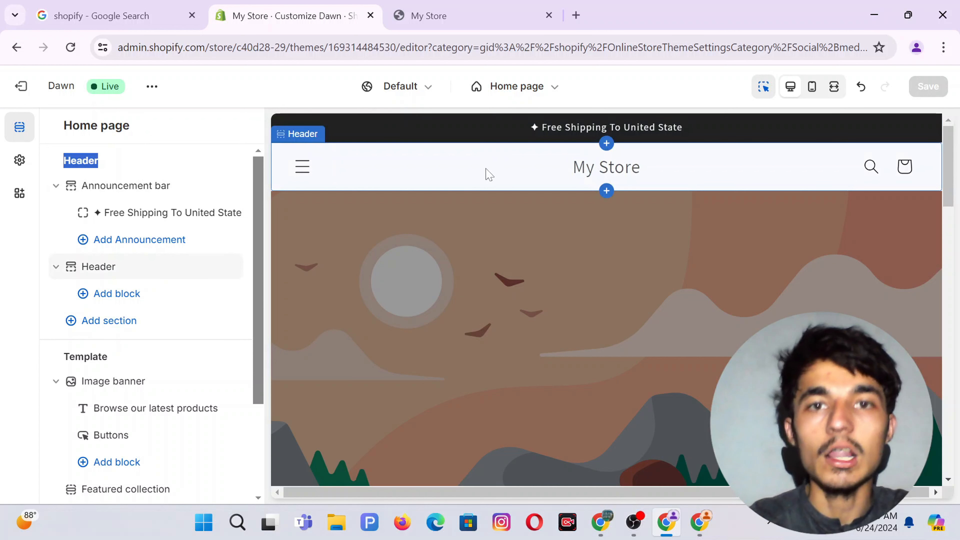
{"action": "left_click", "coordinate": [699, 522]}
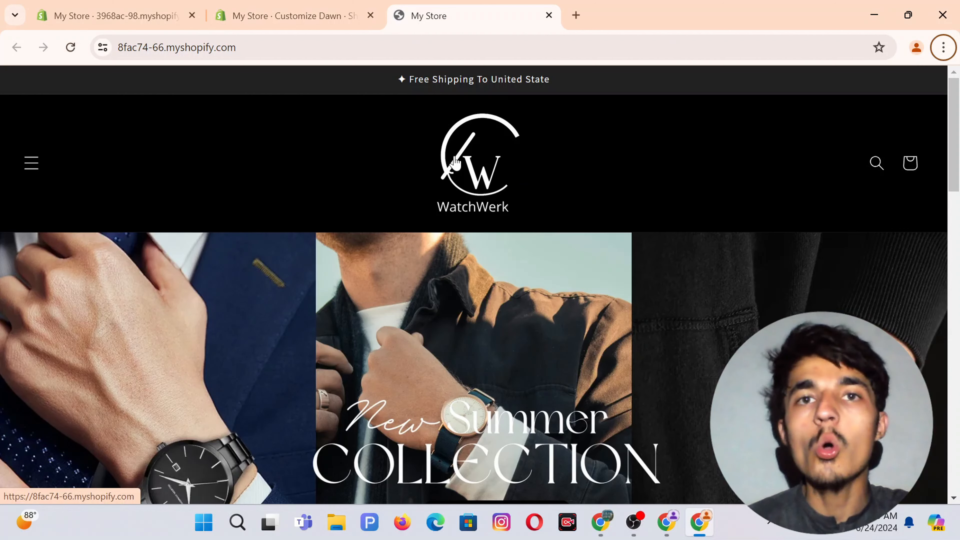
Return to the Meta AI chat and pick out the suggested store name WristStyle.
{"action": "left_click", "coordinate": [602, 522]}
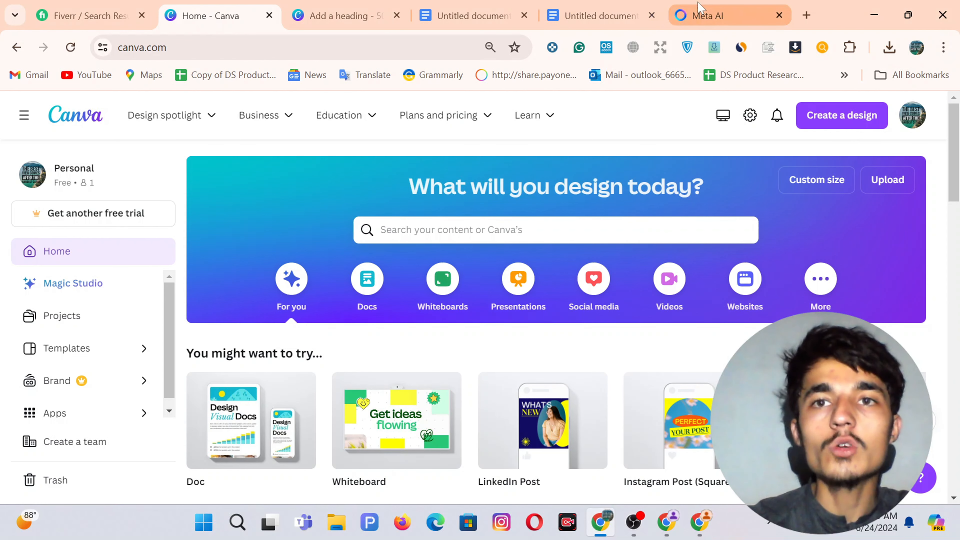
{"action": "left_click", "coordinate": [707, 15]}
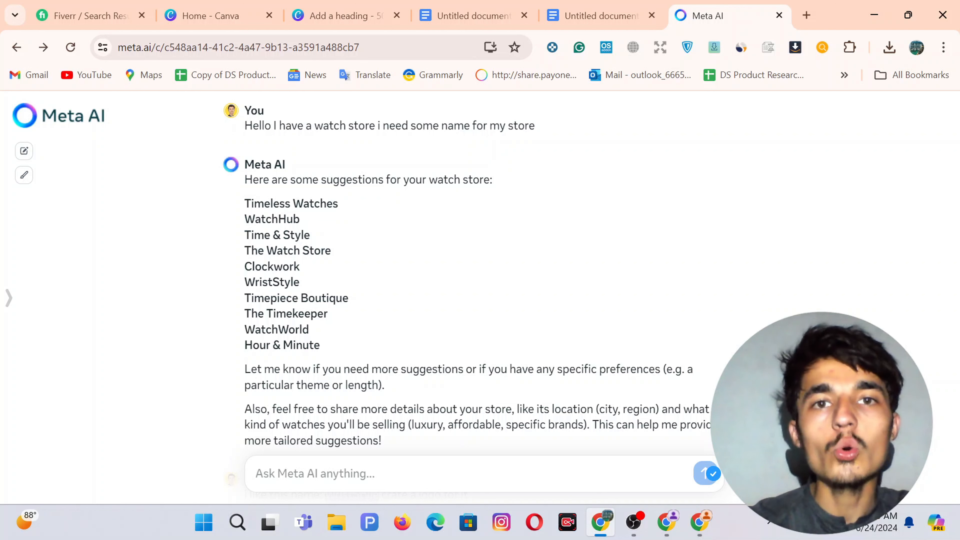
{"action": "scroll", "coordinate": [269, 143], "scroll_direction": "down", "scroll_amount": 1}
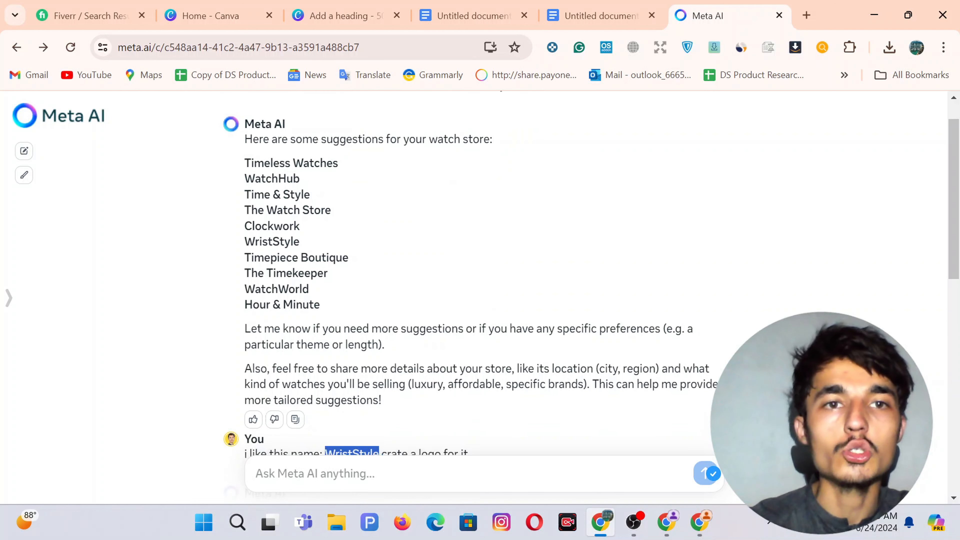
{"action": "left_click_drag", "start_coordinate": [328, 308], "coordinate": [242, 196]}
{"action": "left_click", "coordinate": [378, 231]}
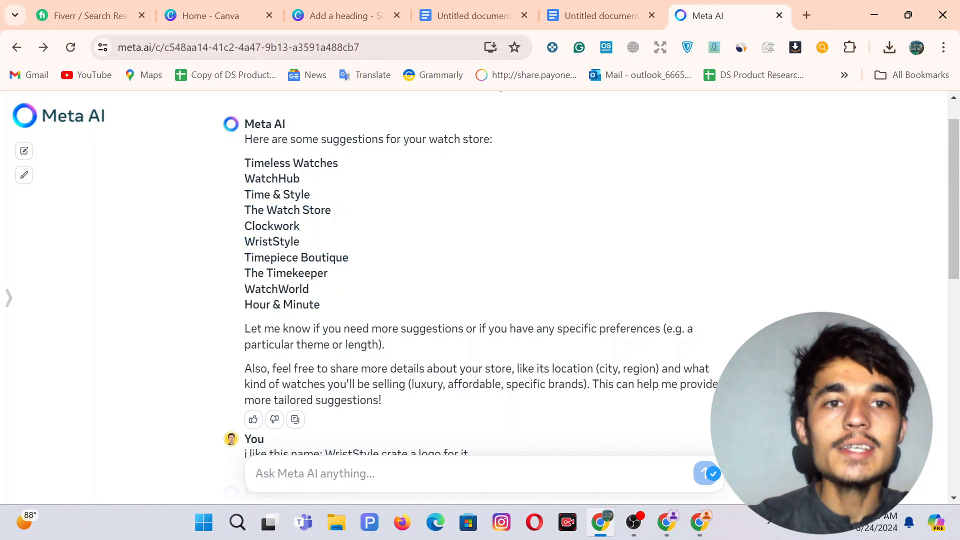
{"action": "double_click", "coordinate": [272, 242]}
Open the grey Watch Store logo at full size and download it.
{"action": "scroll", "coordinate": [374, 321], "scroll_direction": "down", "scroll_amount": 4}
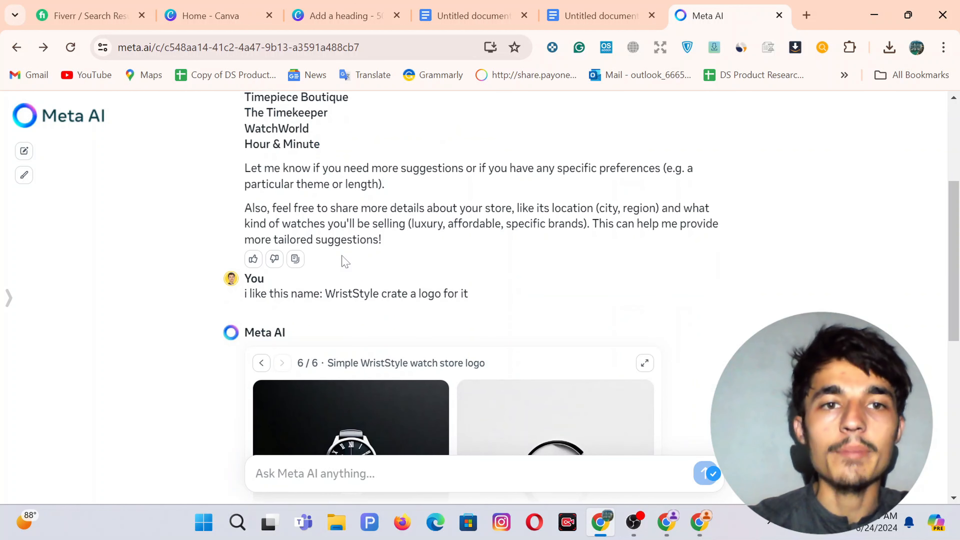
{"action": "scroll", "coordinate": [375, 321], "scroll_direction": "down", "scroll_amount": 2}
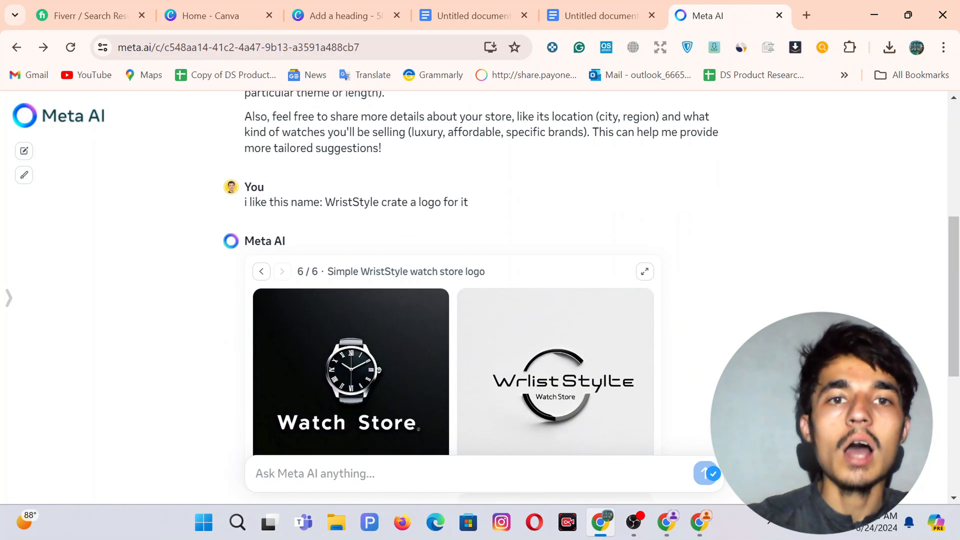
{"action": "left_click_drag", "start_coordinate": [335, 202], "coordinate": [392, 212]}
{"action": "scroll", "coordinate": [393, 212], "scroll_direction": "down", "scroll_amount": 4}
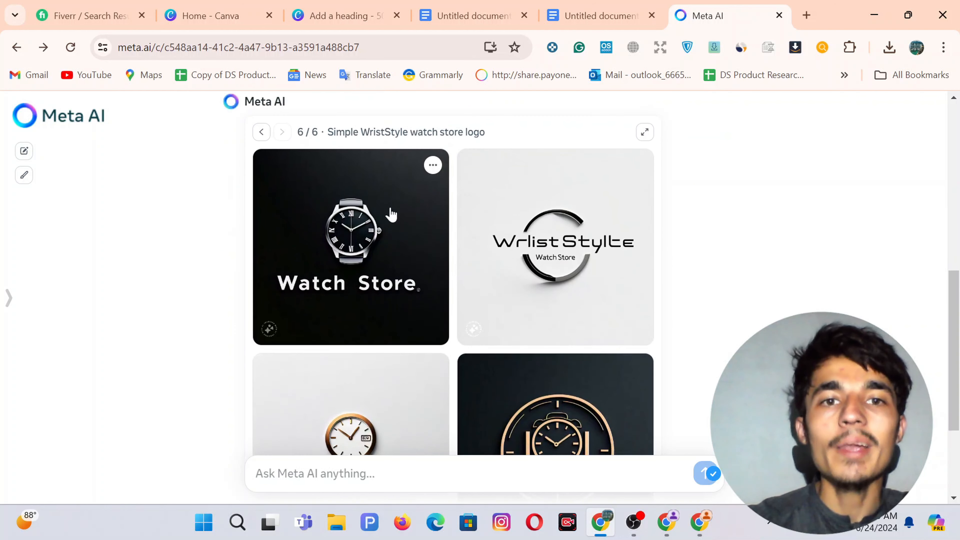
{"action": "scroll", "coordinate": [337, 267], "scroll_direction": "down", "scroll_amount": 4}
{"action": "scroll", "coordinate": [337, 266], "scroll_direction": "down", "scroll_amount": 1}
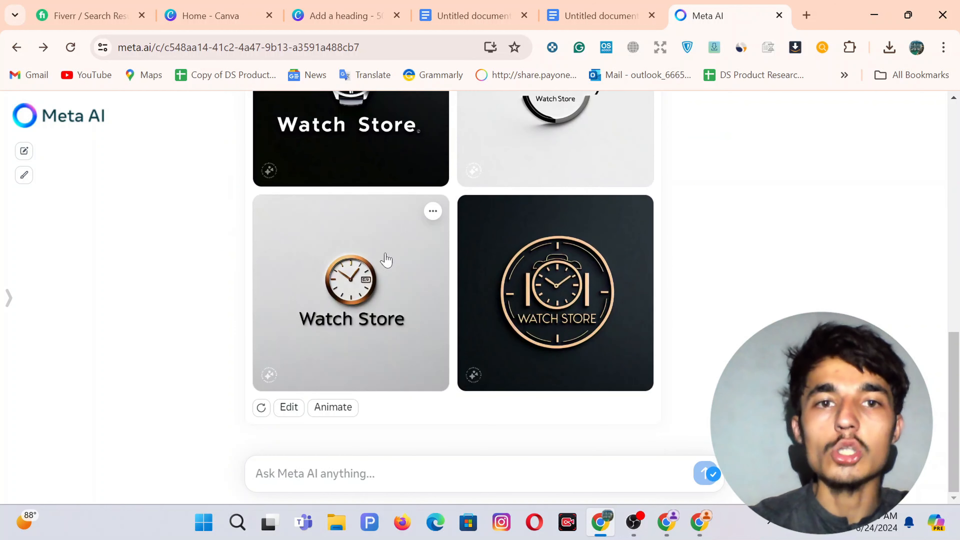
{"action": "left_click", "coordinate": [387, 260]}
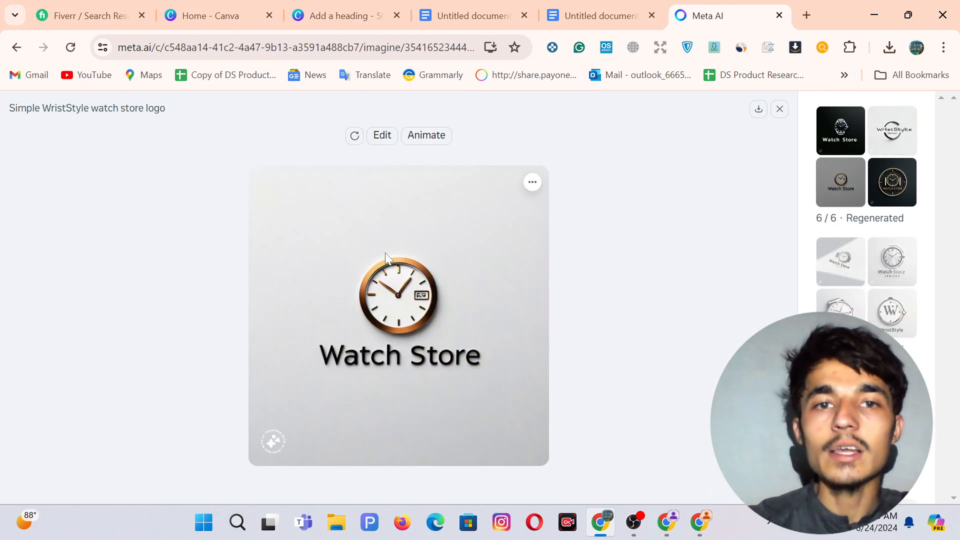
{"action": "left_click", "coordinate": [532, 183]}
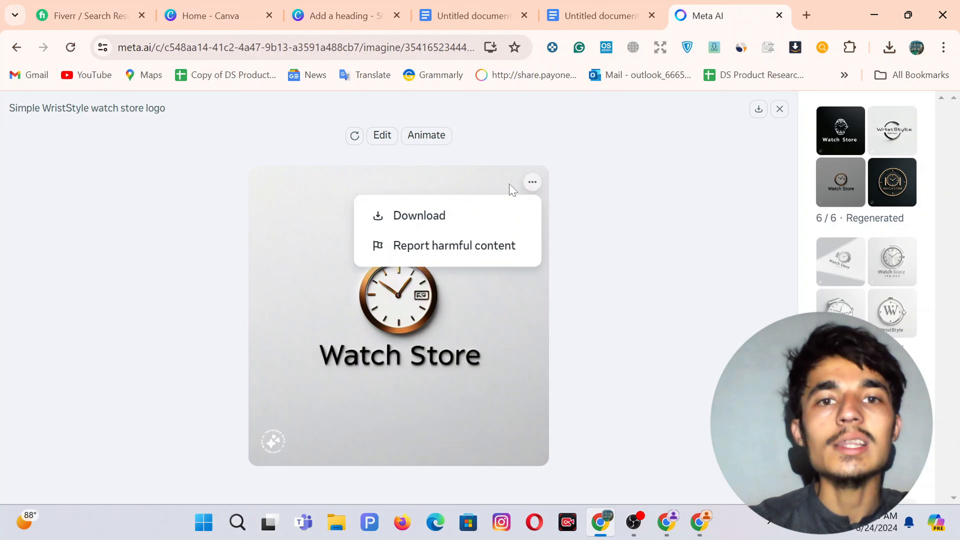
{"action": "left_click", "coordinate": [428, 218]}
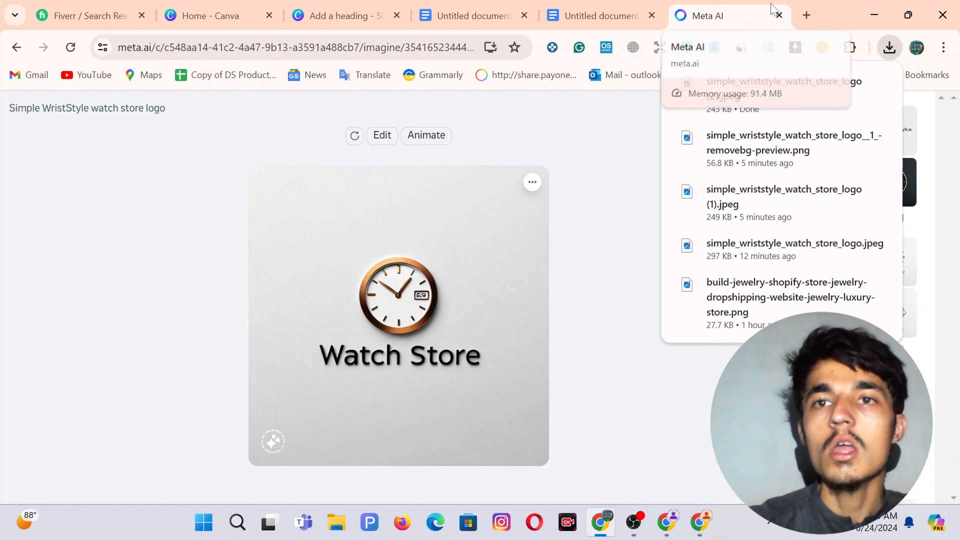
Search for 'bg' in a new tab and open the remove.bg website.
{"action": "left_click", "coordinate": [807, 16]}
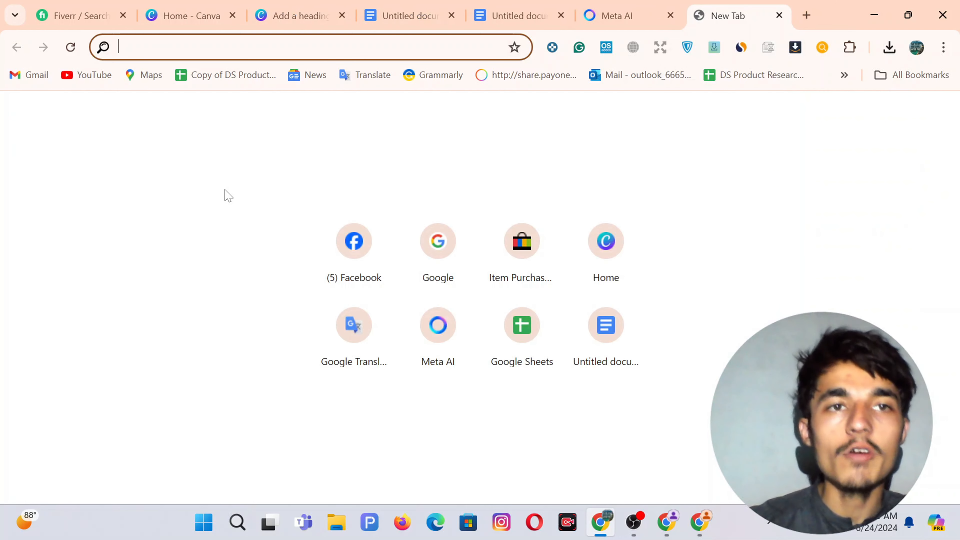
{"action": "type", "text": "bg"}
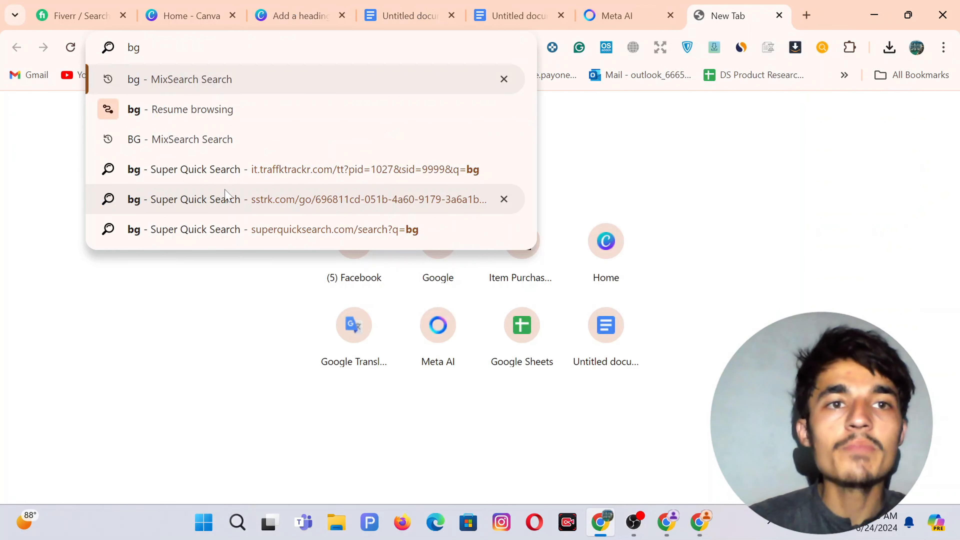
{"action": "key", "text": "Return"}
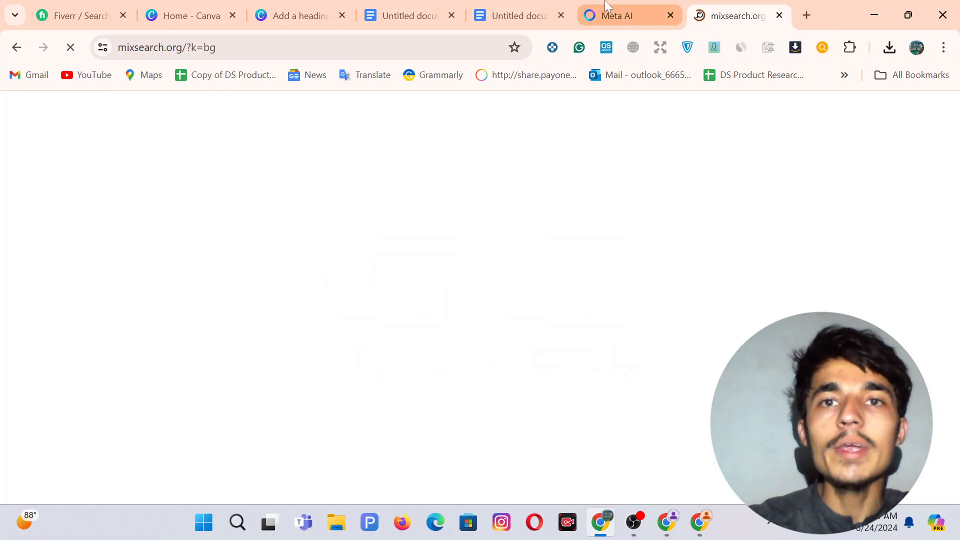
{"action": "left_click", "coordinate": [607, 4]}
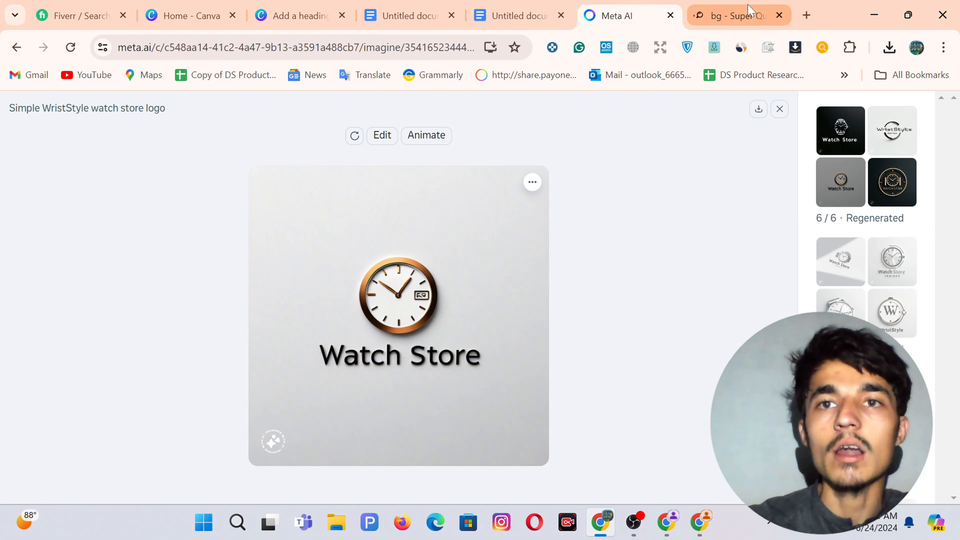
{"action": "left_click", "coordinate": [747, 14]}
{"action": "left_click", "coordinate": [220, 205]}
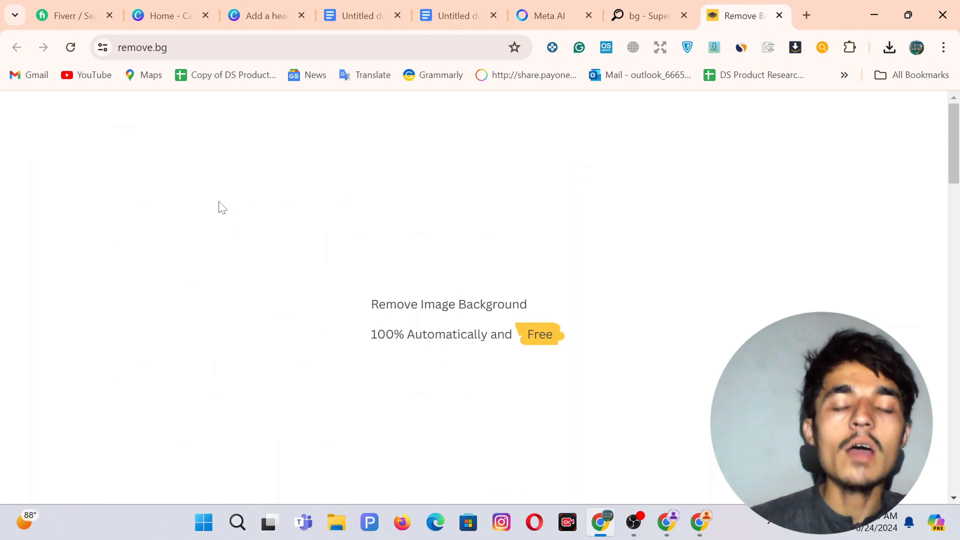
Upload the Watch Store logo to remove.bg and download the transparent PNG.
{"action": "scroll", "coordinate": [506, 245], "scroll_direction": "down", "scroll_amount": 4}
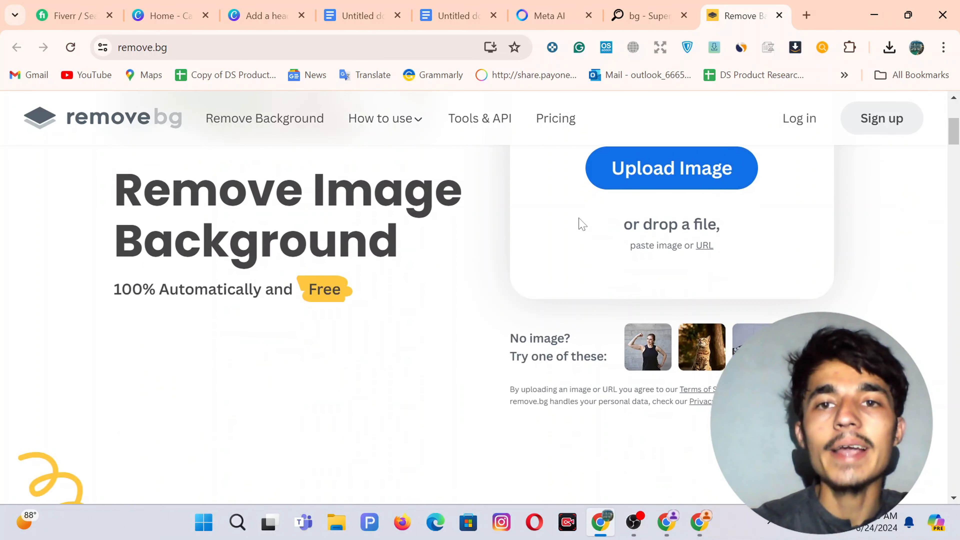
{"action": "left_click", "coordinate": [635, 176]}
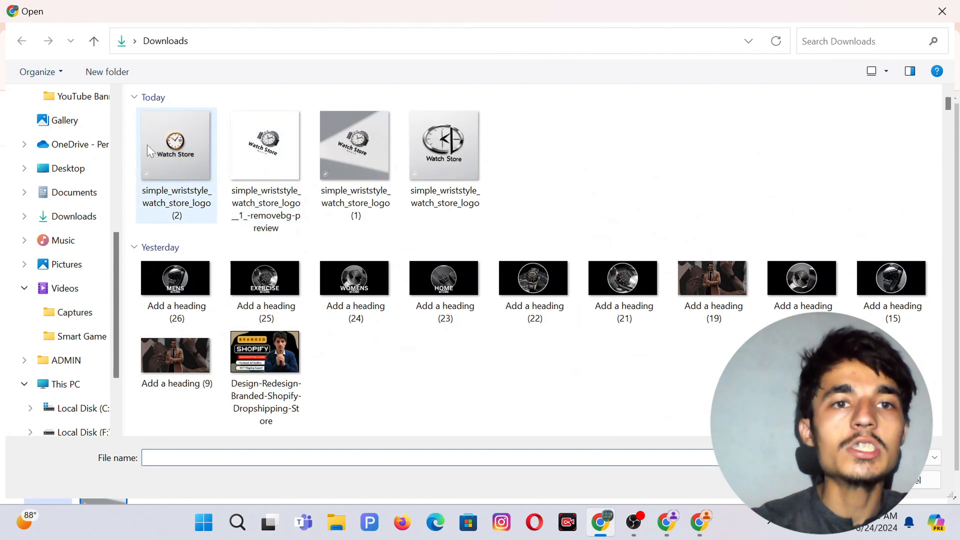
{"action": "double_click", "coordinate": [189, 150]}
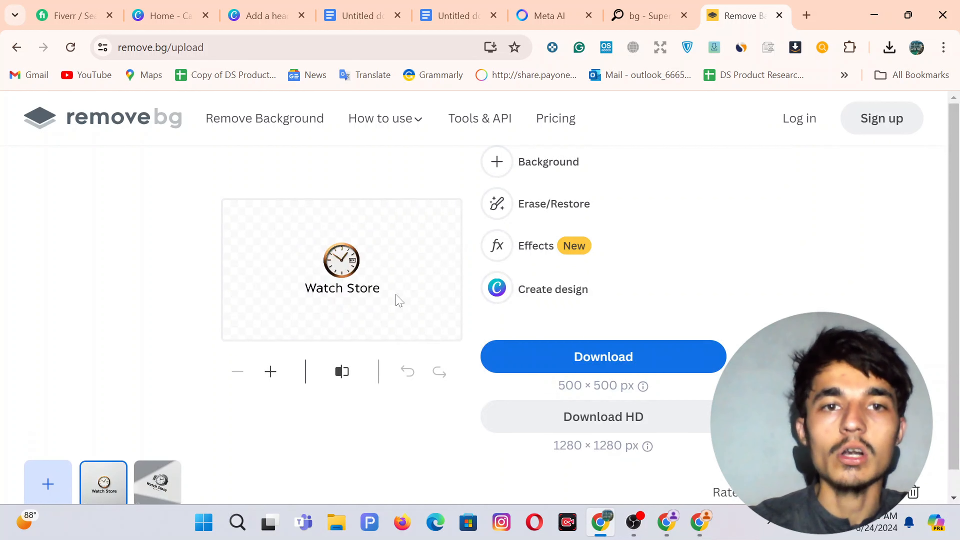
{"action": "left_click", "coordinate": [550, 354]}
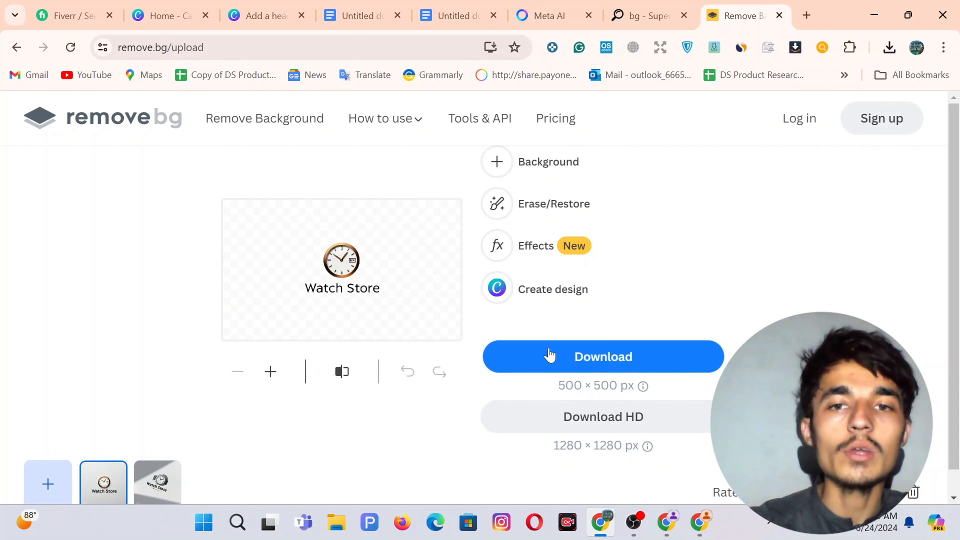
{"action": "left_click", "coordinate": [176, 5]}
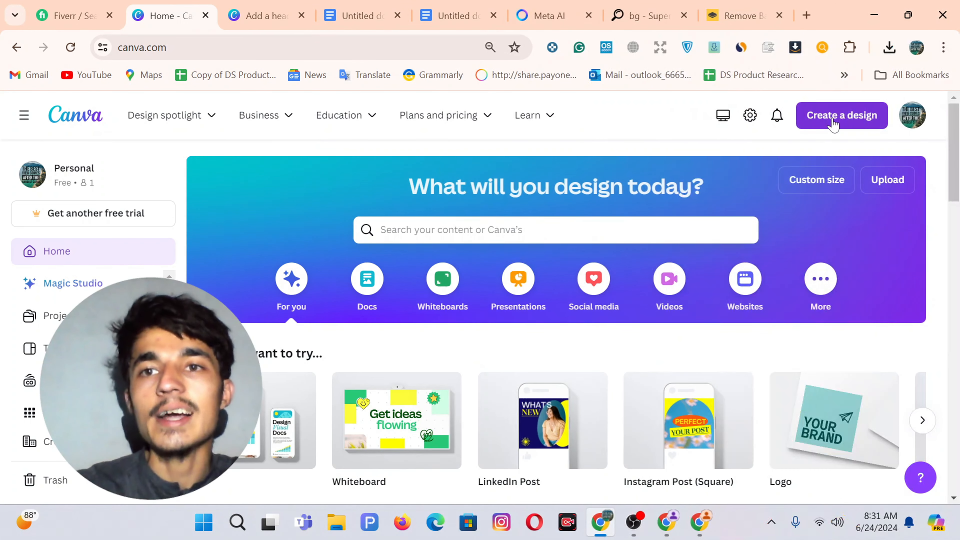
Create a new custom-size Canva design of 500 × 500 px.
{"action": "left_click", "coordinate": [833, 116]}
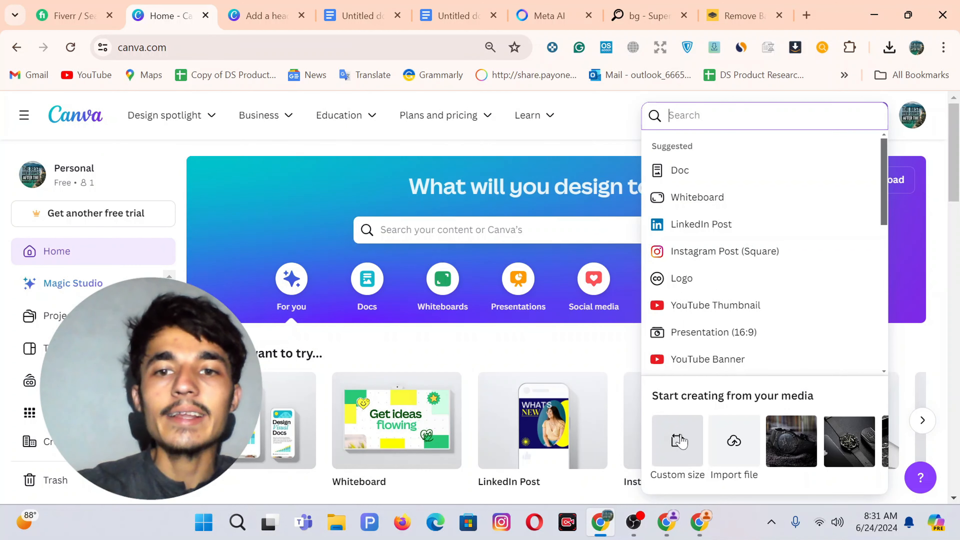
{"action": "left_click", "coordinate": [679, 440]}
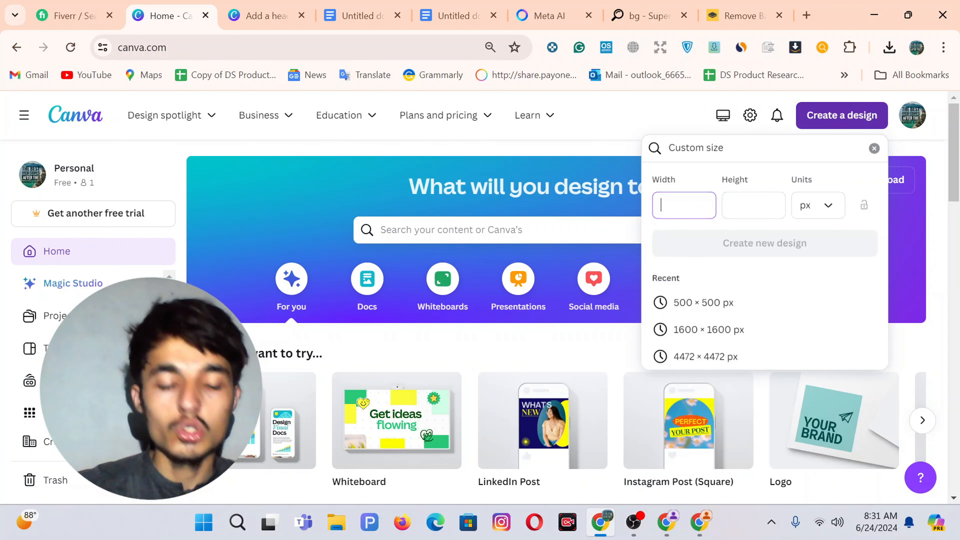
{"action": "type", "text": "500"}
{"action": "key", "text": "Tab"}
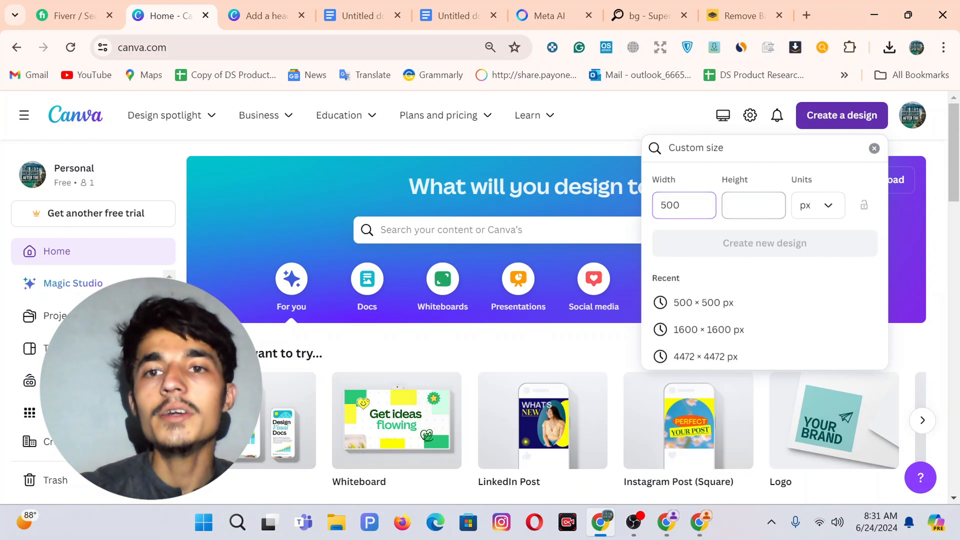
{"action": "type", "text": "500"}
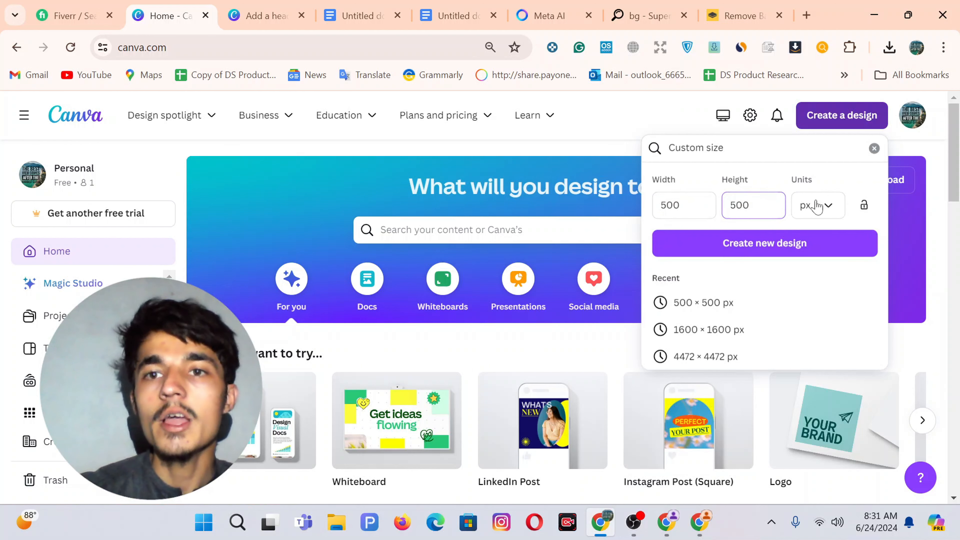
{"action": "left_click", "coordinate": [748, 247]}
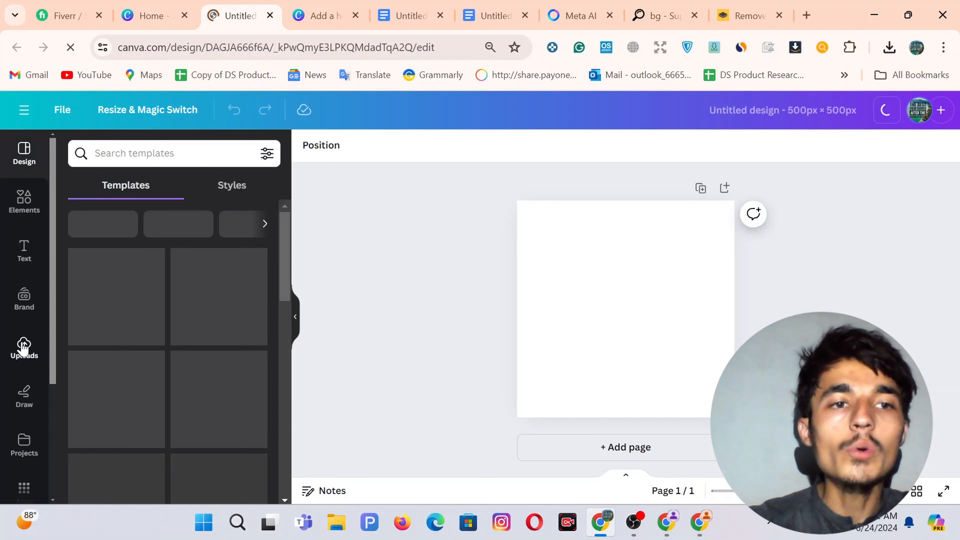
Upload the background-free Watch Store logo and enlarge it to fill the page.
{"action": "left_click", "coordinate": [24, 346]}
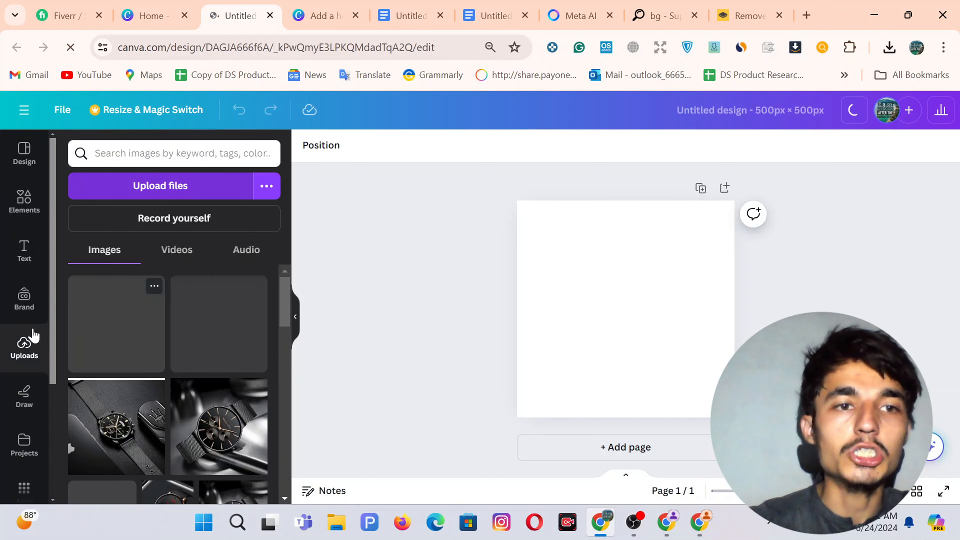
{"action": "left_click", "coordinate": [138, 188]}
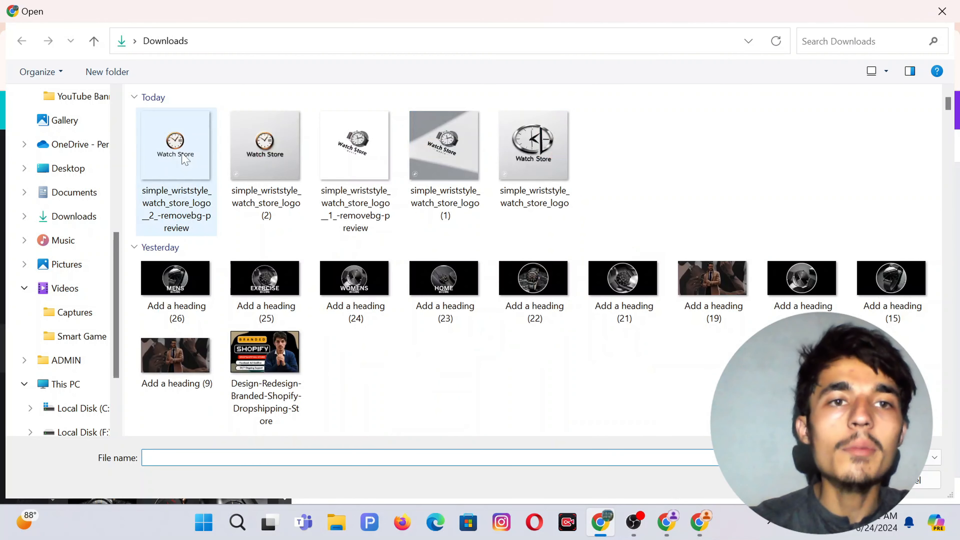
{"action": "double_click", "coordinate": [185, 159]}
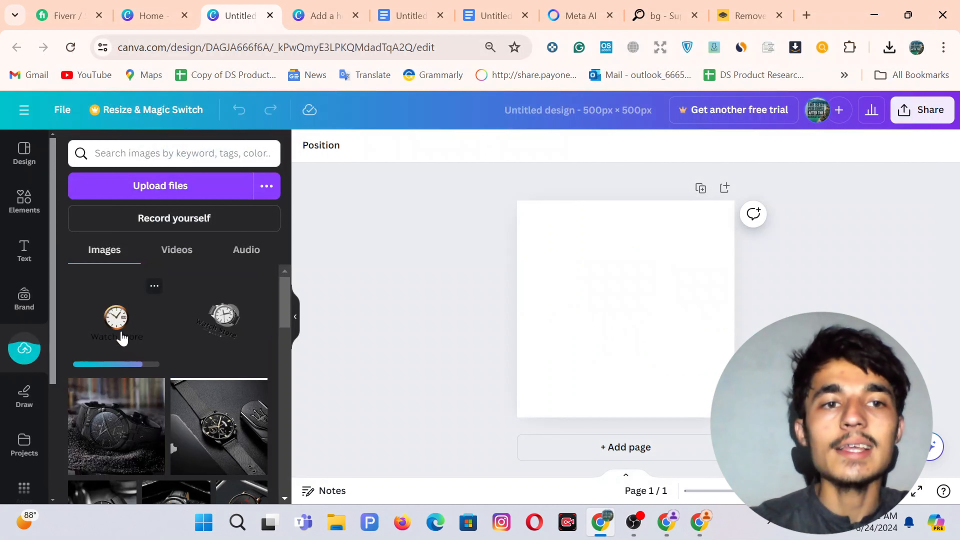
{"action": "left_click", "coordinate": [122, 338]}
{"action": "left_click_drag", "start_coordinate": [624, 302], "coordinate": [583, 262]}
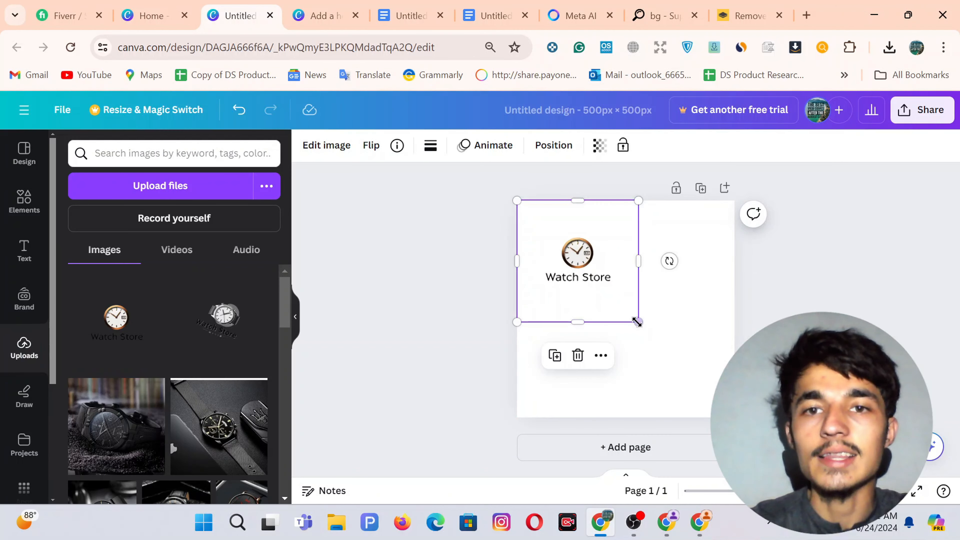
{"action": "left_click_drag", "start_coordinate": [638, 321], "coordinate": [735, 418]}
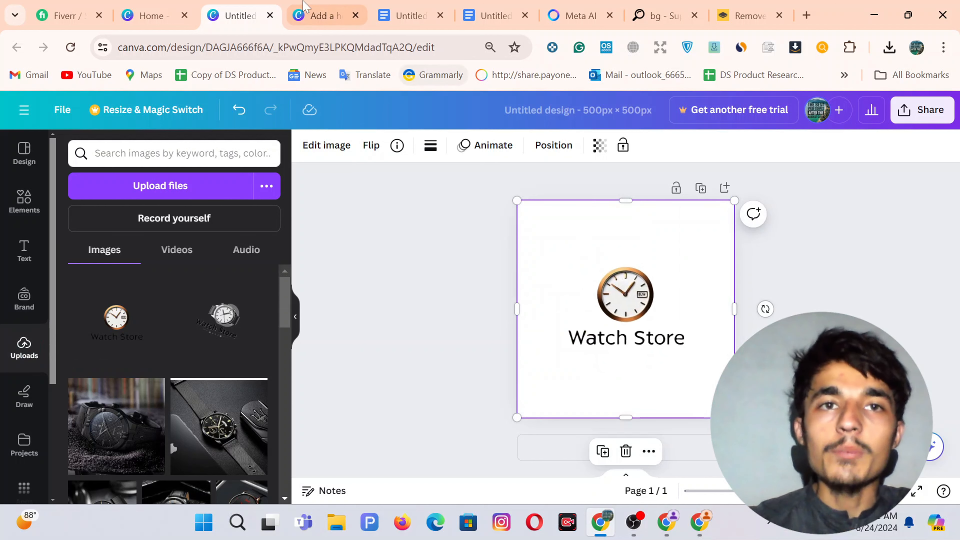
{"action": "left_click", "coordinate": [324, 15]}
{"action": "scroll", "coordinate": [459, 249], "scroll_direction": "up", "scroll_amount": 4}
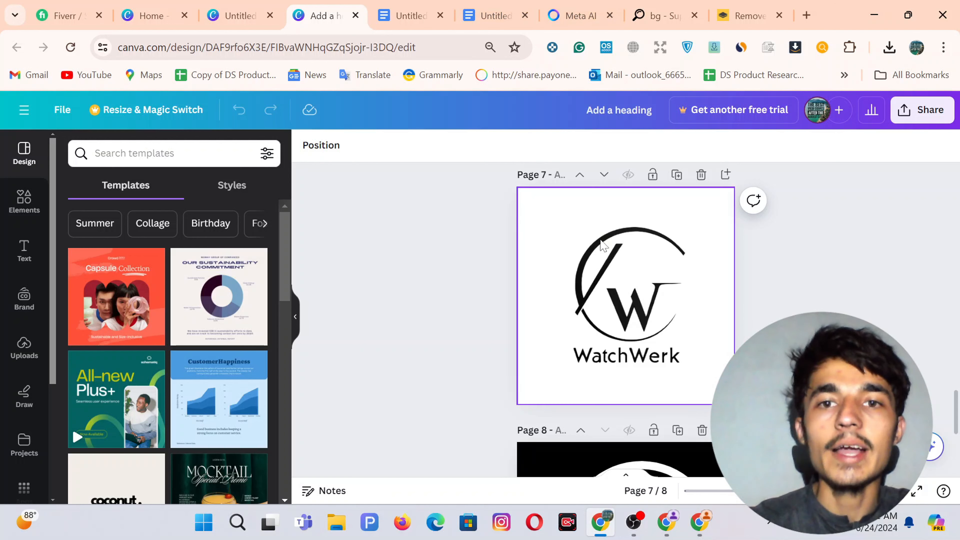
{"action": "scroll", "coordinate": [603, 245], "scroll_direction": "down", "scroll_amount": 1}
{"action": "scroll", "coordinate": [609, 236], "scroll_direction": "up", "scroll_amount": 1}
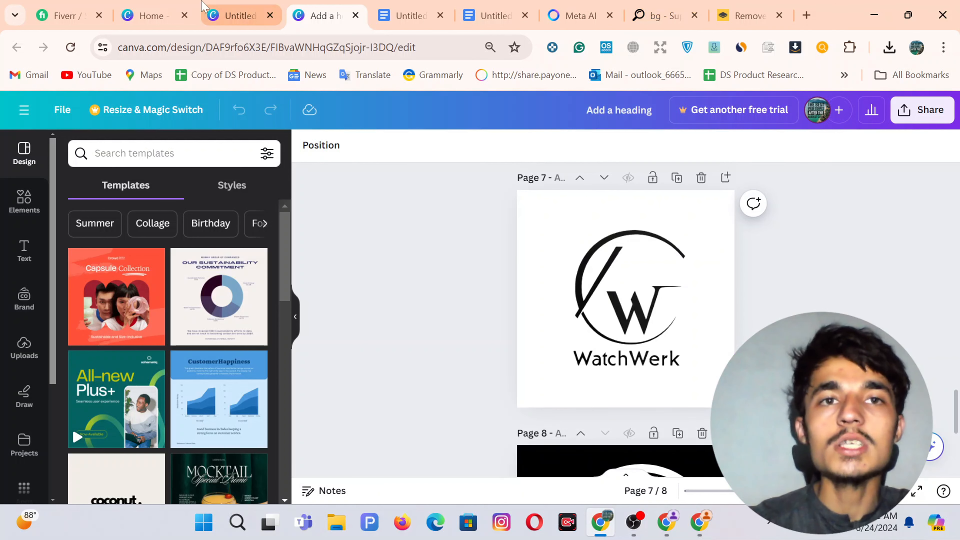
{"action": "scroll", "coordinate": [535, 232], "scroll_direction": "down", "scroll_amount": 4}
{"action": "scroll", "coordinate": [537, 233], "scroll_direction": "down", "scroll_amount": 4}
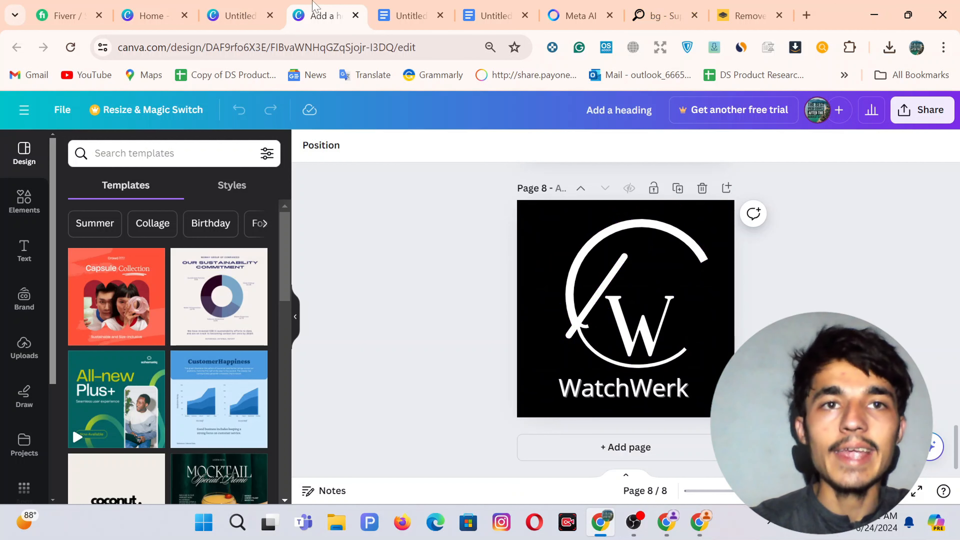
{"action": "left_click", "coordinate": [246, 16]}
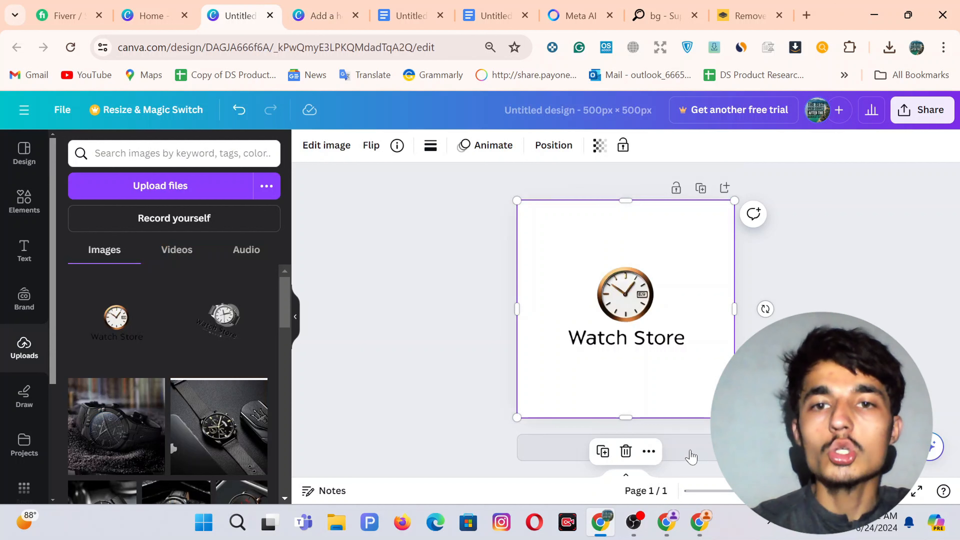
Add a blank second page to the design.
{"action": "left_click", "coordinate": [690, 455]}
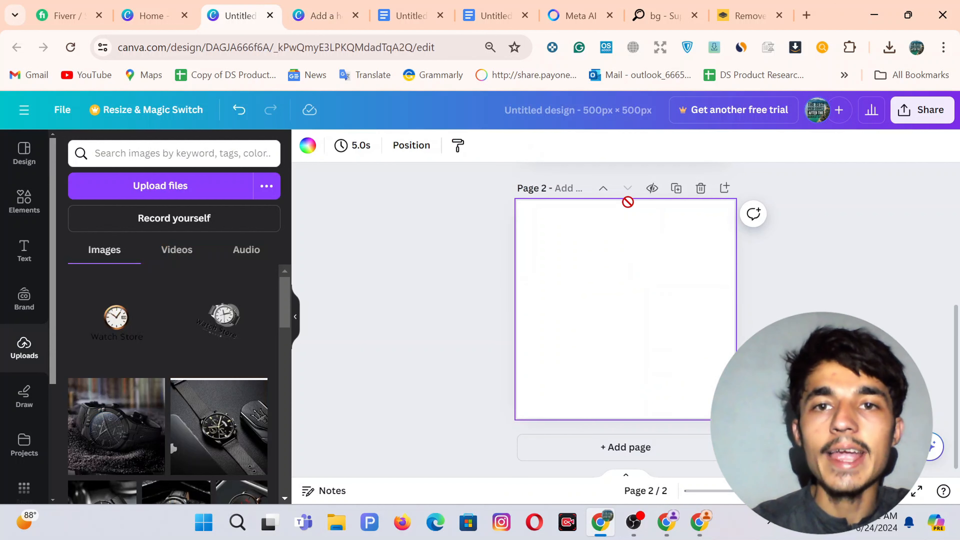
{"action": "scroll", "coordinate": [702, 288], "scroll_direction": "up", "scroll_amount": 5}
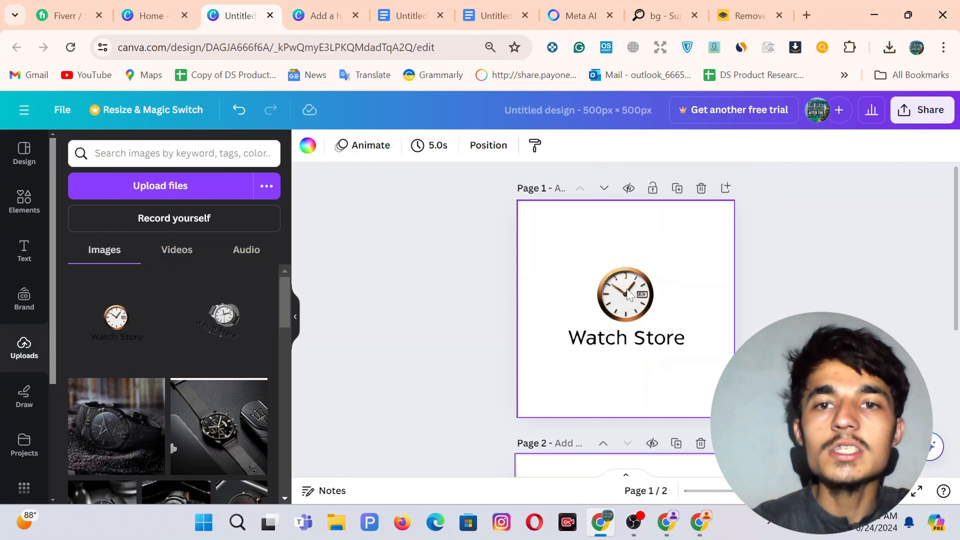
{"action": "scroll", "coordinate": [637, 303], "scroll_direction": "down", "scroll_amount": 5}
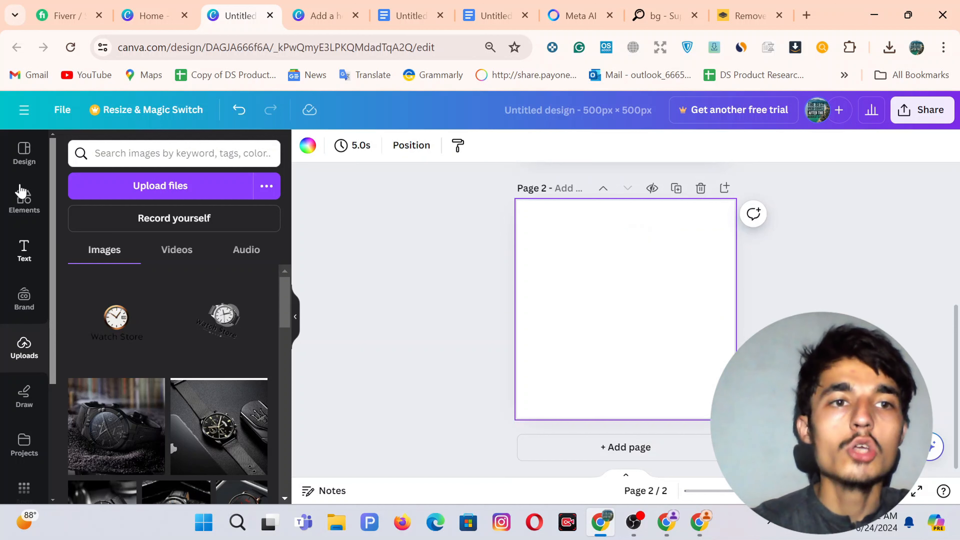
Search Elements for 'watch' and place the black clock graphic near the page top.
{"action": "left_click", "coordinate": [25, 203]}
{"action": "left_click", "coordinate": [159, 154]}
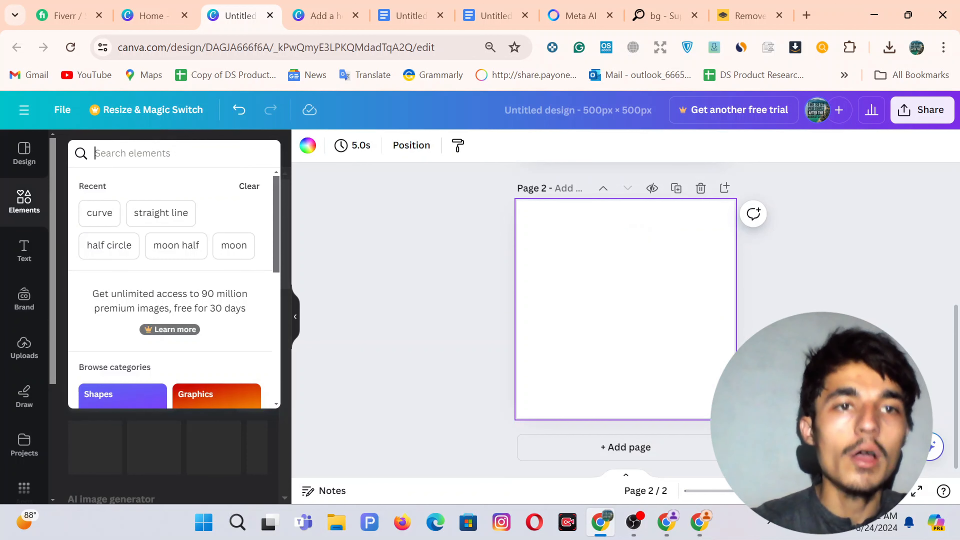
{"action": "type", "text": "watch"}
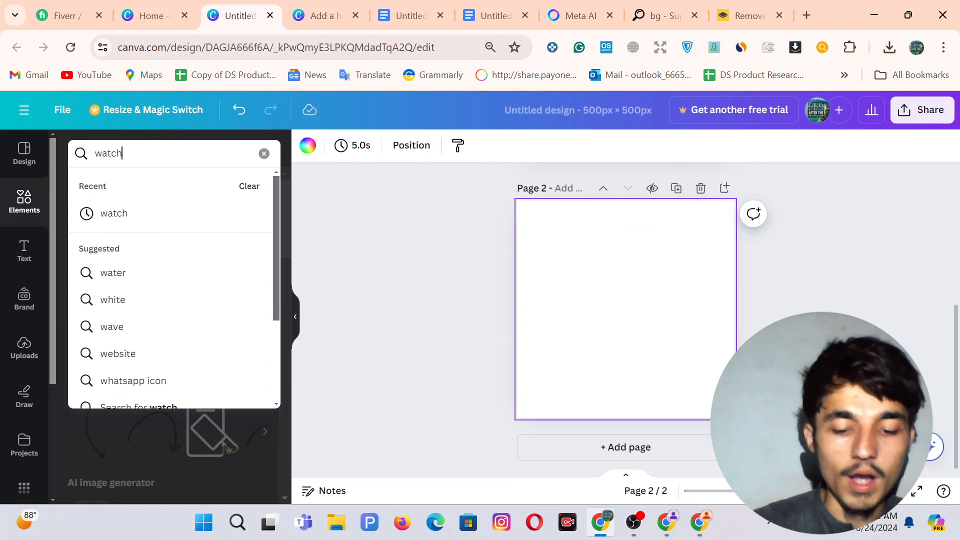
{"action": "key", "text": "Return"}
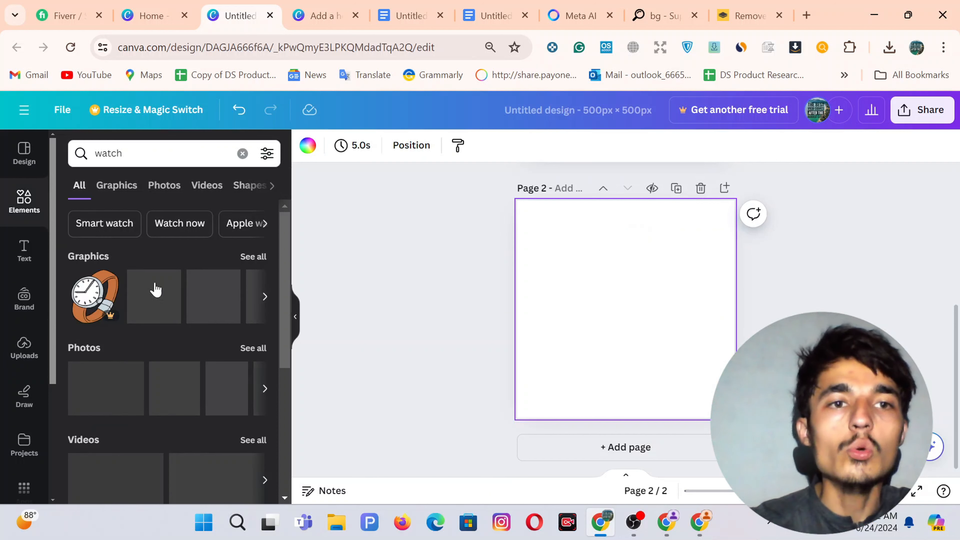
{"action": "left_click", "coordinate": [246, 256]}
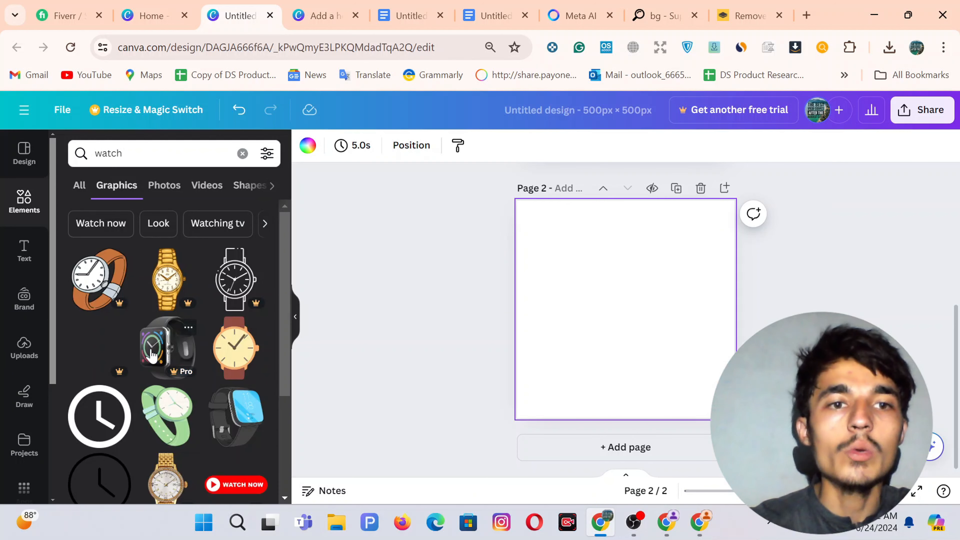
{"action": "left_click", "coordinate": [99, 416]}
{"action": "left_click_drag", "start_coordinate": [628, 312], "coordinate": [628, 268]}
{"action": "scroll", "coordinate": [629, 274], "scroll_direction": "up", "scroll_amount": 4}
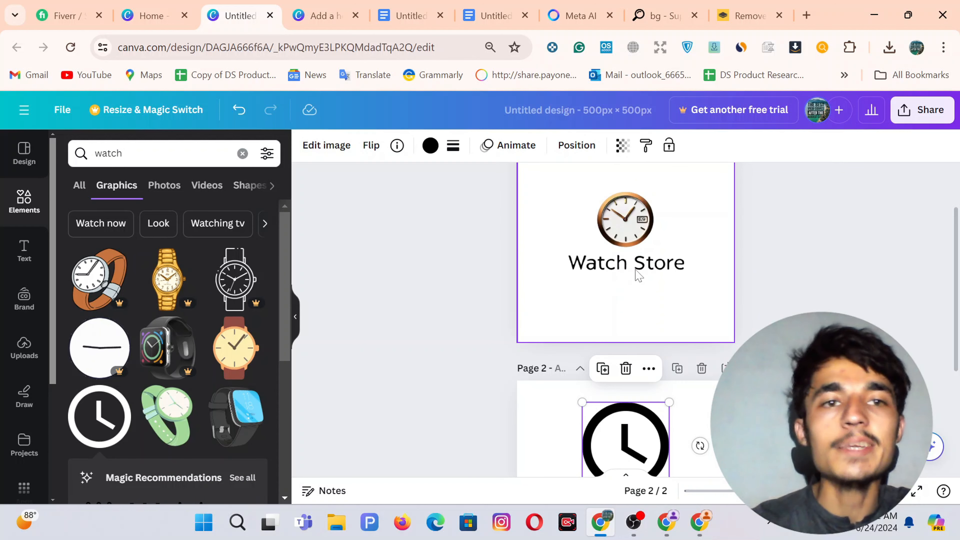
{"action": "scroll", "coordinate": [568, 360], "scroll_direction": "down", "scroll_amount": 4}
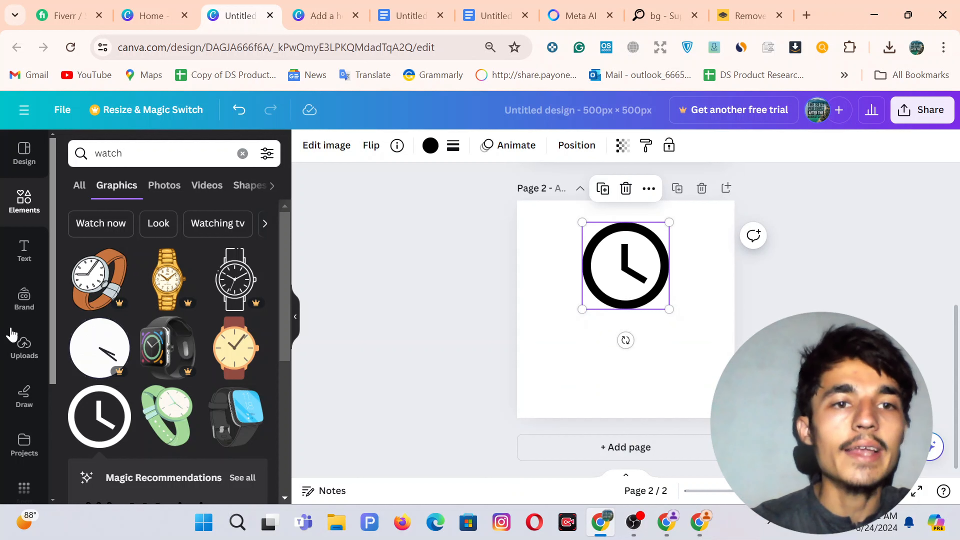
Add a heading reading 'Watch Store' and widen it to fit one line.
{"action": "left_click", "coordinate": [23, 250]}
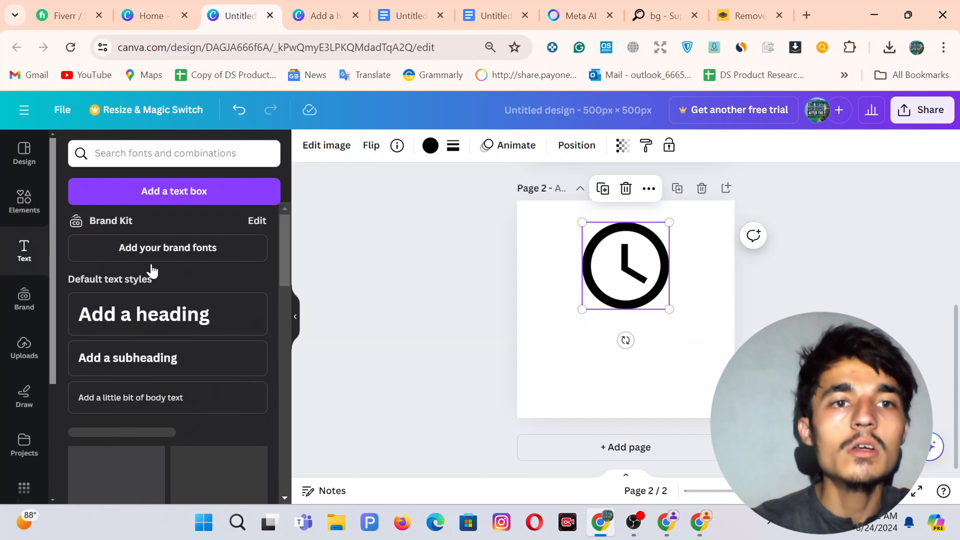
{"action": "left_click", "coordinate": [125, 322]}
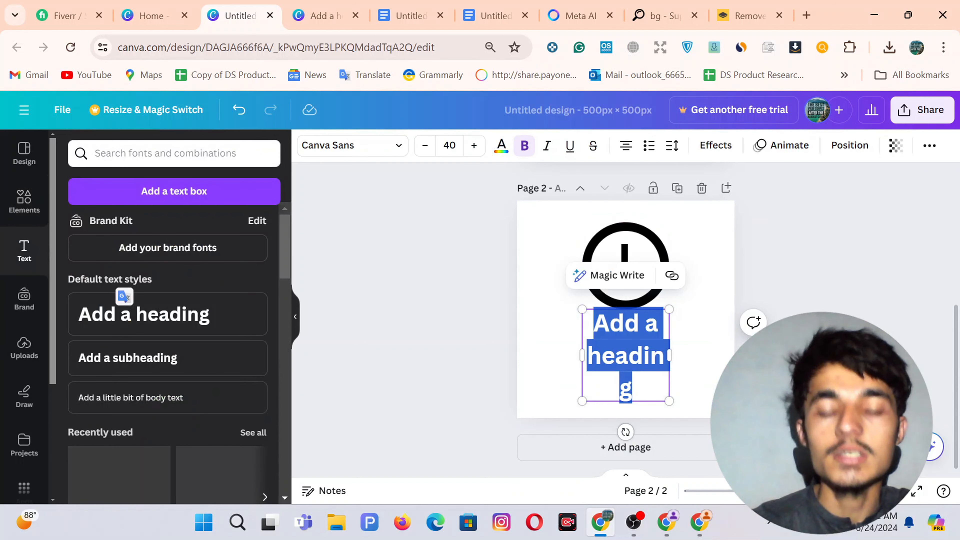
{"action": "type", "text": "W"}
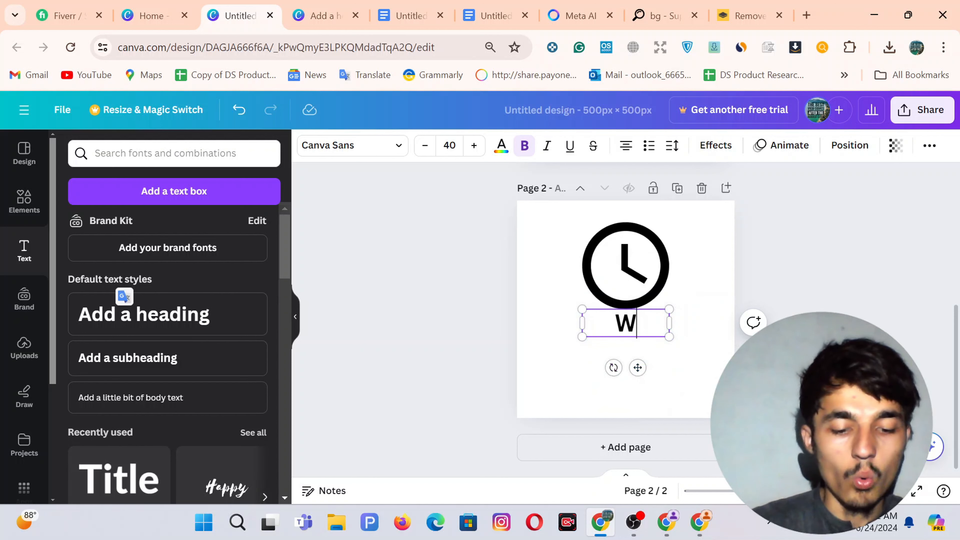
{"action": "type", "text": "atch Store"}
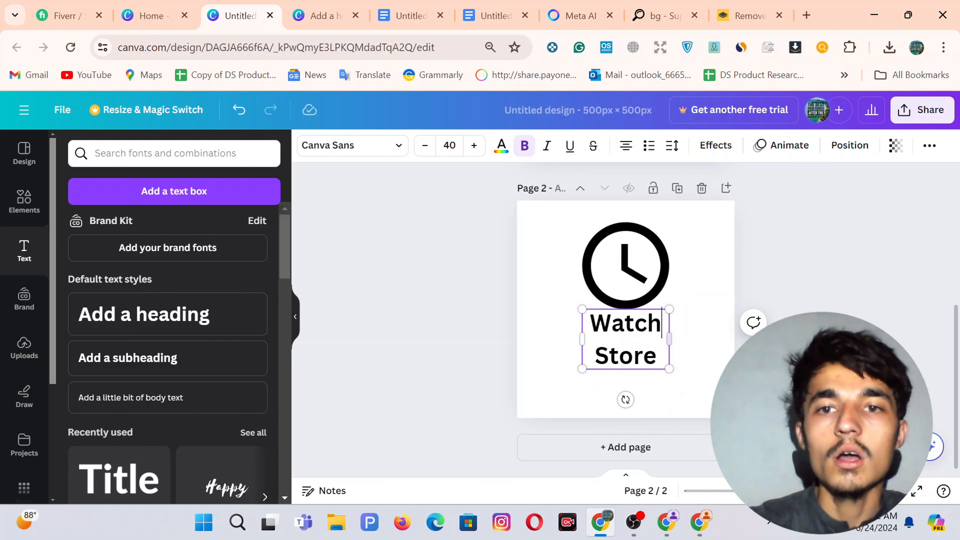
{"action": "key", "text": "ctrl+shift+Left"}
{"action": "left_click_drag", "start_coordinate": [671, 342], "coordinate": [729, 338]}
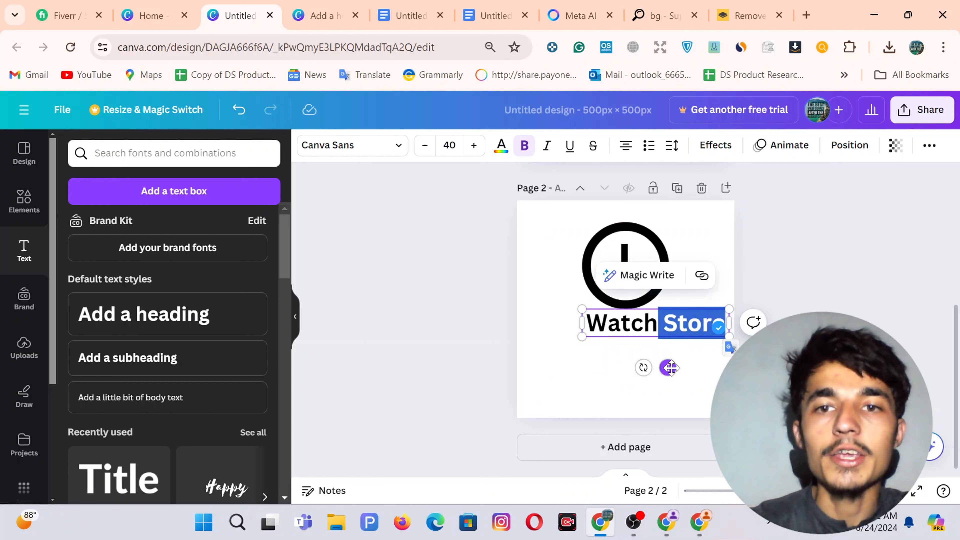
Centre the Watch Store text and position the clock directly above it.
{"action": "left_click_drag", "start_coordinate": [668, 368], "coordinate": [642, 386]}
{"action": "mouse_move", "coordinate": [620, 260]}
{"action": "left_mouse_down"}
{"action": "mouse_move", "coordinate": [617, 268]}
{"action": "mouse_move", "coordinate": [617, 259]}
{"action": "left_mouse_up"}
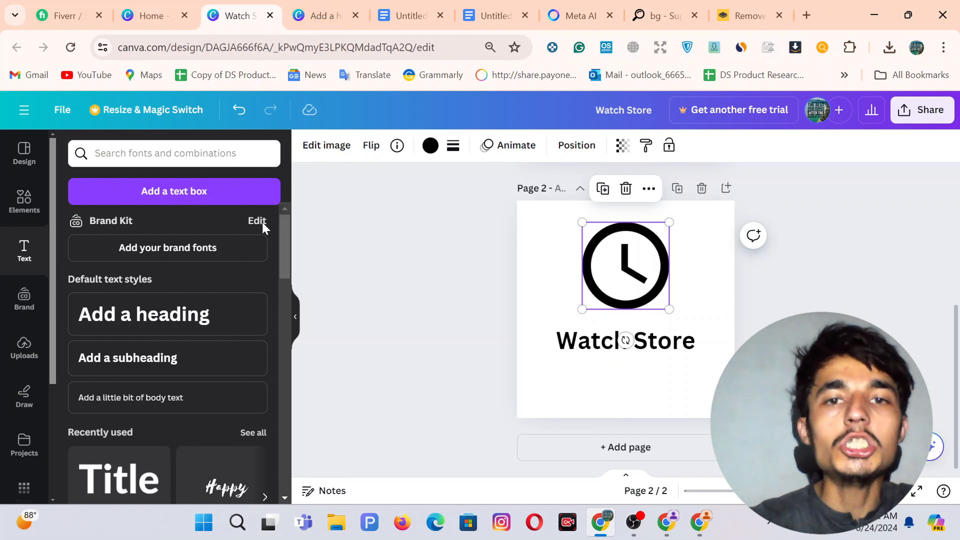
{"action": "left_click", "coordinate": [392, 257]}
Download only page 8 of the WatchWerk logo design as a PNG.
{"action": "left_click", "coordinate": [310, 8]}
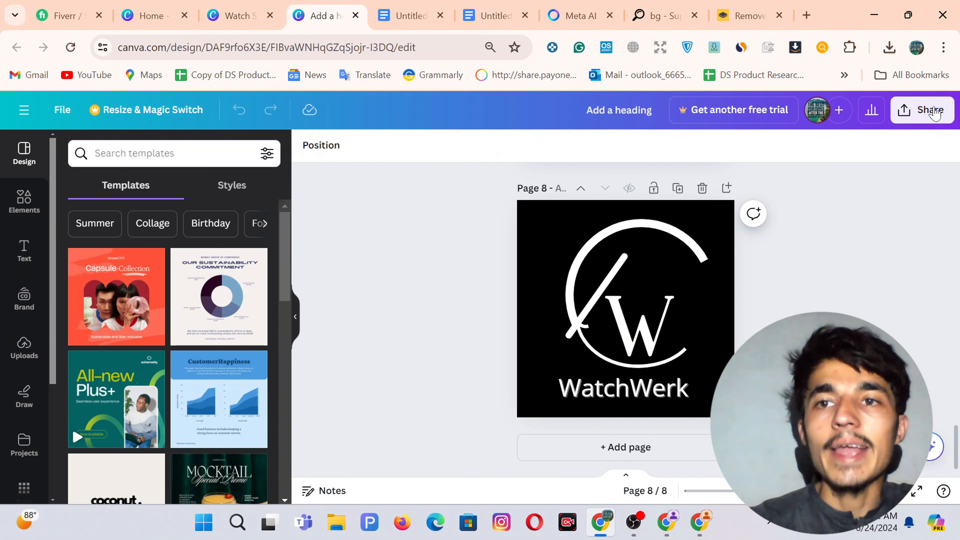
{"action": "left_click", "coordinate": [922, 110]}
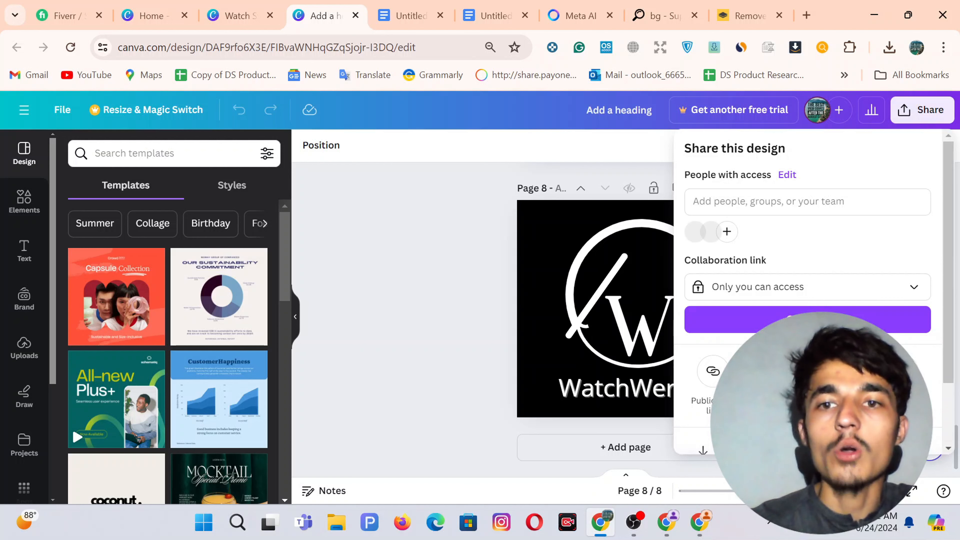
{"action": "scroll", "coordinate": [808, 371], "scroll_direction": "down", "scroll_amount": 2}
{"action": "left_click", "coordinate": [717, 371]}
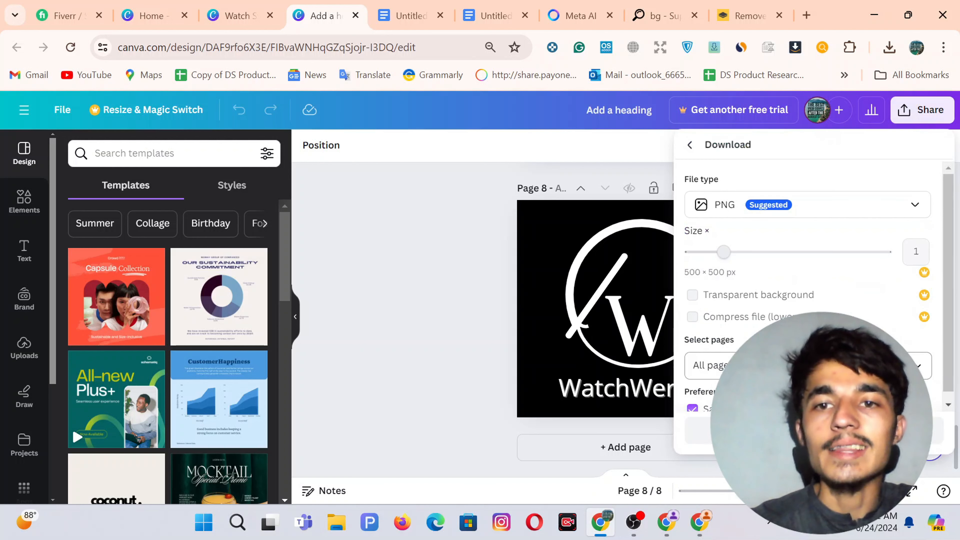
{"action": "left_click", "coordinate": [808, 366]}
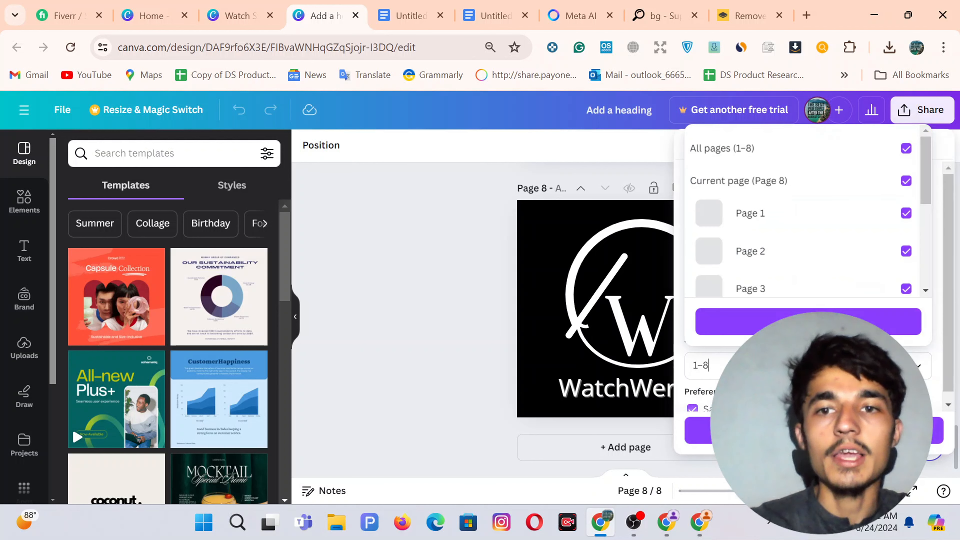
{"action": "type", "text": "8"}
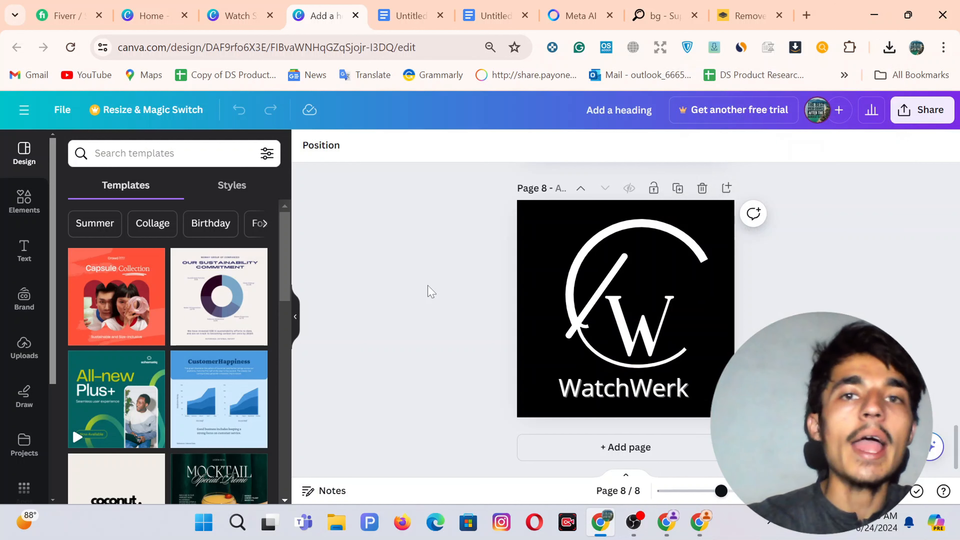
From the Header section, go to the theme's logo settings and open the logo image picker.
{"action": "left_click", "coordinate": [699, 523]}
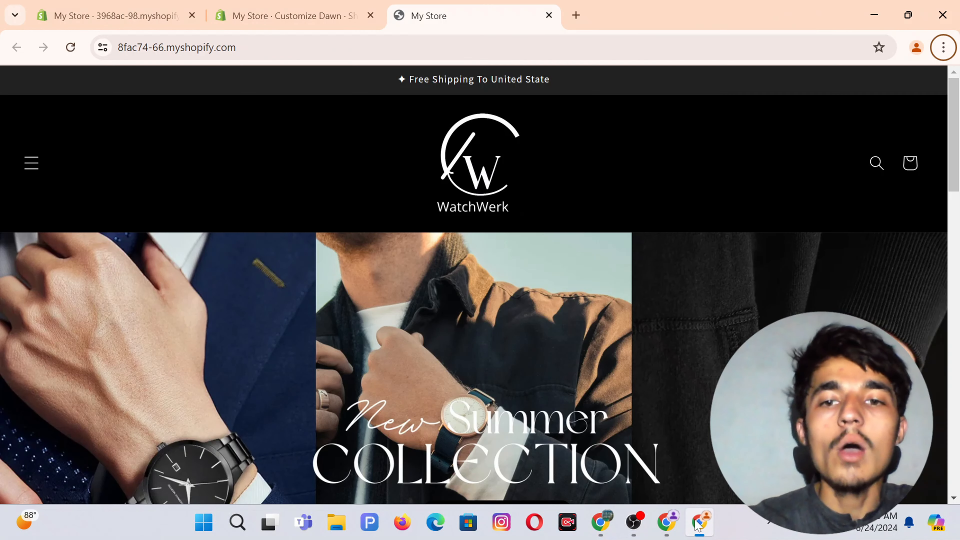
{"action": "left_click", "coordinate": [668, 523]}
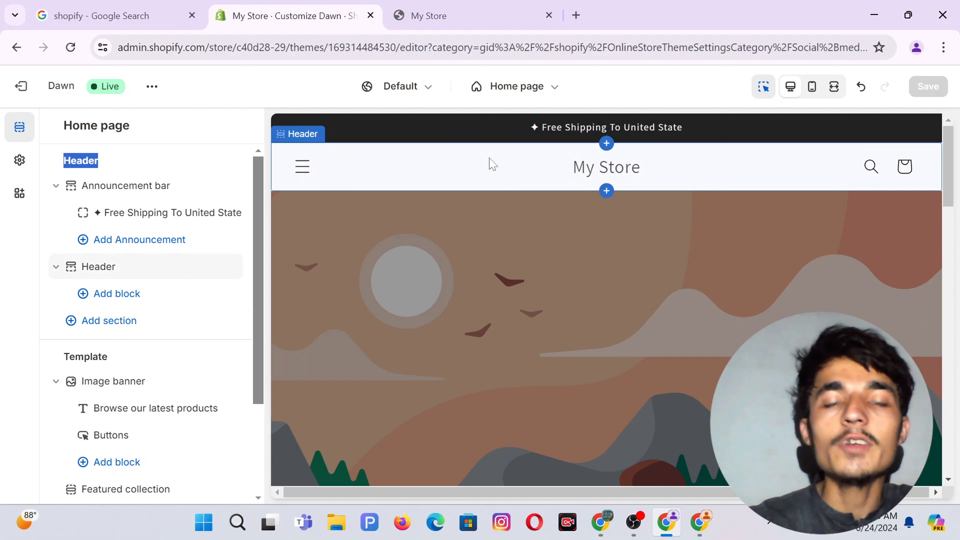
{"action": "left_click", "coordinate": [478, 165]}
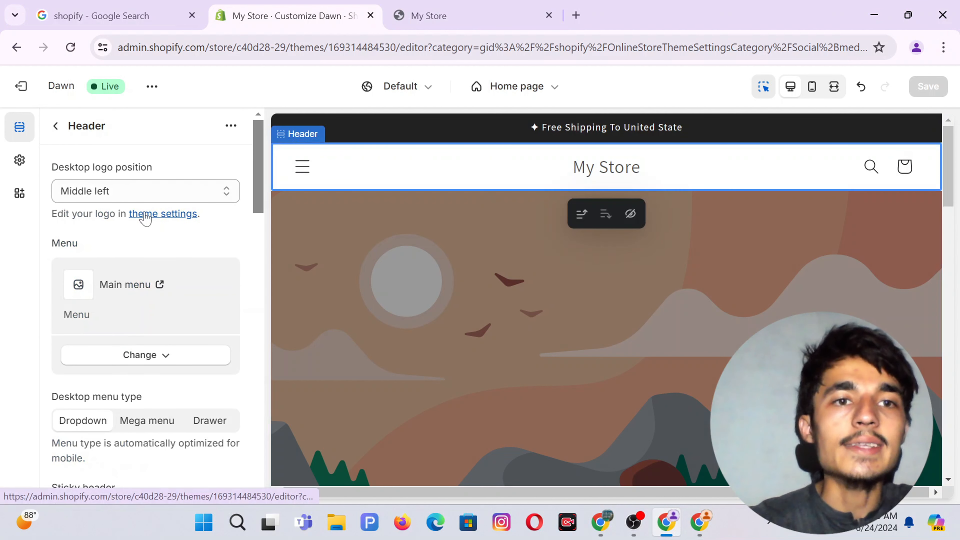
{"action": "left_click", "coordinate": [163, 214]}
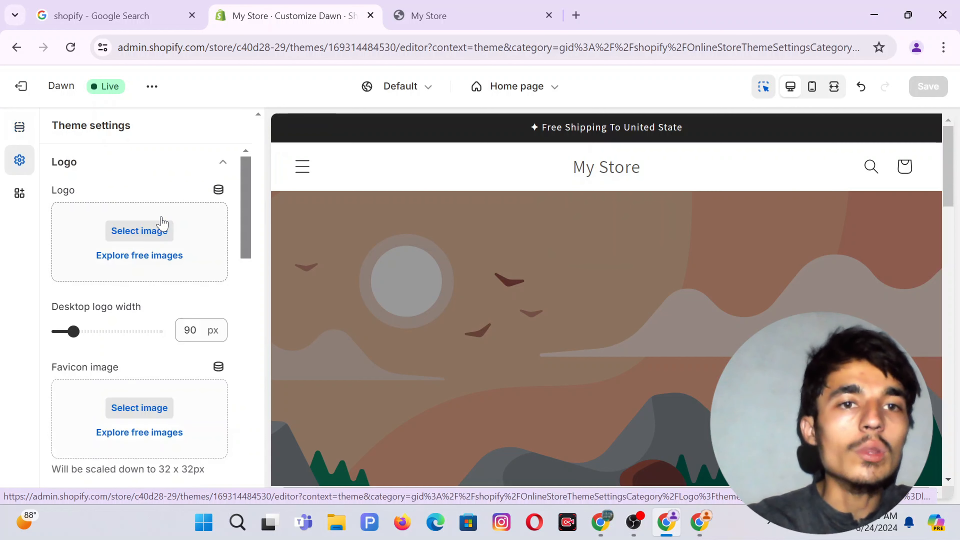
{"action": "left_click_drag", "start_coordinate": [82, 191], "coordinate": [51, 192]}
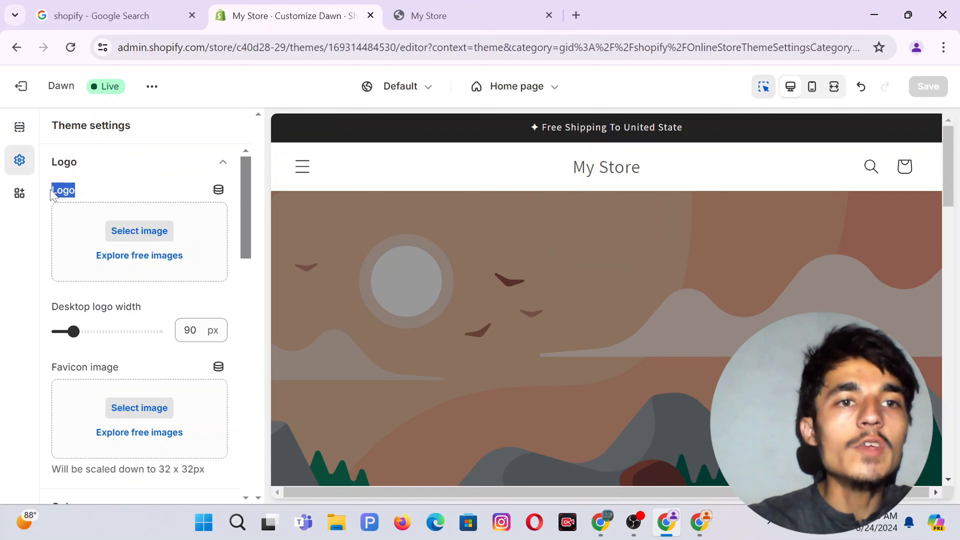
{"action": "left_click", "coordinate": [138, 231]}
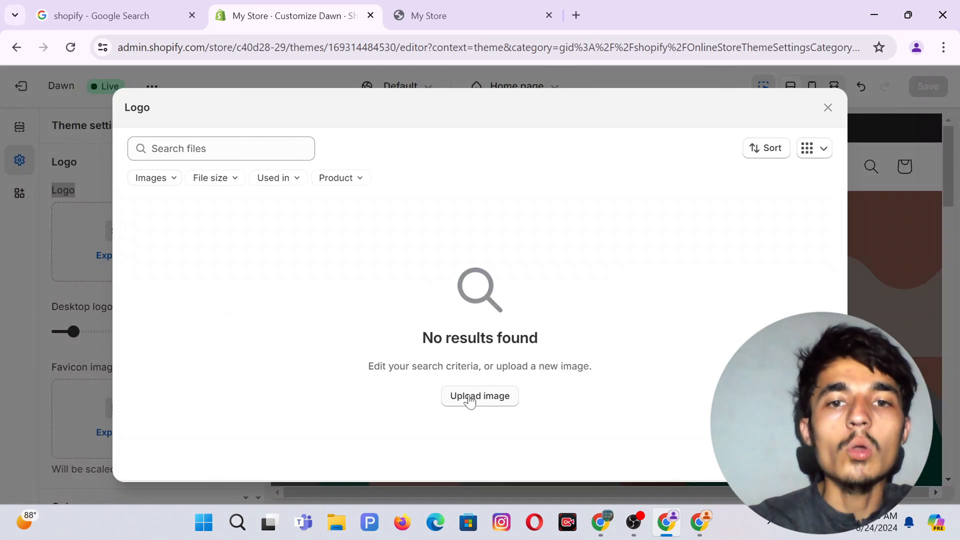
Upload 'Add a heading (27)' from Downloads and confirm it as the store logo.
{"action": "left_click", "coordinate": [471, 400]}
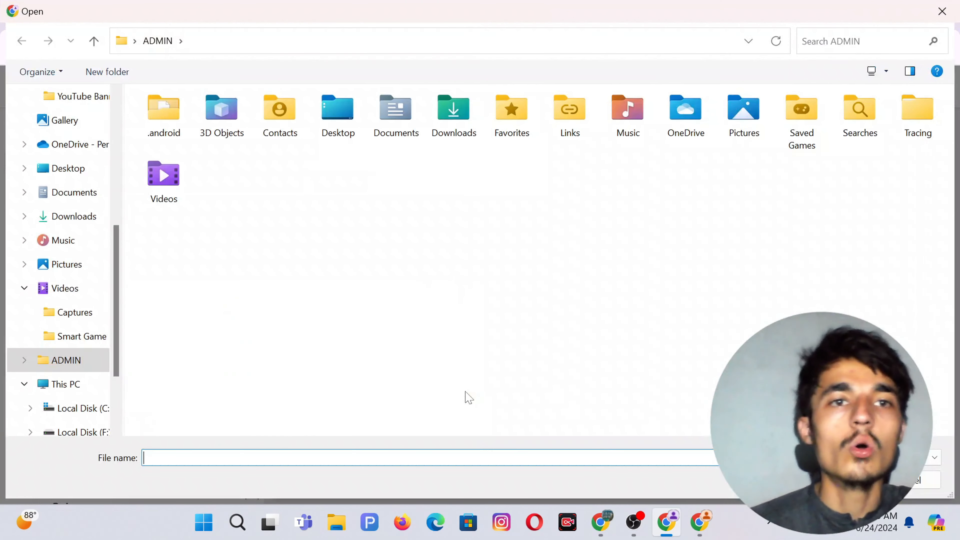
{"action": "left_click", "coordinate": [58, 223]}
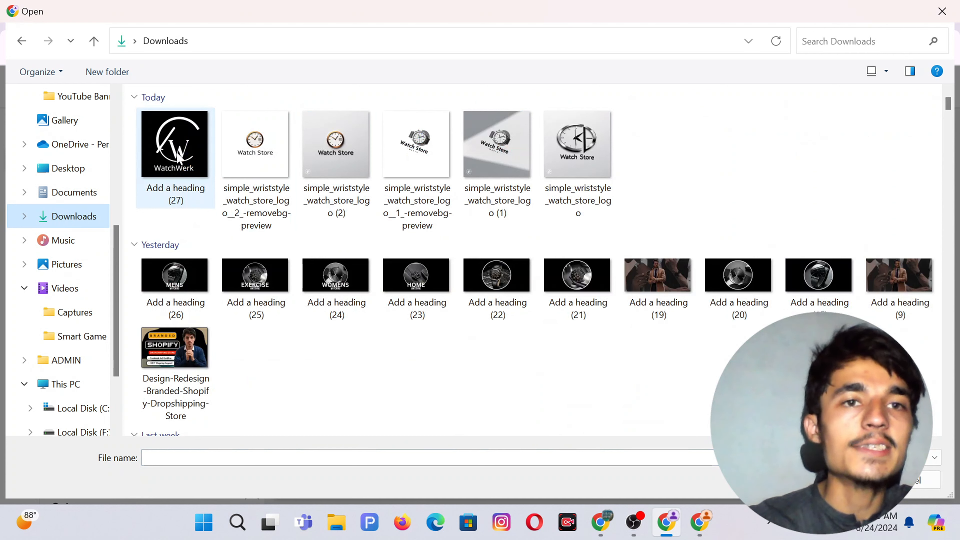
{"action": "double_click", "coordinate": [178, 155]}
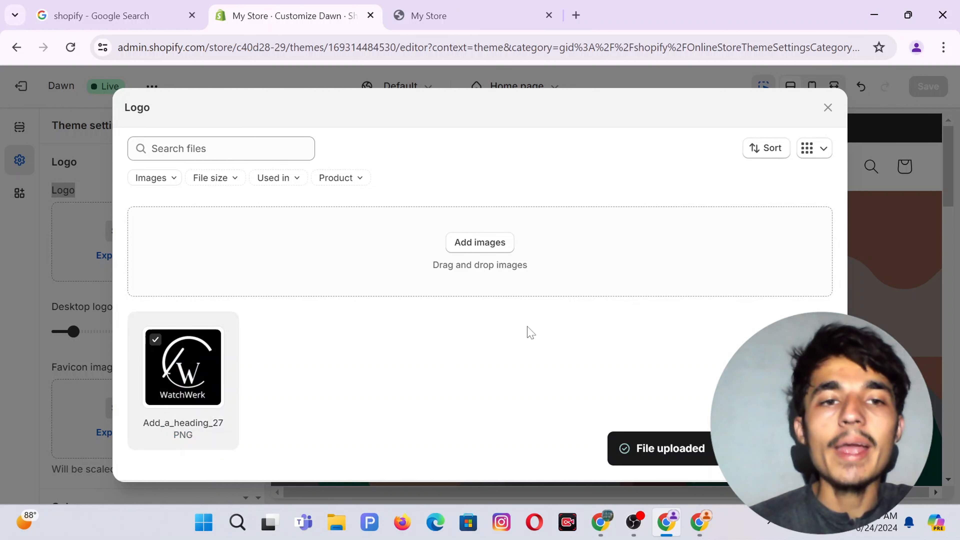
{"action": "mouse_move", "coordinate": [214, 405]}
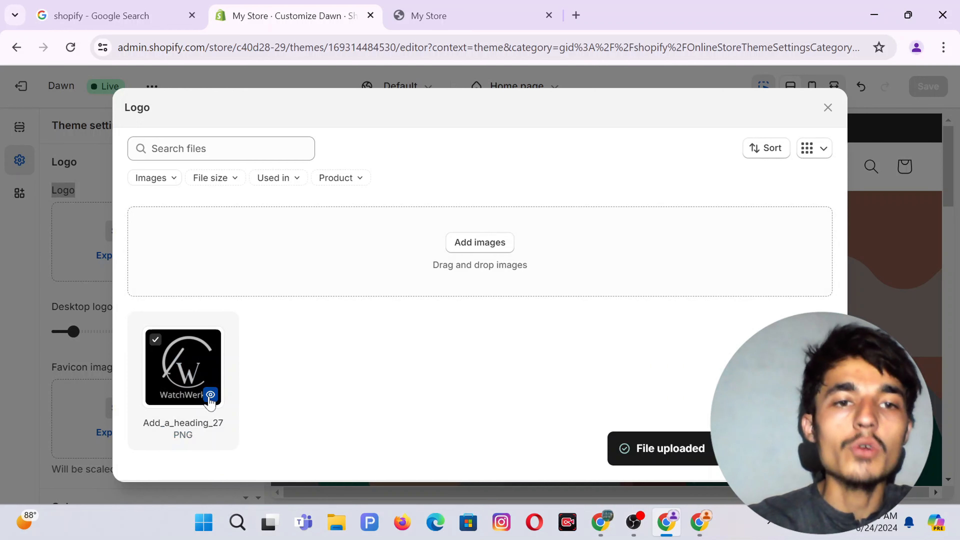
{"action": "left_click", "coordinate": [211, 395]}
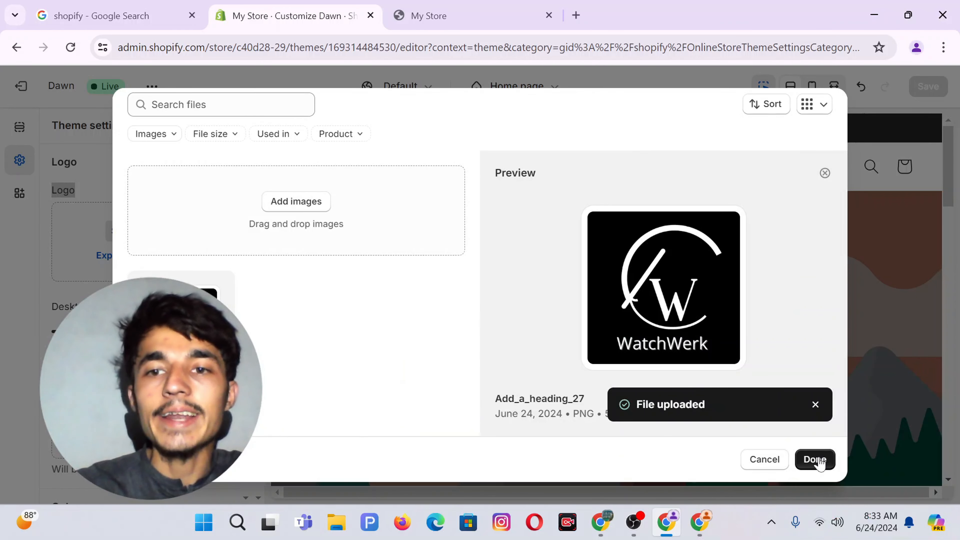
{"action": "left_click", "coordinate": [815, 460]}
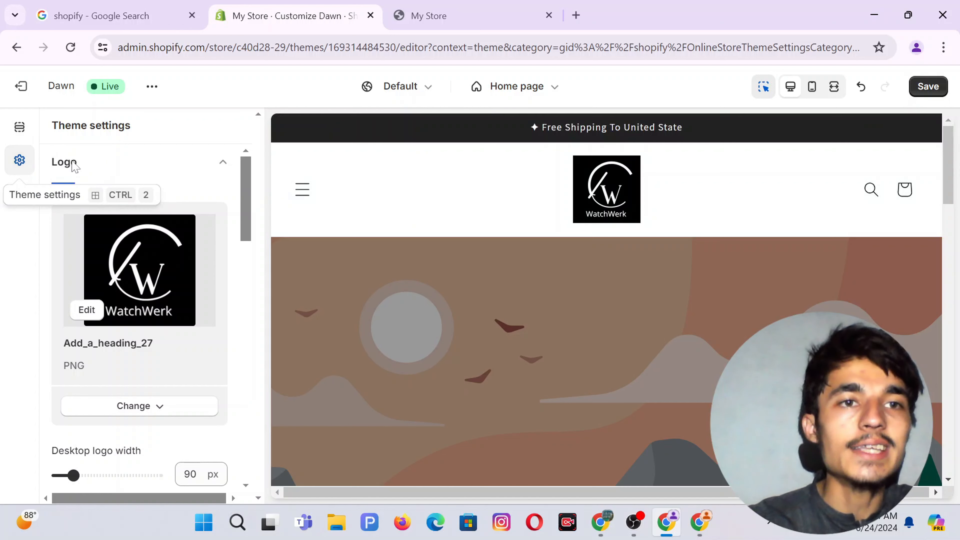
Expand the theme's Colors settings and add a new colour scheme.
{"action": "left_click", "coordinate": [142, 223]}
{"action": "scroll", "coordinate": [142, 223], "scroll_direction": "down", "scroll_amount": 5}
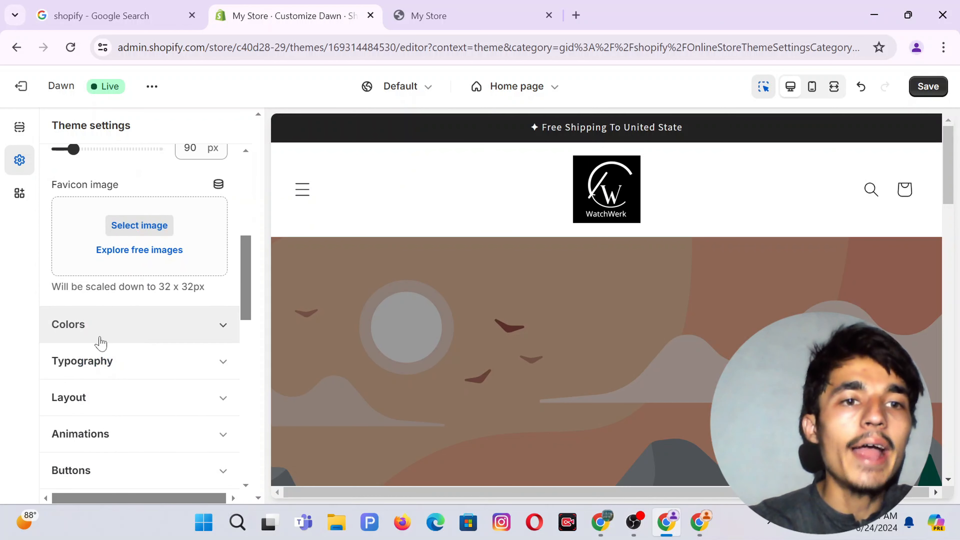
{"action": "left_click", "coordinate": [91, 336]}
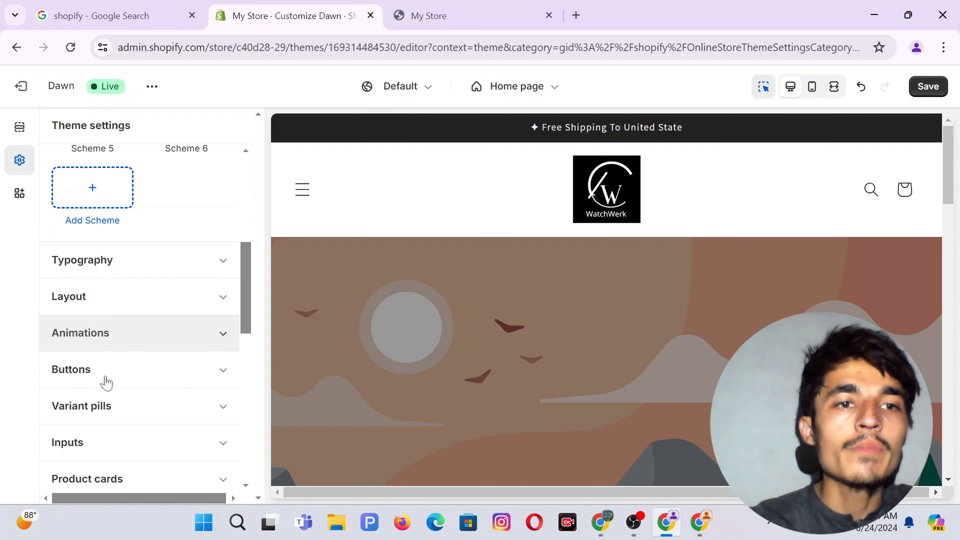
{"action": "scroll", "coordinate": [111, 199], "scroll_direction": "up", "scroll_amount": 3}
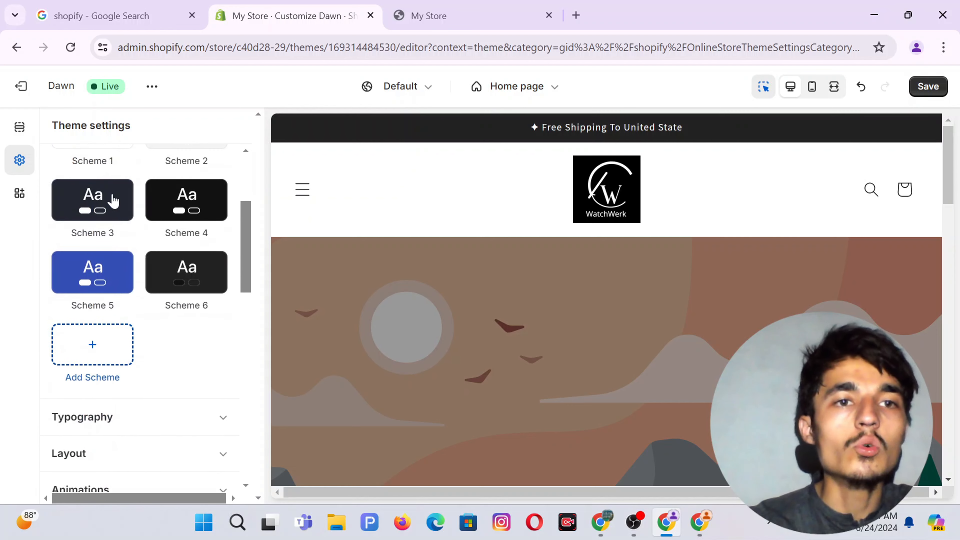
{"action": "left_click", "coordinate": [91, 348]}
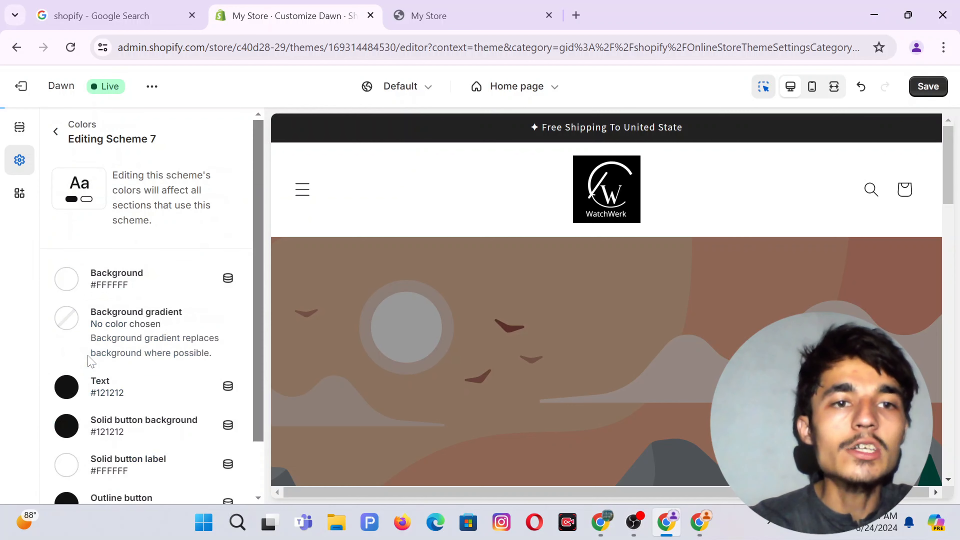
Set the new scheme's background colour to pure black #000000.
{"action": "left_click", "coordinate": [69, 281]}
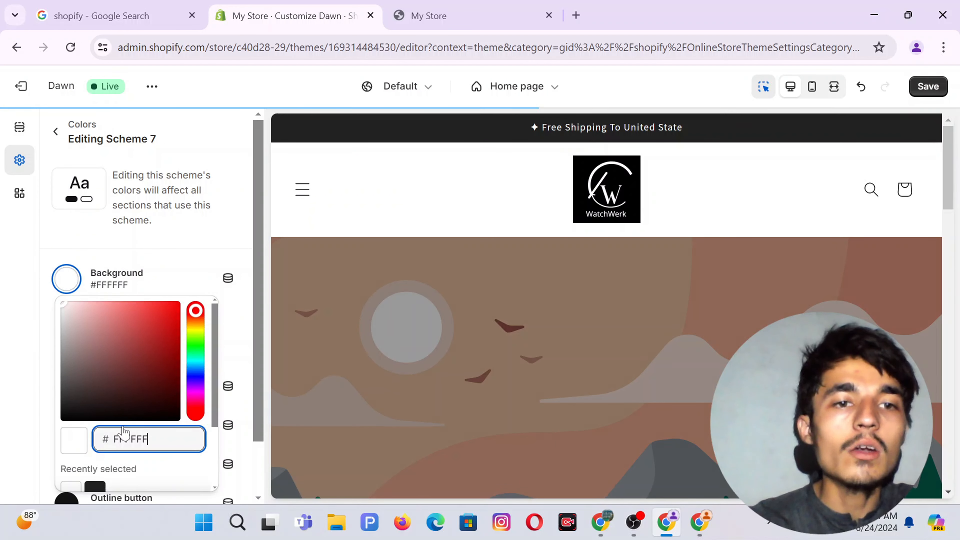
{"action": "scroll", "coordinate": [123, 440], "scroll_direction": "down", "scroll_amount": 3}
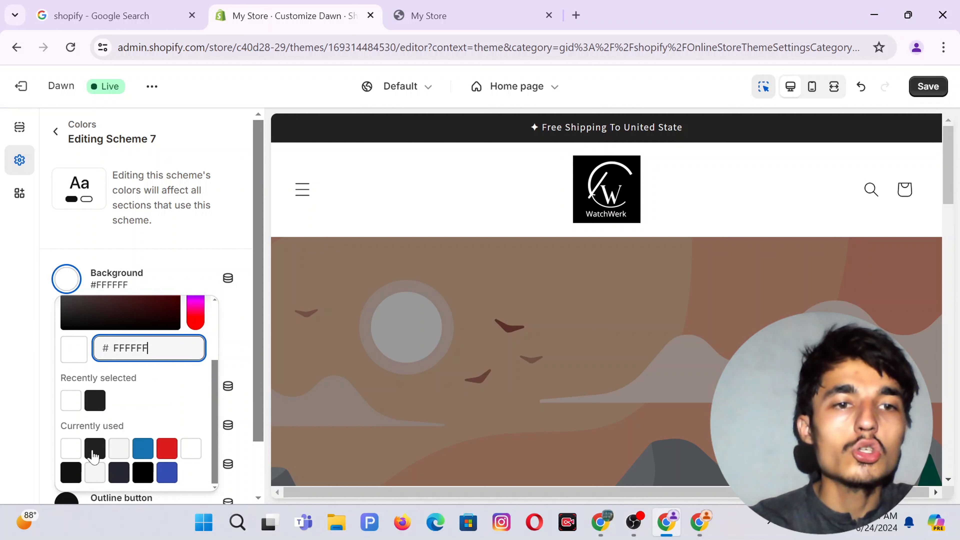
{"action": "left_click", "coordinate": [93, 456]}
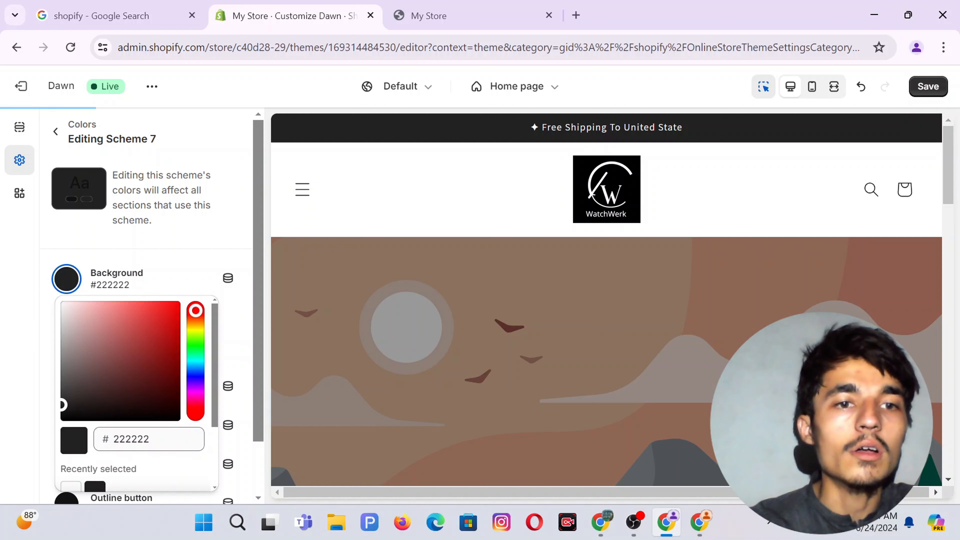
{"action": "scroll", "coordinate": [79, 378], "scroll_direction": "down", "scroll_amount": 3}
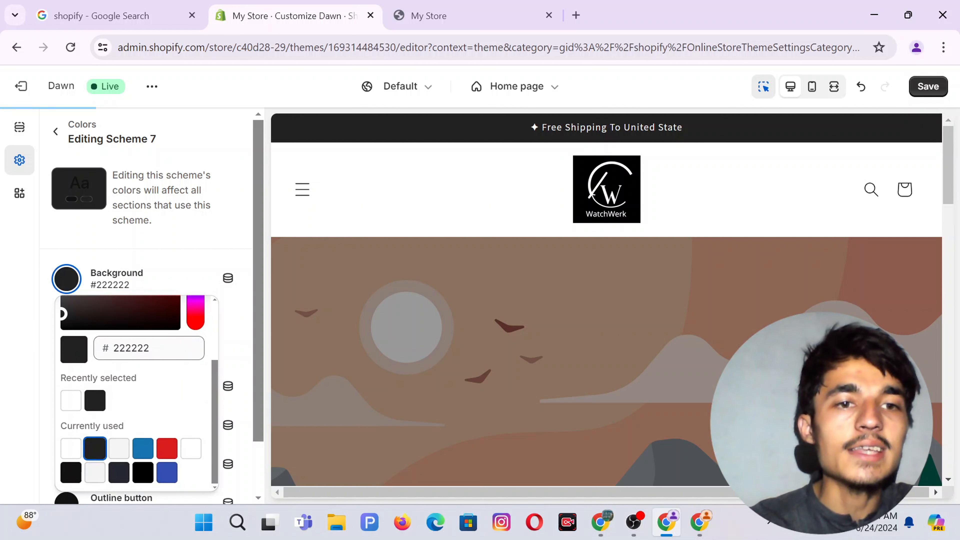
{"action": "left_click", "coordinate": [143, 472]}
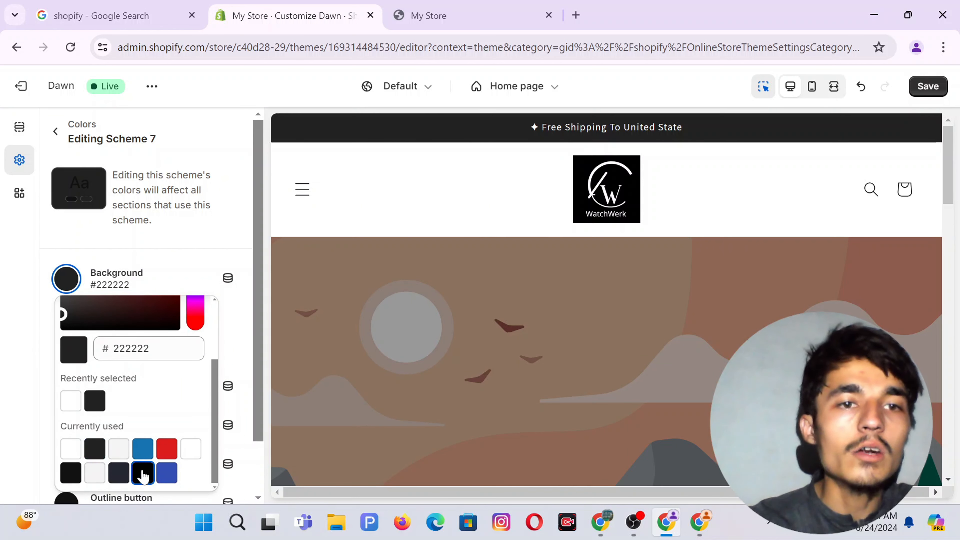
{"action": "left_click", "coordinate": [3, 350]}
Make the scheme's text colour white #FFF.
{"action": "scroll", "coordinate": [122, 337], "scroll_direction": "down", "scroll_amount": 2}
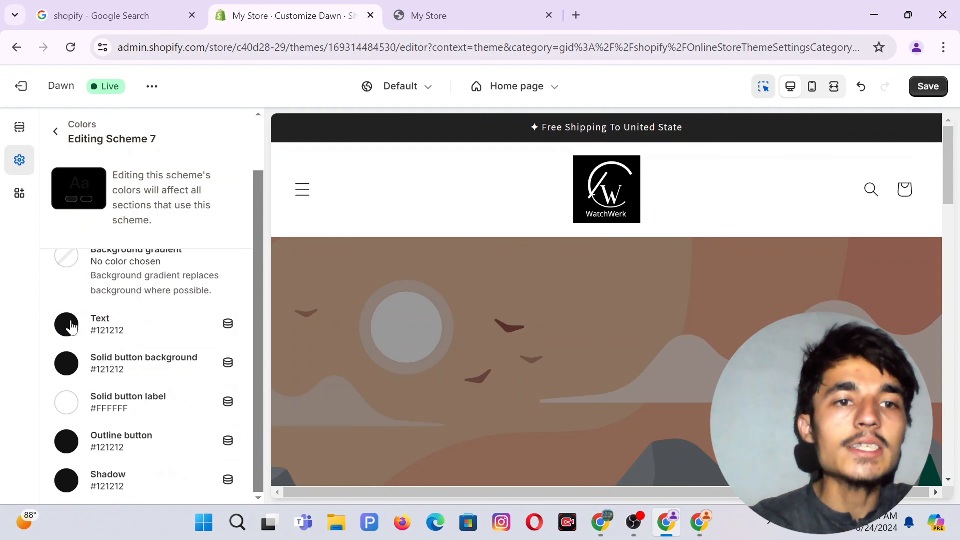
{"action": "left_click", "coordinate": [67, 325]}
{"action": "scroll", "coordinate": [136, 189], "scroll_direction": "down", "scroll_amount": 2}
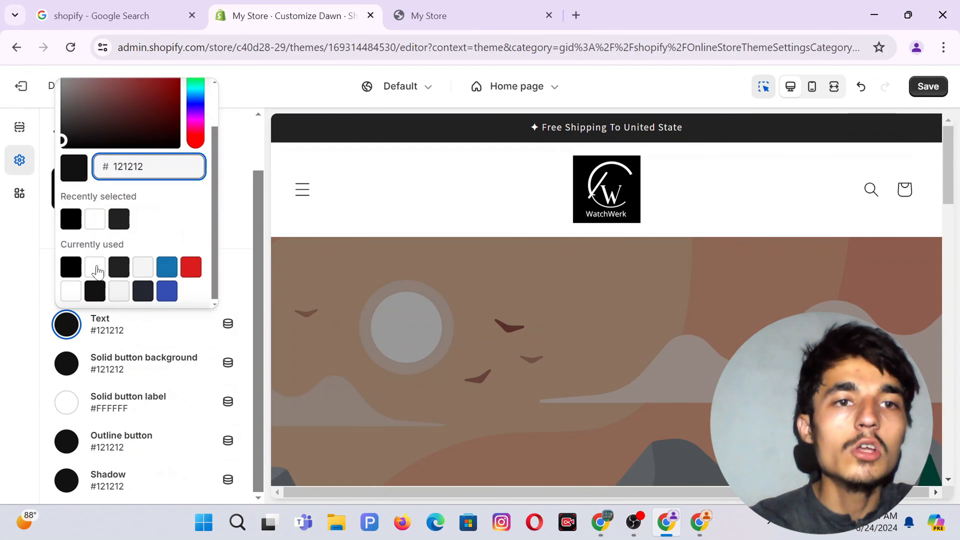
{"action": "left_click", "coordinate": [94, 269]}
{"action": "left_click", "coordinate": [3, 298]}
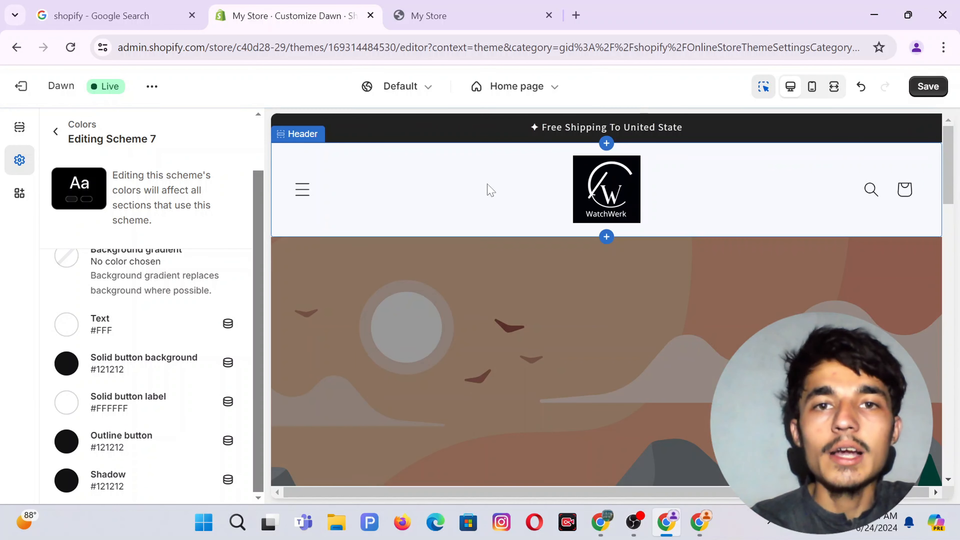
Widen the desktop logo from 90 px to 190 px in the theme's logo settings.
{"action": "left_click", "coordinate": [478, 190]}
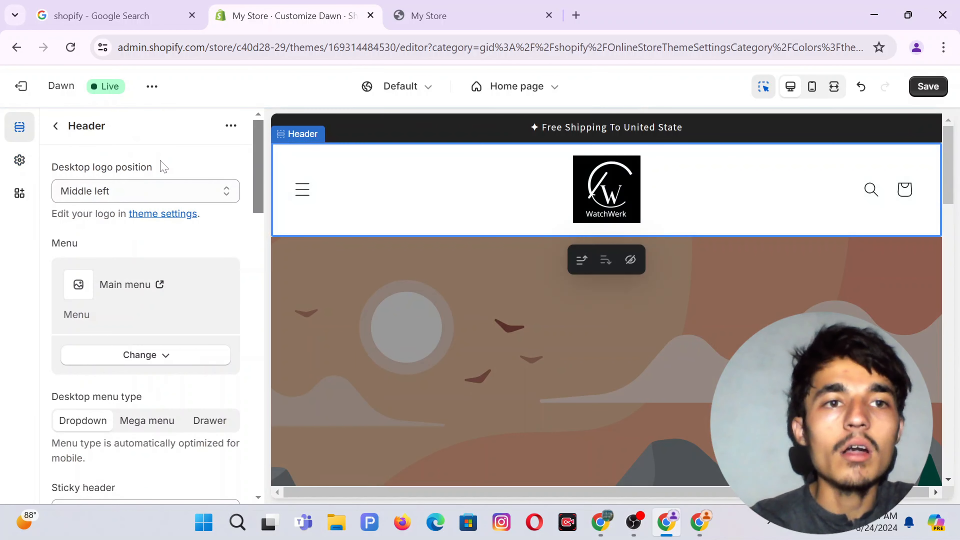
{"action": "left_click", "coordinate": [163, 215]}
{"action": "scroll", "coordinate": [131, 279], "scroll_direction": "down", "scroll_amount": 10}
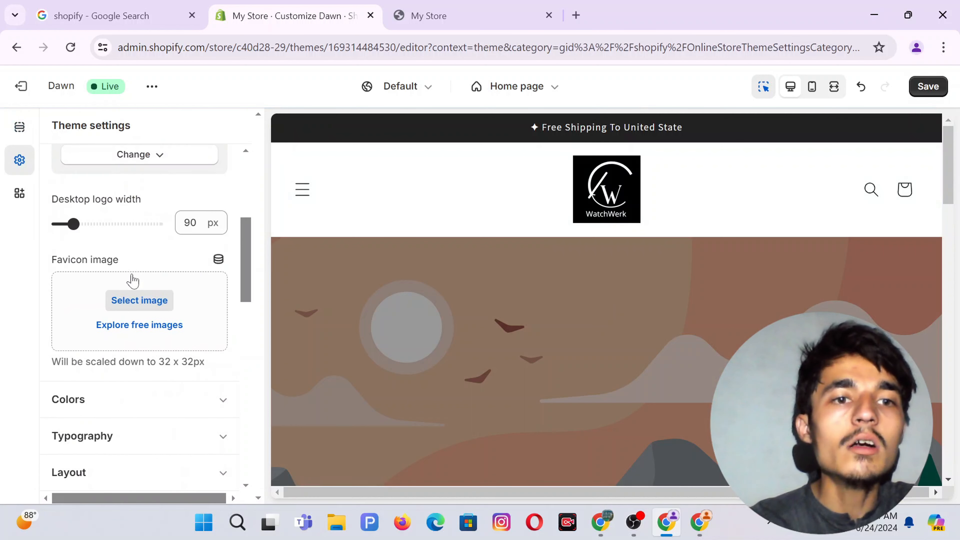
{"action": "scroll", "coordinate": [130, 279], "scroll_direction": "up", "scroll_amount": 6}
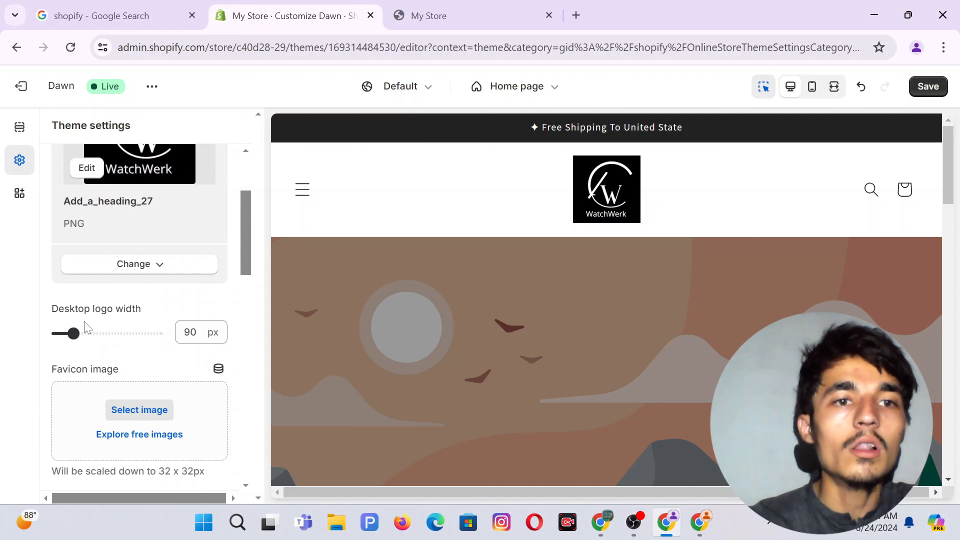
{"action": "left_click_drag", "start_coordinate": [79, 335], "coordinate": [112, 325]}
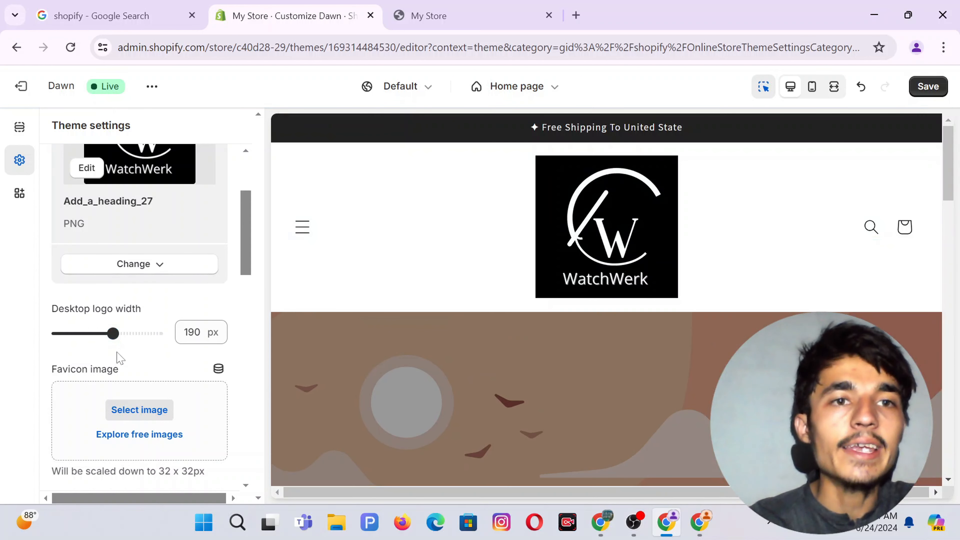
{"action": "scroll", "coordinate": [117, 352], "scroll_direction": "down", "scroll_amount": 5}
{"action": "scroll", "coordinate": [118, 358], "scroll_direction": "up", "scroll_amount": 5}
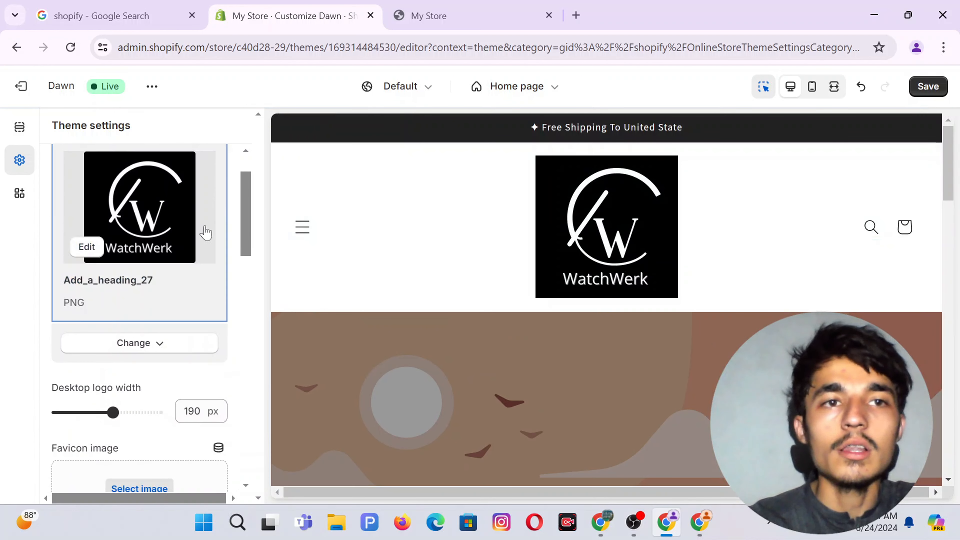
{"action": "left_click", "coordinate": [504, 214]}
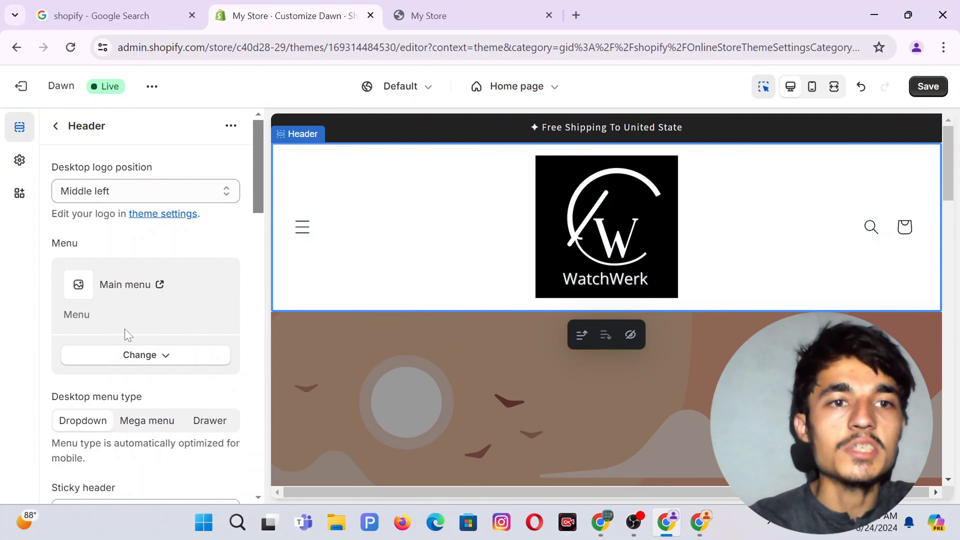
Apply colour Scheme 7 to the header, then reopen the Header section settings.
{"action": "scroll", "coordinate": [124, 333], "scroll_direction": "down", "scroll_amount": 5}
{"action": "scroll", "coordinate": [128, 335], "scroll_direction": "down", "scroll_amount": 3}
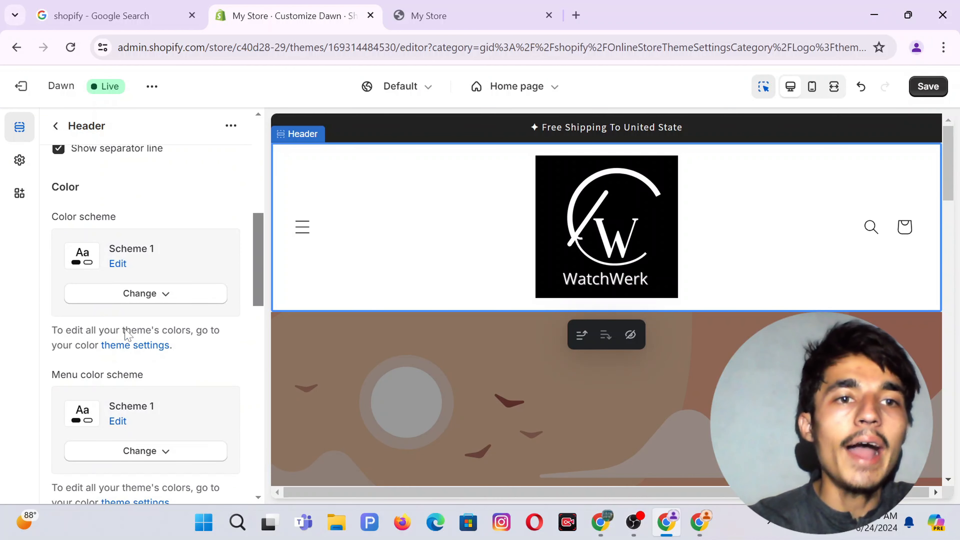
{"action": "left_click", "coordinate": [143, 303]}
{"action": "scroll", "coordinate": [177, 216], "scroll_direction": "down", "scroll_amount": 2}
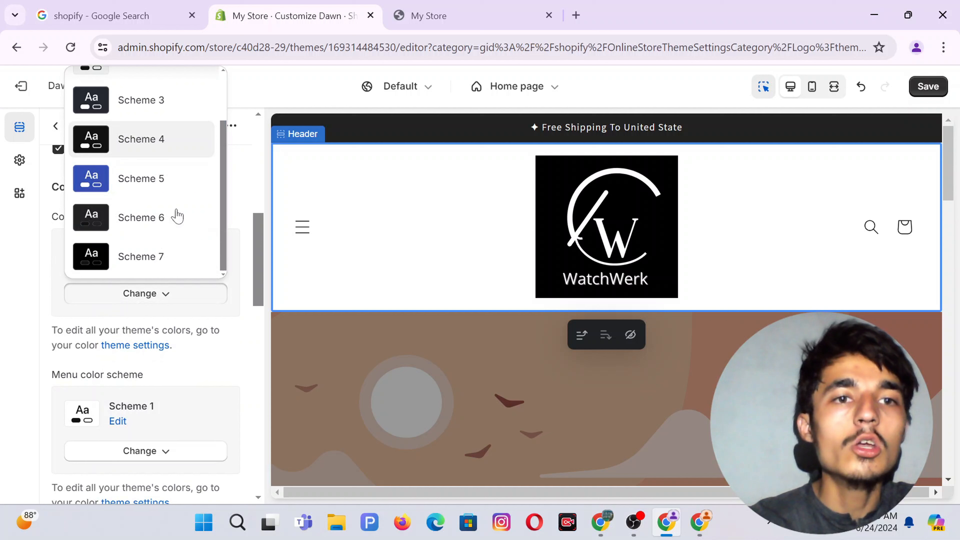
{"action": "left_click", "coordinate": [126, 267]}
{"action": "scroll", "coordinate": [138, 369], "scroll_direction": "down", "scroll_amount": 3}
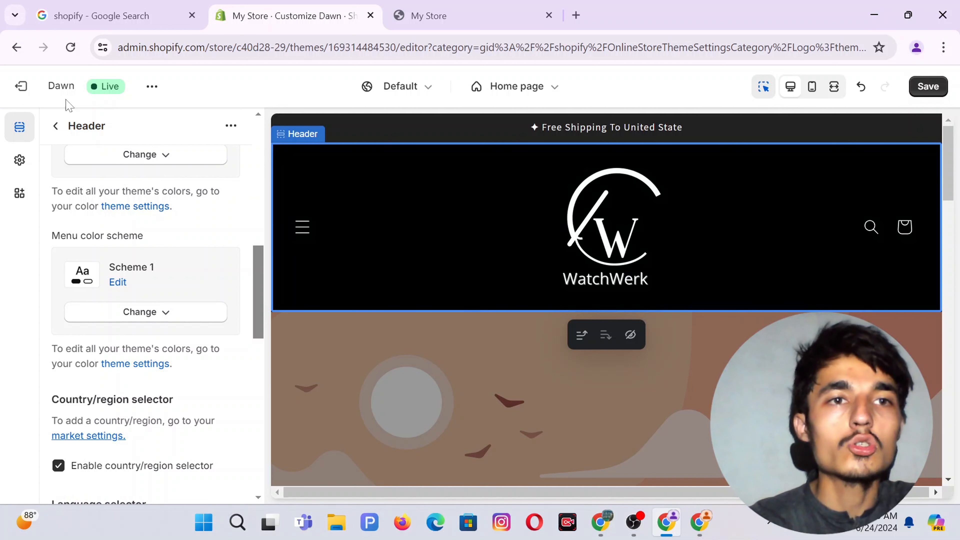
{"action": "left_click", "coordinate": [56, 125]}
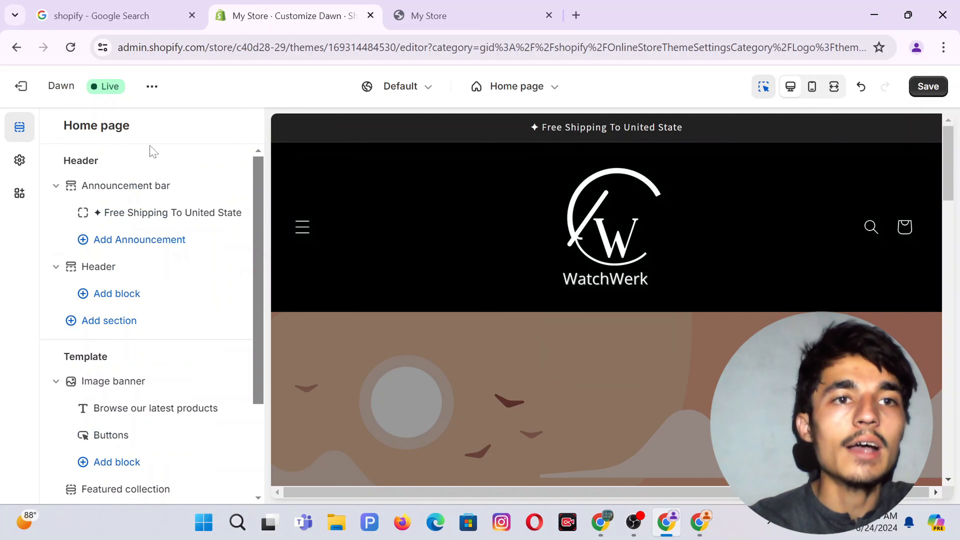
{"action": "left_click", "coordinate": [591, 231]}
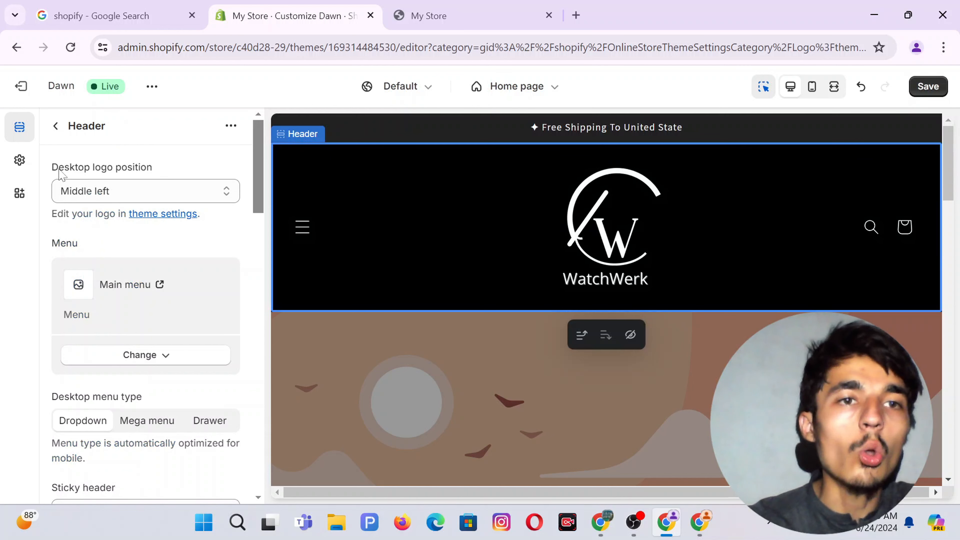
Set Desktop logo position to Middle center and Desktop menu type to Drawer.
{"action": "left_click", "coordinate": [122, 194]}
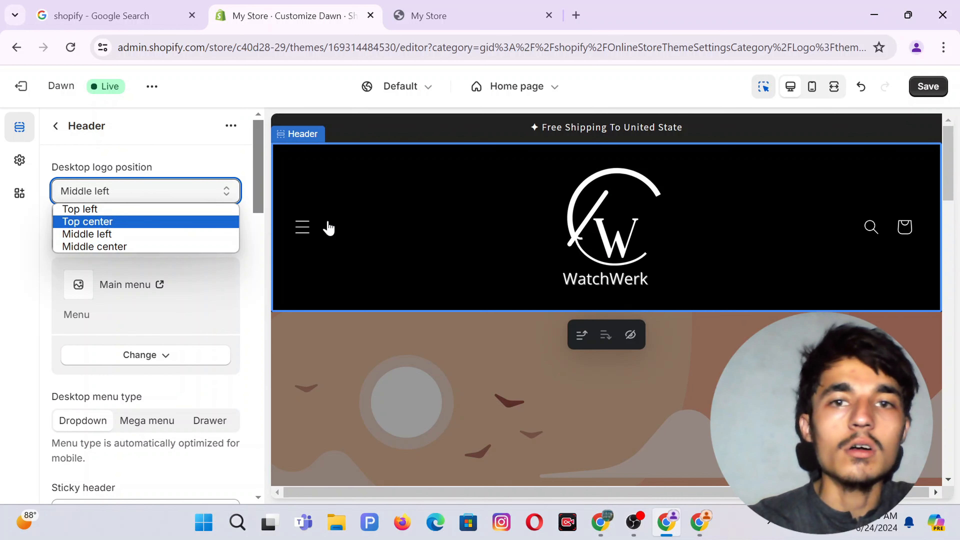
{"action": "left_click", "coordinate": [101, 246]}
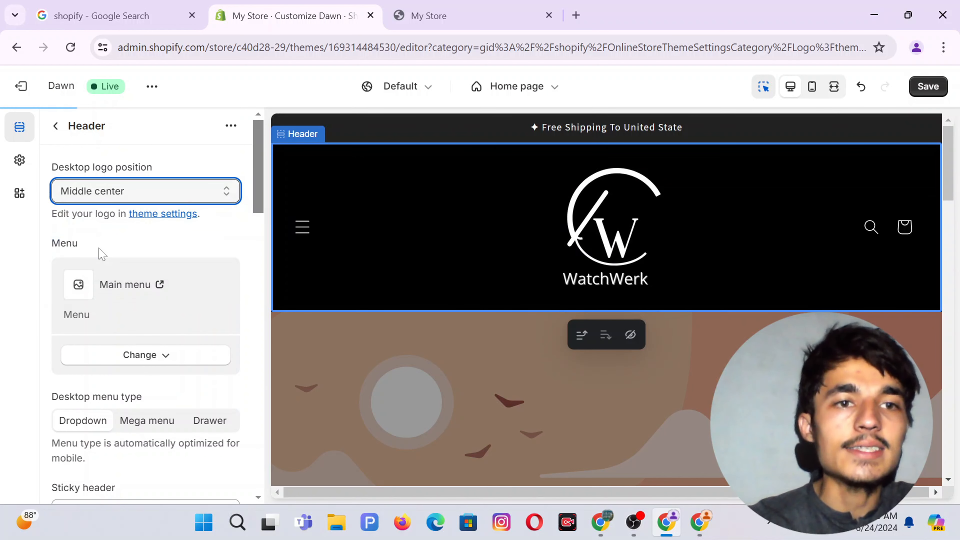
{"action": "scroll", "coordinate": [102, 254], "scroll_direction": "down", "scroll_amount": 4}
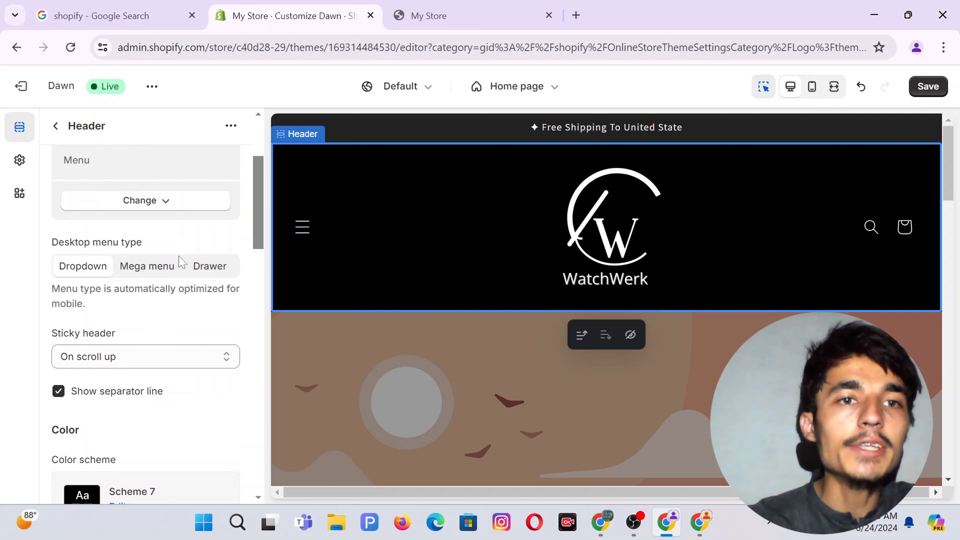
{"action": "left_click", "coordinate": [213, 267]}
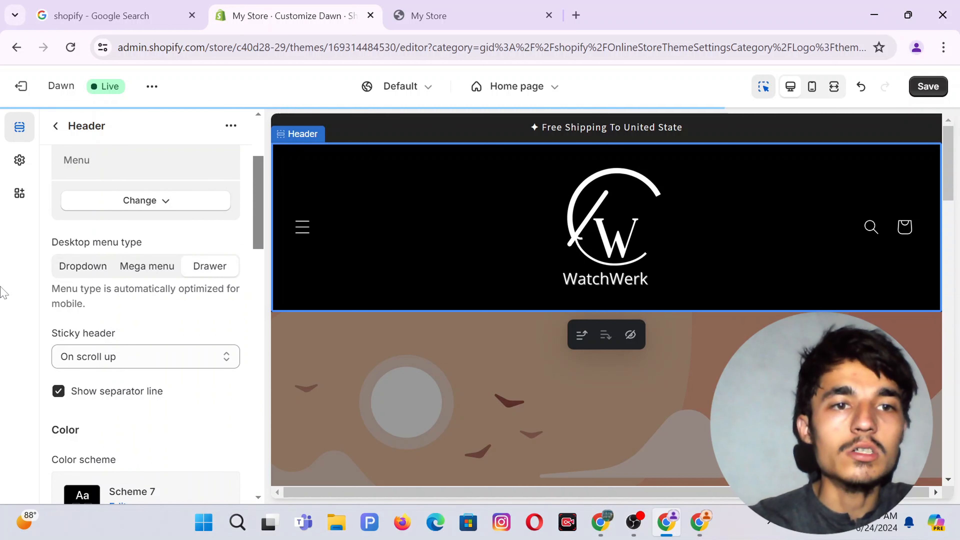
Highlight the sticky header setting and scroll the preview to check the header.
{"action": "scroll", "coordinate": [59, 339], "scroll_direction": "down", "scroll_amount": 2}
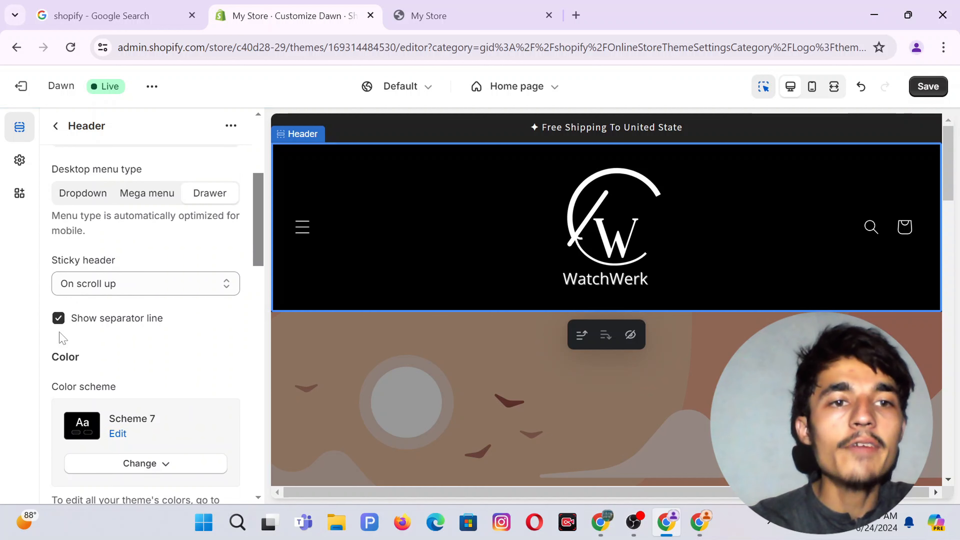
{"action": "left_click_drag", "start_coordinate": [131, 250], "coordinate": [48, 251]}
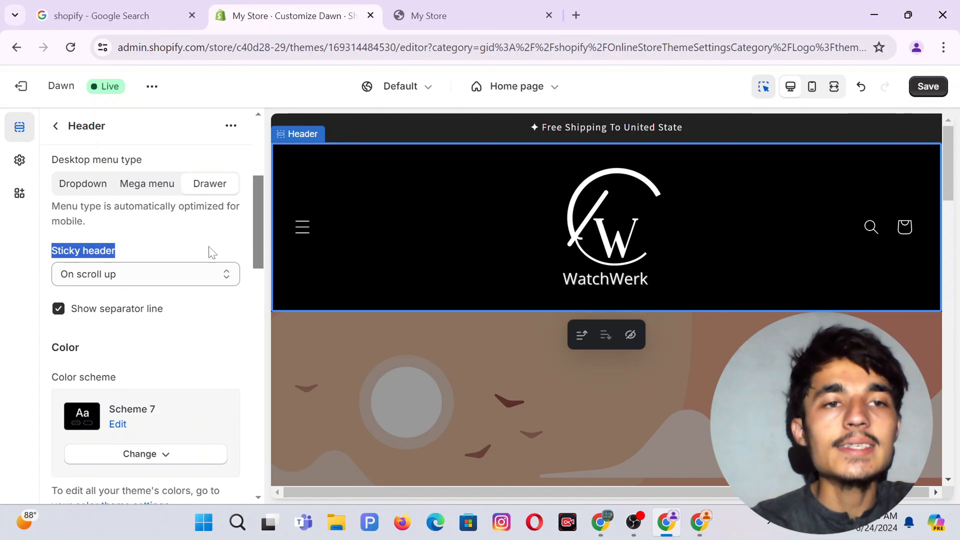
{"action": "left_click", "coordinate": [33, 259]}
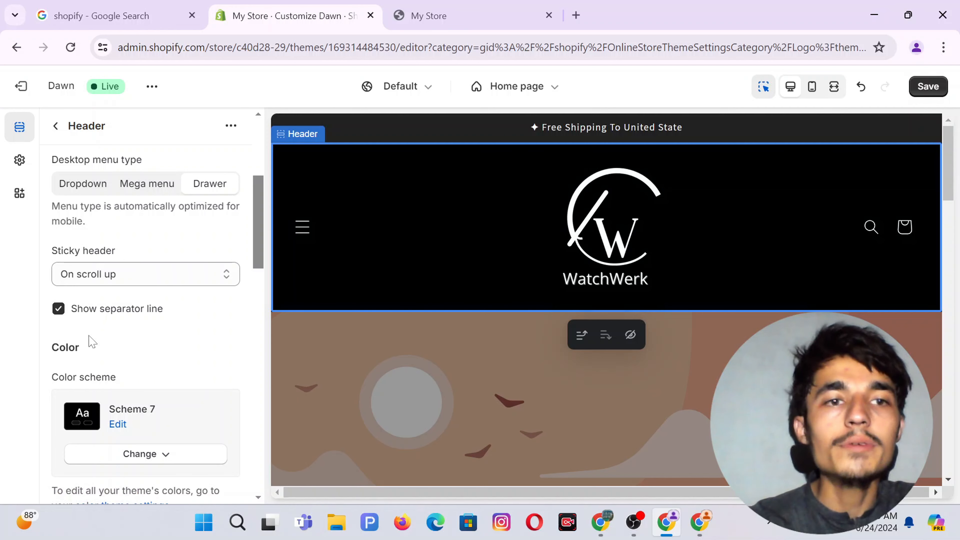
{"action": "scroll", "coordinate": [602, 418], "scroll_direction": "down", "scroll_amount": 5}
{"action": "scroll", "coordinate": [602, 418], "scroll_direction": "up", "scroll_amount": 2}
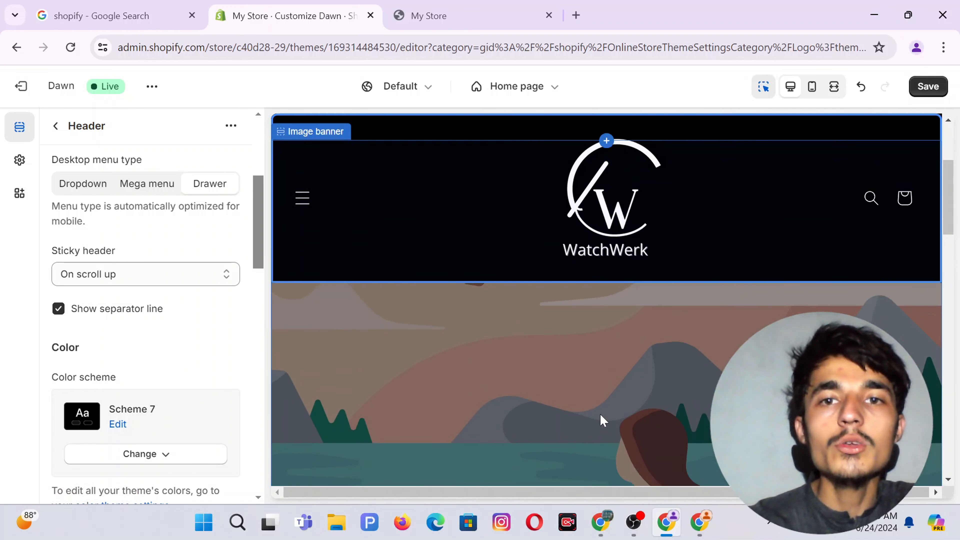
{"action": "scroll", "coordinate": [568, 328], "scroll_direction": "up", "scroll_amount": 3}
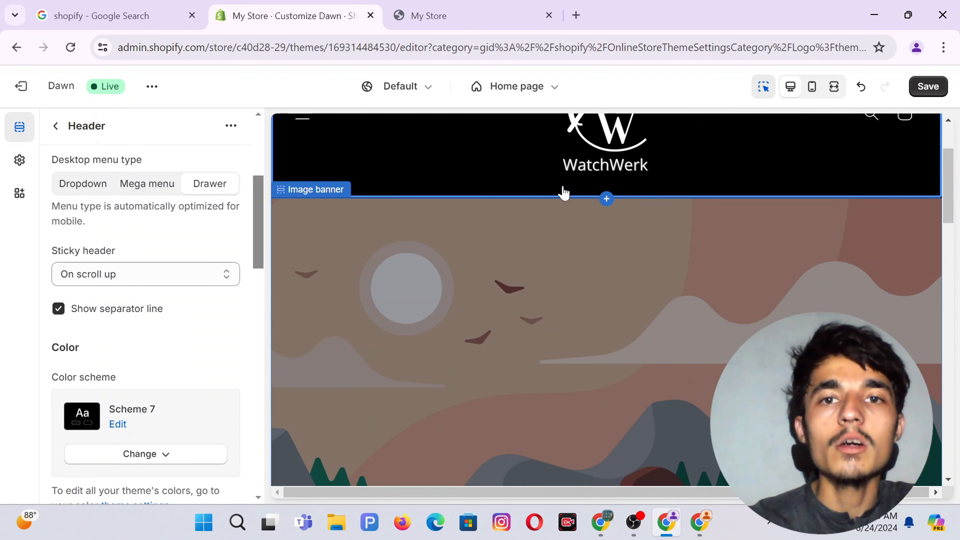
{"action": "scroll", "coordinate": [568, 271], "scroll_direction": "down", "scroll_amount": 3}
{"action": "scroll", "coordinate": [566, 270], "scroll_direction": "up", "scroll_amount": 5}
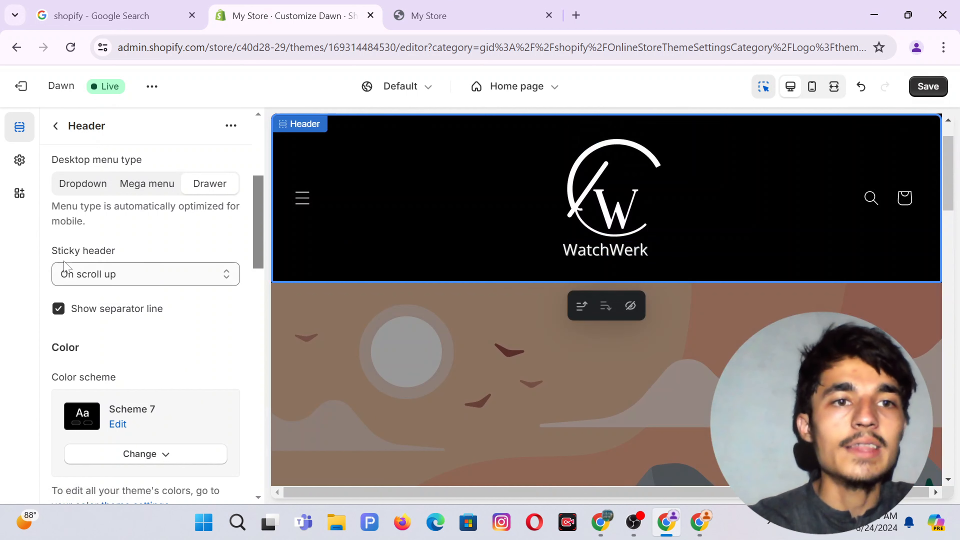
Set the header's Sticky header option to None.
{"action": "left_click", "coordinate": [103, 282]}
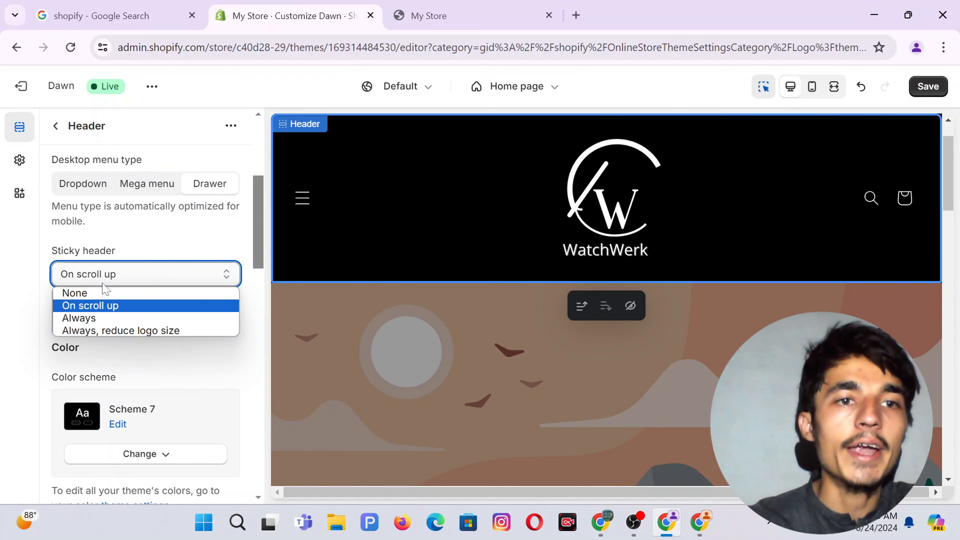
{"action": "left_click", "coordinate": [77, 297]}
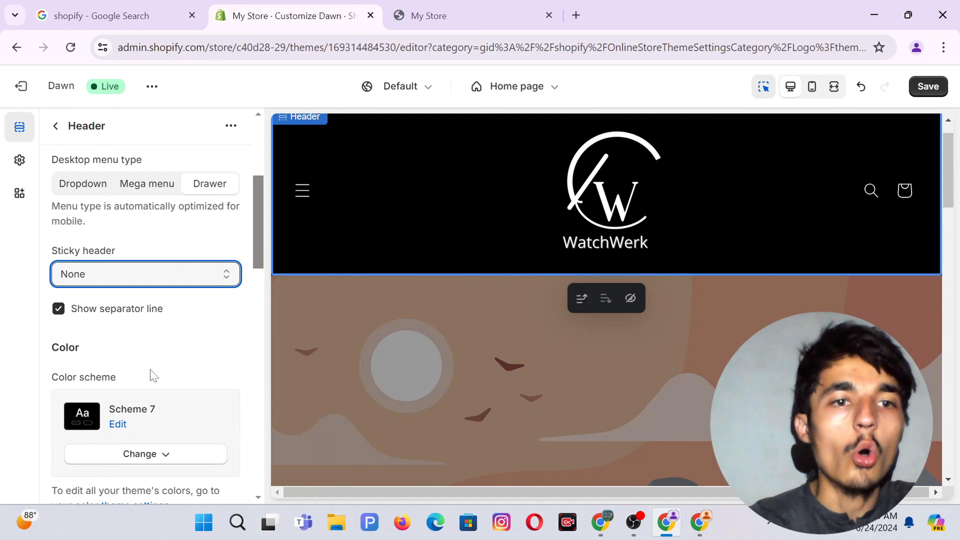
{"action": "scroll", "coordinate": [152, 374], "scroll_direction": "down", "scroll_amount": 5}
{"action": "scroll", "coordinate": [151, 374], "scroll_direction": "down", "scroll_amount": 12}
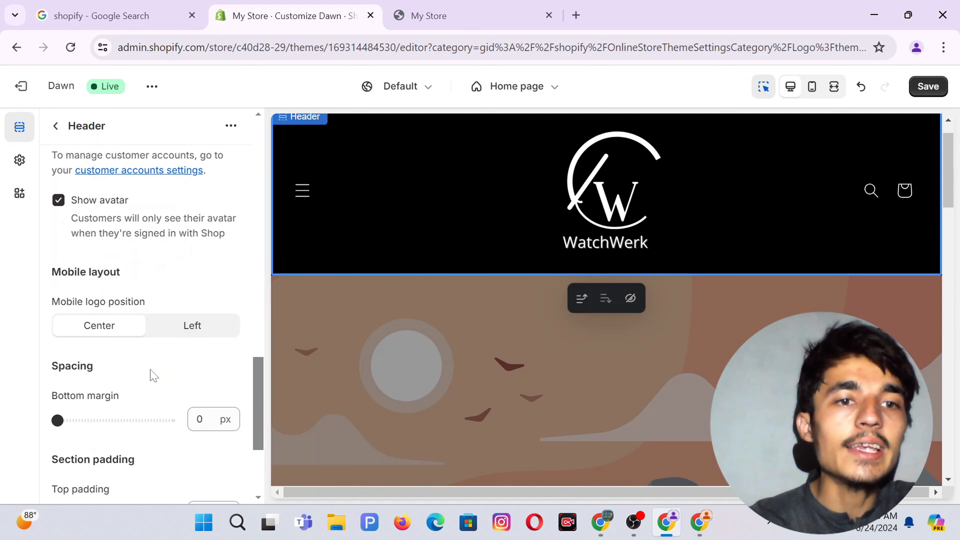
{"action": "scroll", "coordinate": [159, 339], "scroll_direction": "down", "scroll_amount": 2}
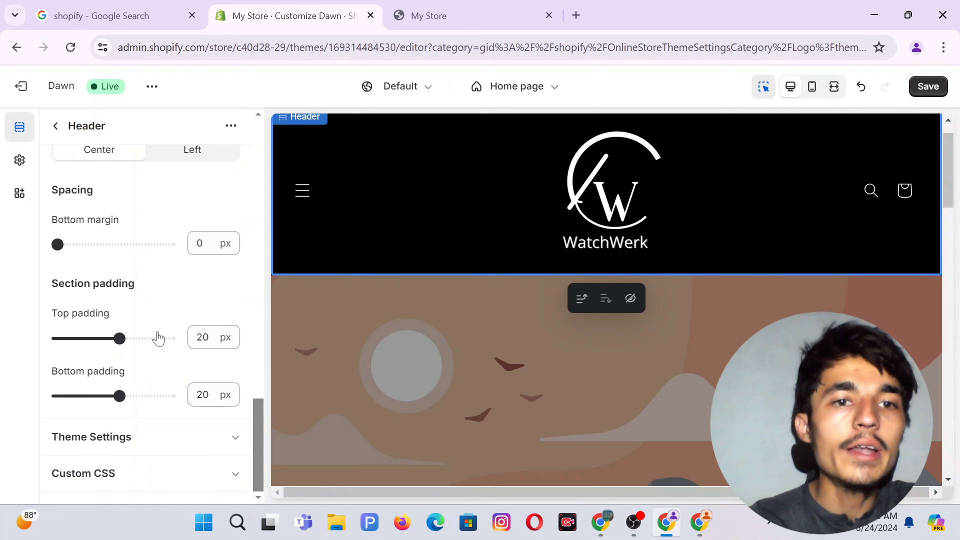
Change the header's top and bottom padding to 4 px and save the theme.
{"action": "double_click", "coordinate": [203, 337]}
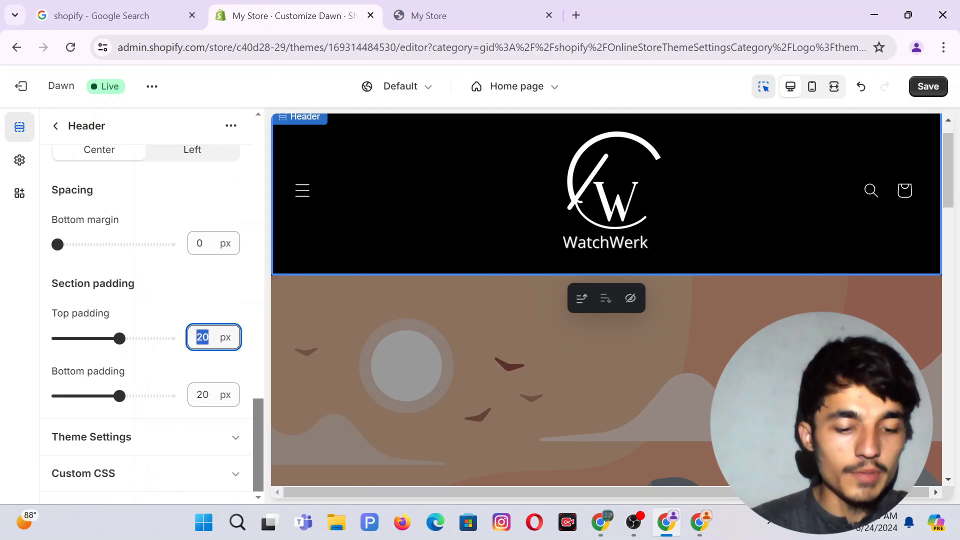
{"action": "double_click", "coordinate": [201, 395]}
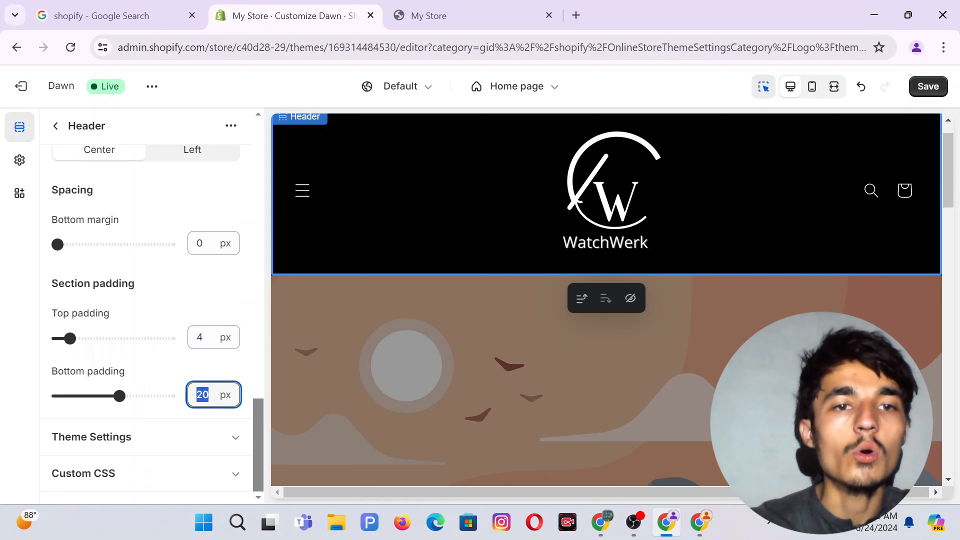
{"action": "type", "text": "4"}
{"action": "left_click", "coordinate": [55, 295]}
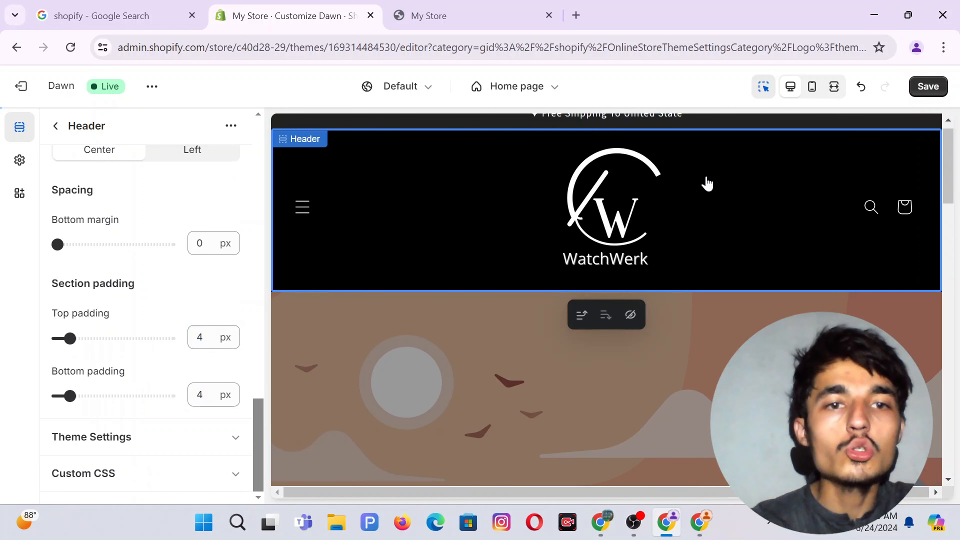
{"action": "left_click", "coordinate": [926, 86]}
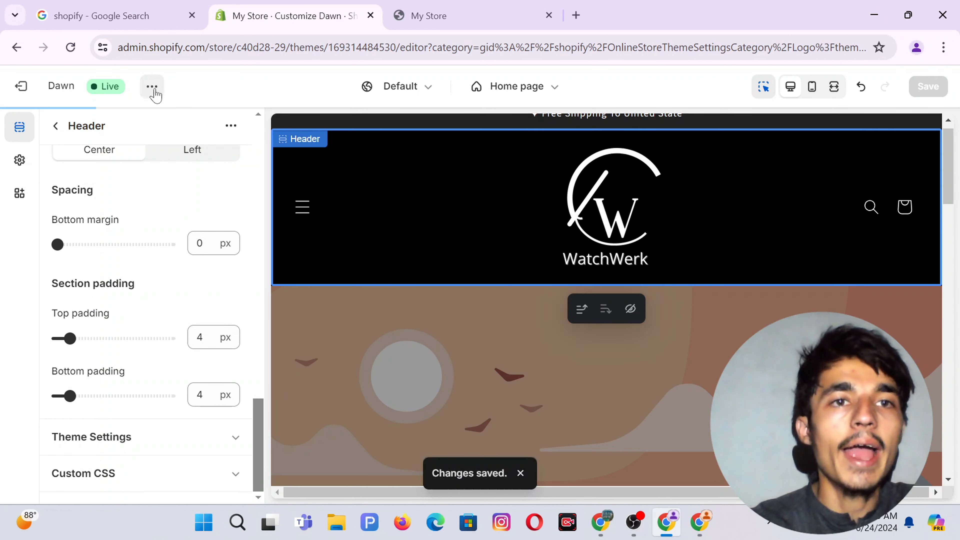
Preview the live storefront via View, then return to the editor's Home page section list.
{"action": "left_click", "coordinate": [152, 87]}
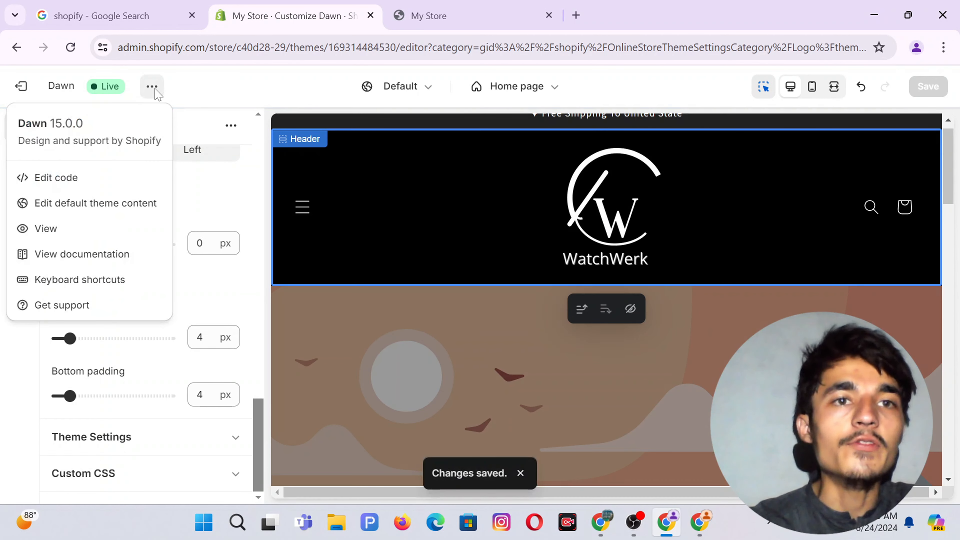
{"action": "left_click", "coordinate": [50, 227]}
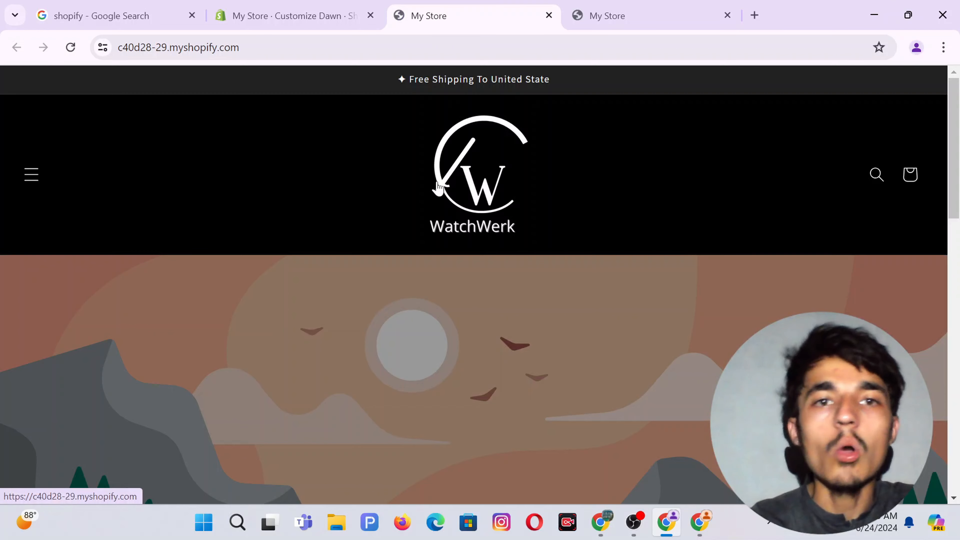
{"action": "scroll", "coordinate": [433, 206], "scroll_direction": "down", "scroll_amount": 2}
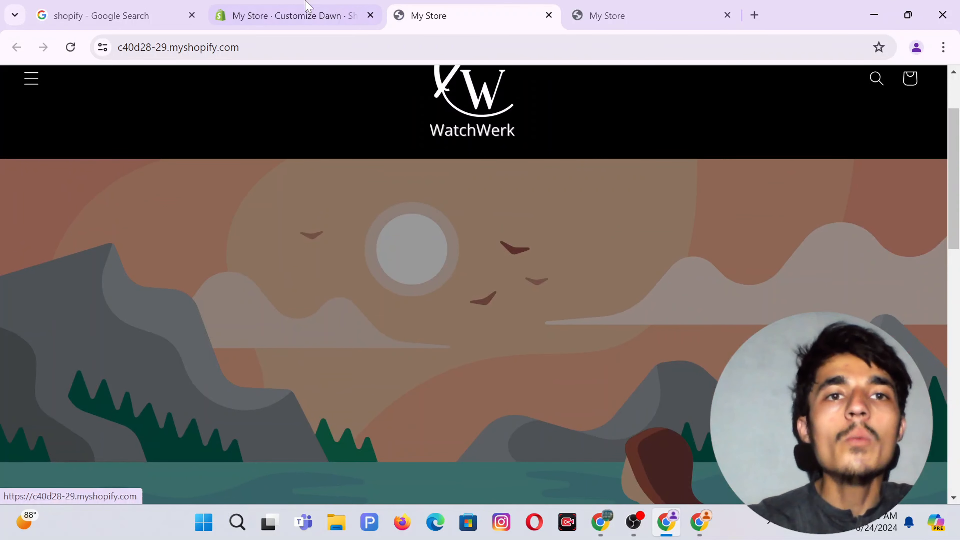
{"action": "left_click", "coordinate": [288, 15]}
{"action": "left_click", "coordinate": [1, 365]}
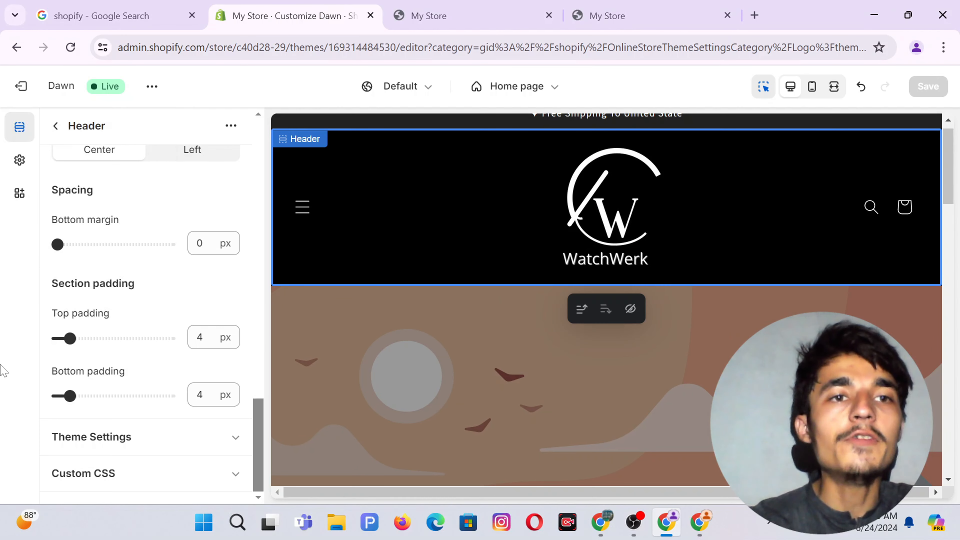
{"action": "left_click", "coordinate": [56, 126]}
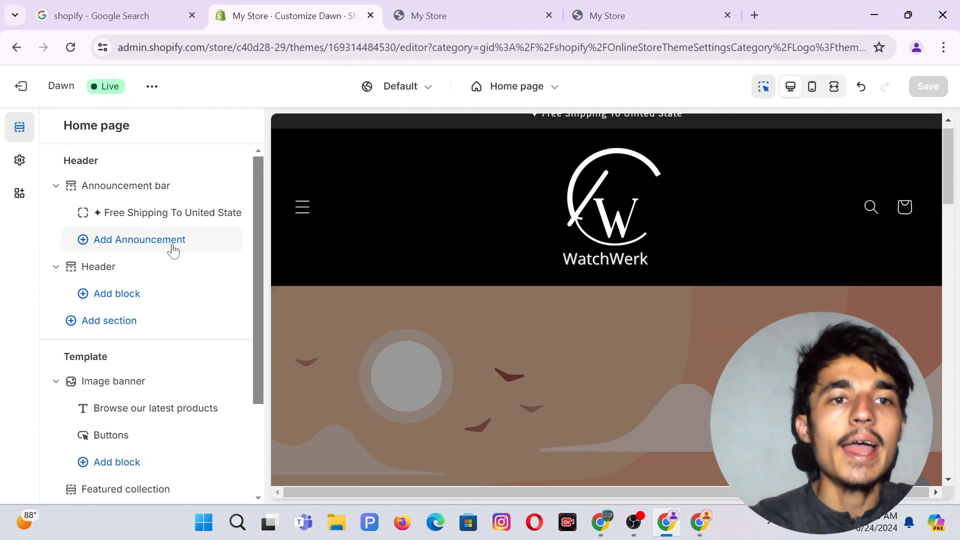
{"action": "scroll", "coordinate": [108, 324], "scroll_direction": "down", "scroll_amount": 3}
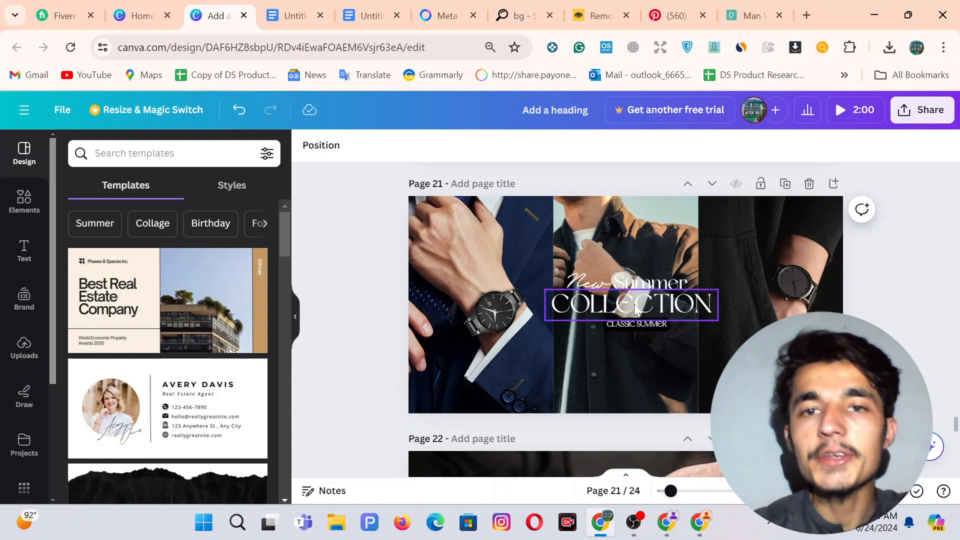
Create a new 4320 × 2160 px custom-size design from the Canva home page.
{"action": "left_click", "coordinate": [161, 5]}
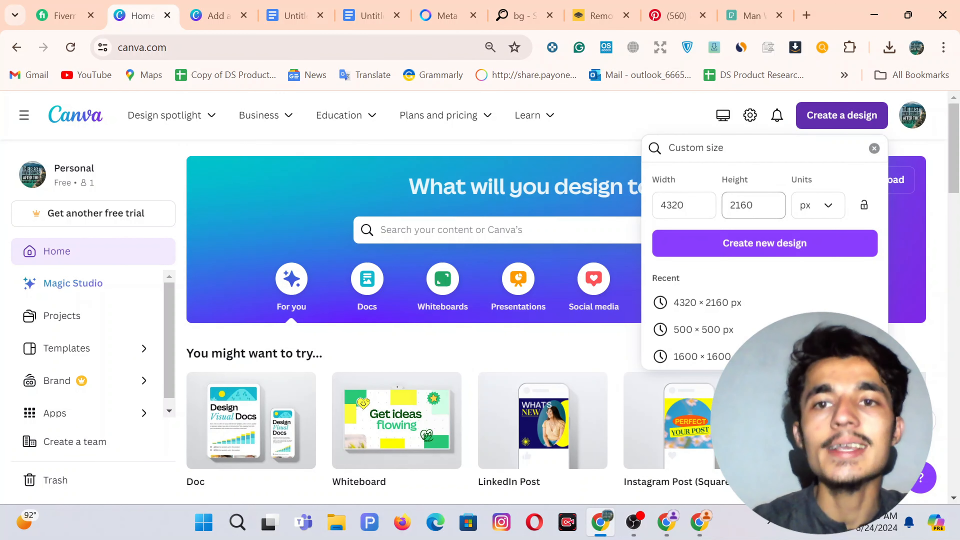
{"action": "left_click", "coordinate": [741, 249]}
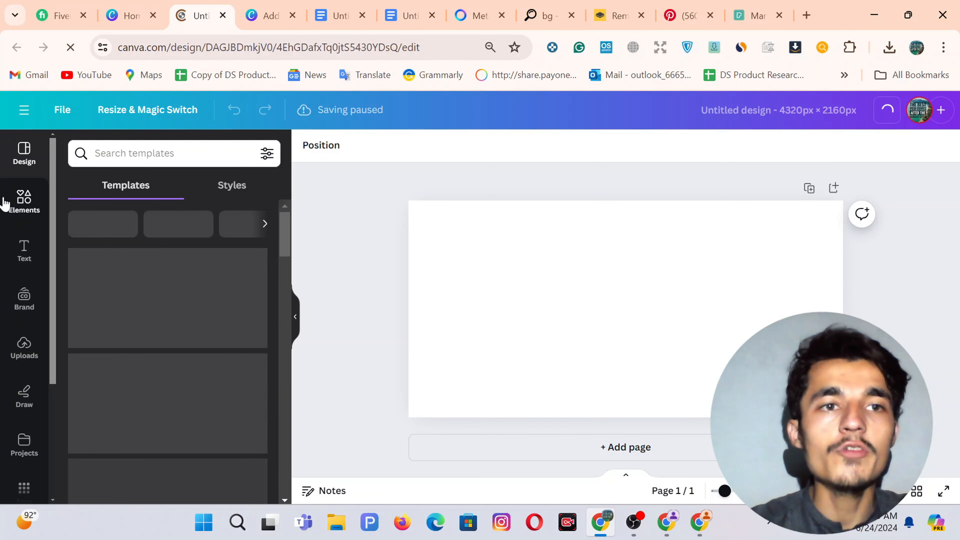
Add a three-column grid from Elements > Grids and reduce its grid spacing from 10 to 0.
{"action": "left_click", "coordinate": [30, 206]}
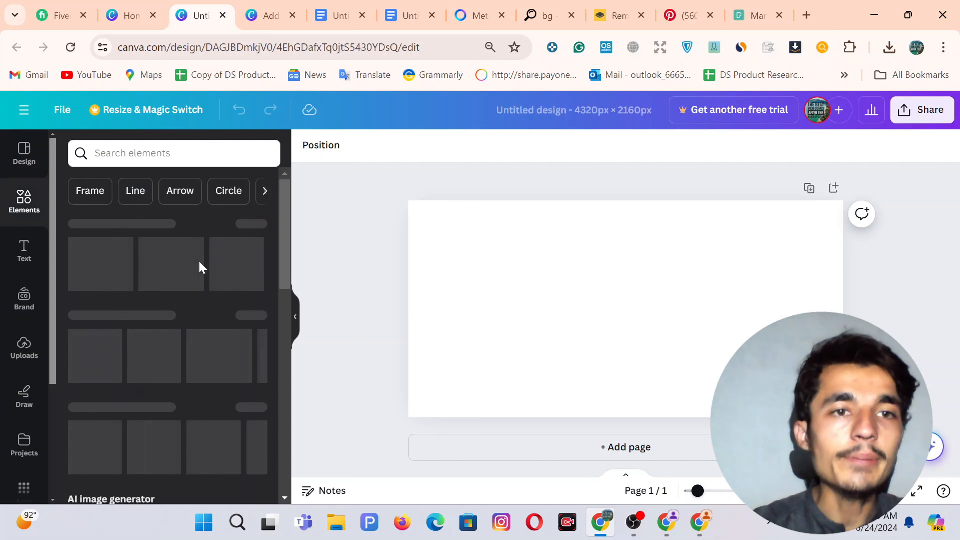
{"action": "scroll", "coordinate": [176, 364], "scroll_direction": "down", "scroll_amount": 5}
{"action": "scroll", "coordinate": [177, 364], "scroll_direction": "down", "scroll_amount": 10}
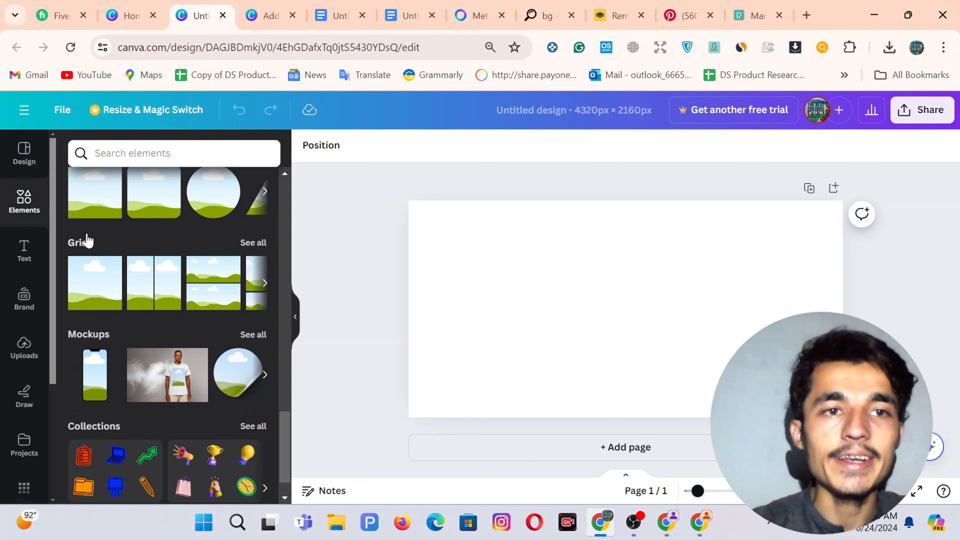
{"action": "left_click", "coordinate": [248, 245]}
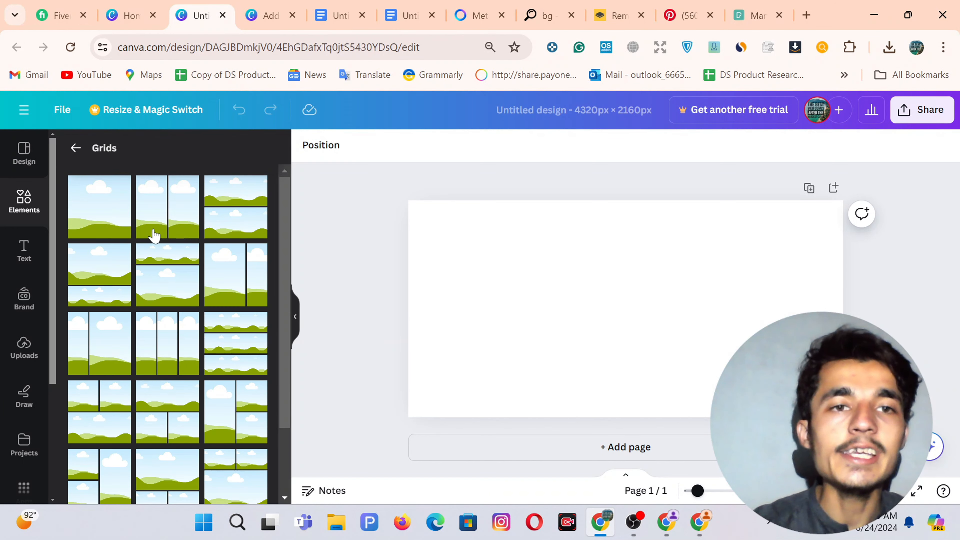
{"action": "left_click", "coordinate": [166, 352]}
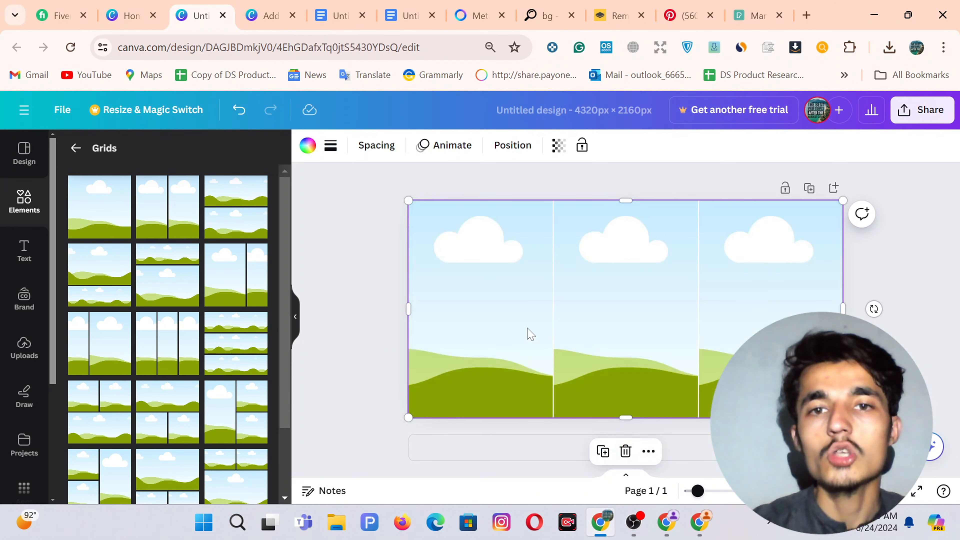
{"action": "left_click", "coordinate": [376, 145]}
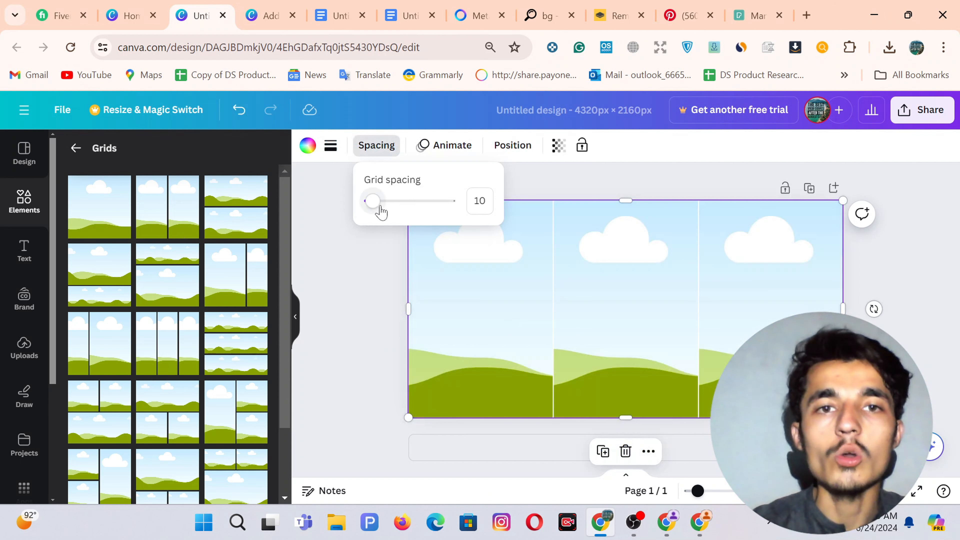
{"action": "left_click_drag", "start_coordinate": [380, 208], "coordinate": [352, 202]}
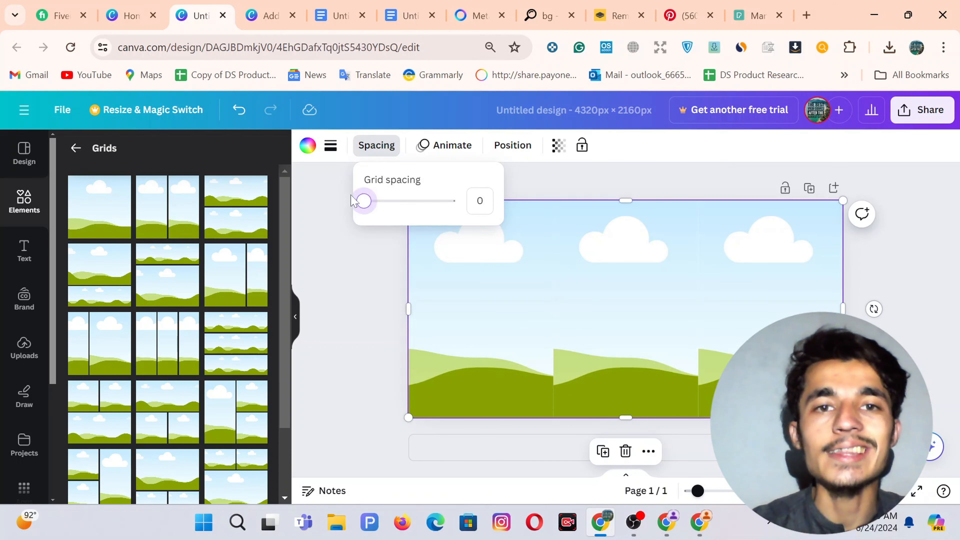
{"action": "key", "text": "Escape"}
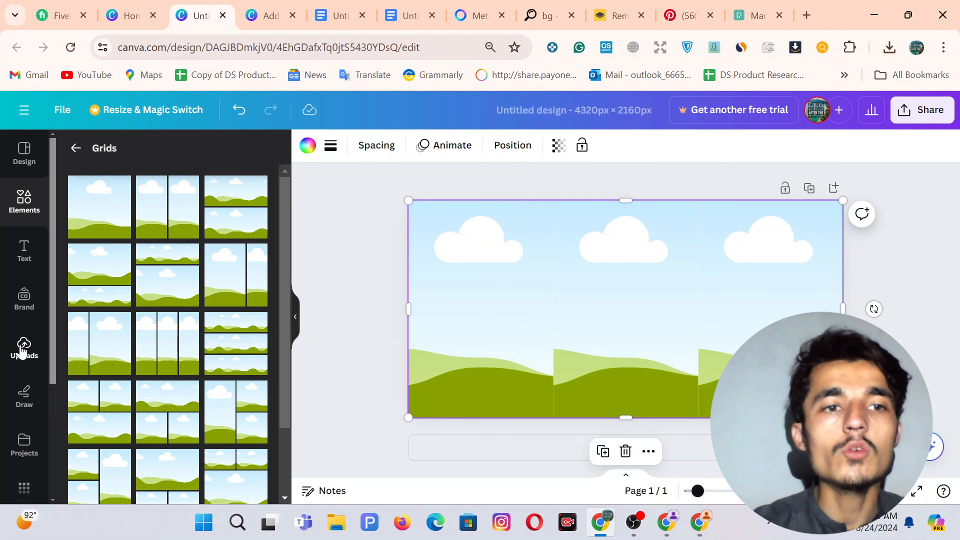
Drag the suited man, black-shirt and coffee photos from Uploads into the three grid cells.
{"action": "left_click", "coordinate": [23, 350]}
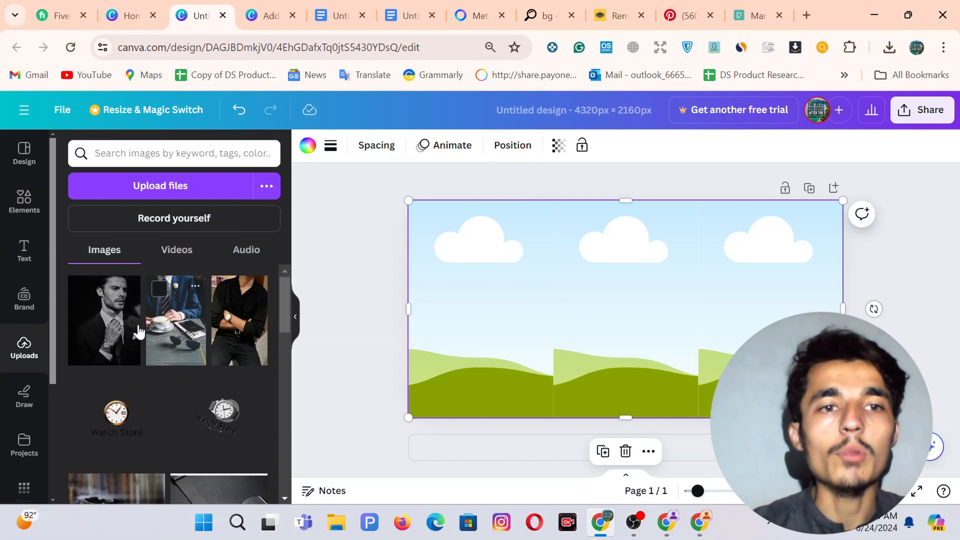
{"action": "left_click_drag", "start_coordinate": [112, 329], "coordinate": [447, 307]}
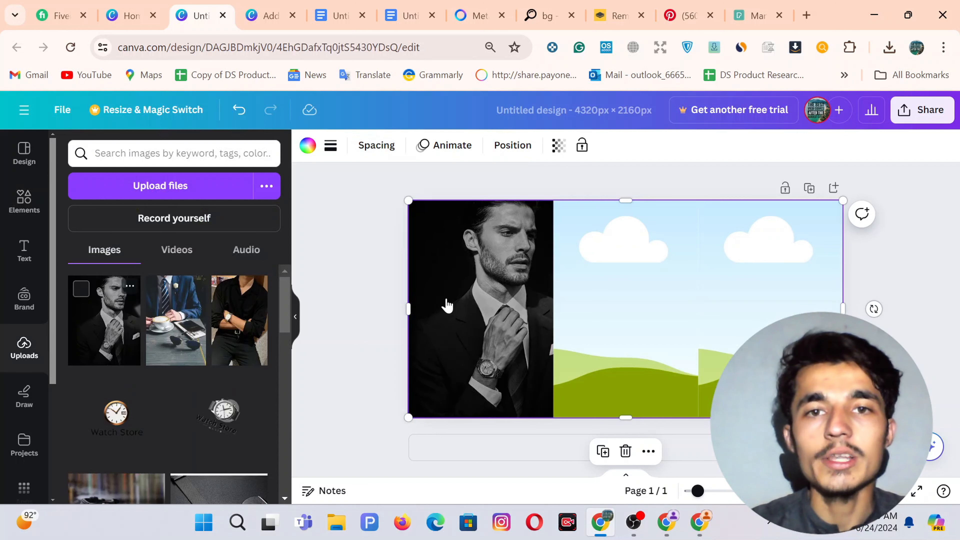
{"action": "left_click_drag", "start_coordinate": [226, 326], "coordinate": [629, 323]}
{"action": "left_click_drag", "start_coordinate": [172, 329], "coordinate": [757, 288]}
{"action": "left_click", "coordinate": [338, 279]}
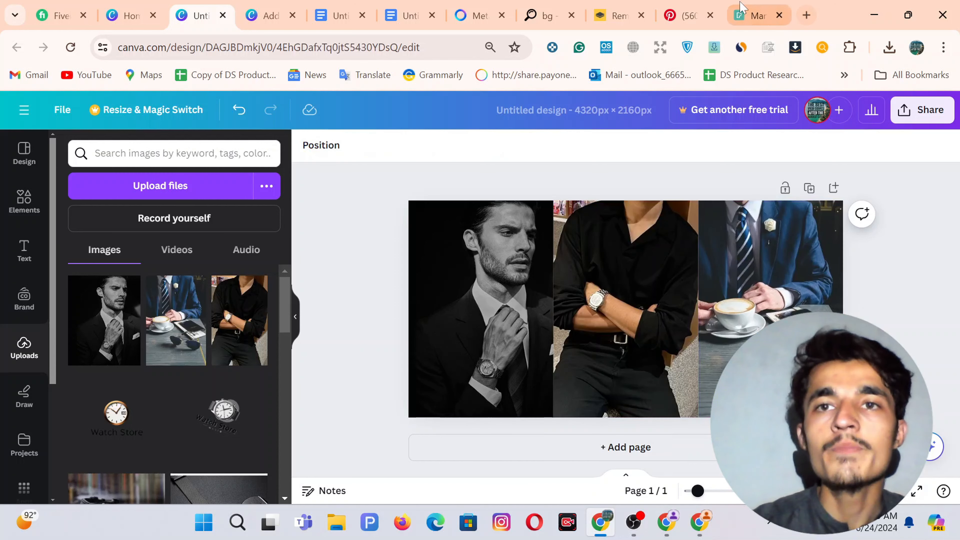
Glance at the Pexels and Pinterest tabs, then return to the Canva banner design.
{"action": "left_click", "coordinate": [754, 15]}
{"action": "scroll", "coordinate": [382, 310], "scroll_direction": "up", "scroll_amount": 10}
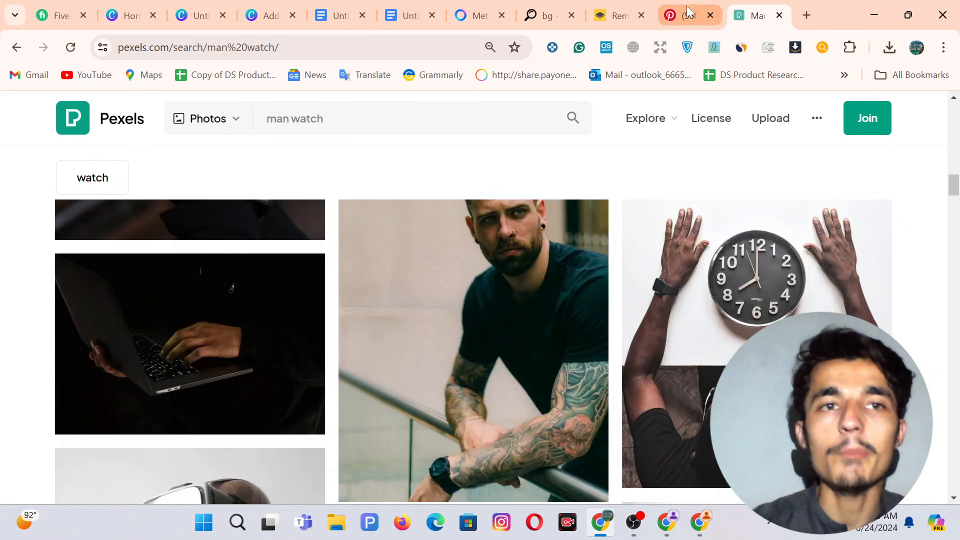
{"action": "left_click", "coordinate": [683, 15]}
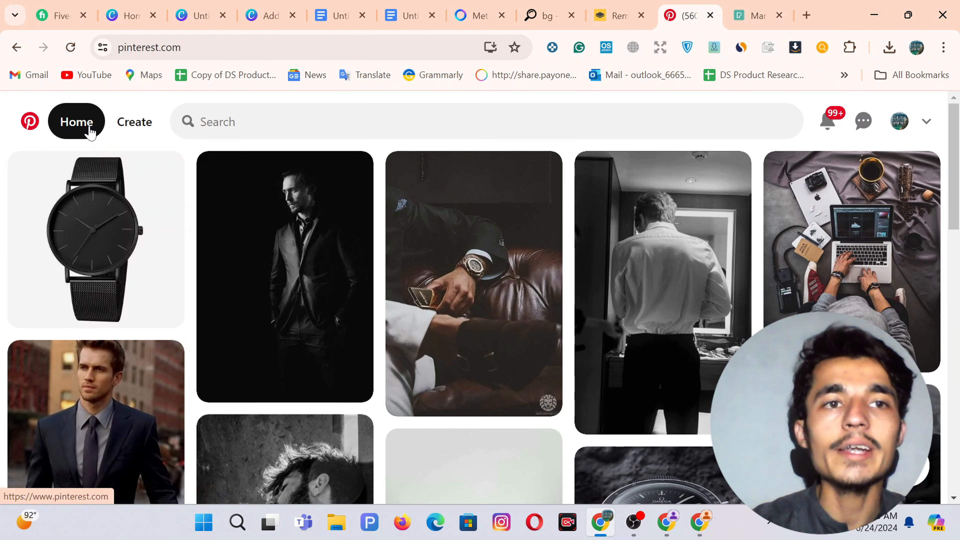
{"action": "left_click", "coordinate": [182, 5]}
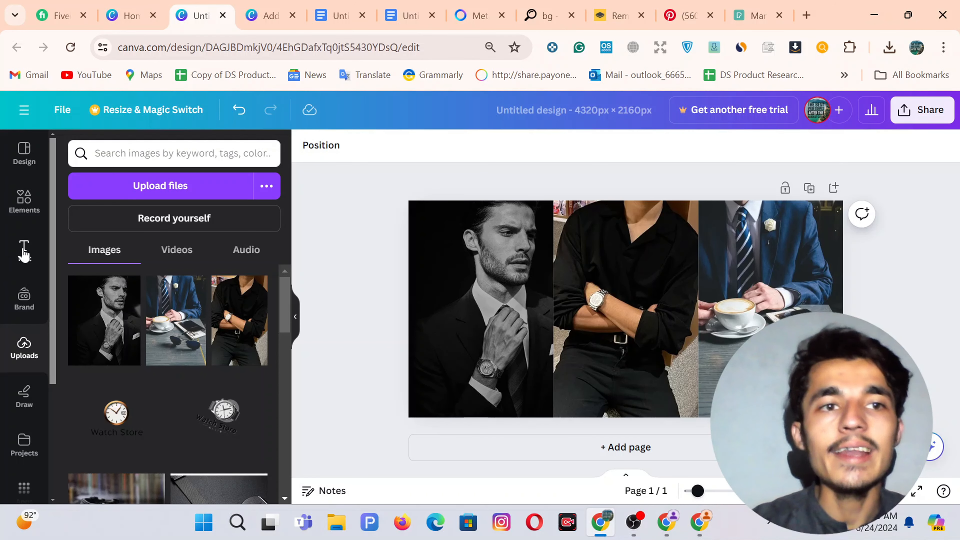
Add a subheading text box reading 'New' to the banner.
{"action": "left_click", "coordinate": [24, 251]}
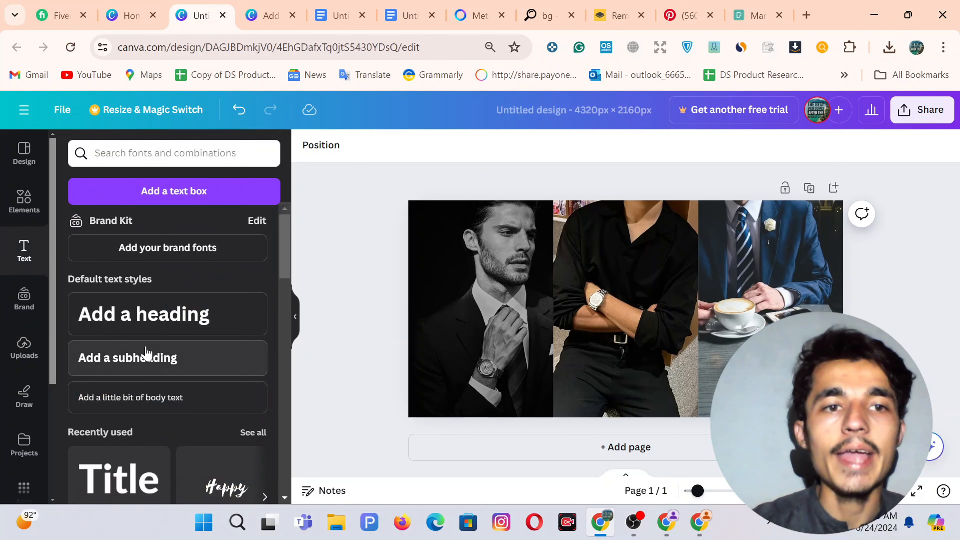
{"action": "left_click", "coordinate": [143, 356]}
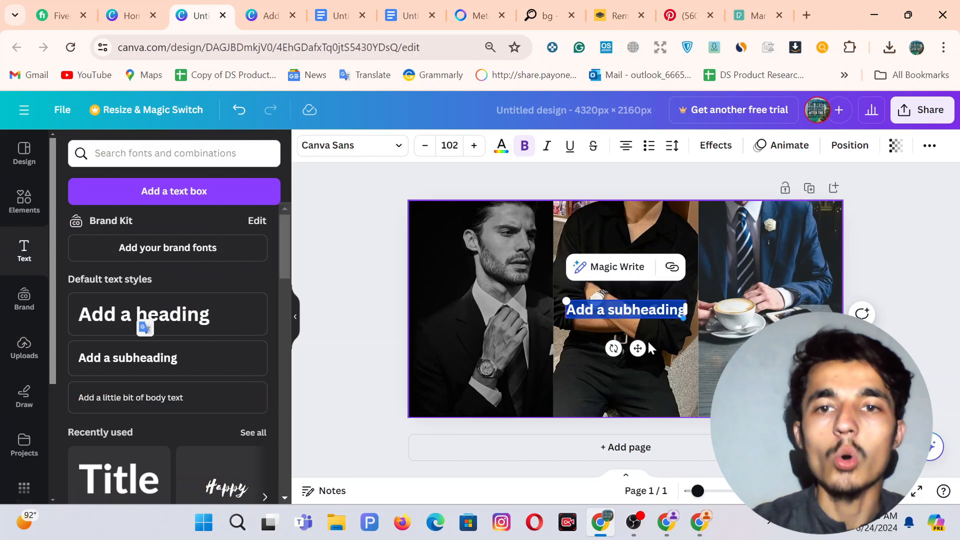
{"action": "type", "text": "Ne"}
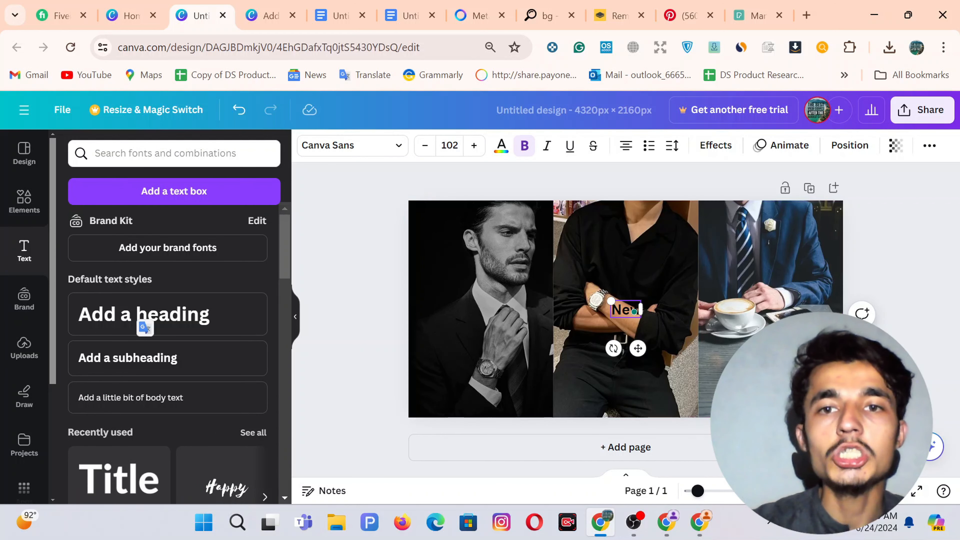
{"action": "key", "text": "ctrl+a"}
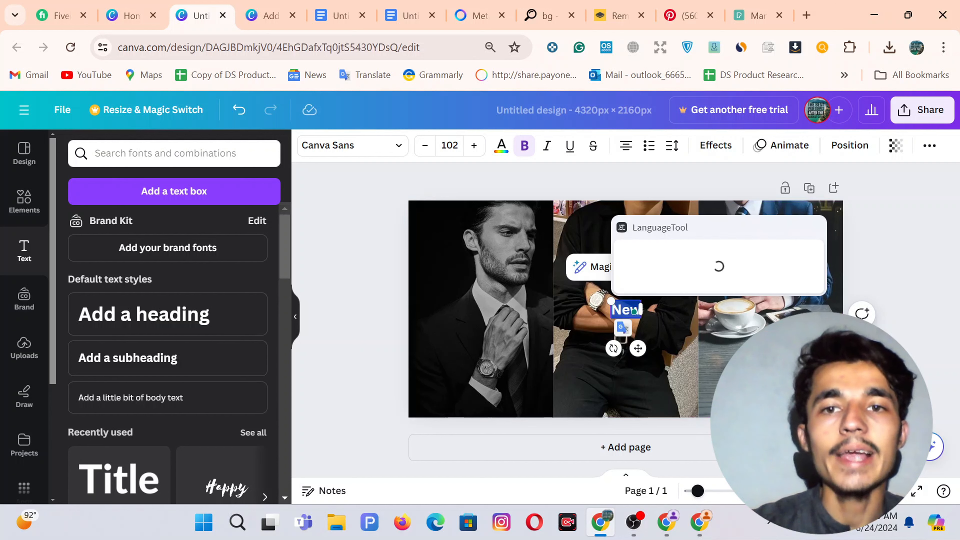
Set 'New' to the Beautifully Delicious script font at size 322.
{"action": "left_click", "coordinate": [503, 149]}
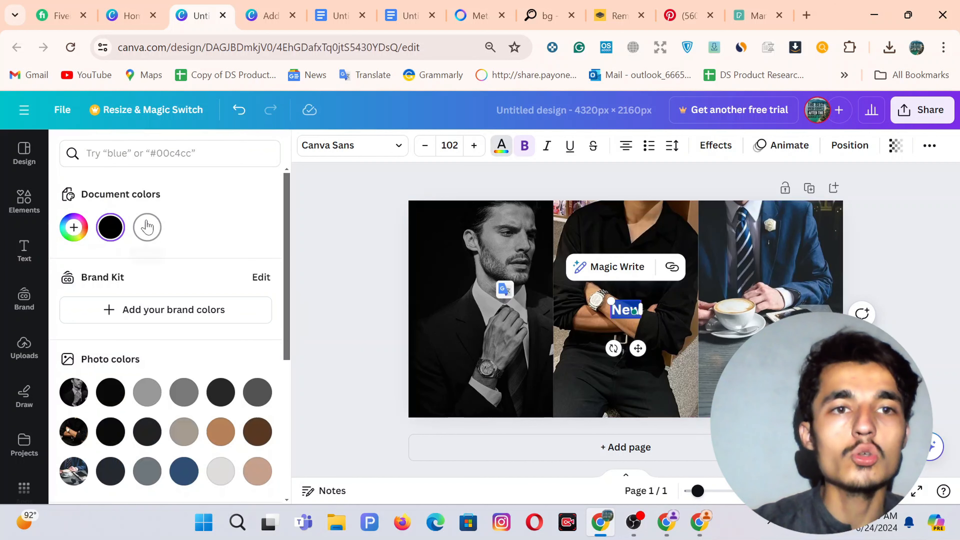
{"action": "left_click", "coordinate": [363, 151]}
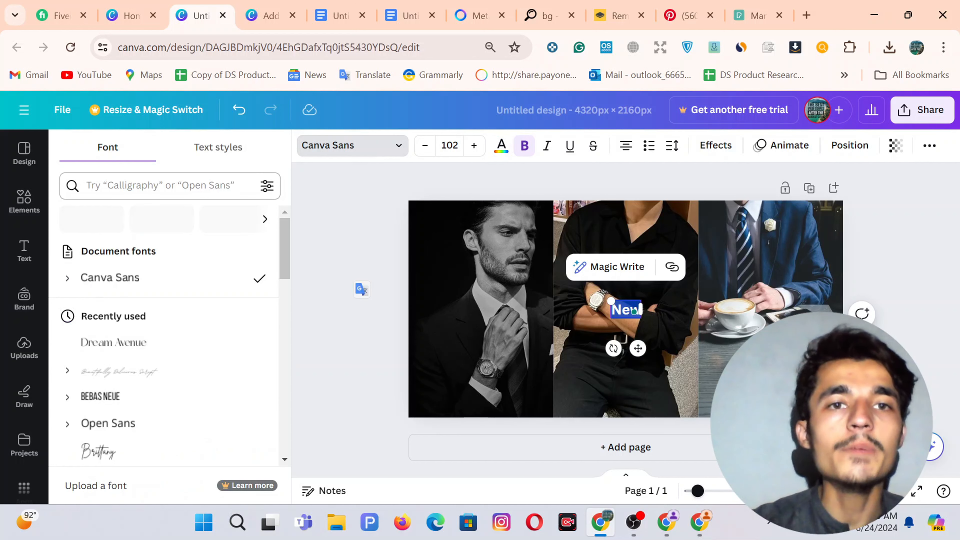
{"action": "left_click", "coordinate": [160, 186]}
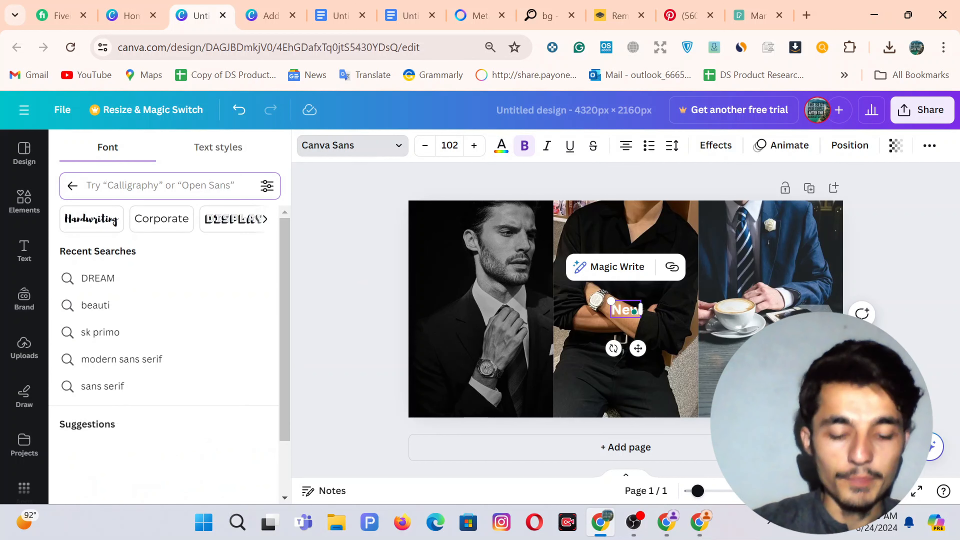
{"action": "type", "text": "bea"}
{"action": "key", "text": "Return"}
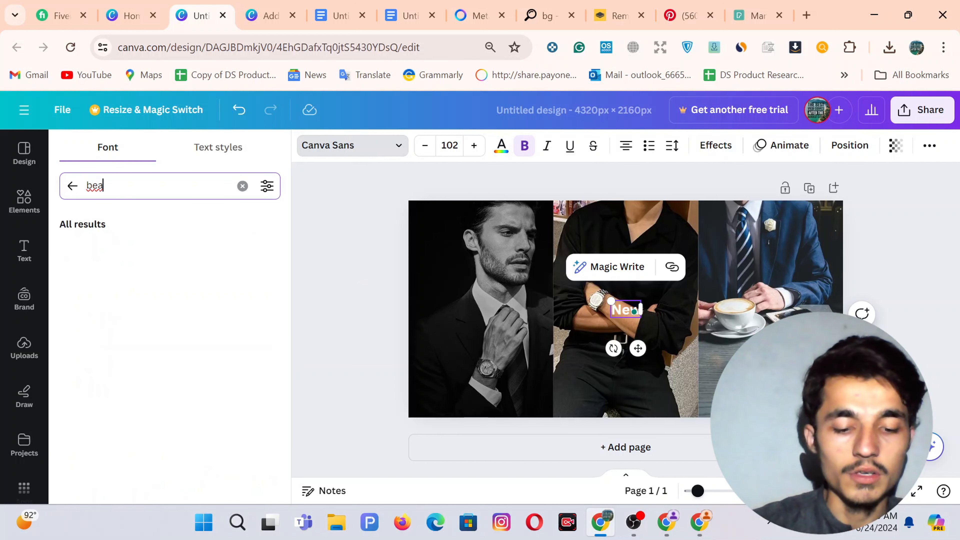
{"action": "type", "text": "ut"}
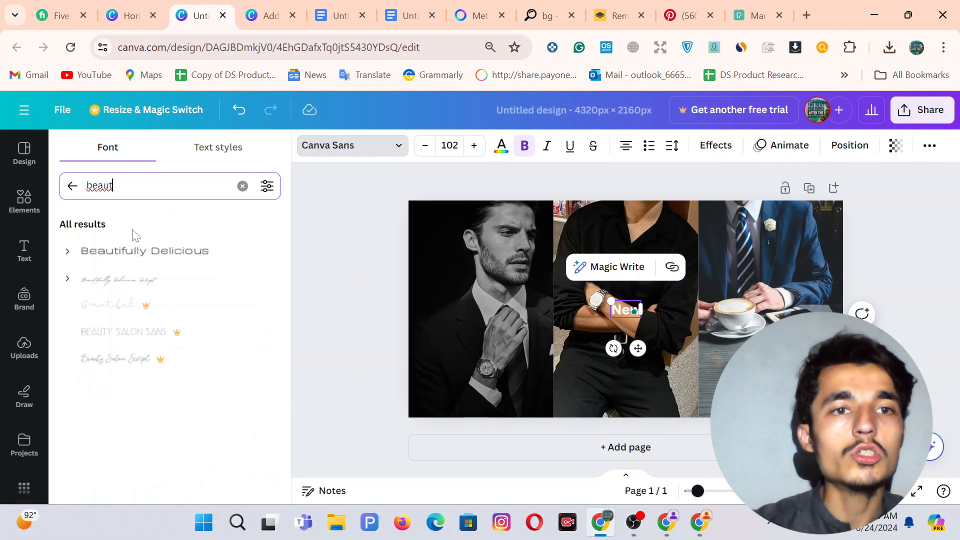
{"action": "left_click", "coordinate": [150, 282]}
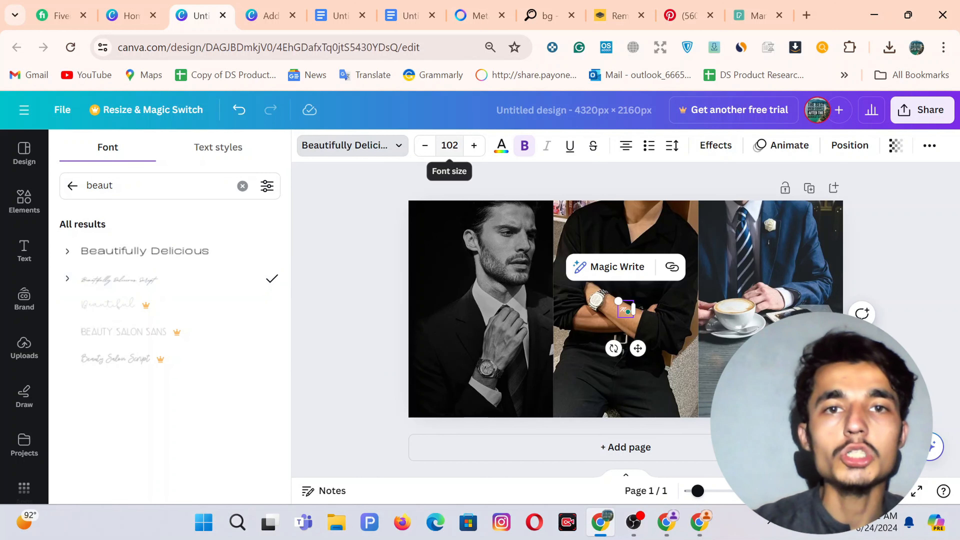
{"action": "left_click", "coordinate": [449, 145]}
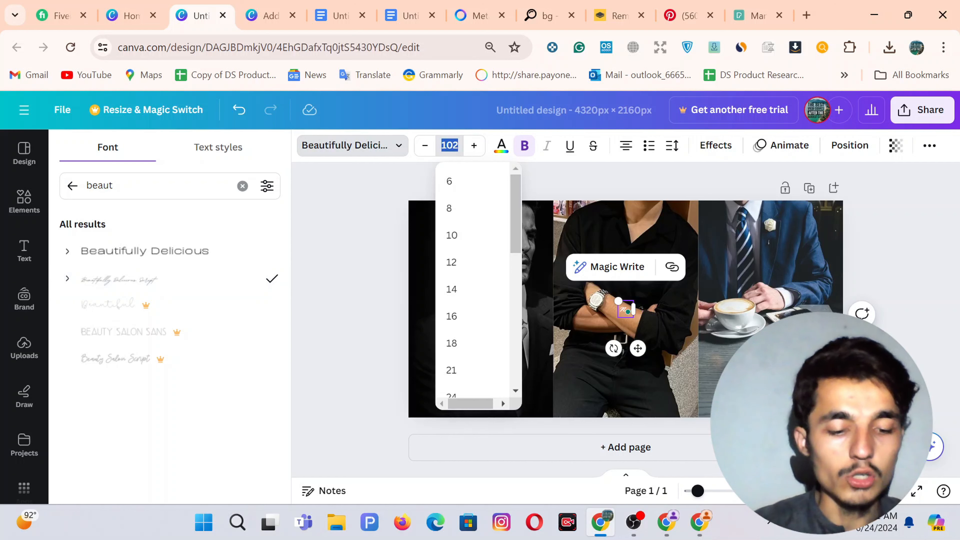
{"action": "type", "text": "322"}
{"action": "key", "text": "Return"}
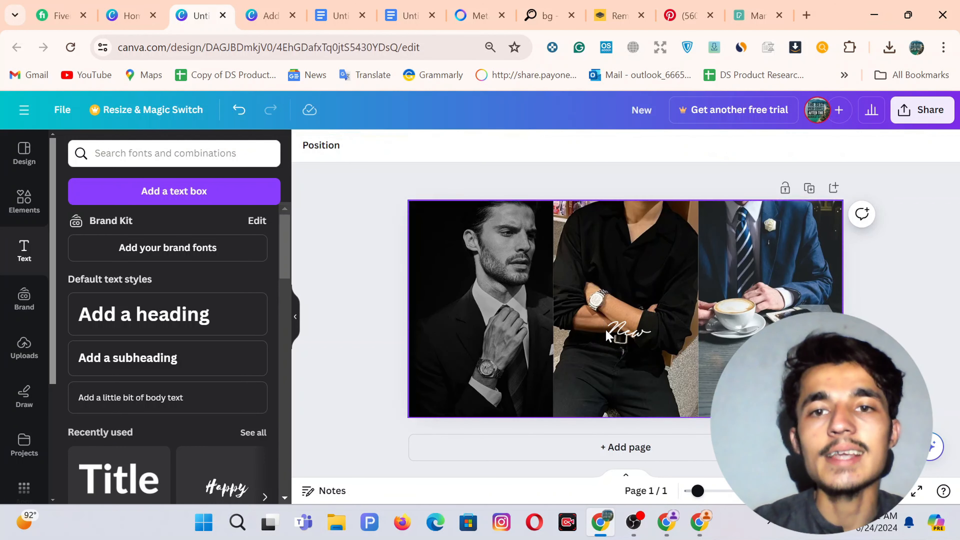
Move 'New' up and left, then add a heading reading SUMMER.
{"action": "left_click_drag", "start_coordinate": [622, 332], "coordinate": [577, 268]}
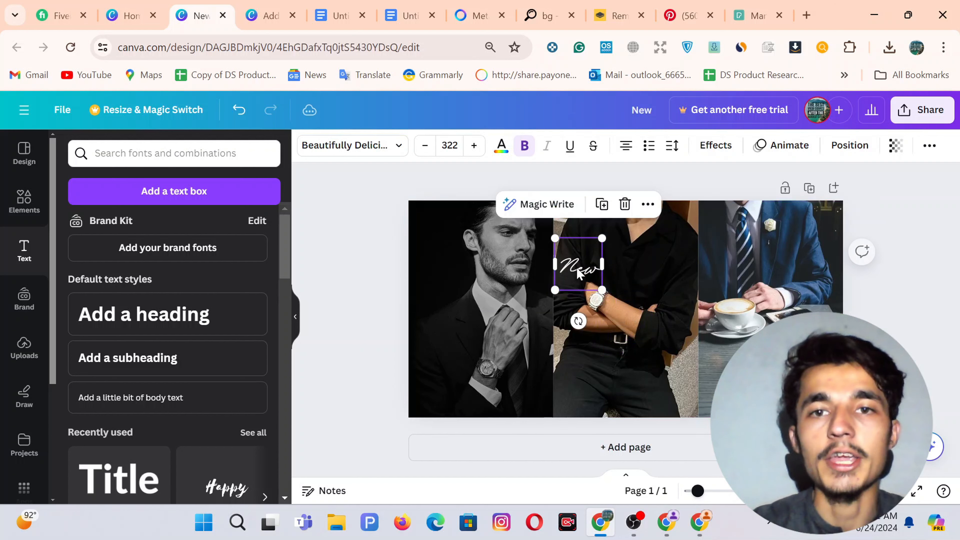
{"action": "left_click", "coordinate": [390, 267]}
{"action": "left_click", "coordinate": [163, 319]}
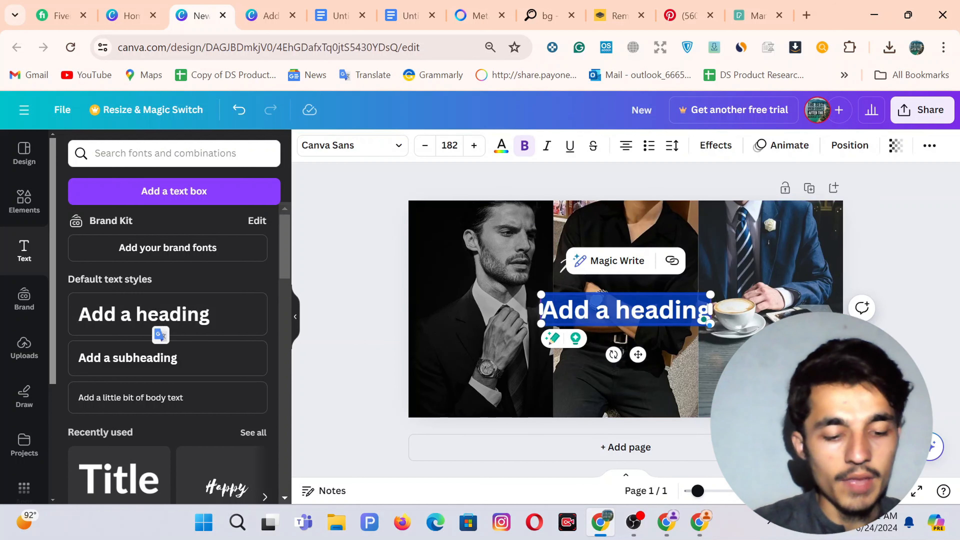
{"action": "type", "text": "SUMMER"}
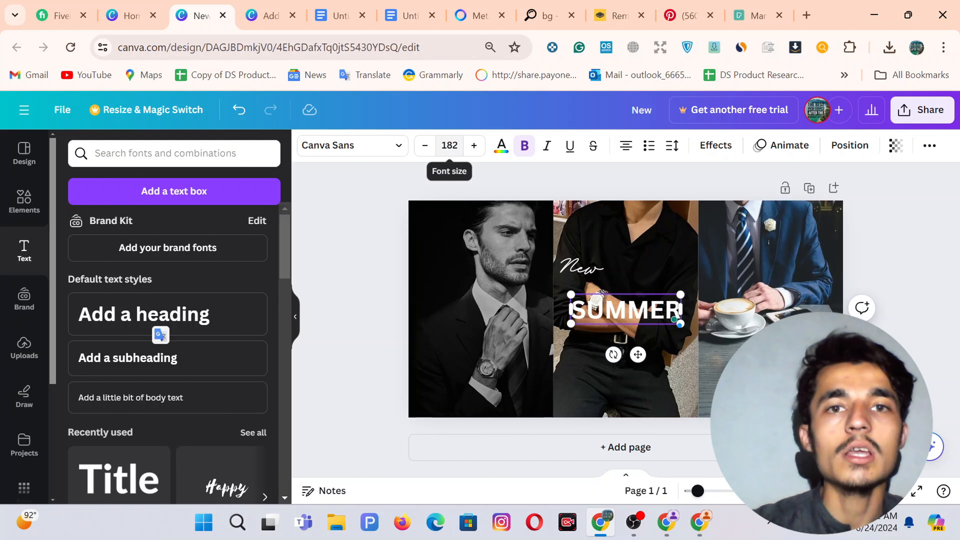
Give SUMMER the Dream Avenue font and place it beside the 'New' script.
{"action": "left_click", "coordinate": [366, 227]}
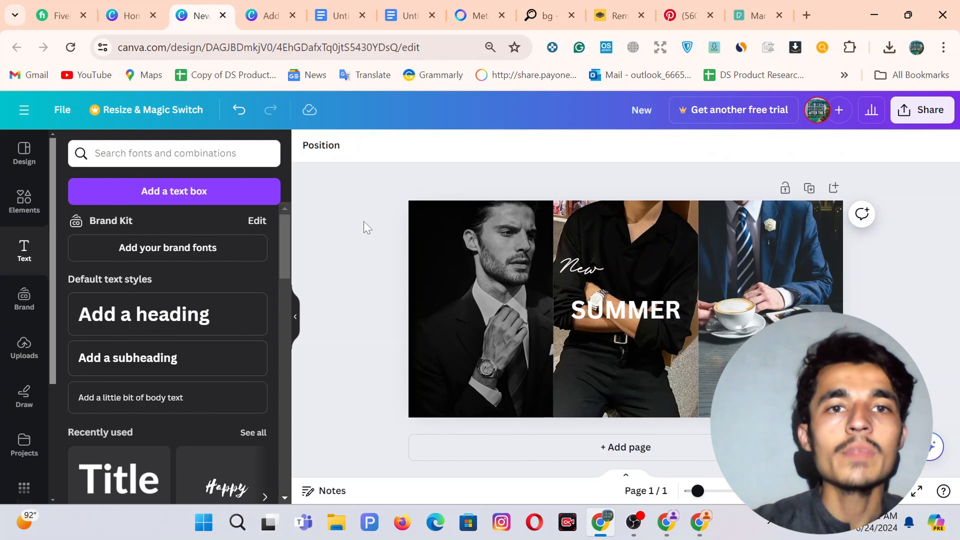
{"action": "left_click", "coordinate": [605, 322]}
{"action": "left_click", "coordinate": [369, 145]}
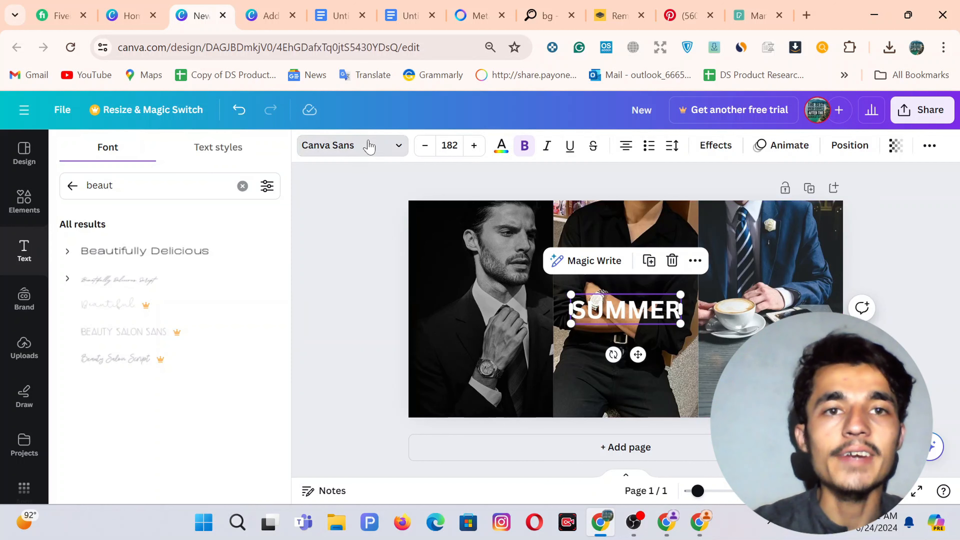
{"action": "double_click", "coordinate": [104, 185]}
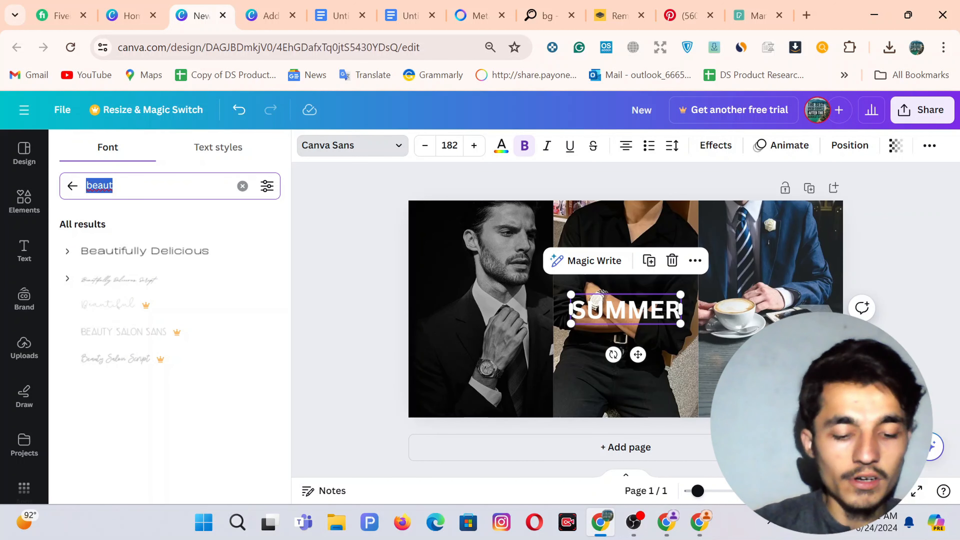
{"action": "type", "text": "DREAM"}
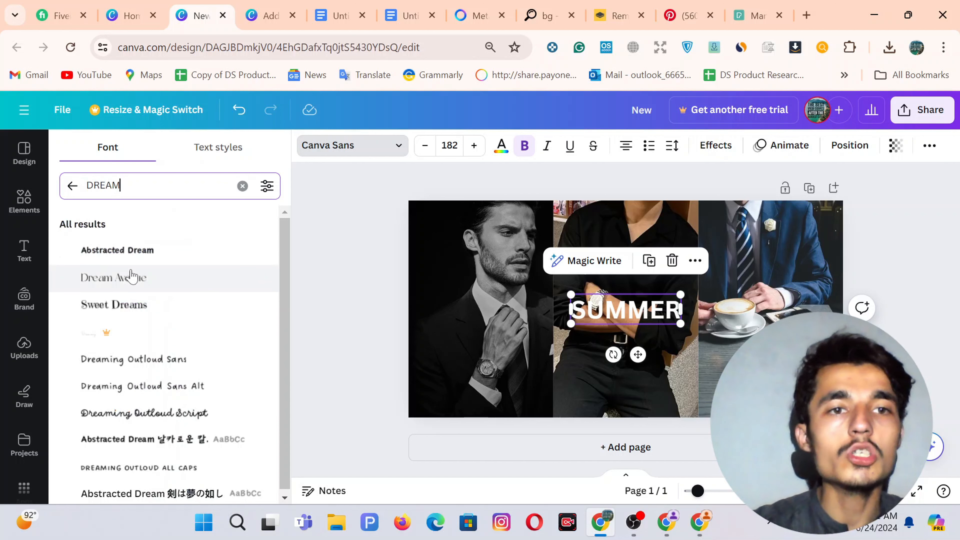
{"action": "left_click", "coordinate": [129, 280]}
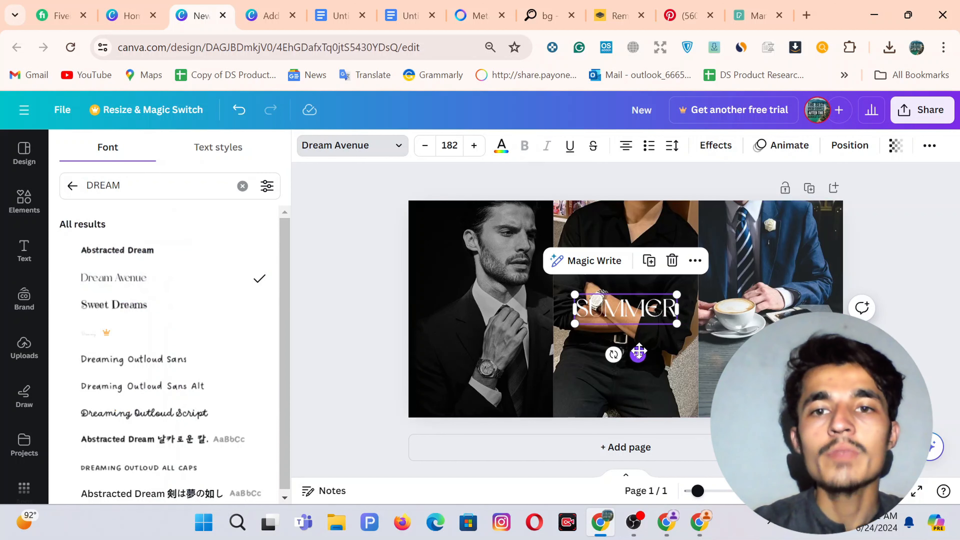
{"action": "left_click_drag", "start_coordinate": [639, 354], "coordinate": [679, 305]}
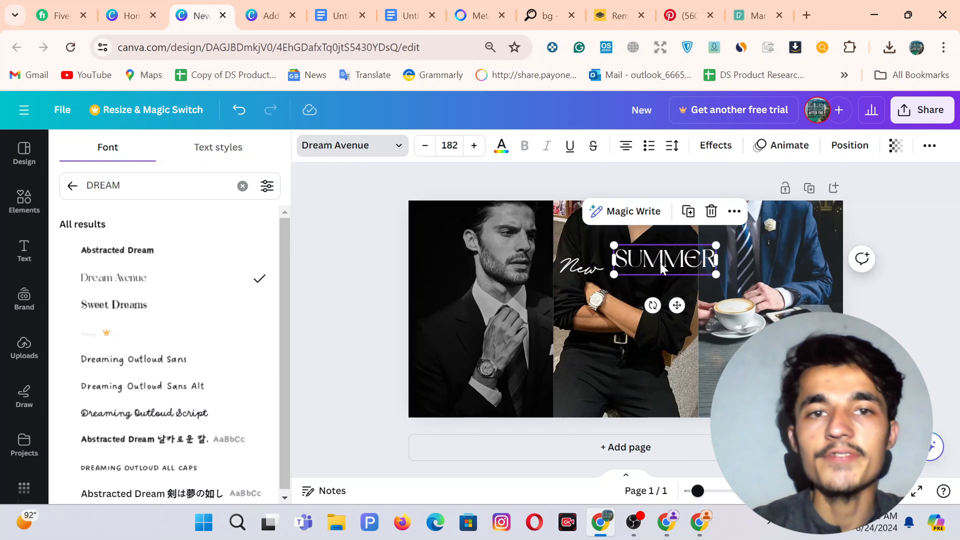
{"action": "left_click", "coordinate": [353, 146]}
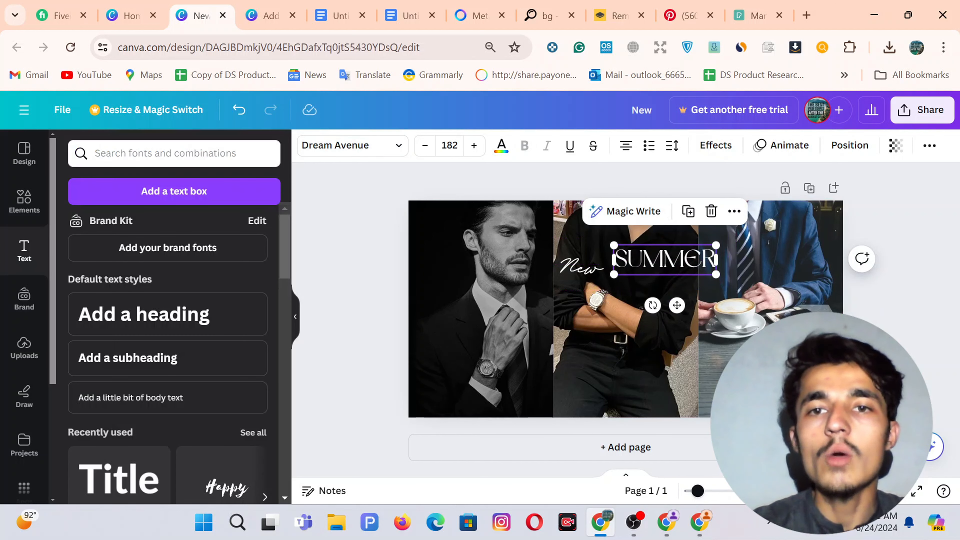
{"action": "right_click", "coordinate": [662, 265]}
Turn the second SUMMER line into a widened, resized COLLECTION line beneath 'New SUMMER'.
{"action": "left_click", "coordinate": [352, 265]}
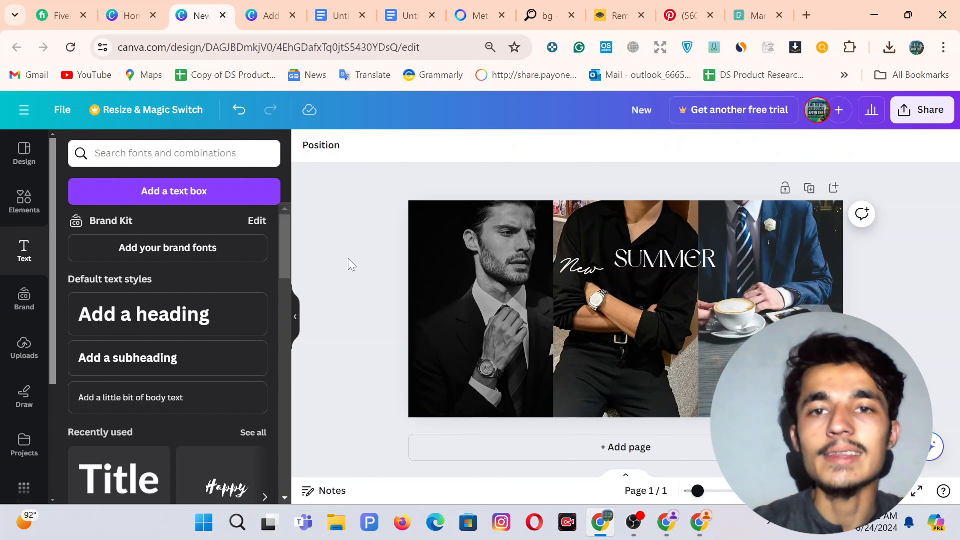
{"action": "left_click", "coordinate": [690, 271]}
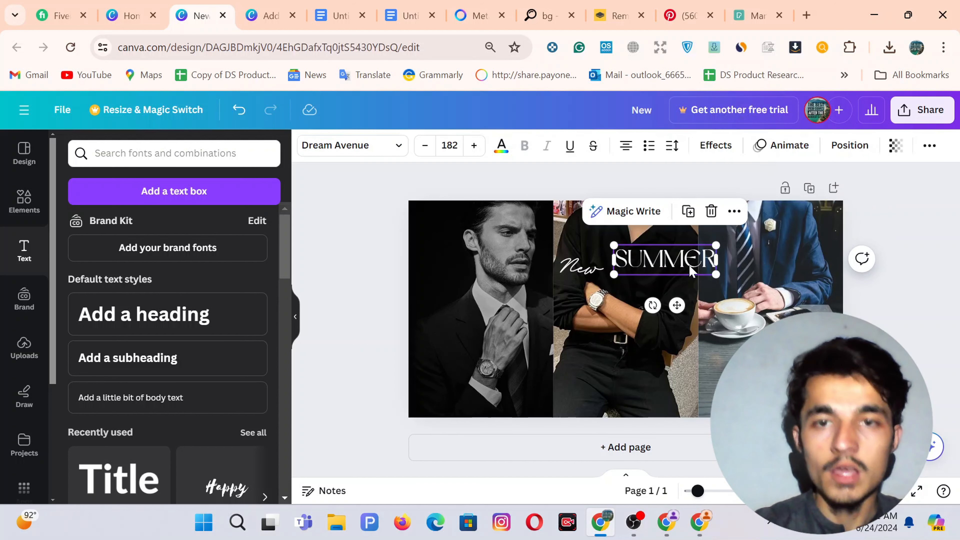
{"action": "left_click_drag", "start_coordinate": [690, 270], "coordinate": [616, 295]}
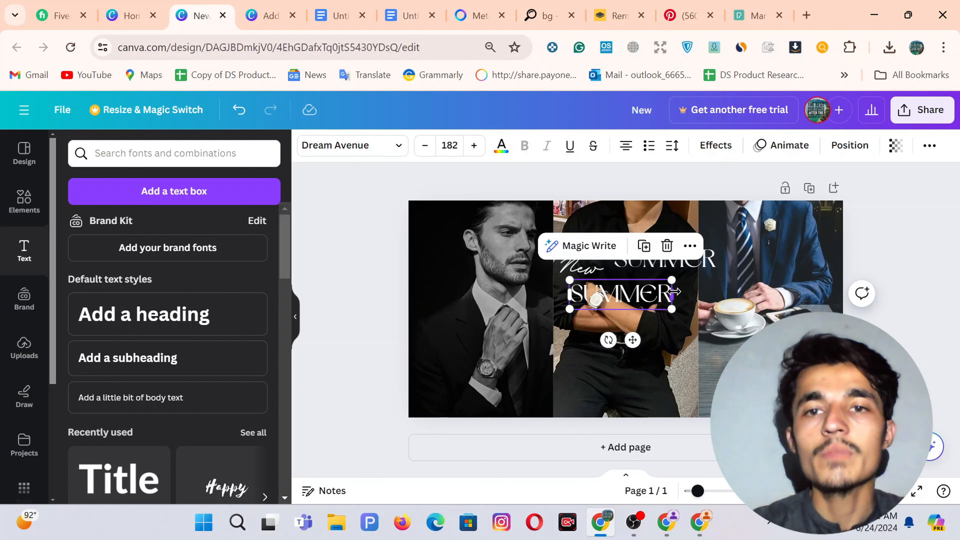
{"action": "left_click_drag", "start_coordinate": [675, 291], "coordinate": [738, 292]}
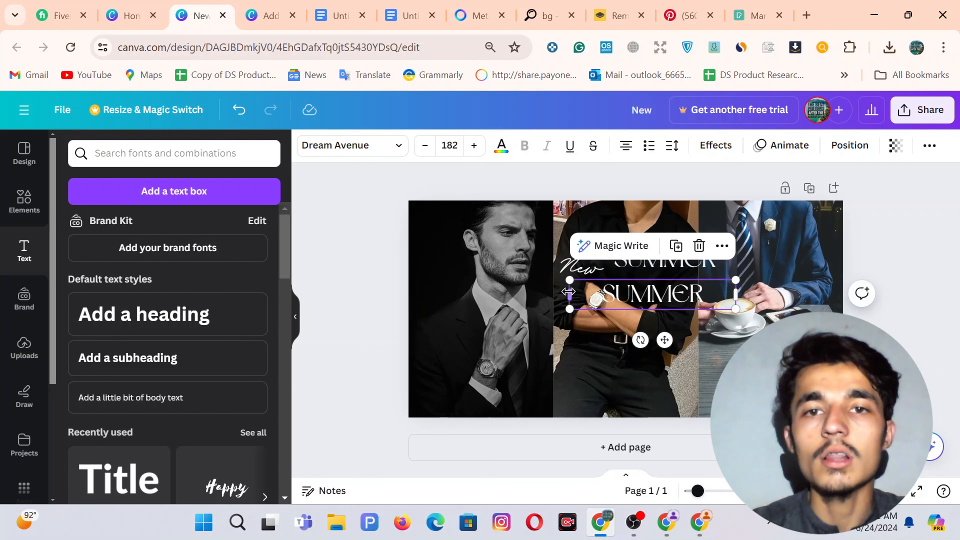
{"action": "left_click_drag", "start_coordinate": [557, 291], "coordinate": [507, 292]}
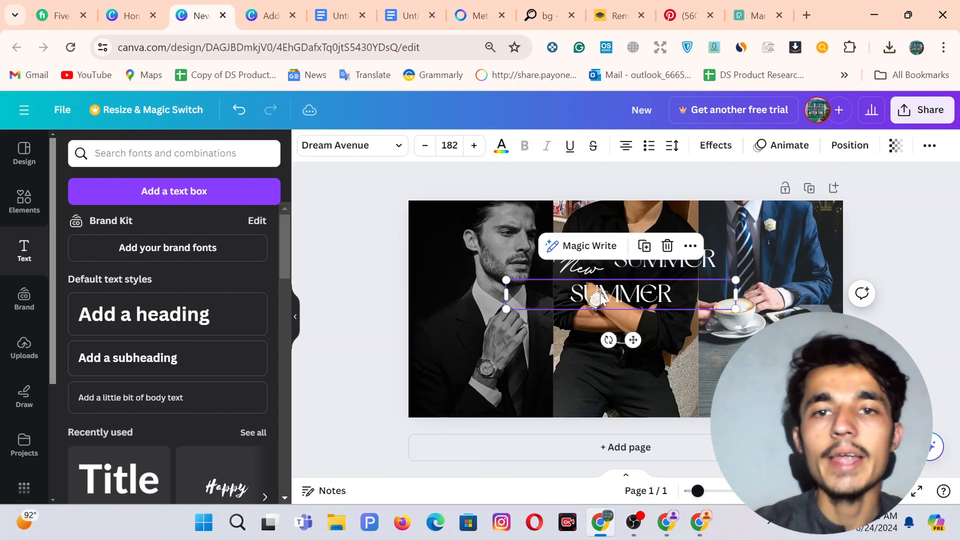
{"action": "left_click_drag", "start_coordinate": [571, 295], "coordinate": [600, 297]}
{"action": "key", "text": "ctrl+a"}
{"action": "type", "text": "C"}
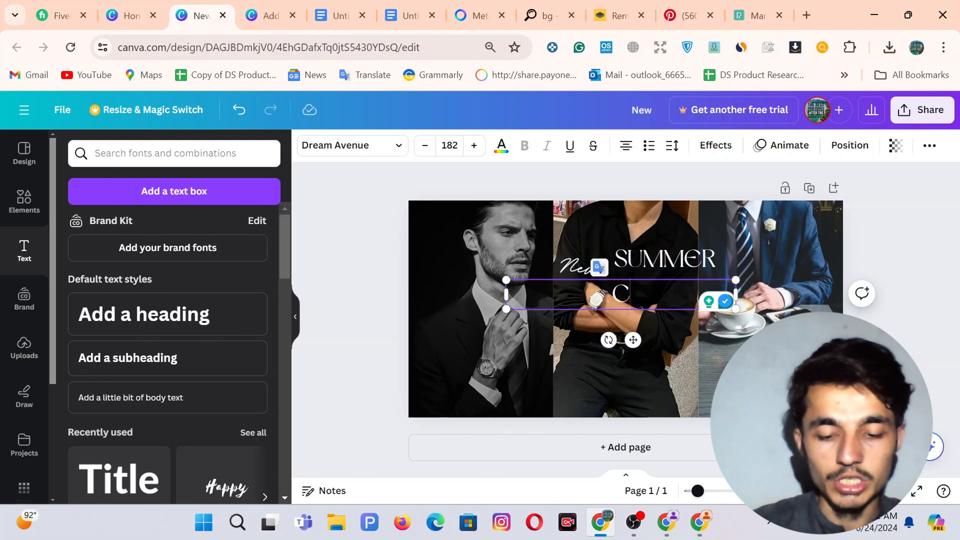
{"action": "type", "text": "OLLECTION"}
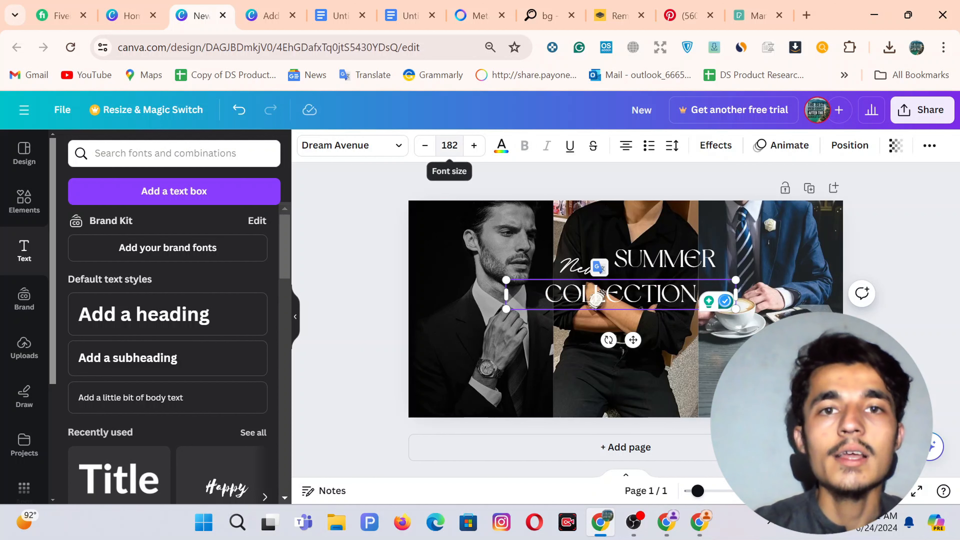
{"action": "left_click", "coordinate": [450, 145]}
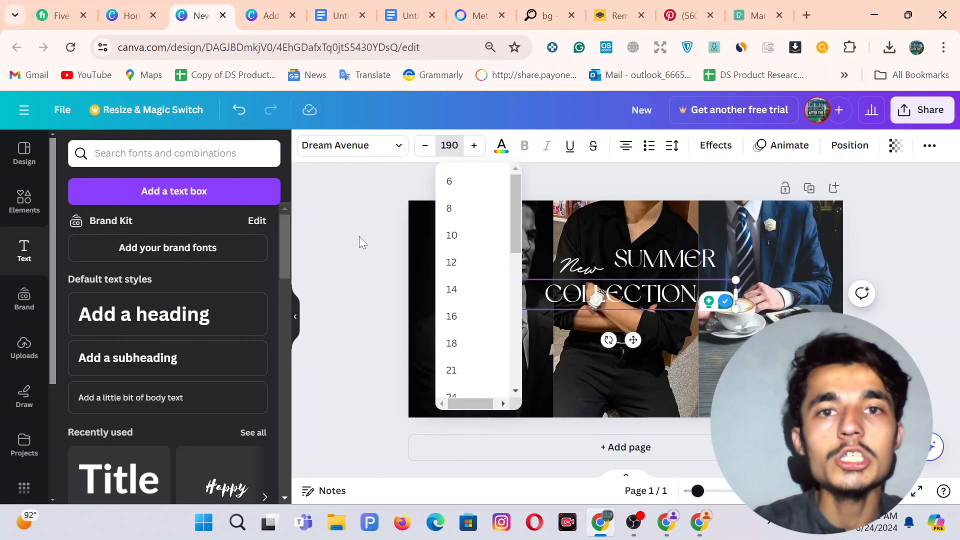
{"action": "left_click", "coordinate": [354, 253]}
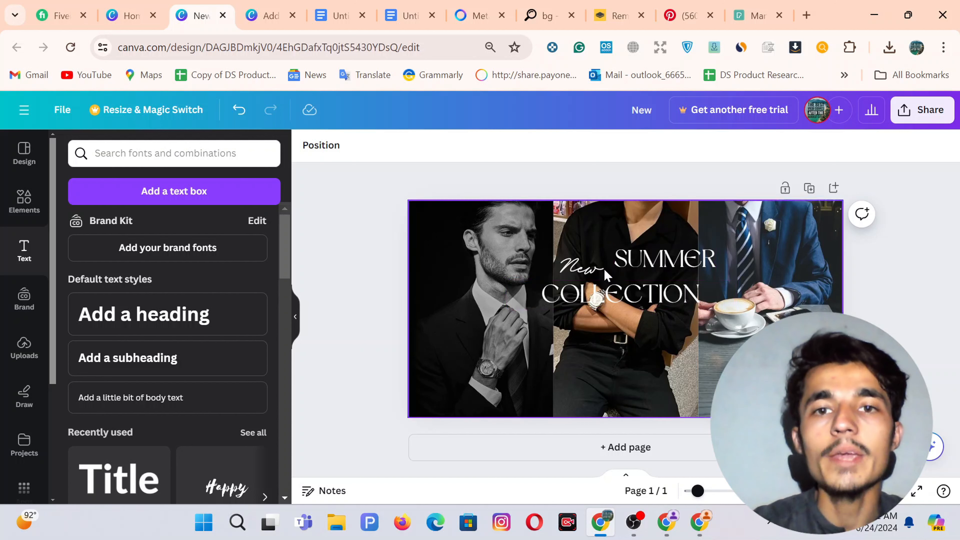
Duplicate the top SUMMER with Ctrl+D and move the copy below COLLECTION.
{"action": "left_click", "coordinate": [663, 267]}
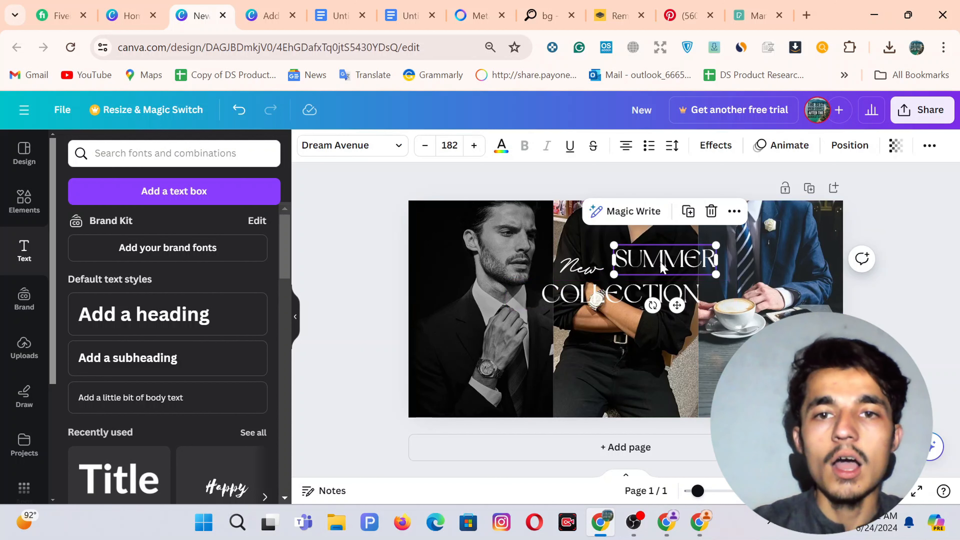
{"action": "key", "text": "ctrl+d"}
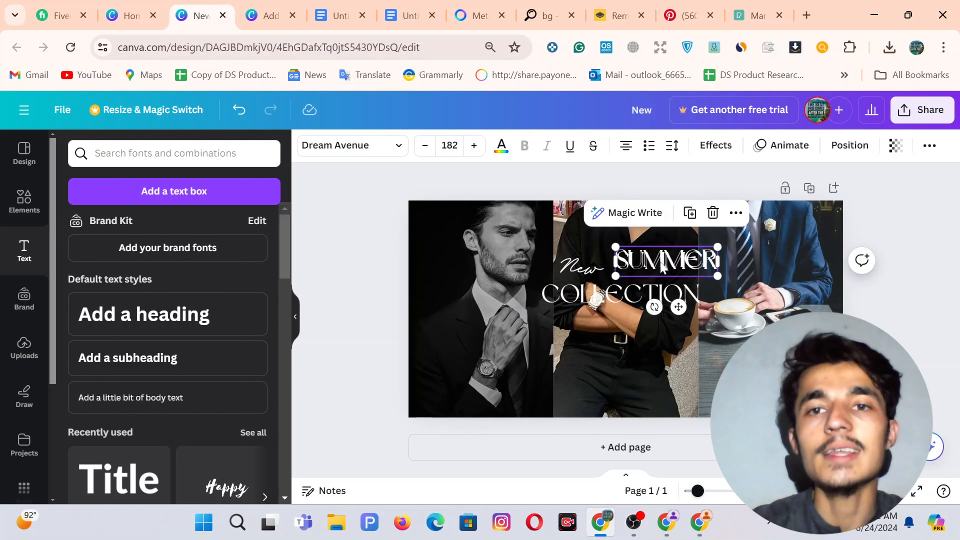
{"action": "left_click_drag", "start_coordinate": [663, 266], "coordinate": [610, 336]}
Retype the copied line as 'Classic Summer' and reduce its size from 182 to 100.
{"action": "double_click", "coordinate": [621, 338]}
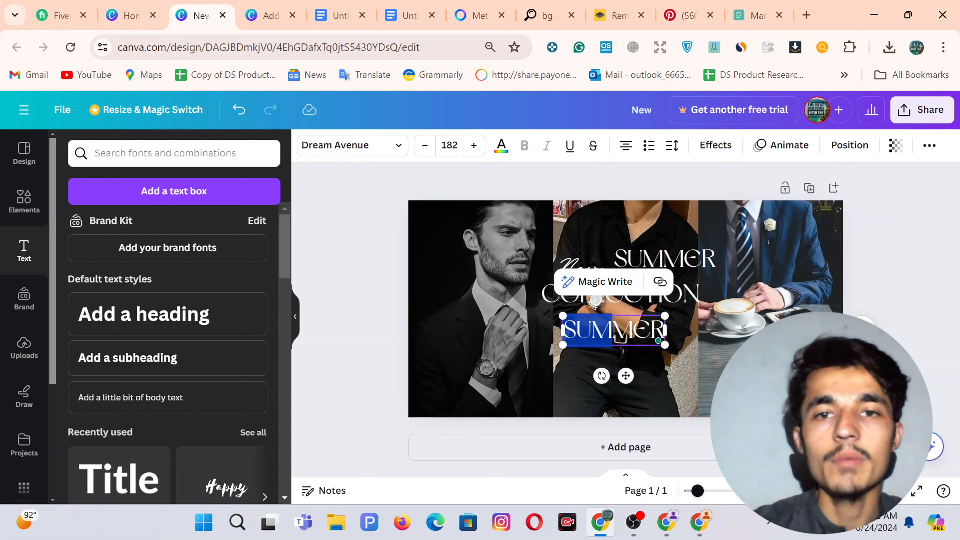
{"action": "key", "text": "BackSpace"}
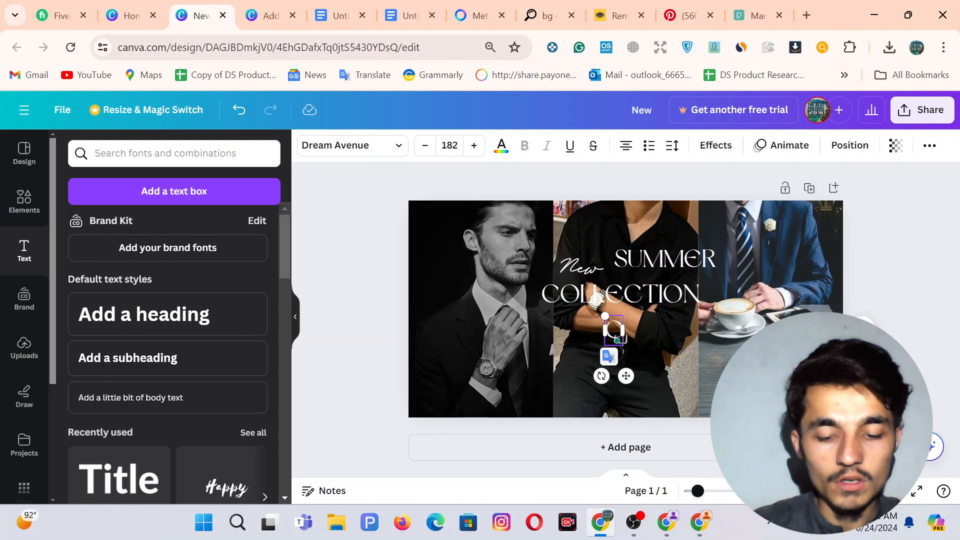
{"action": "type", "text": "Classic"}
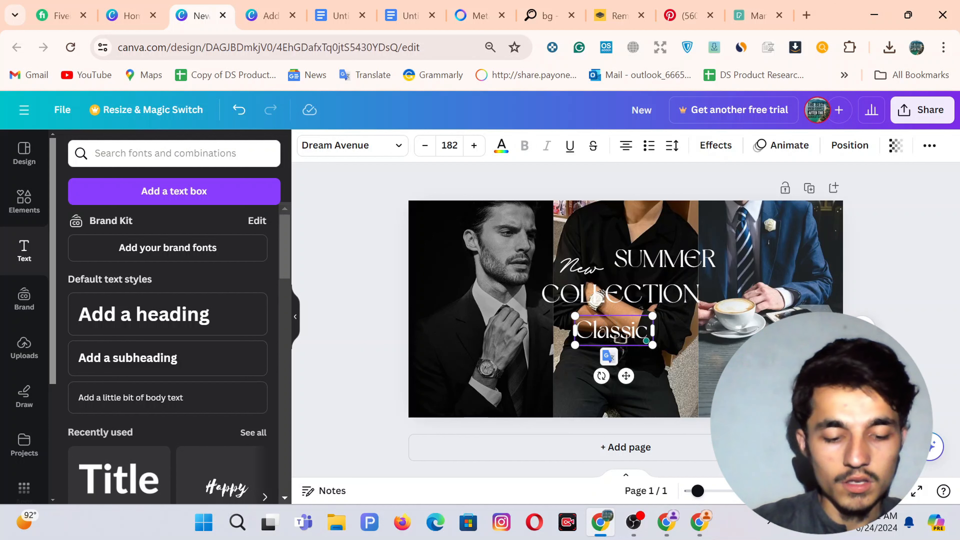
{"action": "type", "text": " Summer"}
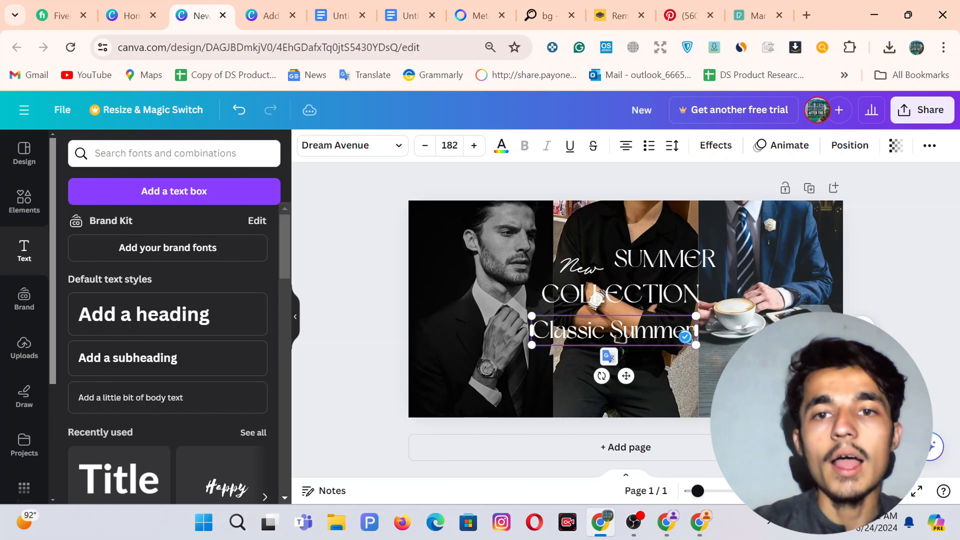
{"action": "key", "text": "ctrl+a"}
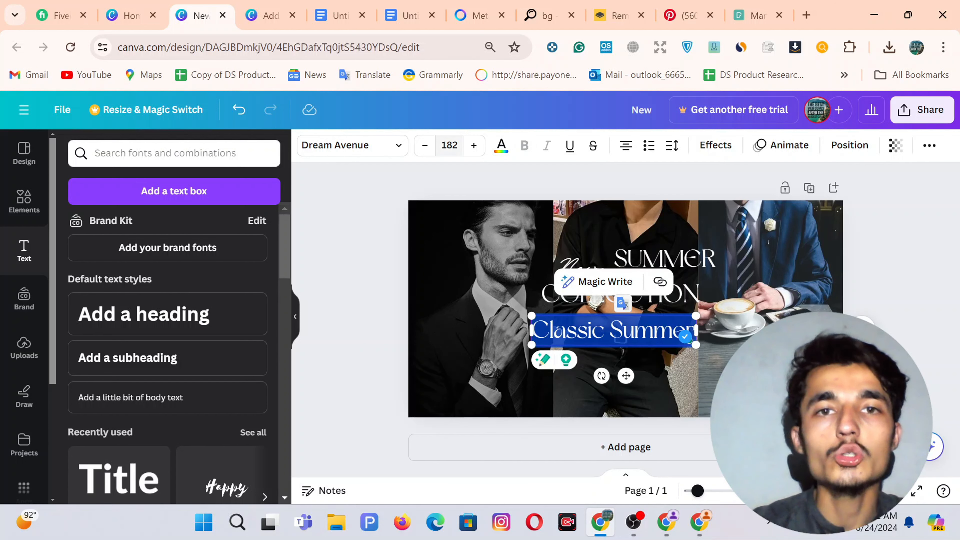
{"action": "left_click", "coordinate": [449, 145]}
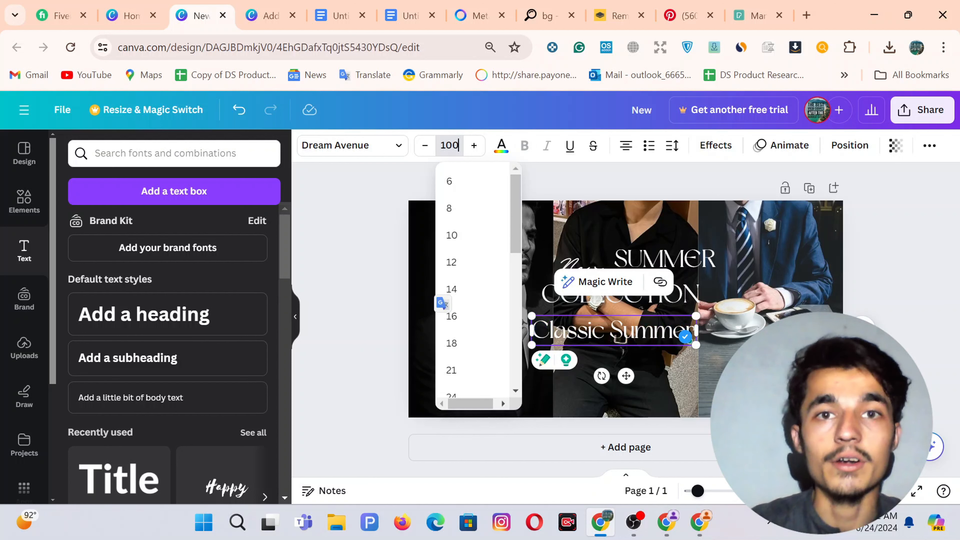
{"action": "left_click", "coordinate": [344, 258]}
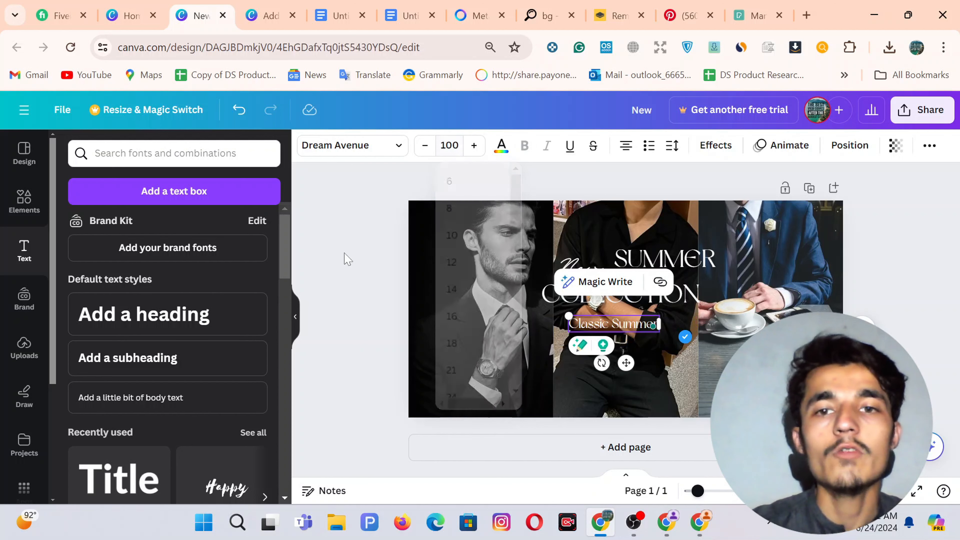
{"action": "left_click", "coordinate": [612, 328]}
Apply the Background text effect to the Classic Summer tagline.
{"action": "left_click", "coordinate": [714, 151]}
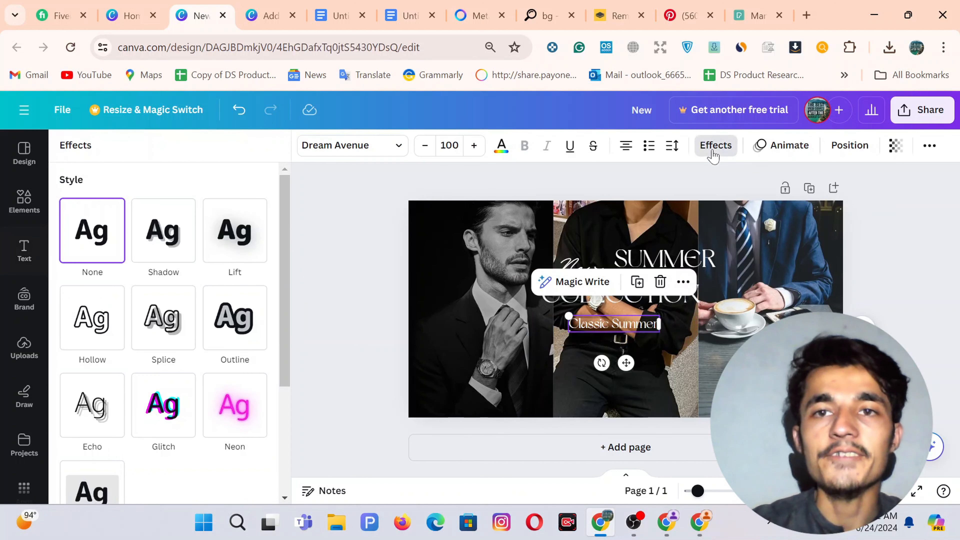
{"action": "scroll", "coordinate": [152, 377], "scroll_direction": "down", "scroll_amount": 4}
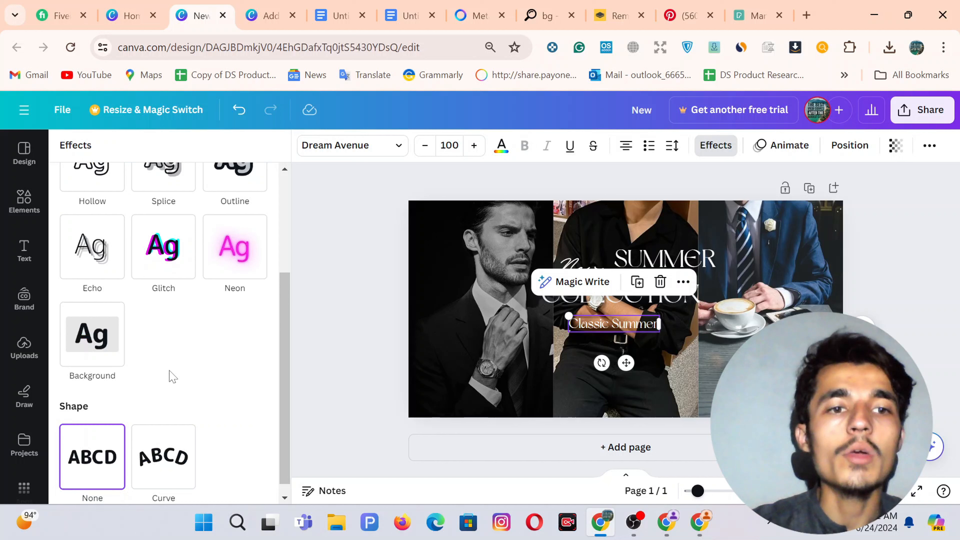
{"action": "left_click", "coordinate": [89, 345]}
{"action": "left_click", "coordinate": [324, 295]}
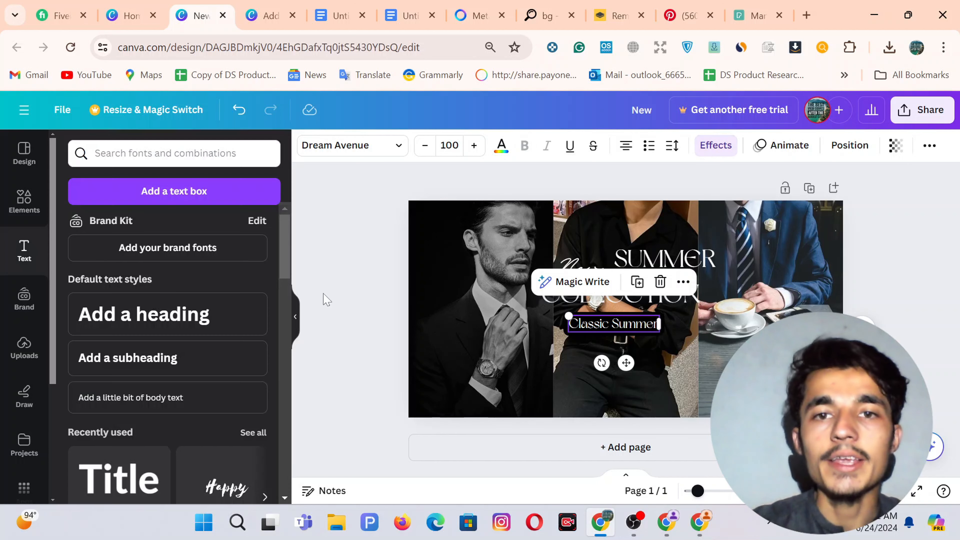
{"action": "left_click", "coordinate": [324, 299]}
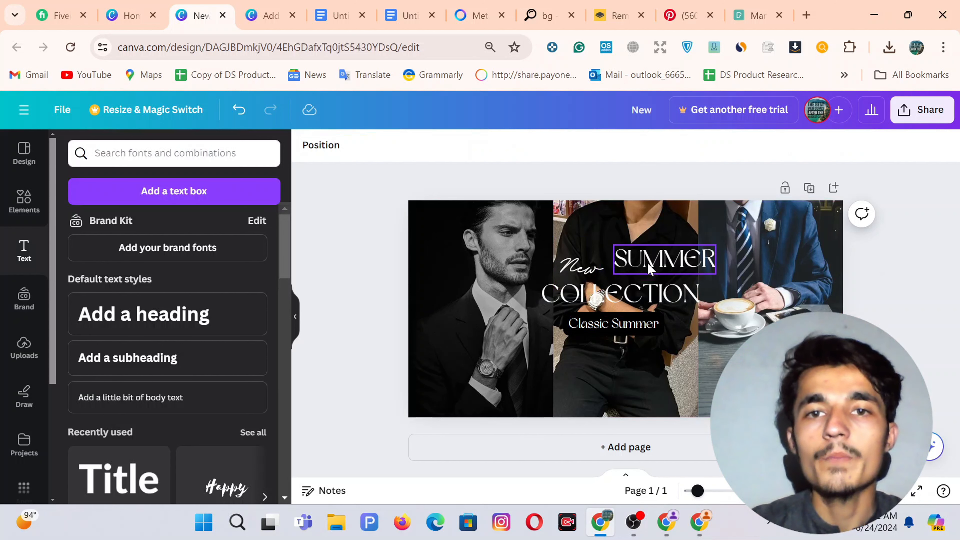
Nudge SUMMER slightly, then switch to the other banner design and the Shopify editor.
{"action": "left_click_drag", "start_coordinate": [649, 266], "coordinate": [645, 265]}
{"action": "left_click", "coordinate": [677, 306]}
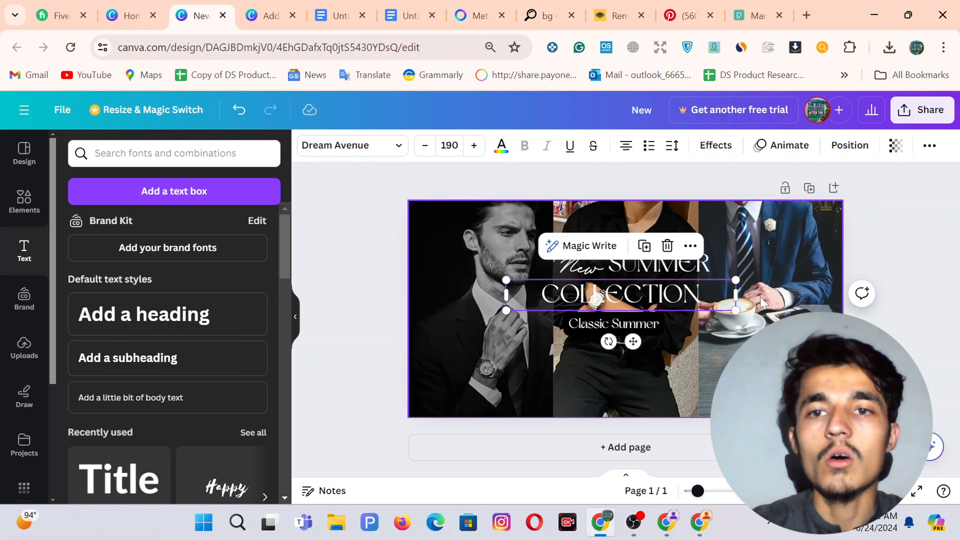
{"action": "left_click", "coordinate": [351, 259]}
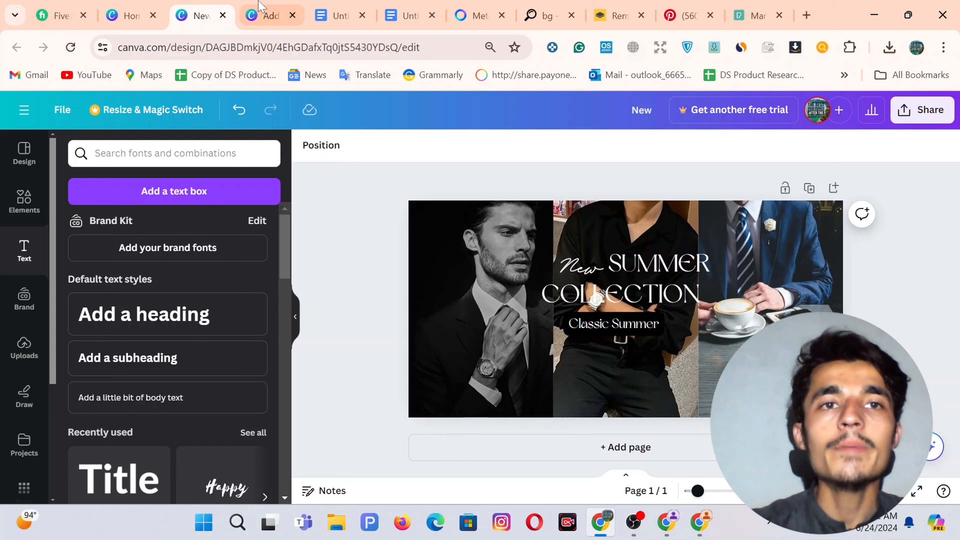
{"action": "left_click", "coordinate": [265, 15]}
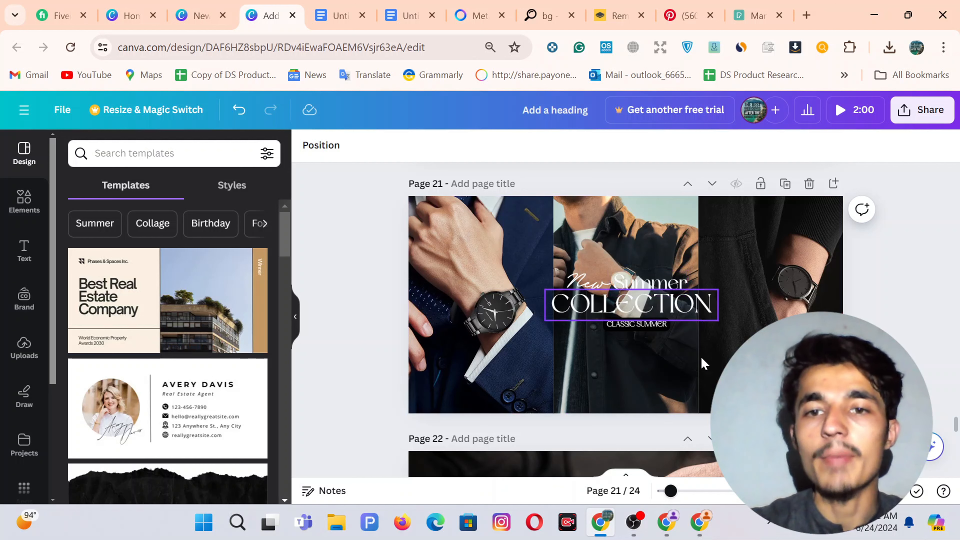
{"action": "left_click", "coordinate": [683, 525]}
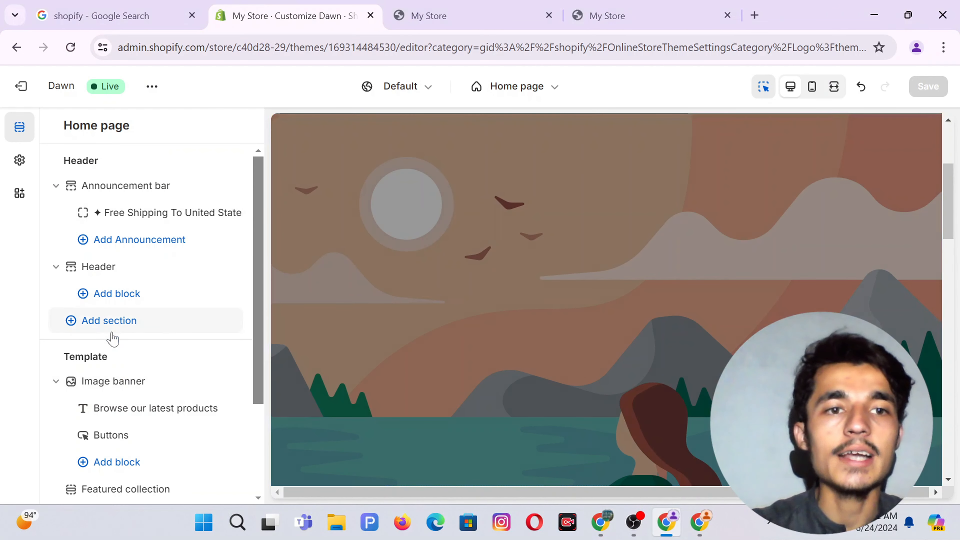
Delete the 'Browse our latest products' heading block and open the Image banner settings.
{"action": "scroll", "coordinate": [112, 337], "scroll_direction": "down", "scroll_amount": 3}
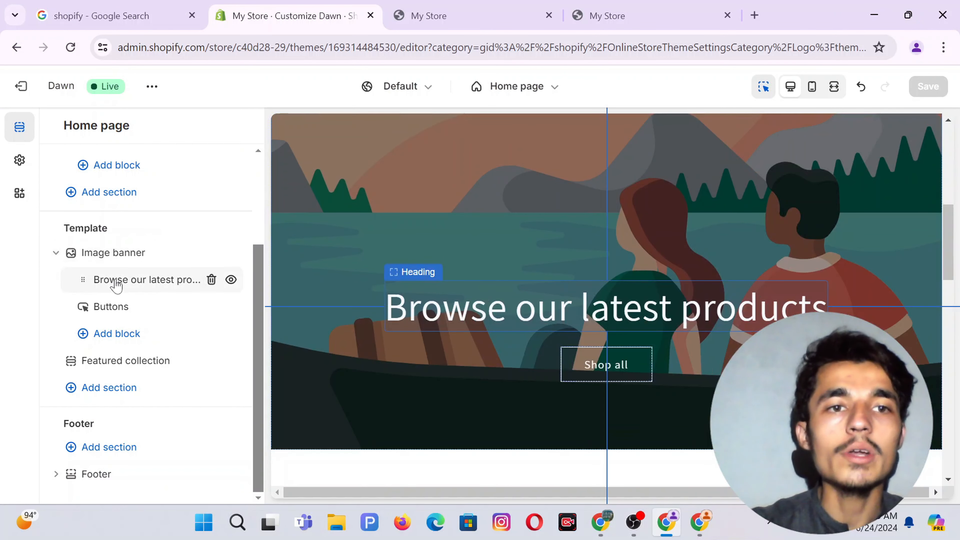
{"action": "left_click", "coordinate": [211, 279]}
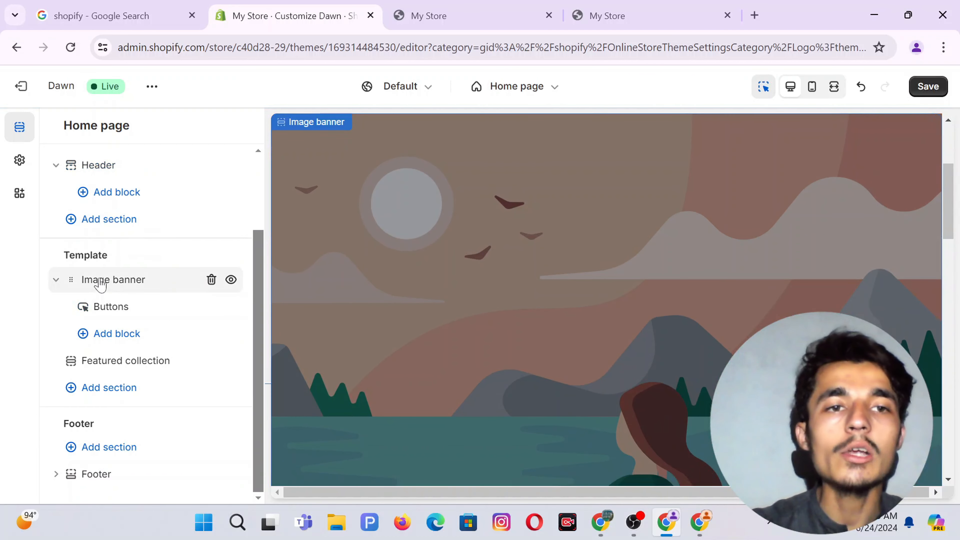
{"action": "left_click", "coordinate": [100, 284]}
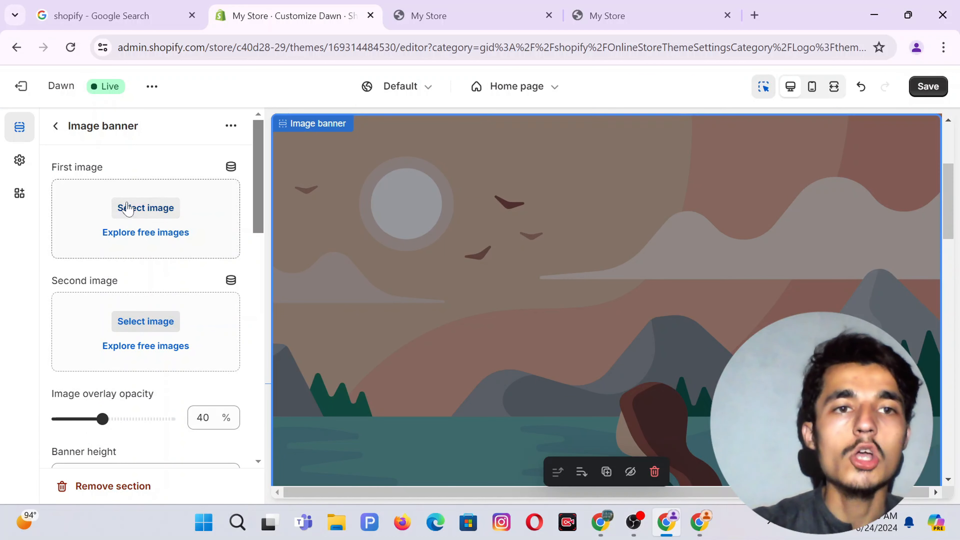
Upload 'Add a heading (28)' from Downloads and set it as the banner's first image.
{"action": "left_click", "coordinate": [133, 207]}
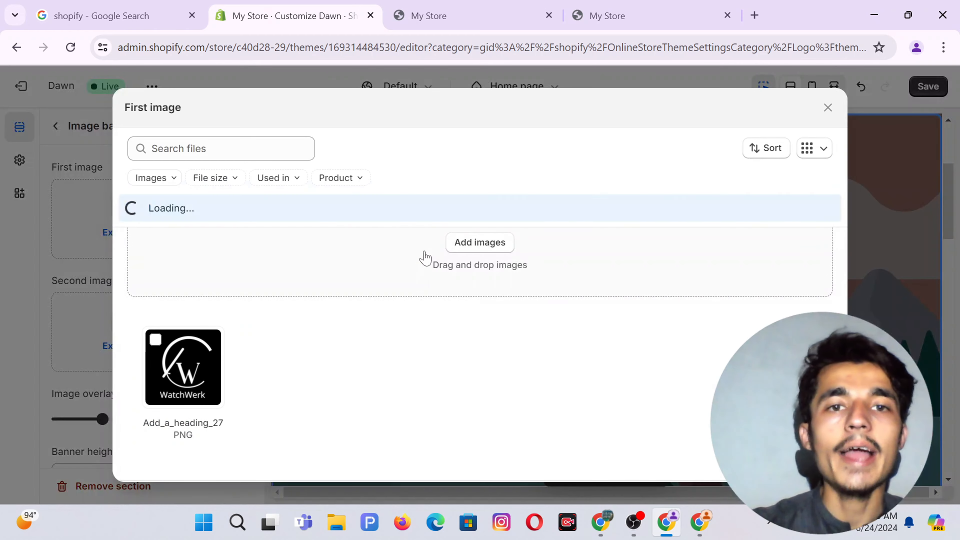
{"action": "left_click", "coordinate": [483, 241]}
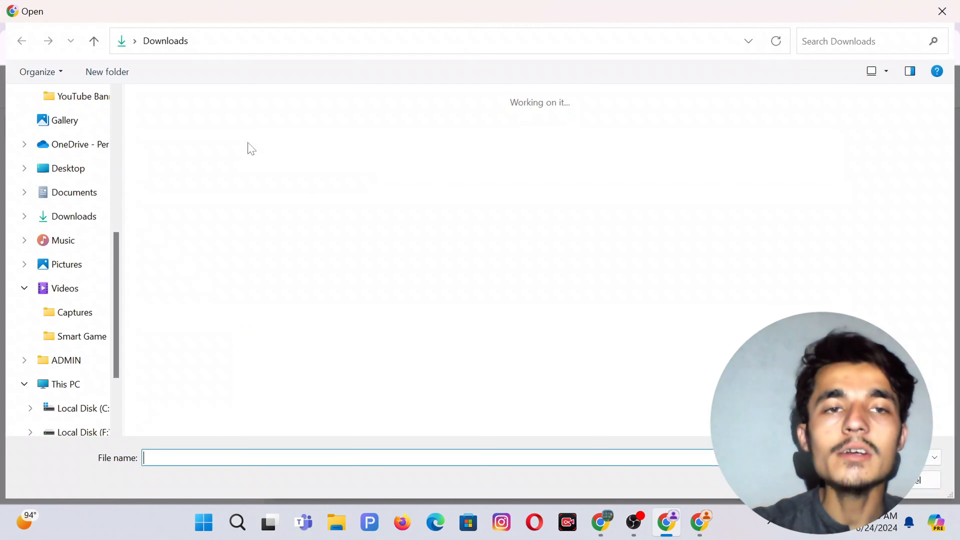
{"action": "double_click", "coordinate": [178, 155]}
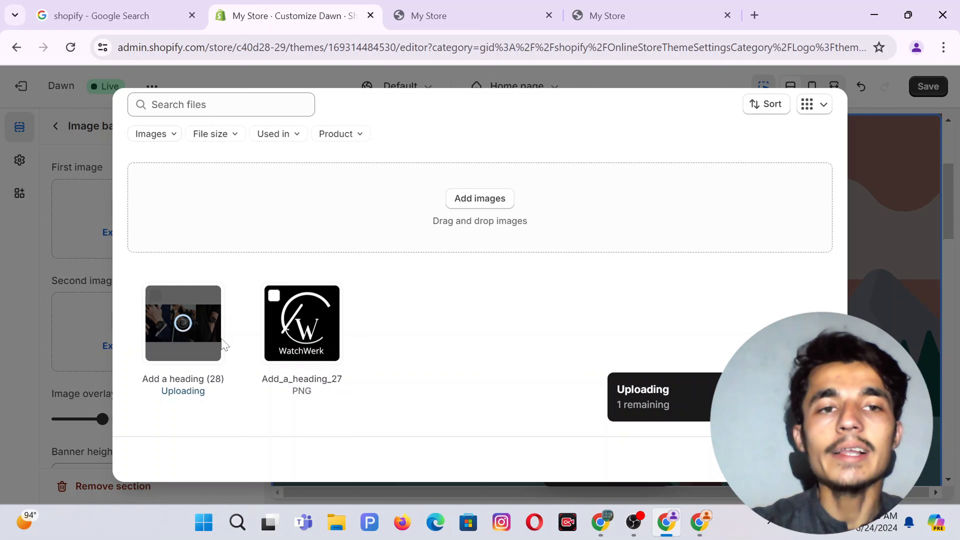
{"action": "left_click_drag", "start_coordinate": [214, 399], "coordinate": [159, 396]}
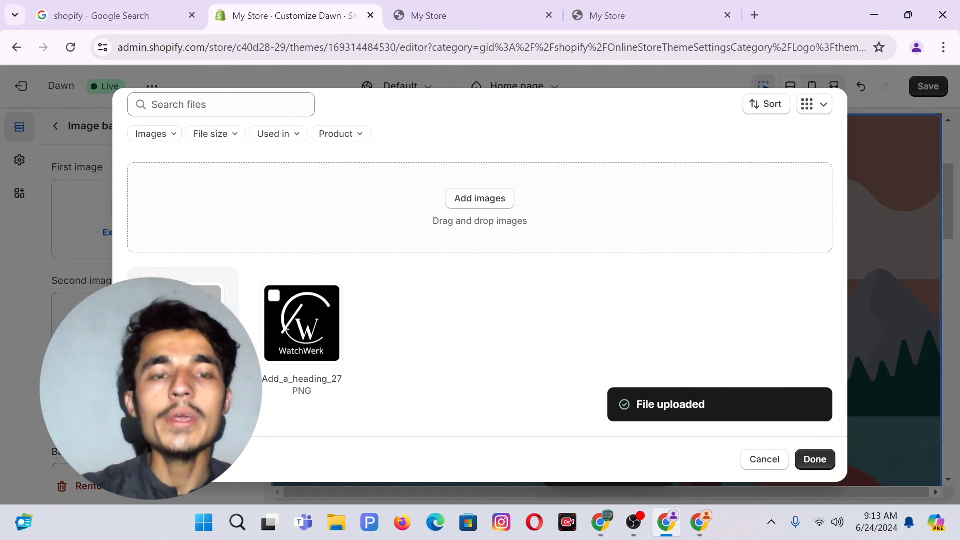
{"action": "left_click", "coordinate": [817, 459]}
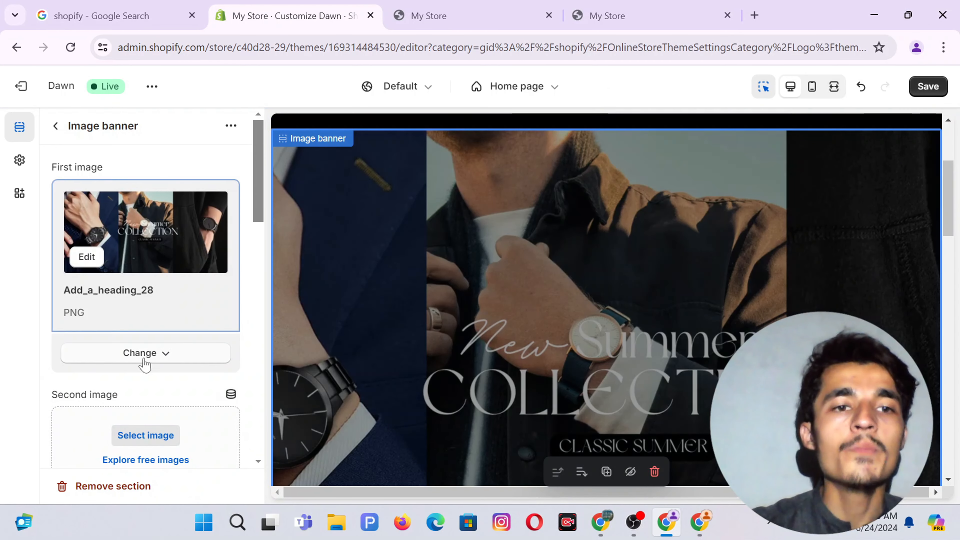
Set image overlay opacity to 0% and banner height to Adapt to first image.
{"action": "scroll", "coordinate": [143, 363], "scroll_direction": "down", "scroll_amount": 5}
{"action": "scroll", "coordinate": [143, 283], "scroll_direction": "up", "scroll_amount": 2}
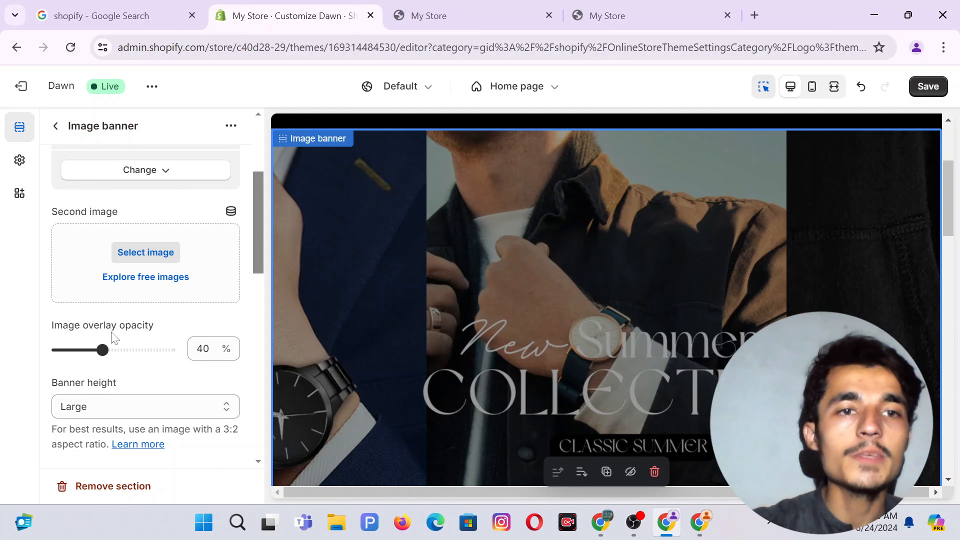
{"action": "scroll", "coordinate": [469, 309], "scroll_direction": "down", "scroll_amount": 3}
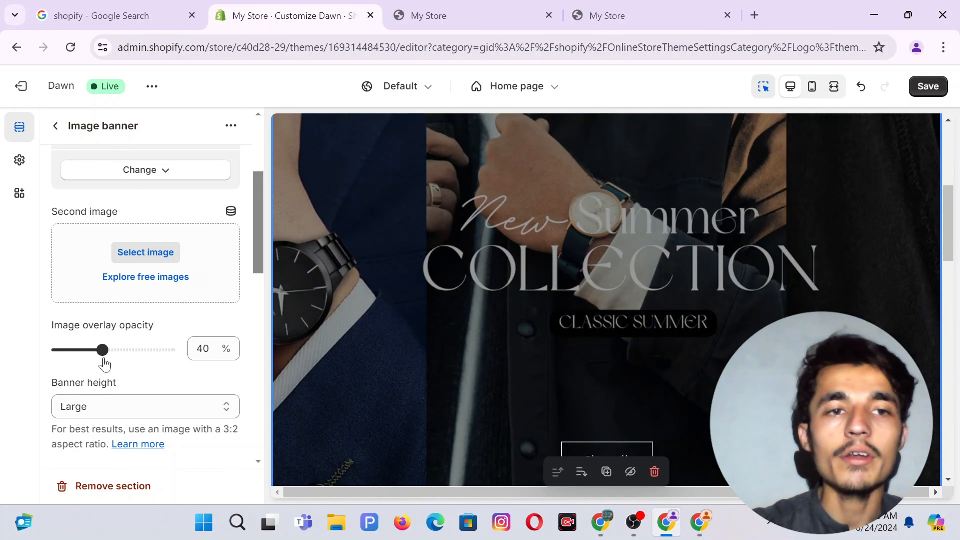
{"action": "left_click_drag", "start_coordinate": [102, 350], "coordinate": [11, 353]}
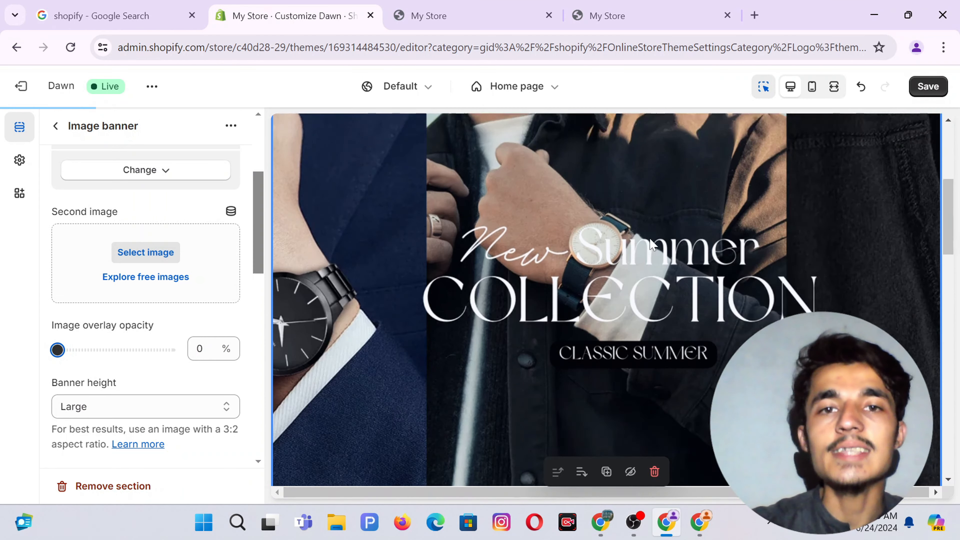
{"action": "scroll", "coordinate": [526, 256], "scroll_direction": "down", "scroll_amount": 3}
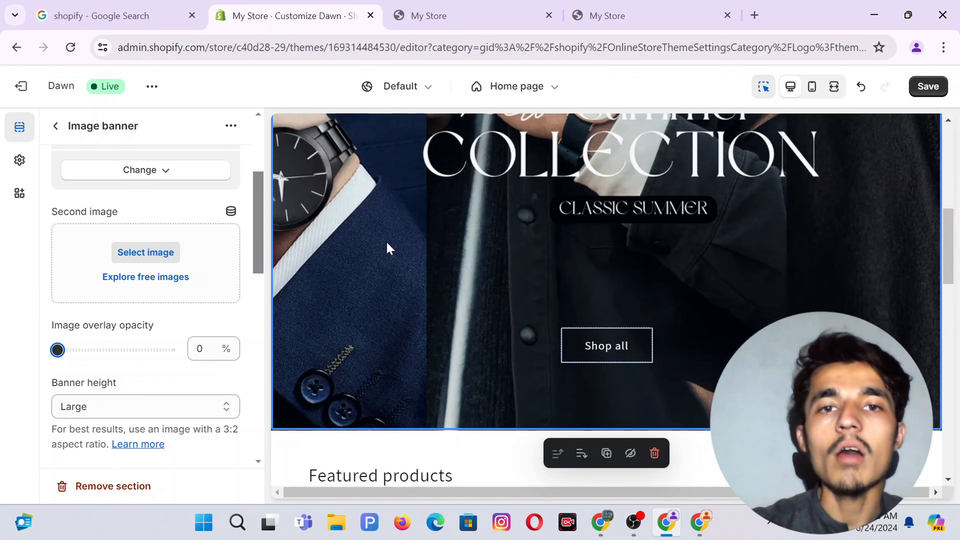
{"action": "scroll", "coordinate": [117, 373], "scroll_direction": "down", "scroll_amount": 3}
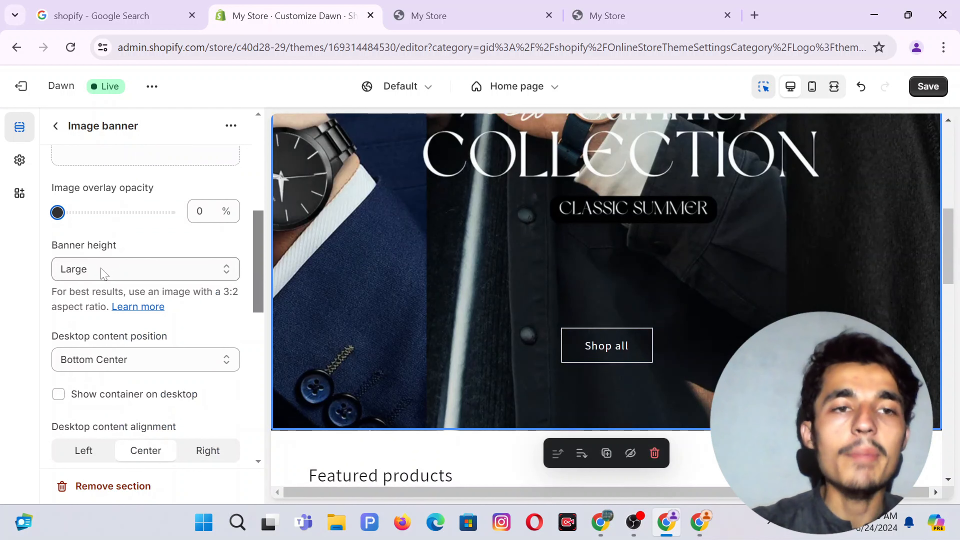
{"action": "left_click", "coordinate": [110, 270]}
{"action": "left_click", "coordinate": [121, 288]}
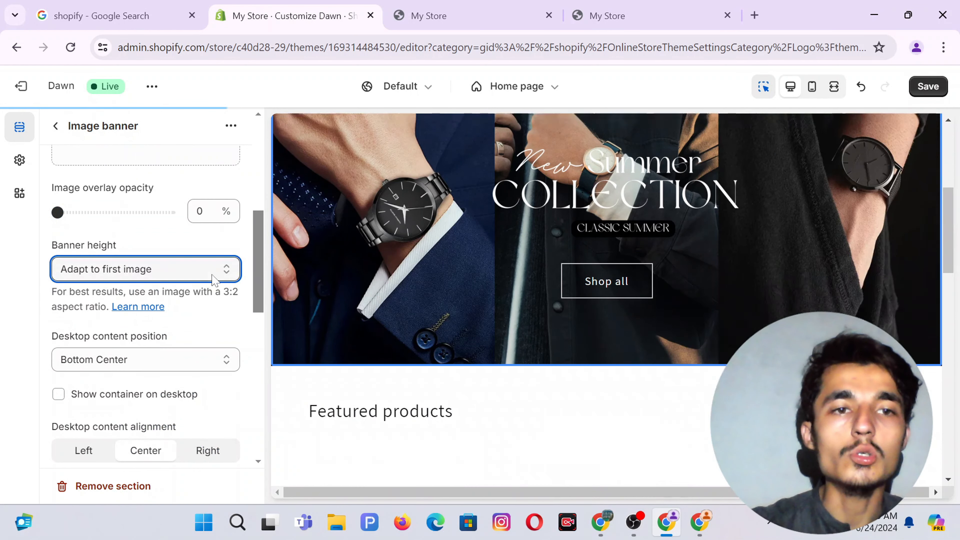
{"action": "scroll", "coordinate": [125, 307], "scroll_direction": "down", "scroll_amount": 2}
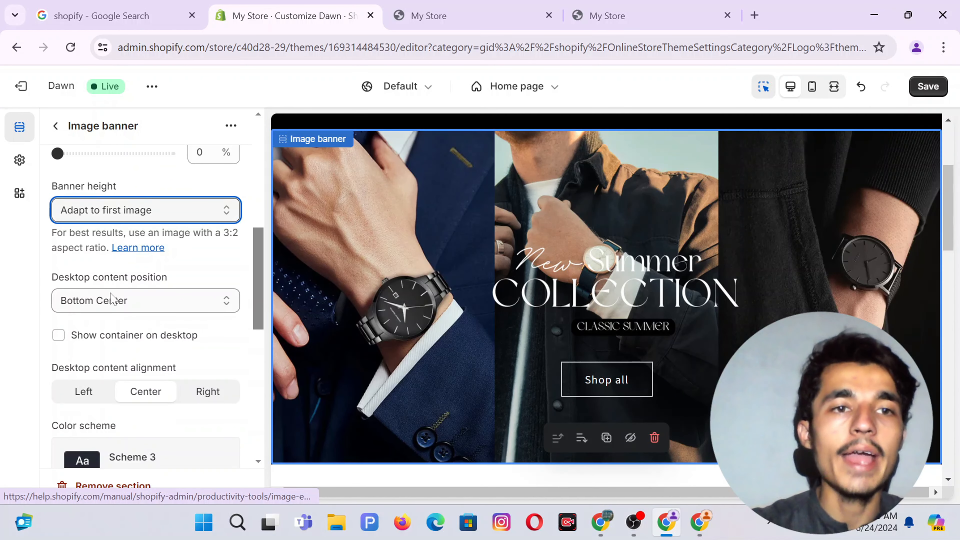
{"action": "scroll", "coordinate": [108, 293], "scroll_direction": "down", "scroll_amount": 3}
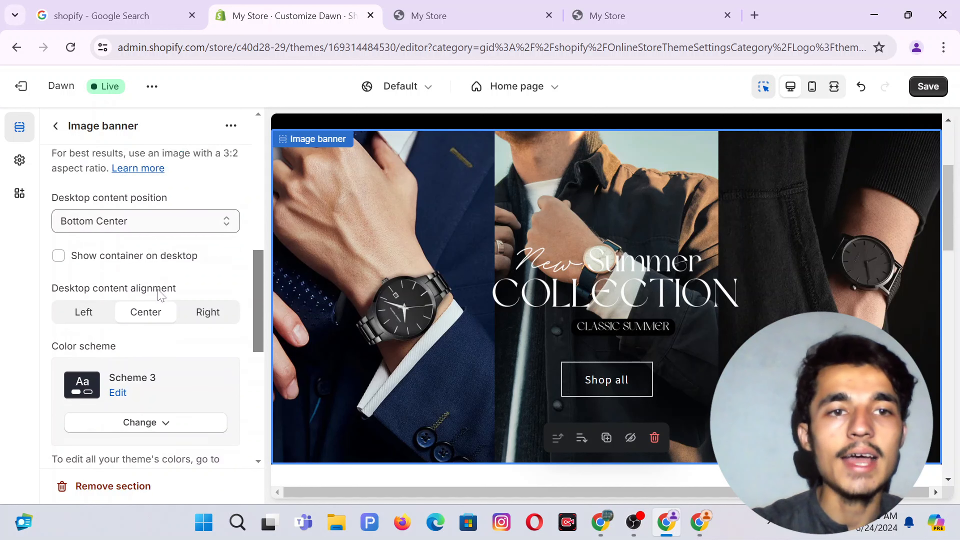
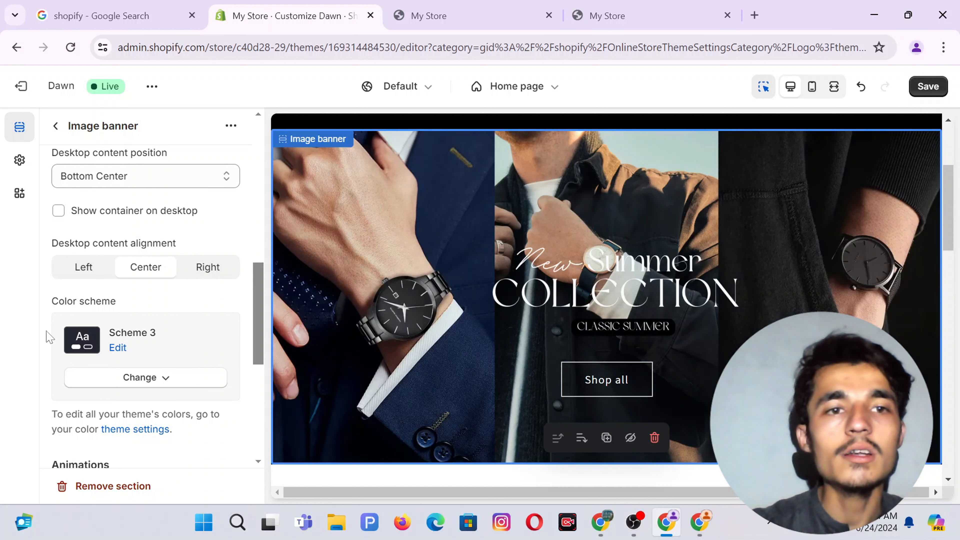
Leave the Image banner's Image behavior at None and go back to the Home page section list.
{"action": "scroll", "coordinate": [179, 330], "scroll_direction": "down", "scroll_amount": 3}
{"action": "scroll", "coordinate": [151, 303], "scroll_direction": "up", "scroll_amount": 3}
{"action": "left_click_drag", "start_coordinate": [116, 274], "coordinate": [66, 272]}
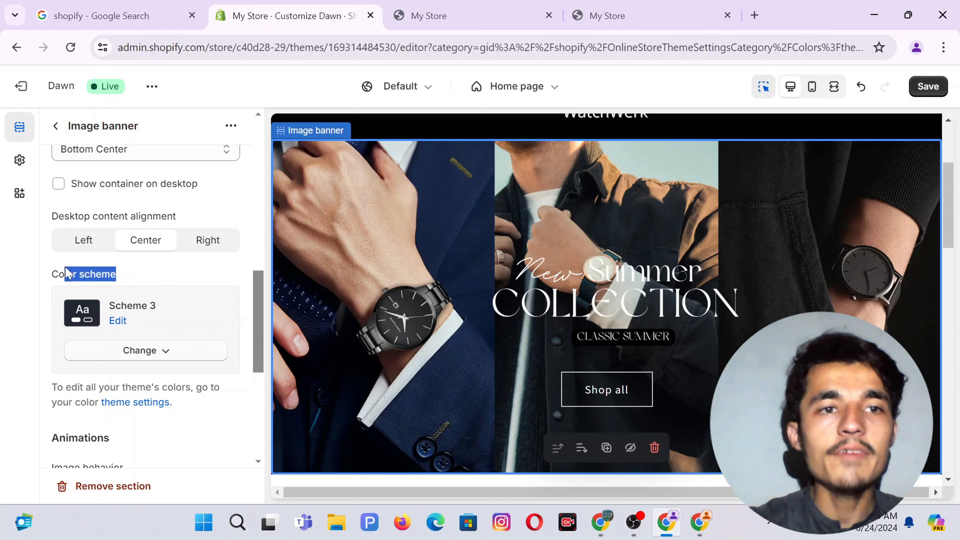
{"action": "scroll", "coordinate": [180, 272], "scroll_direction": "down", "scroll_amount": 2}
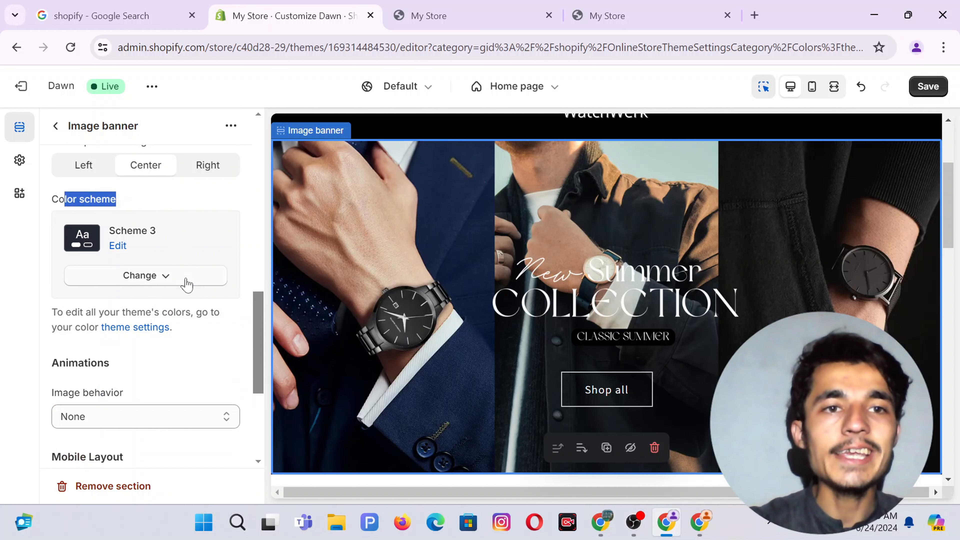
{"action": "scroll", "coordinate": [187, 284], "scroll_direction": "down", "scroll_amount": 4}
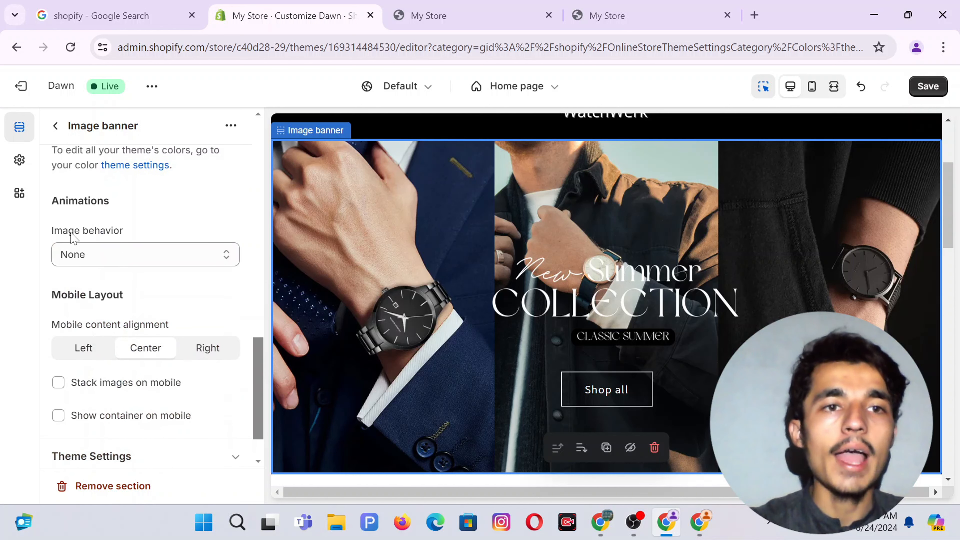
{"action": "left_click", "coordinate": [99, 244]}
{"action": "left_click", "coordinate": [103, 255]}
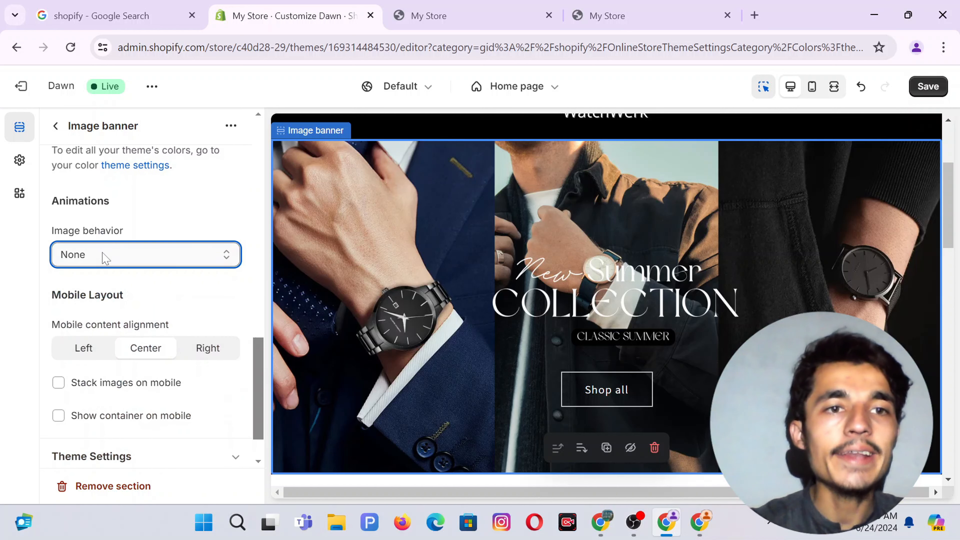
{"action": "scroll", "coordinate": [103, 338], "scroll_direction": "down", "scroll_amount": 1}
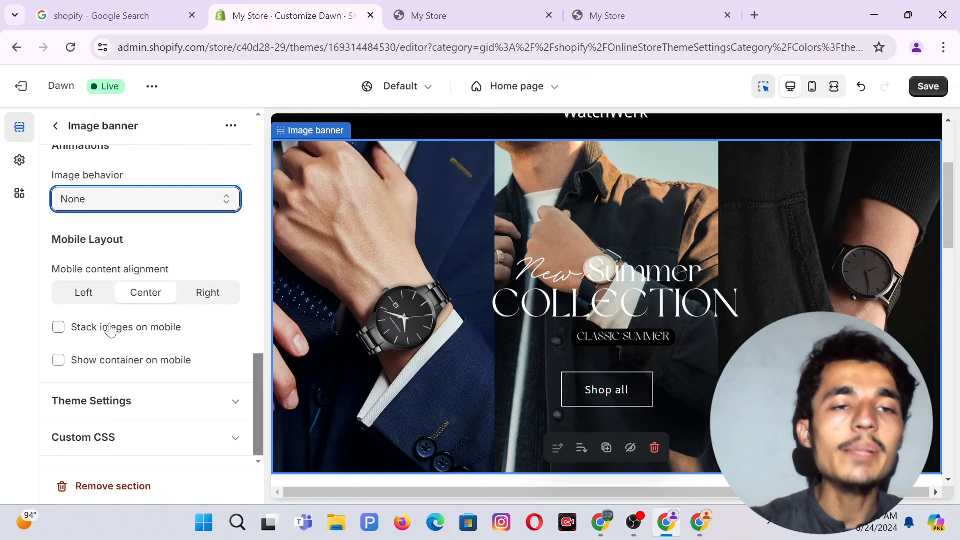
{"action": "scroll", "coordinate": [109, 329], "scroll_direction": "up", "scroll_amount": 10}
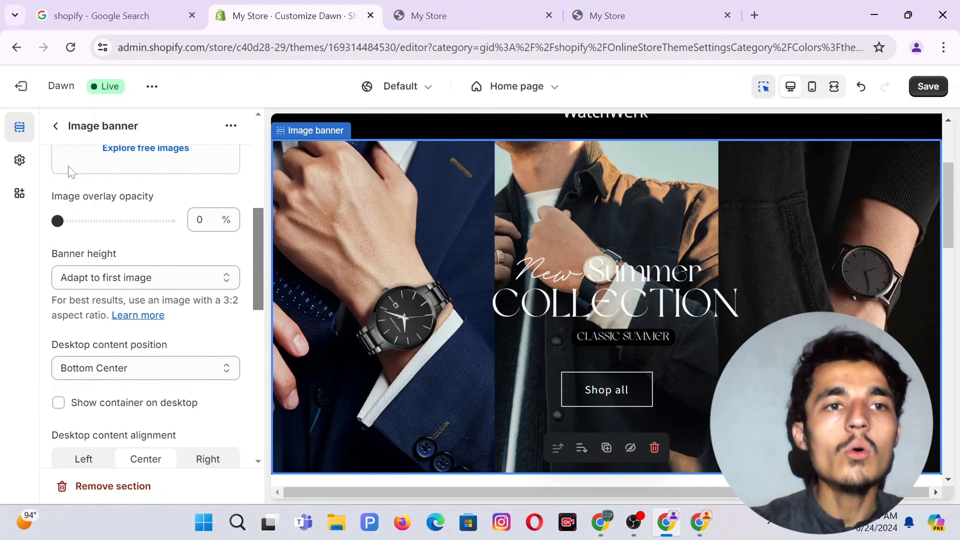
{"action": "left_click", "coordinate": [56, 127]}
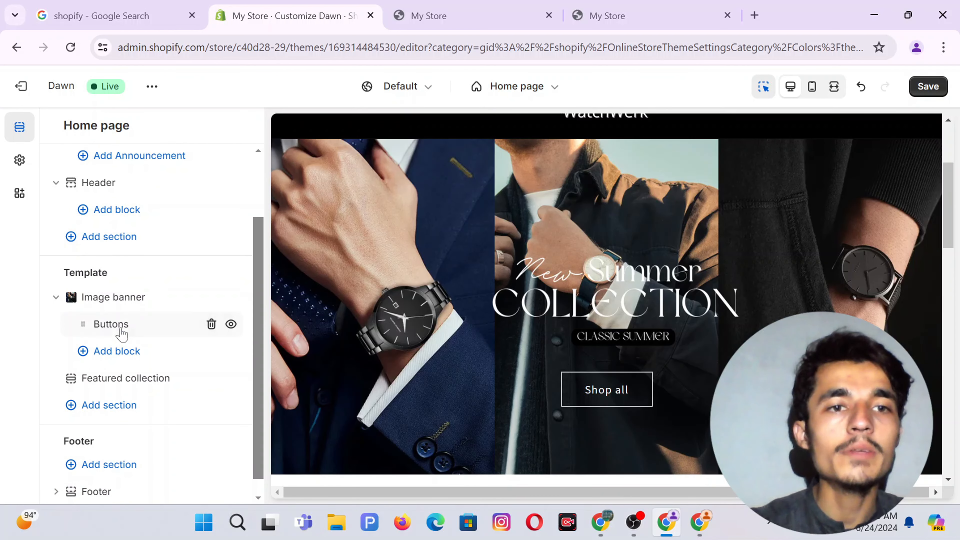
Change the first banner button label from 'Shop all' to 'SHOP NOW' and link it to All collections.
{"action": "left_click", "coordinate": [114, 329]}
{"action": "left_click_drag", "start_coordinate": [99, 191], "coordinate": [59, 192]}
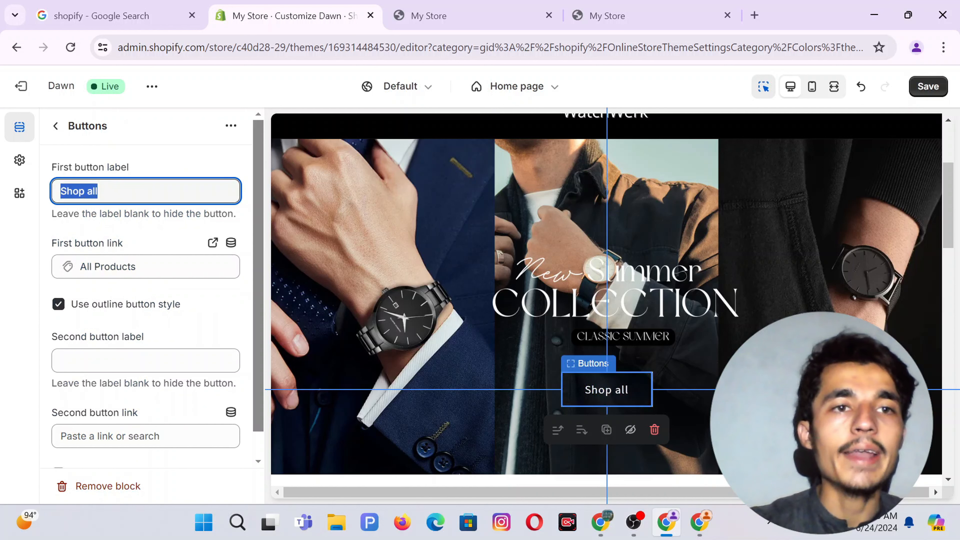
{"action": "type", "text": "SH"}
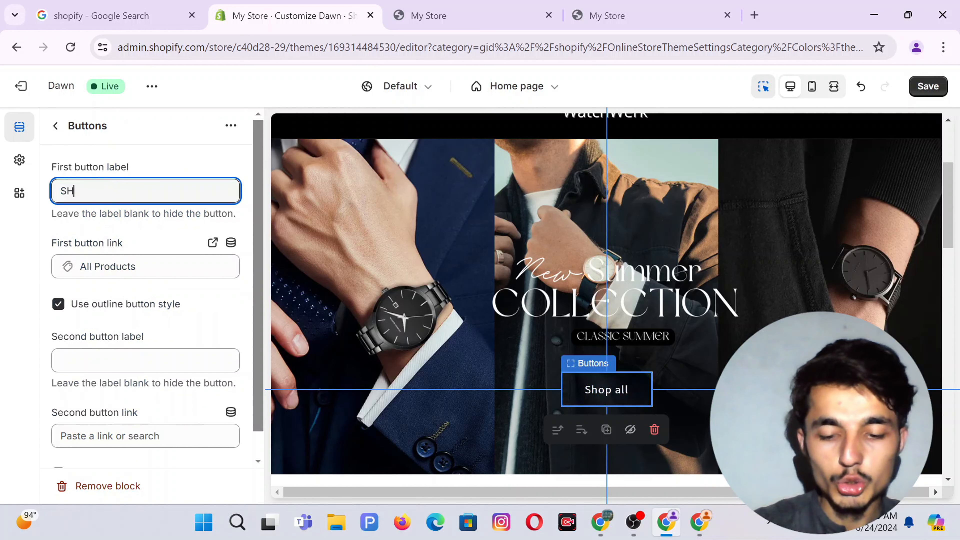
{"action": "type", "text": "OP NOW"}
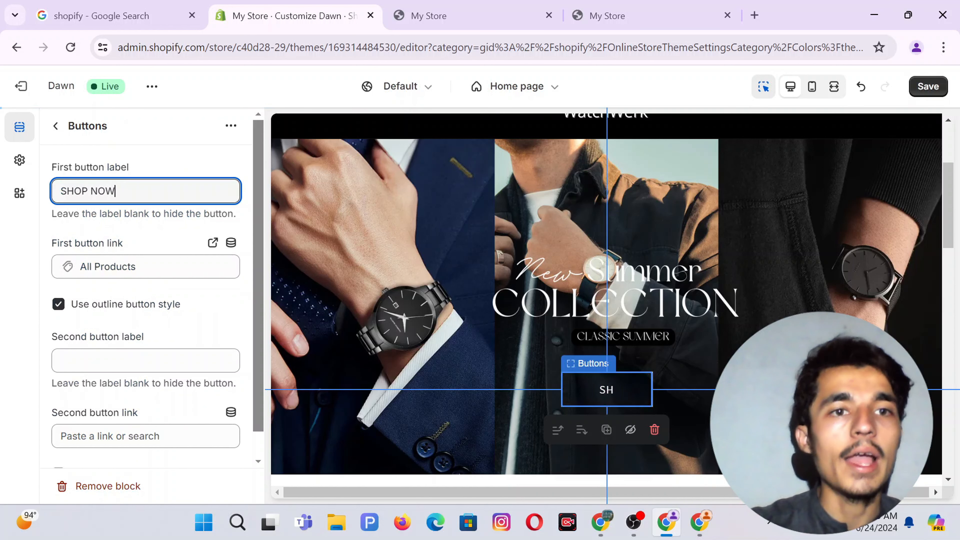
{"action": "left_click", "coordinate": [151, 267]}
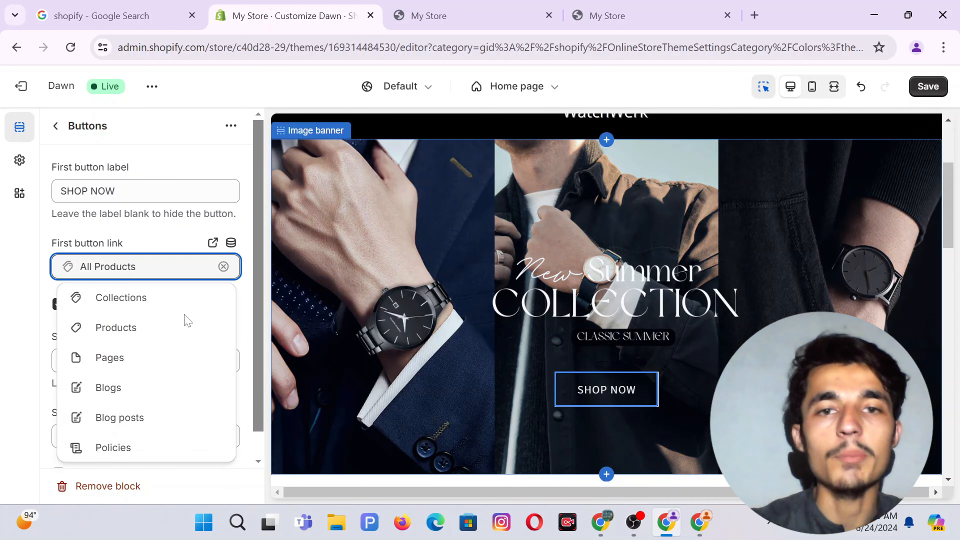
{"action": "left_click", "coordinate": [143, 305]}
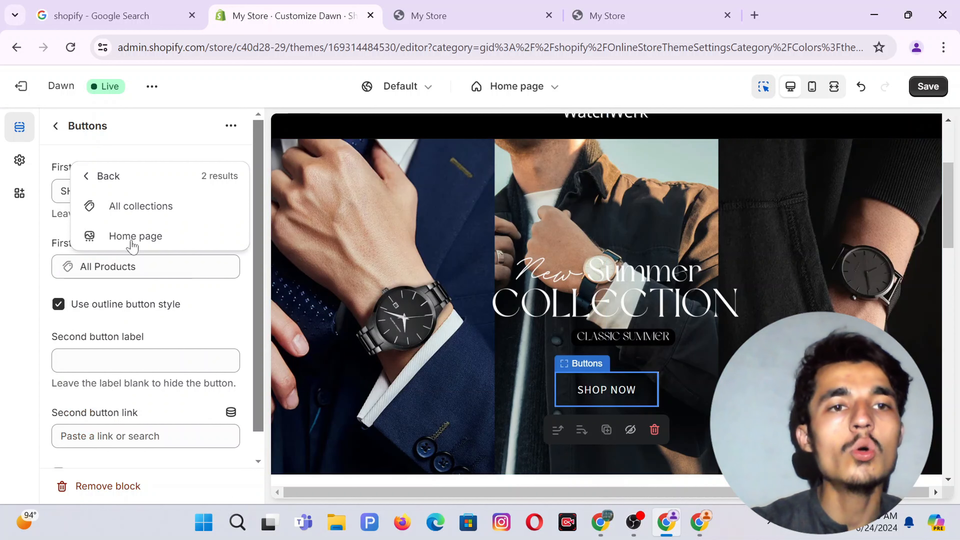
{"action": "left_click", "coordinate": [137, 208]}
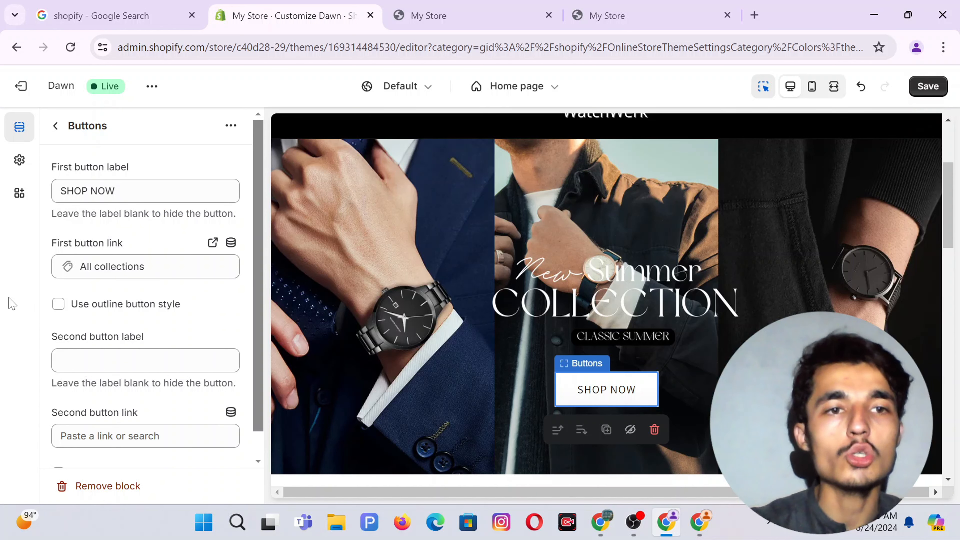
{"action": "scroll", "coordinate": [735, 307], "scroll_direction": "down", "scroll_amount": 2}
{"action": "scroll", "coordinate": [734, 308], "scroll_direction": "up", "scroll_amount": 3}
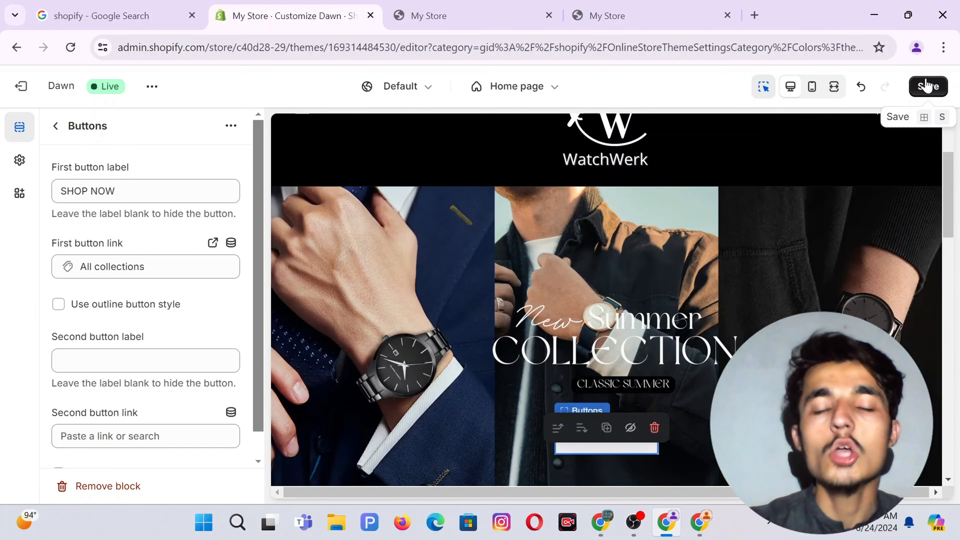
Save the theme changes and view the live storefront in a new tab.
{"action": "left_click", "coordinate": [928, 87]}
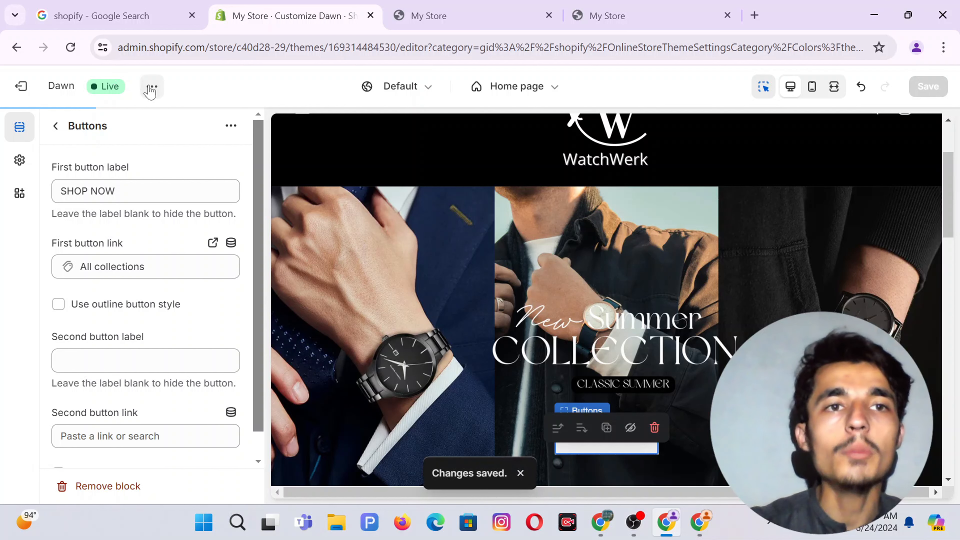
{"action": "left_click", "coordinate": [151, 88]}
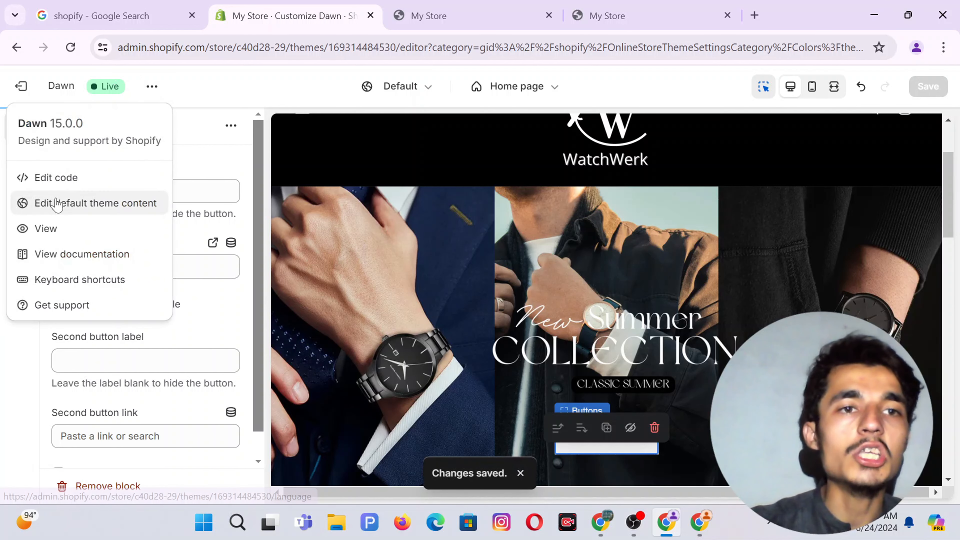
{"action": "left_click", "coordinate": [49, 228]}
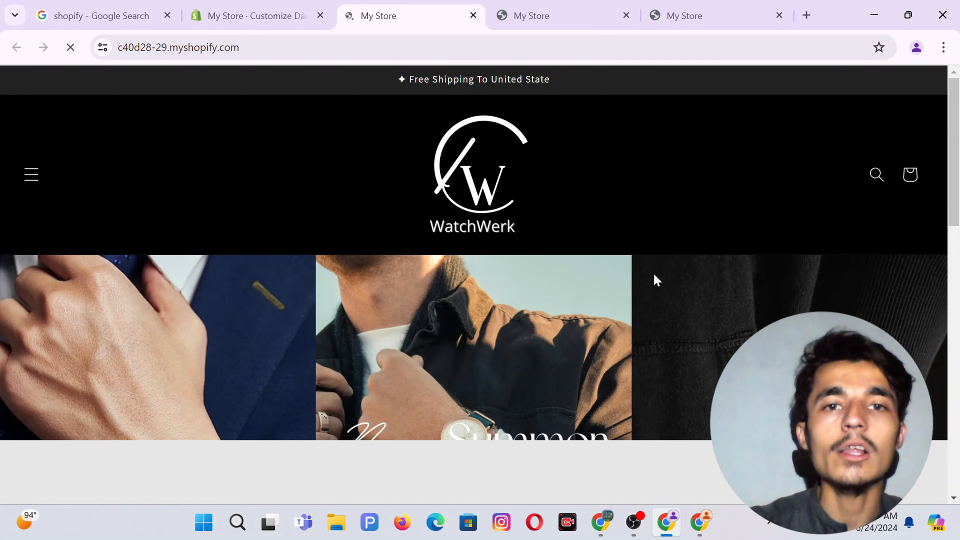
Scroll the WatchWerk storefront to check the solid SHOP NOW banner button.
{"action": "scroll", "coordinate": [654, 281], "scroll_direction": "down", "scroll_amount": 1}
{"action": "scroll", "coordinate": [654, 280], "scroll_direction": "up", "scroll_amount": 1}
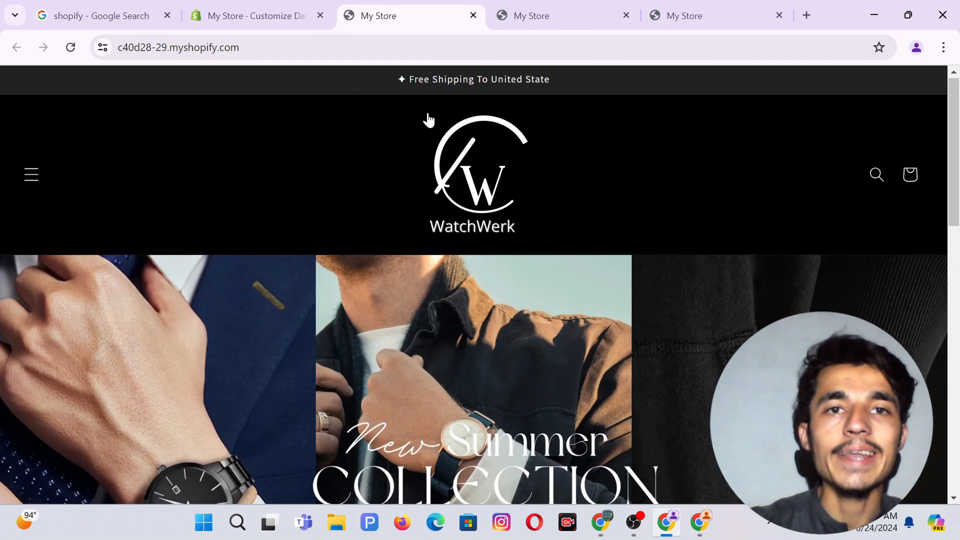
{"action": "scroll", "coordinate": [429, 120], "scroll_direction": "down", "scroll_amount": 5}
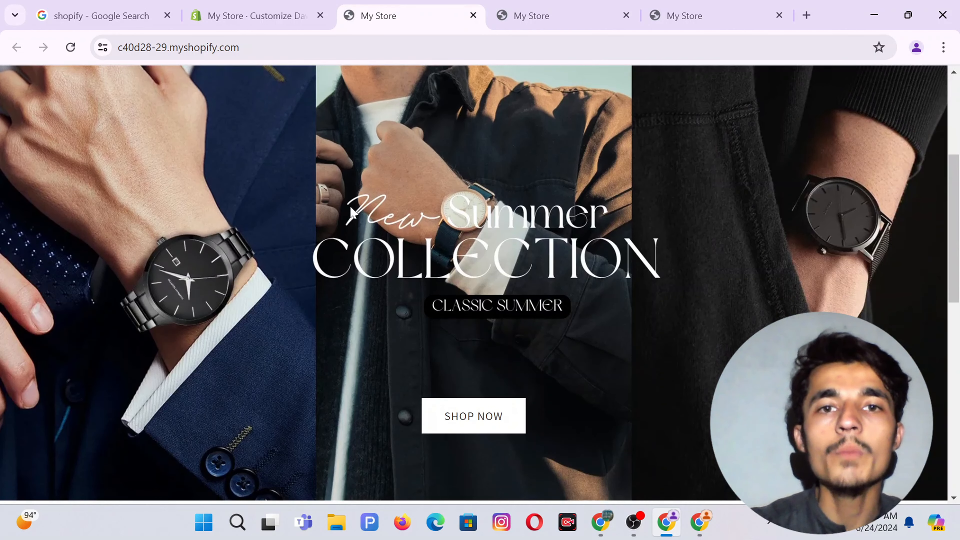
{"action": "scroll", "coordinate": [534, 253], "scroll_direction": "down", "scroll_amount": 5}
{"action": "scroll", "coordinate": [536, 261], "scroll_direction": "up", "scroll_amount": 3}
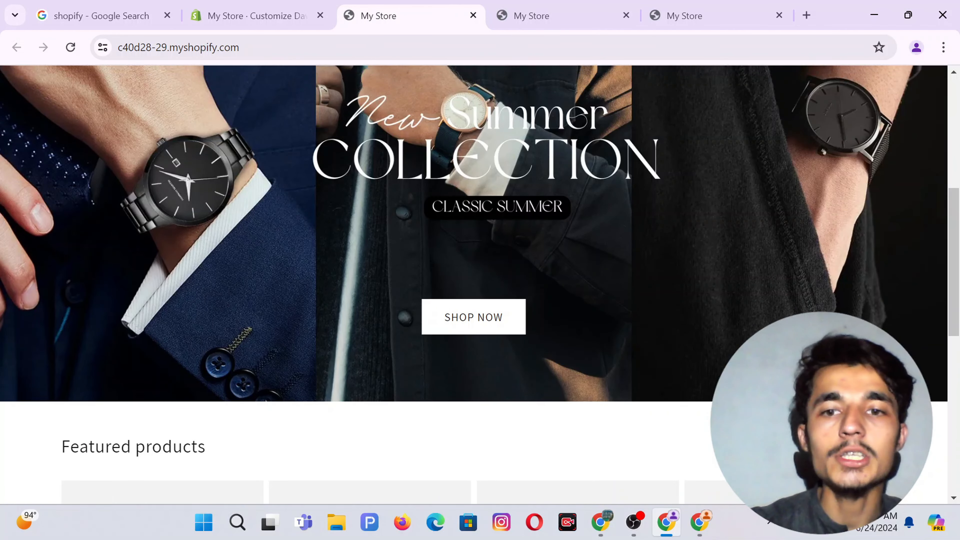
{"action": "left_click", "coordinate": [701, 524]}
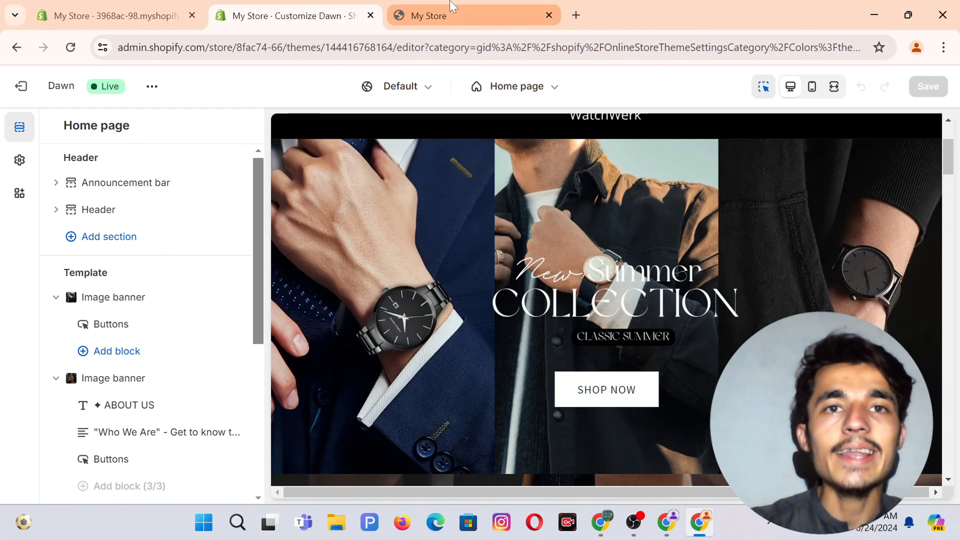
Scroll the other store's storefront down to the ABOUT US section, then bring up Canva.
{"action": "left_click", "coordinate": [454, 13]}
{"action": "scroll", "coordinate": [455, 229], "scroll_direction": "down", "scroll_amount": 10}
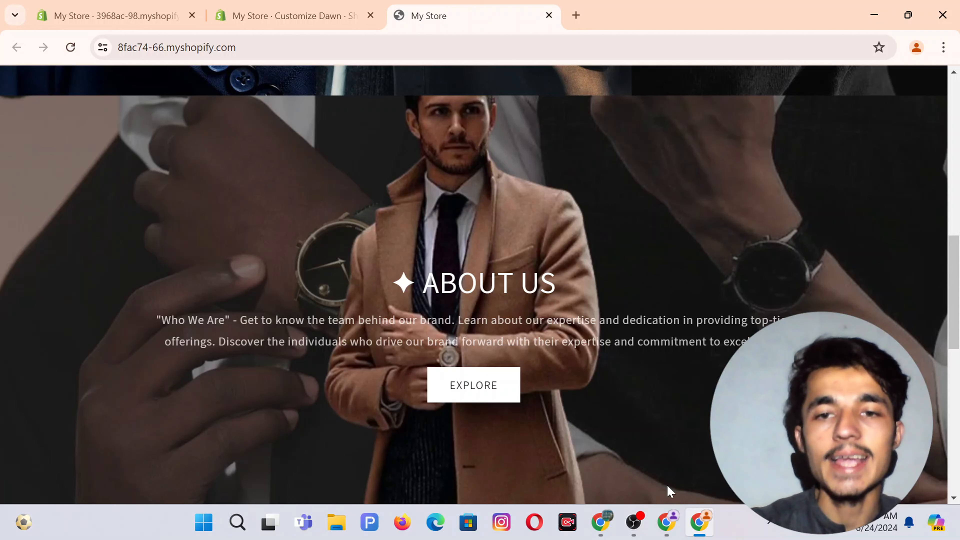
{"action": "left_click", "coordinate": [601, 524]}
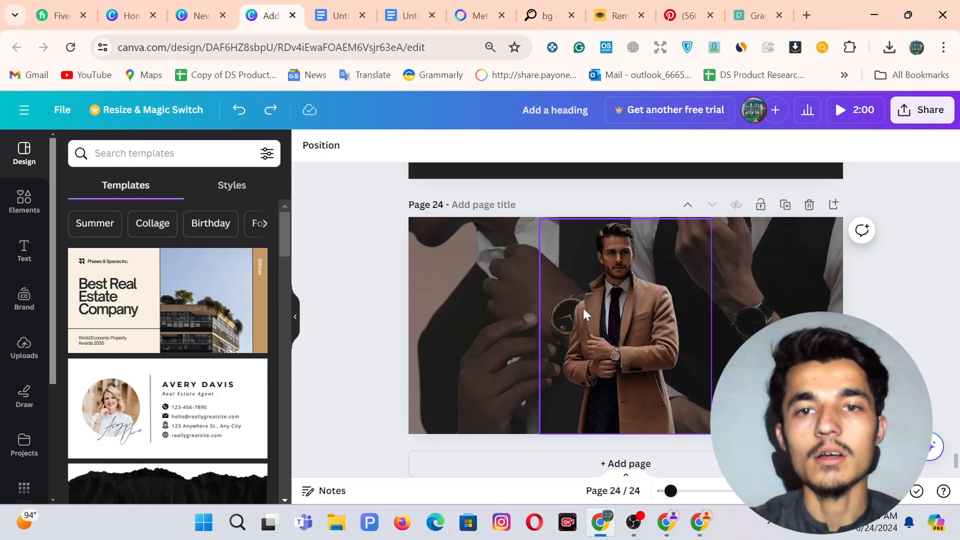
Add a blank page 2 to the Summer Collection design with a two-column grid, spacing 30.
{"action": "key", "text": "ctrl+shift+Tab"}
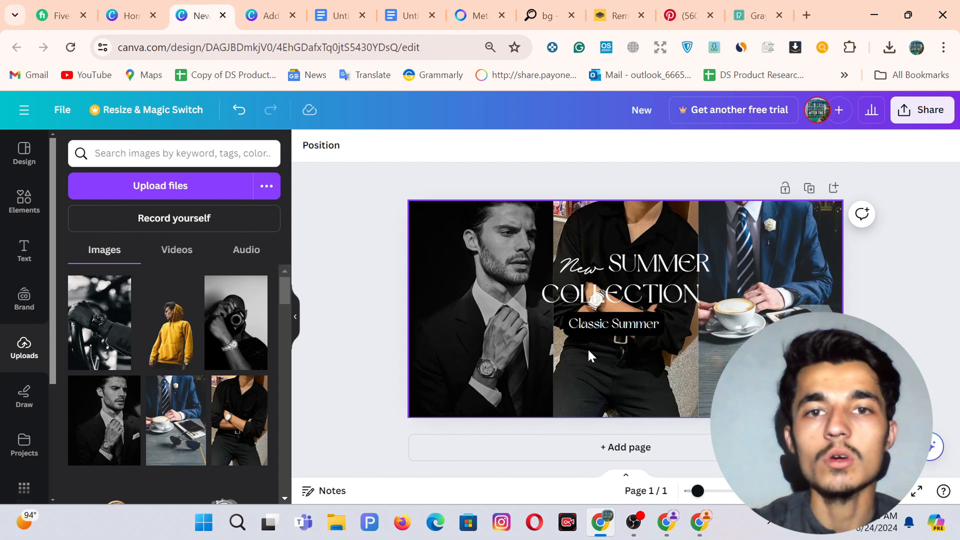
{"action": "left_click", "coordinate": [664, 462]}
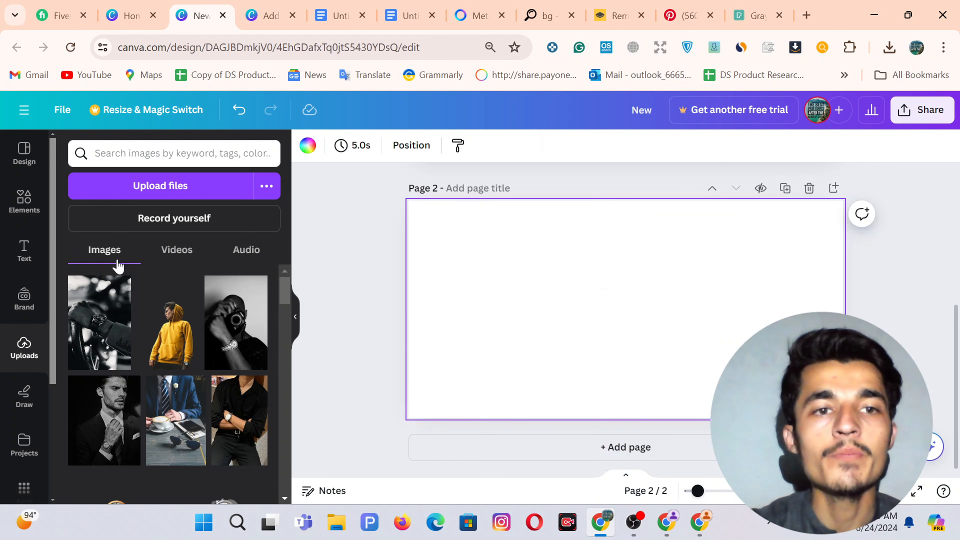
{"action": "left_click", "coordinate": [24, 197]}
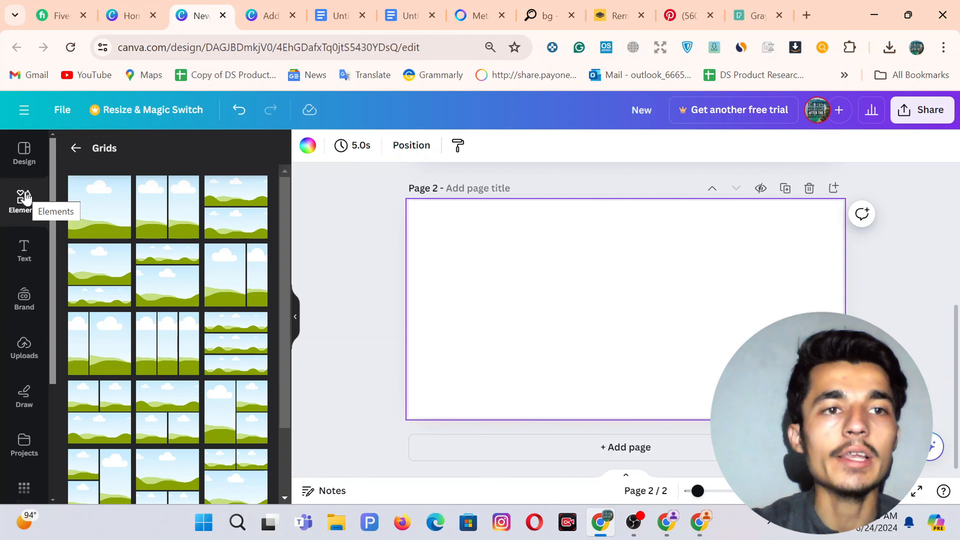
{"action": "left_click", "coordinate": [154, 211]}
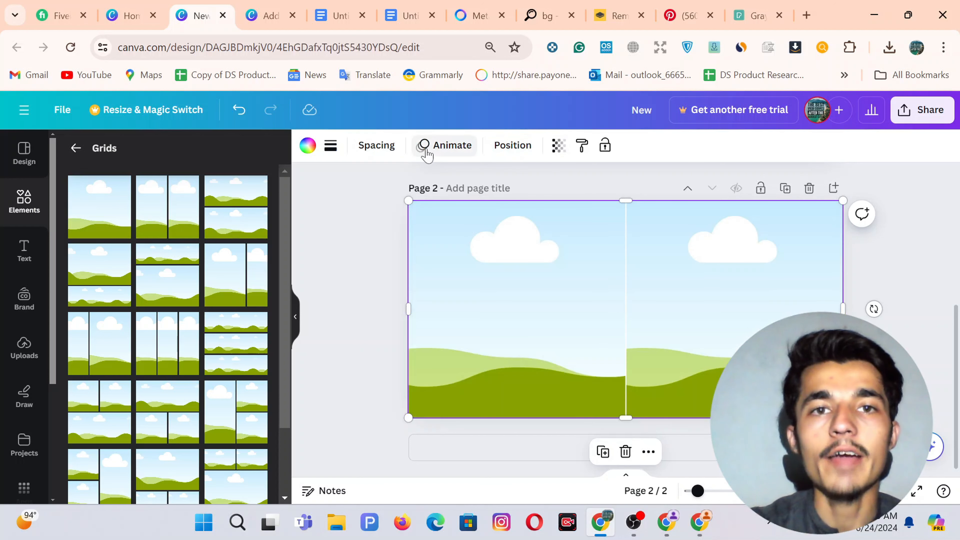
{"action": "left_click", "coordinate": [387, 148]}
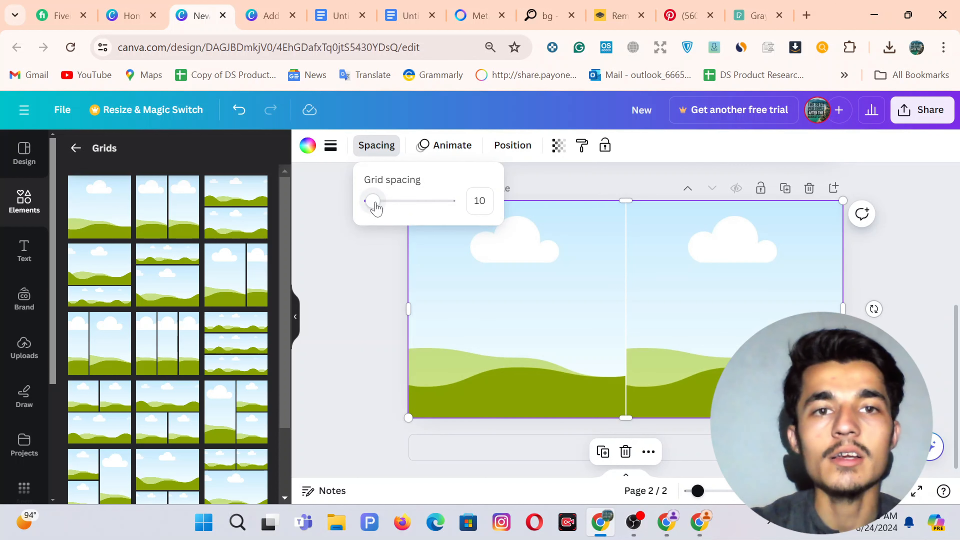
{"action": "left_click_drag", "start_coordinate": [376, 206], "coordinate": [393, 211]}
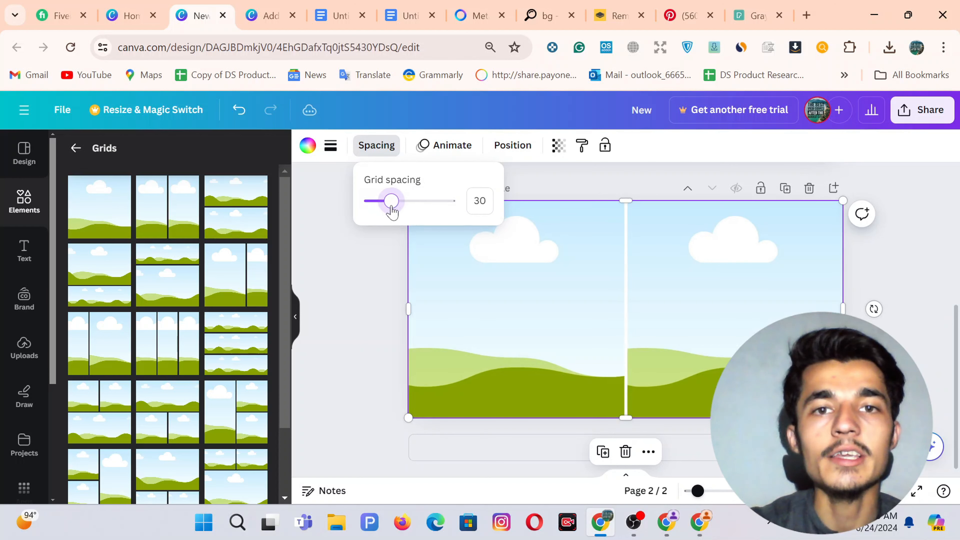
{"action": "left_click", "coordinate": [375, 322]}
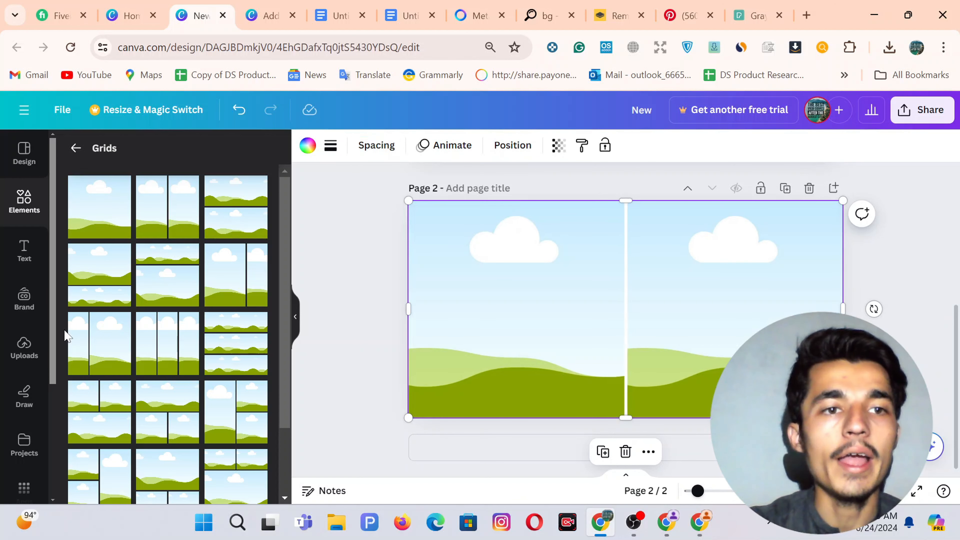
Place the camera photo in the left grid cell and the steering-wheel watch photo in the right.
{"action": "left_click", "coordinate": [23, 346]}
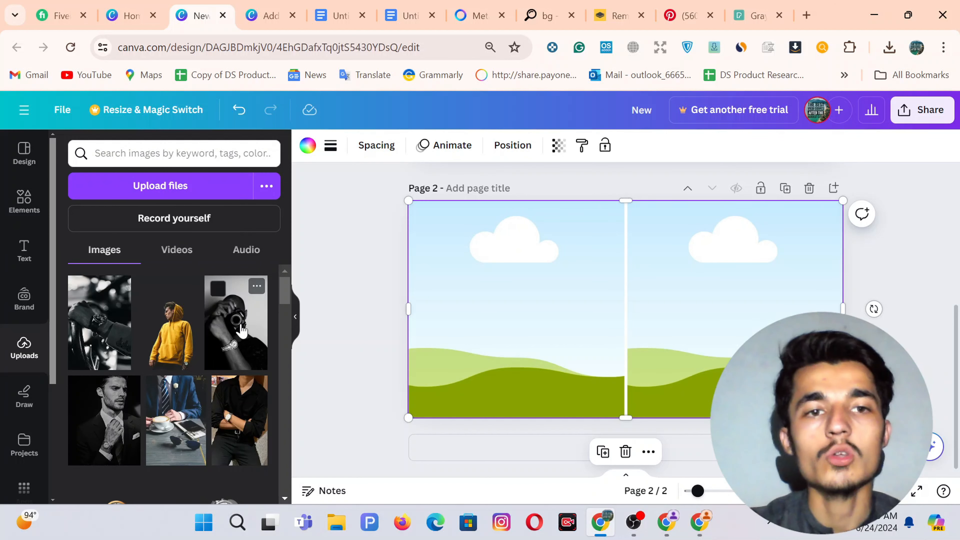
{"action": "left_click_drag", "start_coordinate": [241, 330], "coordinate": [478, 312]}
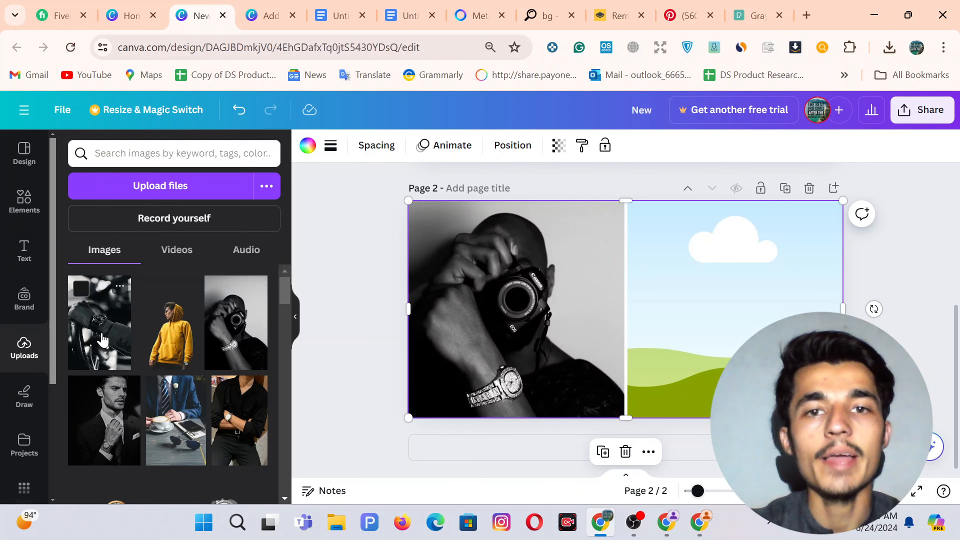
{"action": "left_click_drag", "start_coordinate": [102, 339], "coordinate": [720, 312]}
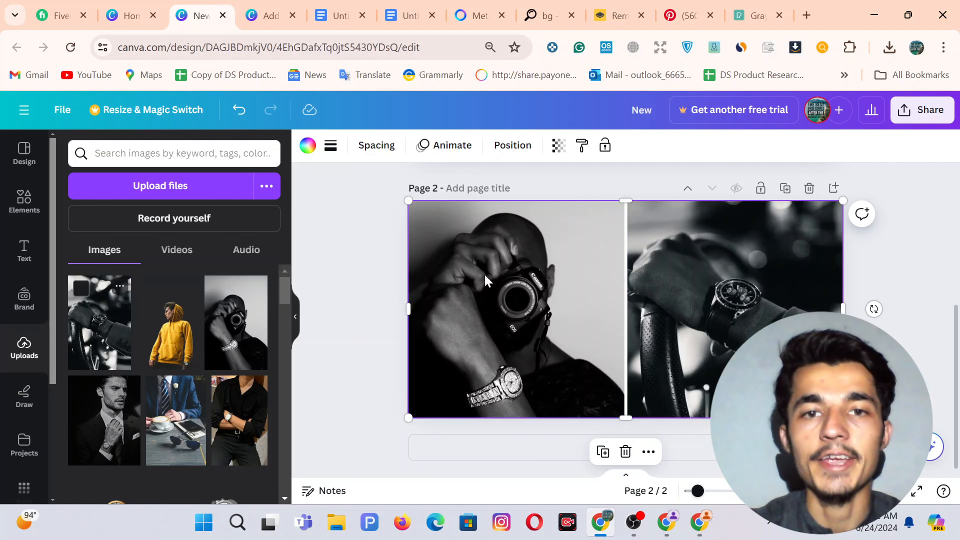
{"action": "left_click", "coordinate": [327, 266]}
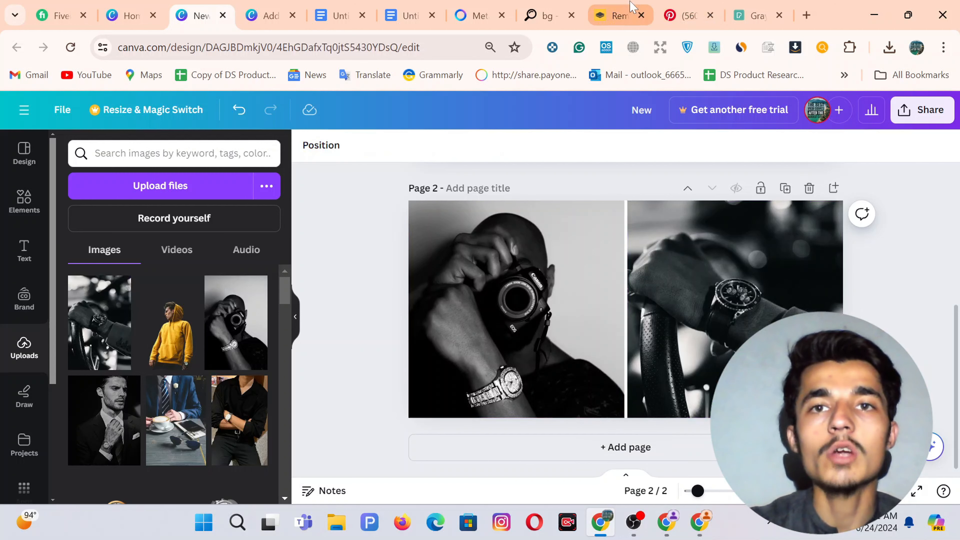
Check the background-free yellow hoodie on remove.bg and the Pexels watch photo, then return to Canva.
{"action": "left_click", "coordinate": [620, 15]}
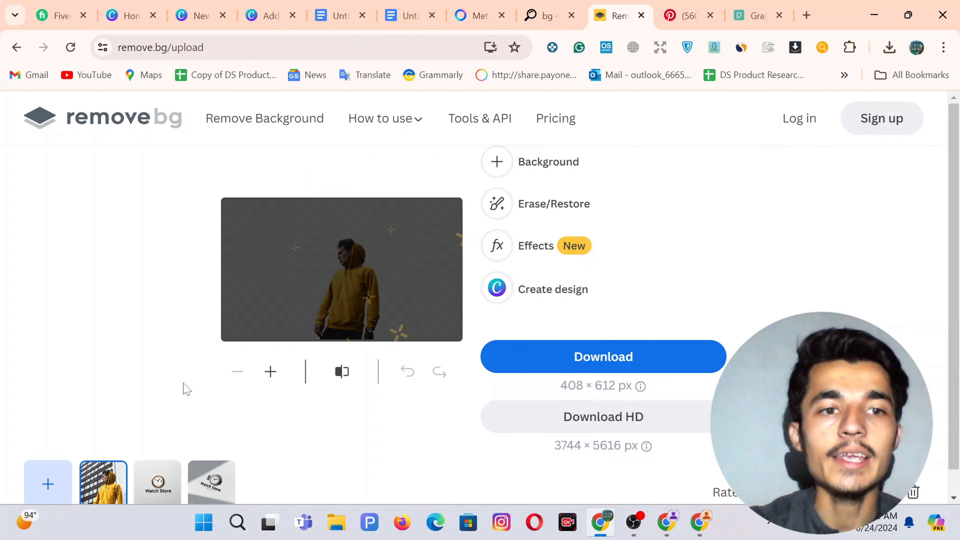
{"action": "scroll", "coordinate": [183, 388], "scroll_direction": "down", "scroll_amount": 1}
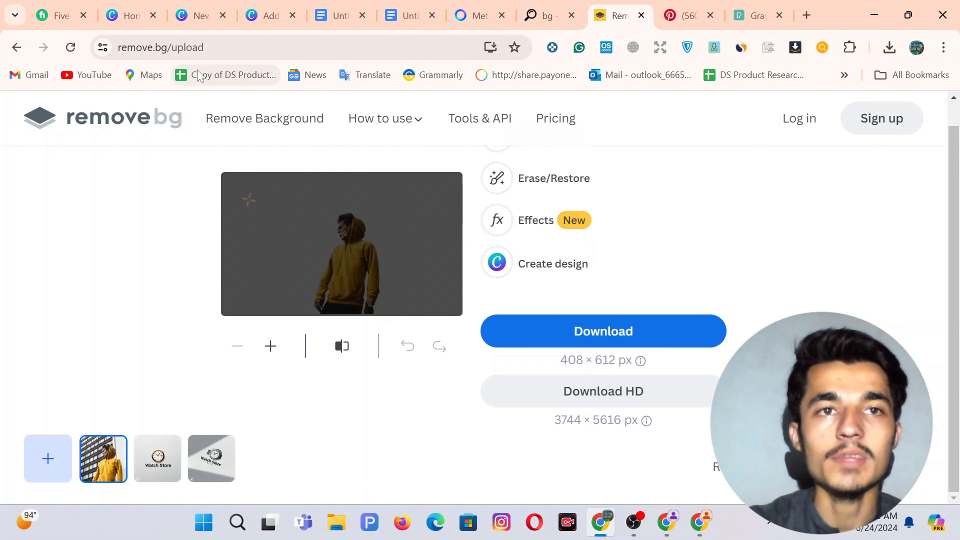
{"action": "left_click", "coordinate": [753, 15]}
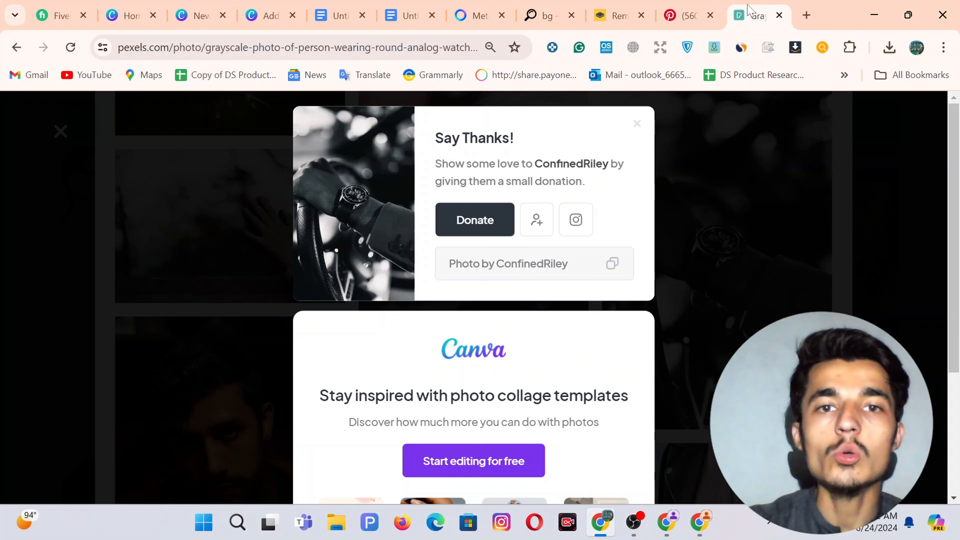
{"action": "left_click", "coordinate": [637, 124]}
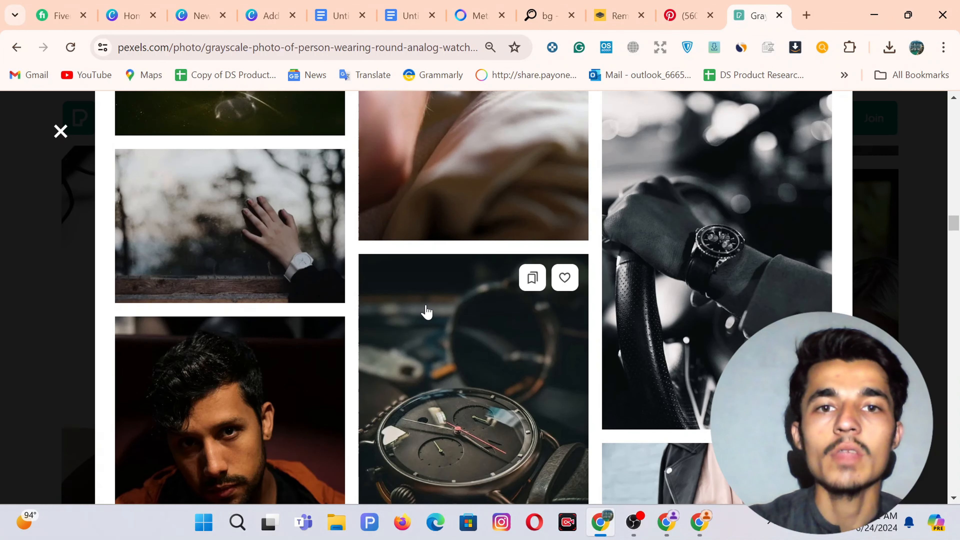
{"action": "scroll", "coordinate": [426, 311], "scroll_direction": "down", "scroll_amount": 5}
{"action": "scroll", "coordinate": [427, 311], "scroll_direction": "down", "scroll_amount": 5}
{"action": "left_click_drag", "start_coordinate": [200, 15], "coordinate": [235, 8]}
Add the yellow-hoodie cutout, enlarge it, and centre it over the two-photo grid.
{"action": "left_click", "coordinate": [166, 331]}
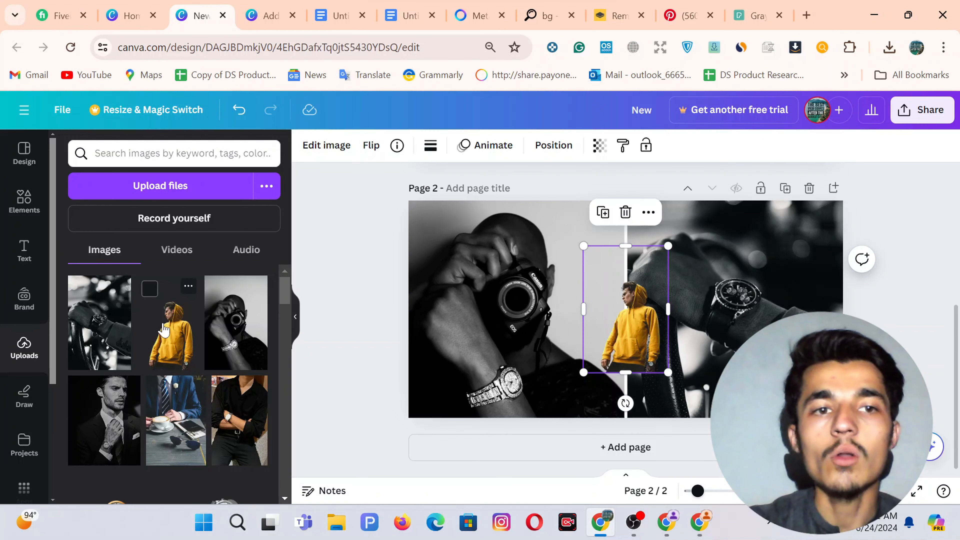
{"action": "left_click_drag", "start_coordinate": [634, 310], "coordinate": [627, 352]}
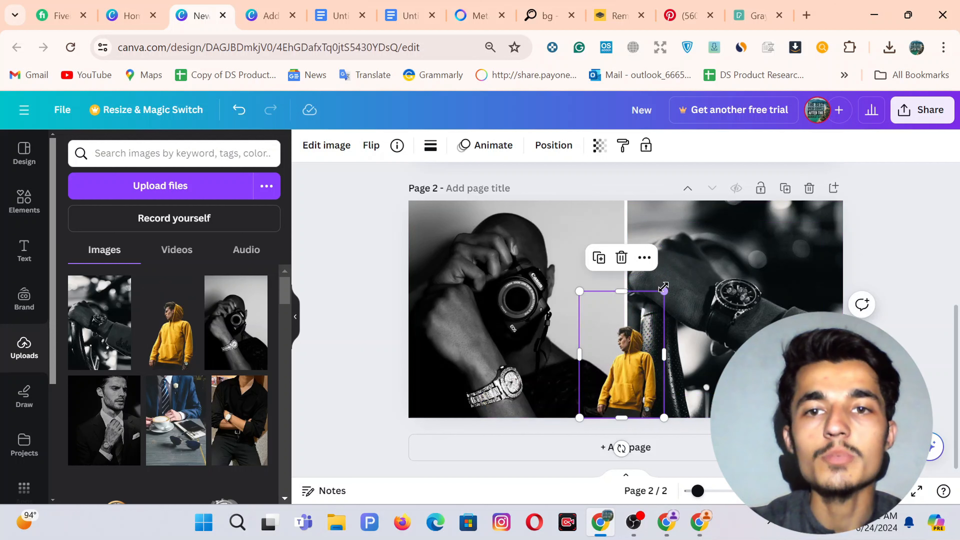
{"action": "left_click_drag", "start_coordinate": [665, 291], "coordinate": [724, 105]}
{"action": "left_click_drag", "start_coordinate": [679, 308], "coordinate": [626, 324]}
{"action": "left_click", "coordinate": [365, 276]}
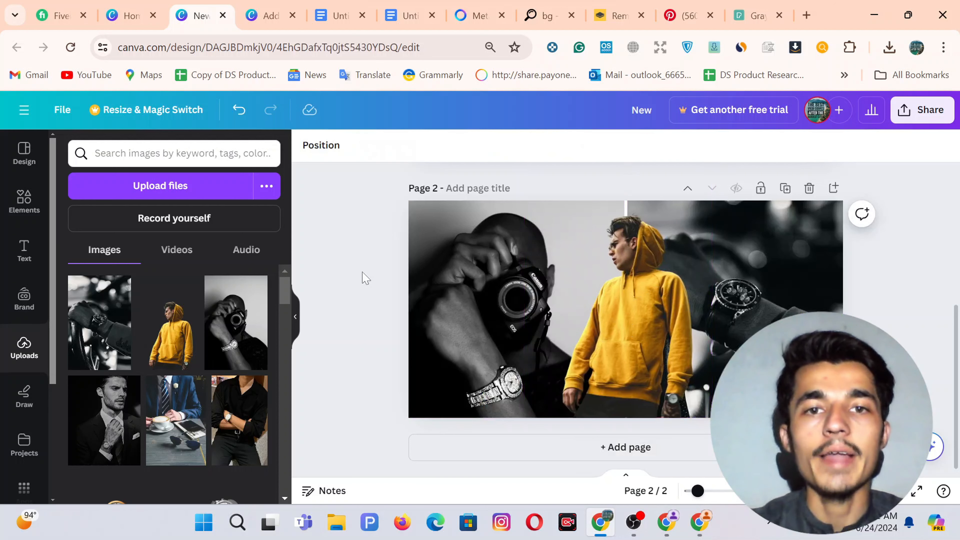
Fade the left camera photo to about 80 transparency.
{"action": "left_click", "coordinate": [466, 285]}
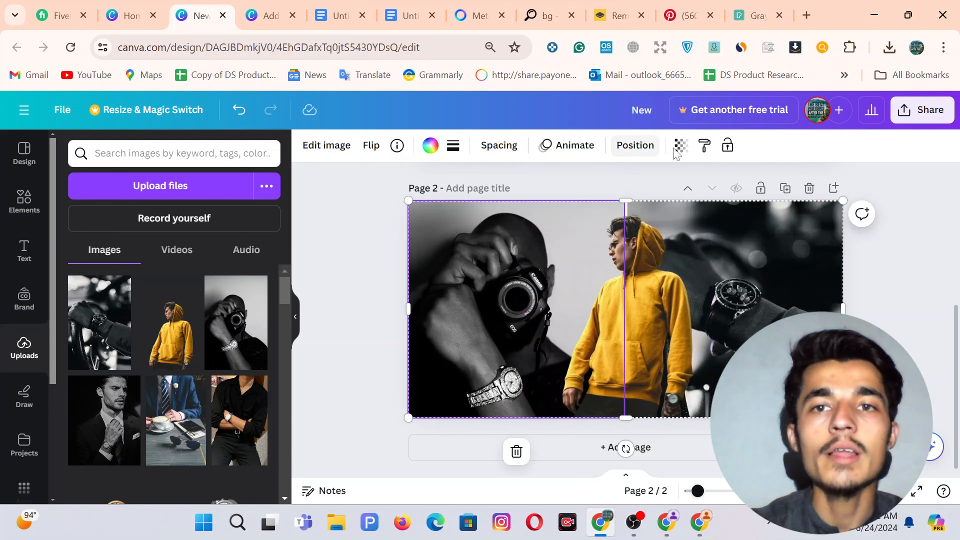
{"action": "left_click", "coordinate": [681, 146]}
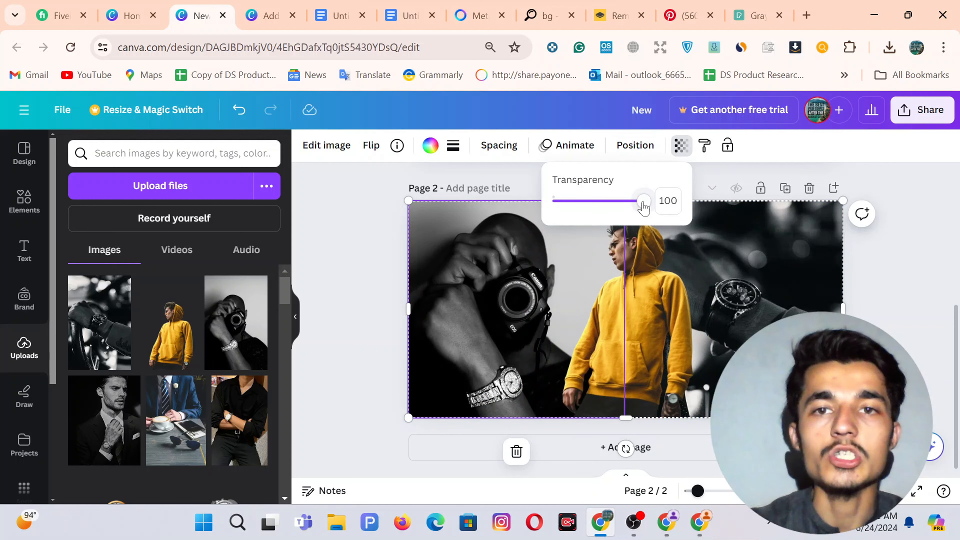
{"action": "left_click_drag", "start_coordinate": [643, 202], "coordinate": [627, 208]}
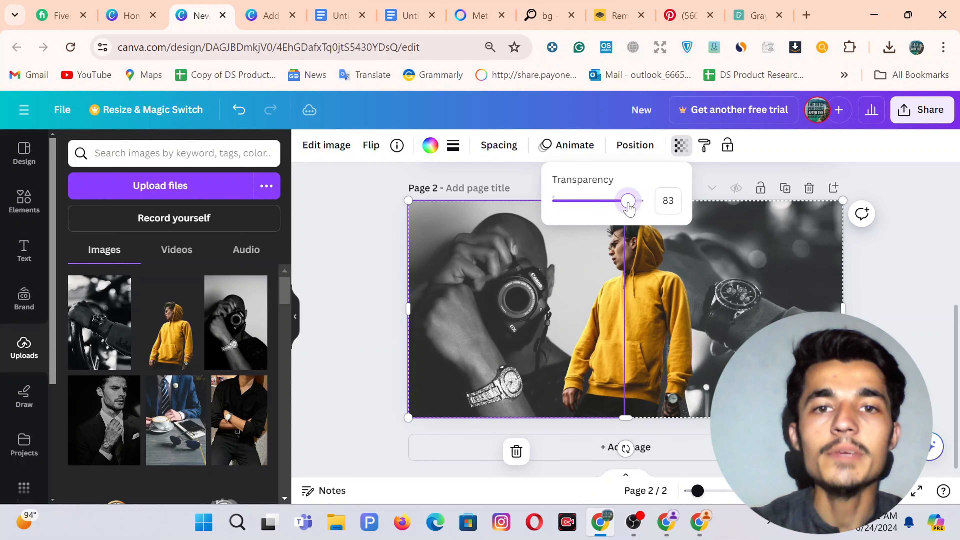
{"action": "left_click", "coordinate": [353, 269]}
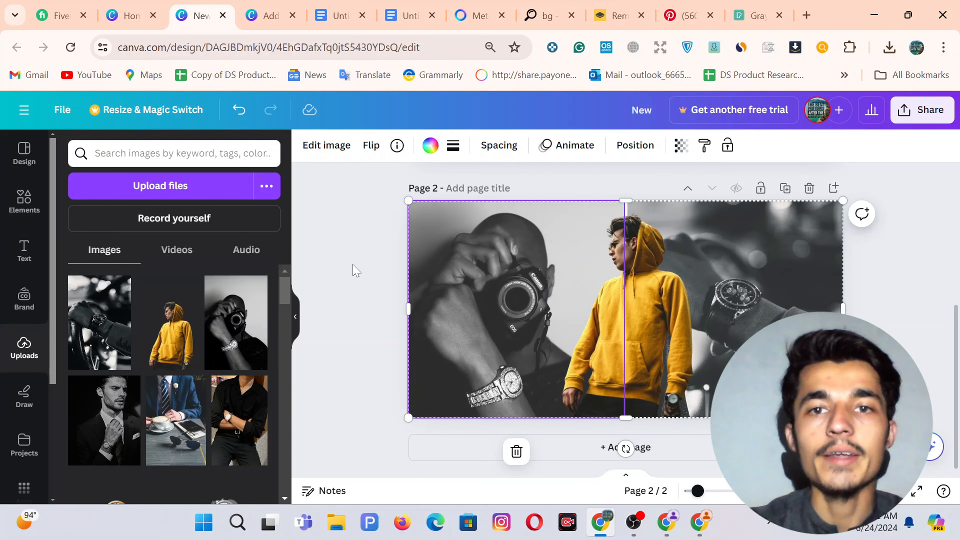
{"action": "left_click", "coordinate": [354, 269]}
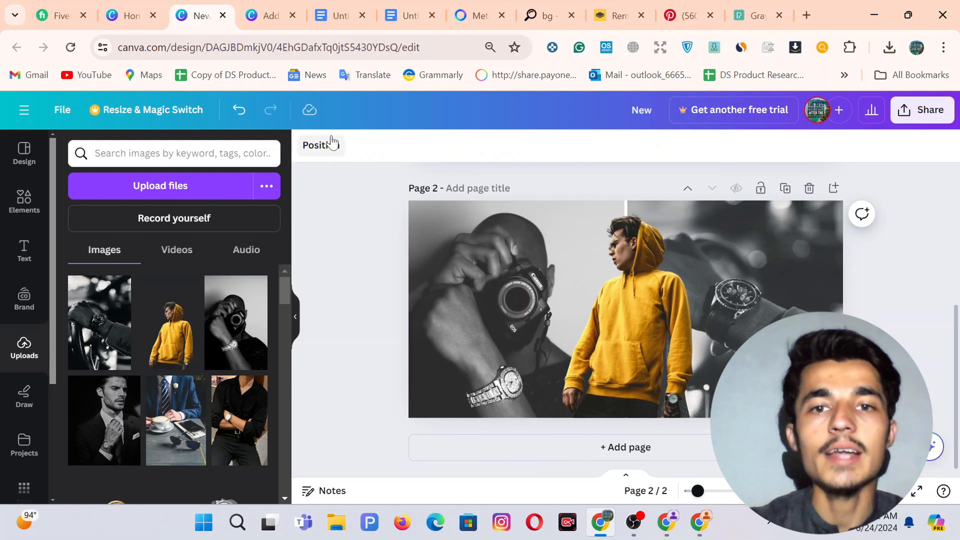
{"action": "left_click", "coordinate": [281, 7]}
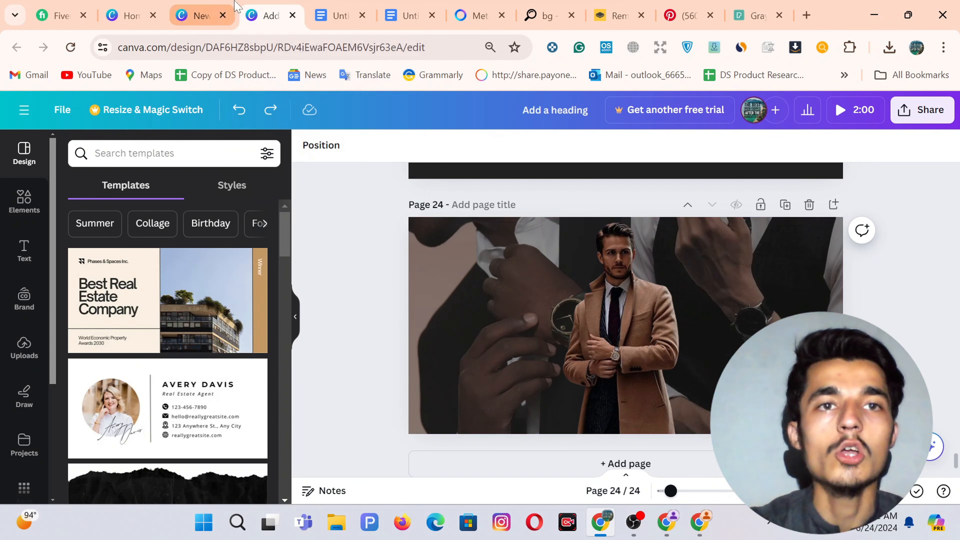
Download only page 24 of the 24-page design as a PNG.
{"action": "left_click", "coordinate": [200, 15]}
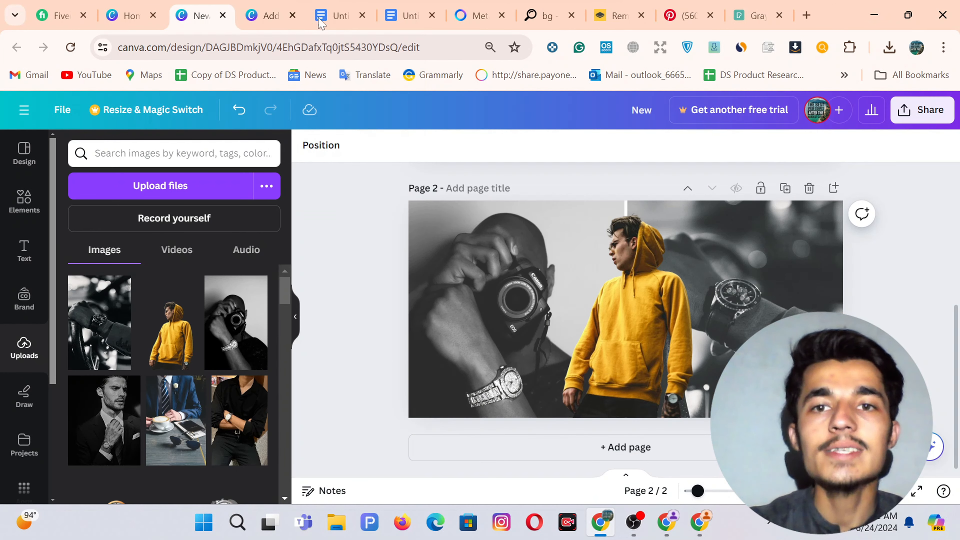
{"action": "left_click", "coordinate": [267, 16]}
{"action": "left_click", "coordinate": [923, 112]}
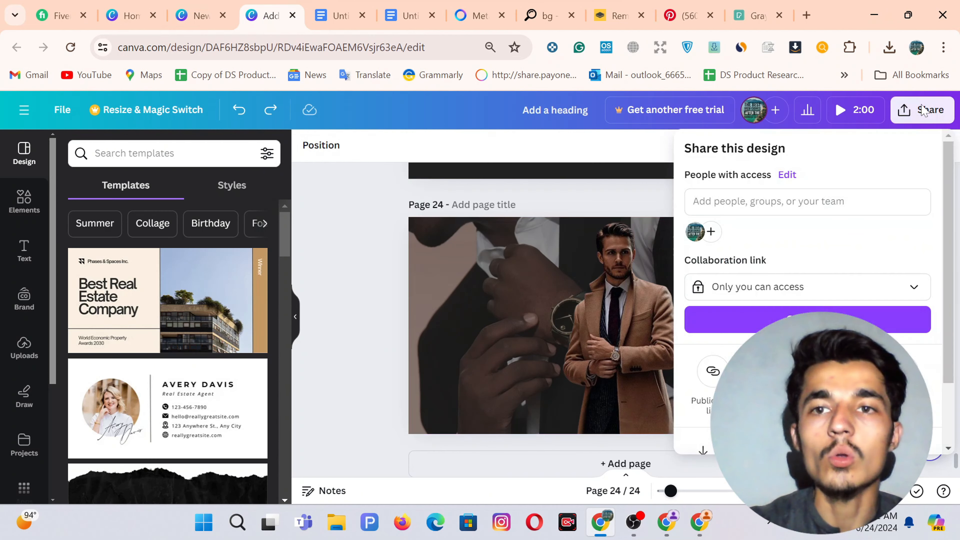
{"action": "scroll", "coordinate": [808, 295], "scroll_direction": "down", "scroll_amount": 3}
{"action": "left_click", "coordinate": [808, 372]}
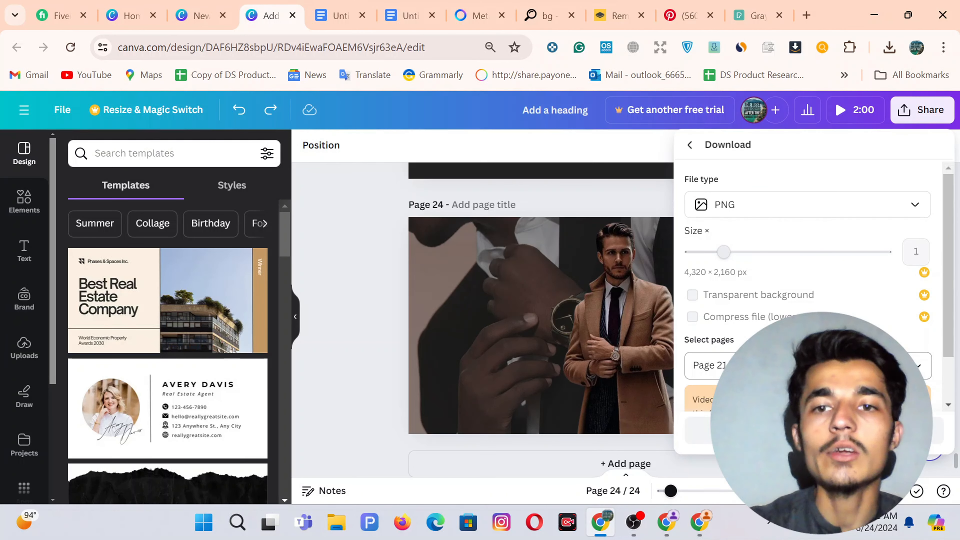
{"action": "left_click", "coordinate": [808, 365]}
{"action": "left_click", "coordinate": [809, 322]}
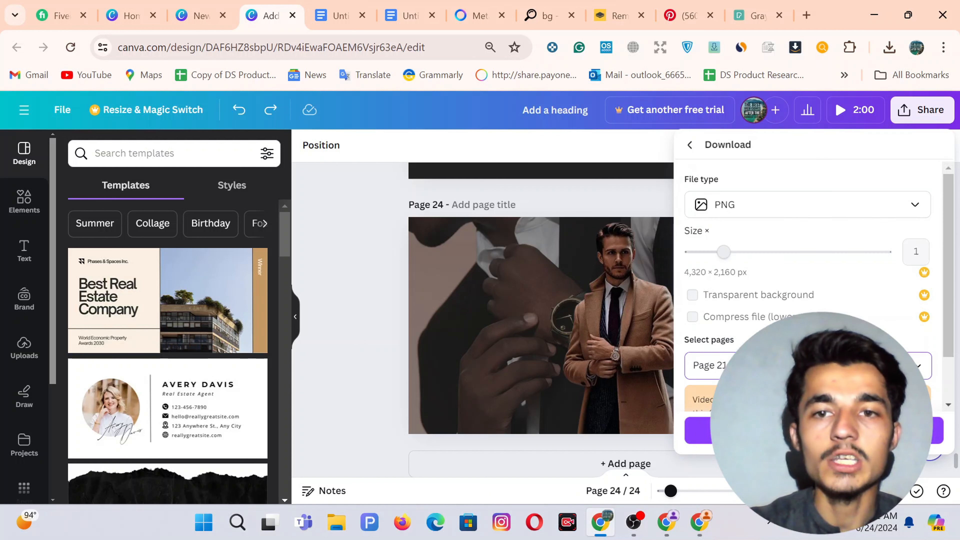
{"action": "double_click", "coordinate": [808, 366]}
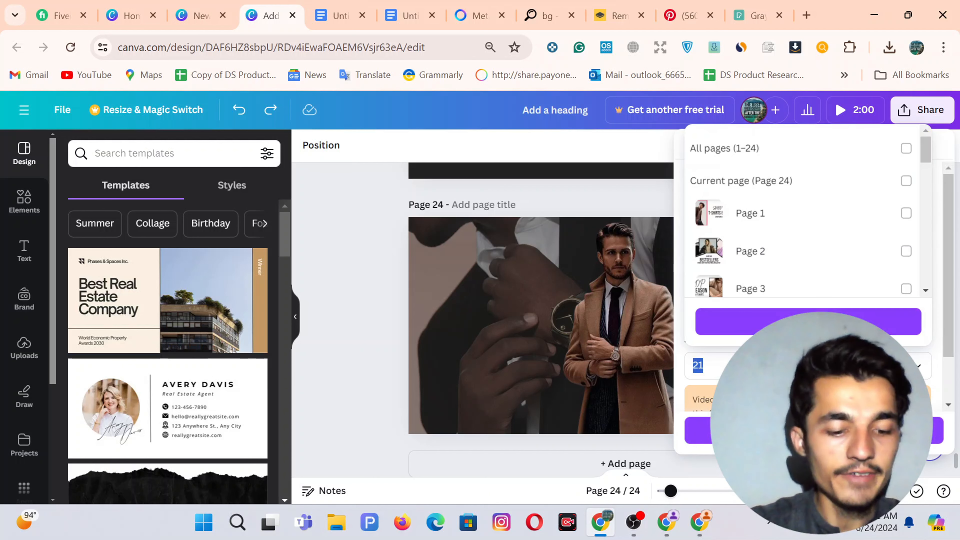
{"action": "type", "text": "234"}
{"action": "key", "text": "BackSpace"}
{"action": "key", "text": "BackSpace"}
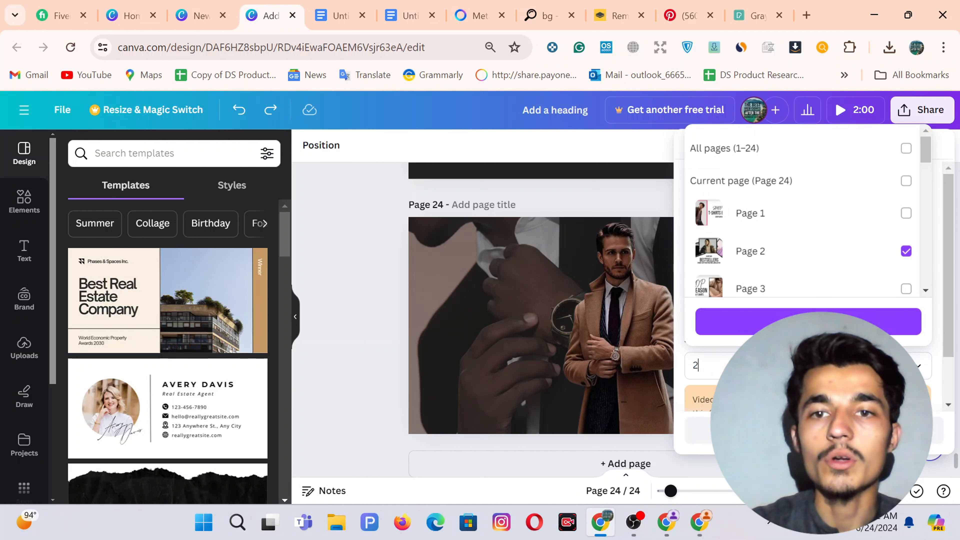
{"action": "type", "text": "4"}
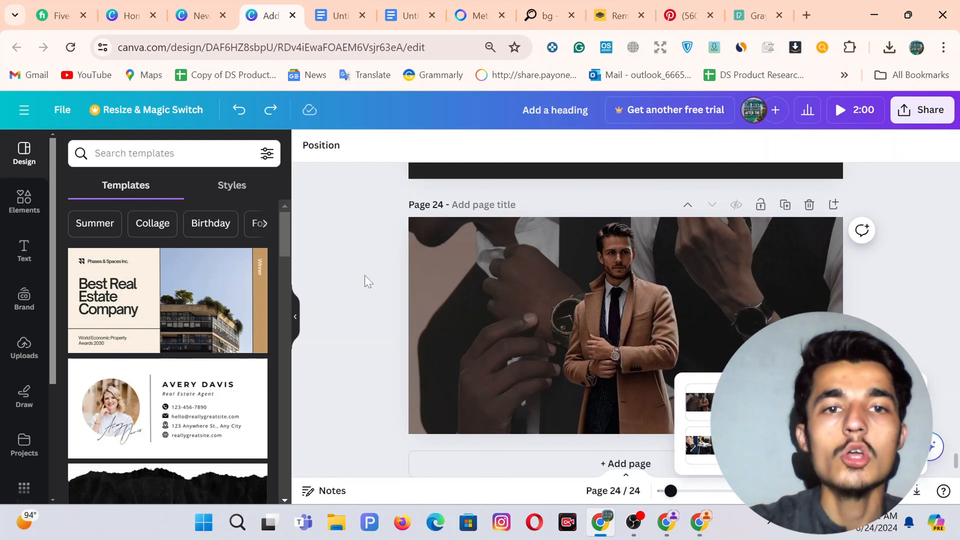
{"action": "left_click", "coordinate": [366, 276]}
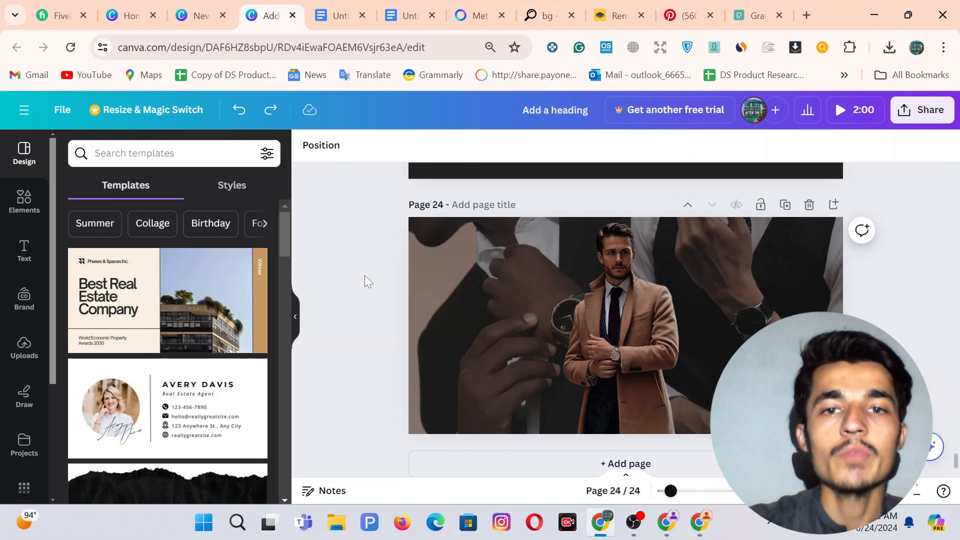
Return to the Shopify theme editor and close the extra store preview tabs.
{"action": "left_click", "coordinate": [701, 526]}
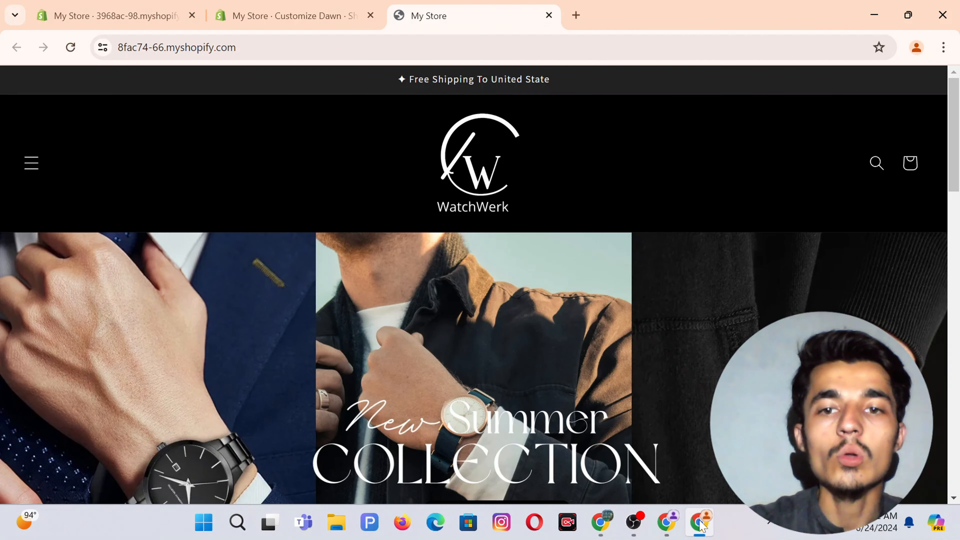
{"action": "left_click", "coordinate": [674, 533]}
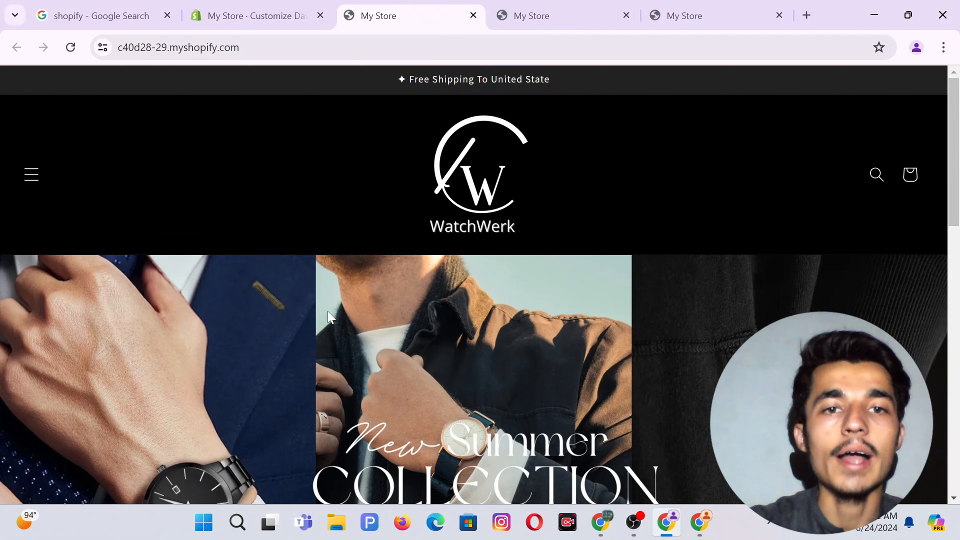
{"action": "left_click", "coordinate": [474, 18]}
{"action": "left_click", "coordinate": [474, 19]}
{"action": "left_click", "coordinate": [475, 19]}
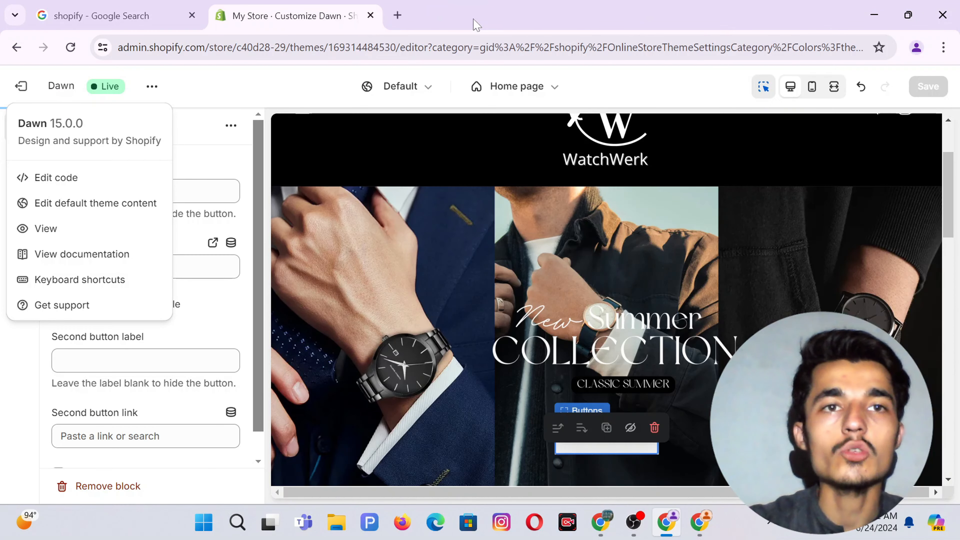
{"action": "left_click", "coordinate": [3, 377]}
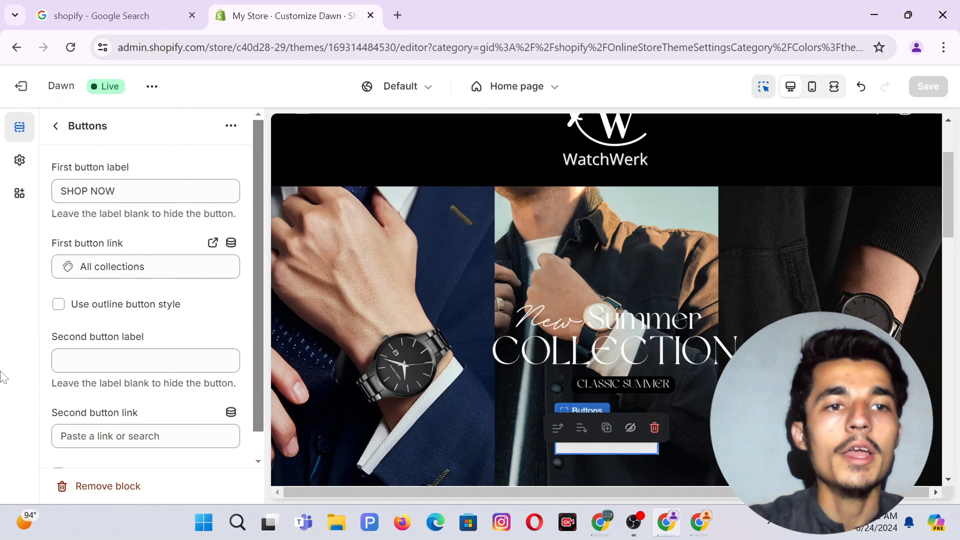
Delete the home page's Featured collection section and add a new Image banner section.
{"action": "left_click", "coordinate": [55, 128]}
{"action": "mouse_move", "coordinate": [167, 361]}
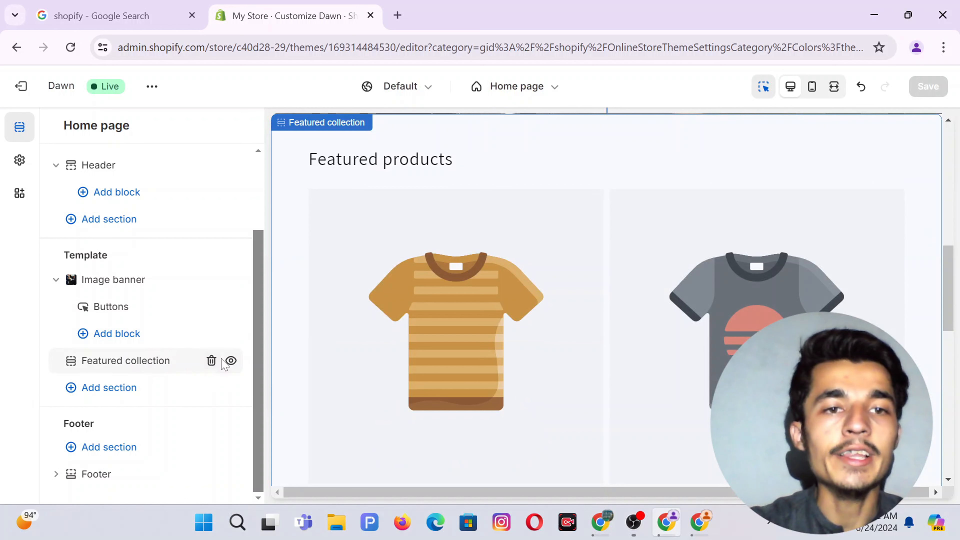
{"action": "left_click", "coordinate": [211, 361]}
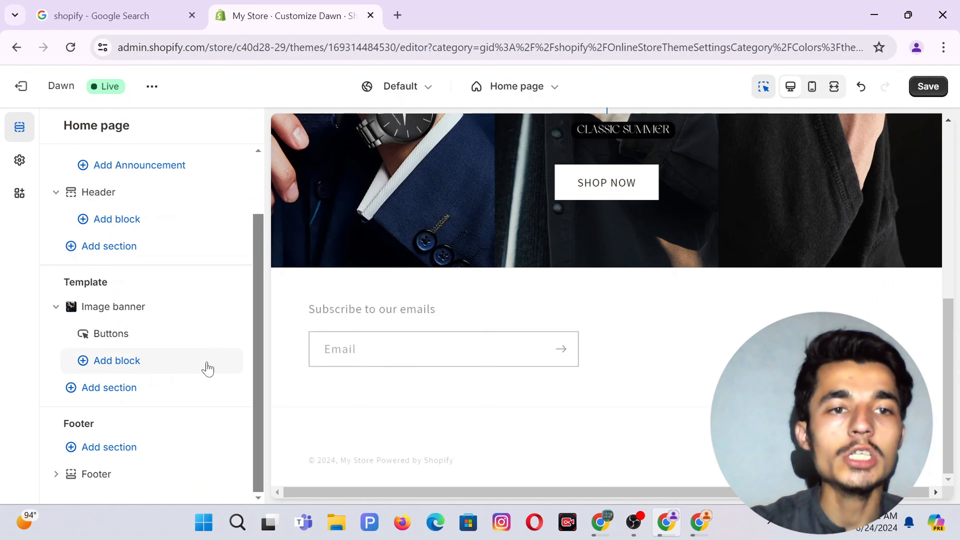
{"action": "left_click", "coordinate": [109, 388]}
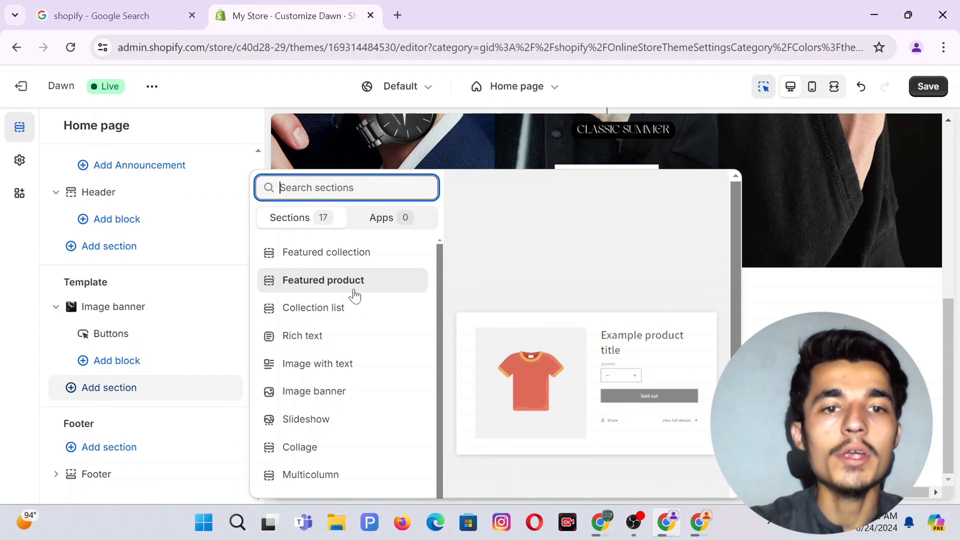
{"action": "left_click", "coordinate": [318, 400]}
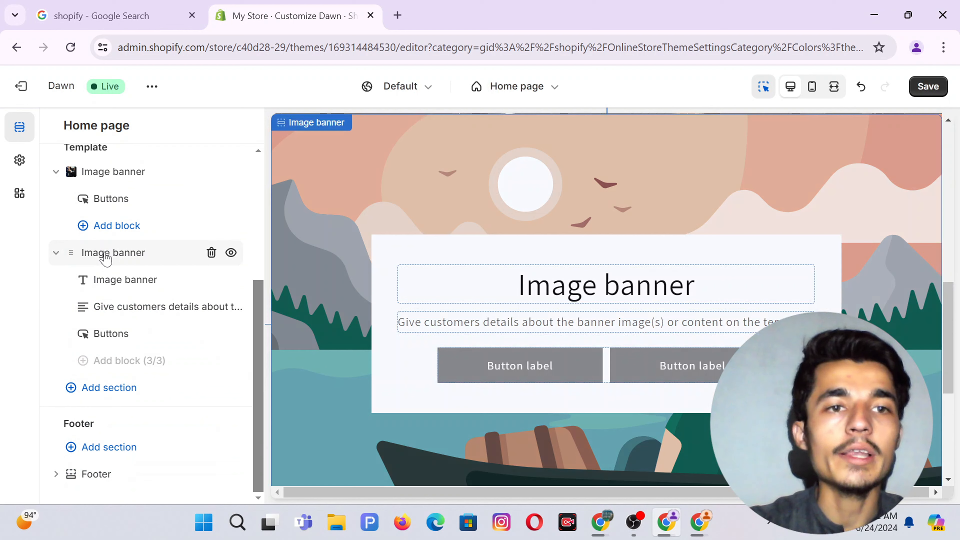
Upload Add a heading (27) and (29) from Downloads and use Add_a_heading_29 as the first image.
{"action": "left_click", "coordinate": [106, 253]}
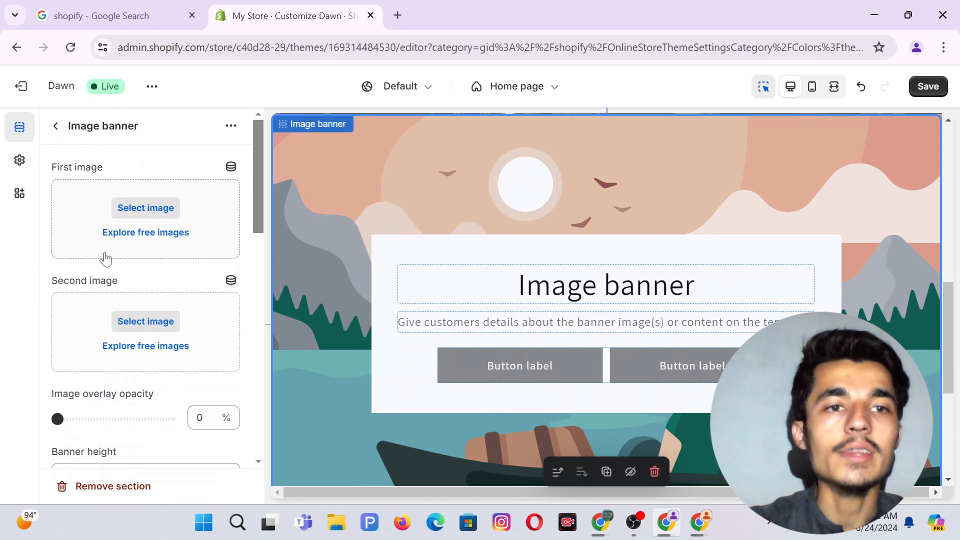
{"action": "left_click", "coordinate": [141, 209]}
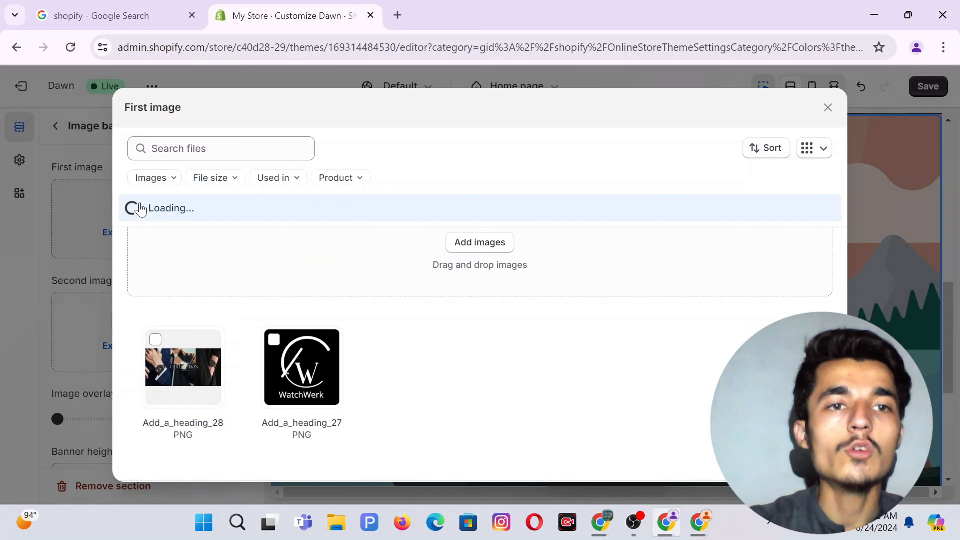
{"action": "left_click", "coordinate": [477, 244]}
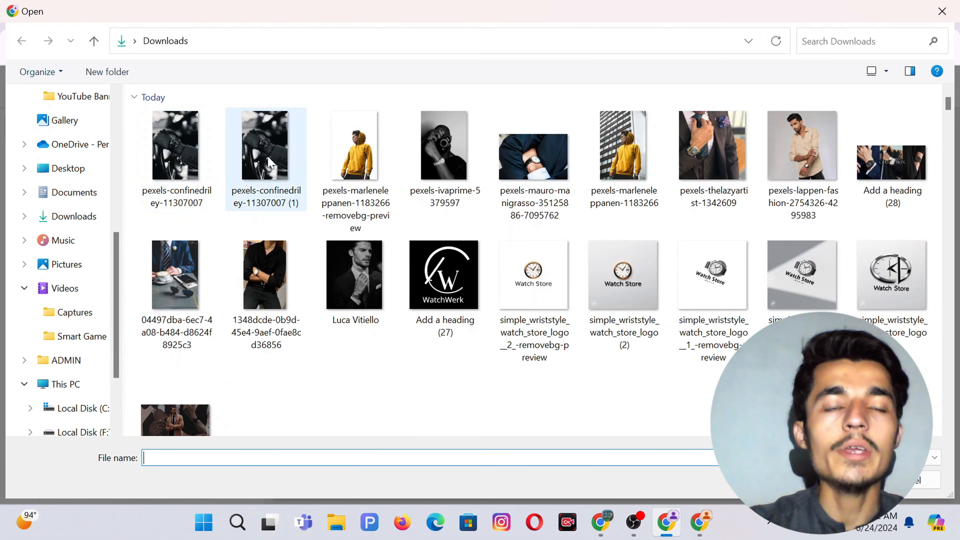
{"action": "double_click", "coordinate": [444, 274]}
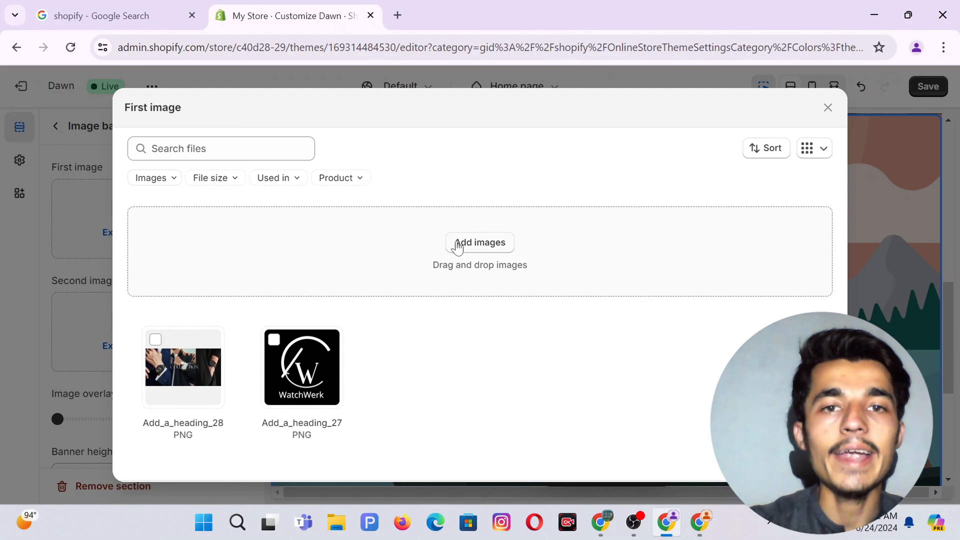
{"action": "left_click", "coordinate": [458, 242]}
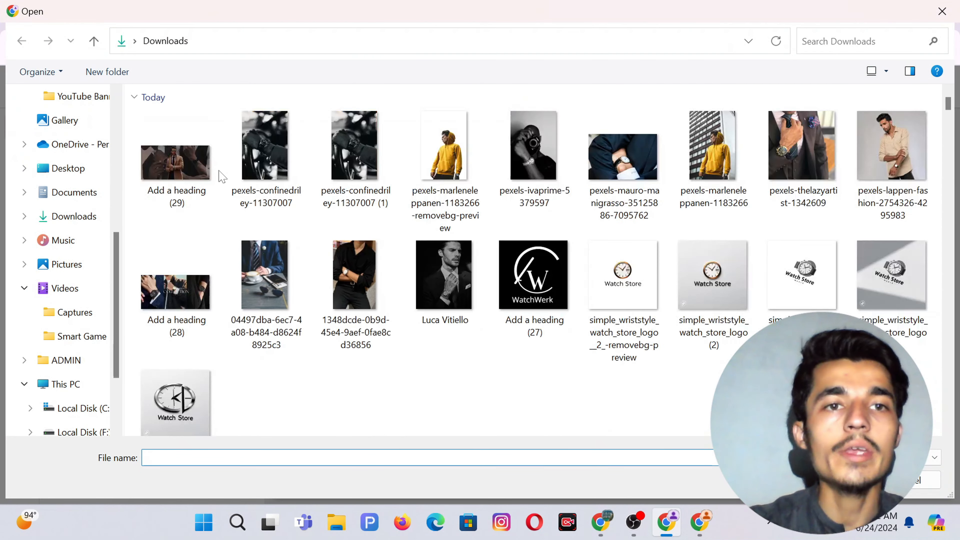
{"action": "double_click", "coordinate": [189, 159]}
{"action": "scroll", "coordinate": [189, 162], "scroll_direction": "down", "scroll_amount": 1}
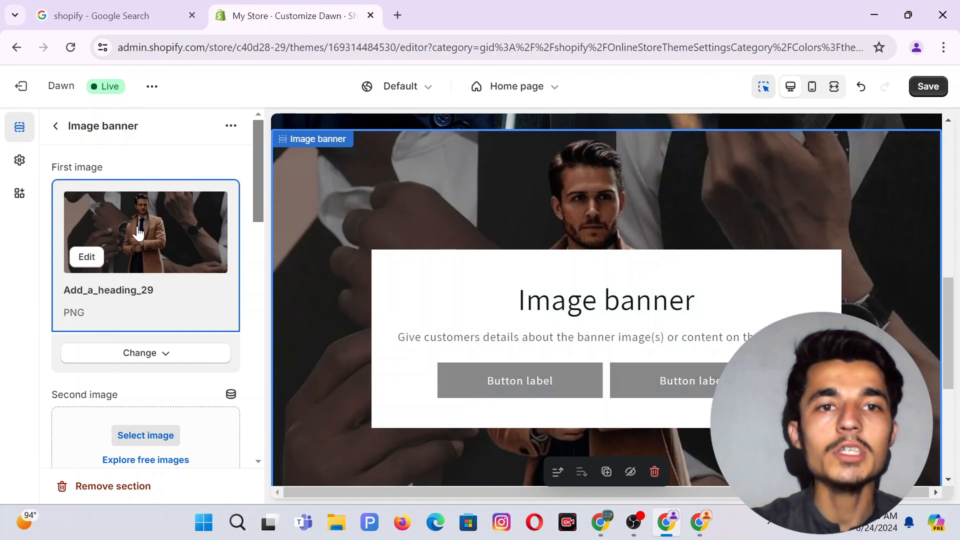
Set the image banner's height to Adapt to first image, leaving desktop content position at Middle Center.
{"action": "scroll", "coordinate": [107, 339], "scroll_direction": "down", "scroll_amount": 6}
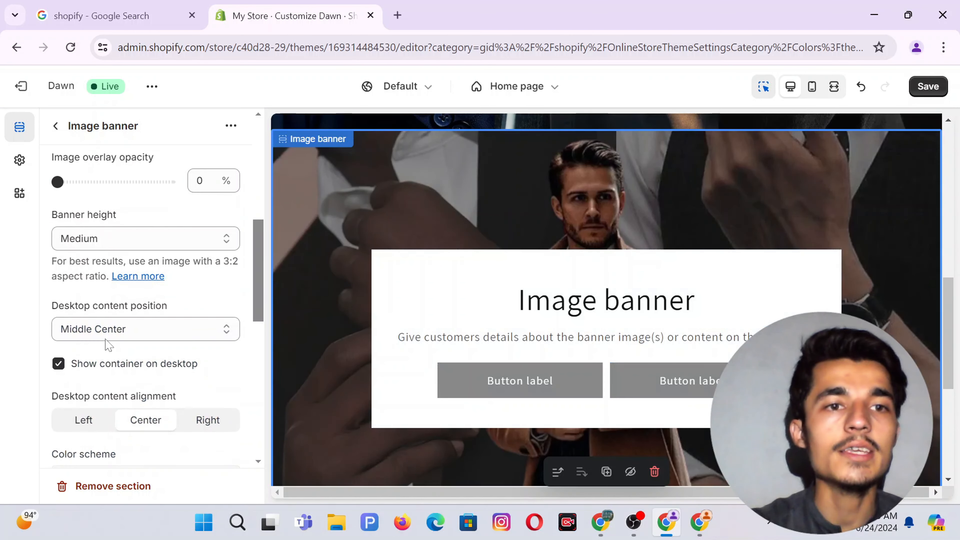
{"action": "scroll", "coordinate": [108, 345], "scroll_direction": "up", "scroll_amount": 2}
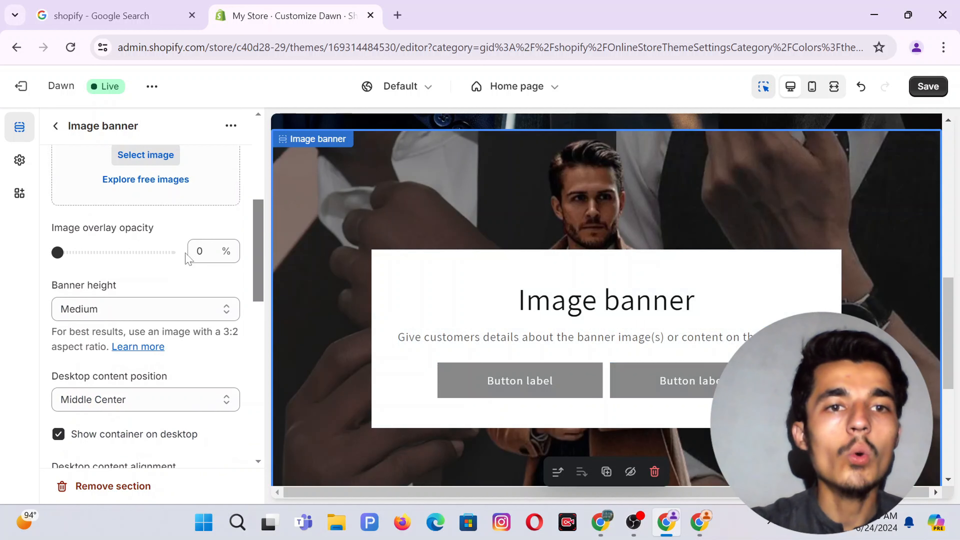
{"action": "left_click", "coordinate": [116, 311]}
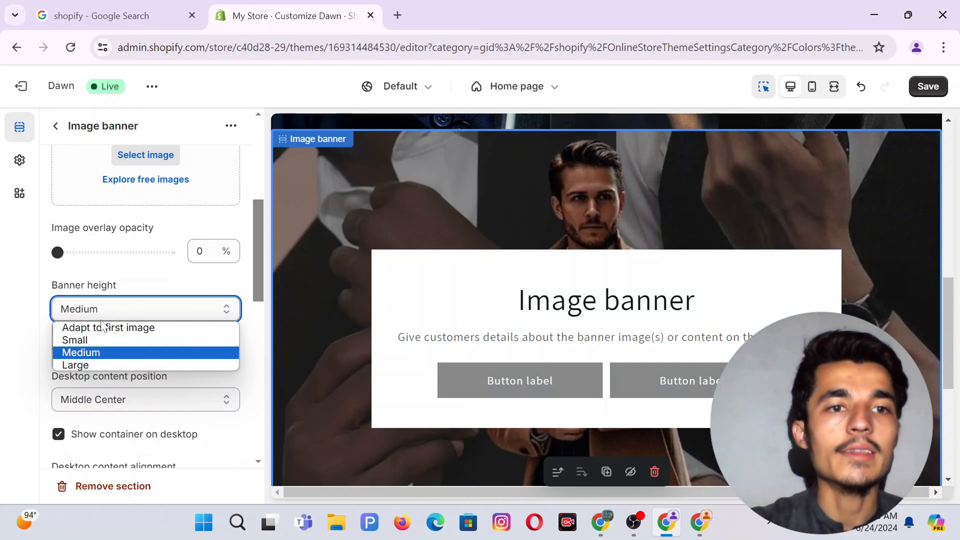
{"action": "left_click", "coordinate": [102, 327]}
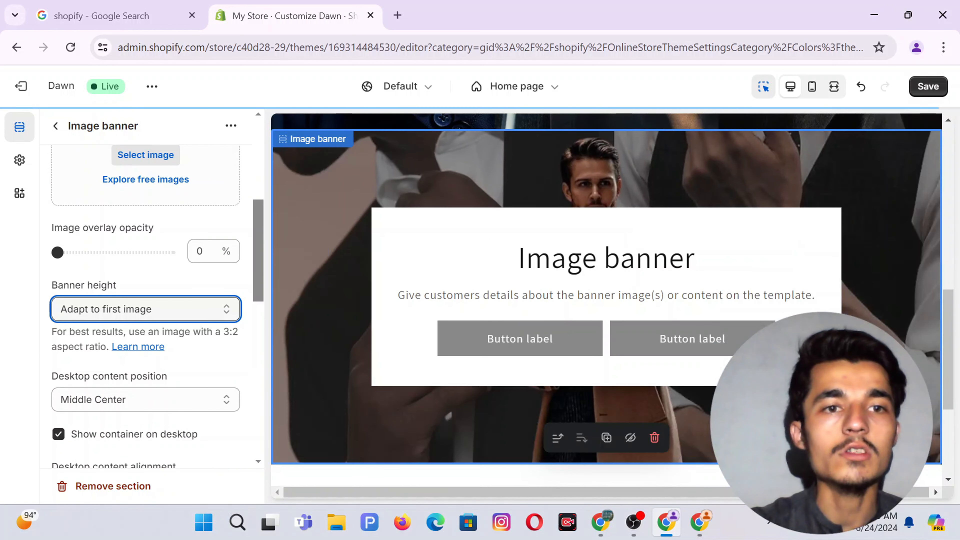
{"action": "scroll", "coordinate": [144, 362], "scroll_direction": "down", "scroll_amount": 2}
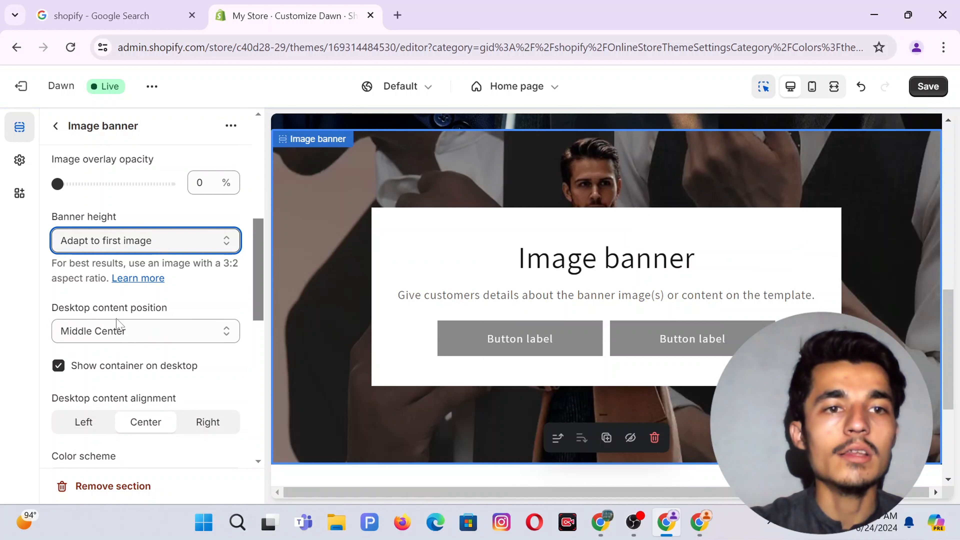
{"action": "left_click", "coordinate": [139, 332]}
{"action": "left_click", "coordinate": [140, 332]}
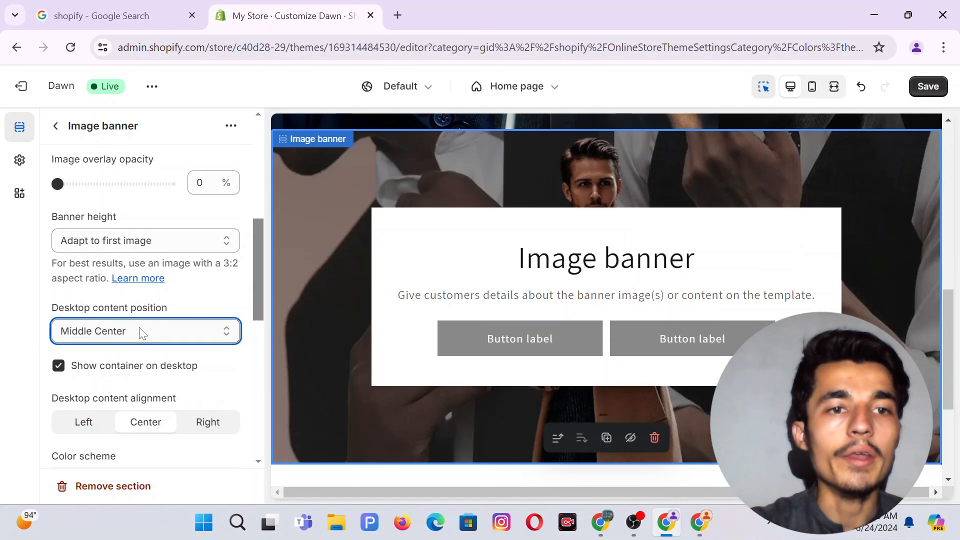
{"action": "scroll", "coordinate": [97, 382], "scroll_direction": "down", "scroll_amount": 1}
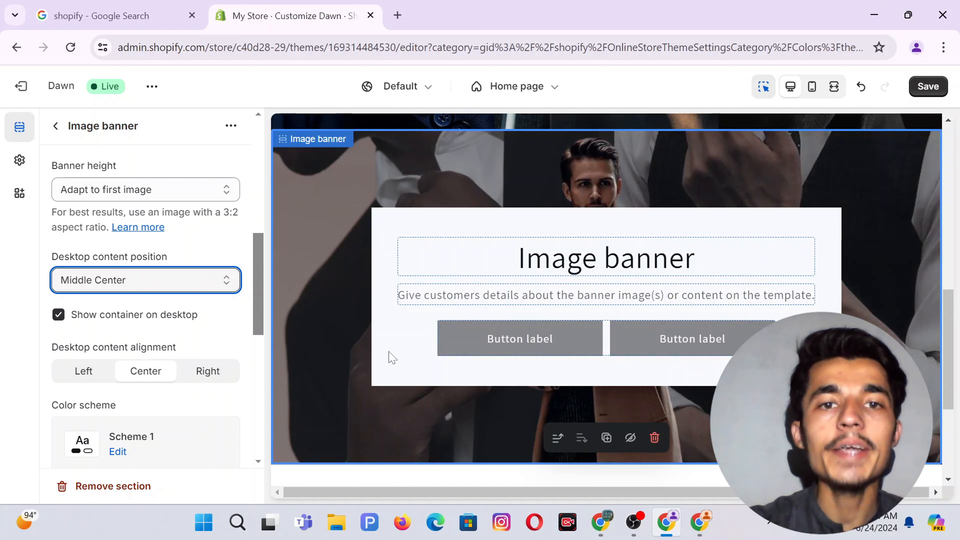
Hide the banner's desktop text container and apply color Scheme 3.
{"action": "left_click", "coordinate": [59, 315]}
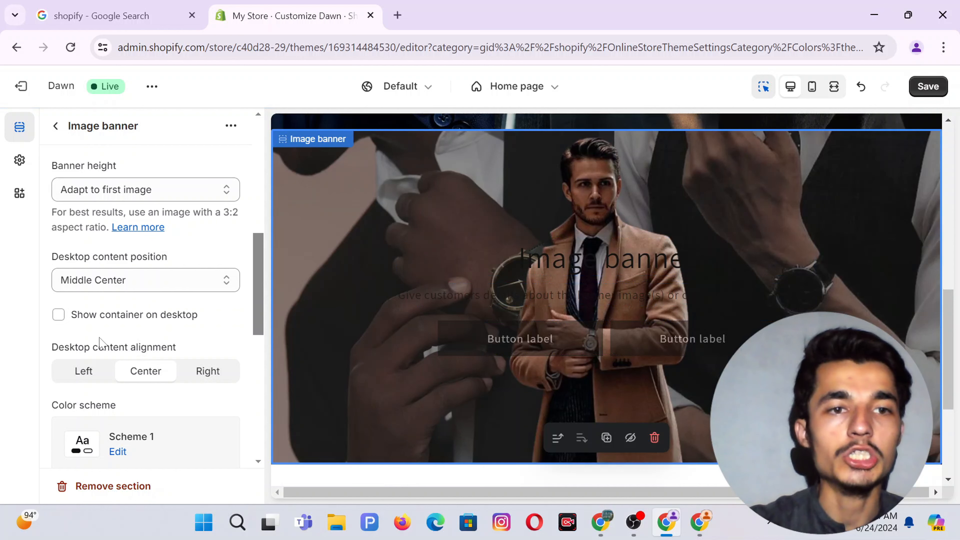
{"action": "scroll", "coordinate": [100, 342], "scroll_direction": "down", "scroll_amount": 2}
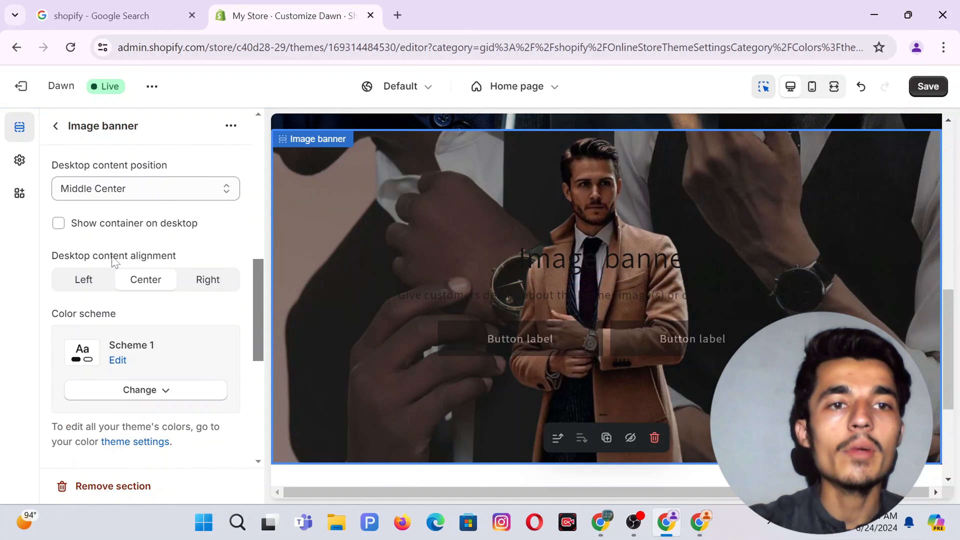
{"action": "scroll", "coordinate": [153, 359], "scroll_direction": "down", "scroll_amount": 2}
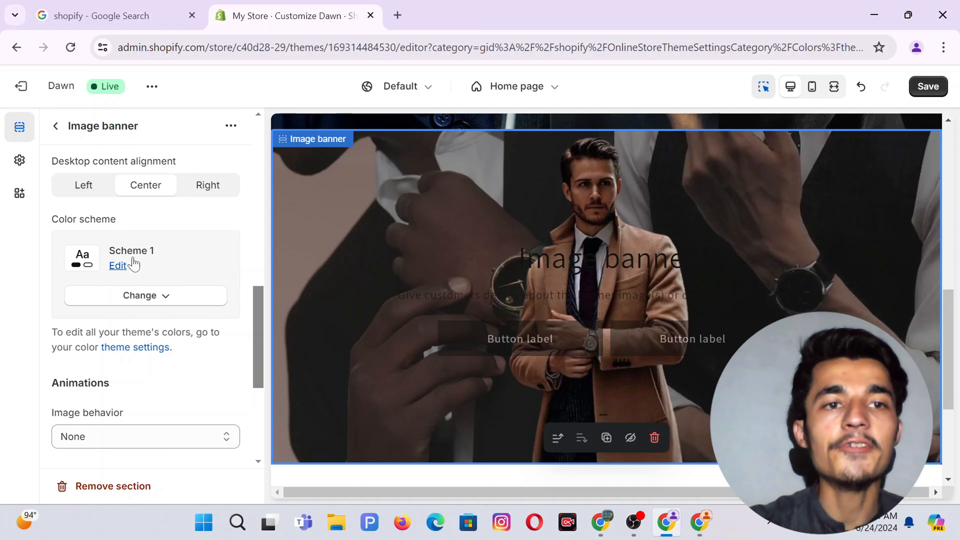
{"action": "left_click", "coordinate": [138, 296]}
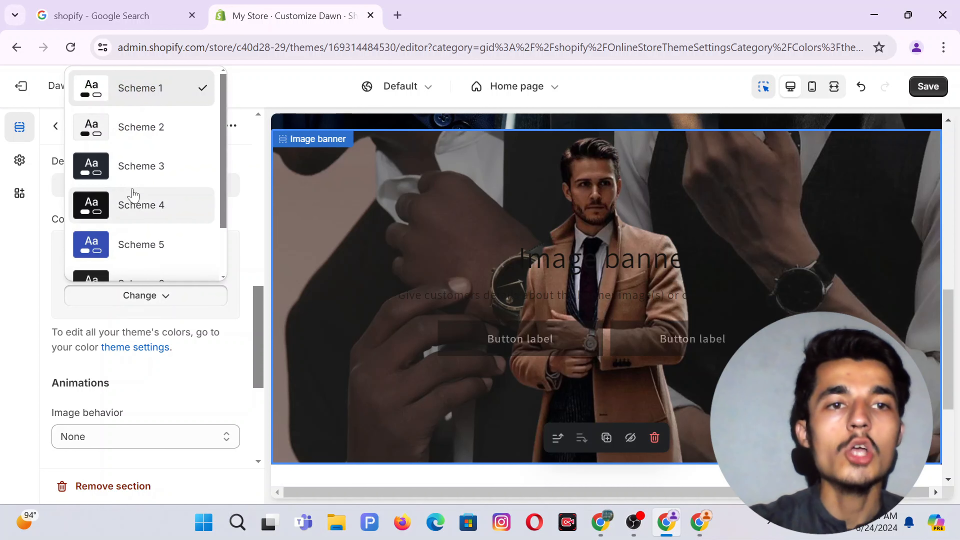
{"action": "left_click", "coordinate": [126, 166]}
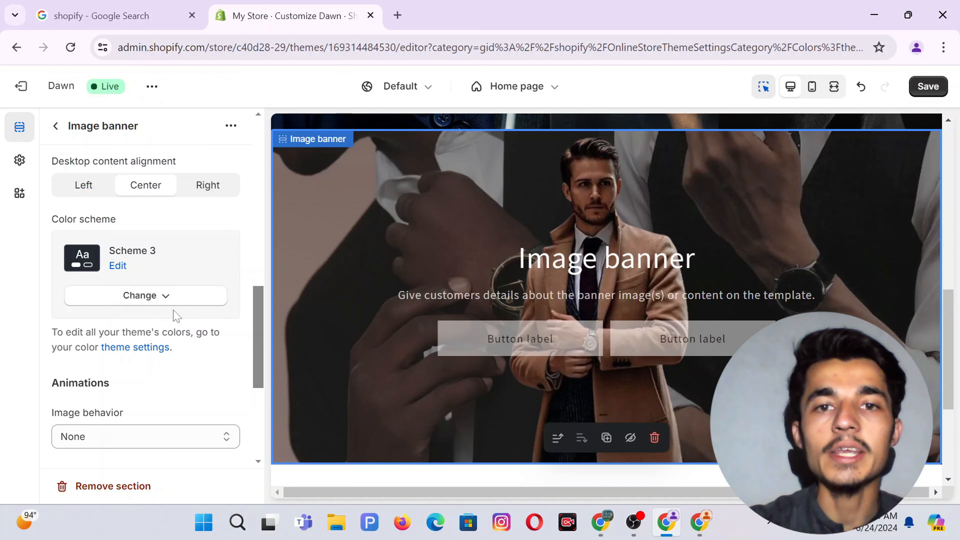
Set image behavior to Zoom in on scroll, hide the mobile container and disable mobile image stacking.
{"action": "scroll", "coordinate": [128, 354], "scroll_direction": "down", "scroll_amount": 5}
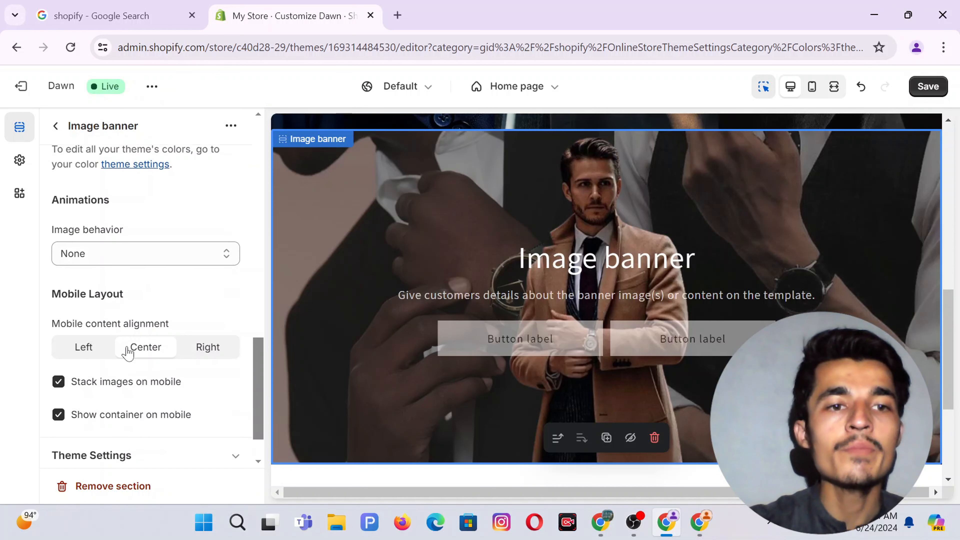
{"action": "left_click", "coordinate": [93, 250]}
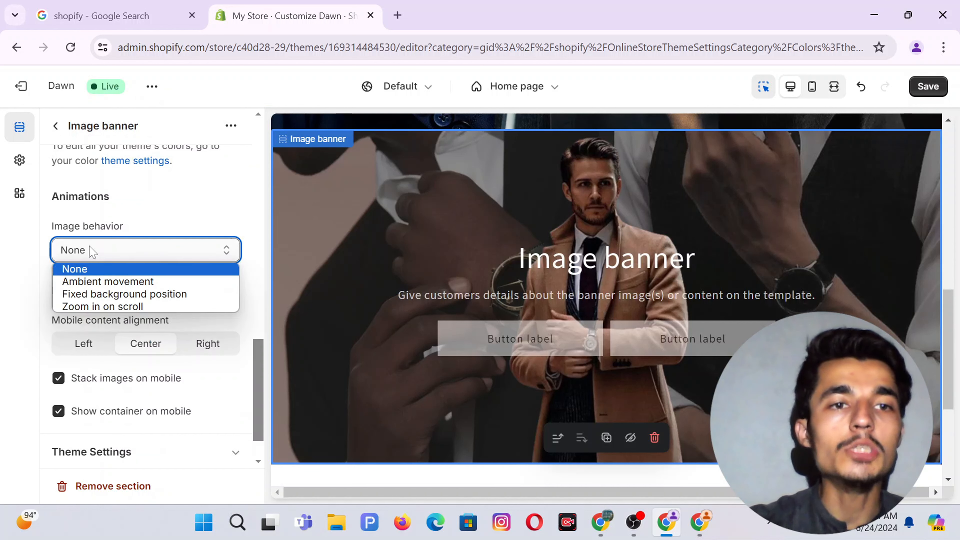
{"action": "left_click", "coordinate": [115, 307]}
{"action": "scroll", "coordinate": [189, 295], "scroll_direction": "down", "scroll_amount": 2}
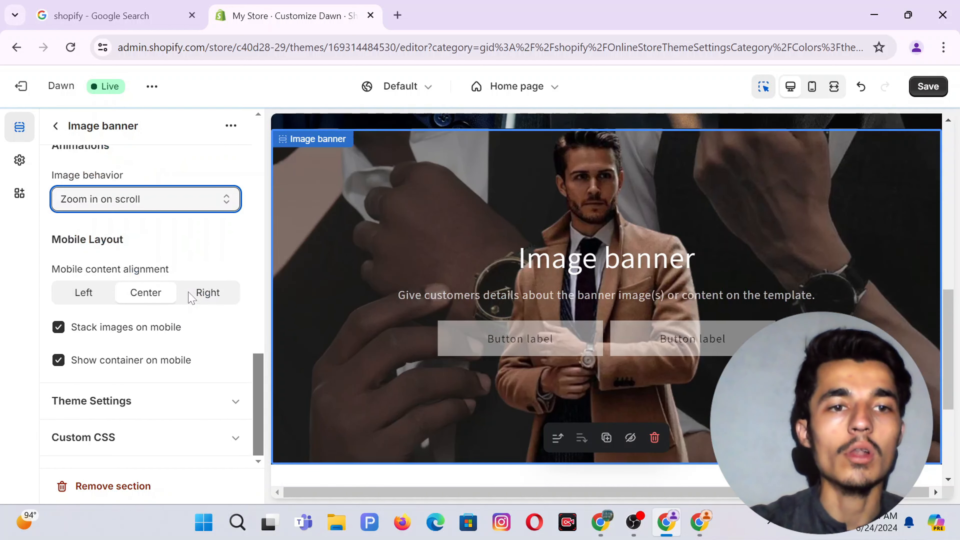
{"action": "left_click", "coordinate": [108, 366]}
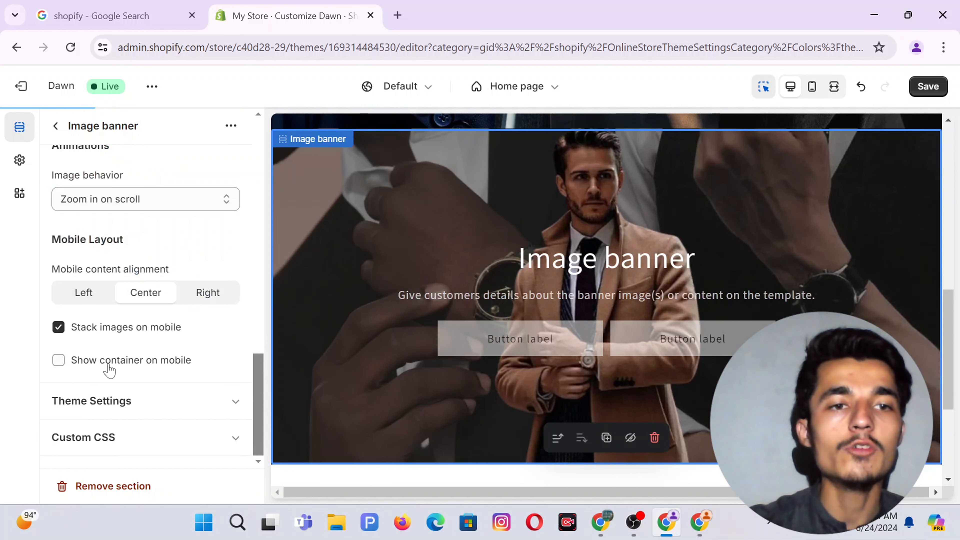
{"action": "left_click", "coordinate": [121, 333]}
{"action": "scroll", "coordinate": [135, 225], "scroll_direction": "up", "scroll_amount": 10}
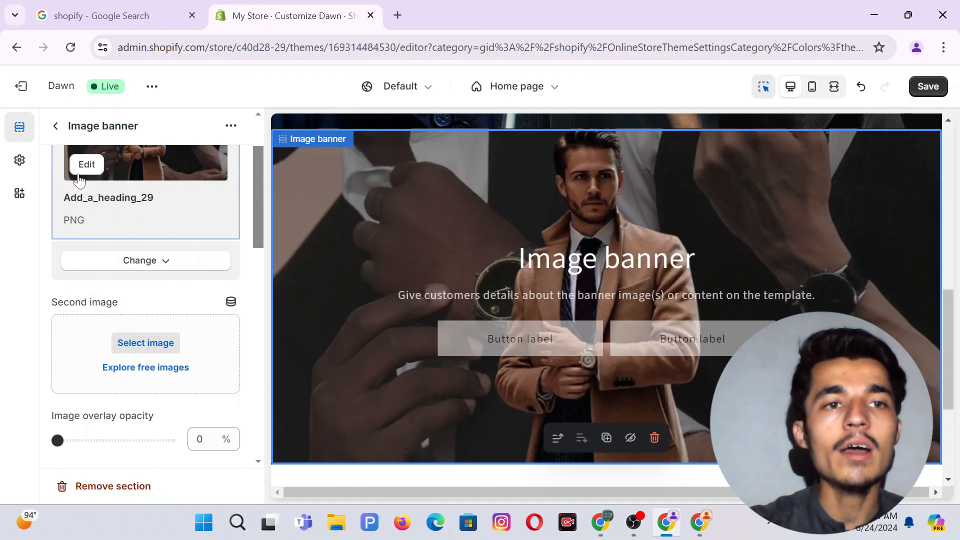
{"action": "left_click", "coordinate": [55, 126]}
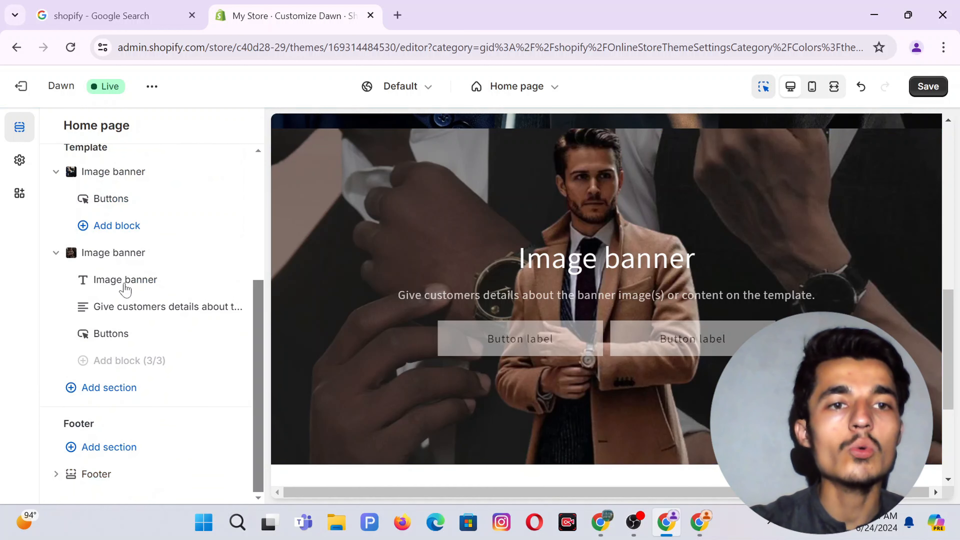
Replace the banner heading with '✦ ABOUT US' copied from the Google Docs store notes.
{"action": "left_click", "coordinate": [114, 288]}
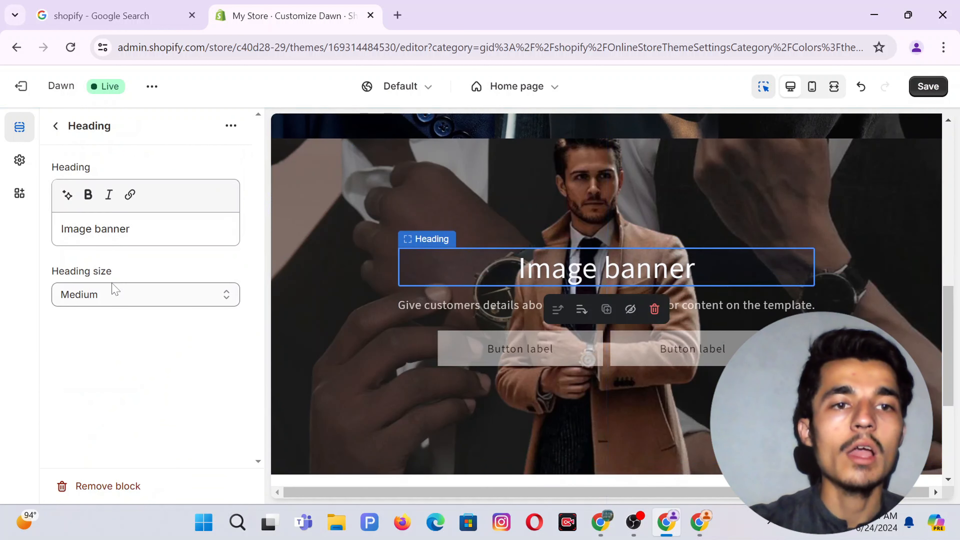
{"action": "triple_click", "coordinate": [94, 228]}
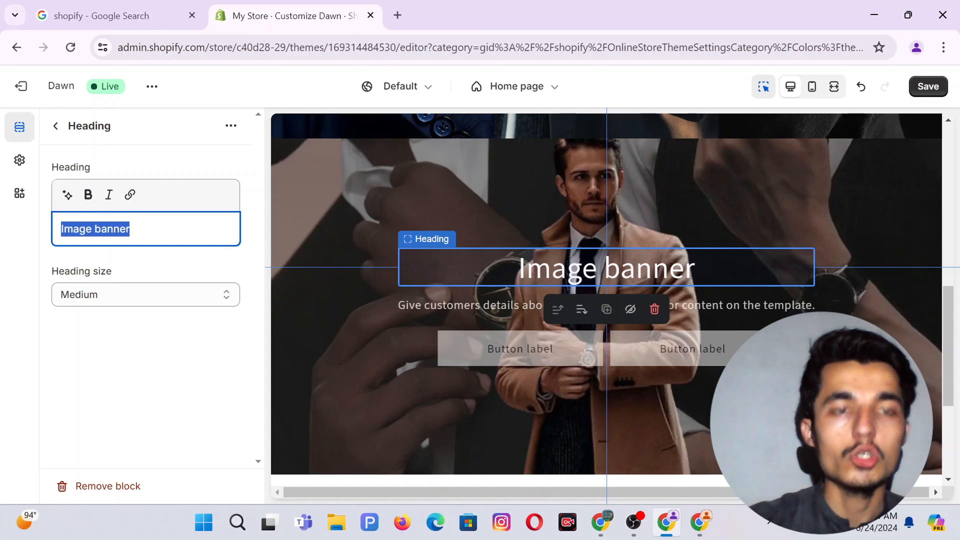
{"action": "key", "text": "BackSpace"}
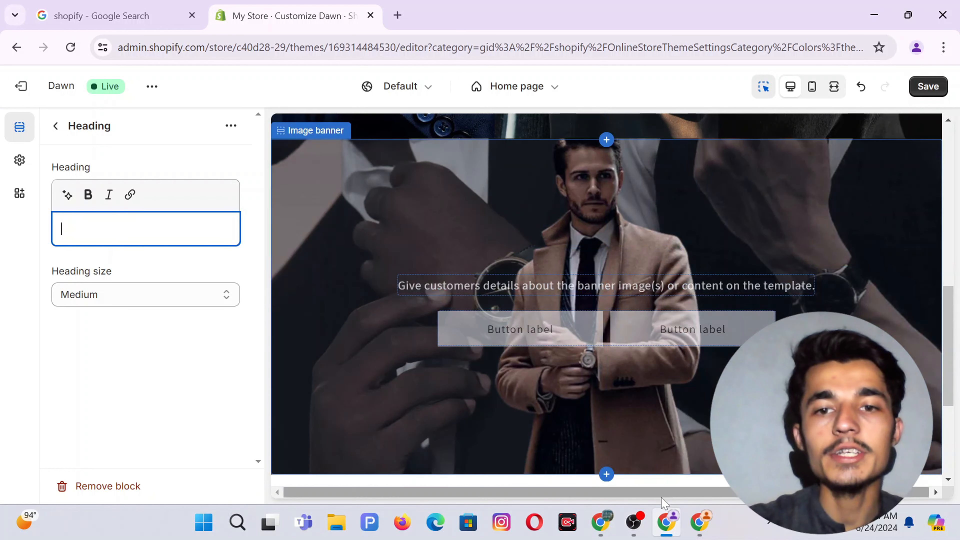
{"action": "left_click", "coordinate": [602, 522]}
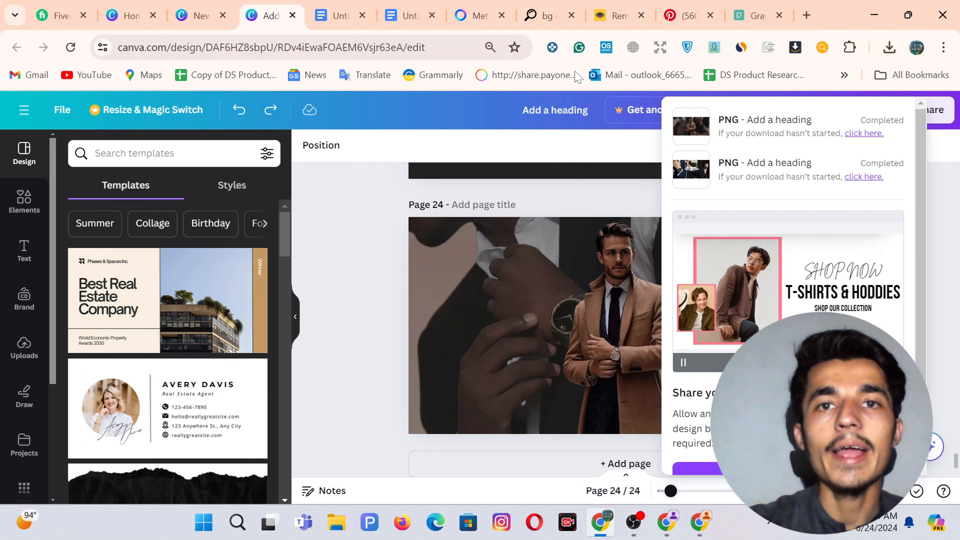
{"action": "left_click", "coordinate": [400, 5]}
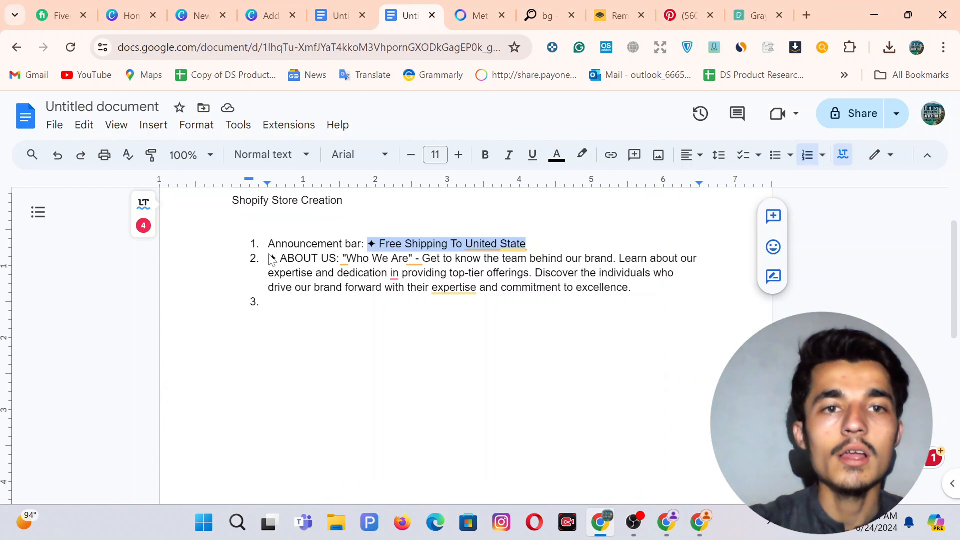
{"action": "left_click_drag", "start_coordinate": [274, 261], "coordinate": [323, 262]}
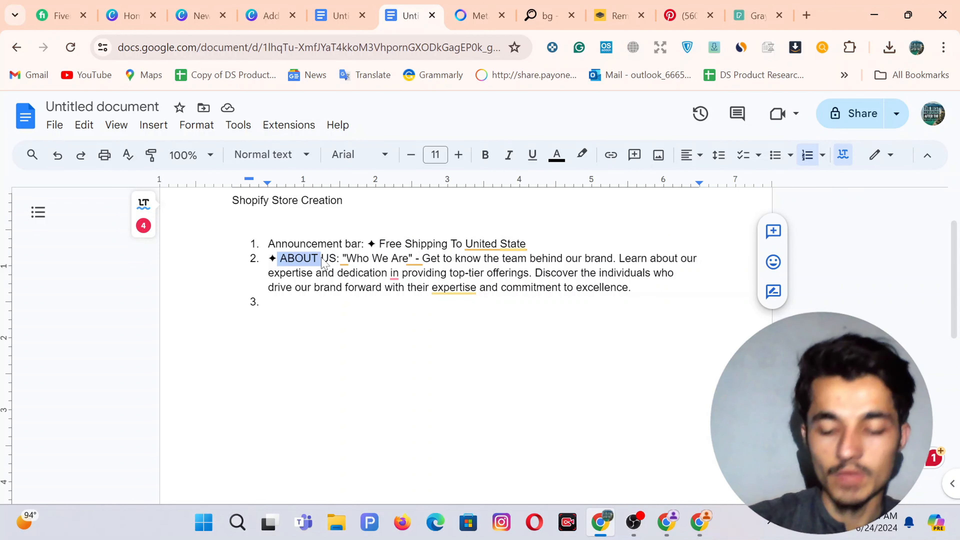
{"action": "key", "text": "Left"}
{"action": "key", "text": "Left"}
{"action": "key", "text": "shift+Right"}
{"action": "key", "text": "shift+Right"}
{"action": "key", "text": "shift+Right"}
{"action": "key", "text": "shift+Right"}
{"action": "key", "text": "shift+Right"}
{"action": "key", "text": "shift+Right"}
{"action": "key", "text": "shift+Right"}
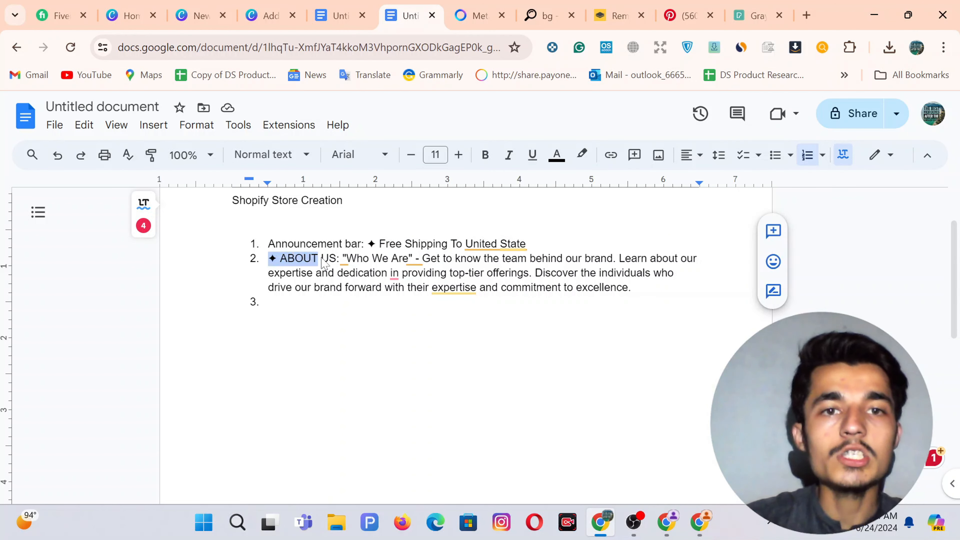
{"action": "key", "text": "shift+Right"}
{"action": "key", "text": "shift+Right"}
{"action": "key", "text": "shift+Right"}
{"action": "key", "text": "ctrl+c"}
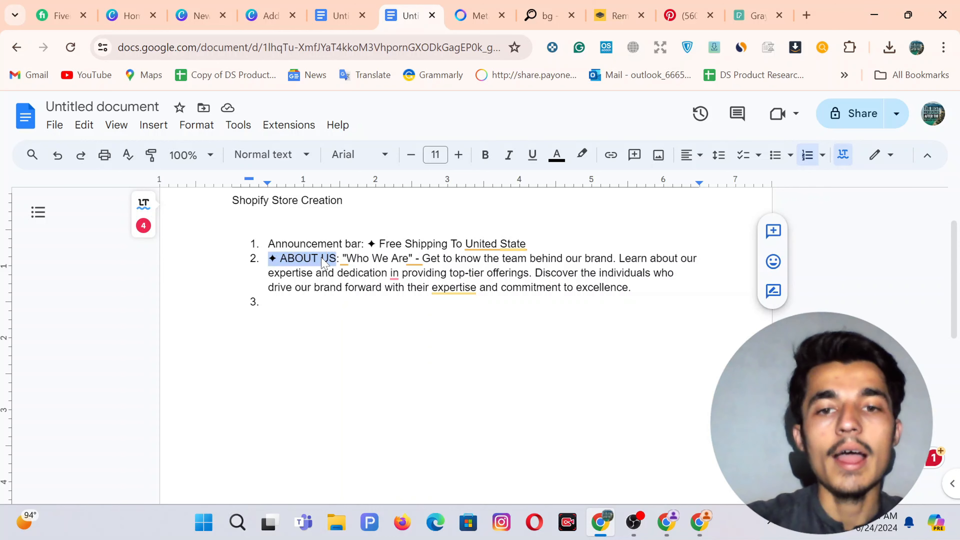
{"action": "key", "text": "alt+Tab"}
{"action": "key", "text": "ctrl+v"}
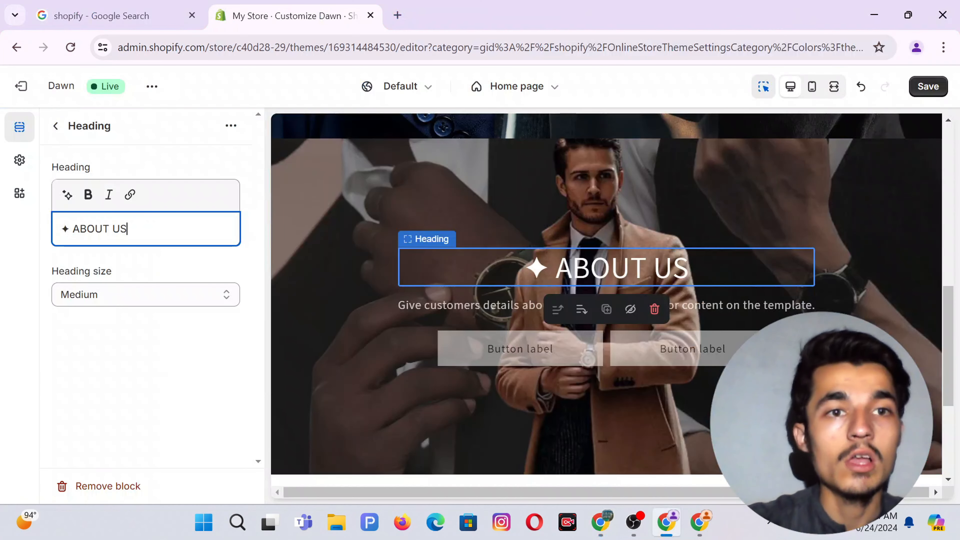
{"action": "left_click", "coordinate": [54, 126]}
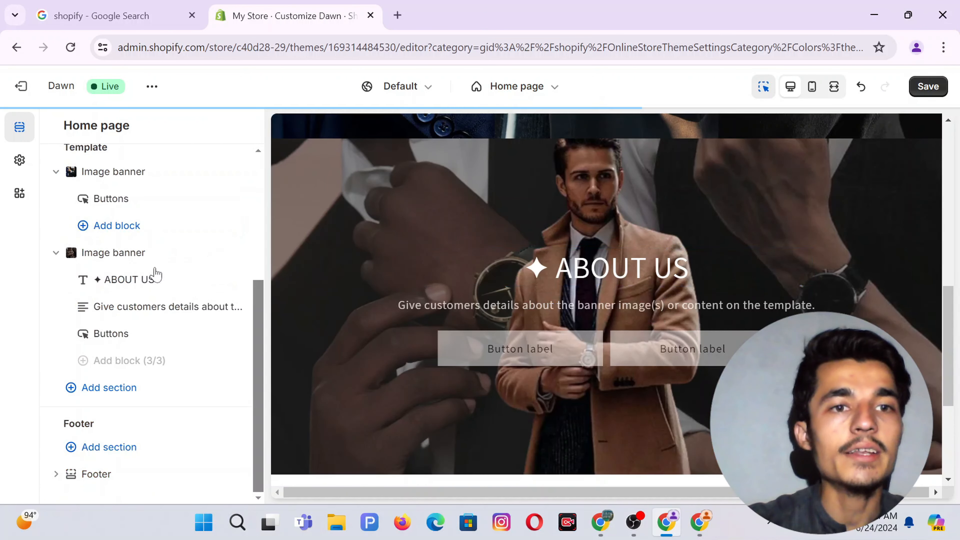
Swap the placeholder description for the Who We Are paragraph copied from the Google Docs notes.
{"action": "left_click", "coordinate": [126, 308]}
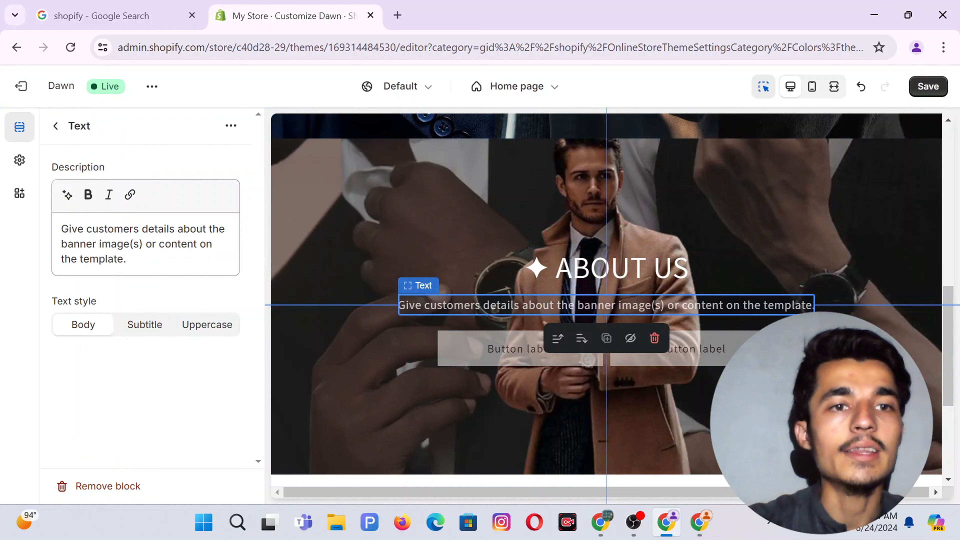
{"action": "triple_click", "coordinate": [115, 245]}
{"action": "key", "text": "BackSpace"}
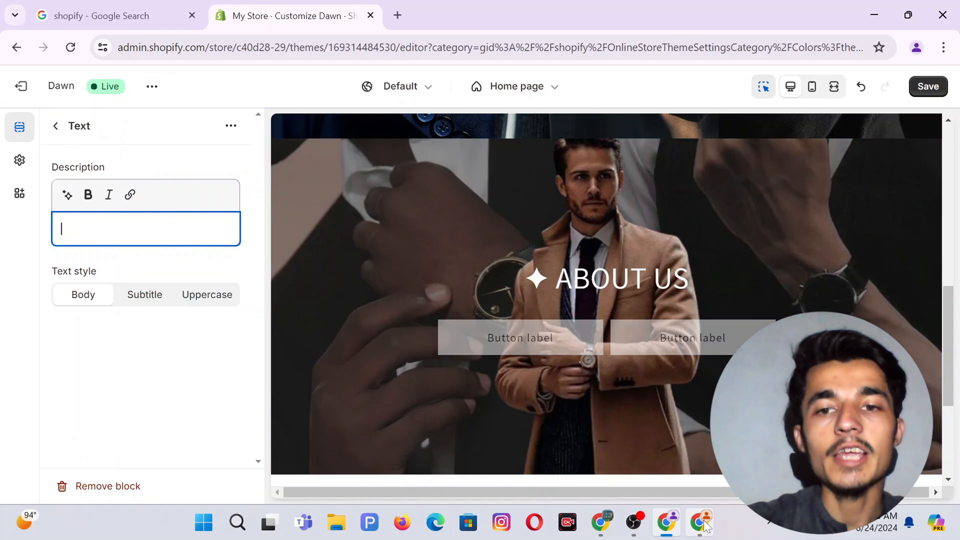
{"action": "left_click", "coordinate": [601, 522]}
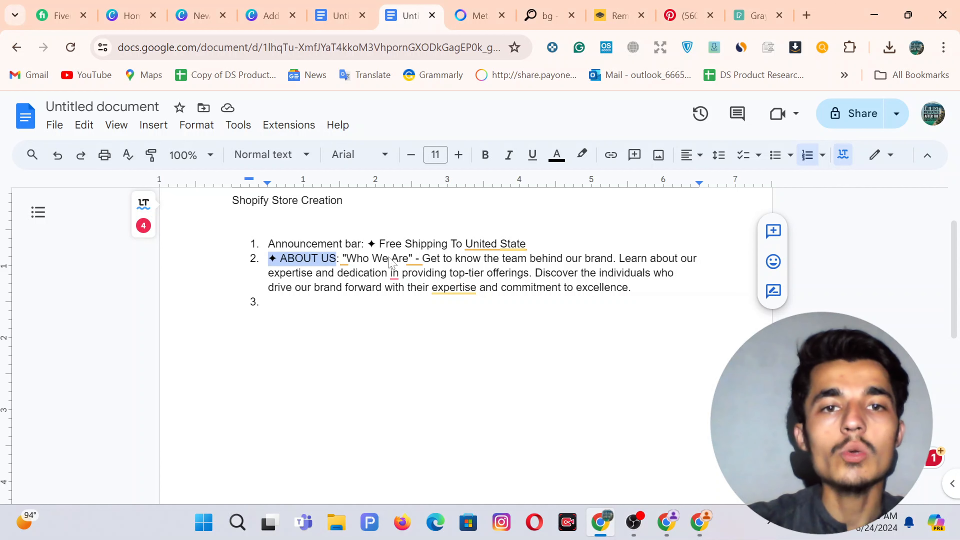
{"action": "left_click_drag", "start_coordinate": [345, 261], "coordinate": [635, 294]}
{"action": "key", "text": "ctrl+c"}
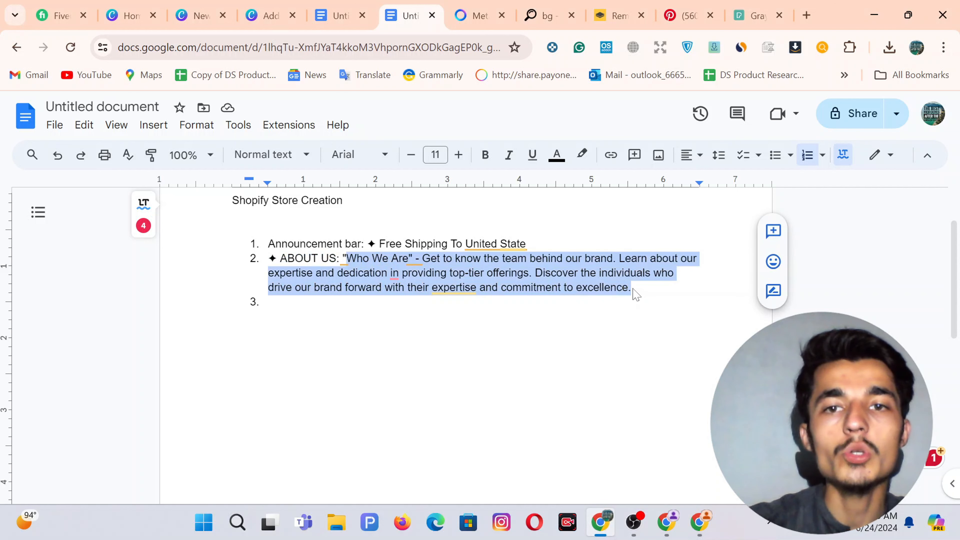
{"action": "left_click", "coordinate": [661, 526]}
{"action": "left_click", "coordinate": [148, 261]}
{"action": "key", "text": "ctrl+a"}
{"action": "key", "text": "ctrl+v"}
{"action": "left_click", "coordinate": [58, 127]}
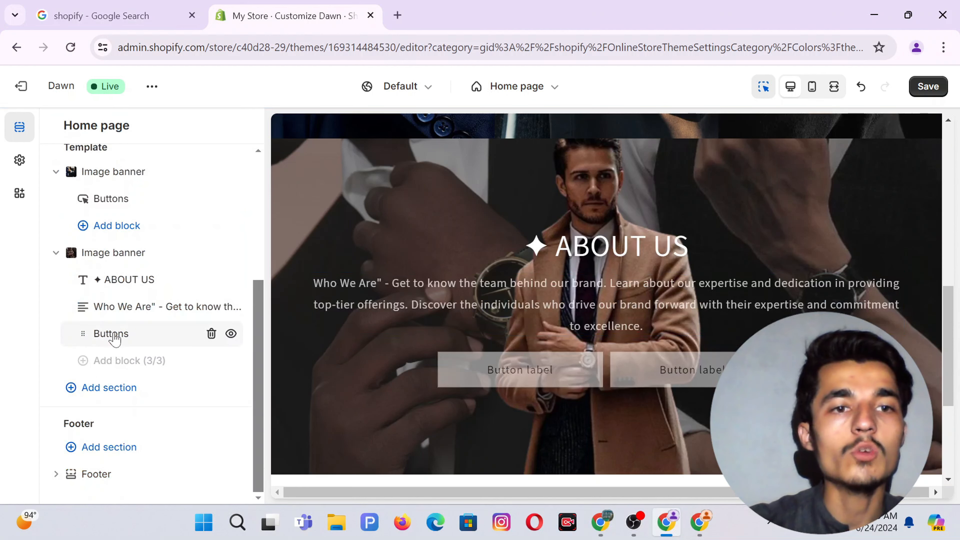
Relabel the first button 'Explore' and browse Pages as its link target.
{"action": "left_click", "coordinate": [112, 334]}
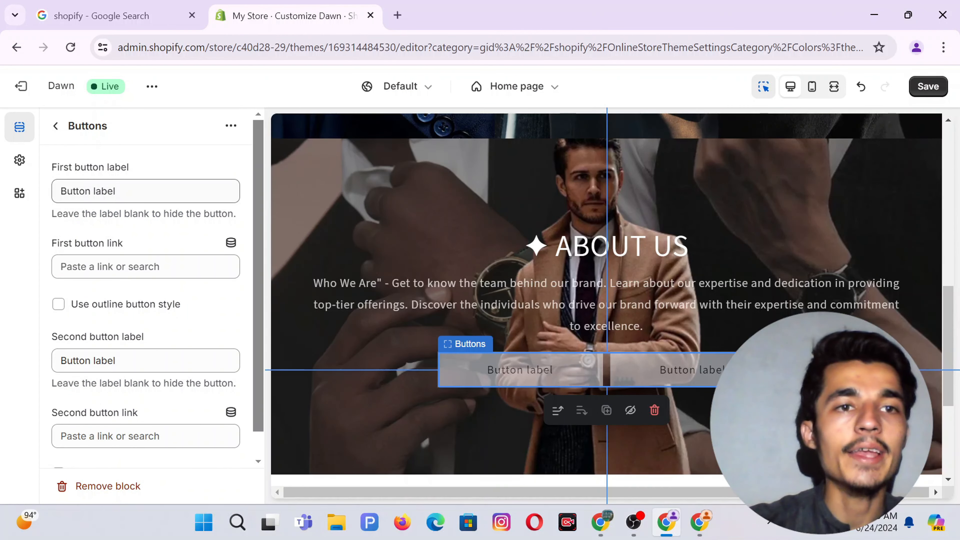
{"action": "left_click", "coordinate": [148, 191]}
{"action": "key", "text": "ctrl+a"}
{"action": "type", "text": "E"}
{"action": "key", "text": "BackSpace"}
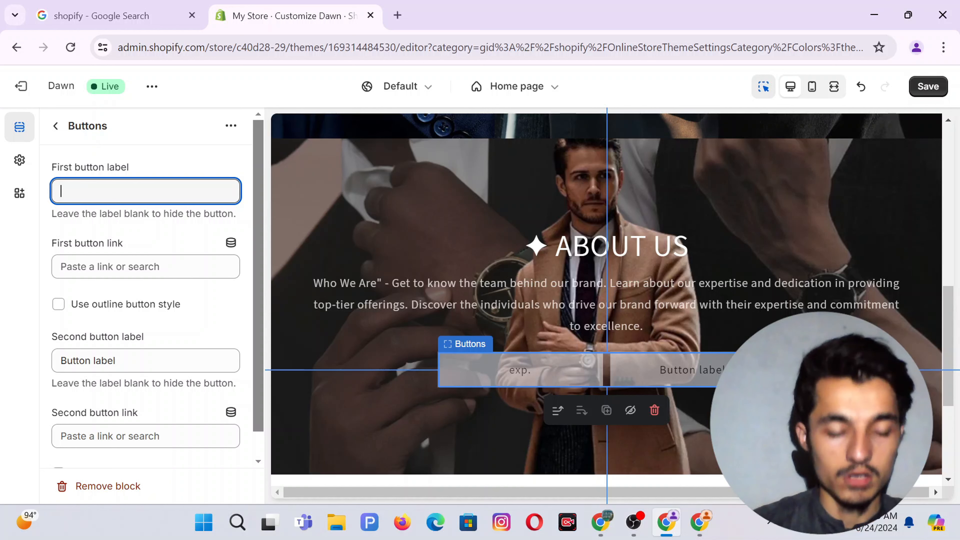
{"action": "type", "text": "Explore"}
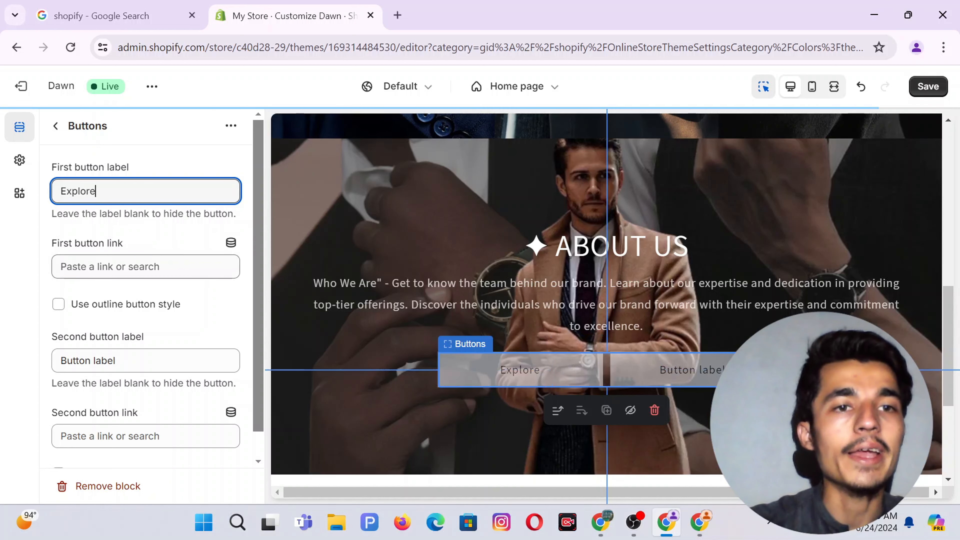
{"action": "left_click", "coordinate": [114, 267]}
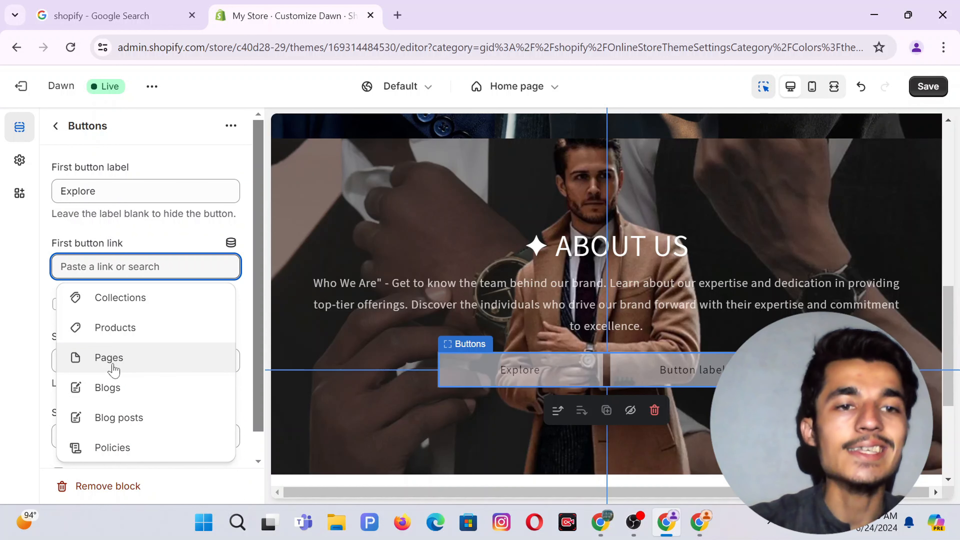
{"action": "left_click", "coordinate": [110, 358]}
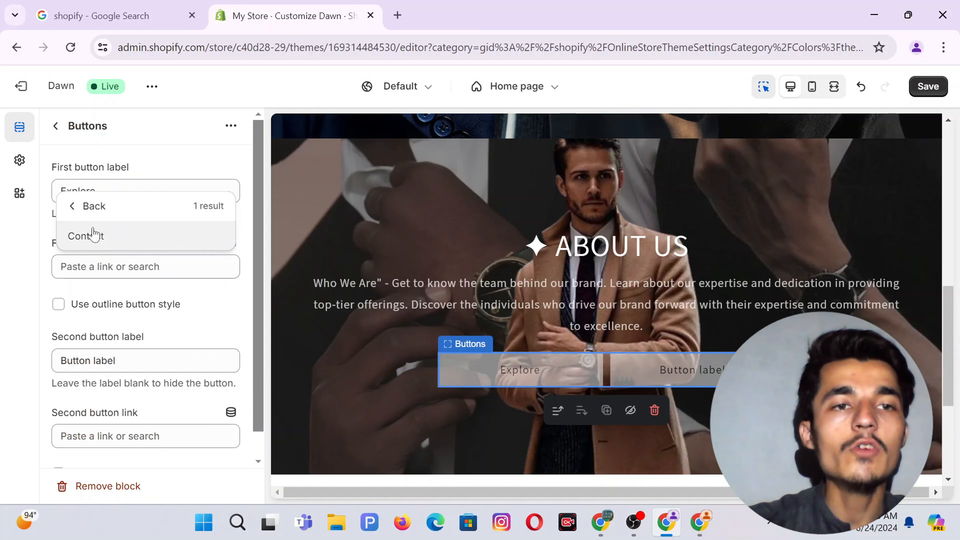
Open the store admin in a new tab and go to Online Store > Pages.
{"action": "right_click", "coordinate": [21, 90]}
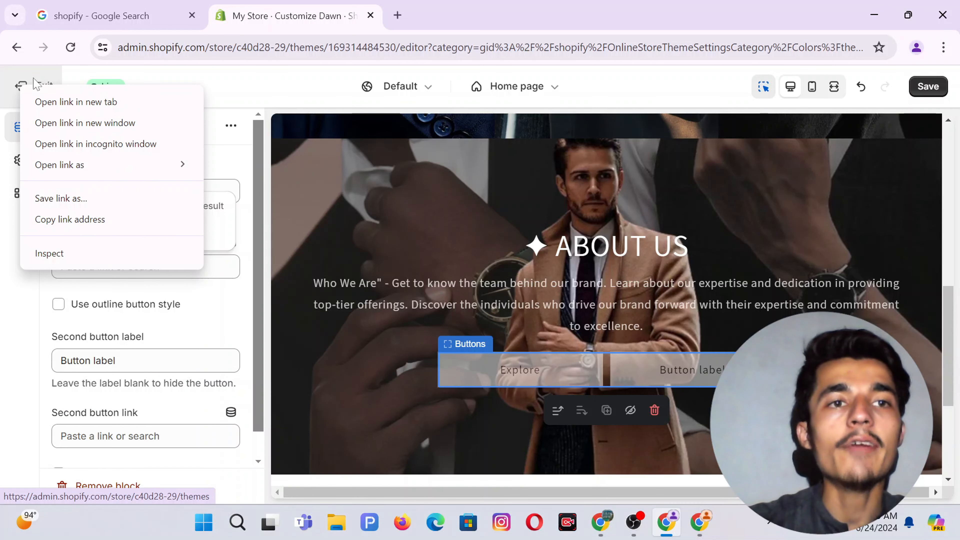
{"action": "left_click", "coordinate": [45, 102]}
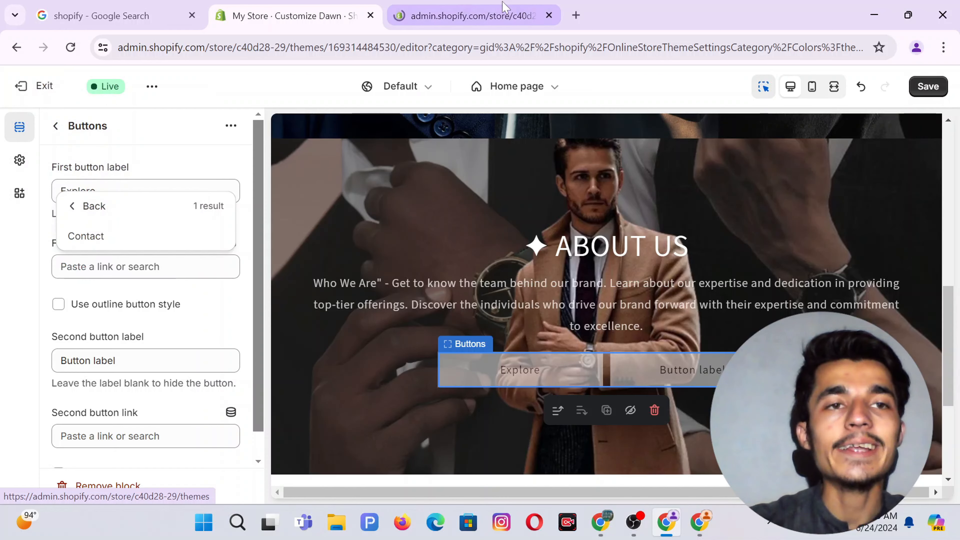
{"action": "left_click", "coordinate": [462, 8]}
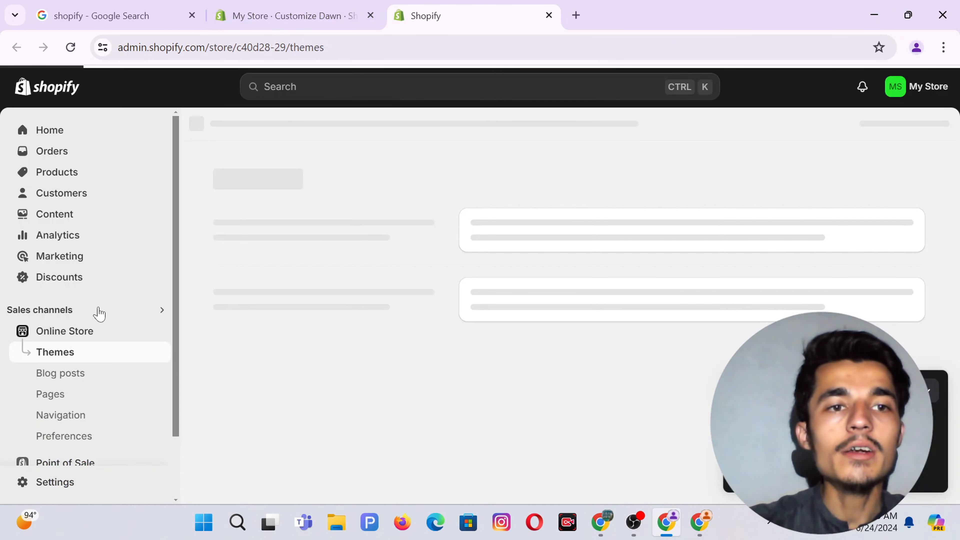
{"action": "left_click", "coordinate": [43, 394]}
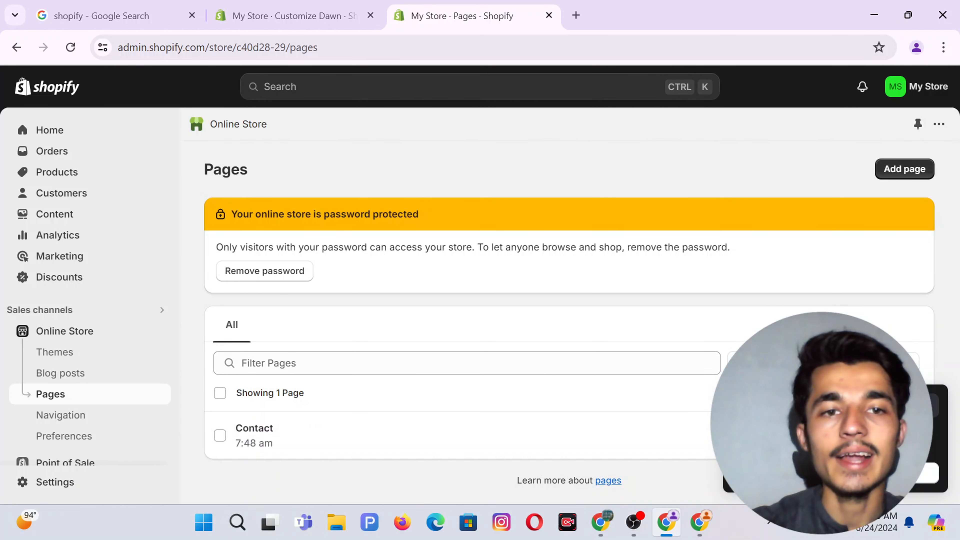
{"action": "left_click", "coordinate": [927, 406]}
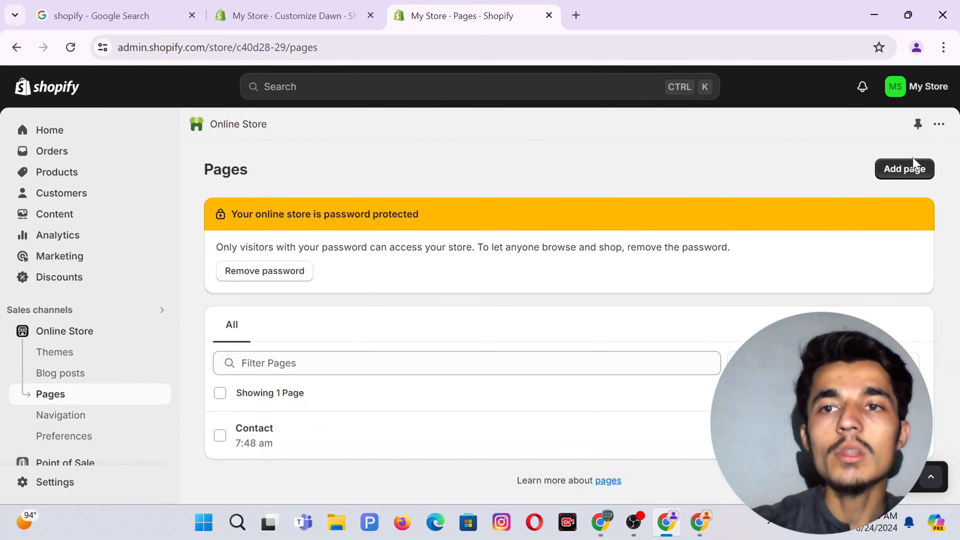
Add a new page titled 'About Us' and save it with Ctrl+S.
{"action": "left_click", "coordinate": [911, 168]}
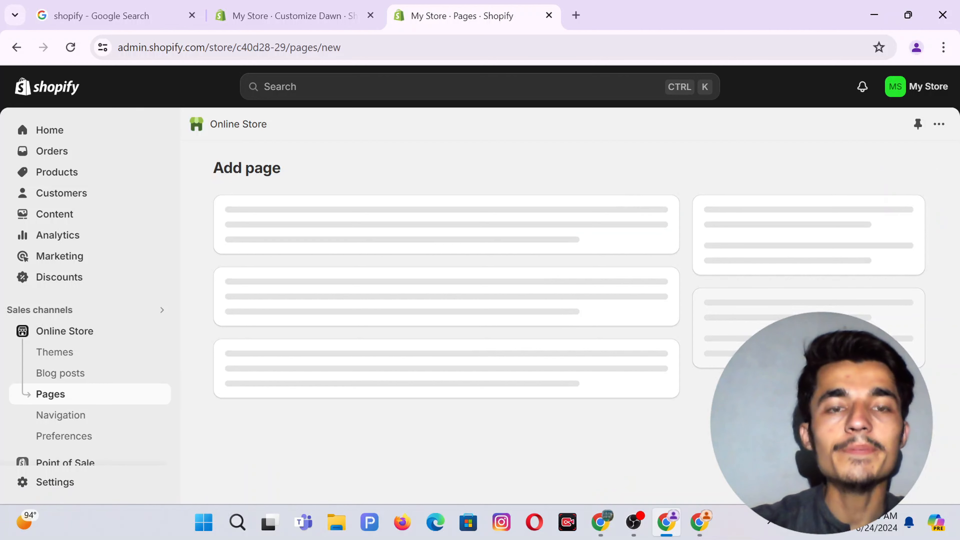
{"action": "left_click", "coordinate": [294, 236]}
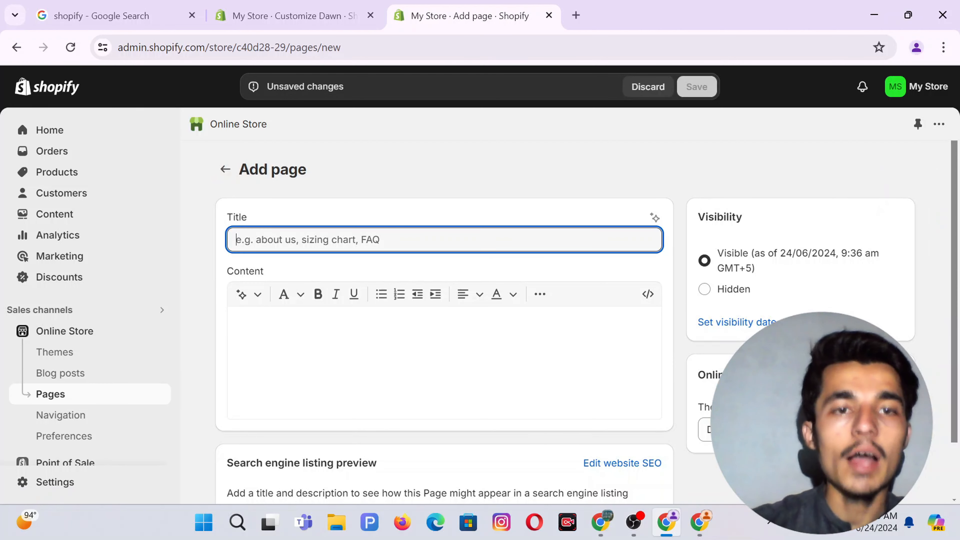
{"action": "type", "text": "About Us"}
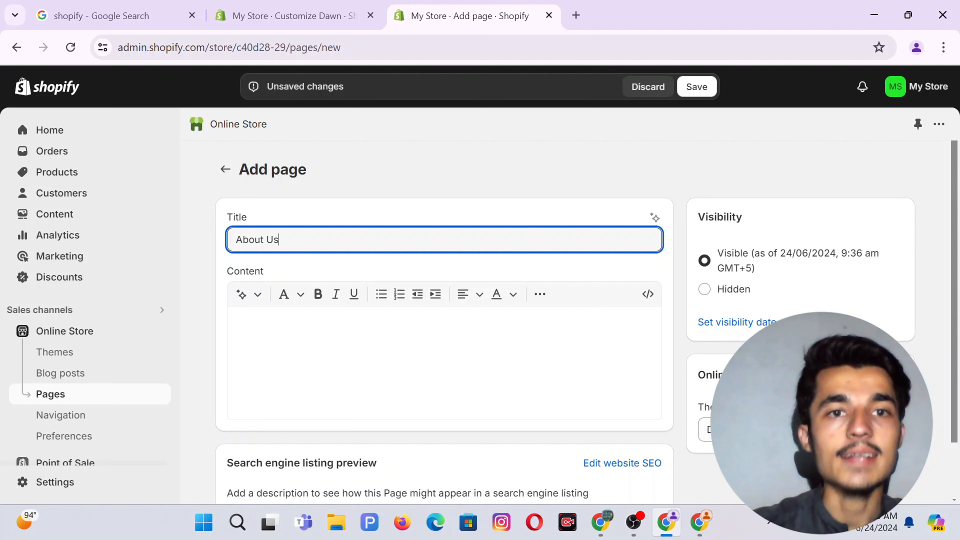
{"action": "left_click", "coordinate": [288, 329]}
{"action": "scroll", "coordinate": [378, 341], "scroll_direction": "down", "scroll_amount": 2}
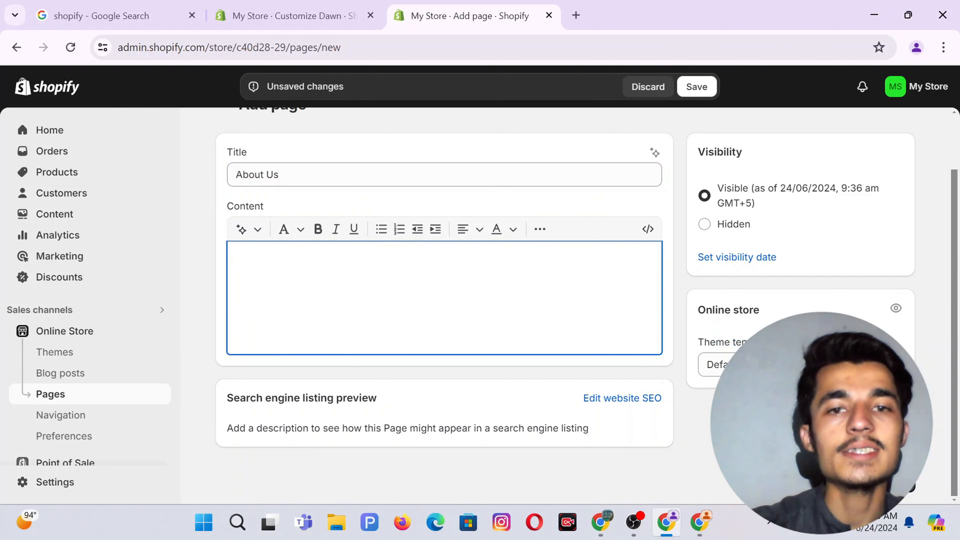
{"action": "scroll", "coordinate": [444, 303], "scroll_direction": "up", "scroll_amount": 2}
{"action": "scroll", "coordinate": [798, 282], "scroll_direction": "down", "scroll_amount": 2}
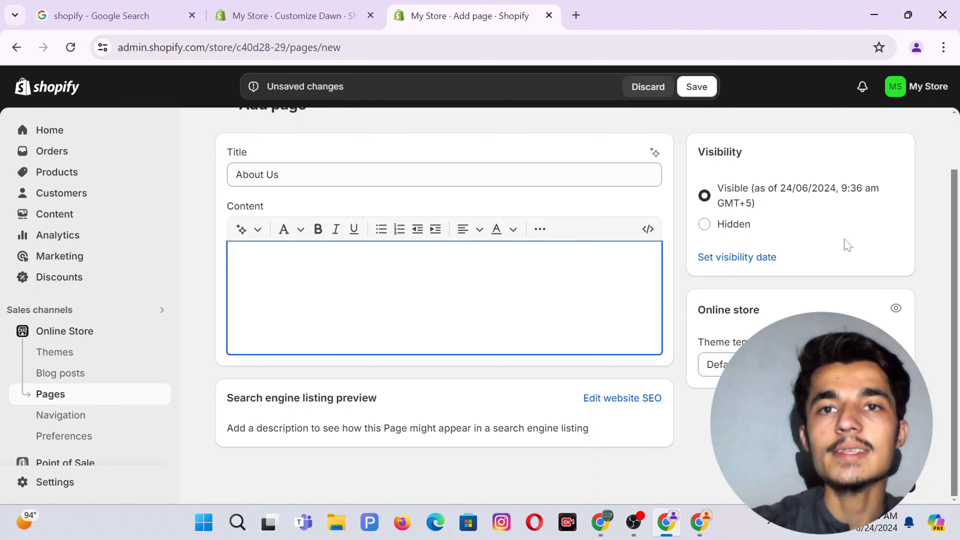
{"action": "key", "text": "ctrl+s"}
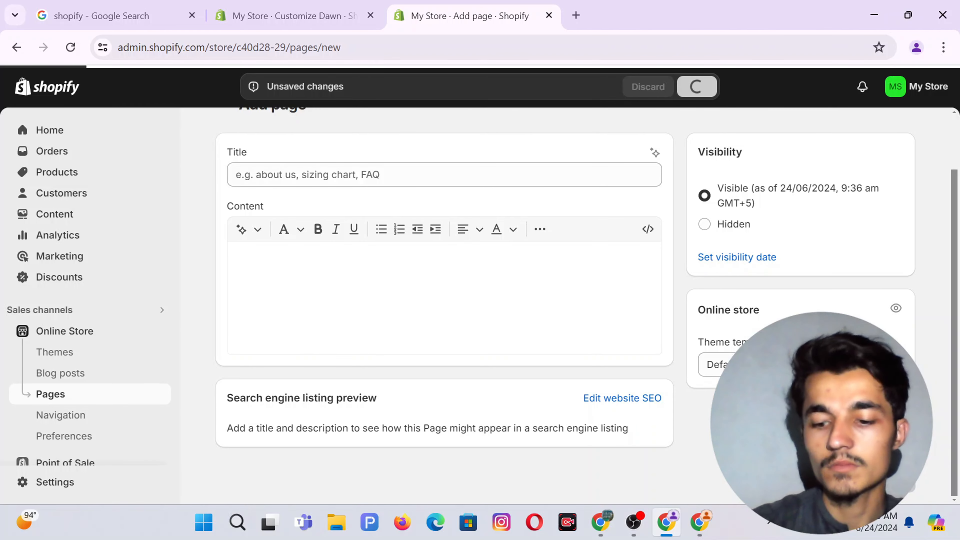
{"action": "scroll", "coordinate": [469, 207], "scroll_direction": "down", "scroll_amount": 3}
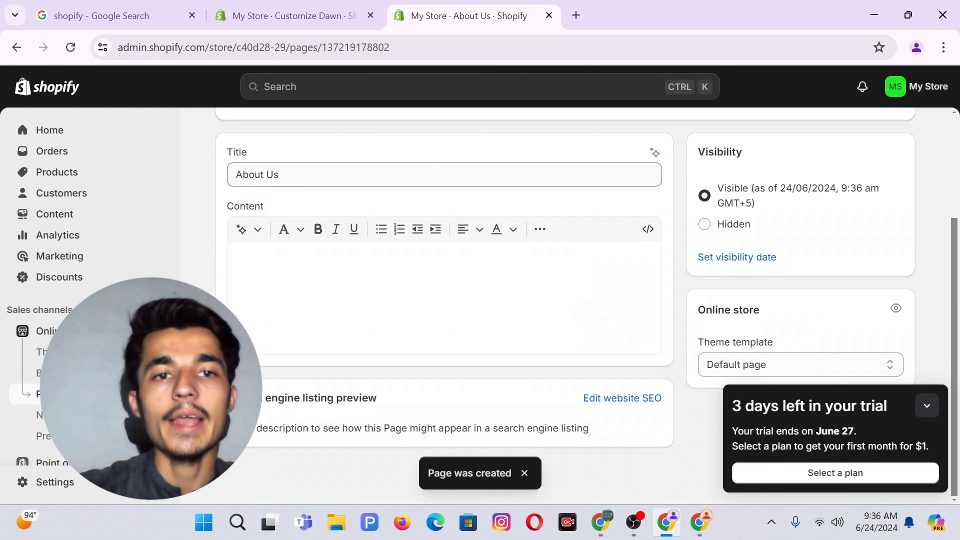
{"action": "scroll", "coordinate": [469, 207], "scroll_direction": "up", "scroll_amount": 3}
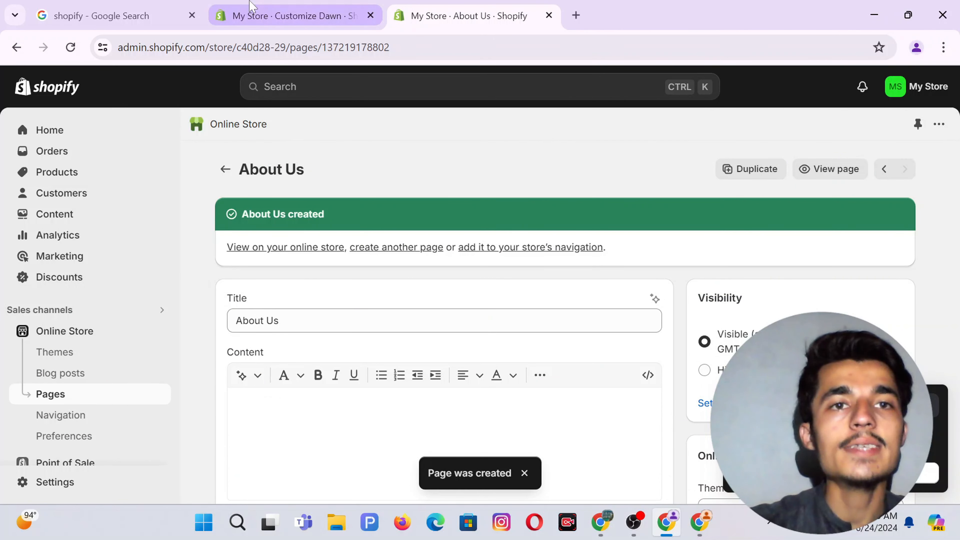
Link the banner's Explore button to the About Us page.
{"action": "left_click", "coordinate": [294, 16]}
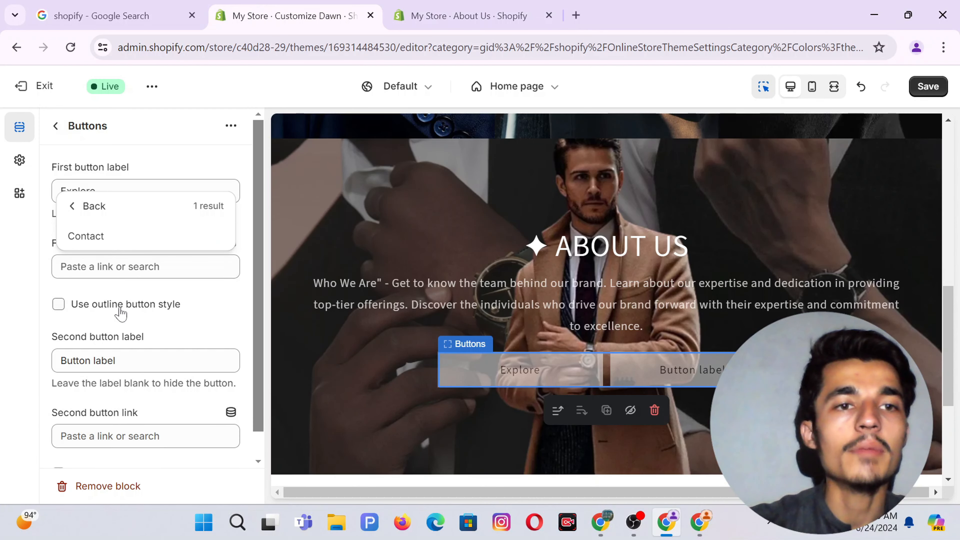
{"action": "left_click", "coordinate": [72, 207]}
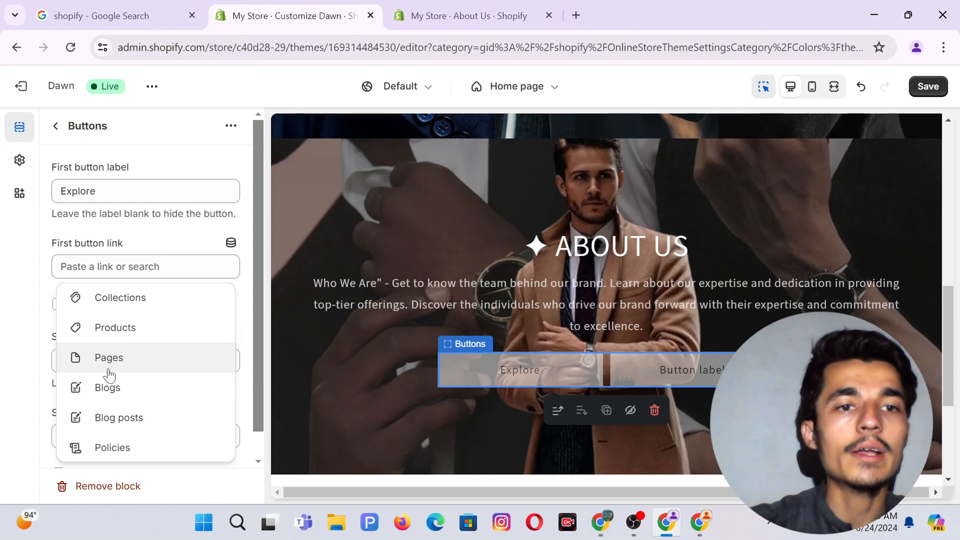
{"action": "left_click", "coordinate": [86, 357]}
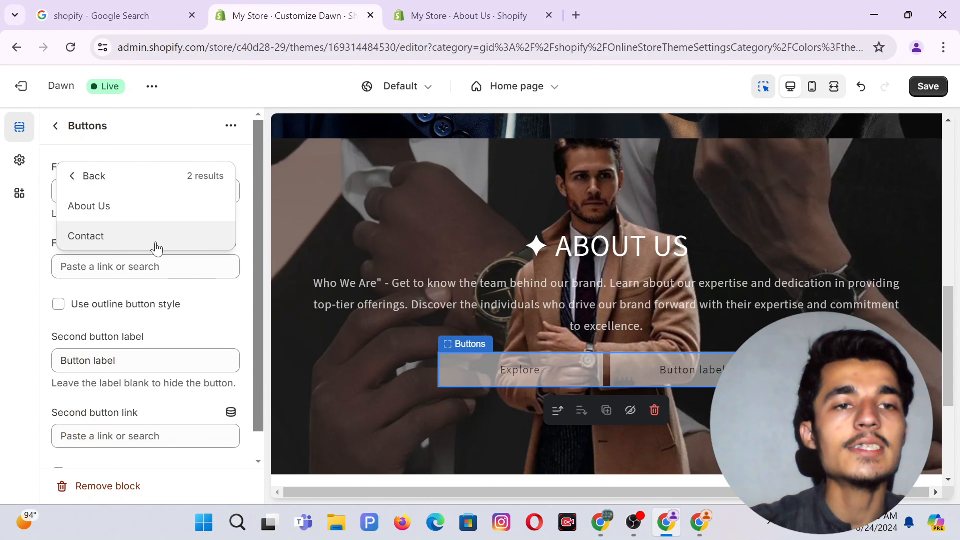
{"action": "left_click", "coordinate": [107, 204]}
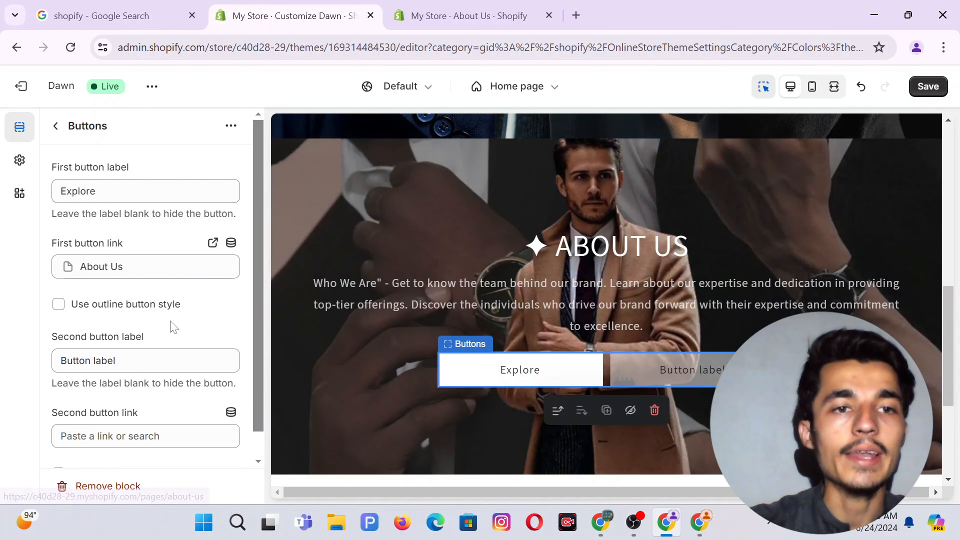
Clear the second button's label to remove it, then save the theme.
{"action": "scroll", "coordinate": [171, 326], "scroll_direction": "down", "scroll_amount": 1}
{"action": "left_click_drag", "start_coordinate": [116, 333], "coordinate": [60, 333]}
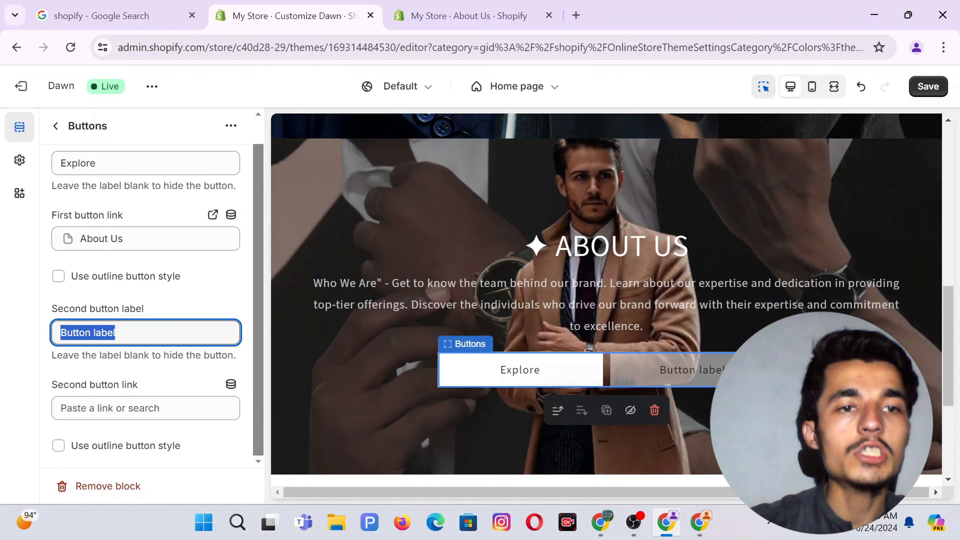
{"action": "key", "text": "BackSpace"}
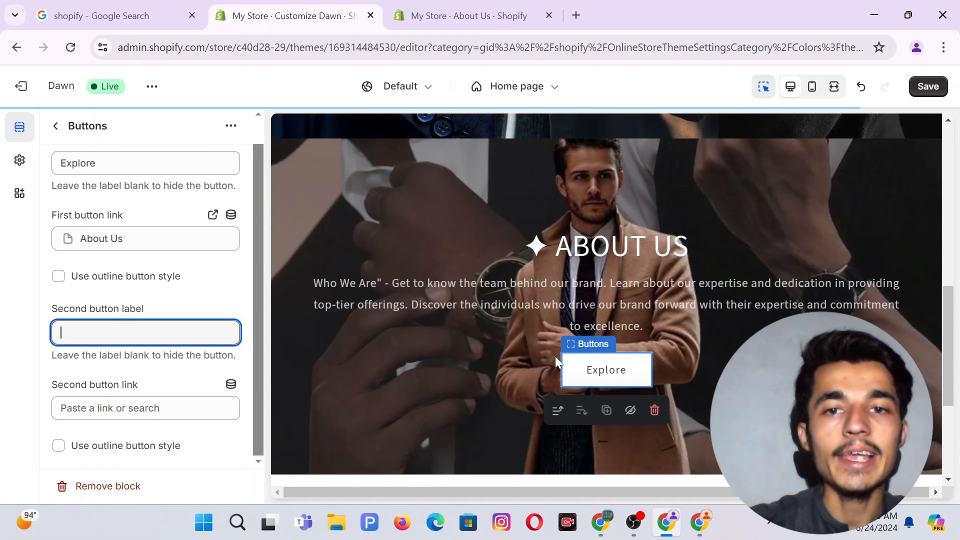
{"action": "left_click", "coordinate": [13, 328]}
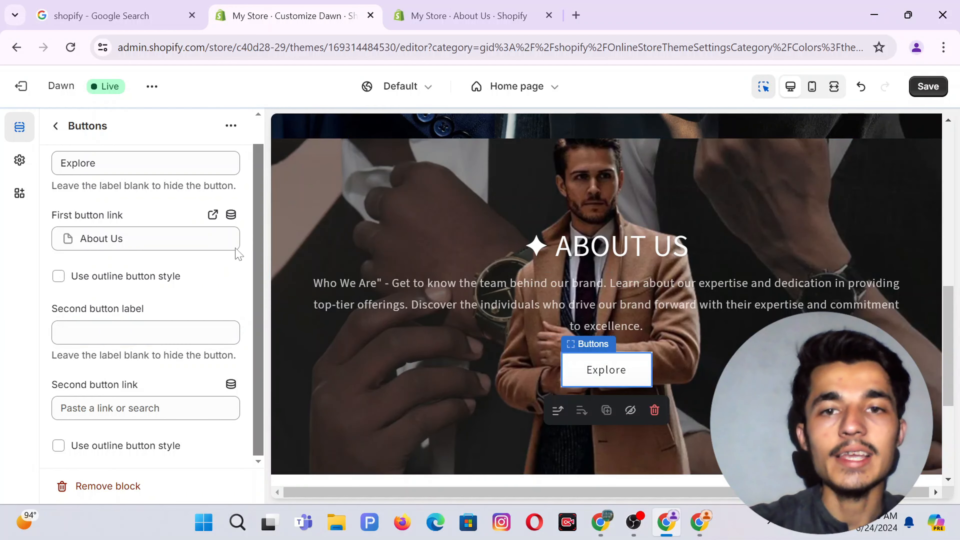
{"action": "left_click", "coordinate": [928, 93]}
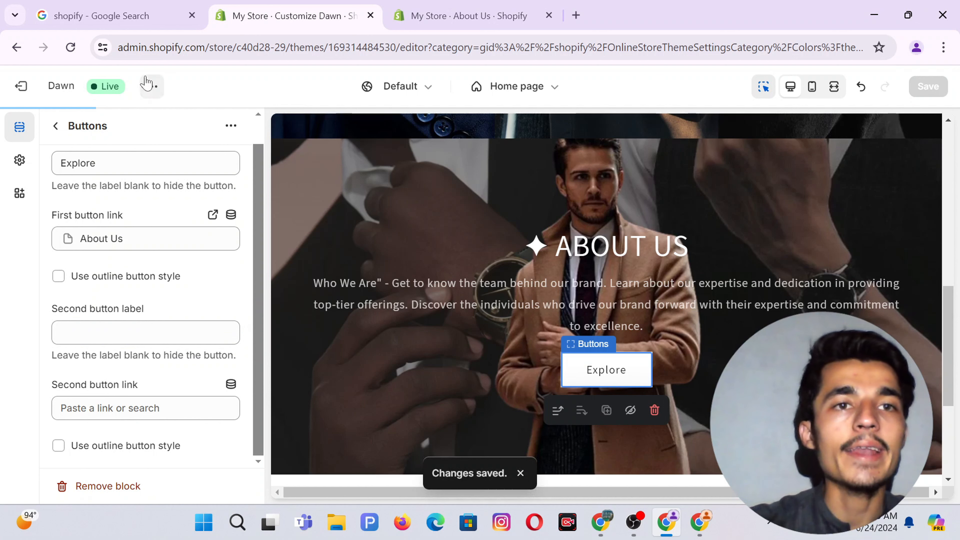
View the live store from the theme menu and scroll to the About Us banner.
{"action": "left_click", "coordinate": [152, 88]}
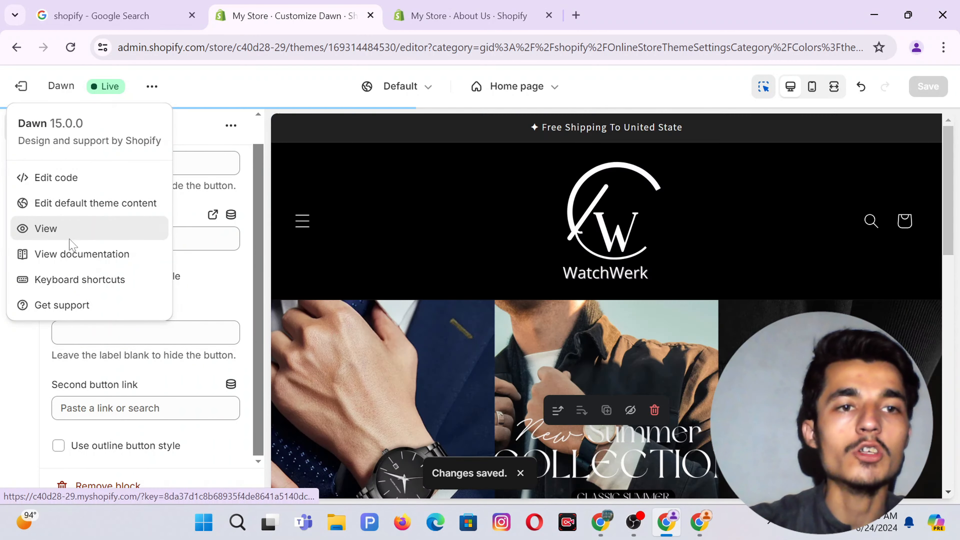
{"action": "left_click", "coordinate": [71, 239]}
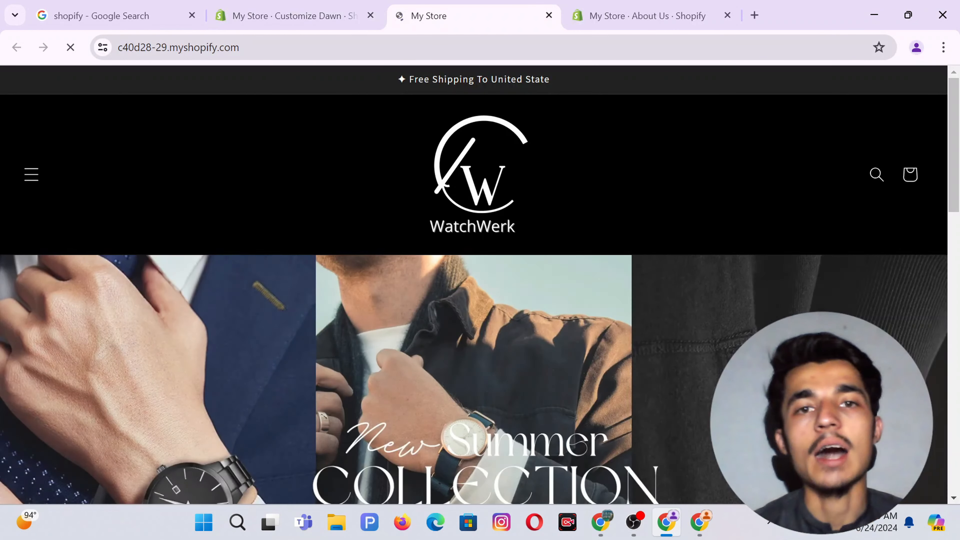
{"action": "scroll", "coordinate": [563, 223], "scroll_direction": "down", "scroll_amount": 10}
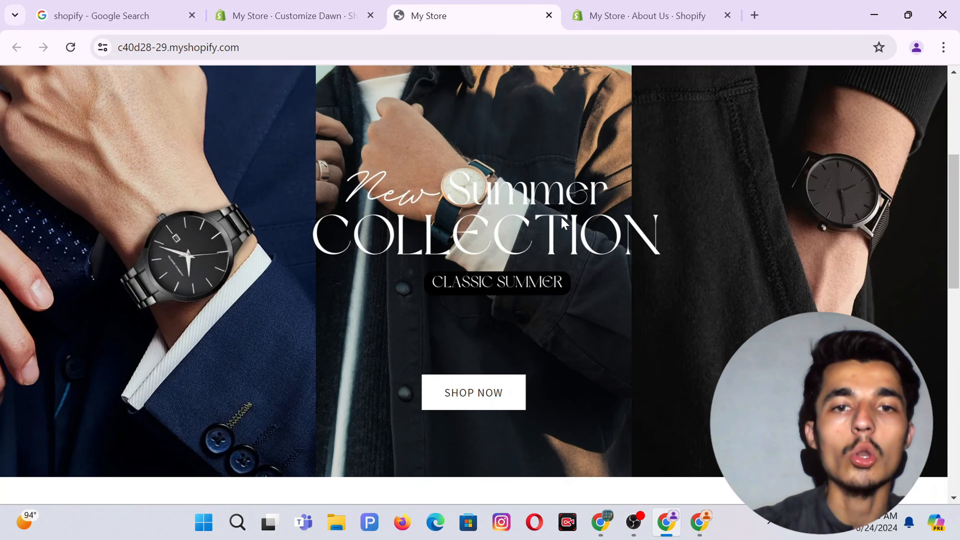
{"action": "scroll", "coordinate": [563, 223], "scroll_direction": "down", "scroll_amount": 3}
{"action": "scroll", "coordinate": [564, 223], "scroll_direction": "up", "scroll_amount": 4}
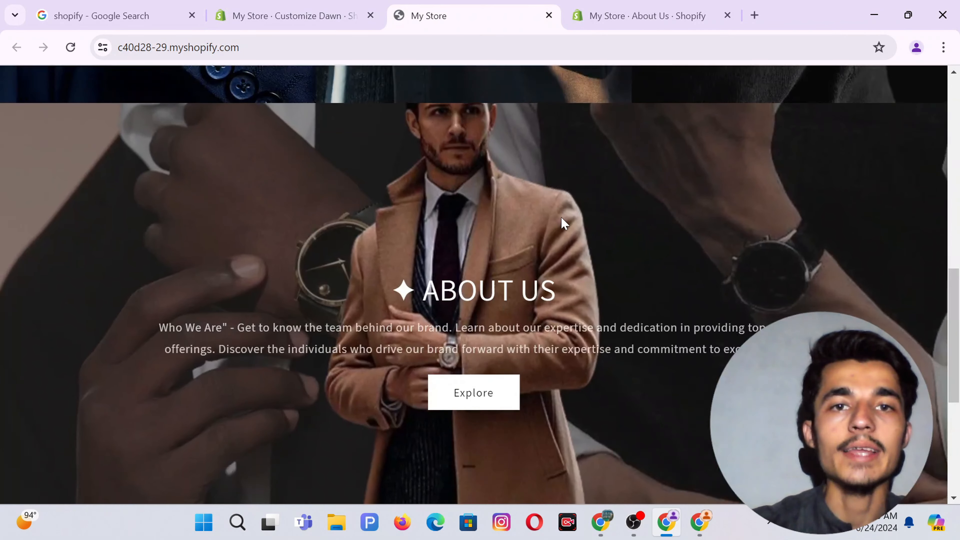
{"action": "scroll", "coordinate": [564, 222], "scroll_direction": "down", "scroll_amount": 6}
{"action": "scroll", "coordinate": [564, 223], "scroll_direction": "up", "scroll_amount": 6}
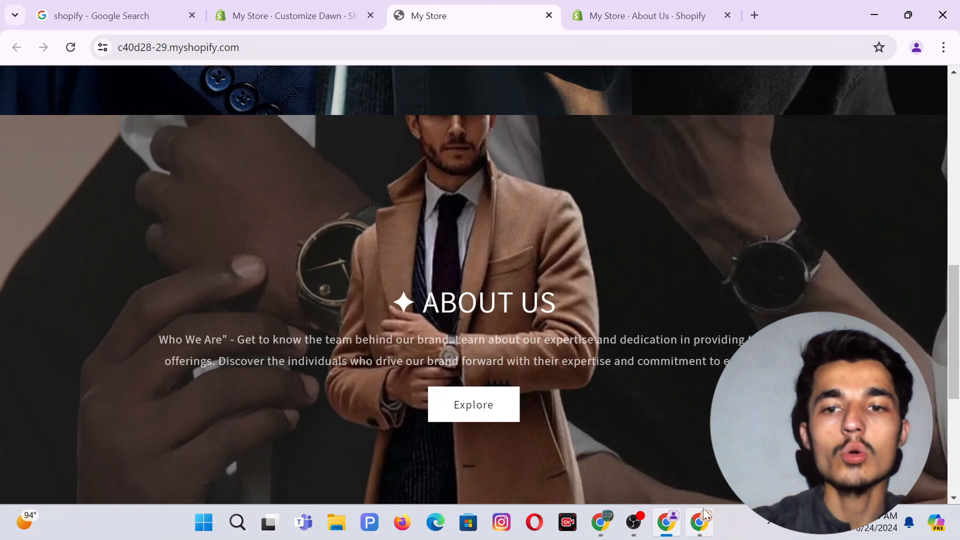
Bring up the reference store and scroll to its Best Seller, Exercise, Men and Women collection tiles.
{"action": "left_click", "coordinate": [700, 518]}
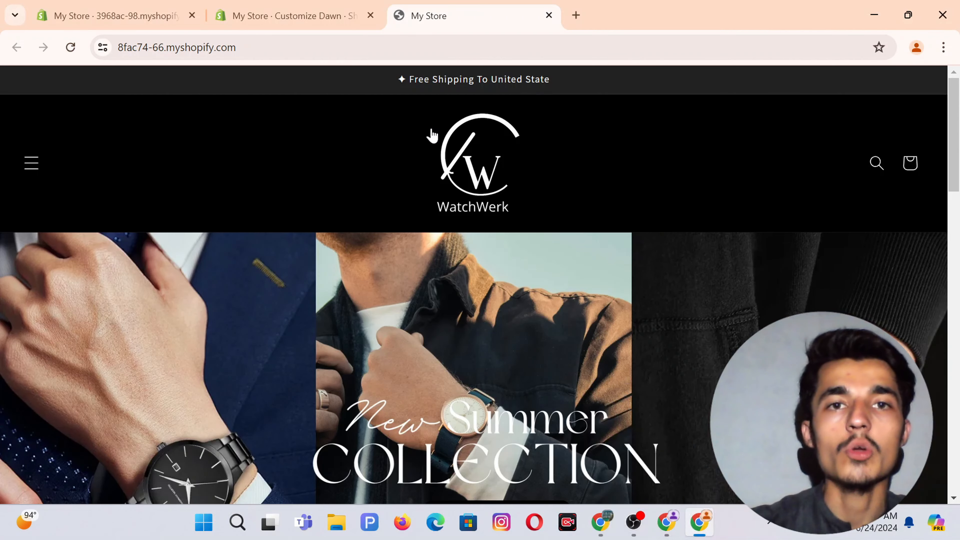
{"action": "scroll", "coordinate": [497, 192], "scroll_direction": "down", "scroll_amount": 10}
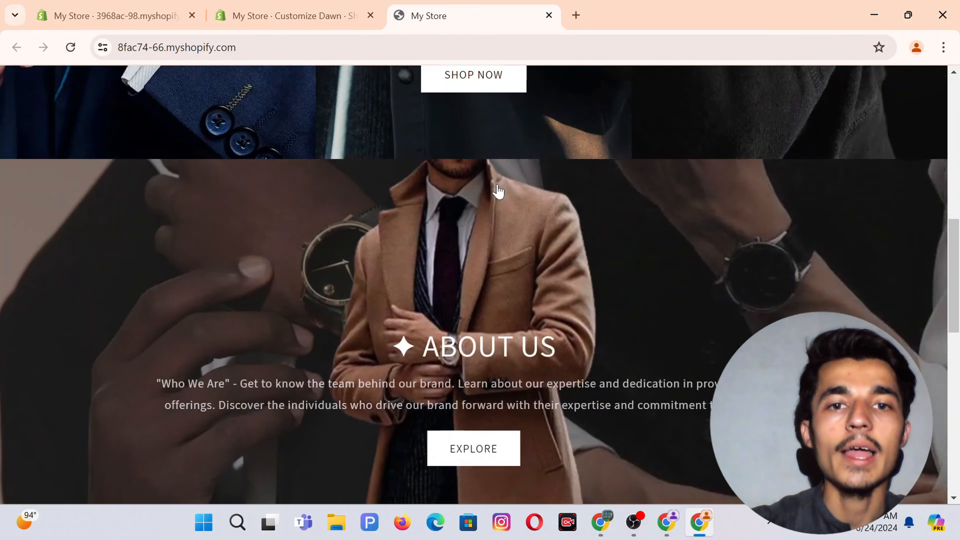
{"action": "scroll", "coordinate": [497, 189], "scroll_direction": "down", "scroll_amount": 5}
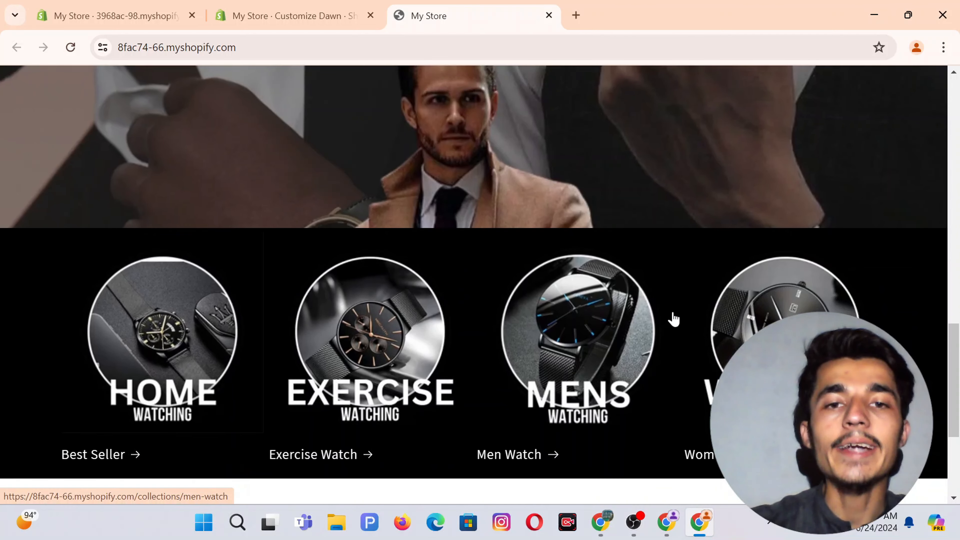
{"action": "left_click", "coordinate": [672, 518]}
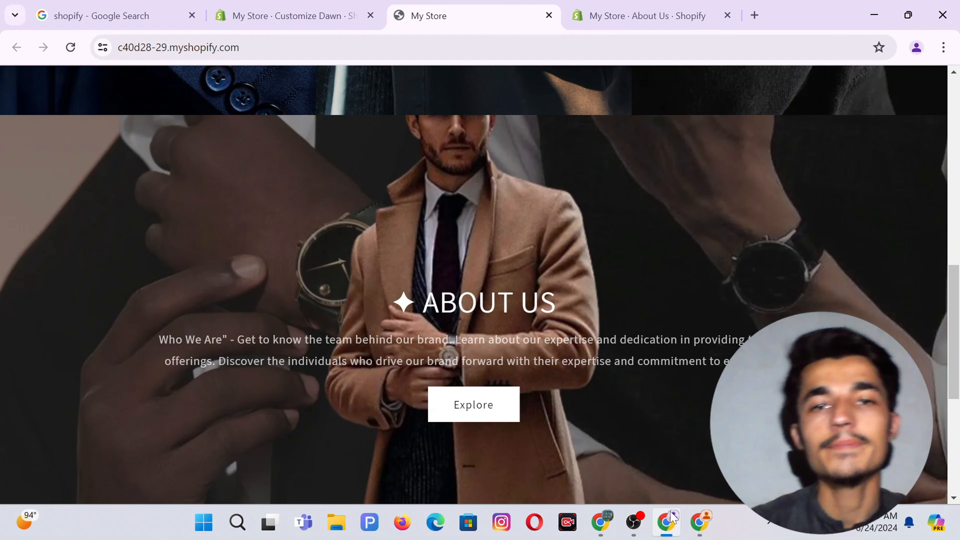
{"action": "left_click", "coordinate": [672, 517]}
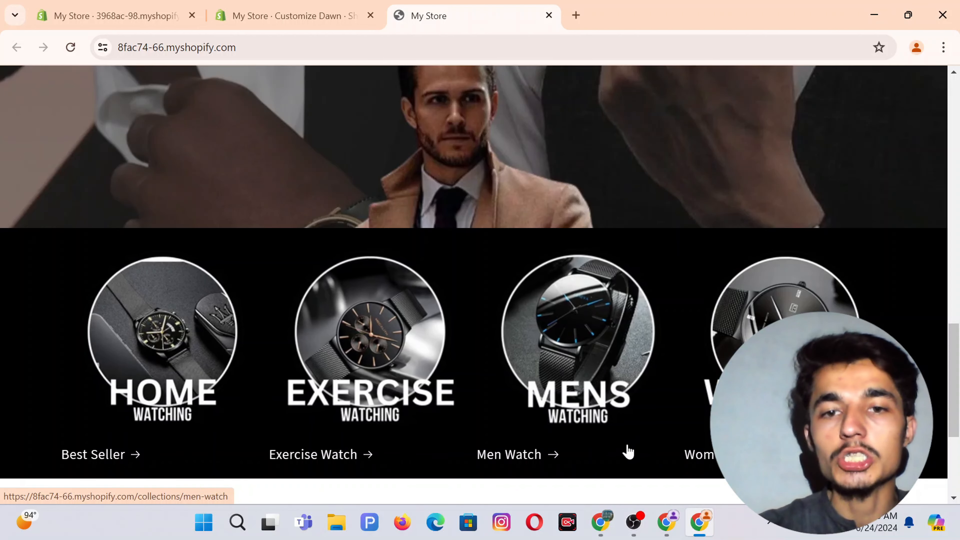
Add a blank third page to the other Canva design.
{"action": "left_click", "coordinate": [603, 518]}
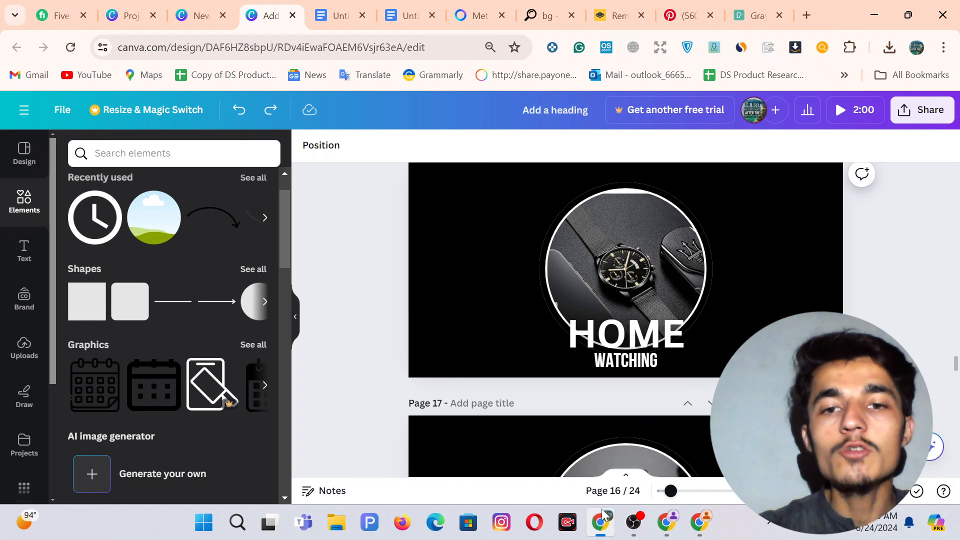
{"action": "left_click", "coordinate": [187, 2]}
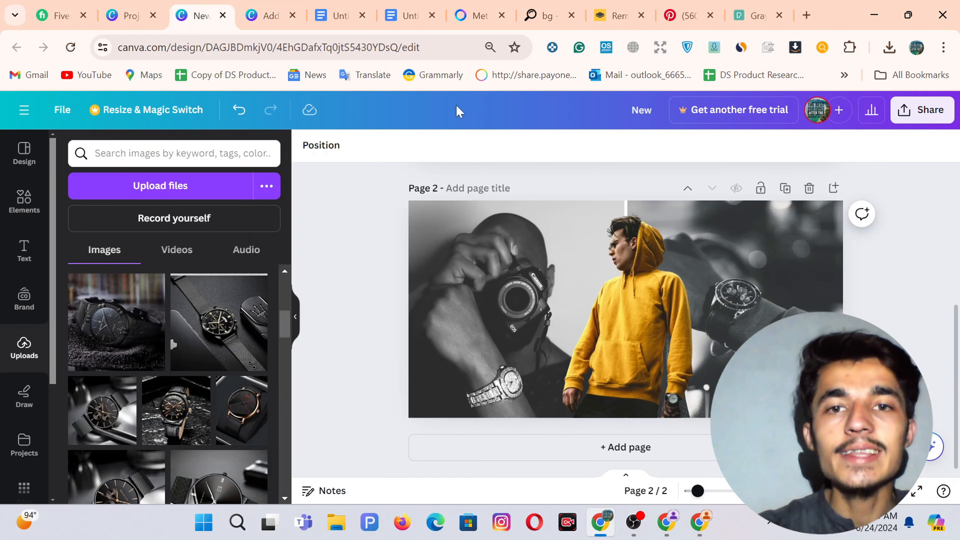
{"action": "left_click", "coordinate": [545, 448]}
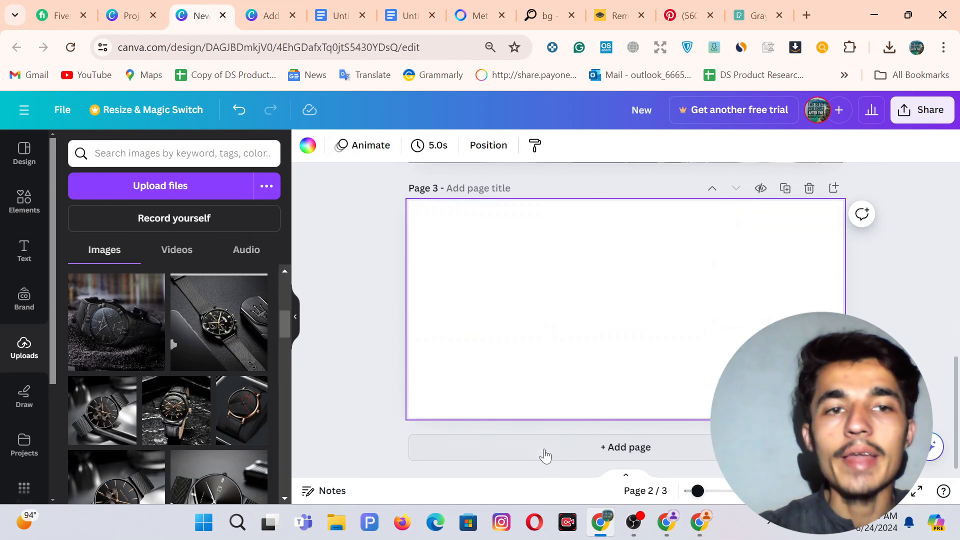
Open Elements and show all available Shapes.
{"action": "left_click", "coordinate": [22, 200]}
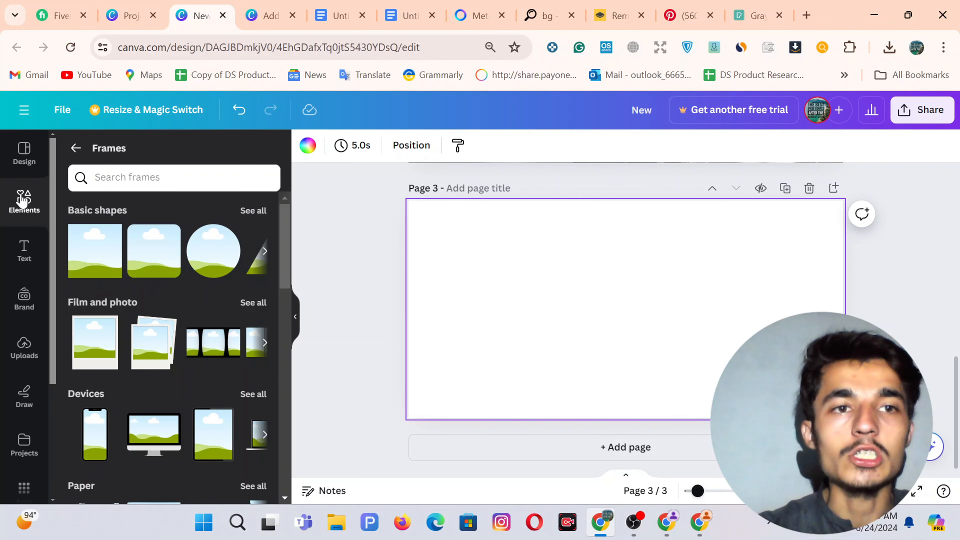
{"action": "scroll", "coordinate": [219, 376], "scroll_direction": "down", "scroll_amount": 15}
{"action": "scroll", "coordinate": [220, 376], "scroll_direction": "up", "scroll_amount": 14}
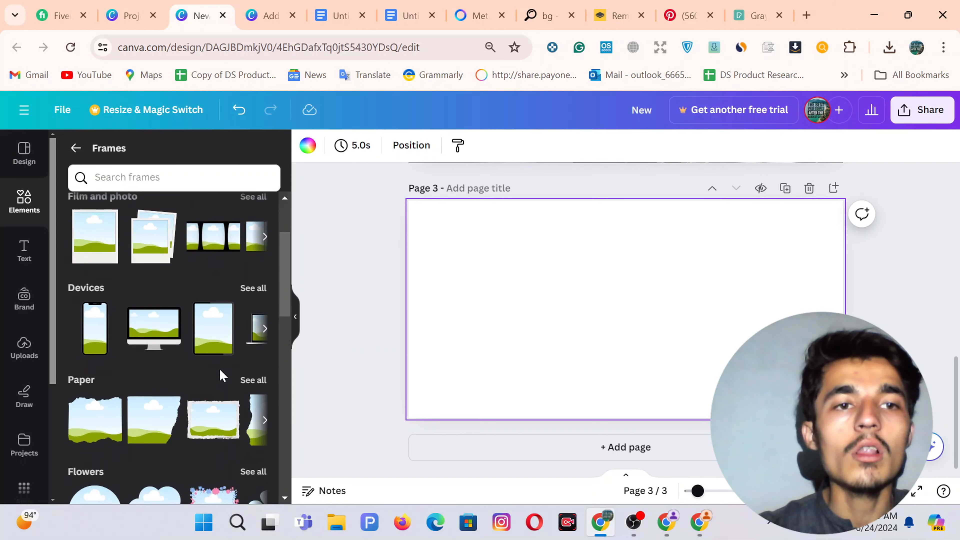
{"action": "scroll", "coordinate": [126, 310], "scroll_direction": "up", "scroll_amount": 1}
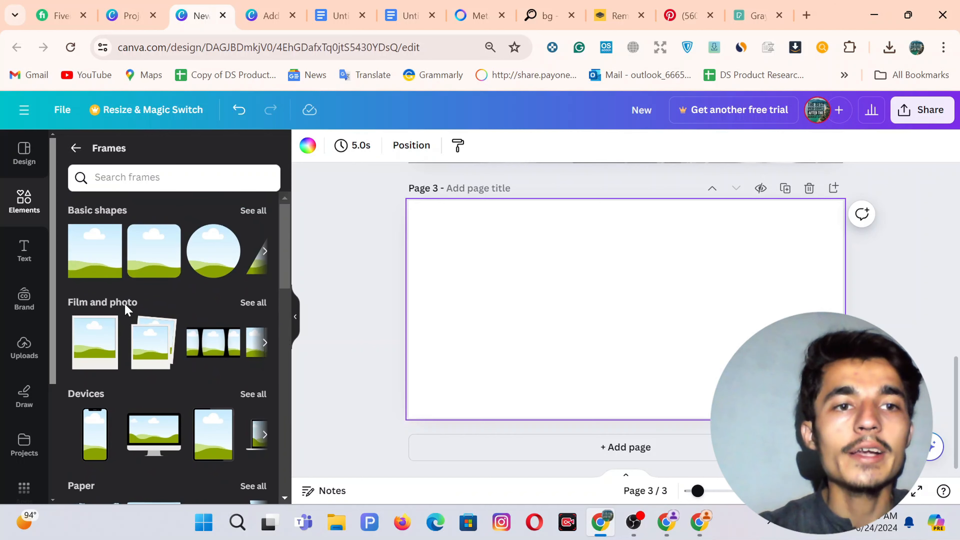
{"action": "left_click", "coordinate": [74, 147]}
{"action": "scroll", "coordinate": [130, 359], "scroll_direction": "up", "scroll_amount": 5}
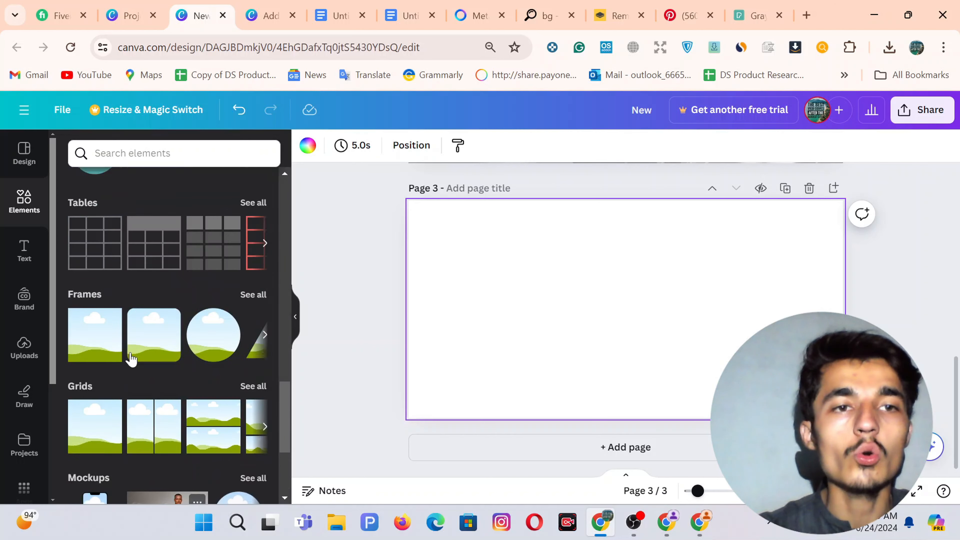
{"action": "scroll", "coordinate": [130, 359], "scroll_direction": "up", "scroll_amount": 7}
{"action": "scroll", "coordinate": [131, 359], "scroll_direction": "down", "scroll_amount": 4}
{"action": "scroll", "coordinate": [130, 359], "scroll_direction": "up", "scroll_amount": 10}
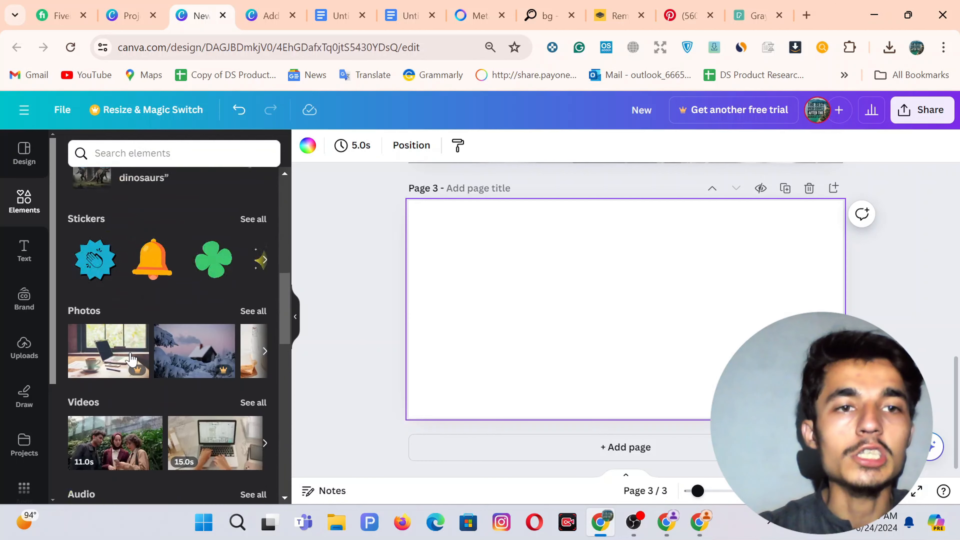
{"action": "scroll", "coordinate": [131, 358], "scroll_direction": "up", "scroll_amount": 8}
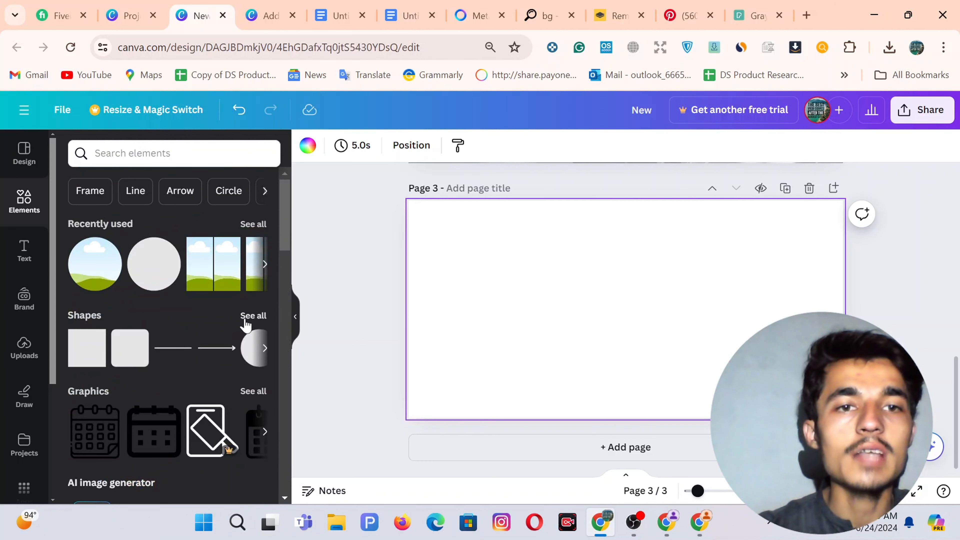
{"action": "left_click", "coordinate": [252, 315]}
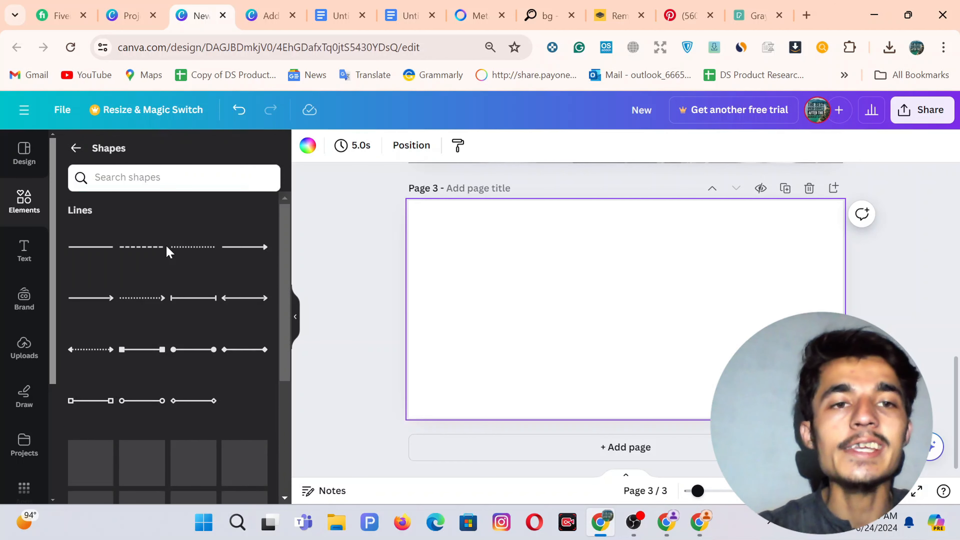
{"action": "scroll", "coordinate": [168, 252], "scroll_direction": "down", "scroll_amount": 5}
Add a grey circle to page 3, enlarge it to most of the page height, and centre it.
{"action": "left_click", "coordinate": [190, 320]}
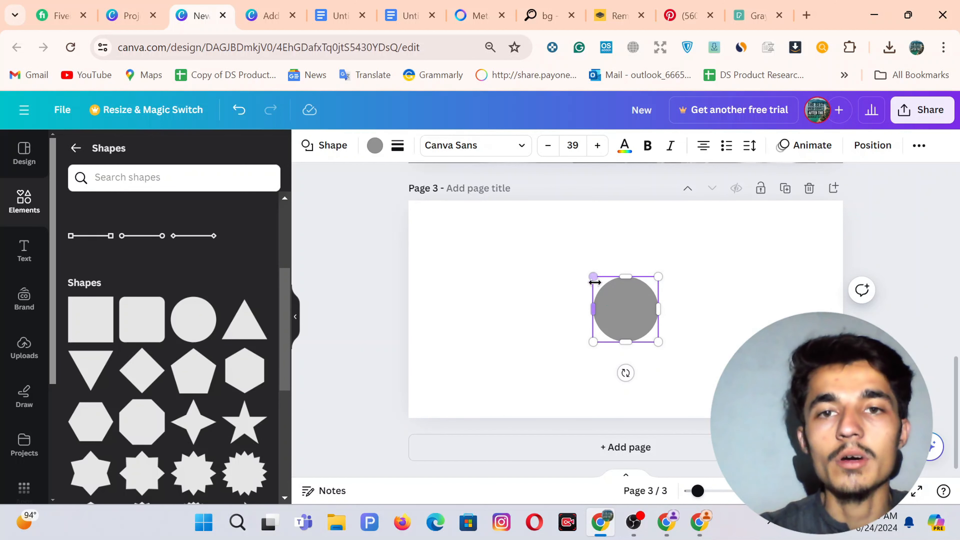
{"action": "left_click_drag", "start_coordinate": [594, 282], "coordinate": [590, 283]}
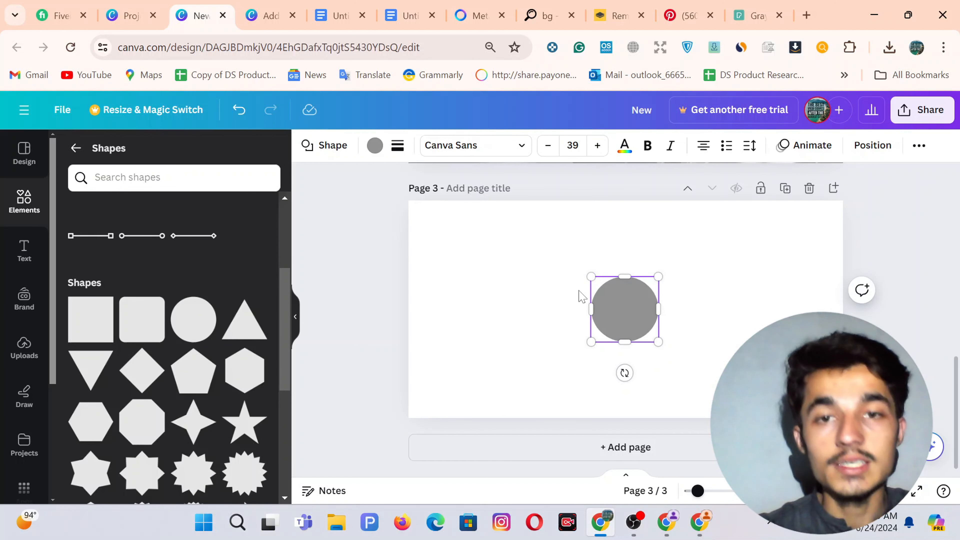
{"action": "key", "text": "ctrl+z"}
{"action": "left_click_drag", "start_coordinate": [577, 260], "coordinate": [539, 222]}
{"action": "left_click_drag", "start_coordinate": [658, 342], "coordinate": [708, 397]}
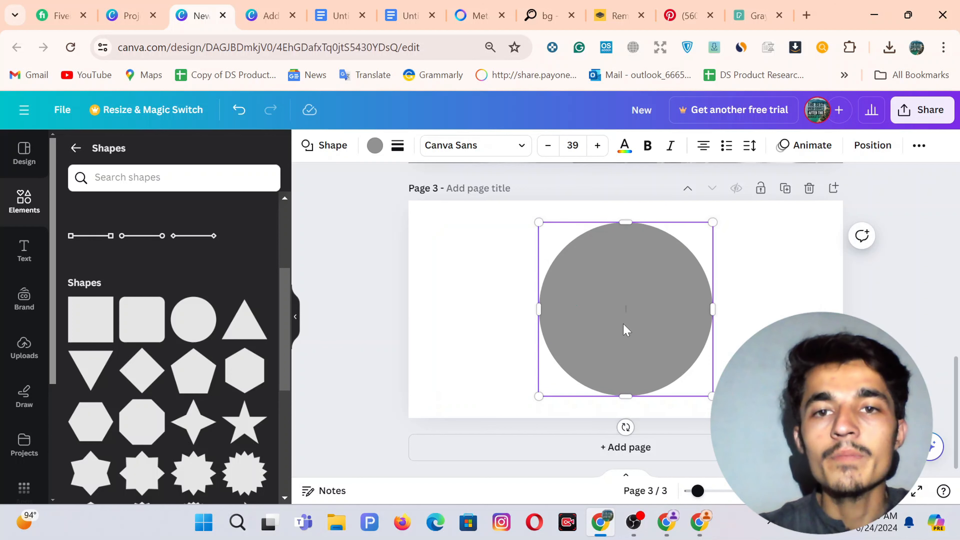
{"action": "left_click_drag", "start_coordinate": [624, 328], "coordinate": [620, 325]}
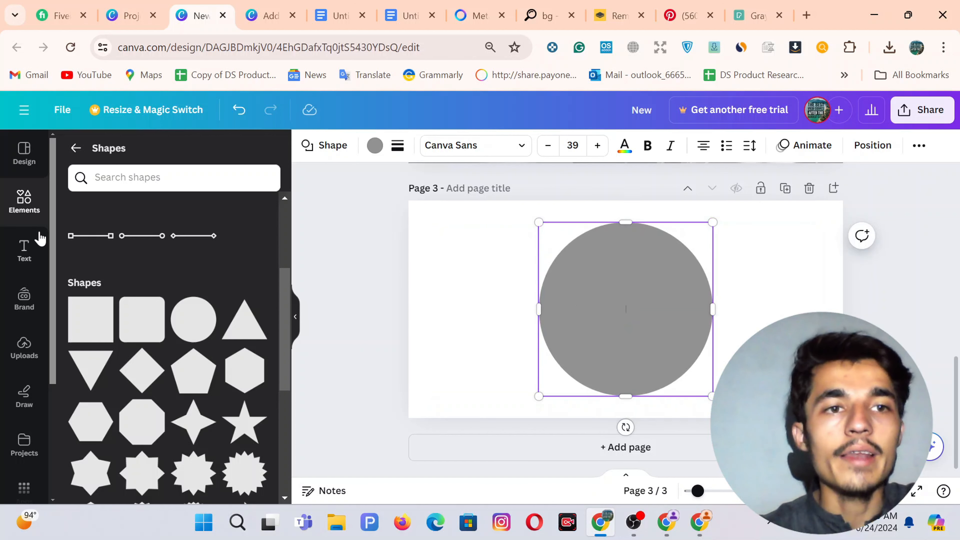
{"action": "left_click", "coordinate": [28, 209]}
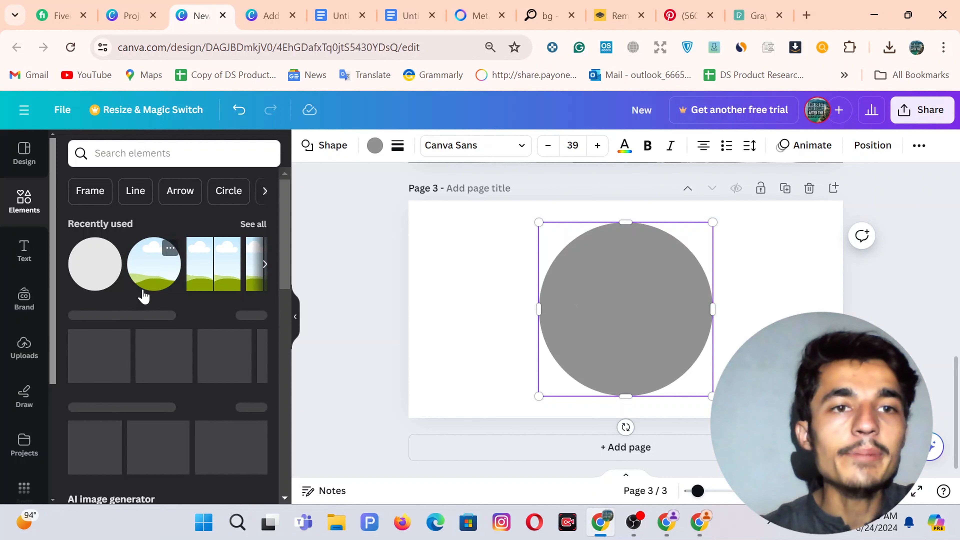
{"action": "scroll", "coordinate": [189, 373], "scroll_direction": "down", "scroll_amount": 15}
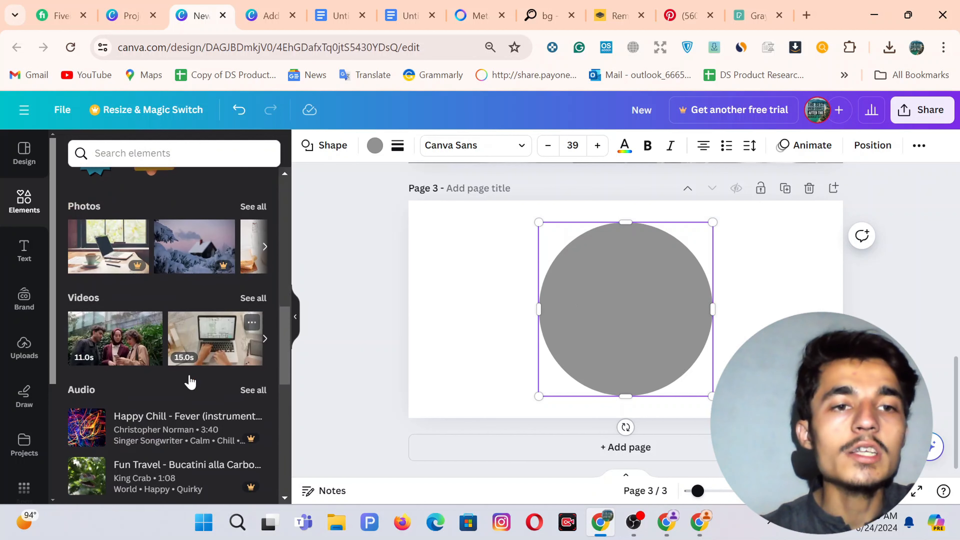
{"action": "scroll", "coordinate": [189, 373], "scroll_direction": "down", "scroll_amount": 5}
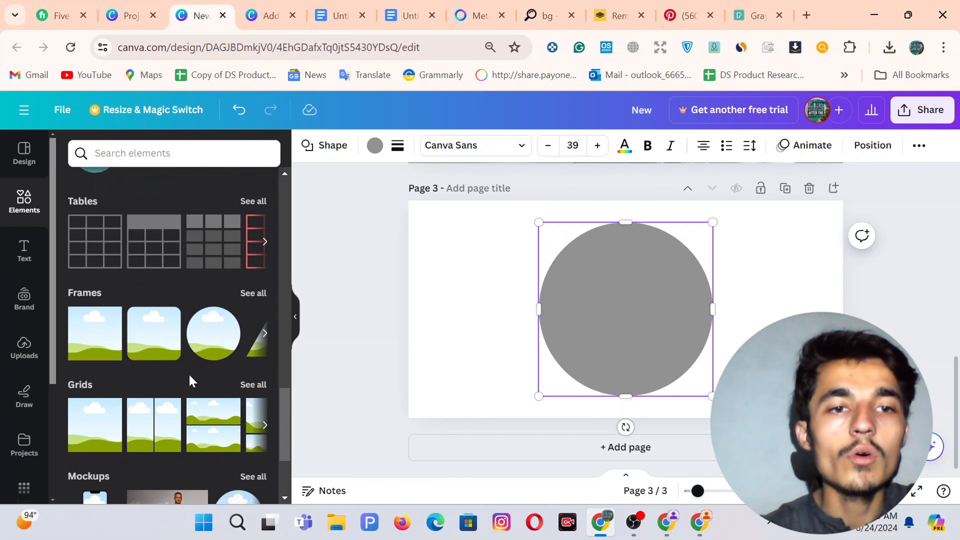
Add a circle photo frame to page 3, enlarge it to fill the grey circle, and centre it.
{"action": "left_click", "coordinate": [207, 332]}
{"action": "left_click_drag", "start_coordinate": [632, 318], "coordinate": [633, 289]}
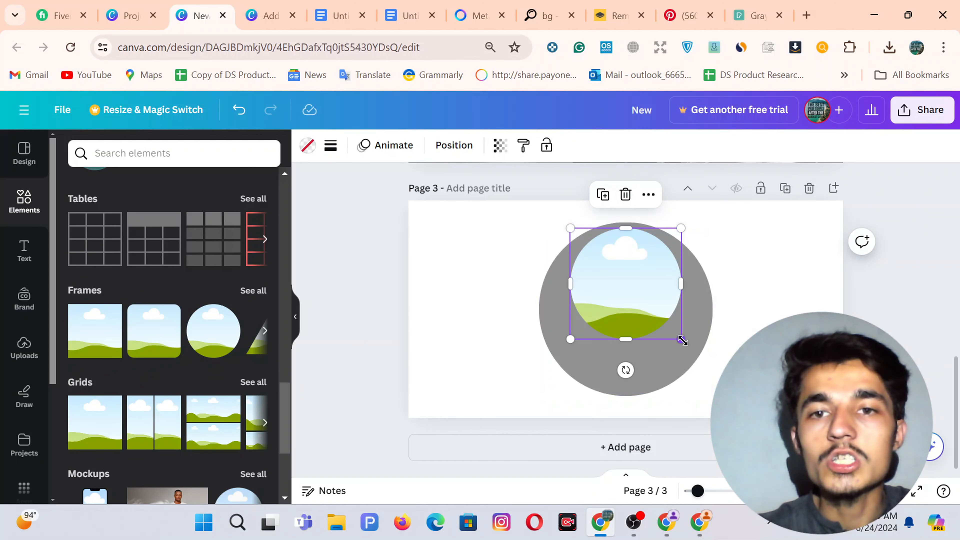
{"action": "left_click_drag", "start_coordinate": [683, 340], "coordinate": [731, 388]}
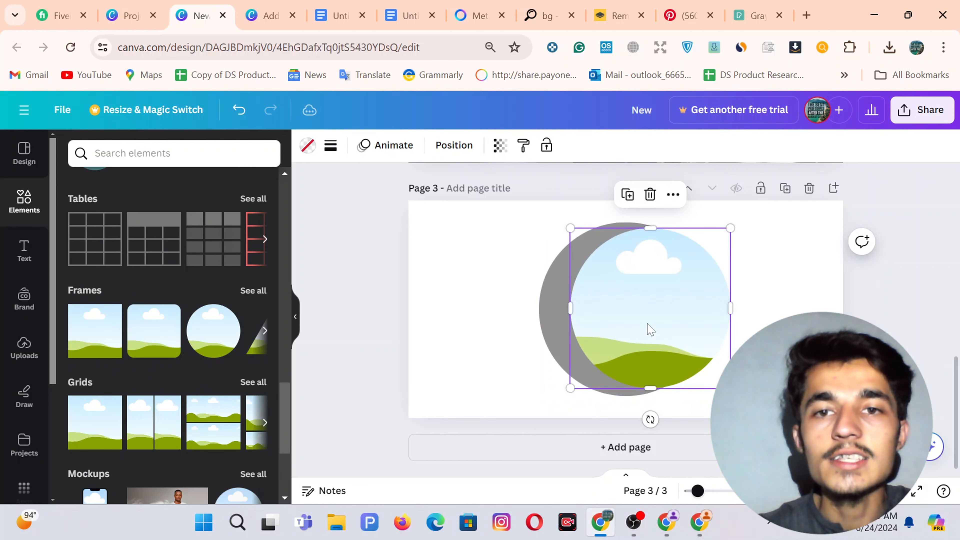
{"action": "left_click_drag", "start_coordinate": [649, 329], "coordinate": [620, 322]}
{"action": "left_click_drag", "start_coordinate": [707, 227], "coordinate": [712, 220]}
{"action": "left_click_drag", "start_coordinate": [639, 283], "coordinate": [628, 286]}
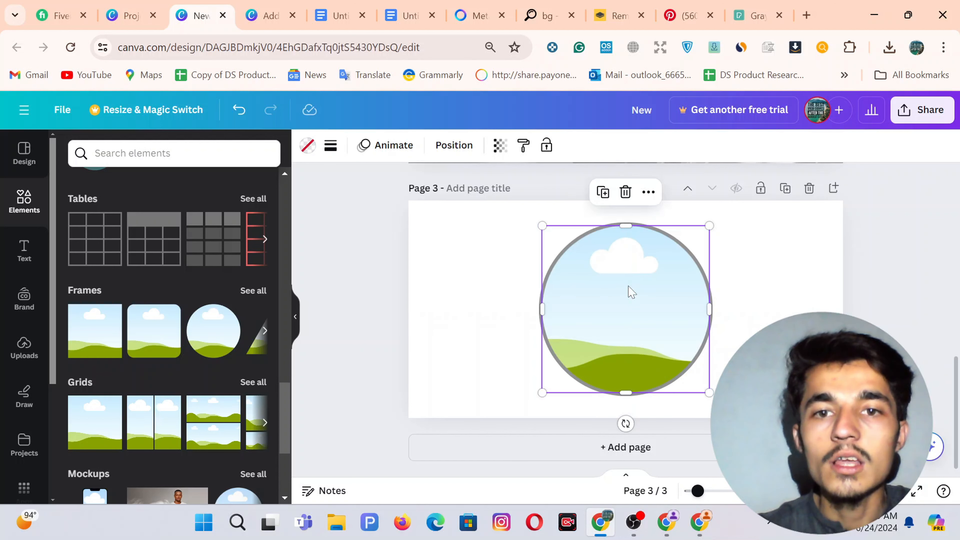
{"action": "left_click", "coordinate": [774, 301]}
{"action": "left_click", "coordinate": [711, 316]}
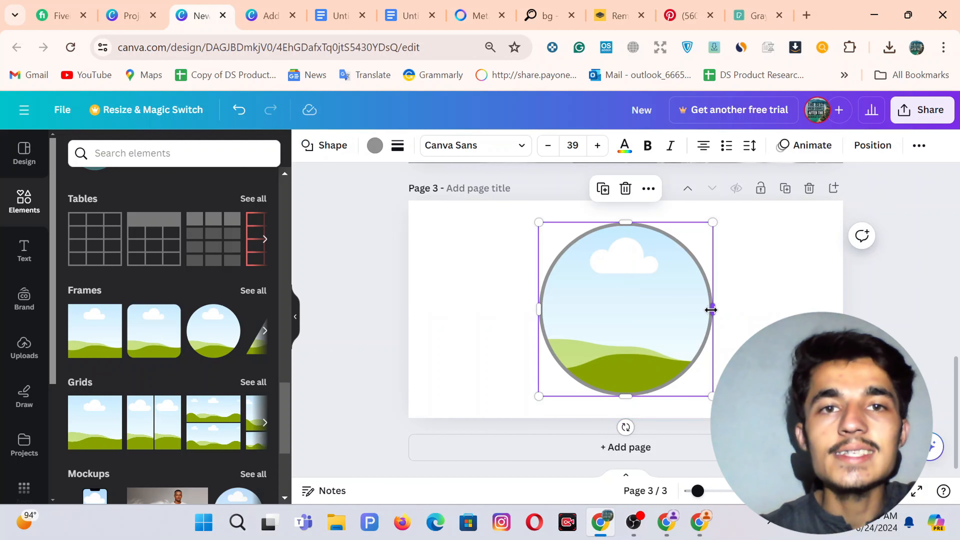
Make the circle white with a solid black border of weight 59.
{"action": "left_click", "coordinate": [375, 145]}
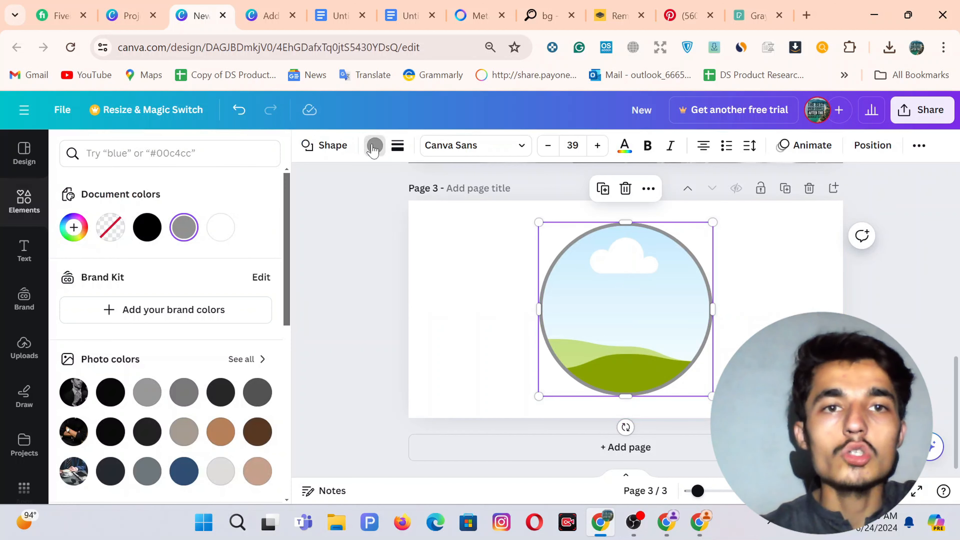
{"action": "left_click", "coordinate": [223, 232]}
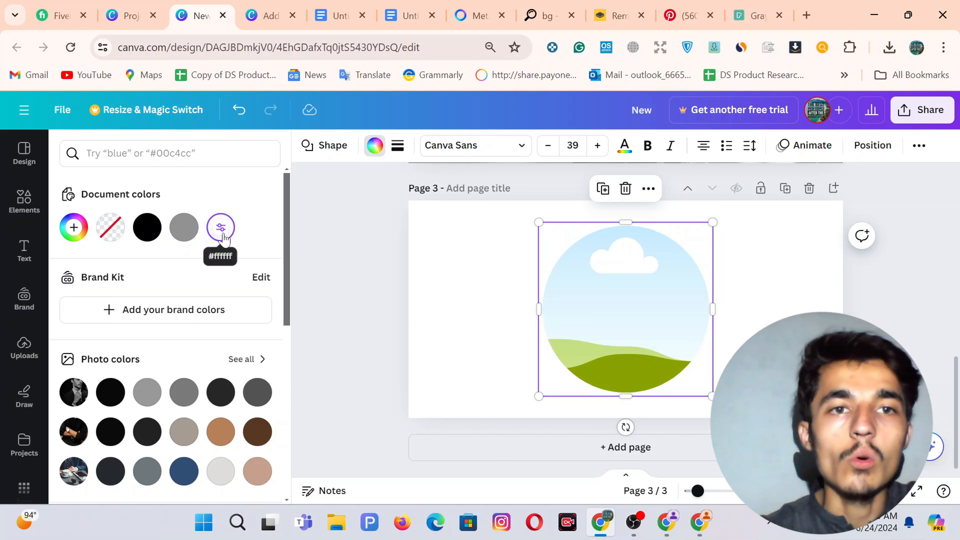
{"action": "left_click", "coordinate": [399, 147]}
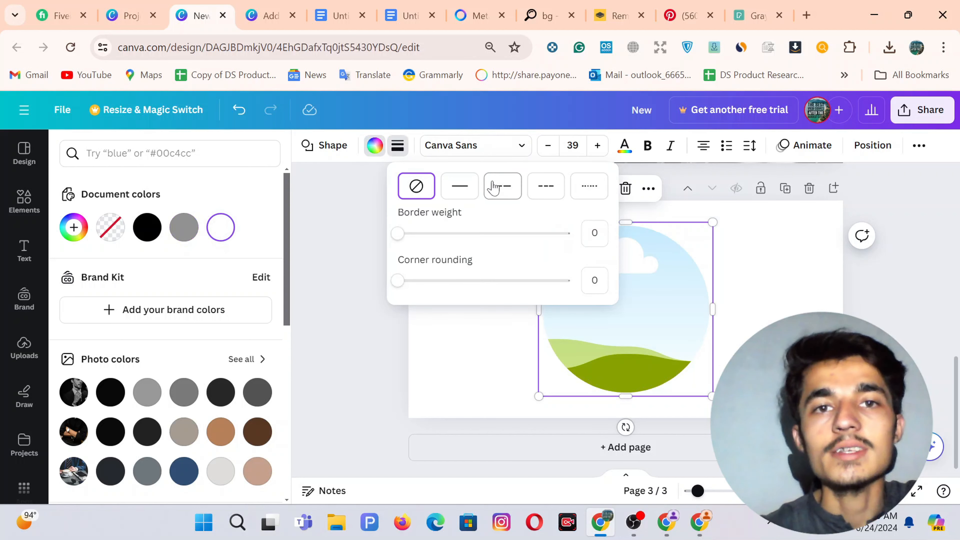
{"action": "left_click", "coordinate": [459, 187]}
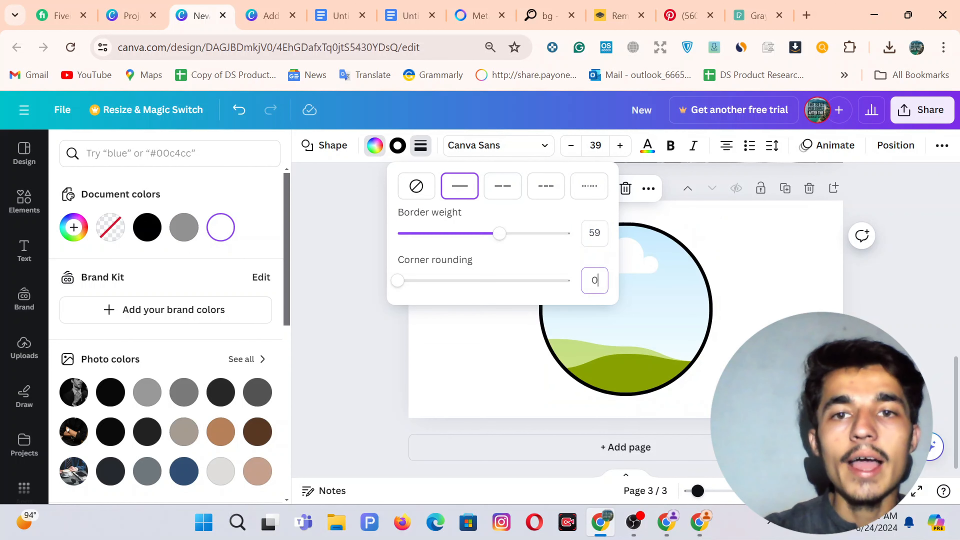
{"action": "key", "text": "Tab"}
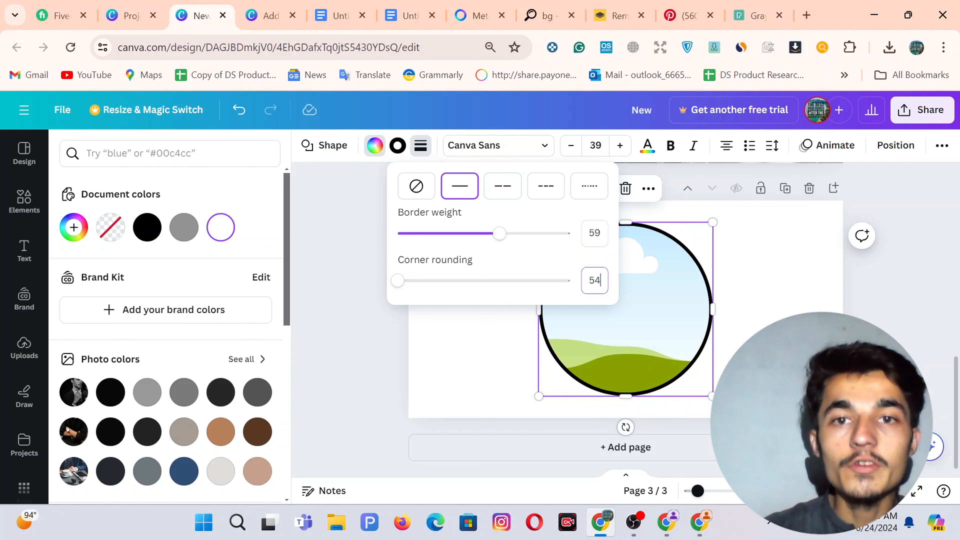
{"action": "left_click", "coordinate": [361, 311]}
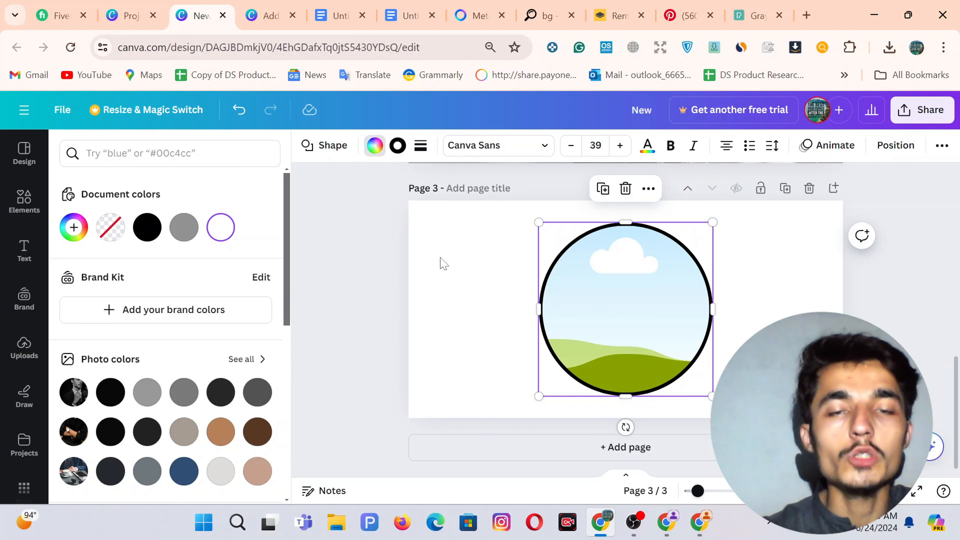
Select the whole page 3 and bring up its background colour choices.
{"action": "left_click", "coordinate": [452, 276]}
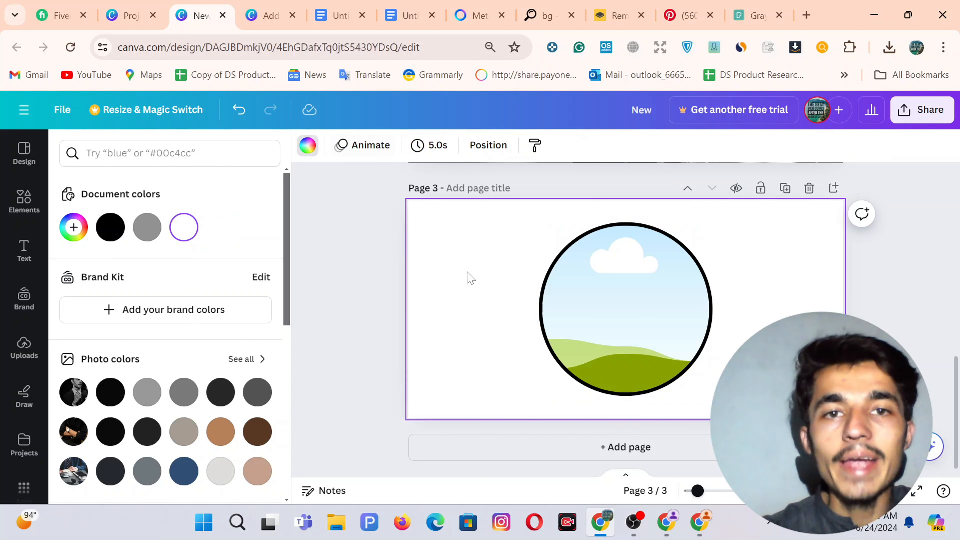
{"action": "left_click", "coordinate": [307, 147]}
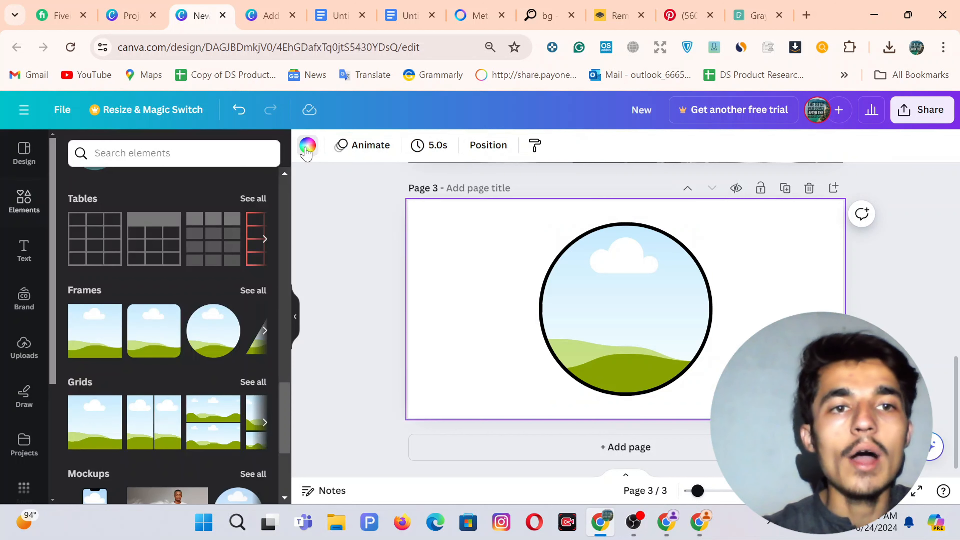
{"action": "left_click", "coordinate": [307, 148]}
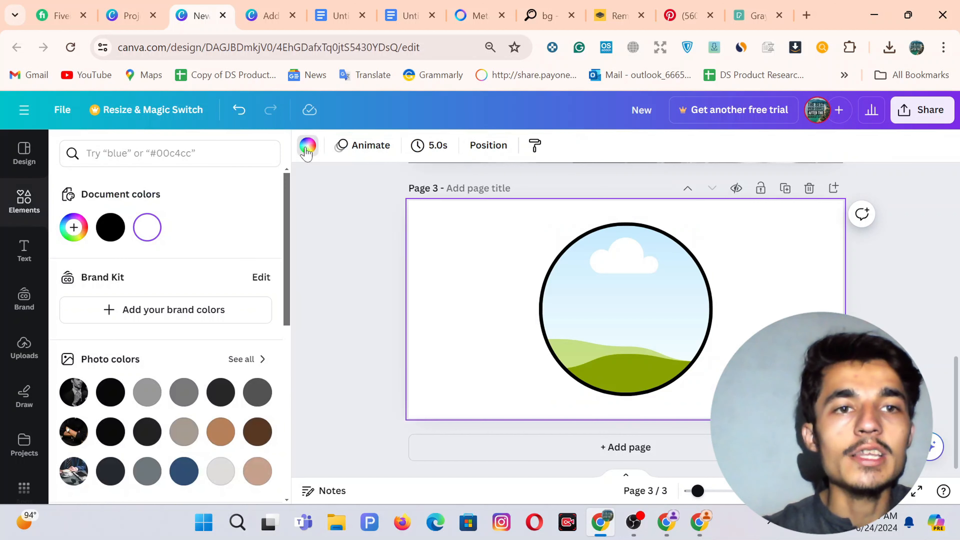
Make page 3's background black and drop the uploaded black watch photo into the circle frame.
{"action": "left_click", "coordinate": [110, 227]}
{"action": "left_click", "coordinate": [318, 291]}
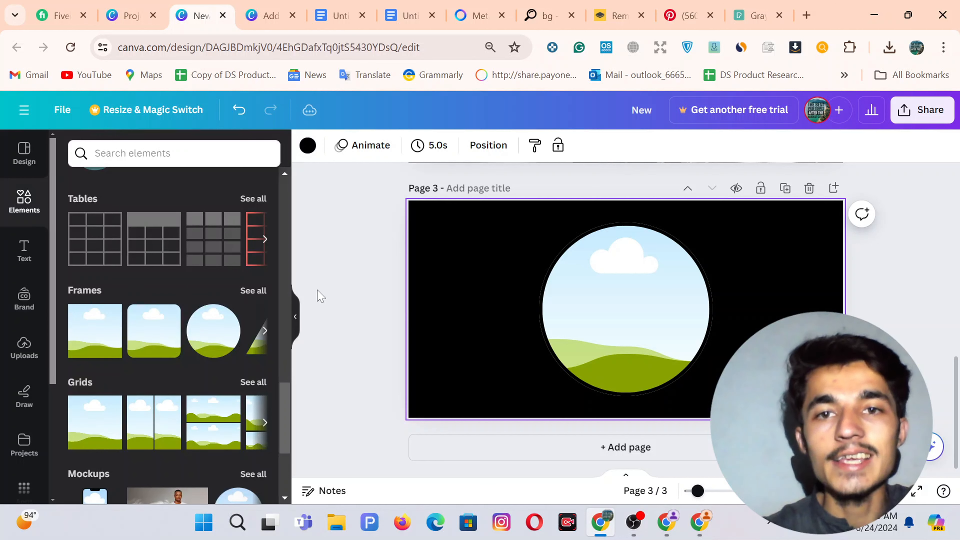
{"action": "left_click", "coordinate": [22, 346]}
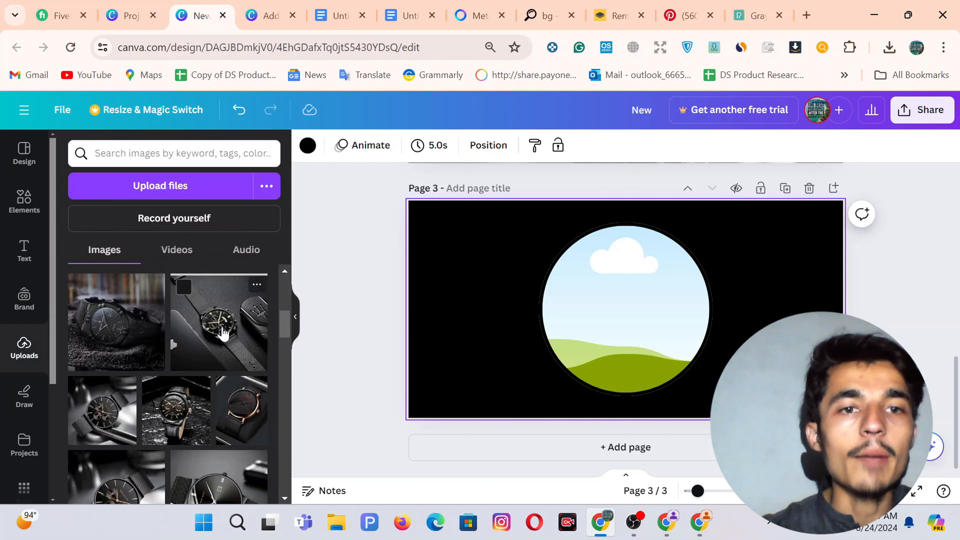
{"action": "left_click_drag", "start_coordinate": [223, 333], "coordinate": [624, 310]}
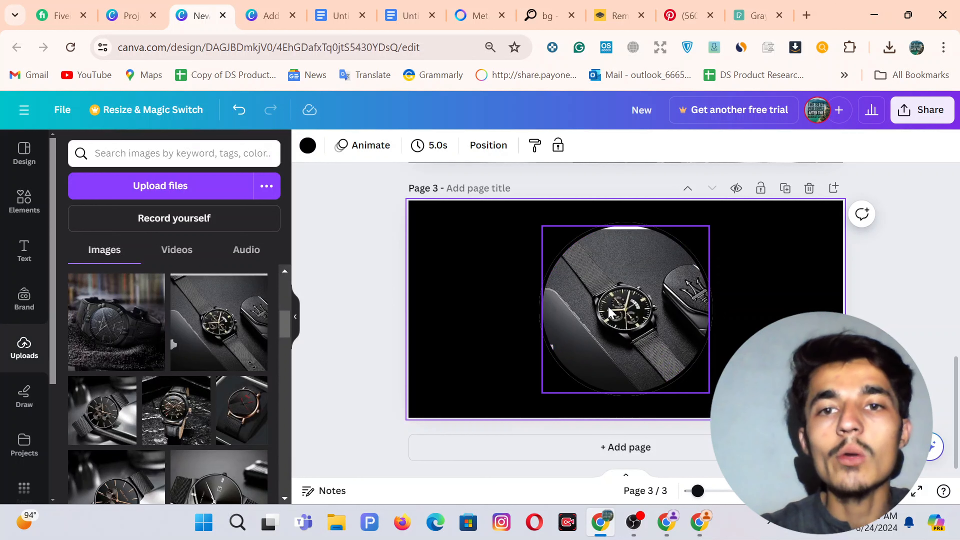
{"action": "left_click", "coordinate": [349, 253]}
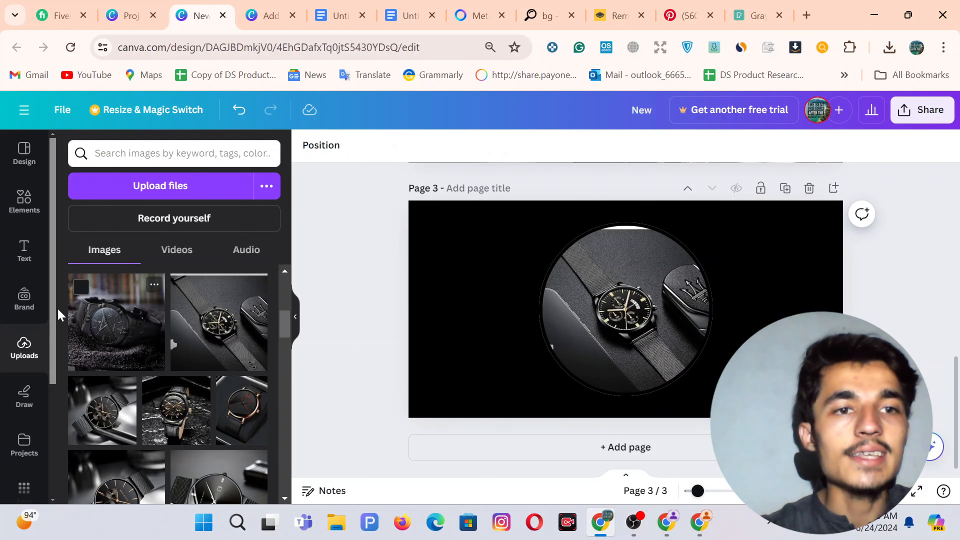
{"action": "left_click", "coordinate": [24, 250]}
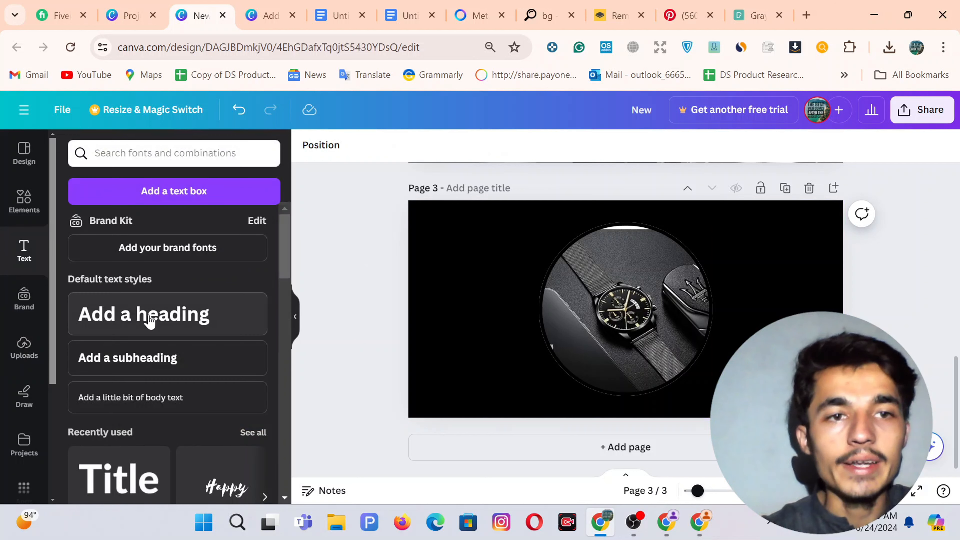
Add a 'Home' heading at font size 280 near the bottom of the circle.
{"action": "left_click", "coordinate": [149, 319]}
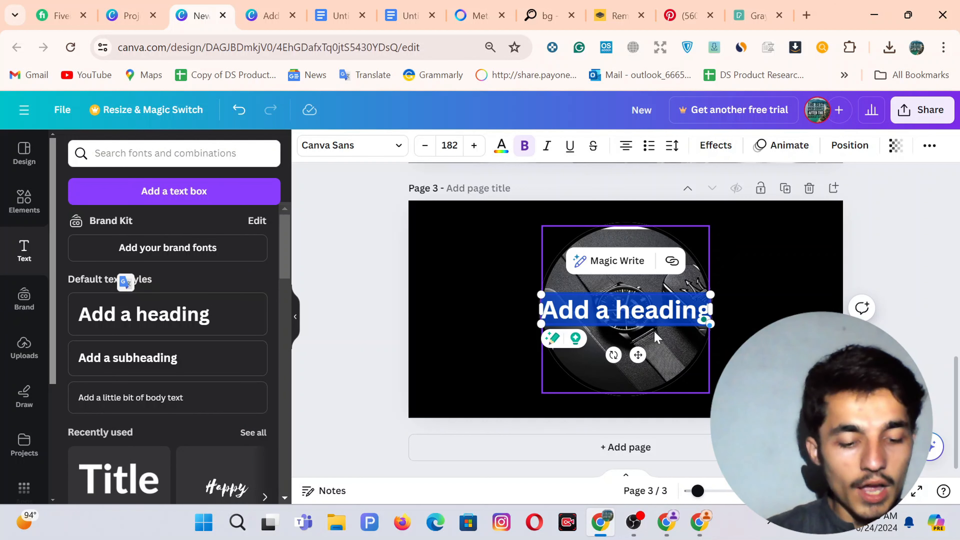
{"action": "key", "text": "BackSpace"}
{"action": "type", "text": "Home"}
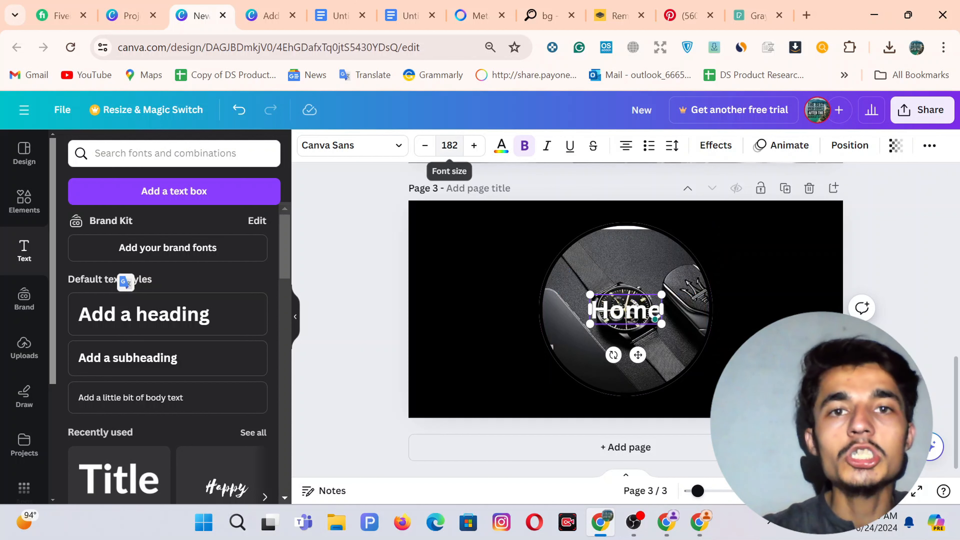
{"action": "left_click", "coordinate": [449, 145]}
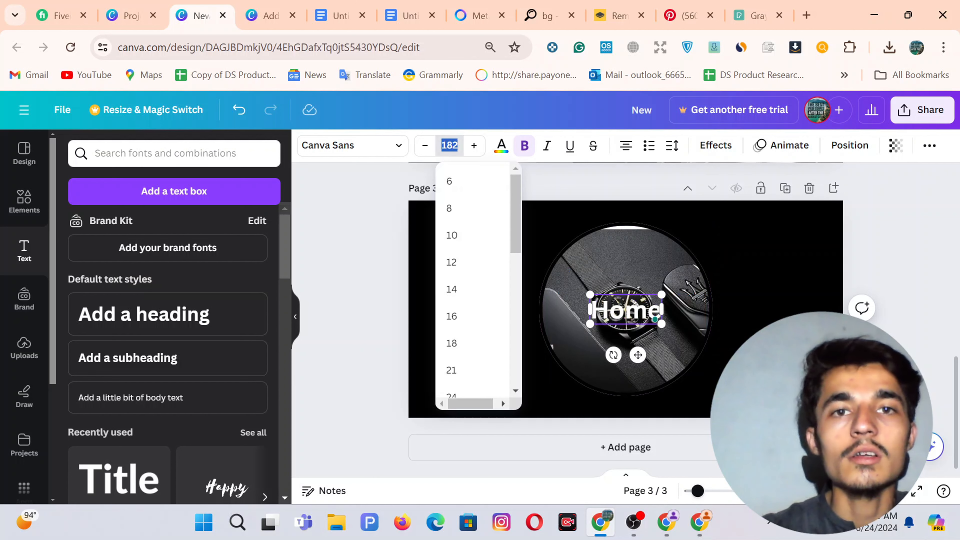
{"action": "type", "text": "28"}
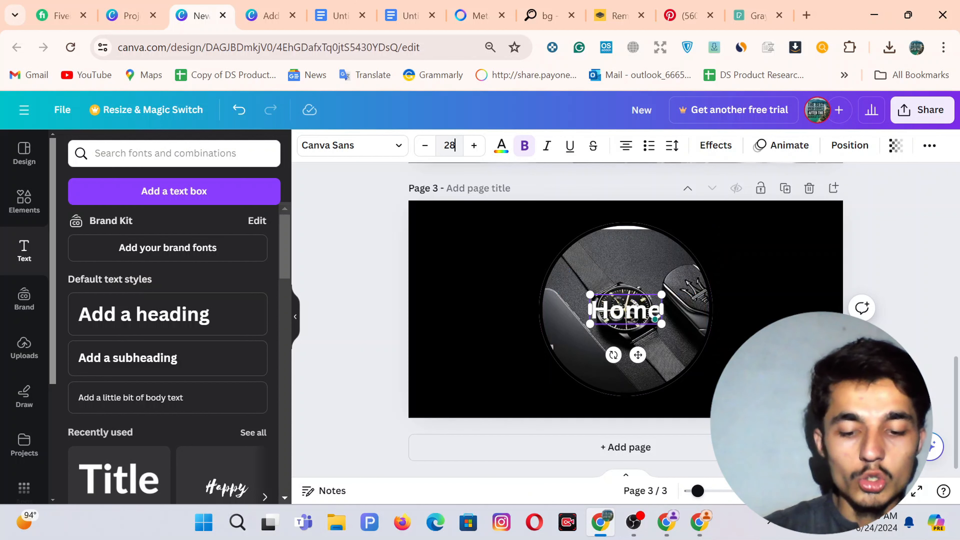
{"action": "type", "text": "0"}
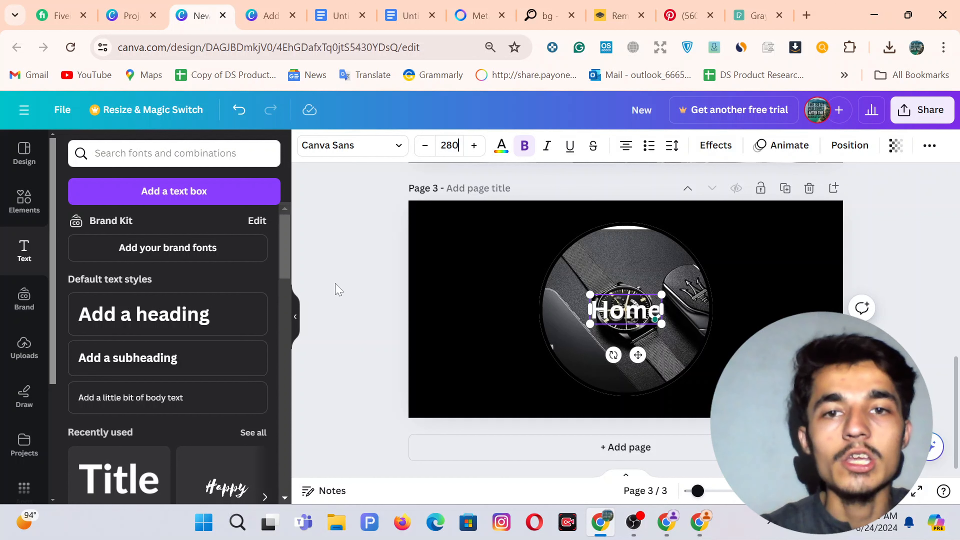
{"action": "left_click", "coordinate": [335, 285]}
{"action": "left_click_drag", "start_coordinate": [628, 333], "coordinate": [627, 385]}
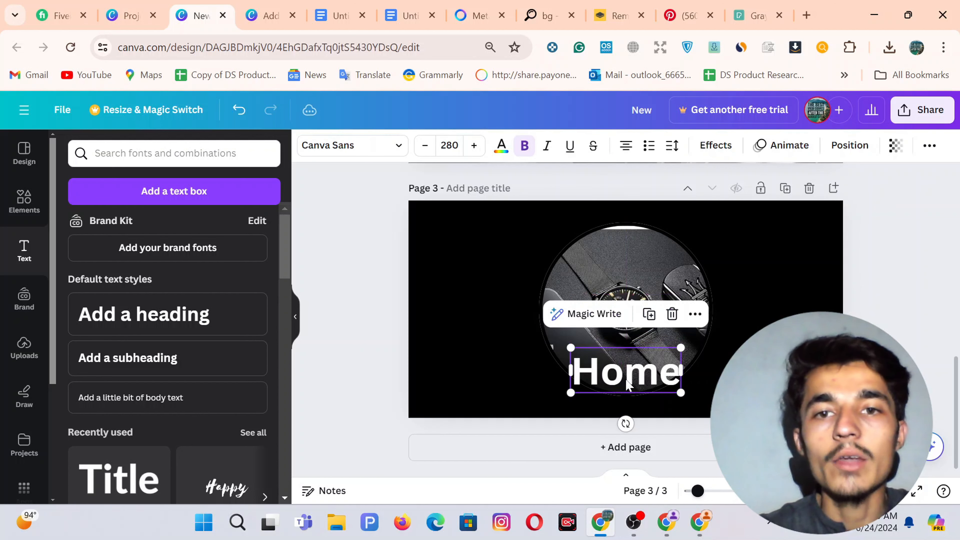
{"action": "left_click", "coordinate": [324, 258]}
Add a subheading reading 'Wachim' and set its font size to 189.
{"action": "left_click", "coordinate": [133, 358]}
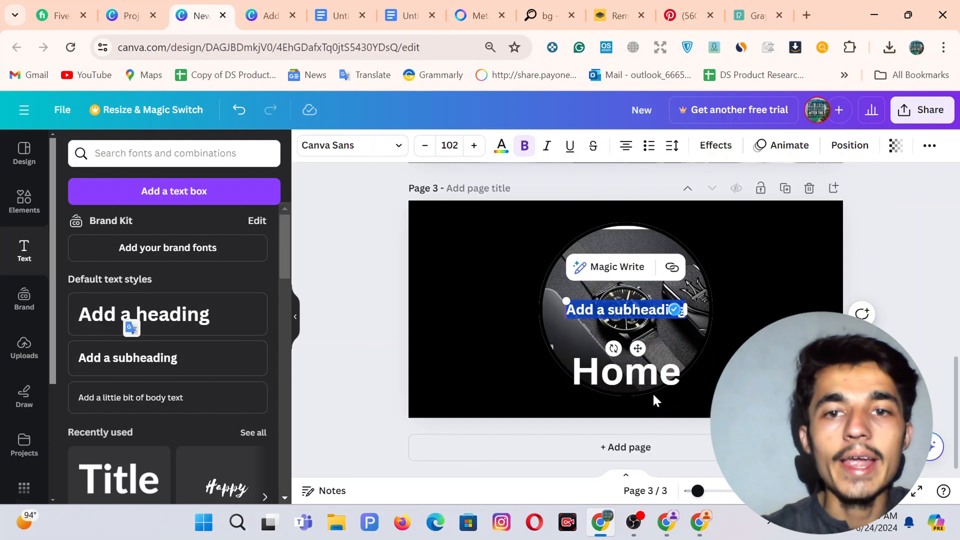
{"action": "type", "text": "Wachi"}
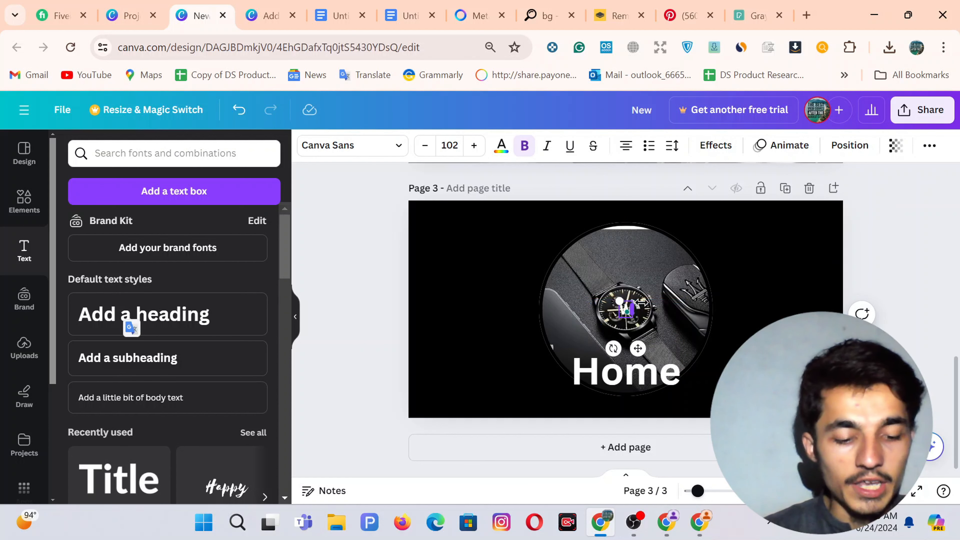
{"action": "type", "text": "m"}
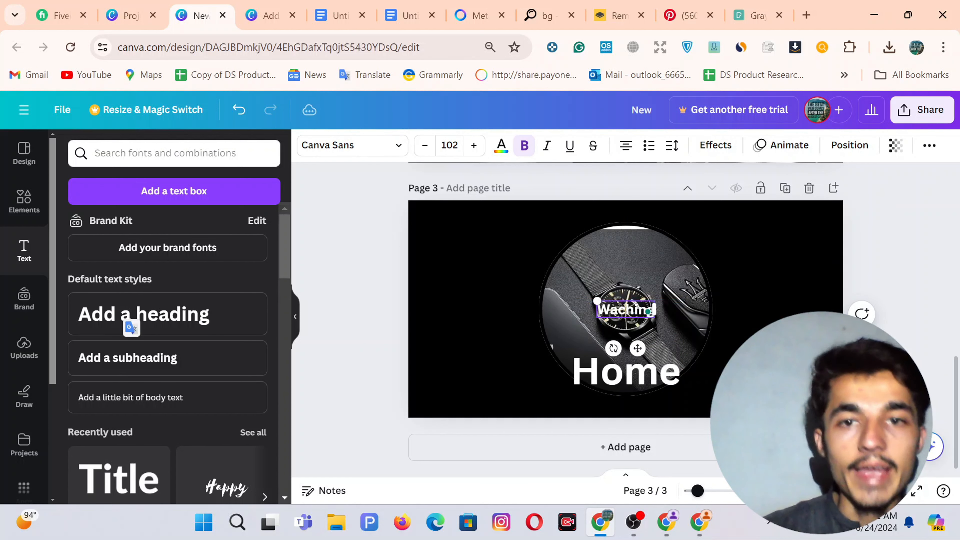
{"action": "left_click", "coordinate": [445, 146]}
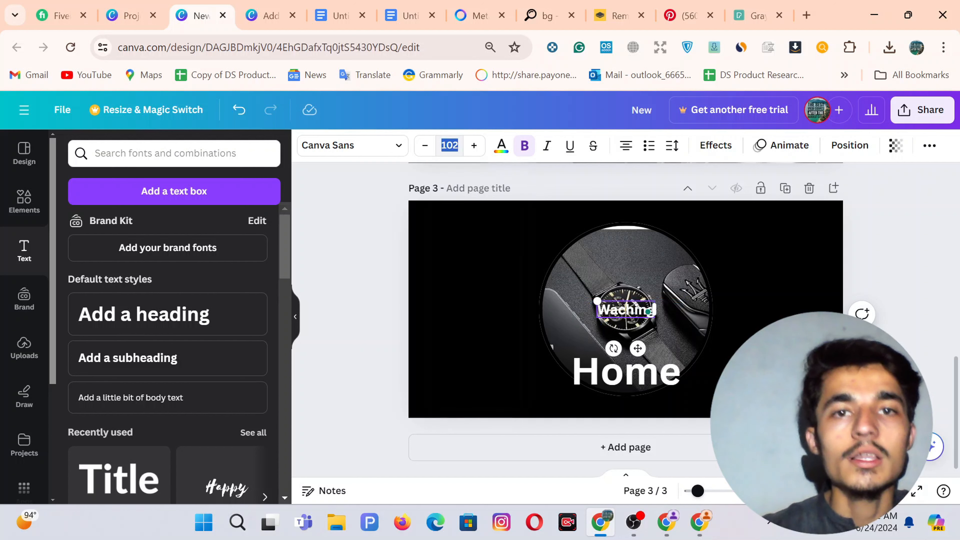
{"action": "type", "text": "1"}
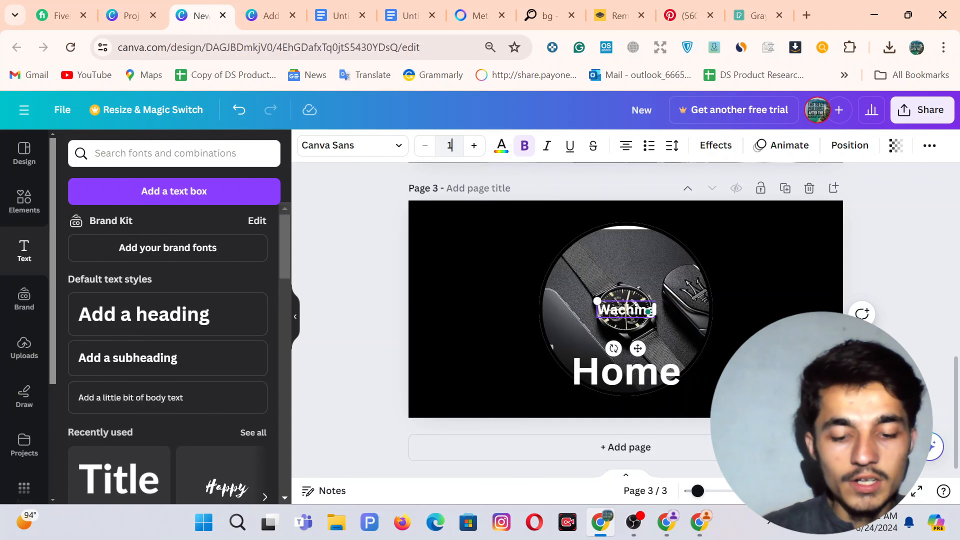
{"action": "type", "text": "89"}
{"action": "key", "text": "Return"}
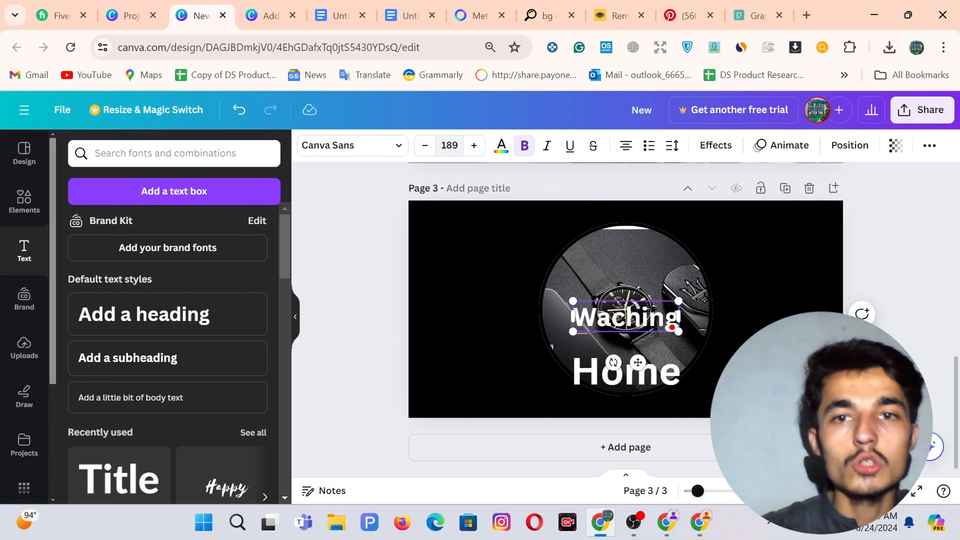
Set the subheading in Bebas Neue, correct it to WATCHING, and place it just under Home.
{"action": "left_click", "coordinate": [339, 146]}
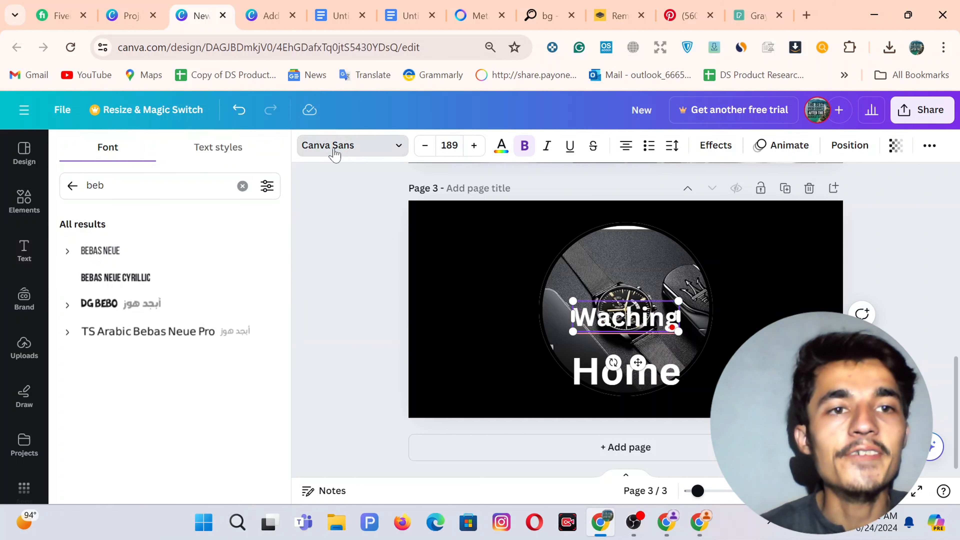
{"action": "left_click", "coordinate": [102, 252]}
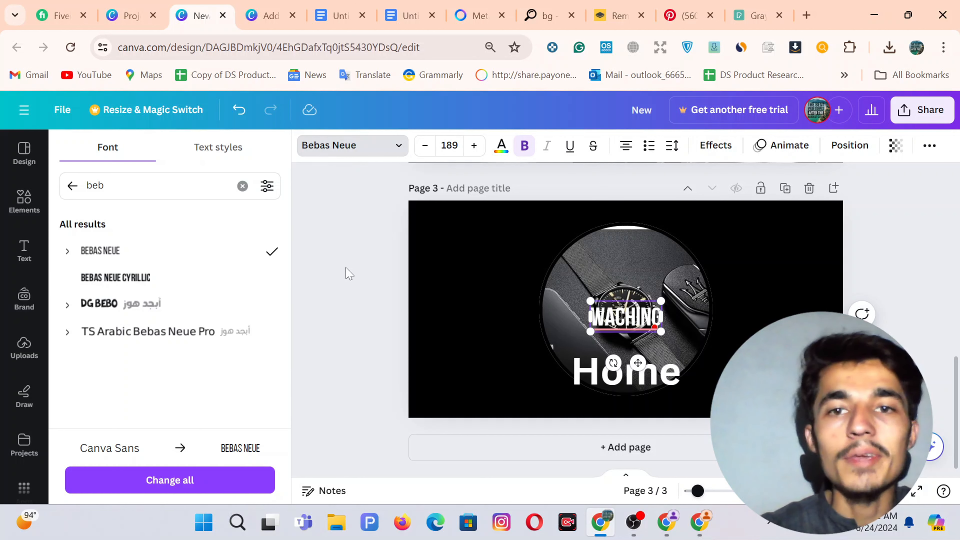
{"action": "mouse_move", "coordinate": [620, 318]}
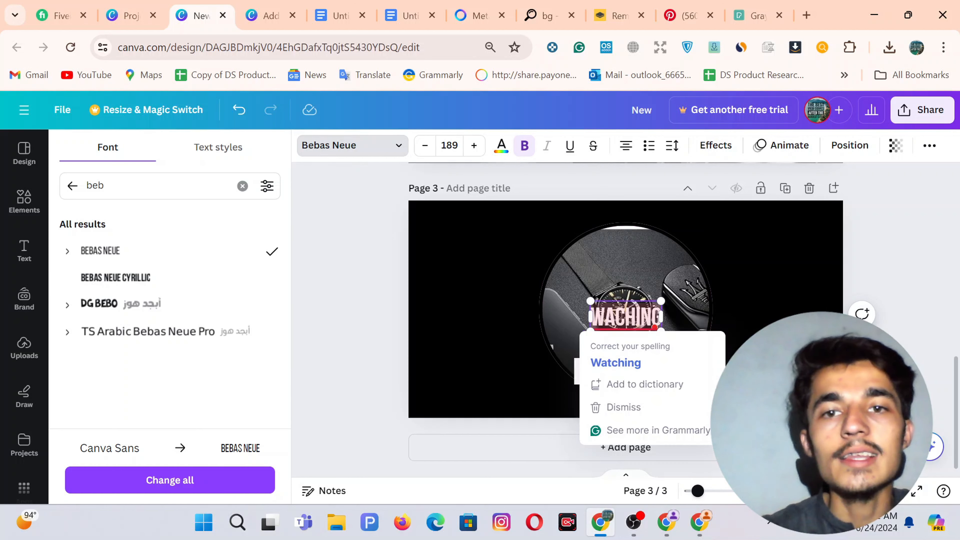
{"action": "left_click", "coordinate": [643, 362]}
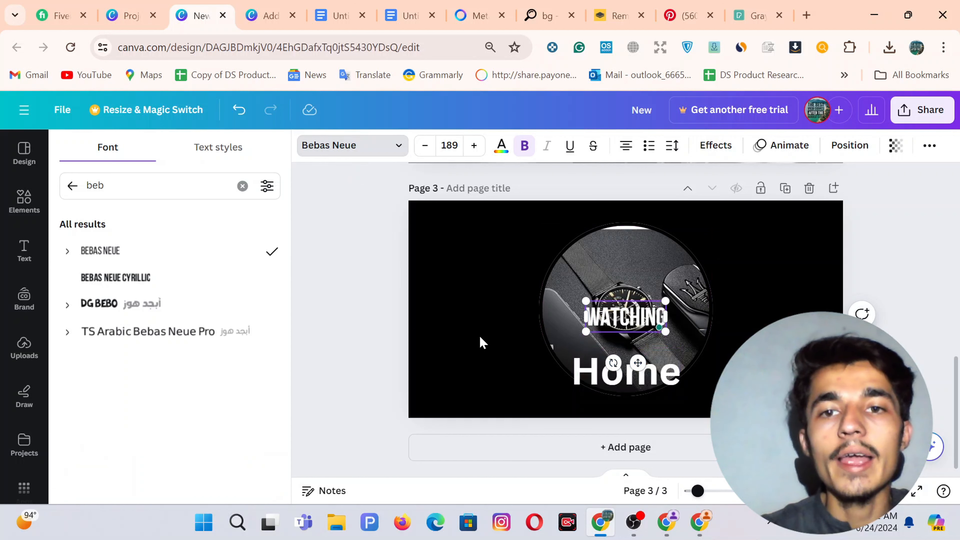
{"action": "left_click", "coordinate": [366, 338]}
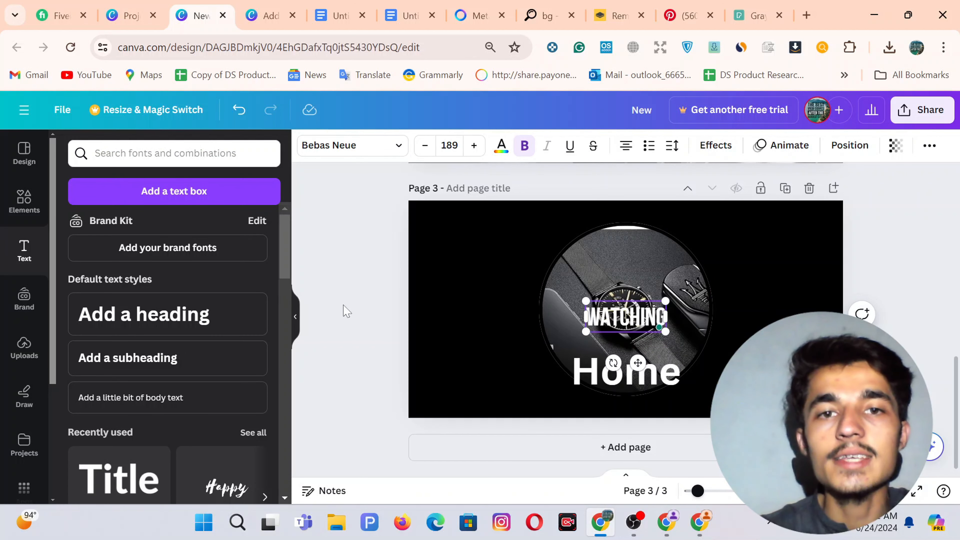
{"action": "left_click_drag", "start_coordinate": [643, 320], "coordinate": [632, 368]}
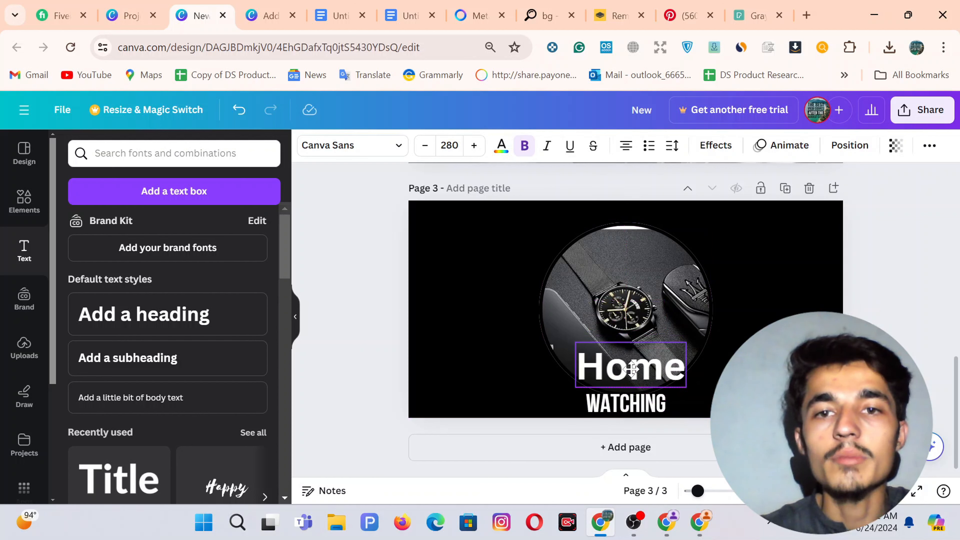
{"action": "left_click_drag", "start_coordinate": [635, 407], "coordinate": [630, 401]}
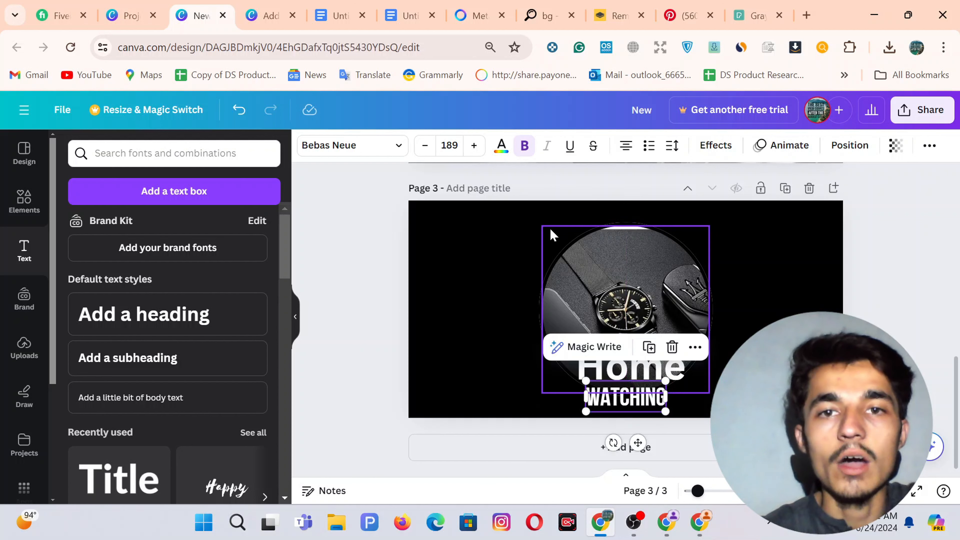
{"action": "left_click", "coordinate": [560, 253]}
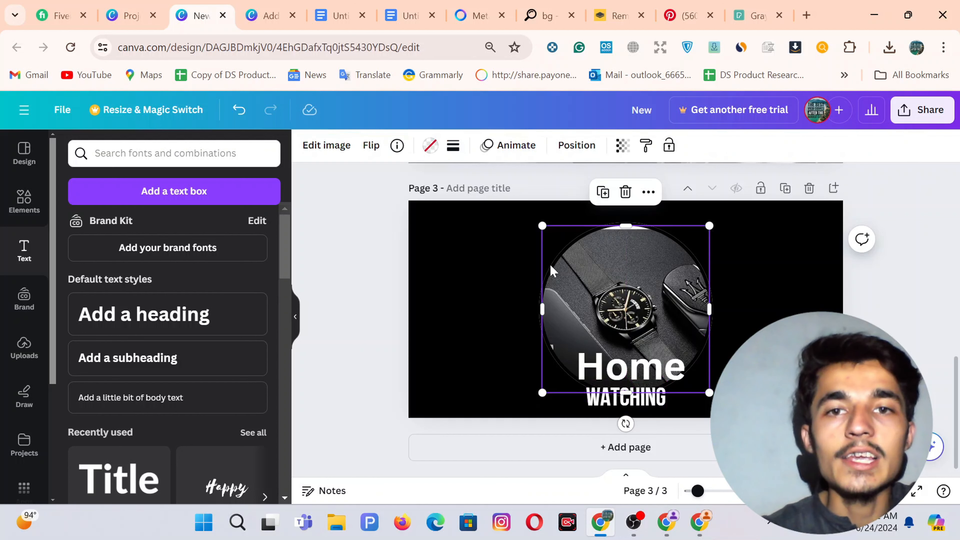
Make the watch circle's border white, selecting it from the Layers list.
{"action": "left_click", "coordinate": [573, 151]}
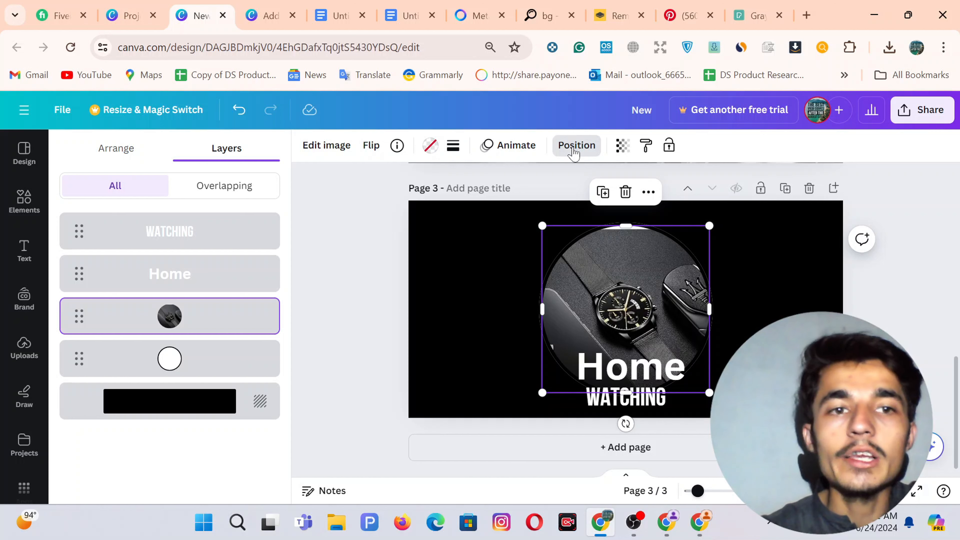
{"action": "left_click", "coordinate": [165, 369]}
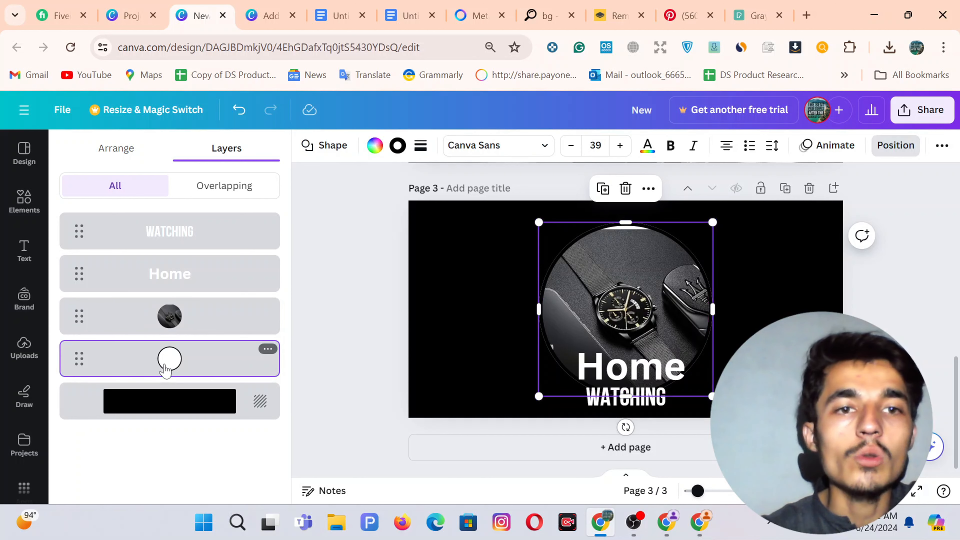
{"action": "left_click", "coordinate": [397, 148]}
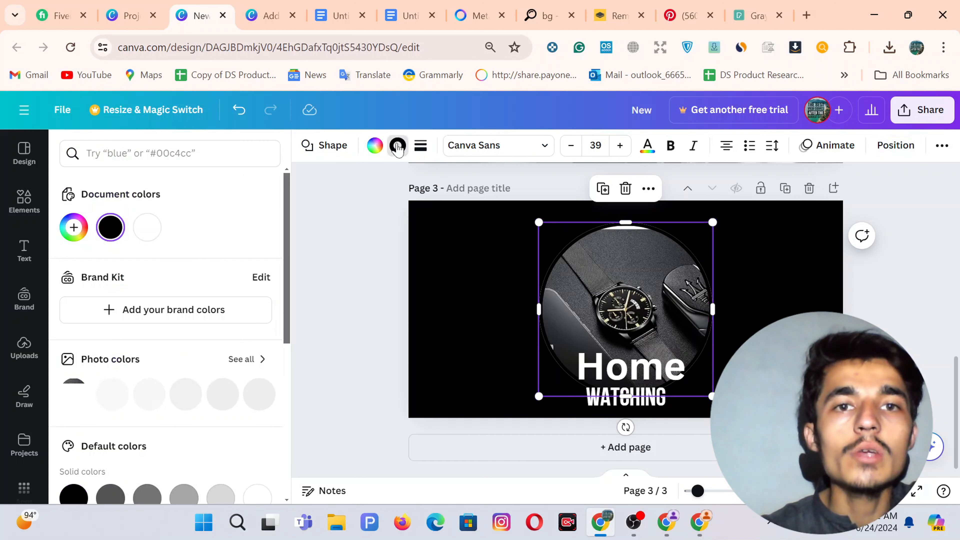
{"action": "left_click", "coordinate": [144, 235]}
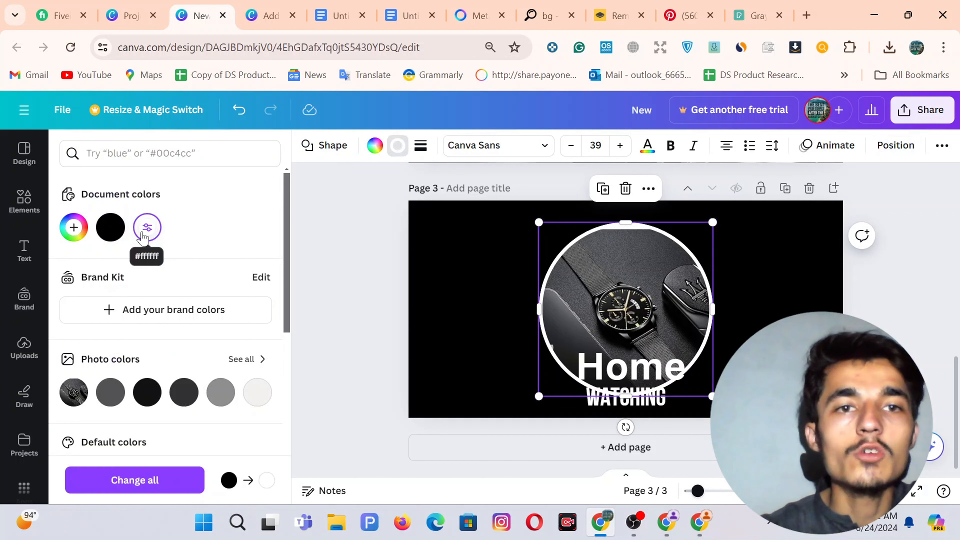
{"action": "left_click", "coordinate": [364, 244]}
{"action": "left_click", "coordinate": [364, 244]}
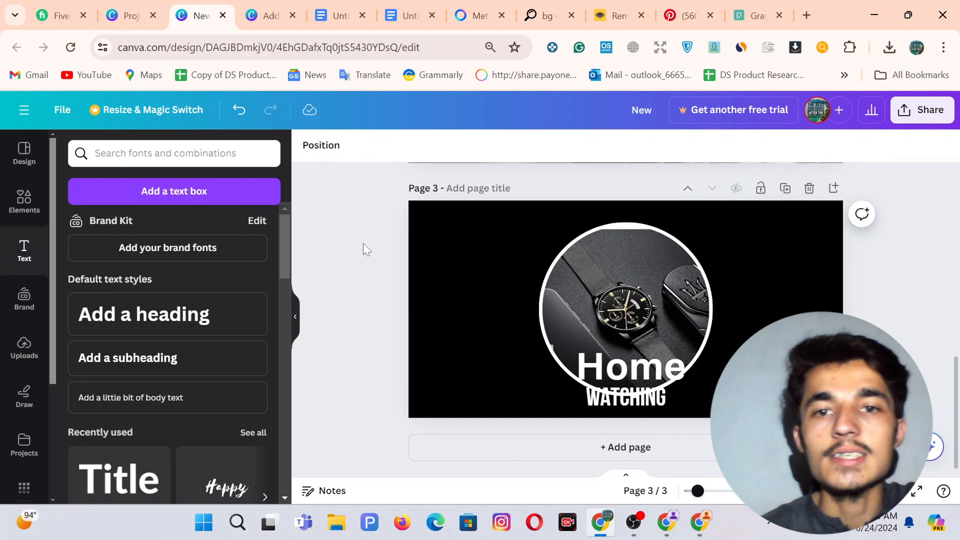
Shrink the circle, photo and Home group, centre it, and tuck WATCHING up beneath Home.
{"action": "left_click", "coordinate": [618, 400]}
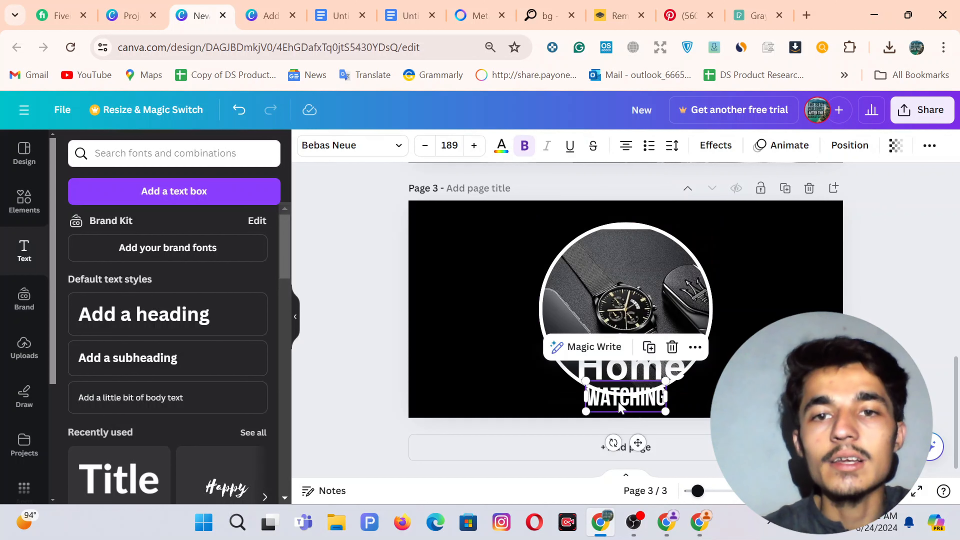
{"action": "left_click_drag", "start_coordinate": [618, 400], "coordinate": [626, 409]}
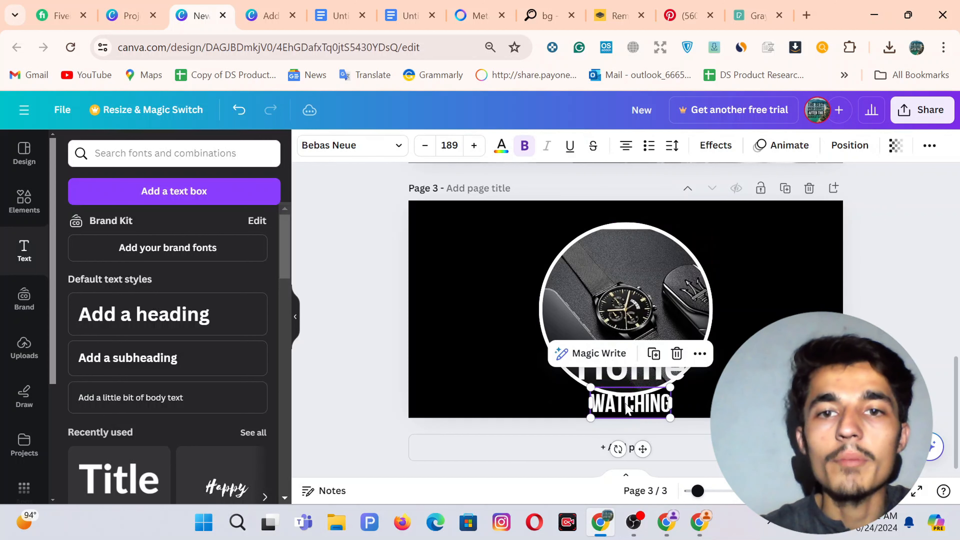
{"action": "left_click", "coordinate": [338, 282]}
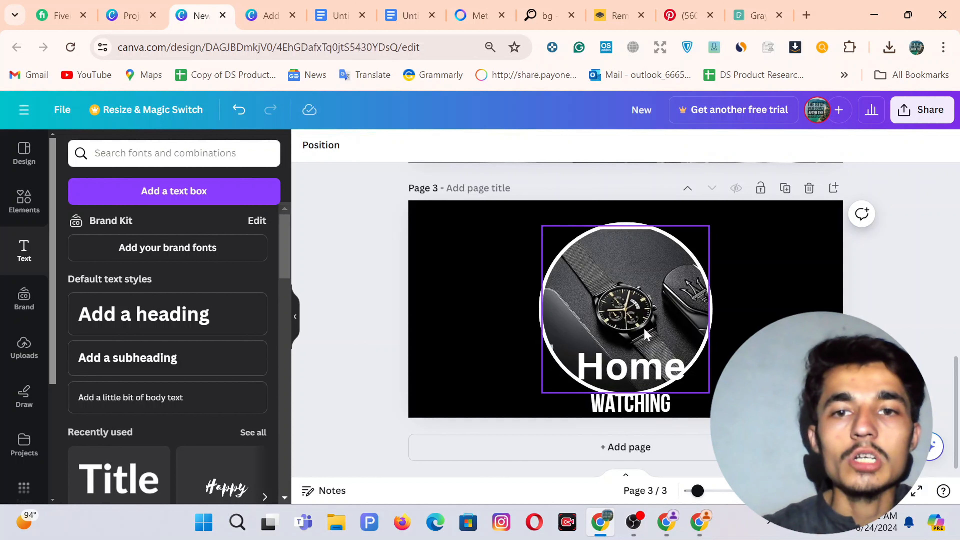
{"action": "left_click_drag", "start_coordinate": [738, 389], "coordinate": [637, 362]}
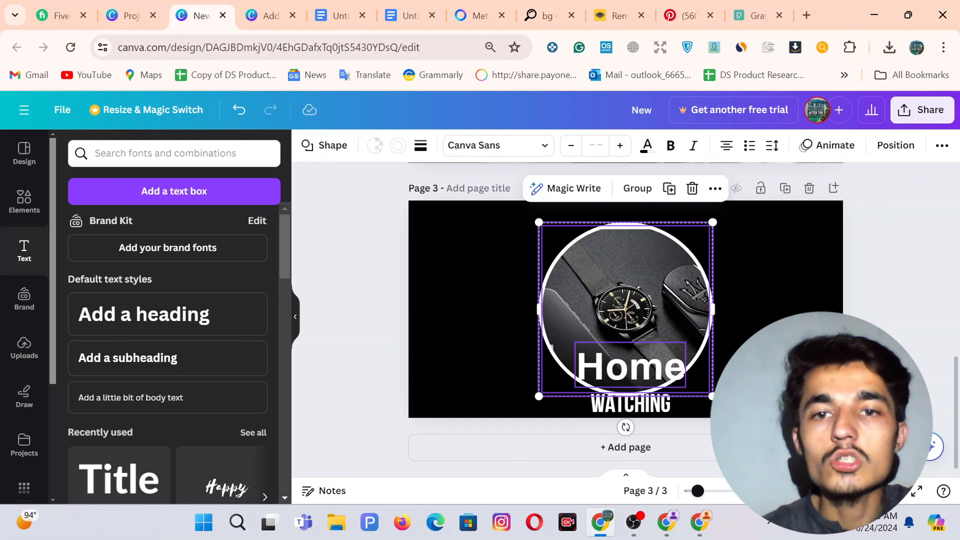
{"action": "left_click_drag", "start_coordinate": [711, 394], "coordinate": [699, 383]}
{"action": "left_click_drag", "start_coordinate": [625, 333], "coordinate": [632, 333]}
{"action": "left_click", "coordinate": [634, 400]}
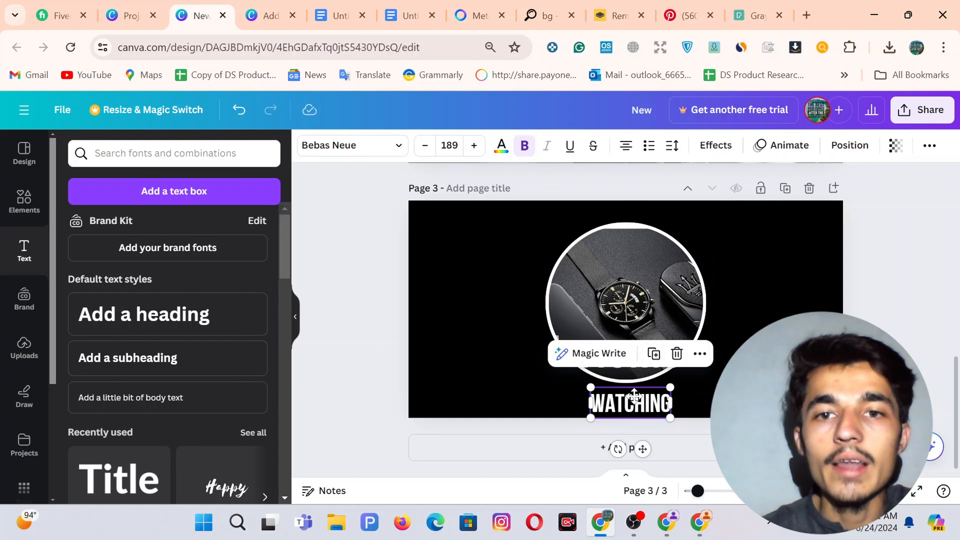
{"action": "left_click_drag", "start_coordinate": [634, 400], "coordinate": [629, 393]}
Enlarge the Home text to size 322 and centre it above WATCHING.
{"action": "left_click", "coordinate": [633, 365]}
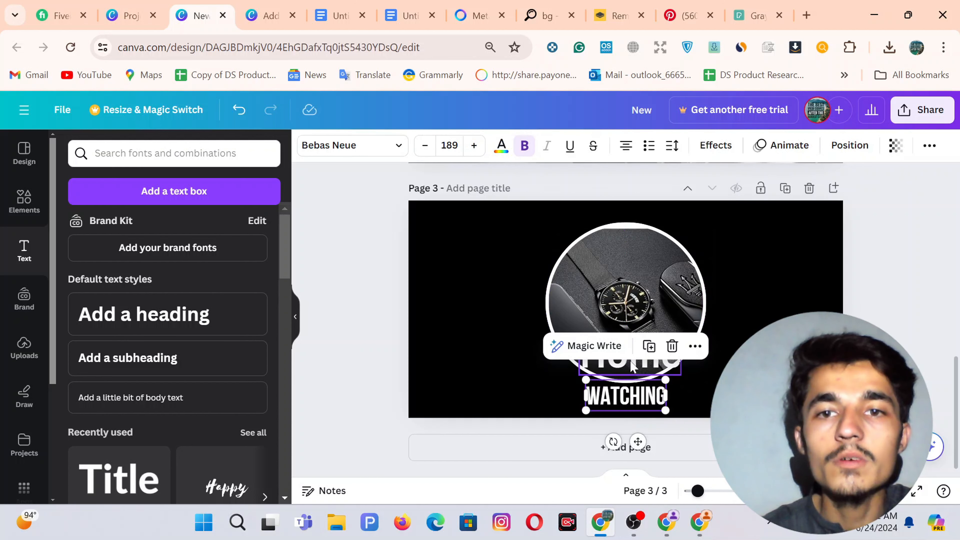
{"action": "left_click_drag", "start_coordinate": [681, 375], "coordinate": [618, 364]}
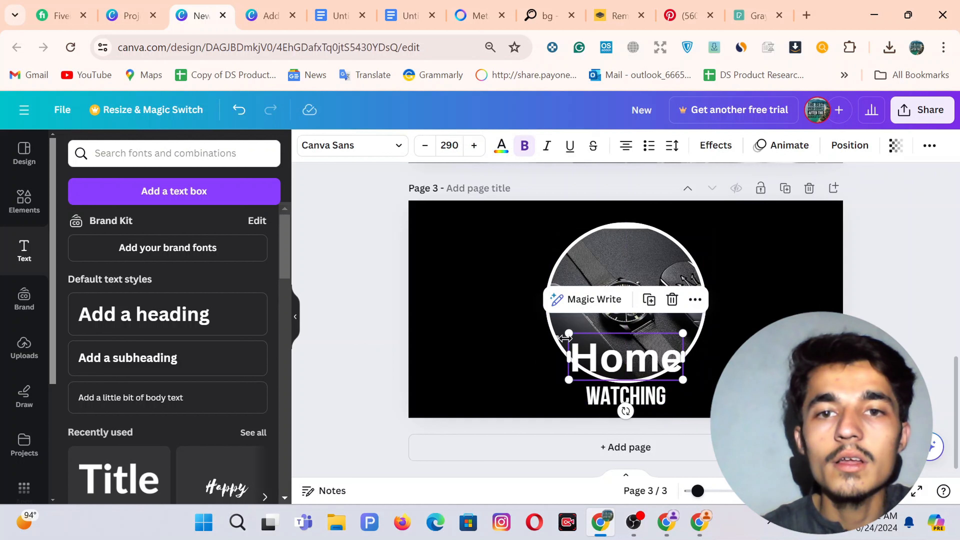
{"action": "left_click_drag", "start_coordinate": [560, 333], "coordinate": [562, 333]}
{"action": "left_click_drag", "start_coordinate": [613, 361], "coordinate": [619, 360]}
{"action": "left_click", "coordinate": [346, 281]}
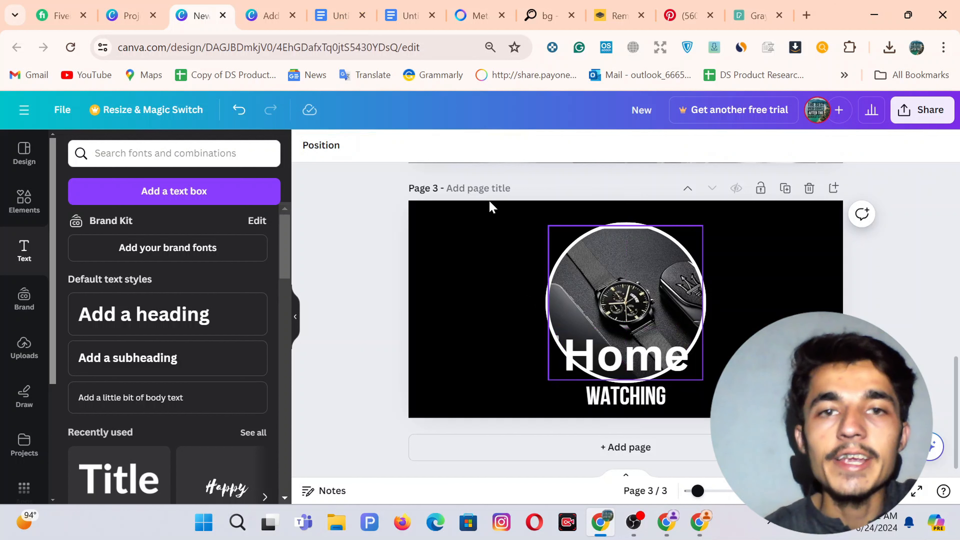
Duplicate page 3 so page 4 carries the same Home and WATCHING watch-circle layout.
{"action": "left_click", "coordinate": [268, 8]}
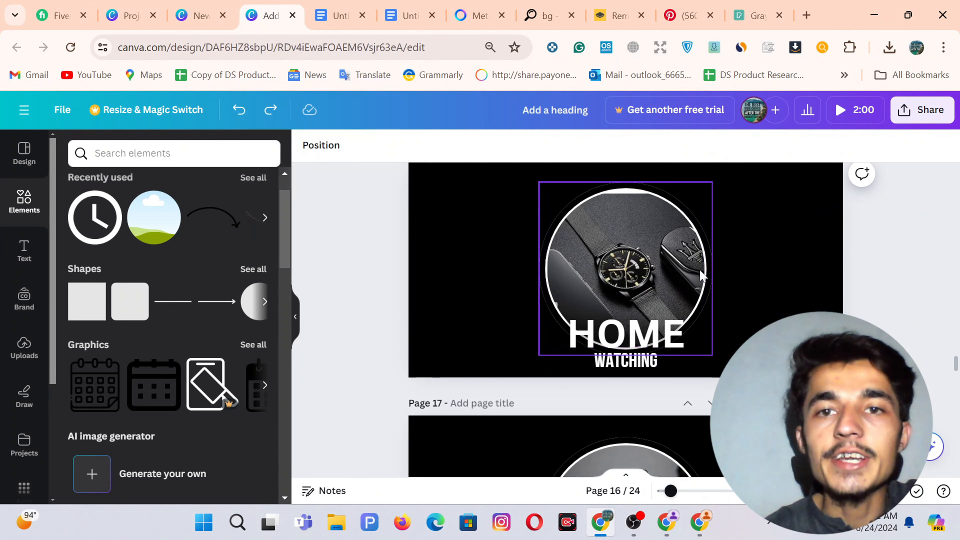
{"action": "left_click", "coordinate": [199, 8]}
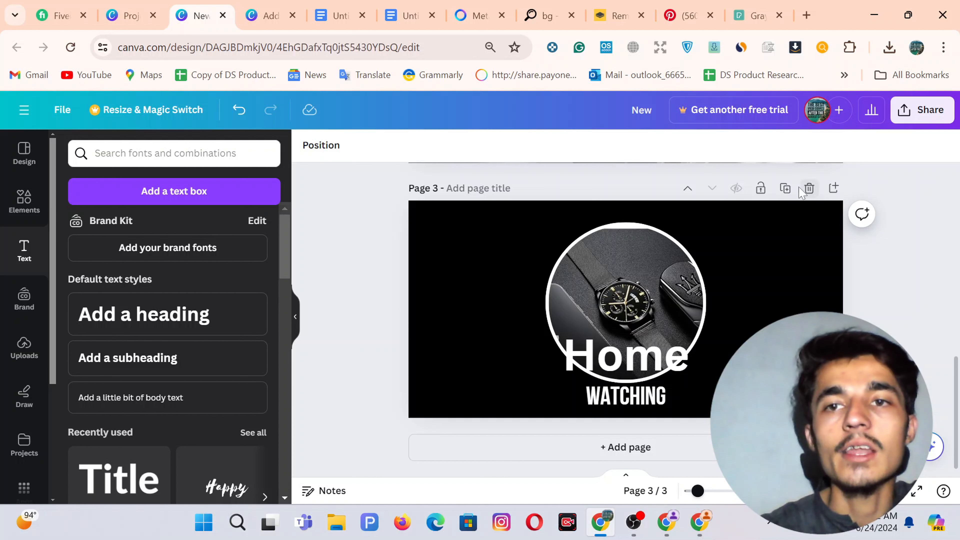
{"action": "left_click", "coordinate": [785, 189]}
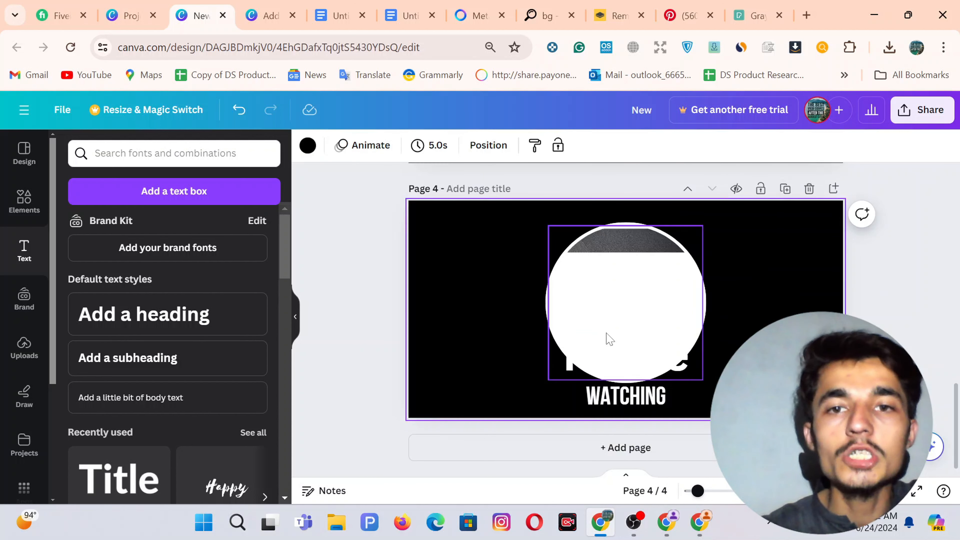
{"action": "left_click", "coordinate": [626, 293]}
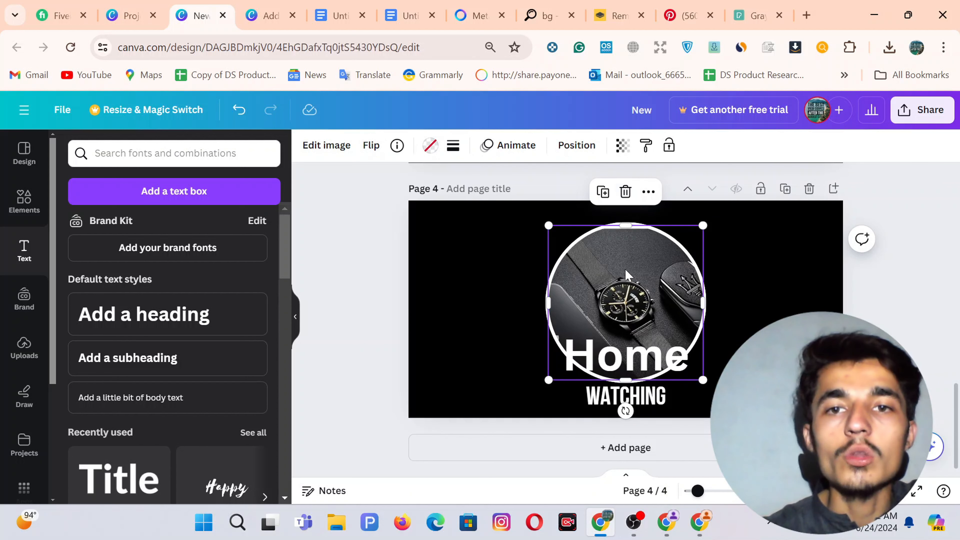
Delete page 4's watch photo, keeping the frame, and drop in the silver mesh-strap watch image.
{"action": "left_click", "coordinate": [626, 192]}
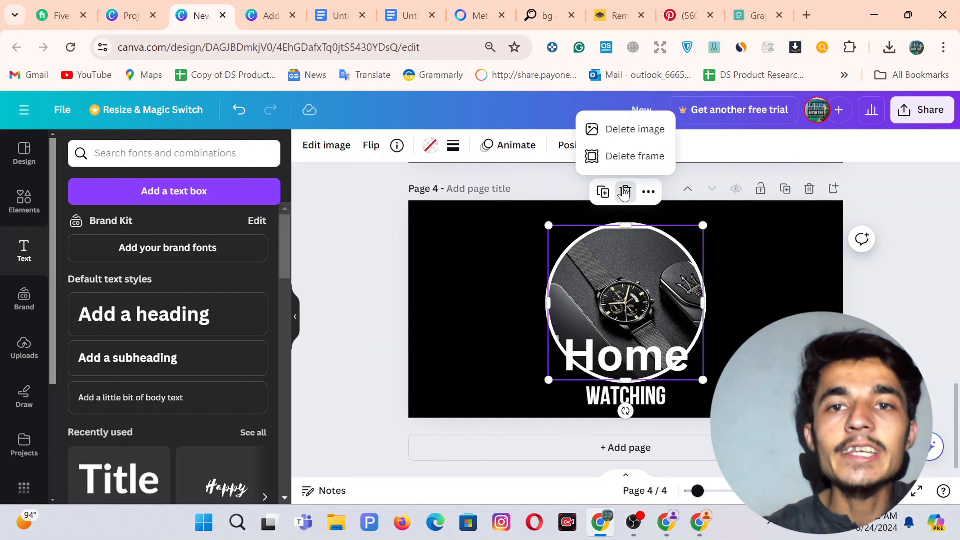
{"action": "left_click", "coordinate": [618, 140]}
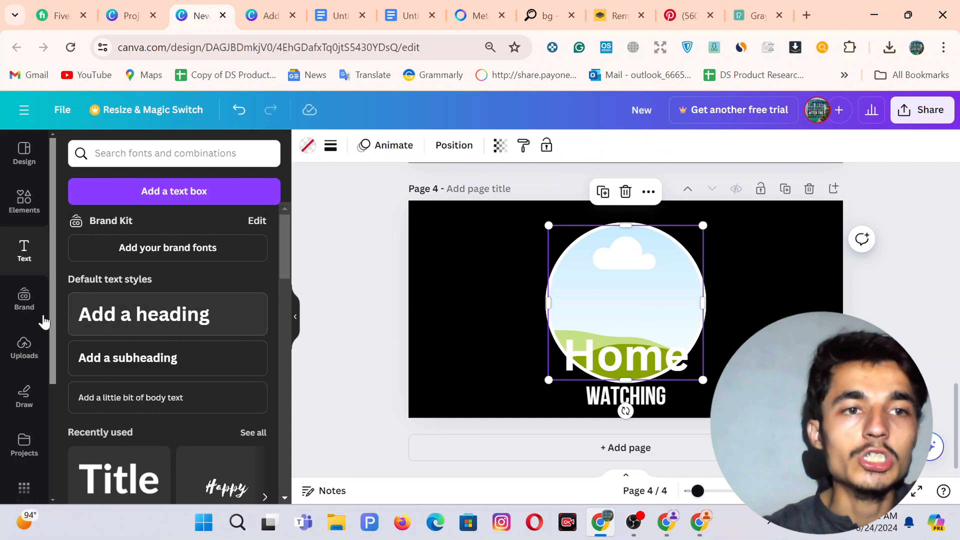
{"action": "left_click", "coordinate": [24, 344]}
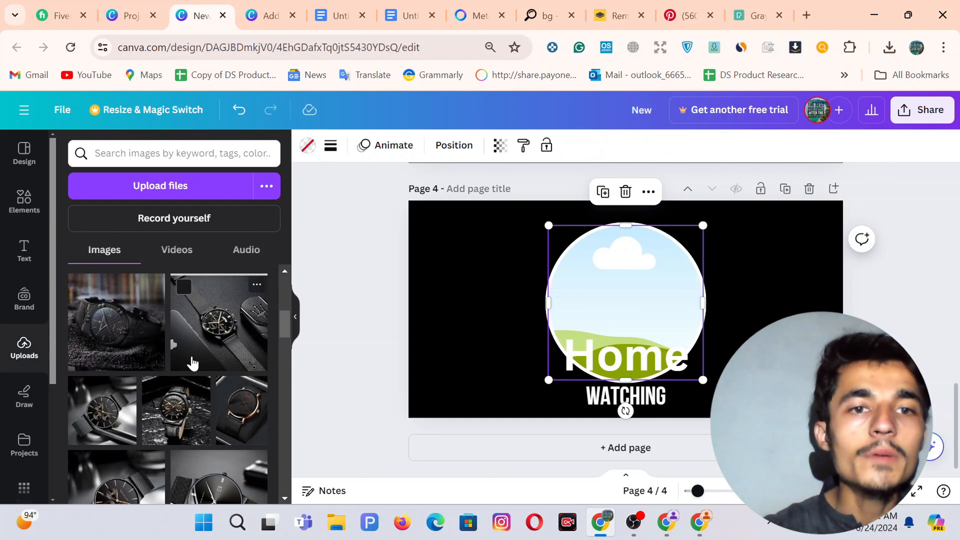
{"action": "scroll", "coordinate": [190, 364], "scroll_direction": "down", "scroll_amount": 2}
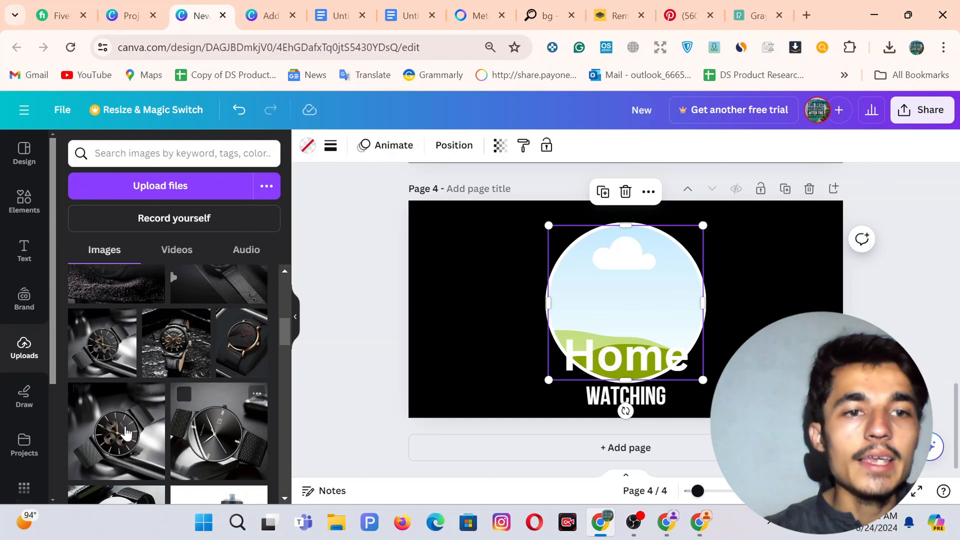
{"action": "left_click_drag", "start_coordinate": [109, 433], "coordinate": [632, 306]}
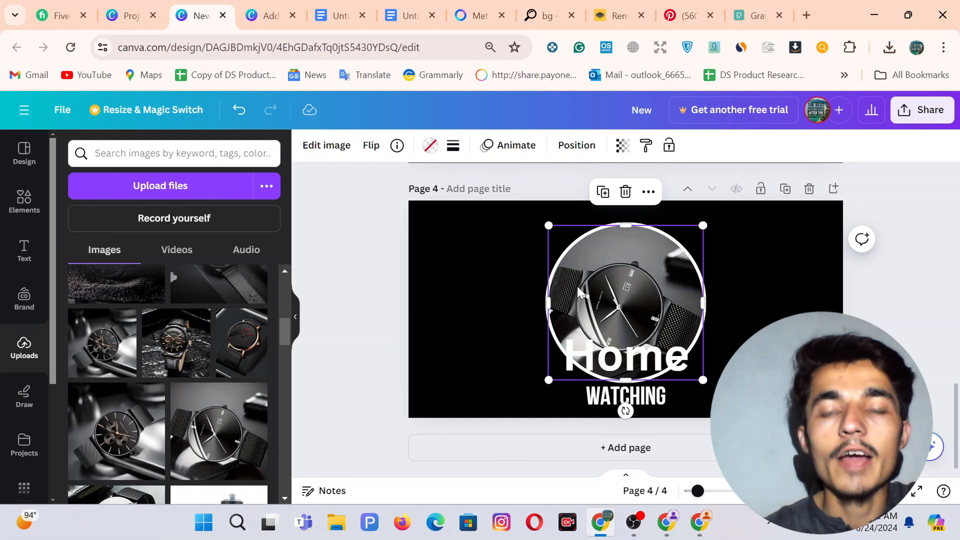
Retype page 4's heading as EXCERCISE and set it to size 280 to fit the circle.
{"action": "double_click", "coordinate": [614, 355]}
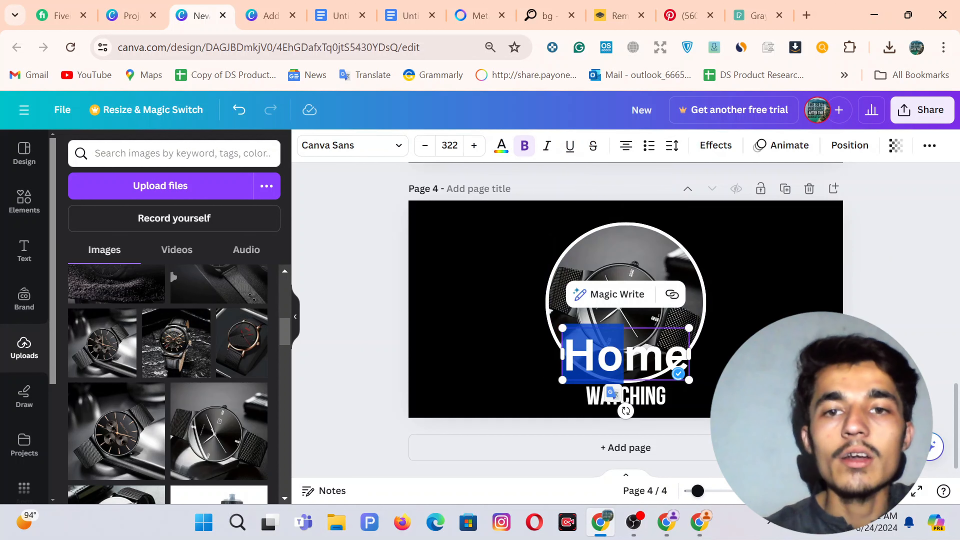
{"action": "key", "text": "ctrl+a"}
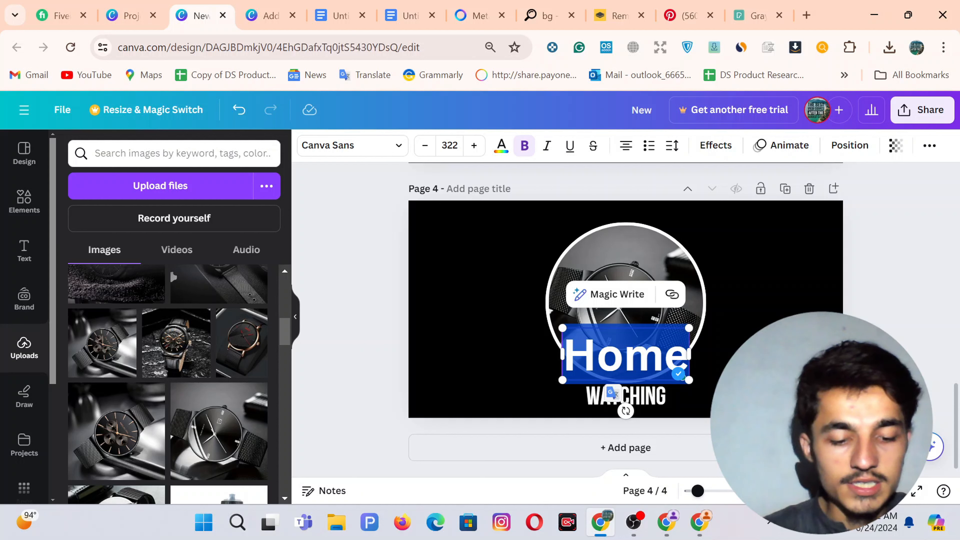
{"action": "type", "text": "EXC"}
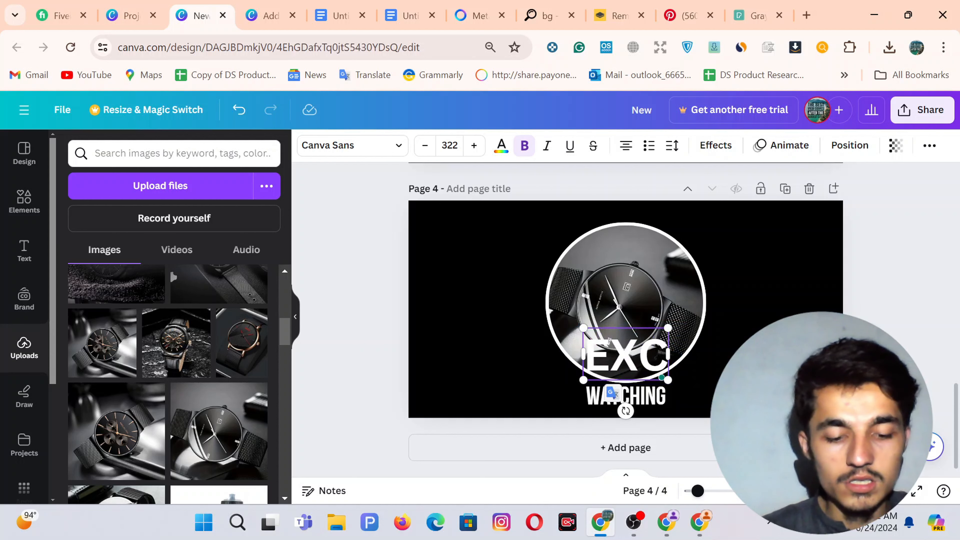
{"action": "type", "text": "ERCISE"}
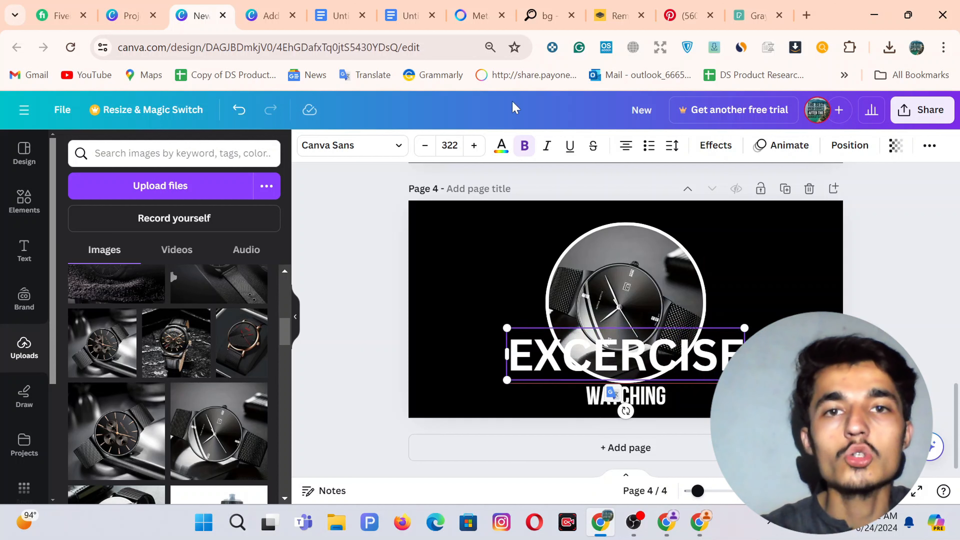
{"action": "left_click", "coordinate": [450, 146]}
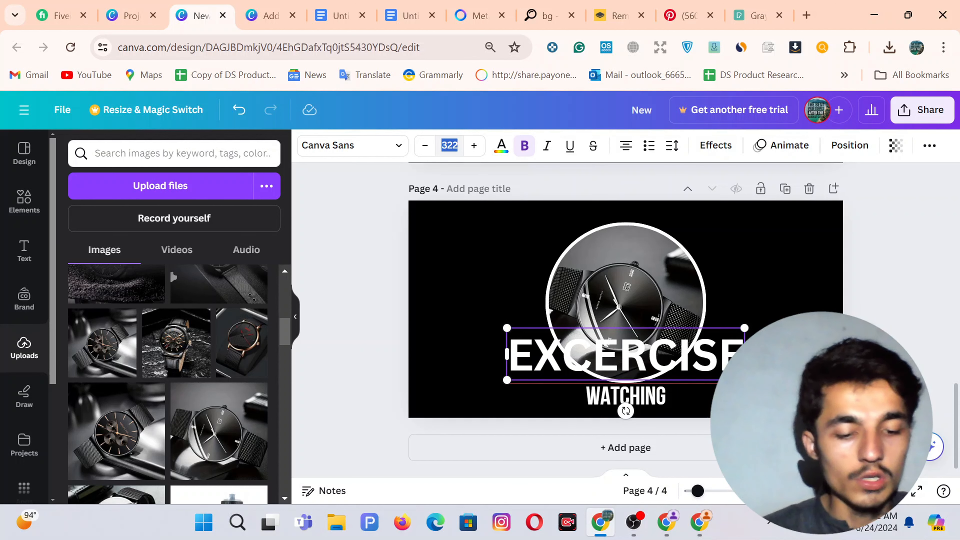
{"action": "type", "text": "280"}
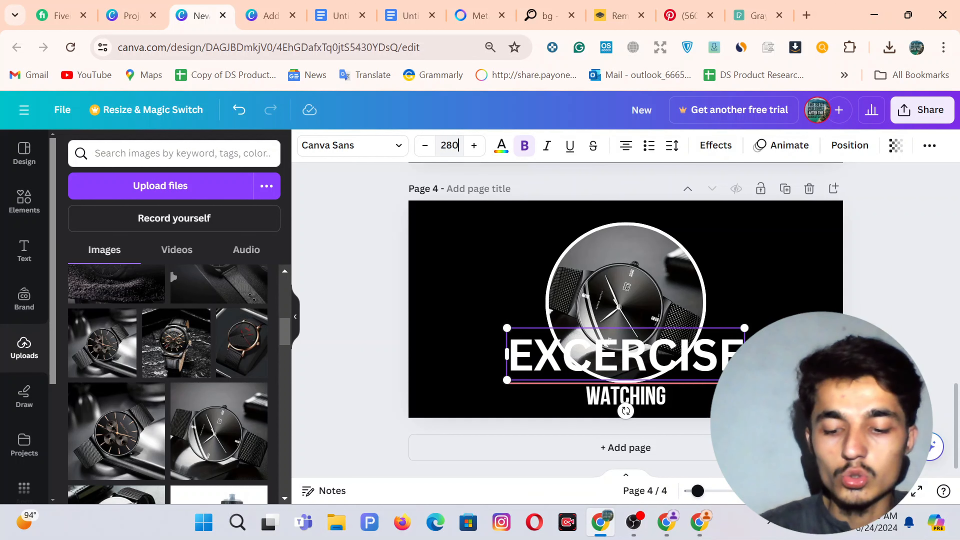
{"action": "key", "text": "Return"}
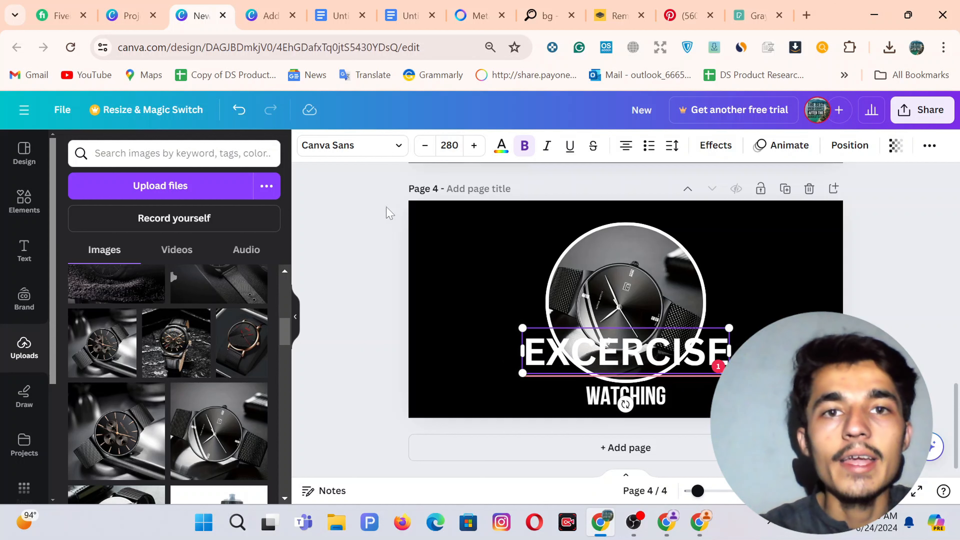
{"action": "left_click", "coordinate": [338, 276]}
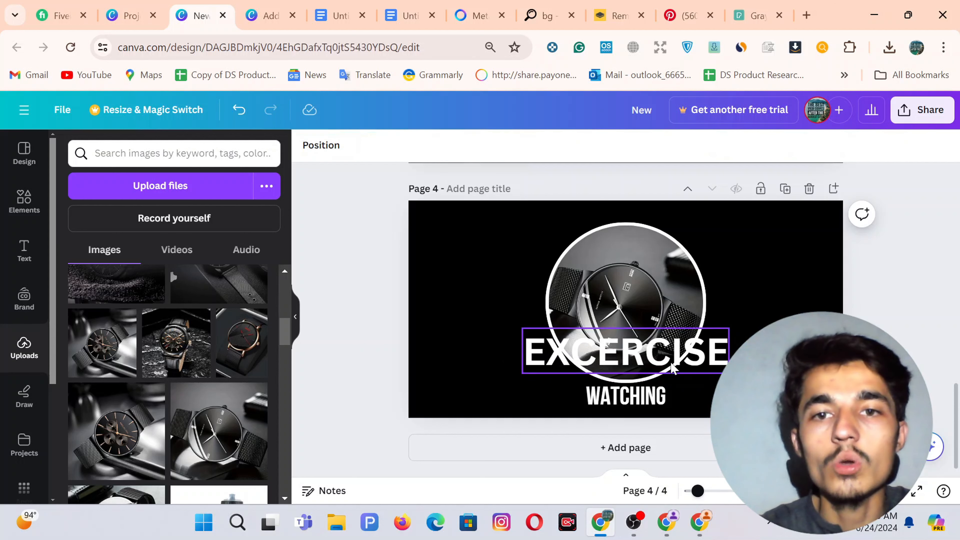
{"action": "left_click", "coordinate": [673, 366]}
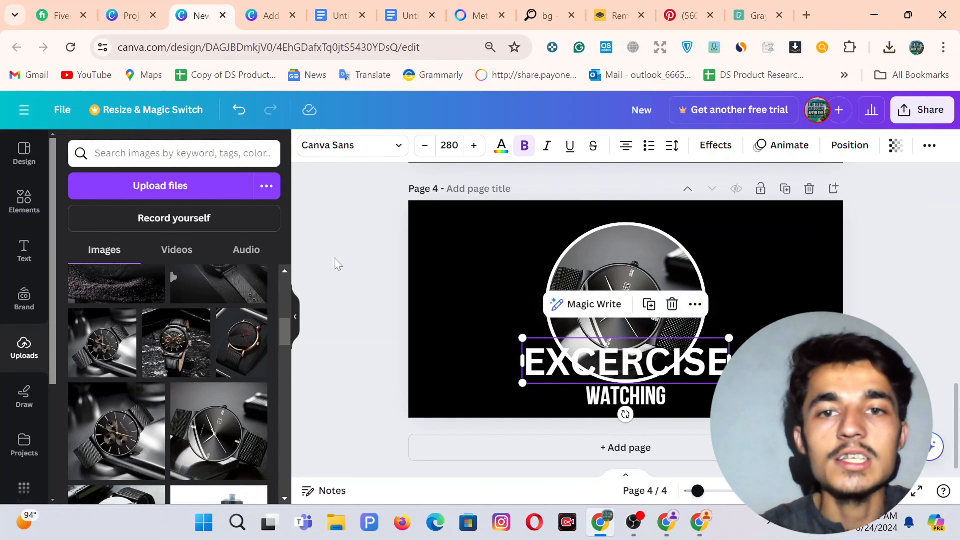
{"action": "left_click", "coordinate": [338, 264]}
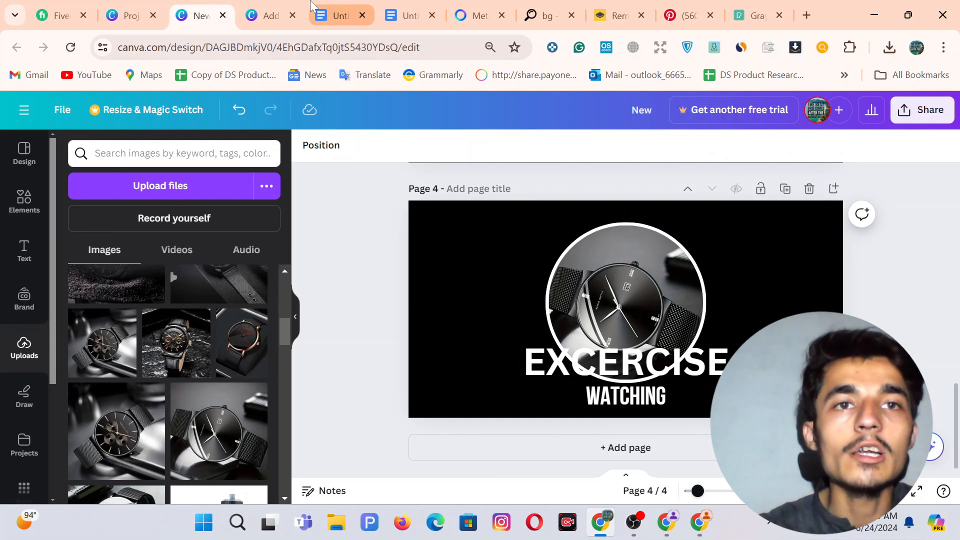
Download only page 16 of the other design, the HOME WATCHING circle, as a PNG.
{"action": "left_click", "coordinate": [258, 5]}
{"action": "scroll", "coordinate": [483, 251], "scroll_direction": "up", "scroll_amount": 3}
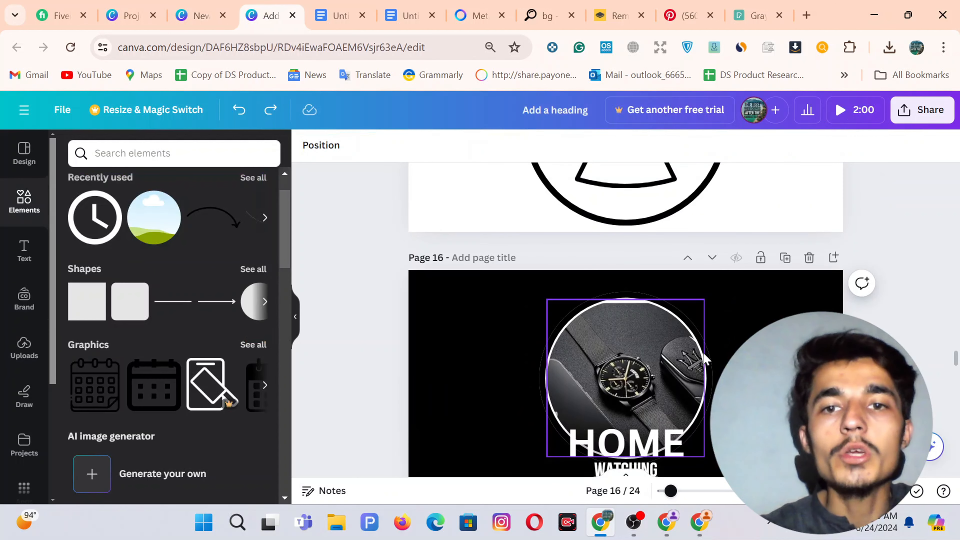
{"action": "scroll", "coordinate": [705, 359], "scroll_direction": "down", "scroll_amount": 3}
{"action": "scroll", "coordinate": [705, 360], "scroll_direction": "up", "scroll_amount": 2}
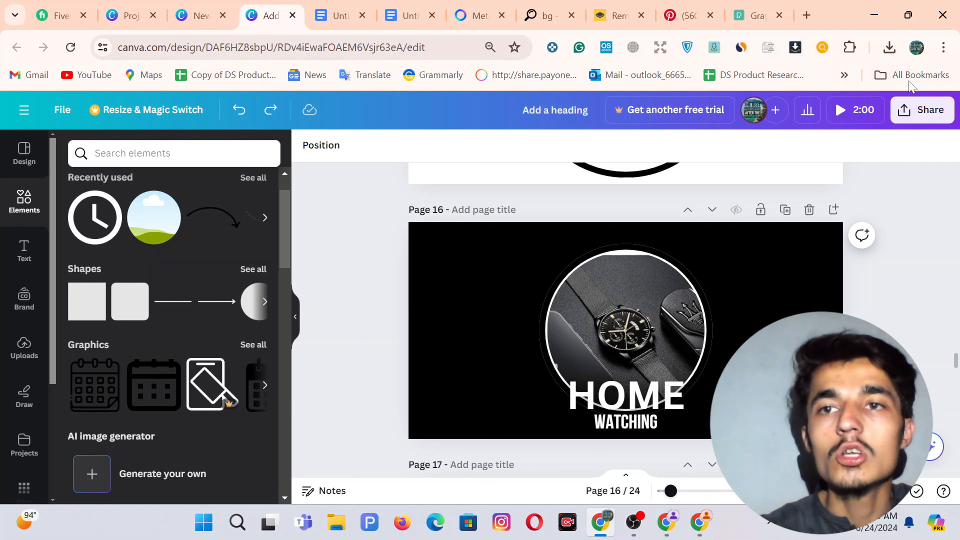
{"action": "left_click", "coordinate": [919, 114]}
{"action": "scroll", "coordinate": [845, 233], "scroll_direction": "down", "scroll_amount": 2}
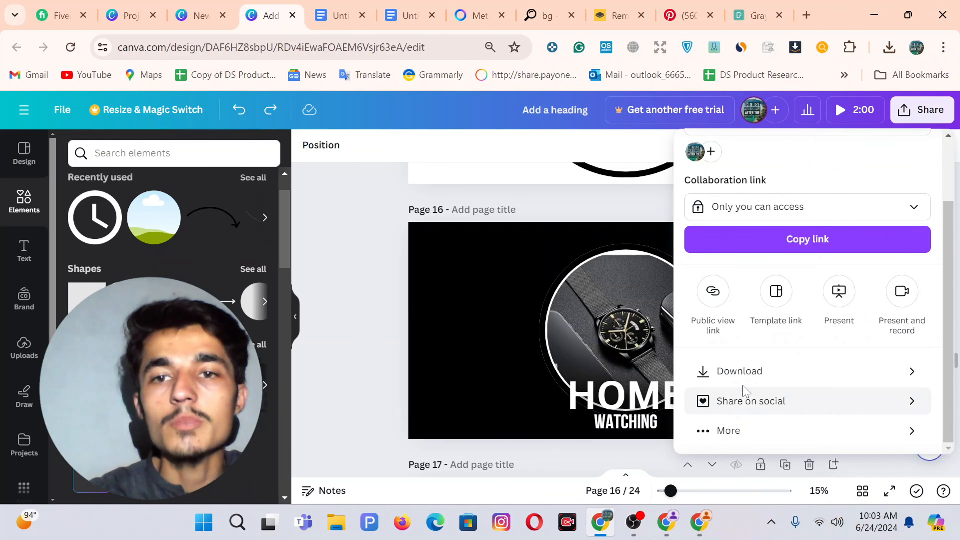
{"action": "left_click", "coordinate": [739, 383]}
{"action": "left_click", "coordinate": [739, 367]}
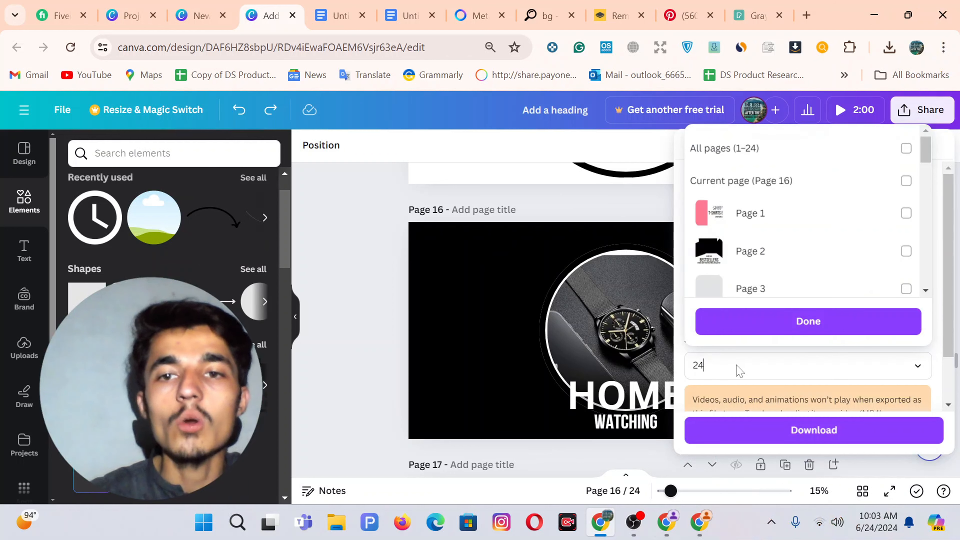
{"action": "double_click", "coordinate": [739, 369]}
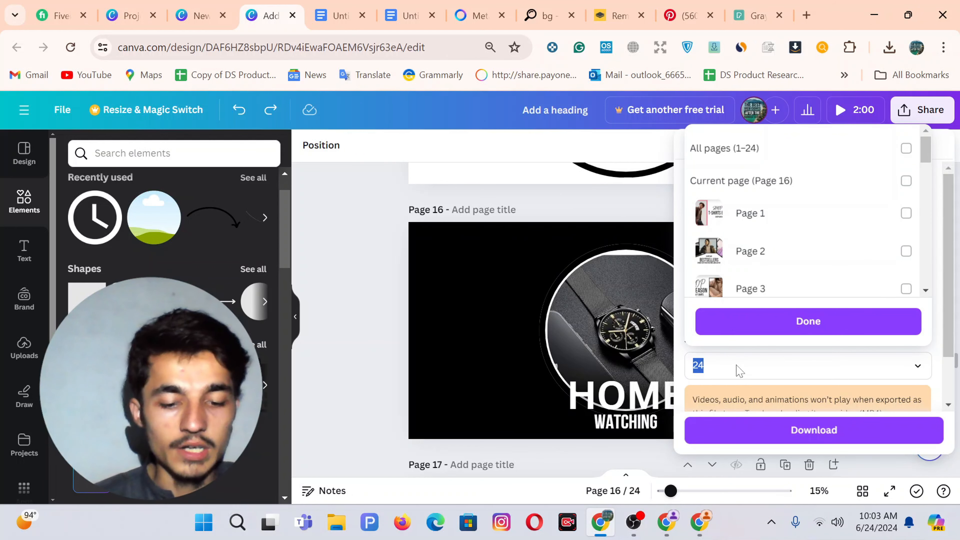
{"action": "type", "text": "16"}
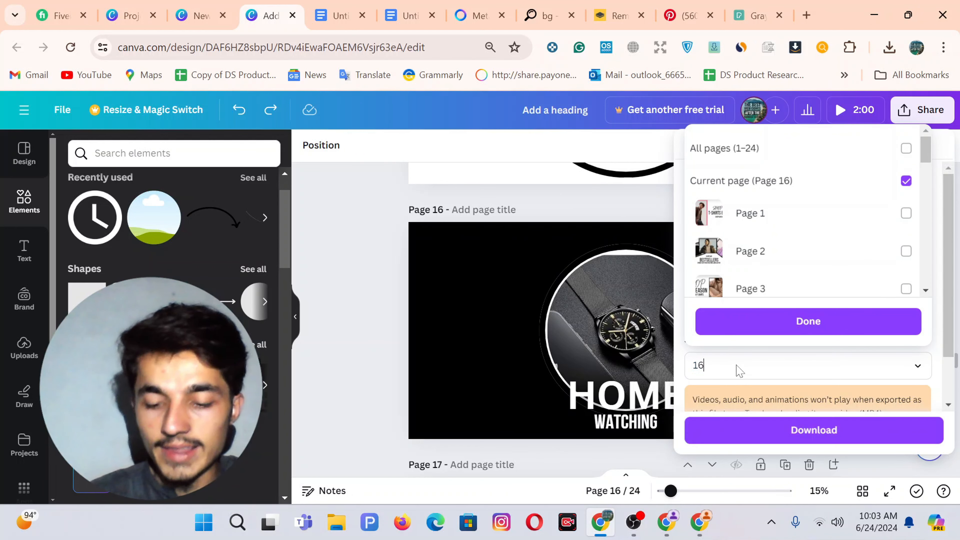
{"action": "key", "text": "Return"}
{"action": "left_click", "coordinate": [368, 274]}
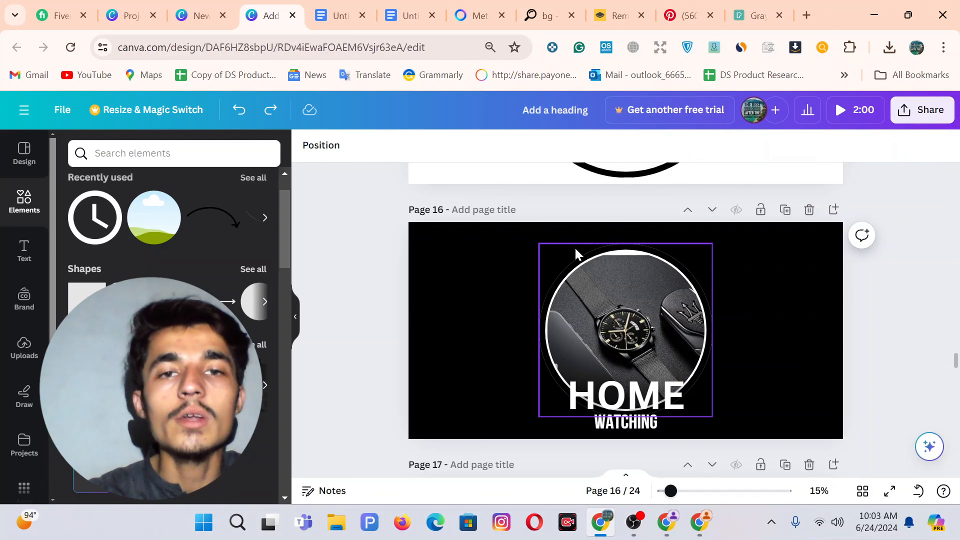
Return to the Shopify theme editor on the About Us banner's button settings.
{"action": "scroll", "coordinate": [541, 251], "scroll_direction": "down", "scroll_amount": 4}
{"action": "scroll", "coordinate": [542, 248], "scroll_direction": "down", "scroll_amount": 15}
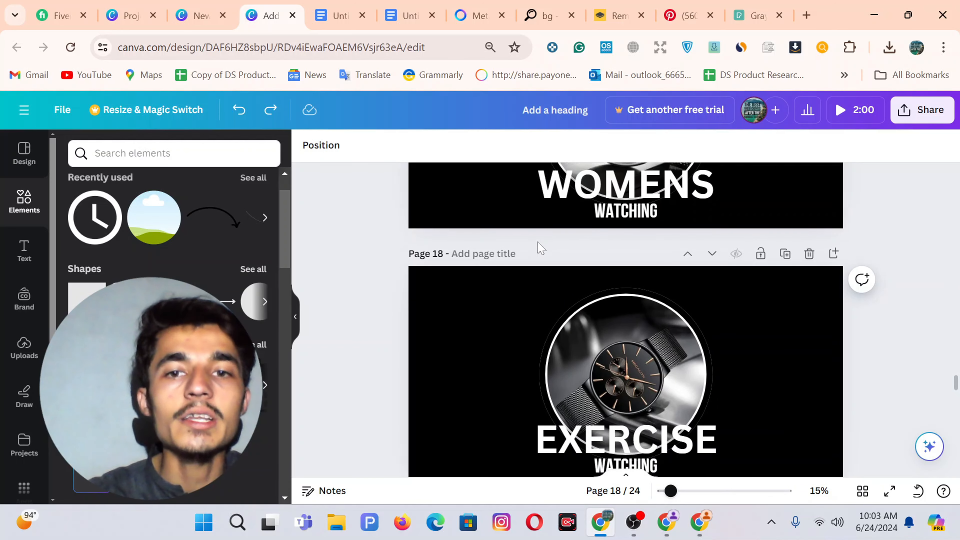
{"action": "scroll", "coordinate": [541, 249], "scroll_direction": "down", "scroll_amount": 5}
{"action": "scroll", "coordinate": [540, 246], "scroll_direction": "up", "scroll_amount": 6}
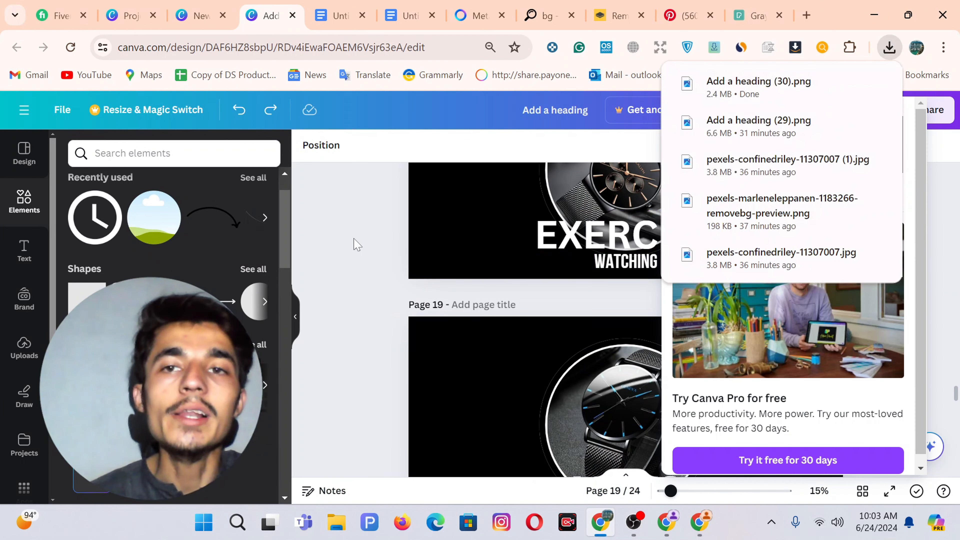
{"action": "scroll", "coordinate": [357, 245], "scroll_direction": "down", "scroll_amount": 5}
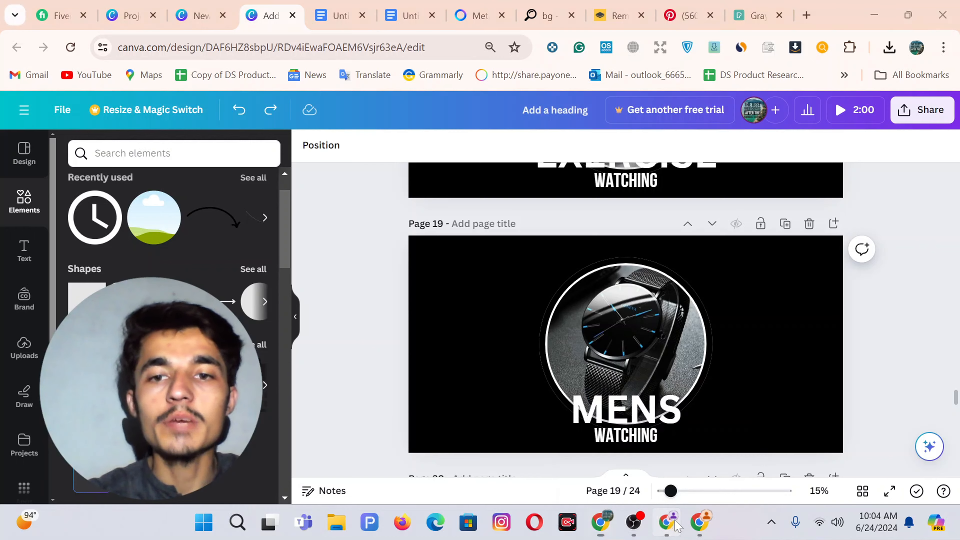
{"action": "left_click", "coordinate": [666, 523]}
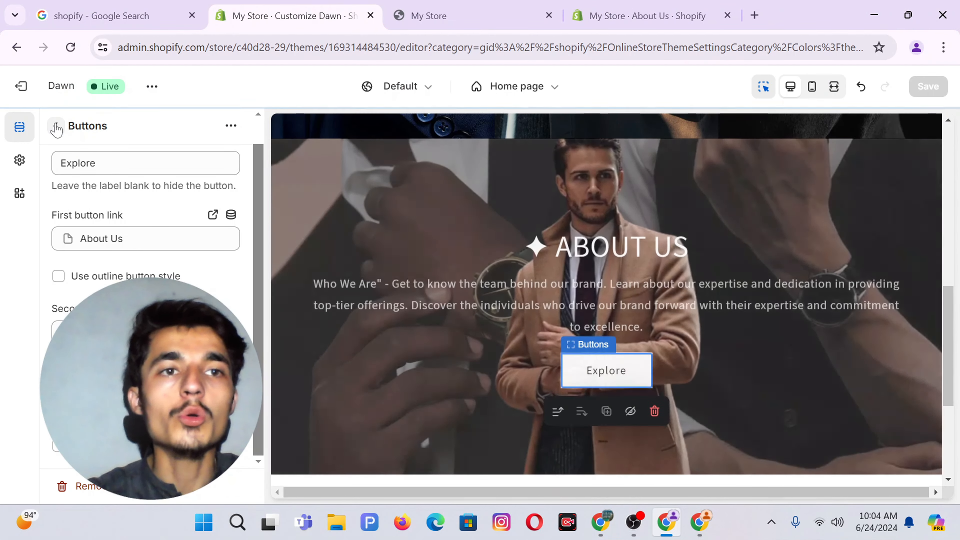
Leave the theme editor for the store admin in a new tab and open Products > Collections.
{"action": "left_click", "coordinate": [56, 126]}
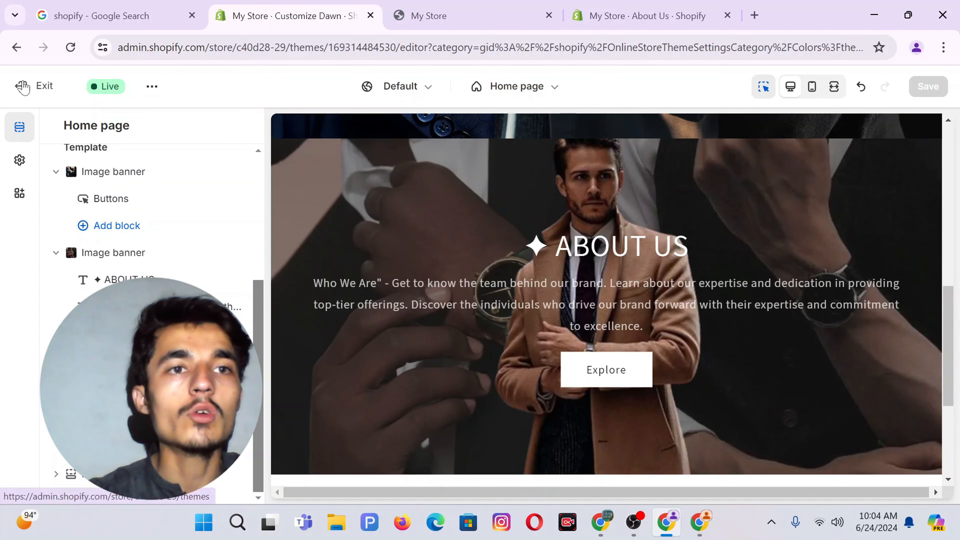
{"action": "right_click", "coordinate": [22, 85]}
{"action": "left_click", "coordinate": [45, 97]}
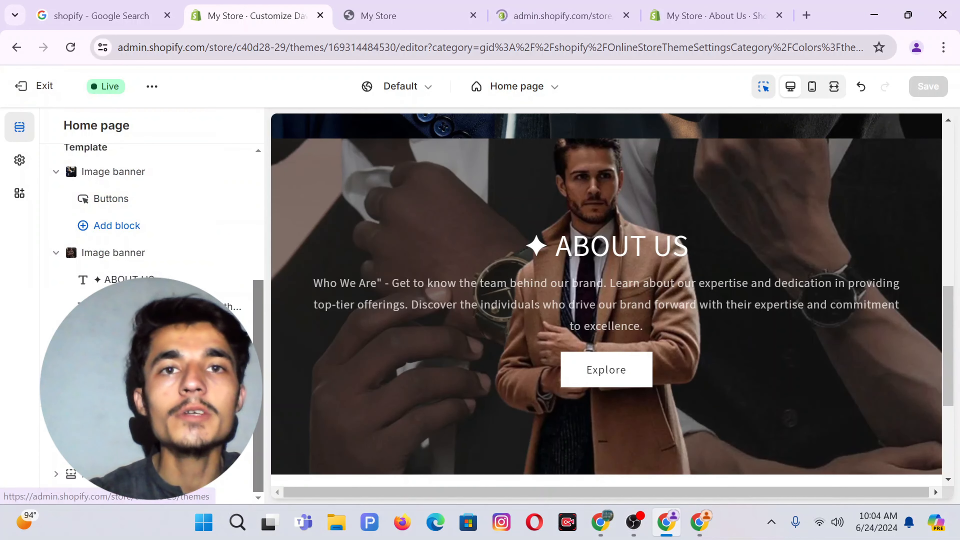
{"action": "left_click", "coordinate": [568, 6]}
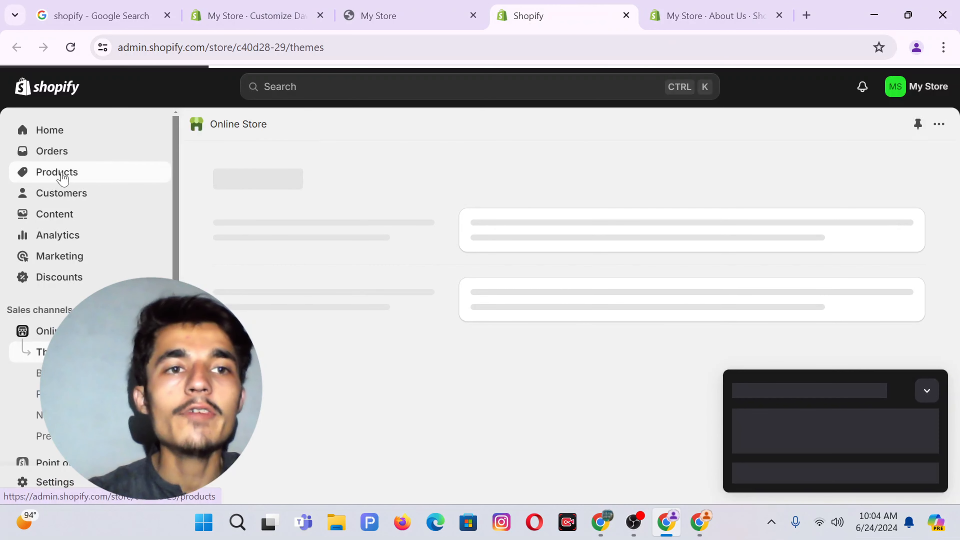
{"action": "left_click", "coordinate": [63, 177]}
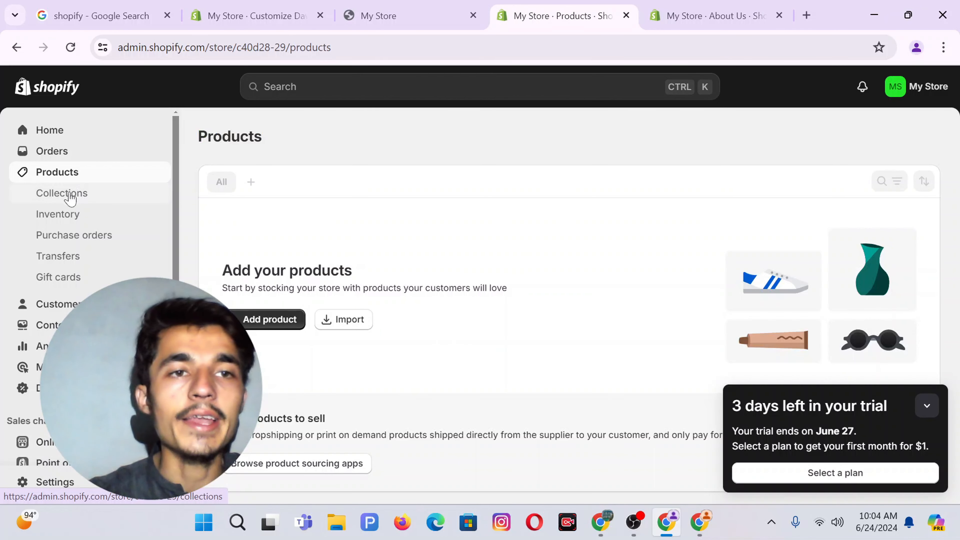
{"action": "left_click", "coordinate": [70, 198]}
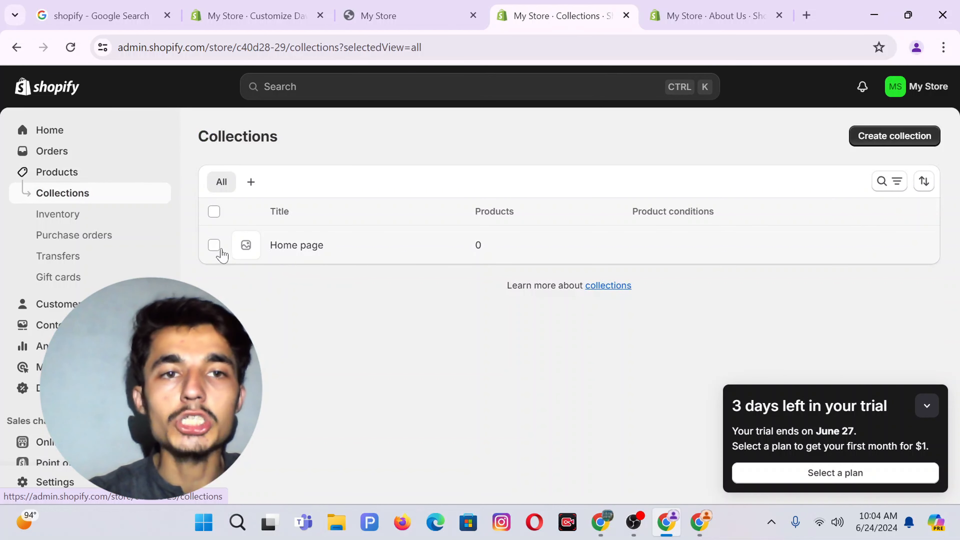
Delete the Home page collection via More actions and confirm the deletion.
{"action": "left_click", "coordinate": [214, 246]}
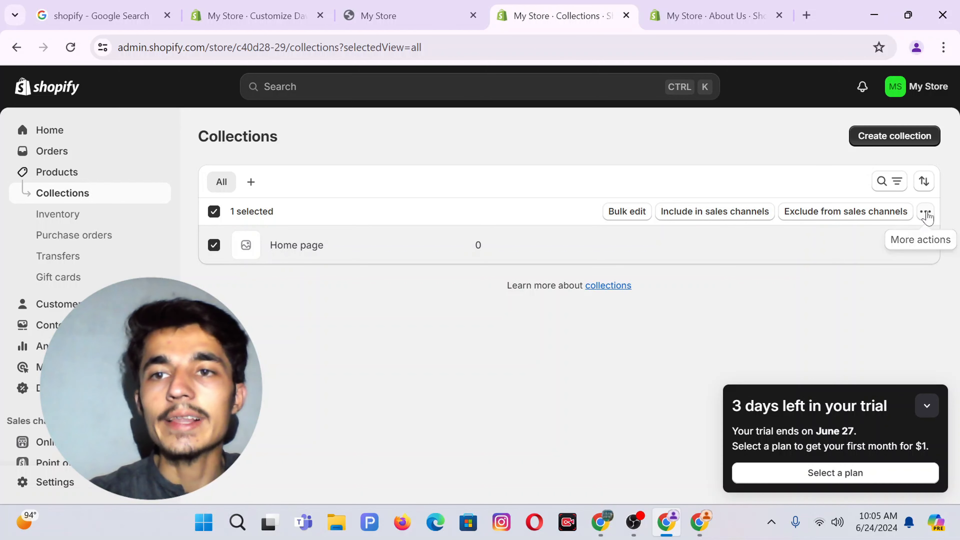
{"action": "left_click", "coordinate": [927, 214]}
{"action": "left_click", "coordinate": [852, 242]}
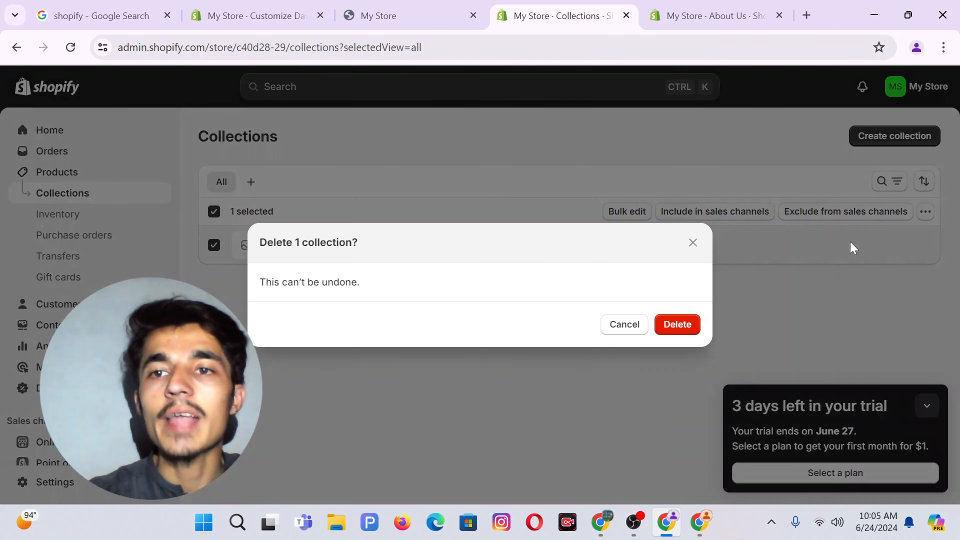
{"action": "left_click", "coordinate": [675, 327]}
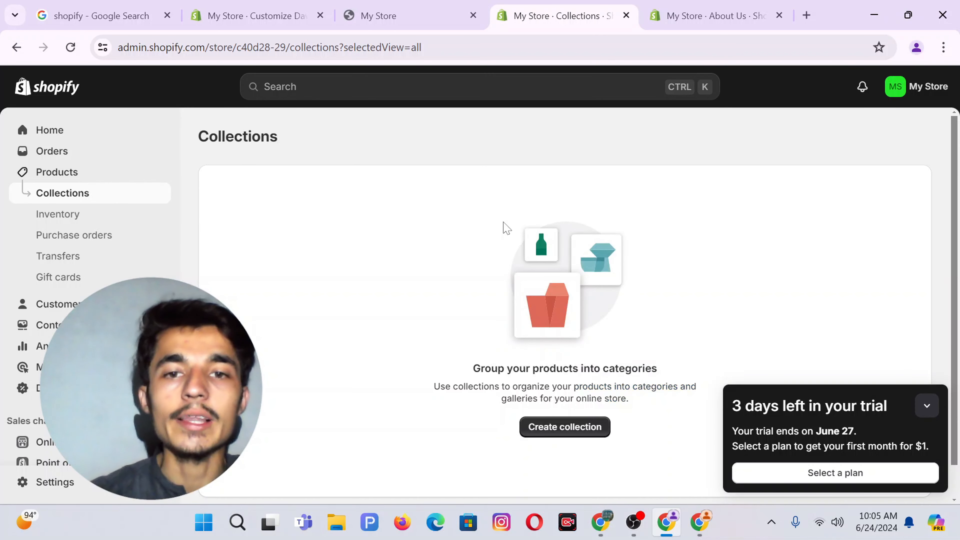
Start a new collection and begin its title with "E".
{"action": "left_click", "coordinate": [532, 428]}
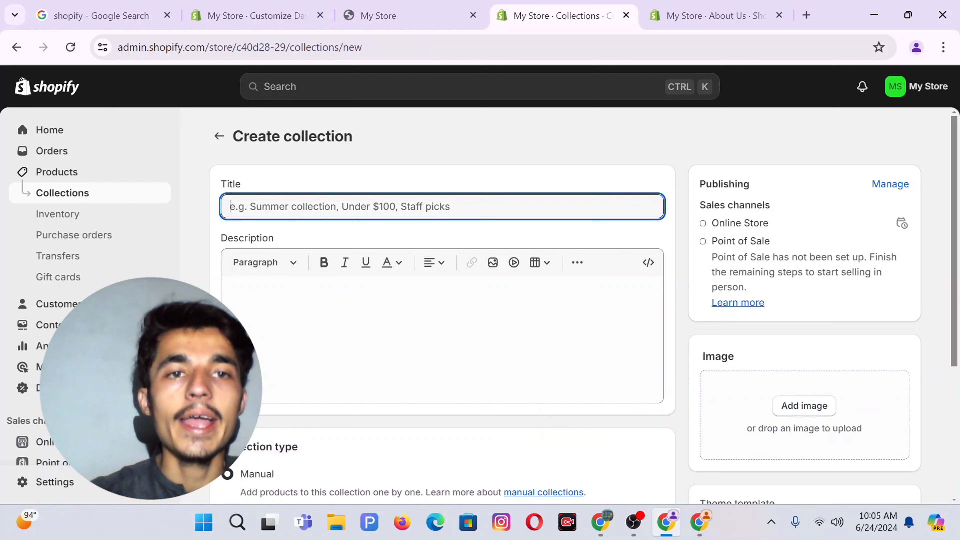
{"action": "type", "text": "Exercise Watch"}
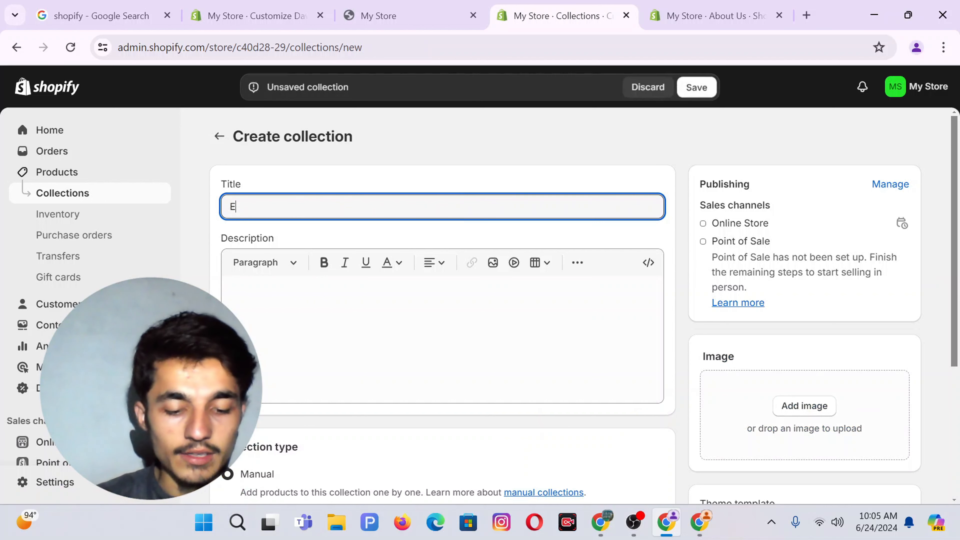
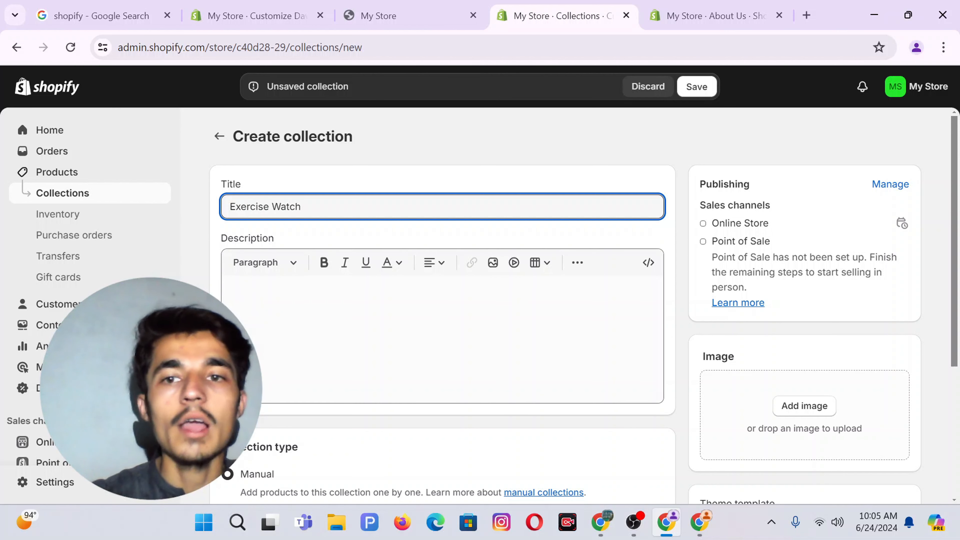
Attach the 'Add a heading (32)' EXERCISE watch banner as the collection image and save Exercise Watch.
{"action": "scroll", "coordinate": [816, 272], "scroll_direction": "down", "scroll_amount": 4}
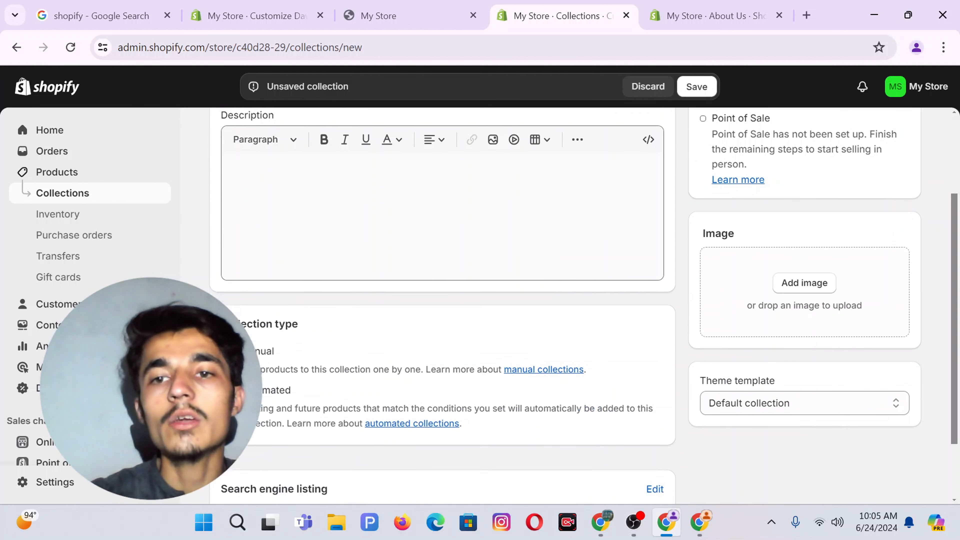
{"action": "left_click", "coordinate": [805, 256]}
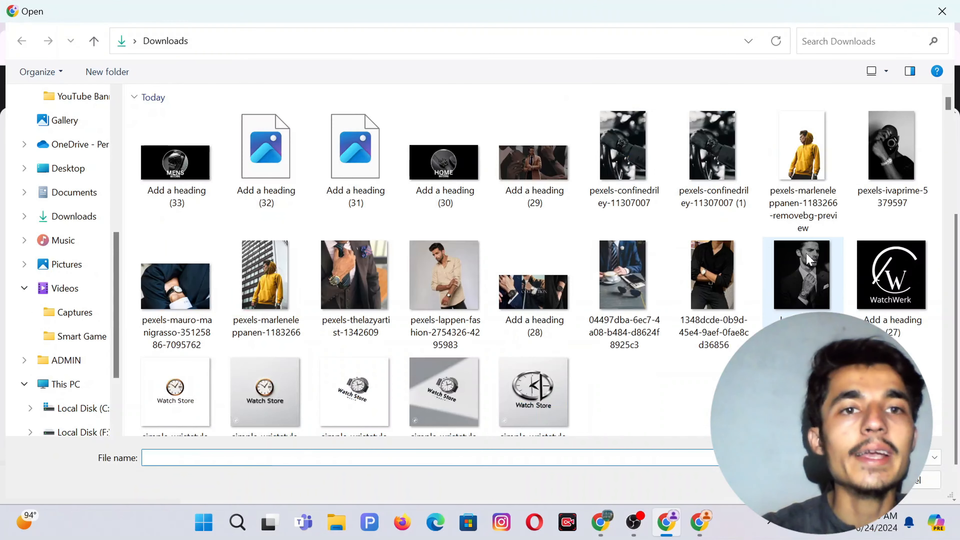
{"action": "double_click", "coordinate": [264, 175]}
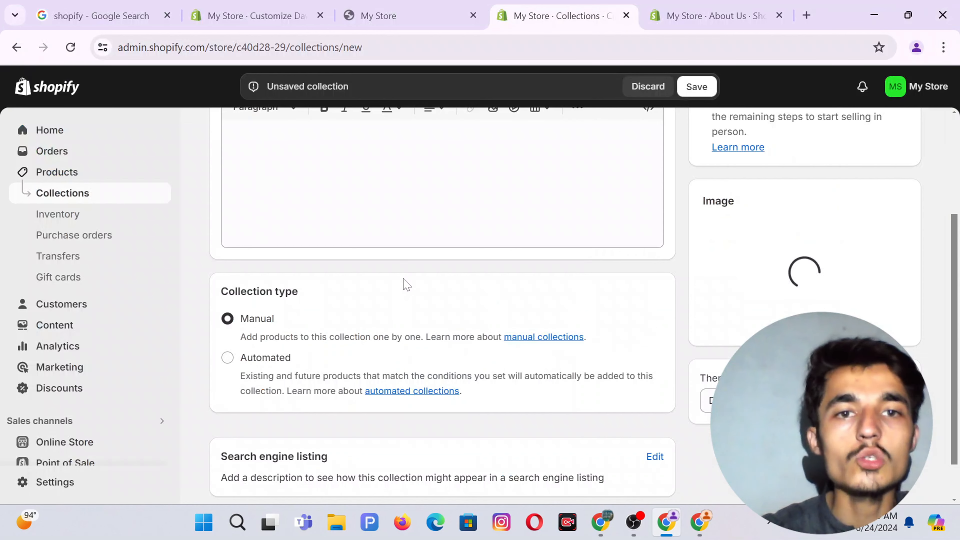
{"action": "scroll", "coordinate": [404, 282], "scroll_direction": "up", "scroll_amount": 5}
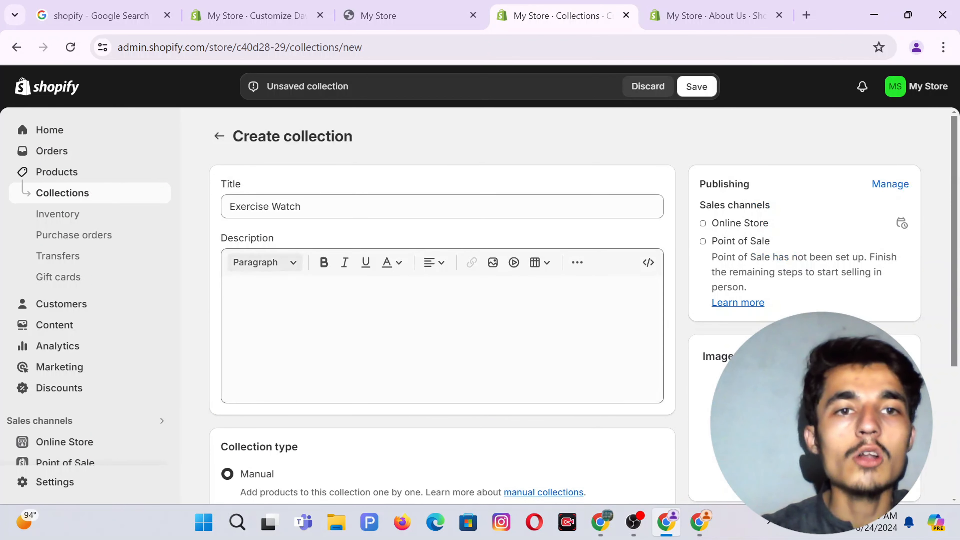
{"action": "scroll", "coordinate": [584, 308], "scroll_direction": "down", "scroll_amount": 3}
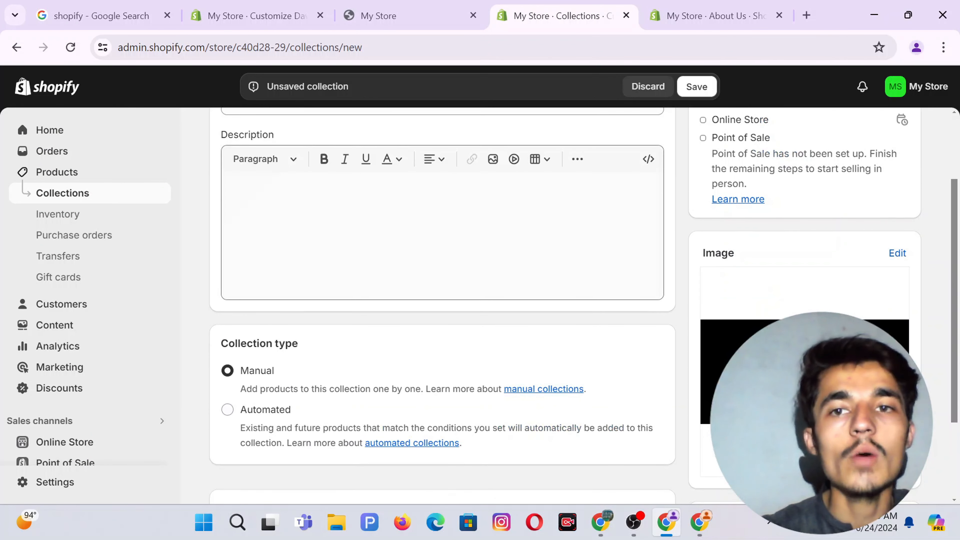
{"action": "left_click", "coordinate": [697, 87]}
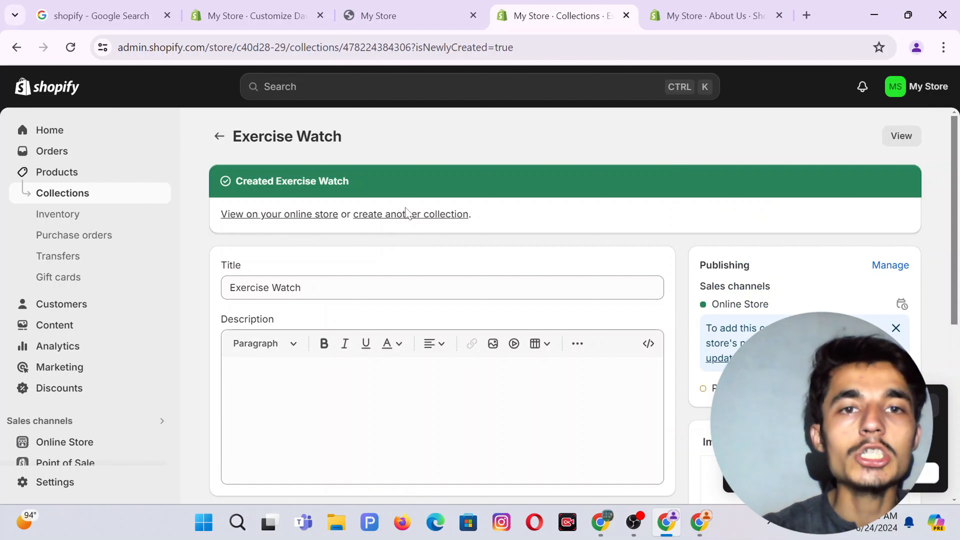
Create a collection titled Home Watch with the 'Add a heading (30)' HOME banner image and save it.
{"action": "left_click", "coordinate": [421, 215]}
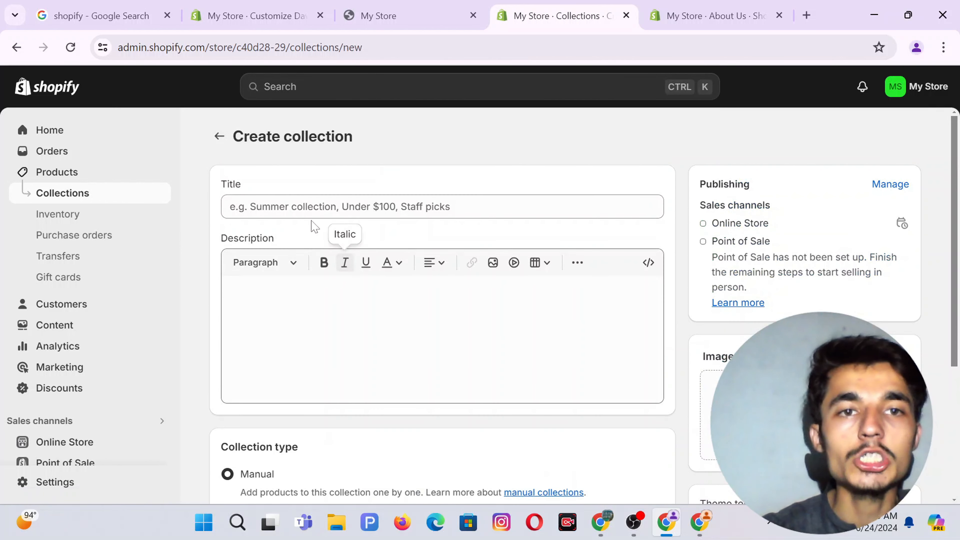
{"action": "type", "text": "Home Watch"}
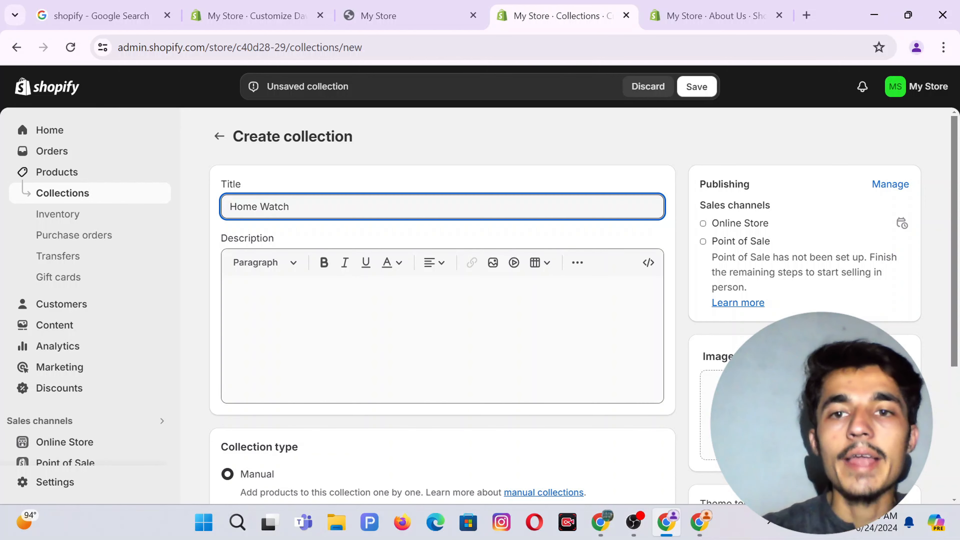
{"action": "scroll", "coordinate": [566, 307], "scroll_direction": "down", "scroll_amount": 5}
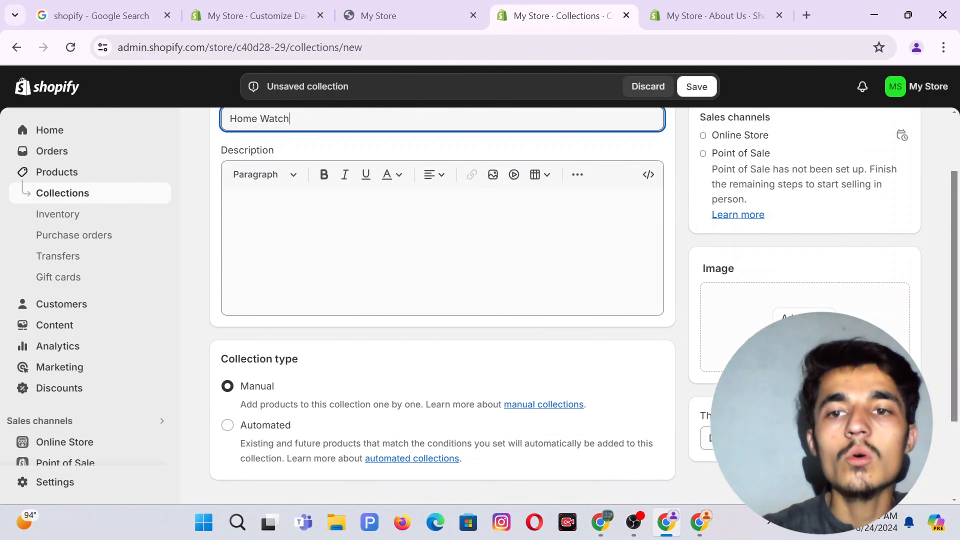
{"action": "left_click", "coordinate": [796, 205]}
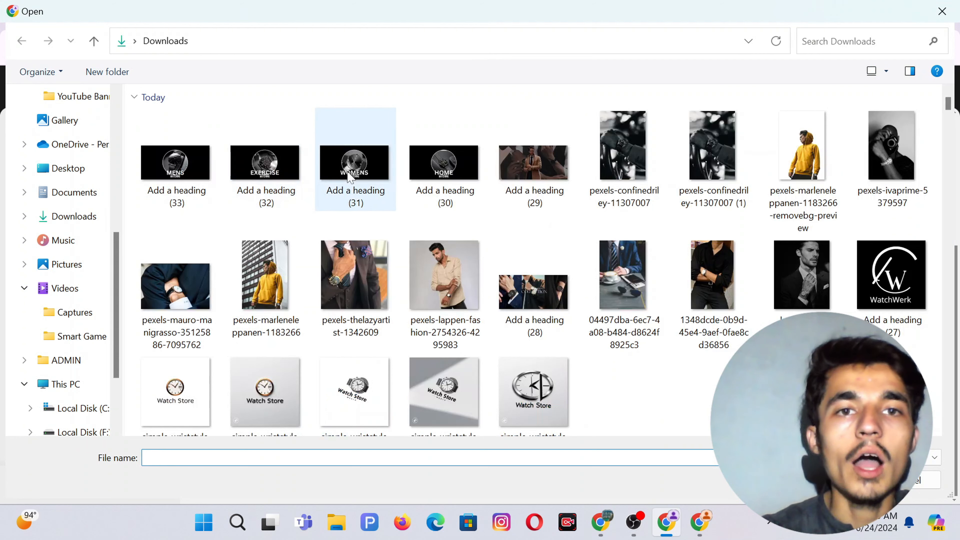
{"action": "double_click", "coordinate": [469, 172]}
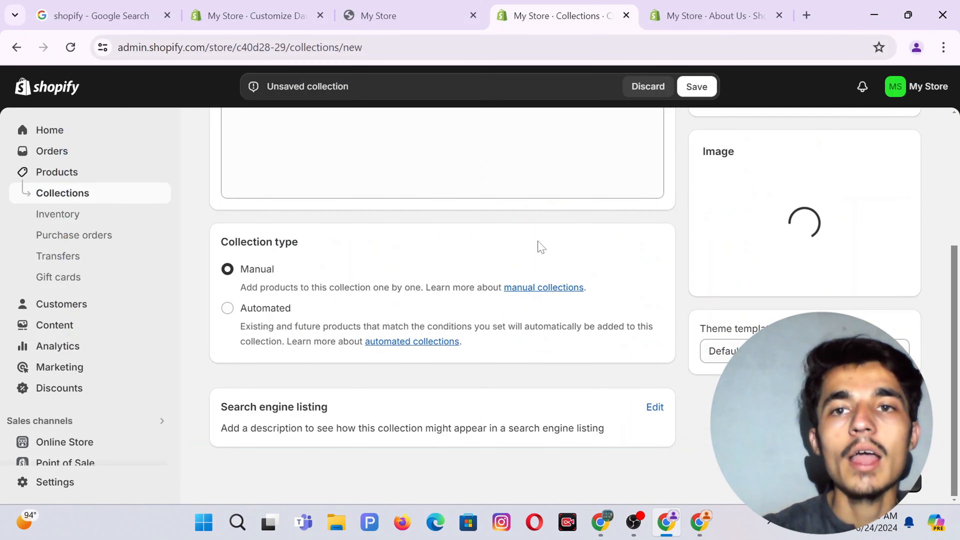
{"action": "scroll", "coordinate": [540, 247], "scroll_direction": "up", "scroll_amount": 5}
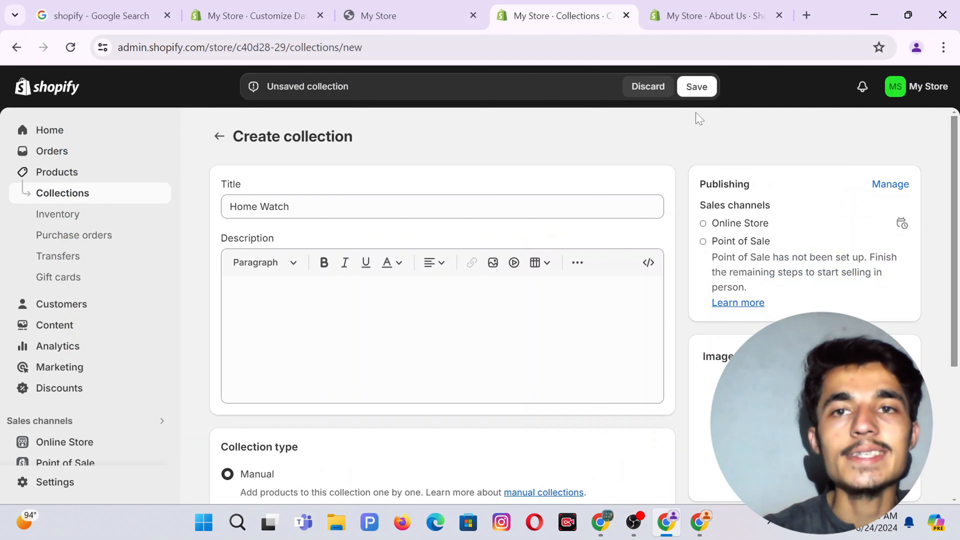
{"action": "scroll", "coordinate": [443, 302], "scroll_direction": "down", "scroll_amount": 5}
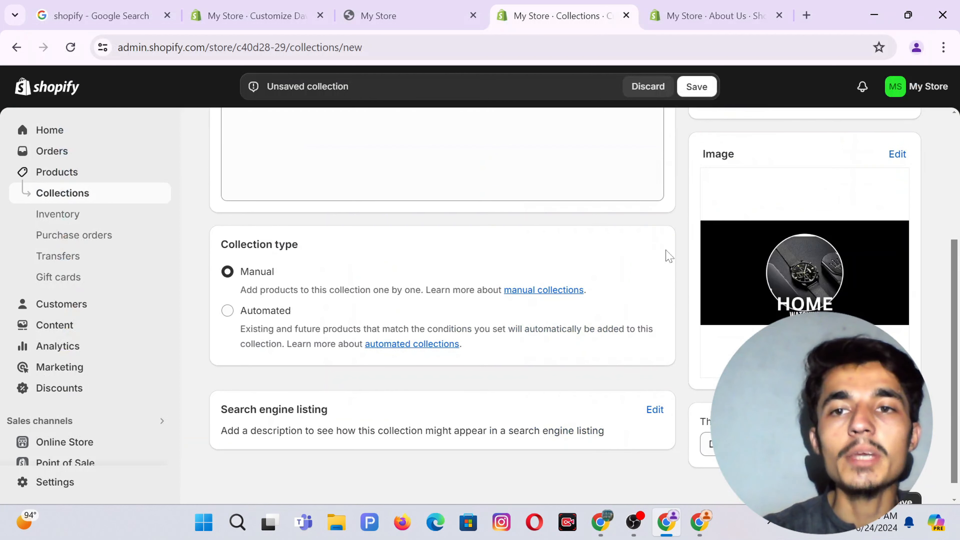
{"action": "left_click", "coordinate": [688, 95]}
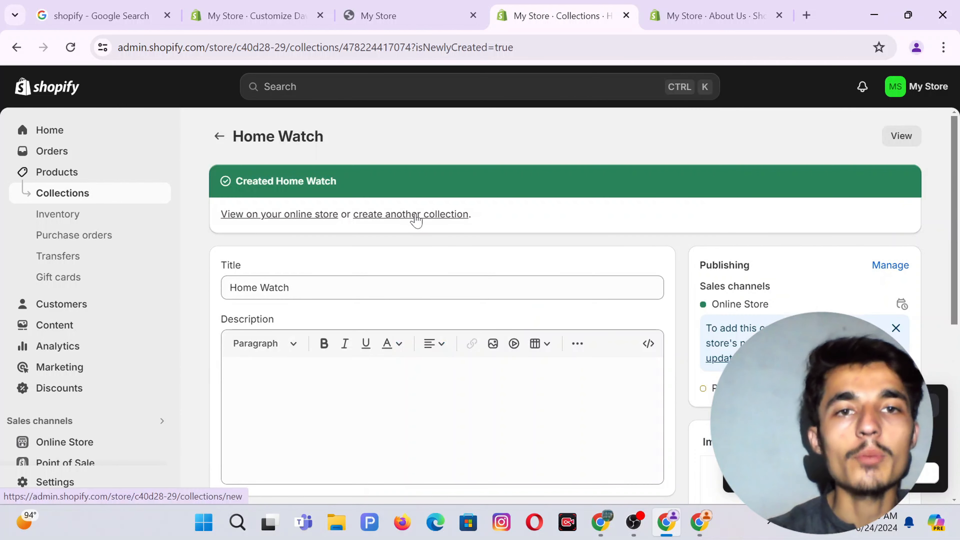
{"action": "left_click", "coordinate": [414, 215]}
Title the collection Women Watch, attach the 'Add a heading (31)' WOMENS banner, and save it.
{"action": "left_click", "coordinate": [414, 211]}
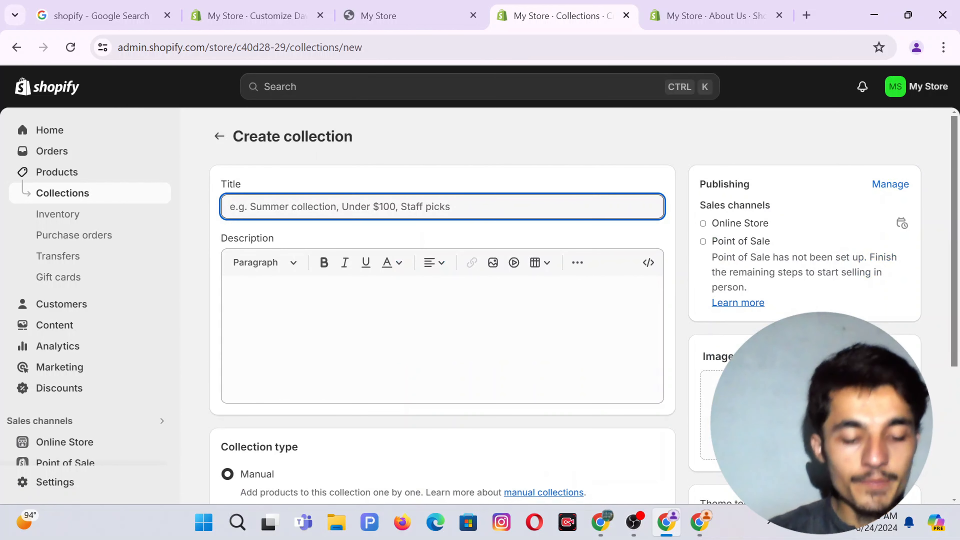
{"action": "type", "text": "Women Watch"}
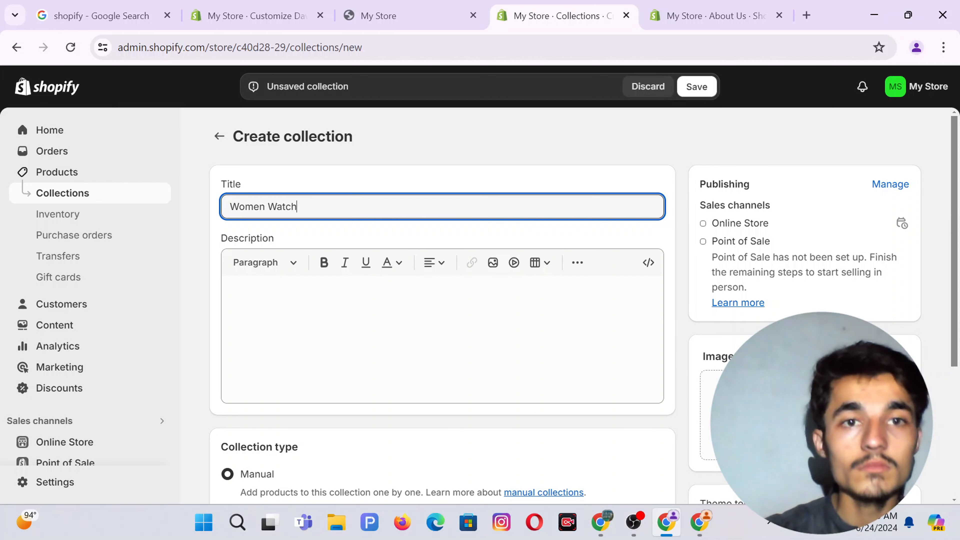
{"action": "scroll", "coordinate": [844, 251], "scroll_direction": "down", "scroll_amount": 5}
{"action": "left_click", "coordinate": [810, 219]}
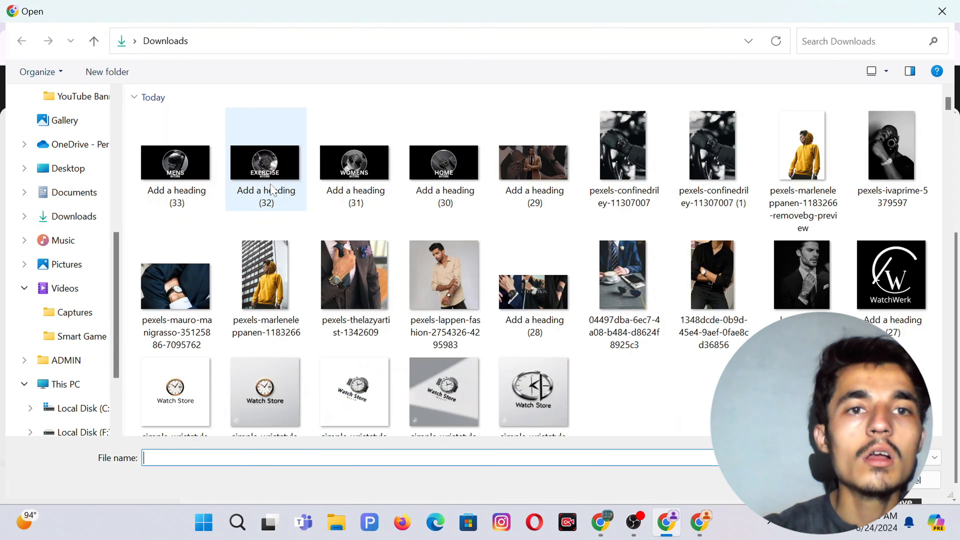
{"action": "left_click", "coordinate": [346, 160]}
{"action": "double_click", "coordinate": [346, 161]}
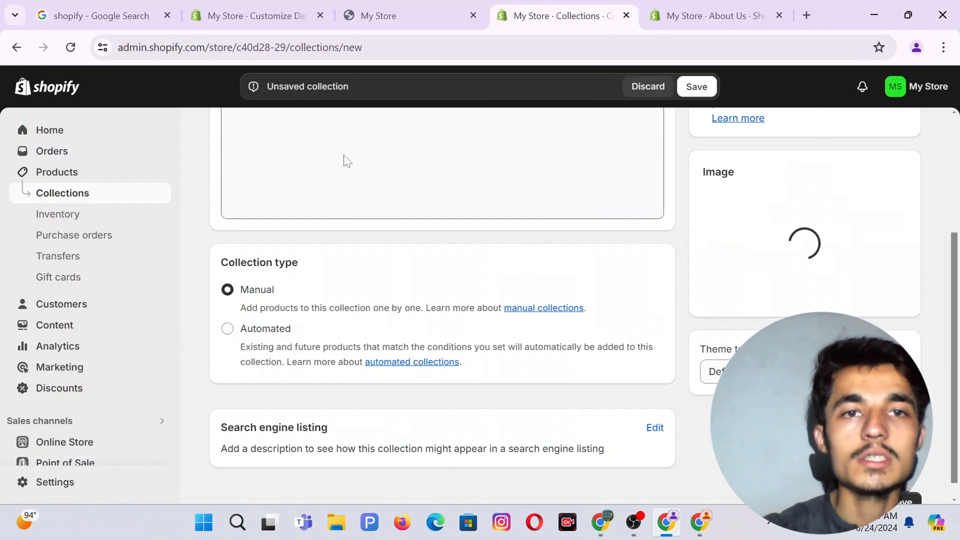
{"action": "scroll", "coordinate": [472, 247], "scroll_direction": "up", "scroll_amount": 3}
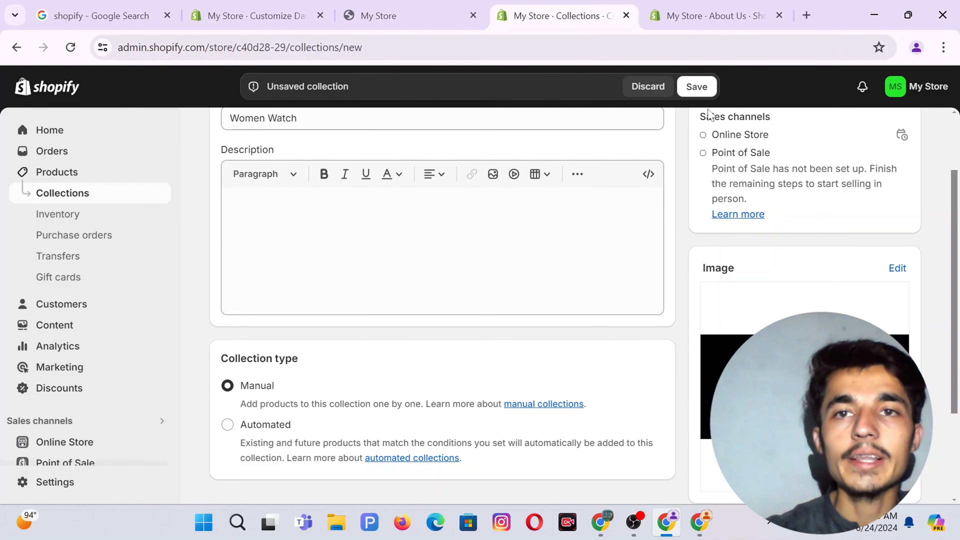
{"action": "left_click", "coordinate": [698, 87]}
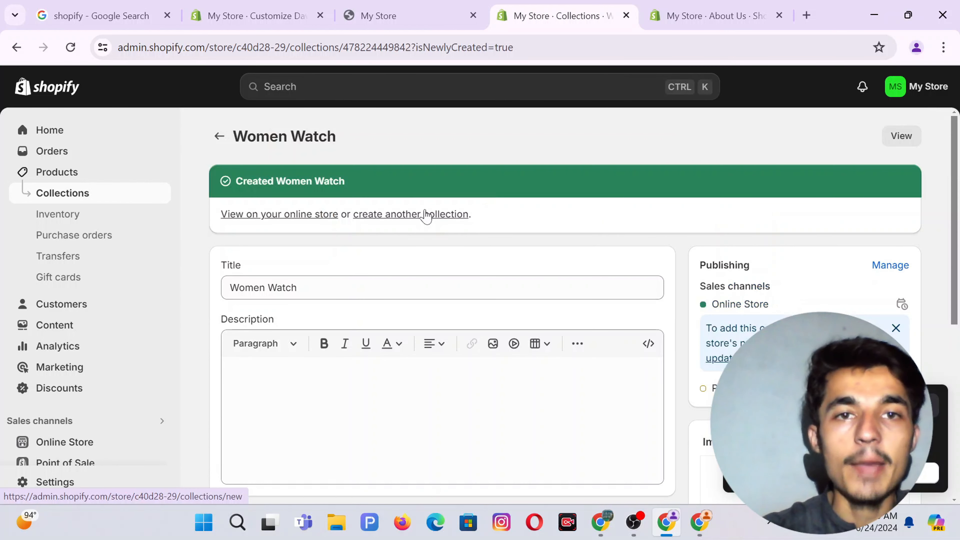
{"action": "left_click", "coordinate": [426, 215]}
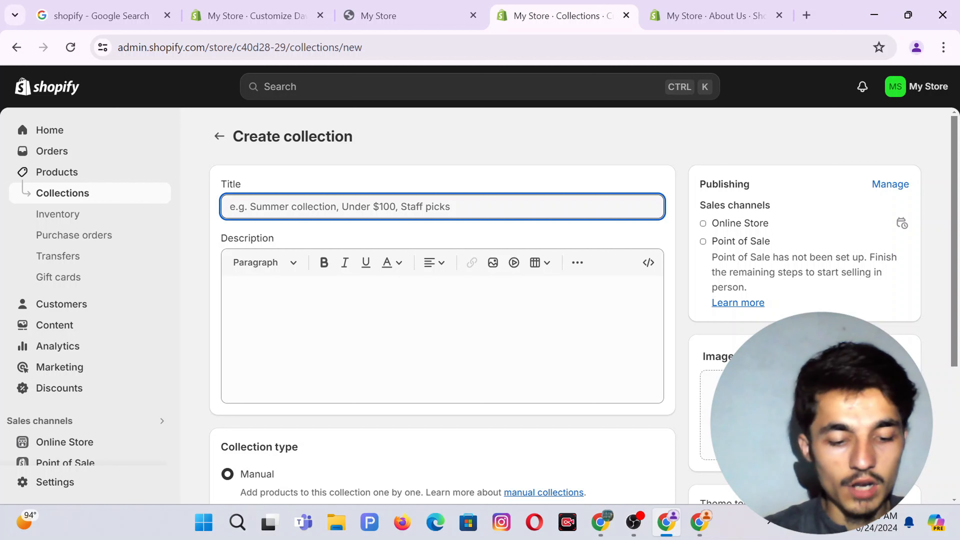
Title the collection Men Watch, attach the 'Add a heading (33)' MENS banner, and save it.
{"action": "type", "text": "Men Watch"}
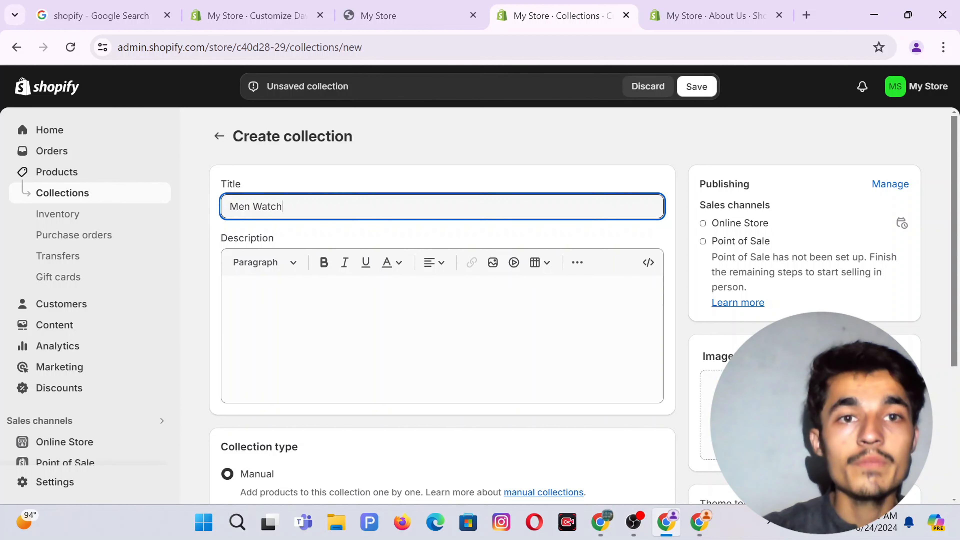
{"action": "scroll", "coordinate": [767, 299], "scroll_direction": "down", "scroll_amount": 3}
{"action": "left_click", "coordinate": [802, 246]}
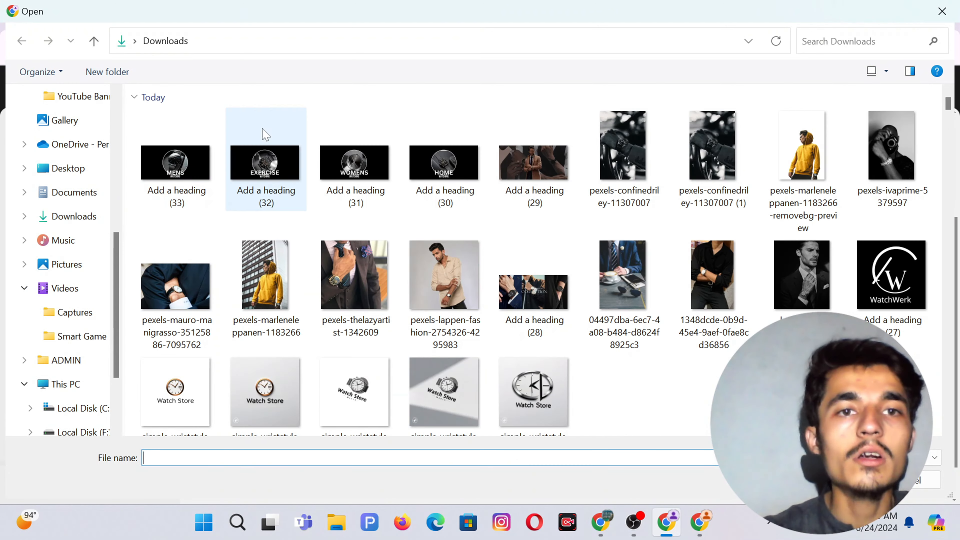
{"action": "double_click", "coordinate": [171, 163]}
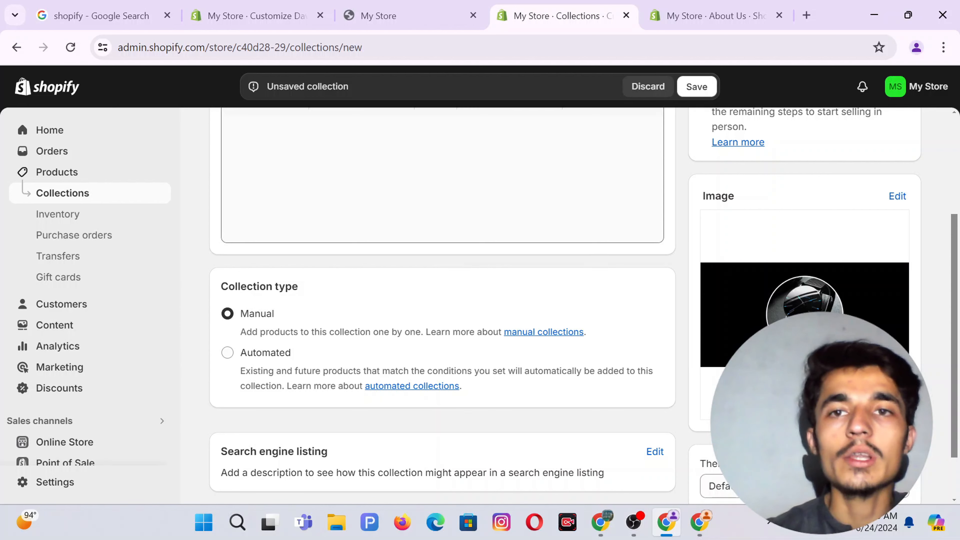
{"action": "left_click", "coordinate": [697, 86]}
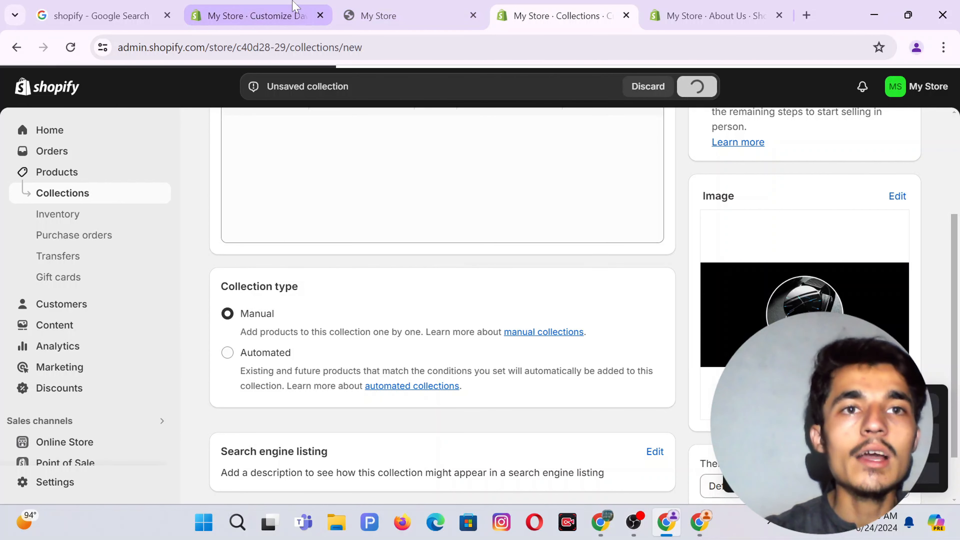
Add a Collection list section to the home page and set its first block to Exercise Watch.
{"action": "left_click", "coordinate": [378, 15]}
{"action": "left_click", "coordinate": [257, 15]}
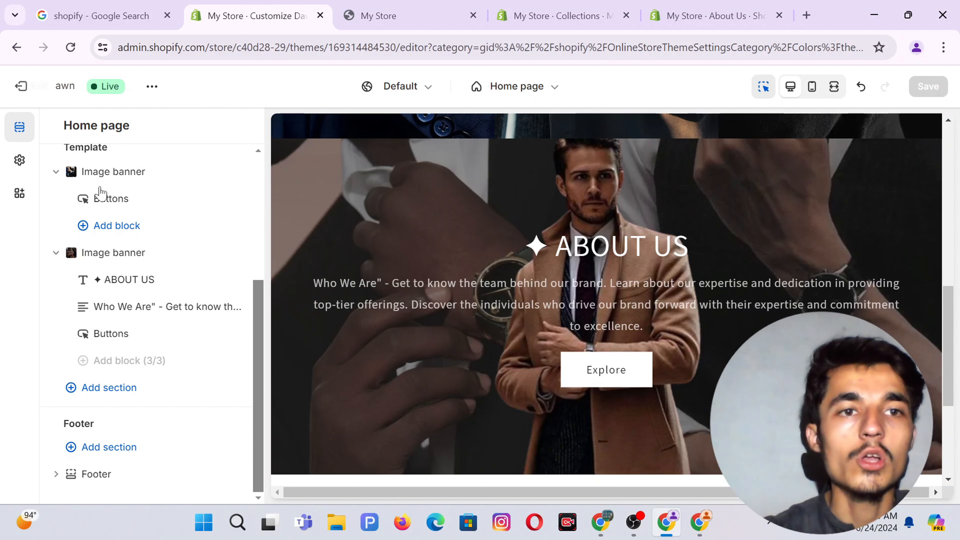
{"action": "left_click", "coordinate": [91, 390]}
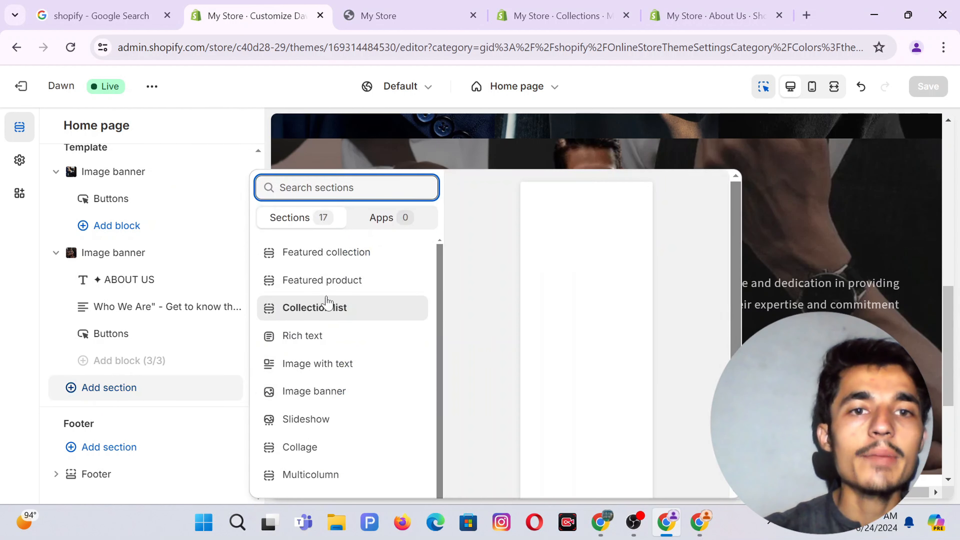
{"action": "left_click", "coordinate": [318, 318]}
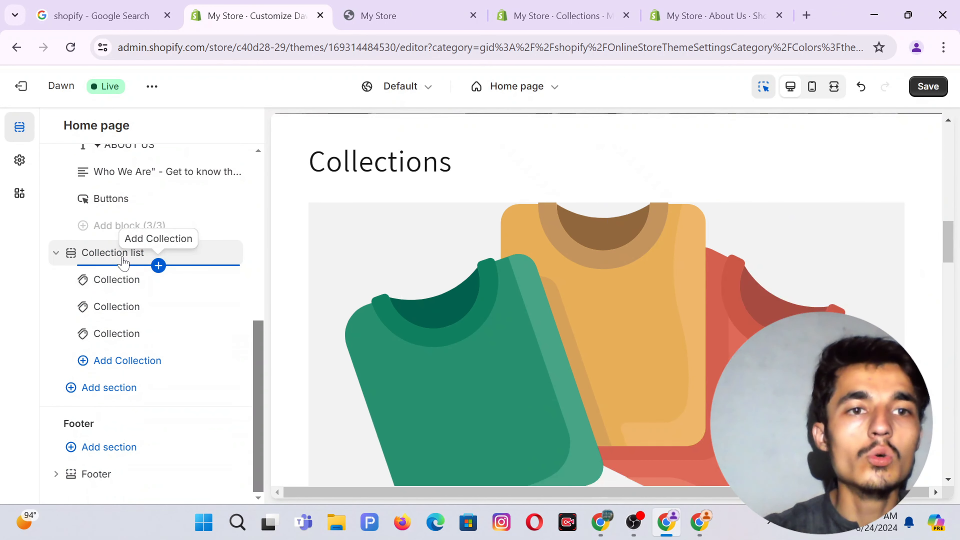
{"action": "left_click", "coordinate": [115, 280]}
{"action": "left_click", "coordinate": [136, 193]}
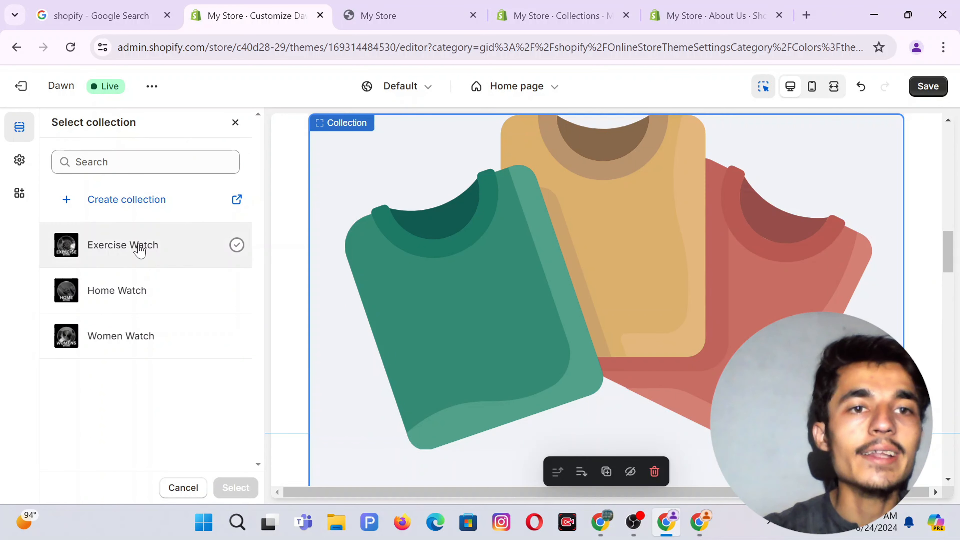
{"action": "left_click", "coordinate": [140, 250]}
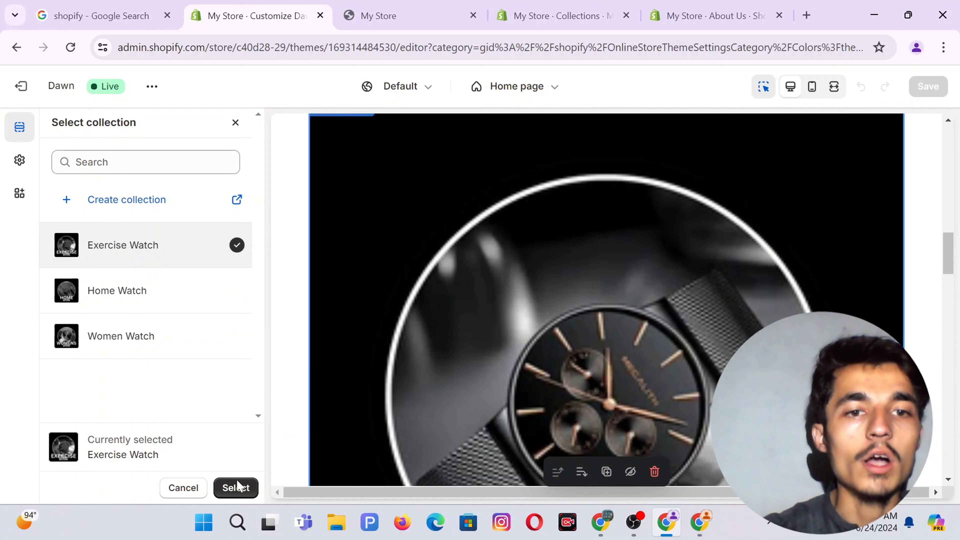
{"action": "left_click", "coordinate": [235, 488]}
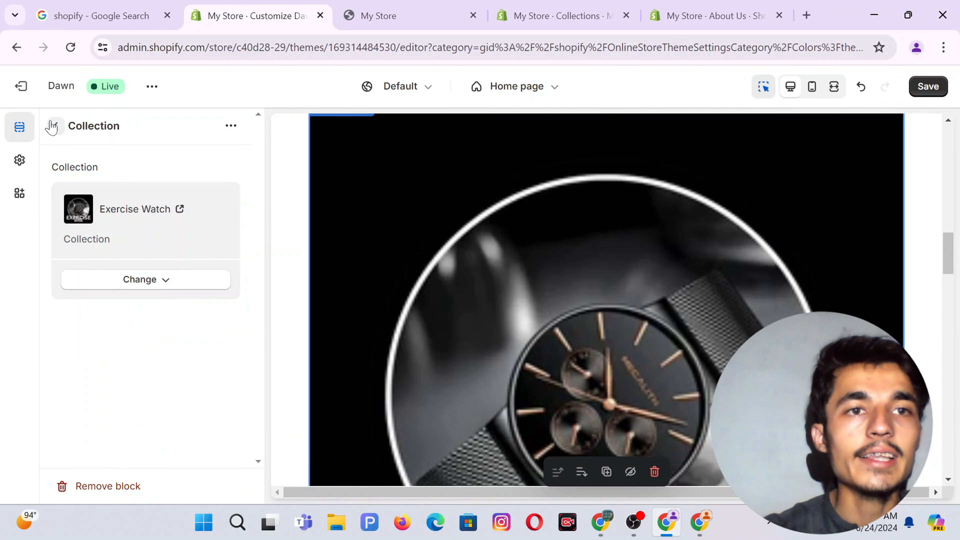
{"action": "left_click", "coordinate": [56, 127]}
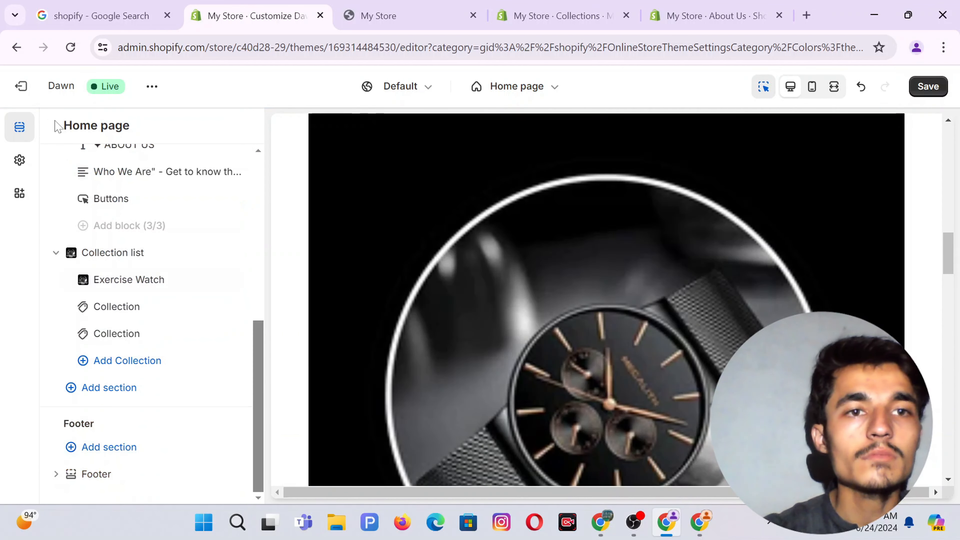
Set the two empty collection blocks to Home Watch and Women Watch.
{"action": "left_click", "coordinate": [125, 307]}
{"action": "left_click", "coordinate": [138, 195]}
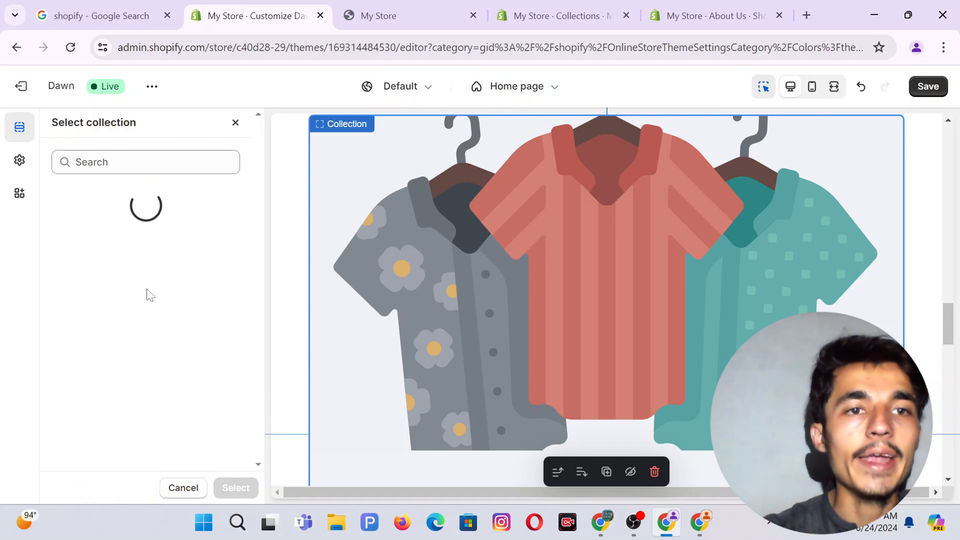
{"action": "left_click", "coordinate": [134, 292]}
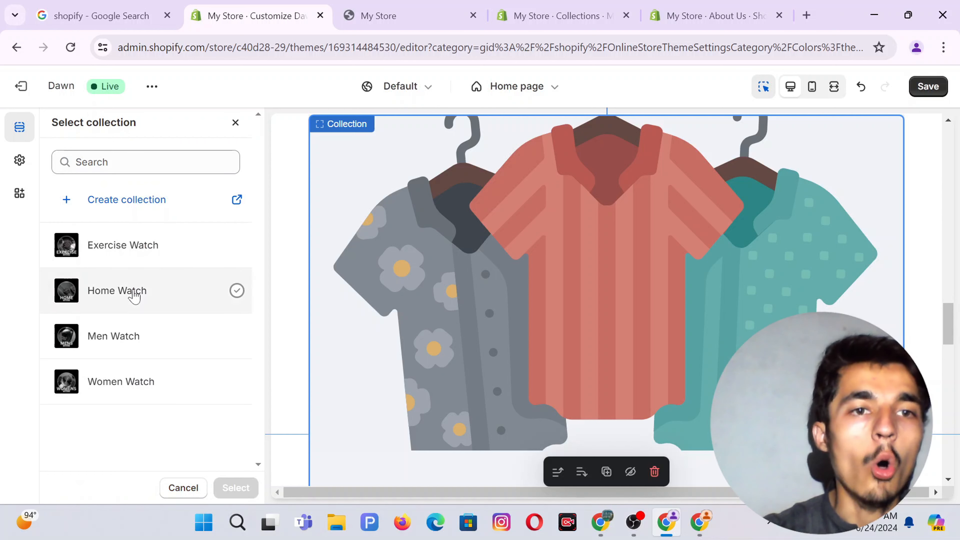
{"action": "left_click", "coordinate": [235, 488]}
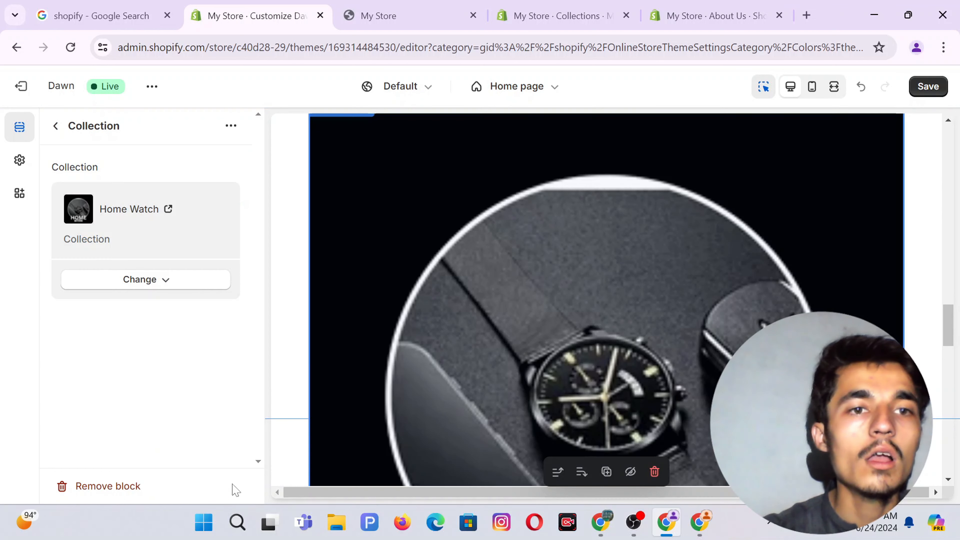
{"action": "left_click", "coordinate": [56, 127]}
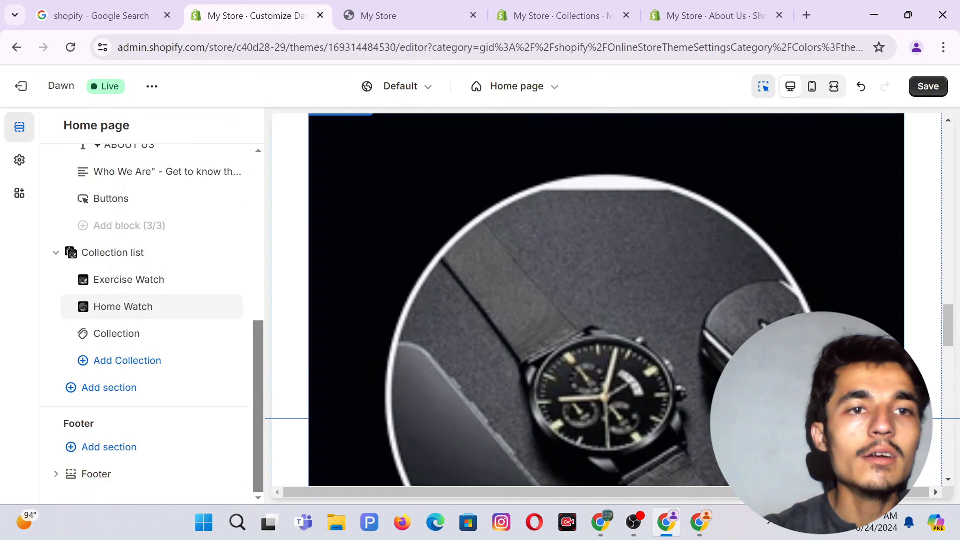
{"action": "left_click", "coordinate": [132, 334]}
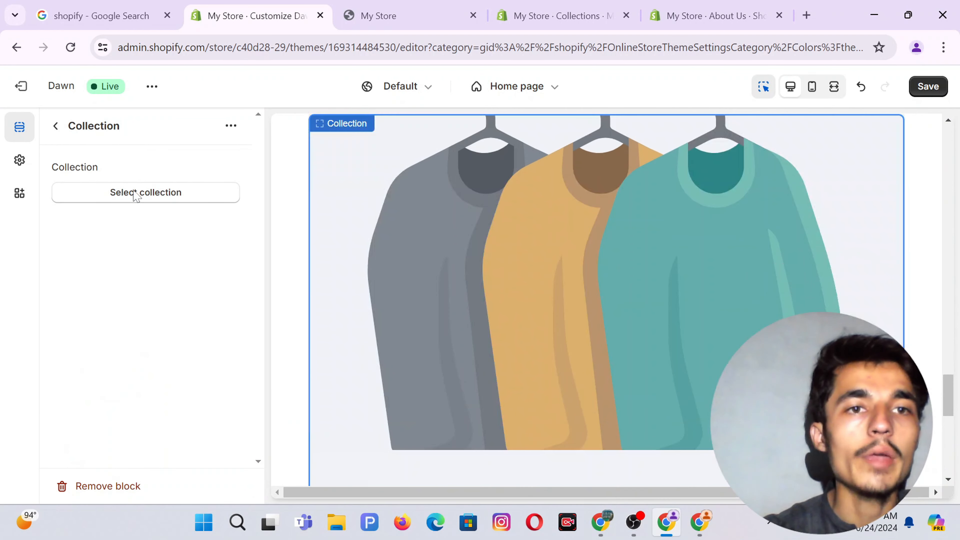
{"action": "left_click", "coordinate": [137, 192]}
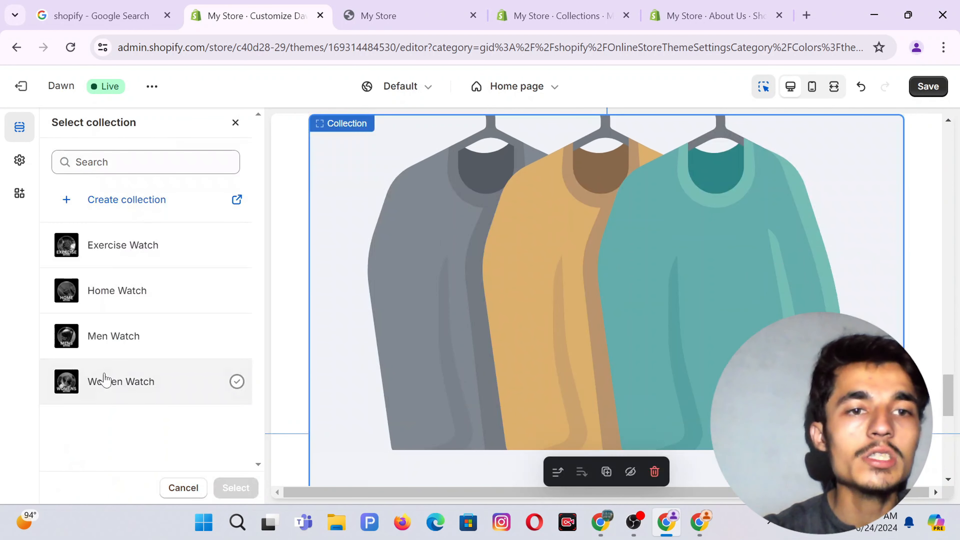
{"action": "left_click", "coordinate": [125, 382]}
{"action": "left_click", "coordinate": [232, 487]}
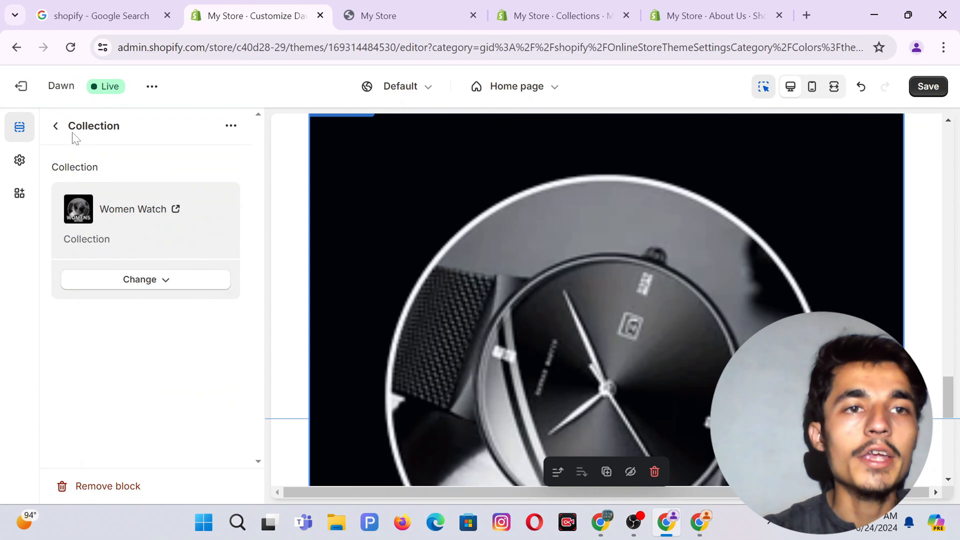
{"action": "left_click", "coordinate": [57, 127]}
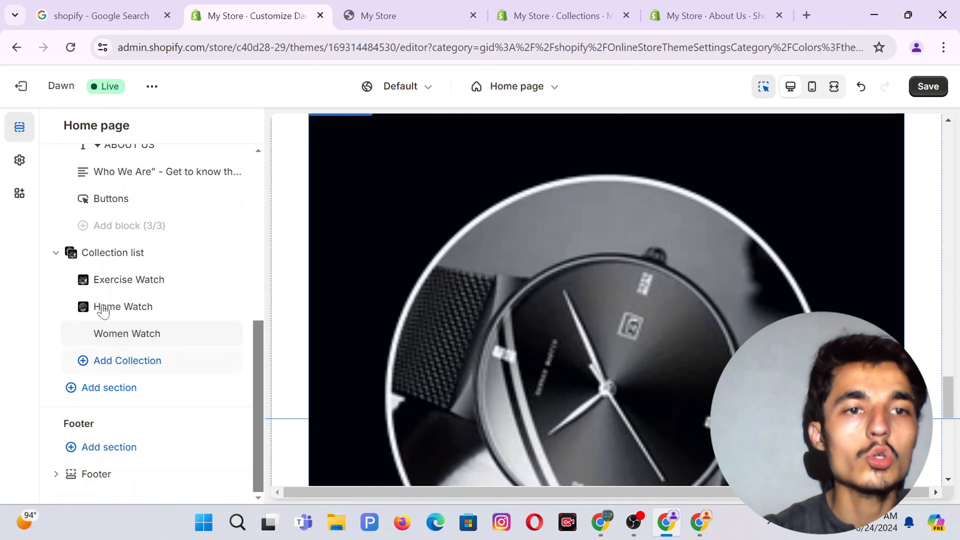
Add a fourth collection block showing the Men Watch collection.
{"action": "left_click", "coordinate": [125, 361]}
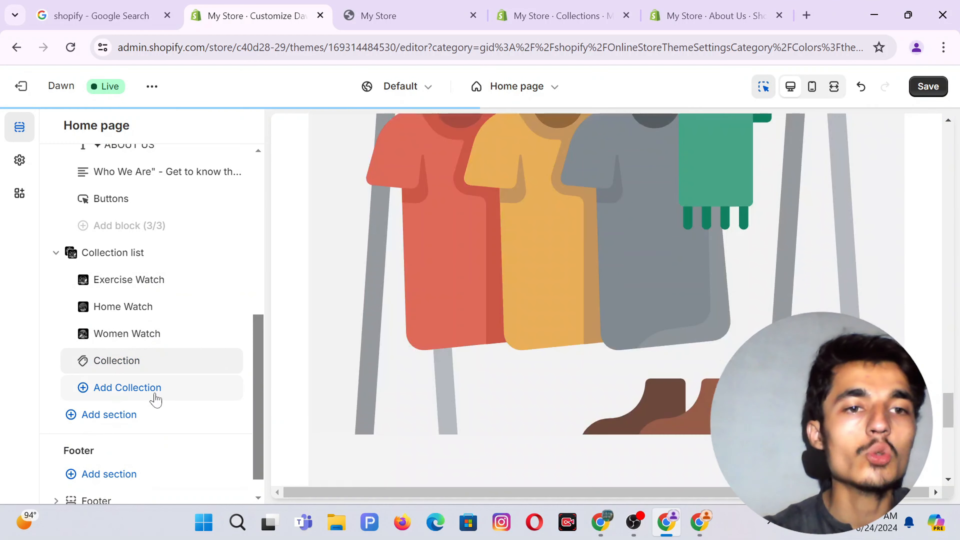
{"action": "left_click", "coordinate": [109, 364]}
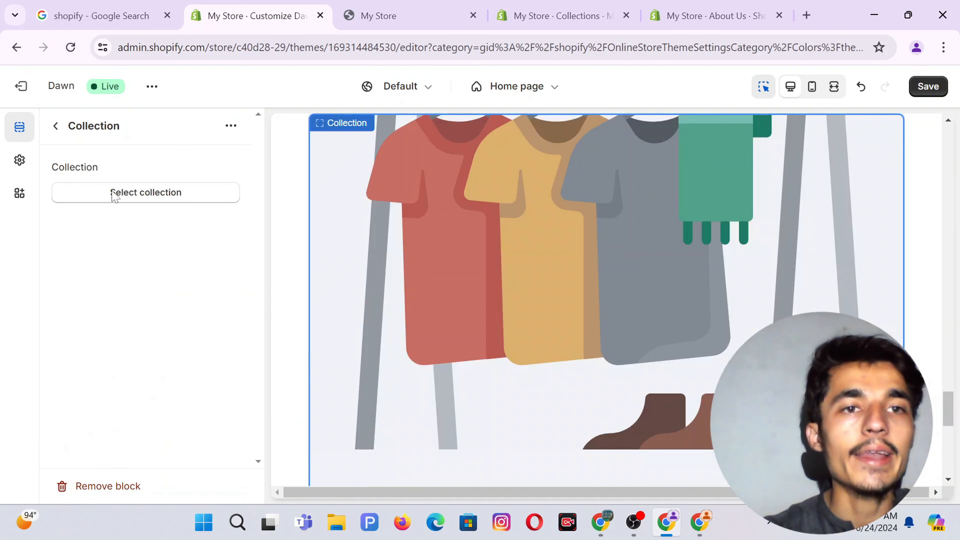
{"action": "left_click", "coordinate": [113, 196]}
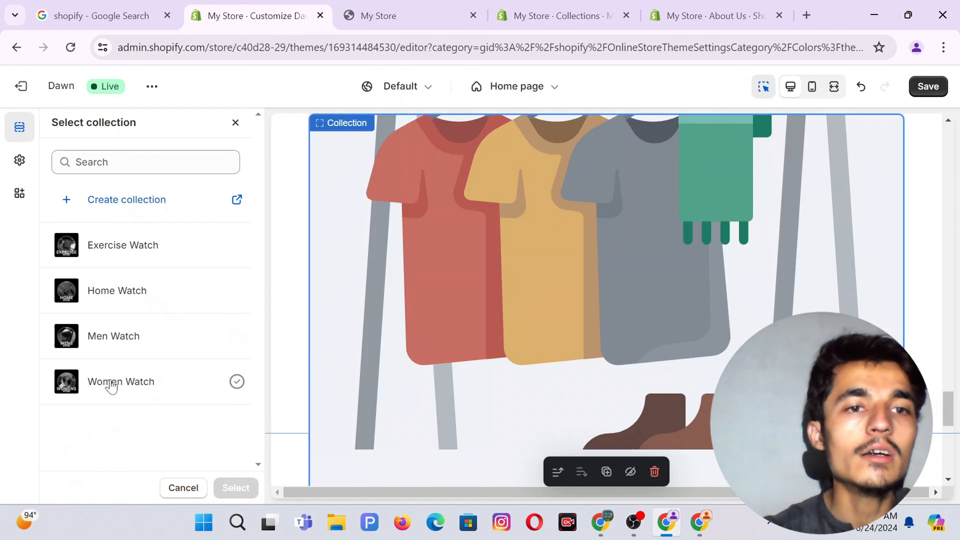
{"action": "left_click", "coordinate": [104, 343]}
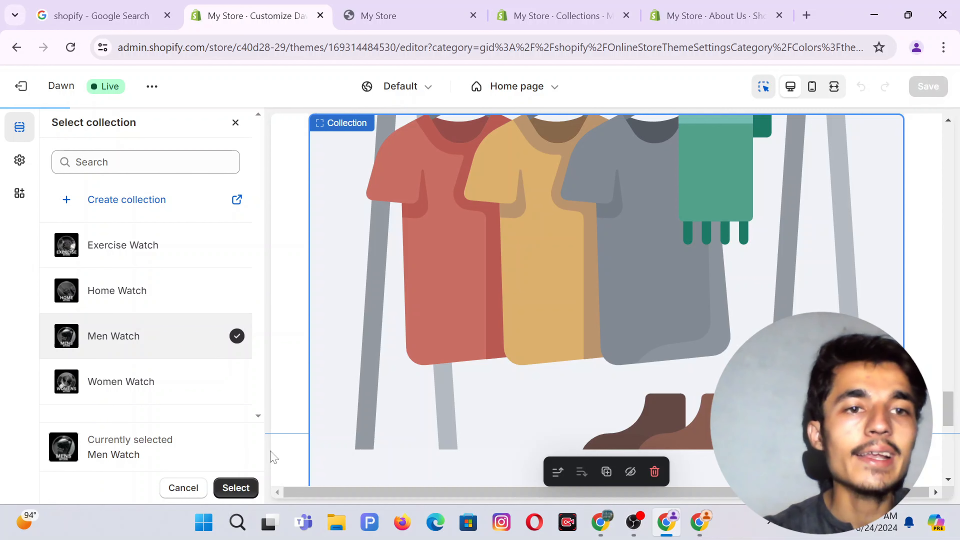
{"action": "left_click", "coordinate": [236, 488]}
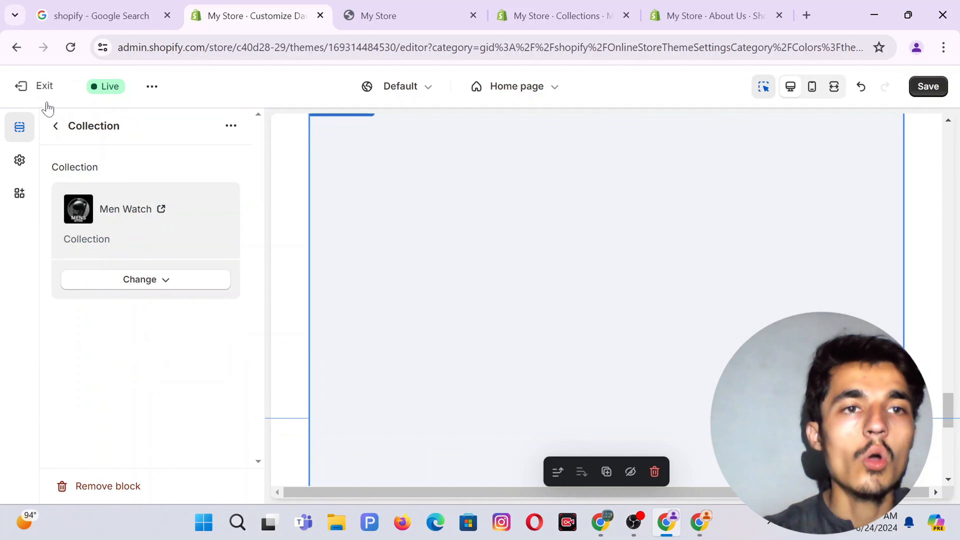
{"action": "left_click", "coordinate": [56, 125]}
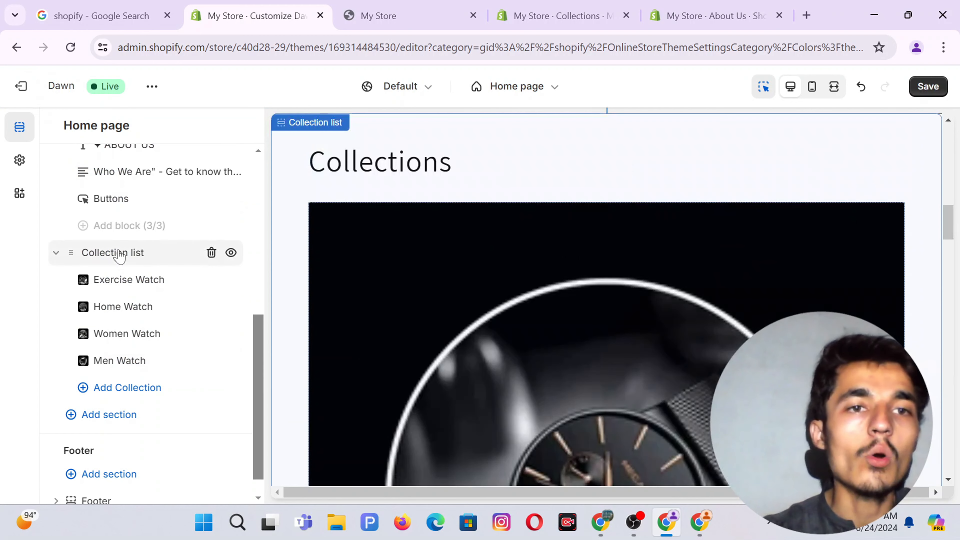
Delete the 'Collections' heading from the Collection list section.
{"action": "left_click", "coordinate": [120, 256]}
{"action": "left_click", "coordinate": [95, 229]}
{"action": "double_click", "coordinate": [94, 228]}
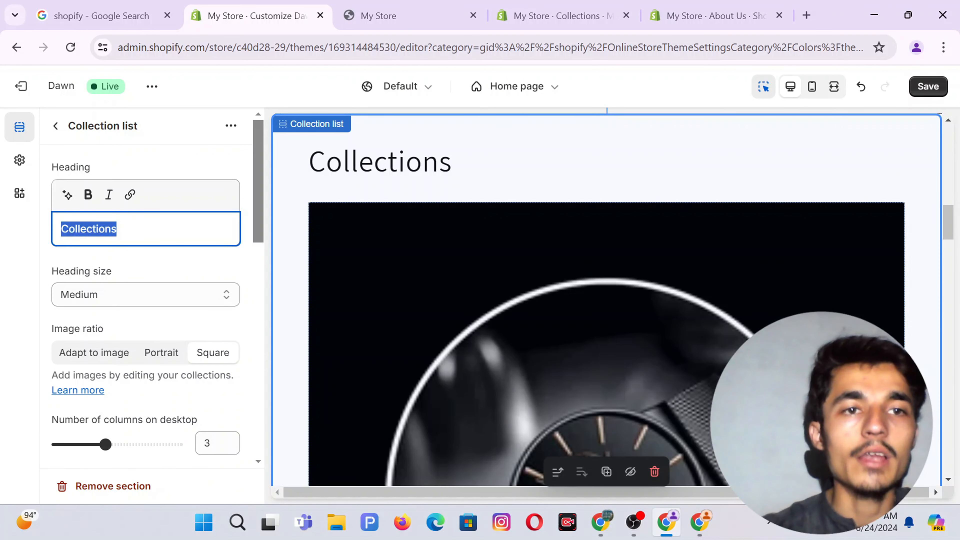
{"action": "key", "text": "BackSpace"}
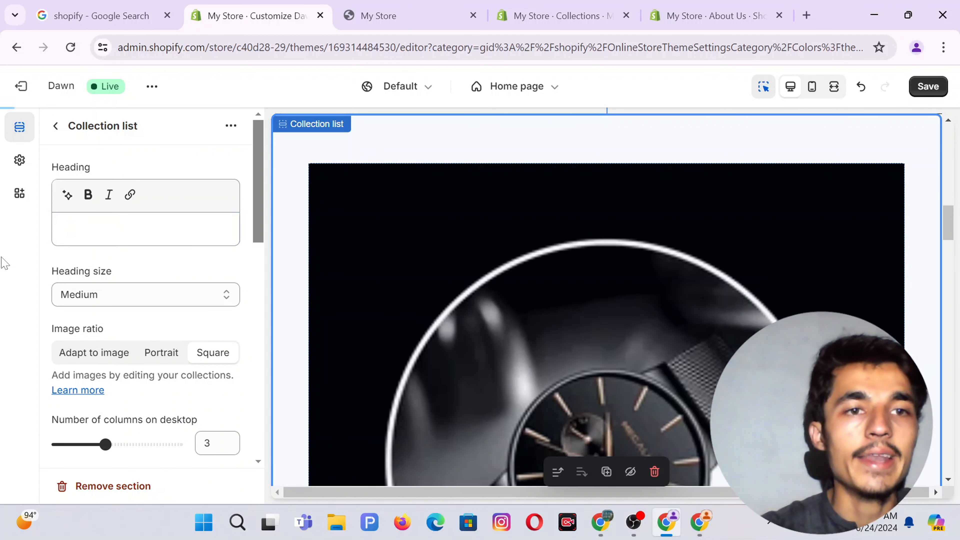
{"action": "scroll", "coordinate": [159, 297], "scroll_direction": "down", "scroll_amount": 1}
{"action": "scroll", "coordinate": [158, 297], "scroll_direction": "down", "scroll_amount": 1}
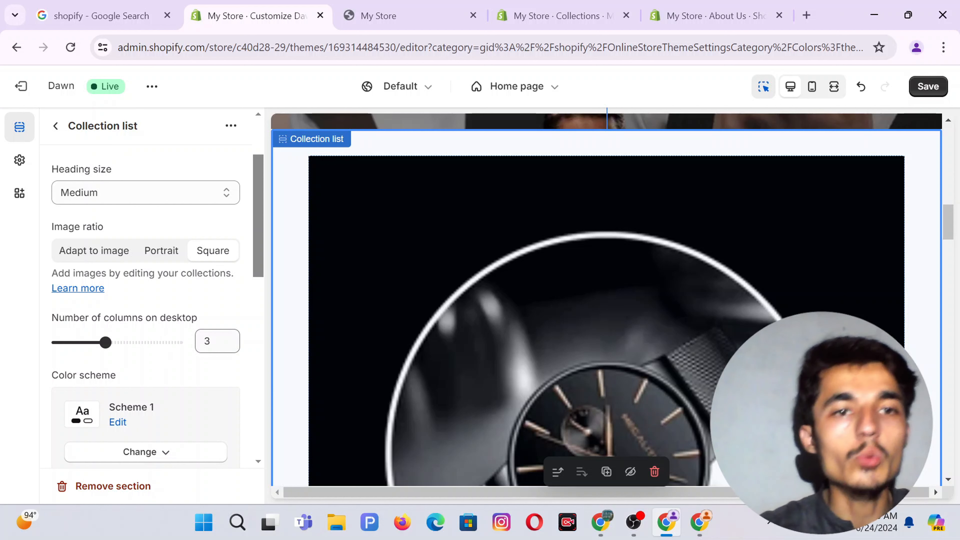
Show 4 columns on desktop and apply colour Scheme 7 to the section.
{"action": "left_click", "coordinate": [217, 341]}
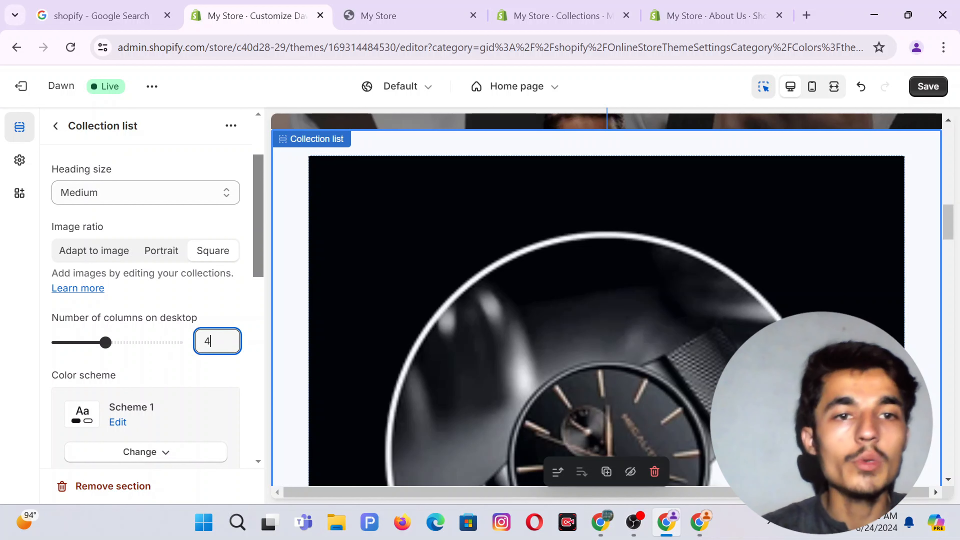
{"action": "left_click", "coordinate": [2, 314]}
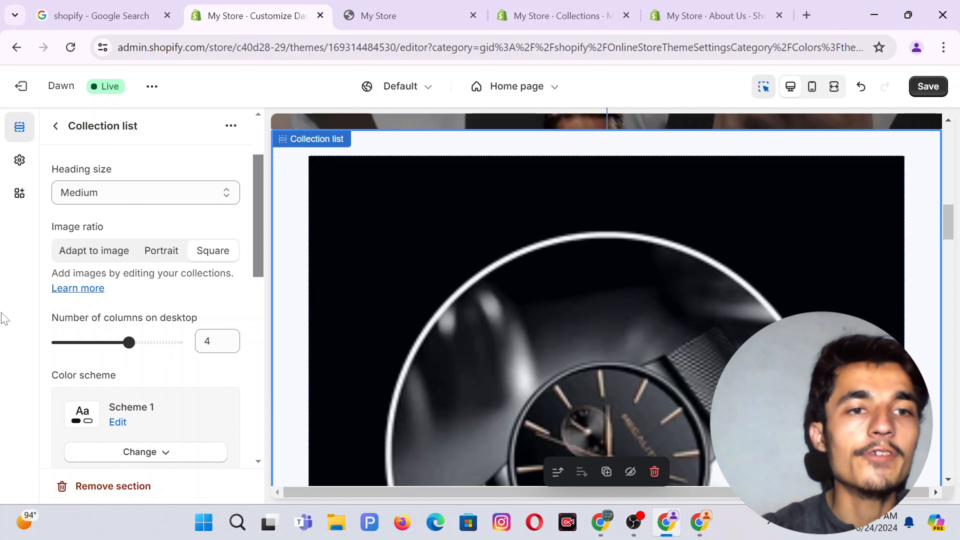
{"action": "scroll", "coordinate": [150, 331], "scroll_direction": "down", "scroll_amount": 3}
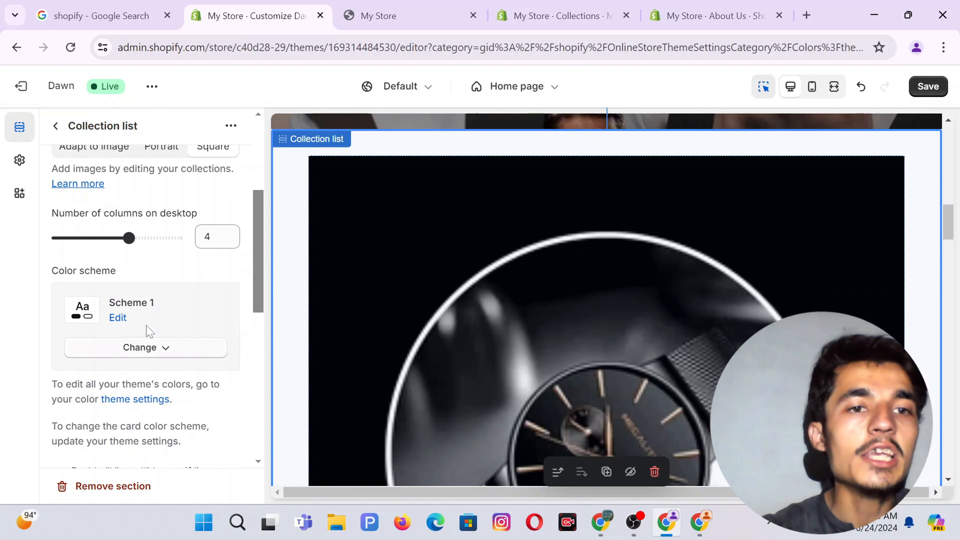
{"action": "left_click", "coordinate": [147, 348]}
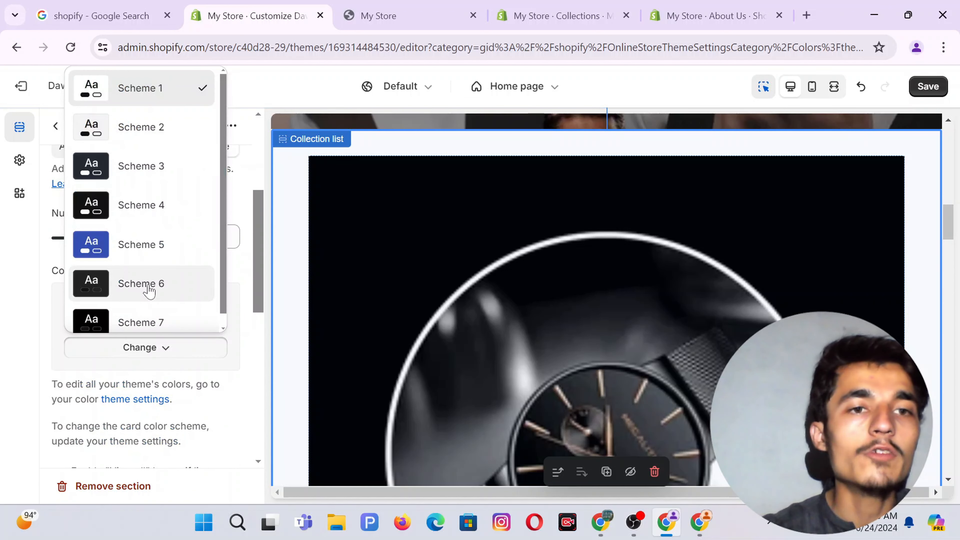
{"action": "scroll", "coordinate": [149, 291], "scroll_direction": "down", "scroll_amount": 1}
{"action": "left_click", "coordinate": [146, 311]}
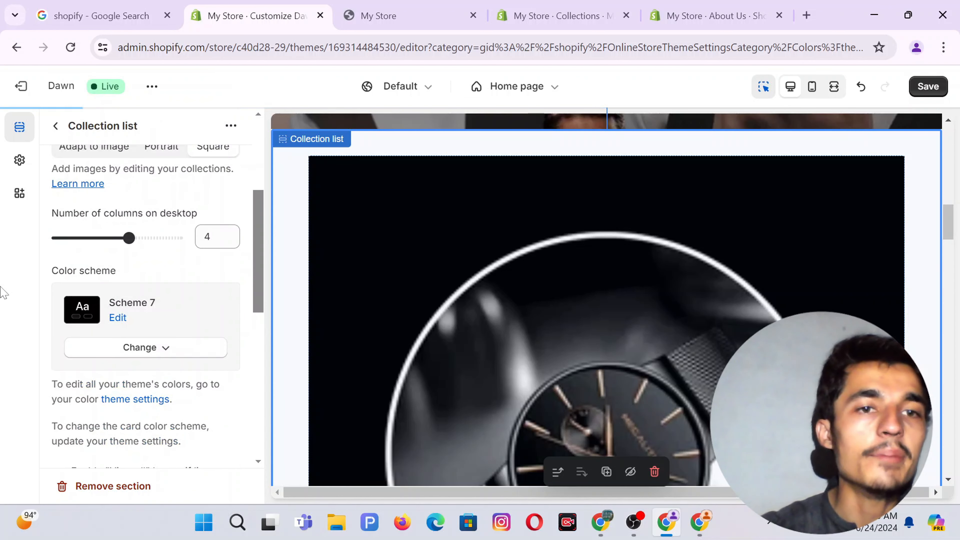
{"action": "scroll", "coordinate": [177, 345], "scroll_direction": "down", "scroll_amount": 4}
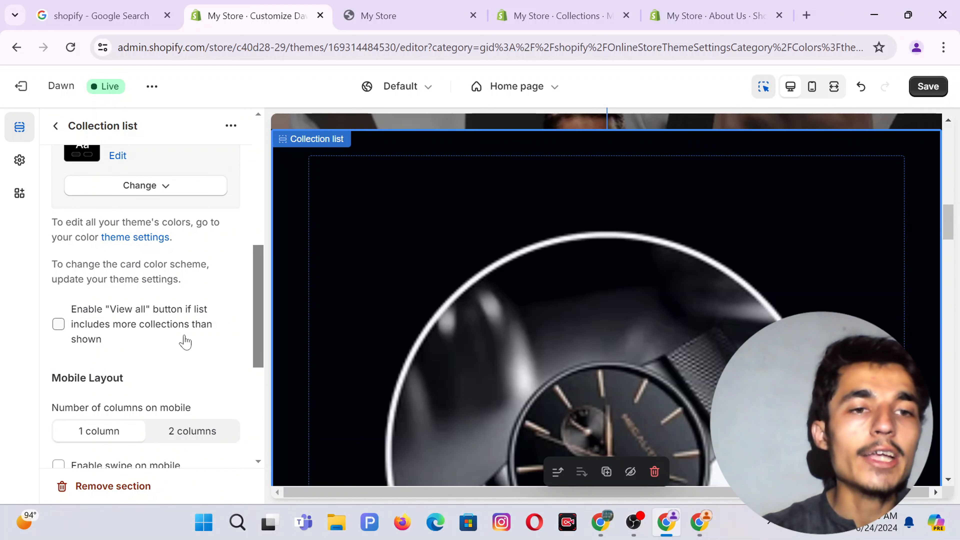
{"action": "scroll", "coordinate": [185, 341], "scroll_direction": "down", "scroll_amount": 2}
Set the Collection list's top and bottom padding to 4 px each and save the theme.
{"action": "scroll", "coordinate": [138, 263], "scroll_direction": "up", "scroll_amount": 1}
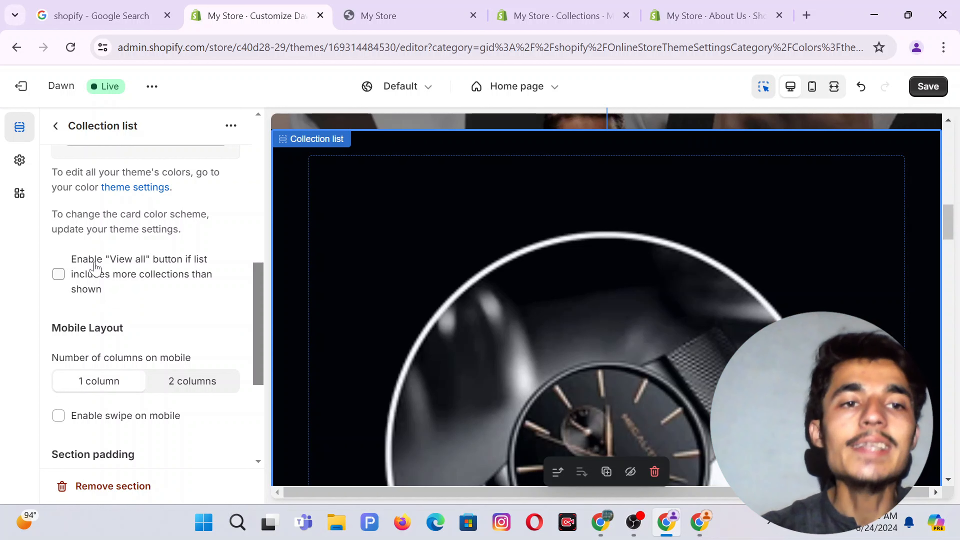
{"action": "scroll", "coordinate": [159, 293], "scroll_direction": "down", "scroll_amount": 3}
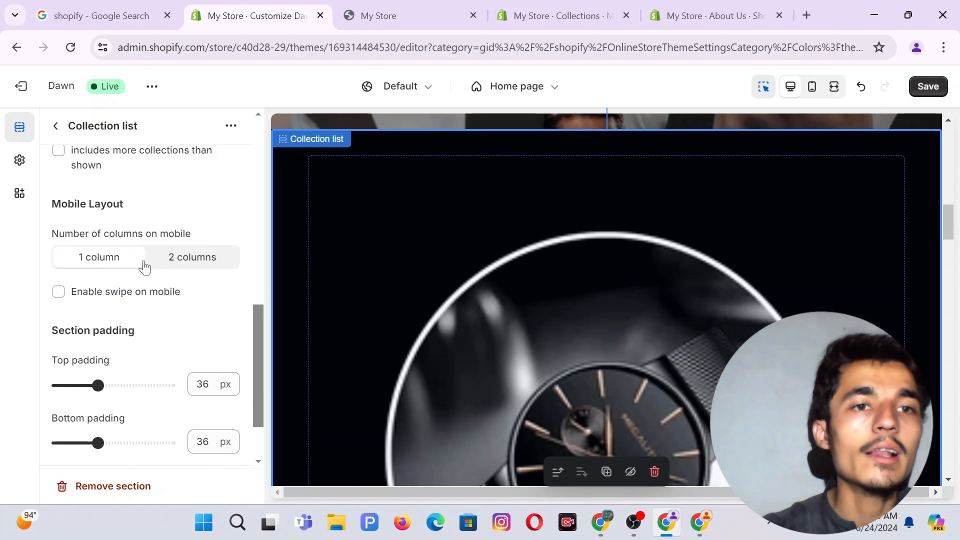
{"action": "scroll", "coordinate": [144, 272], "scroll_direction": "down", "scroll_amount": 2}
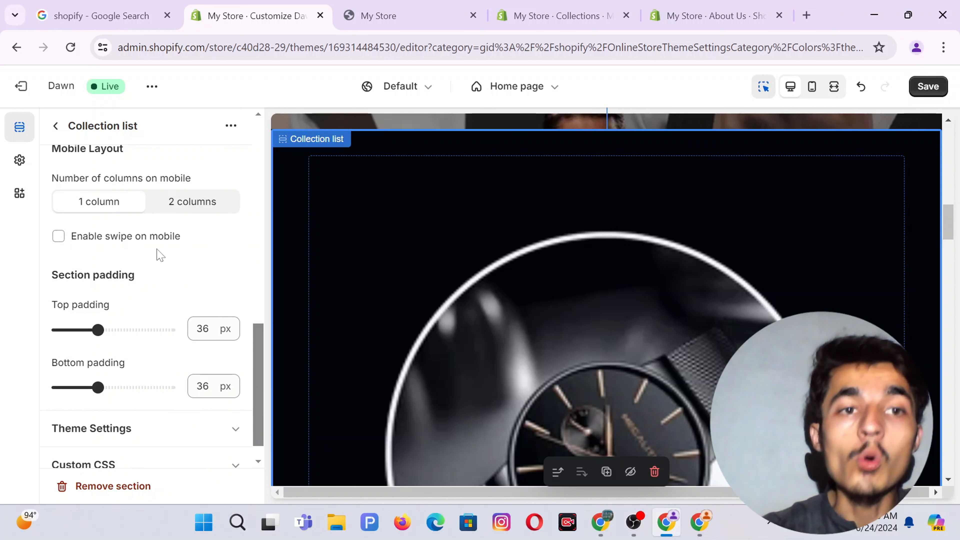
{"action": "scroll", "coordinate": [177, 262], "scroll_direction": "down", "scroll_amount": 1}
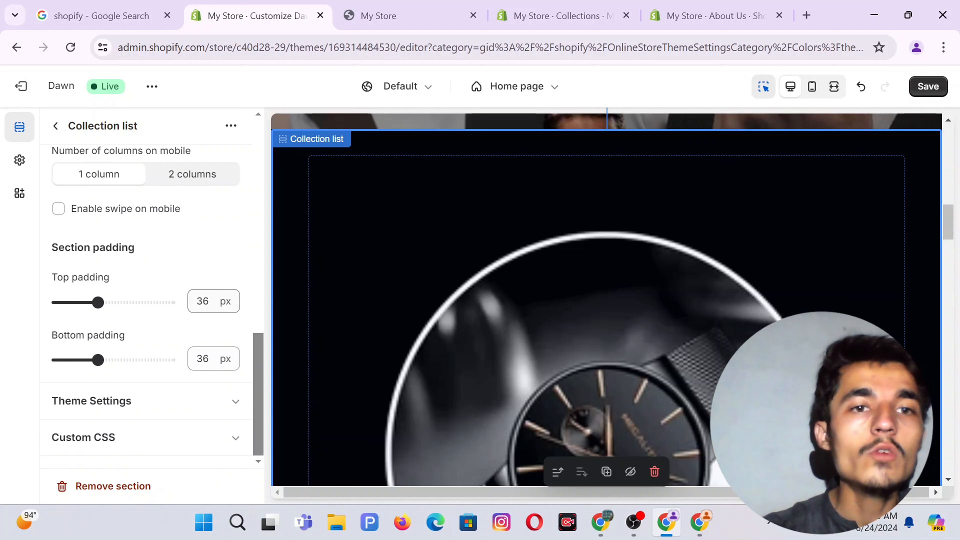
{"action": "double_click", "coordinate": [203, 301]}
{"action": "type", "text": "4"}
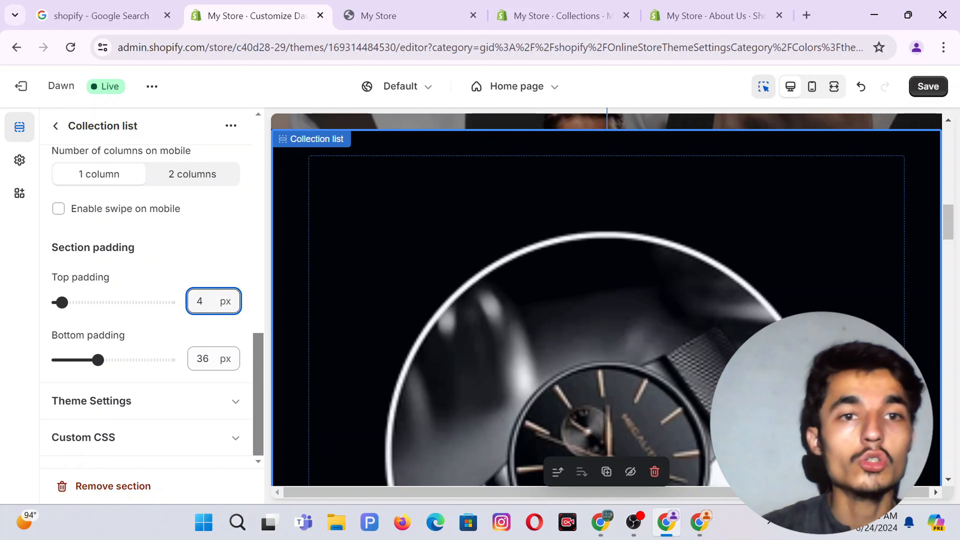
{"action": "left_click", "coordinate": [203, 359]}
{"action": "type", "text": "4"}
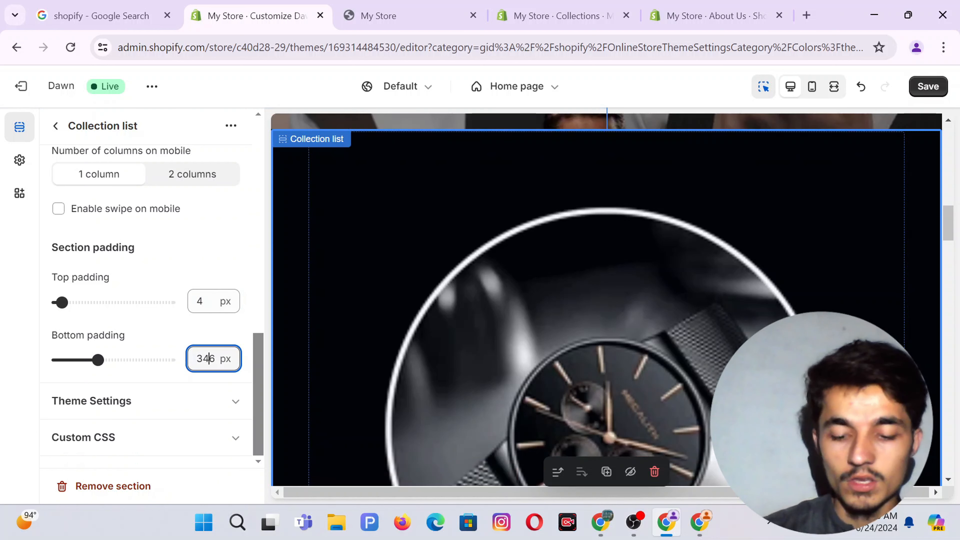
{"action": "key", "text": "ctrl+a"}
{"action": "type", "text": "4"}
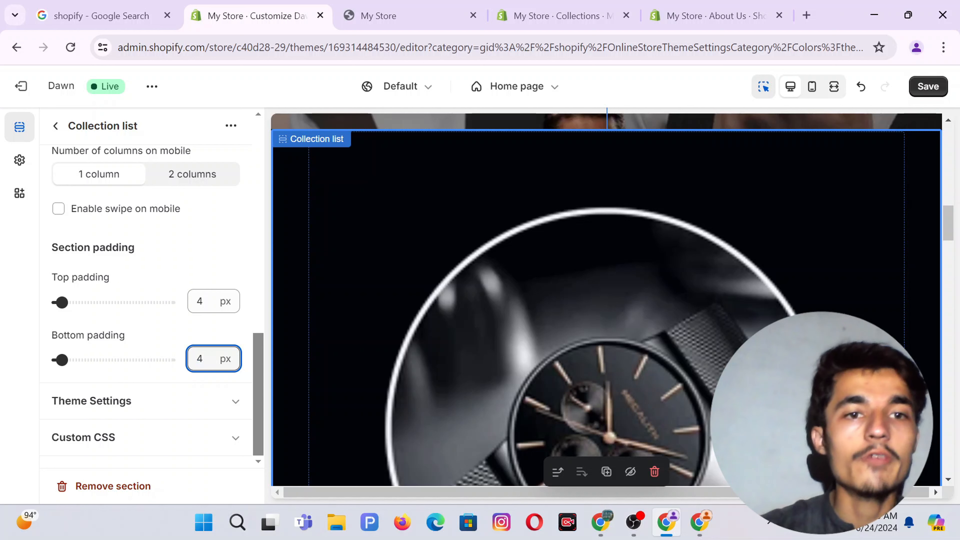
{"action": "left_click", "coordinate": [212, 267]}
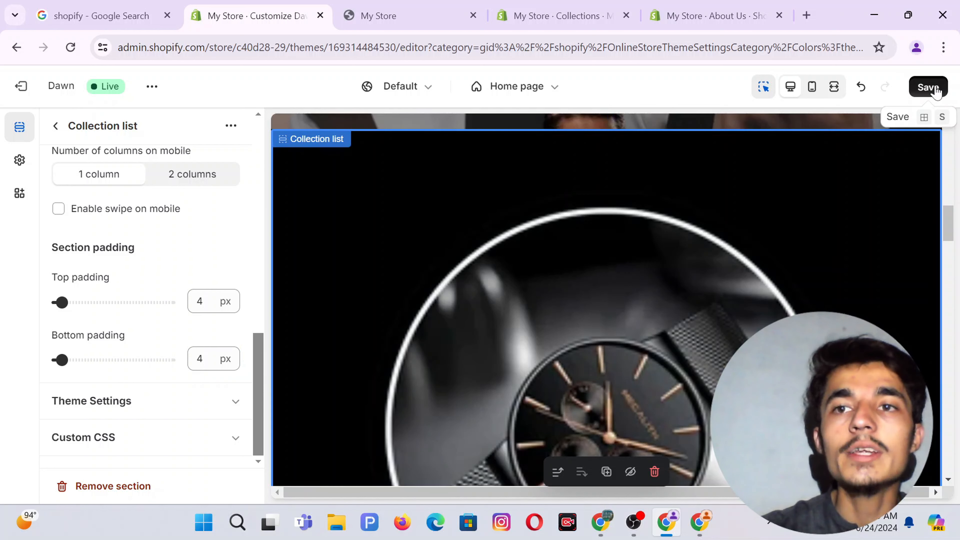
{"action": "left_click", "coordinate": [929, 87]}
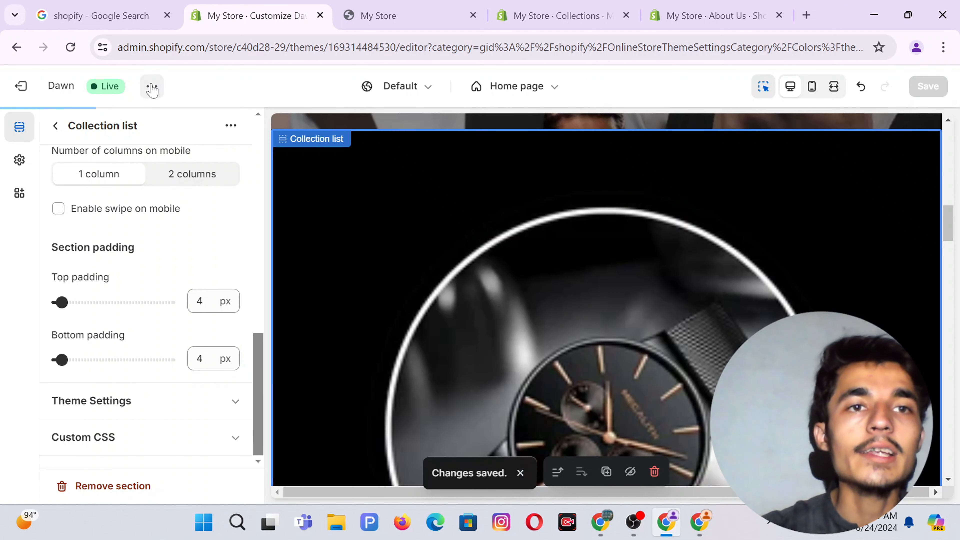
Close the extra My Store, Collections and About Us tabs.
{"action": "left_click", "coordinate": [152, 88]}
{"action": "left_click", "coordinate": [473, 15]}
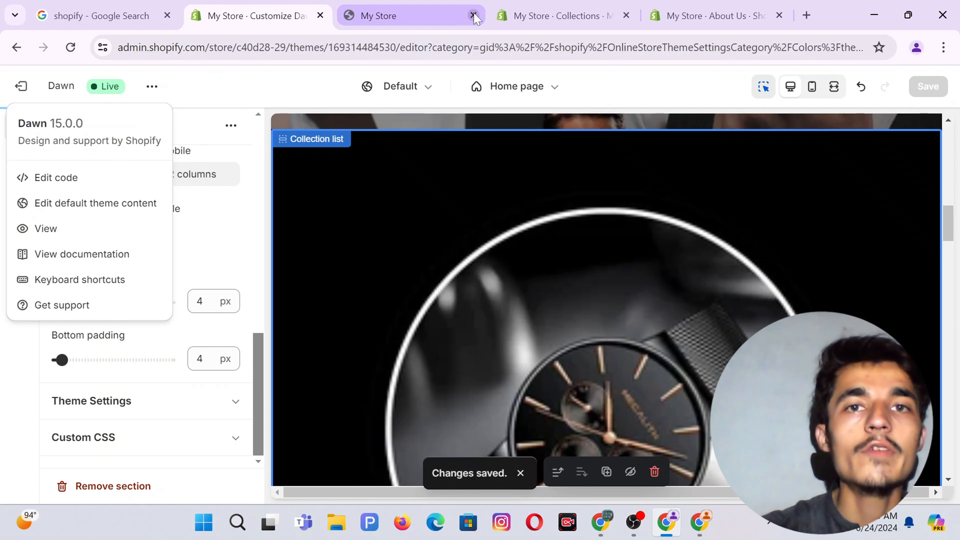
{"action": "left_click", "coordinate": [473, 16]}
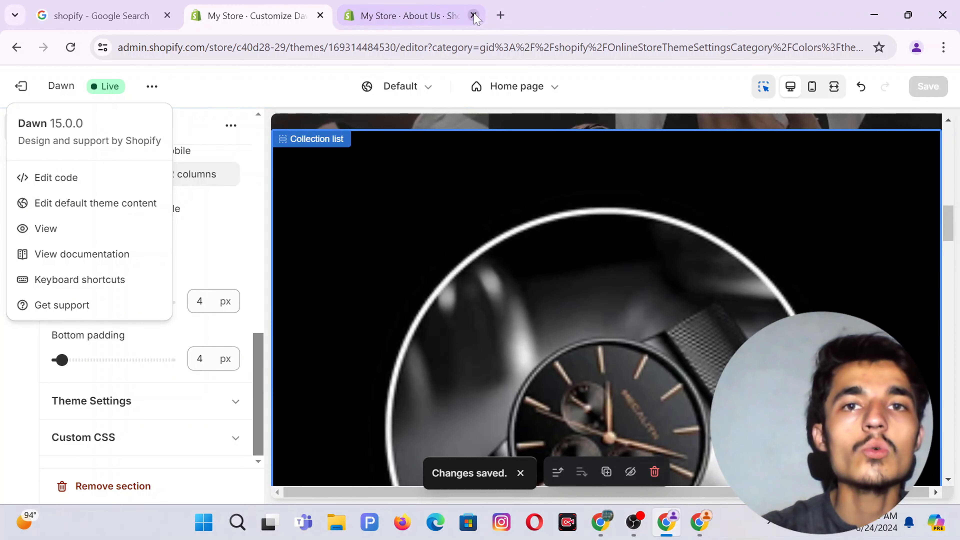
{"action": "left_click", "coordinate": [473, 15]}
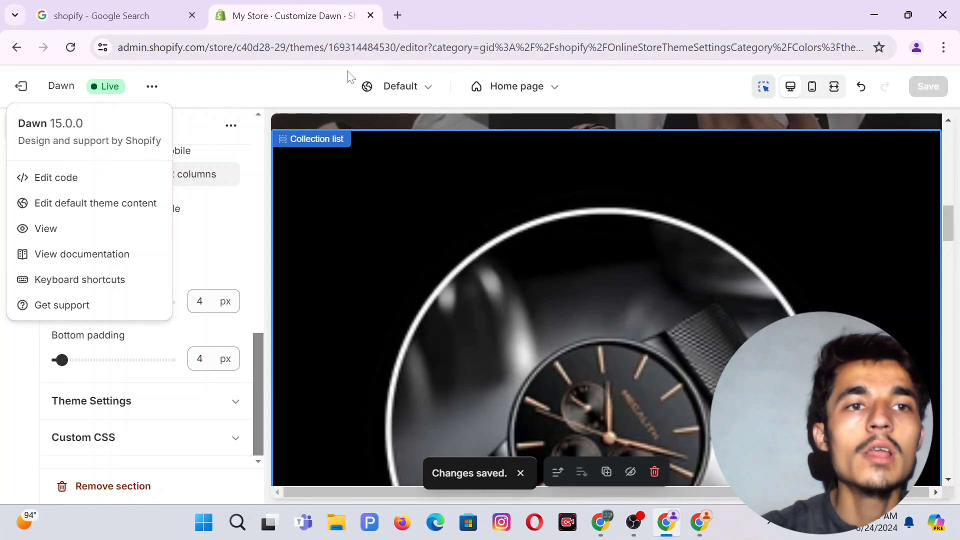
View the live storefront's four watch collections, then return to the theme editor.
{"action": "left_click", "coordinate": [51, 229]}
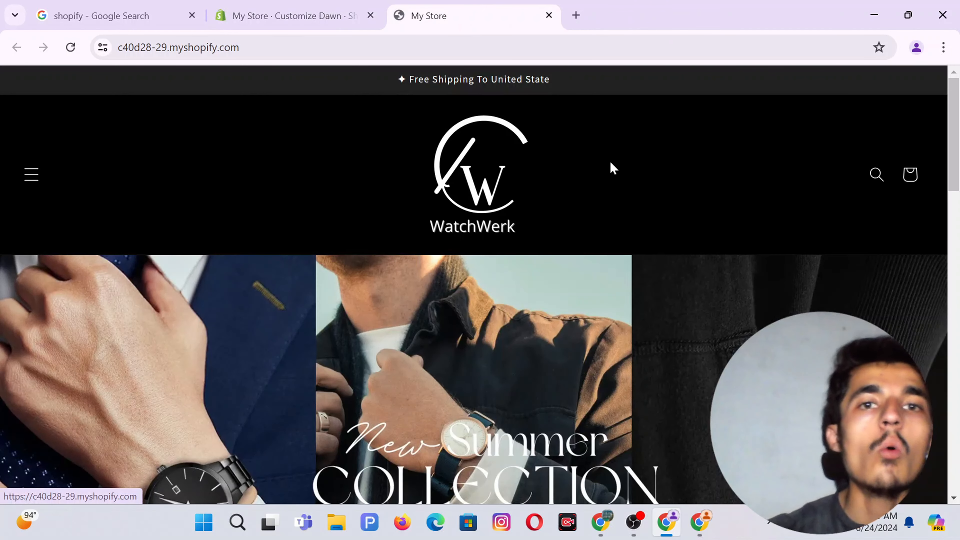
{"action": "scroll", "coordinate": [614, 170], "scroll_direction": "down", "scroll_amount": 1}
{"action": "scroll", "coordinate": [615, 170], "scroll_direction": "up", "scroll_amount": 1}
{"action": "scroll", "coordinate": [566, 264], "scroll_direction": "down", "scroll_amount": 18}
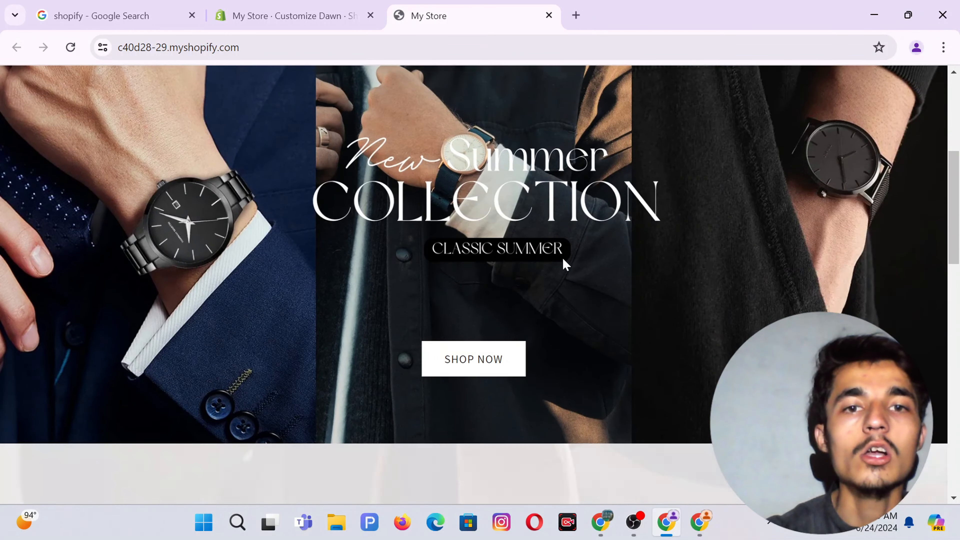
{"action": "scroll", "coordinate": [566, 264], "scroll_direction": "down", "scroll_amount": 2}
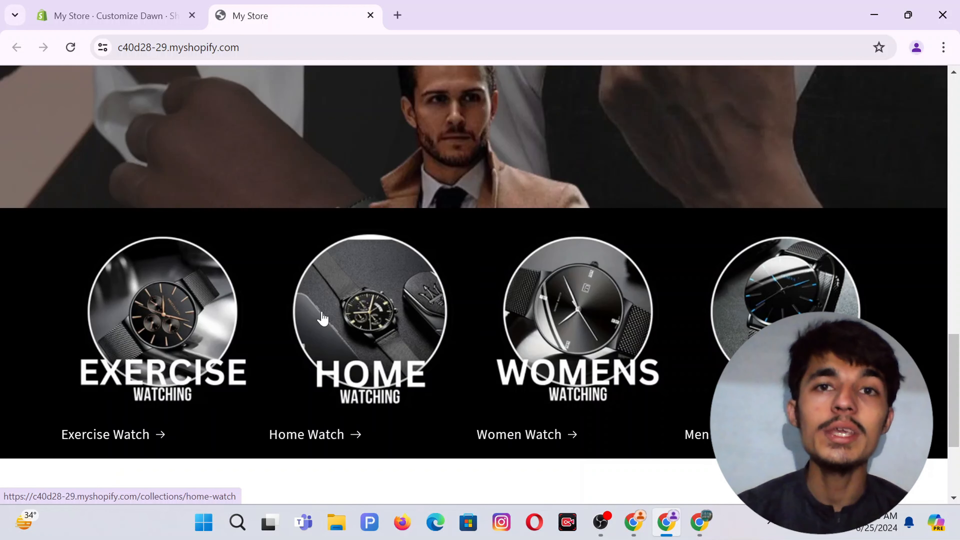
{"action": "left_click", "coordinate": [34, 6]}
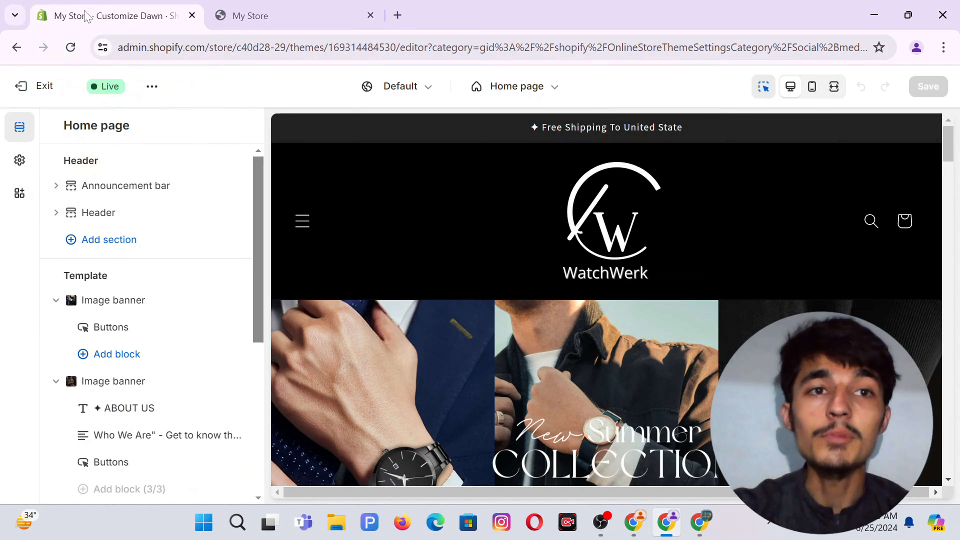
Open the store admin in a new tab via Exit and start adding a new product.
{"action": "right_click", "coordinate": [32, 90]}
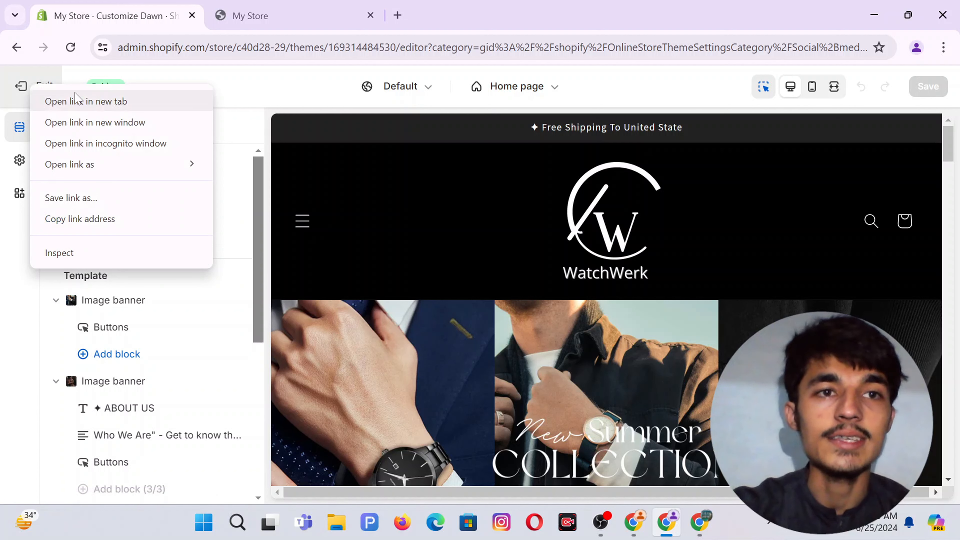
{"action": "left_click", "coordinate": [87, 103]}
{"action": "left_click", "coordinate": [255, 8]}
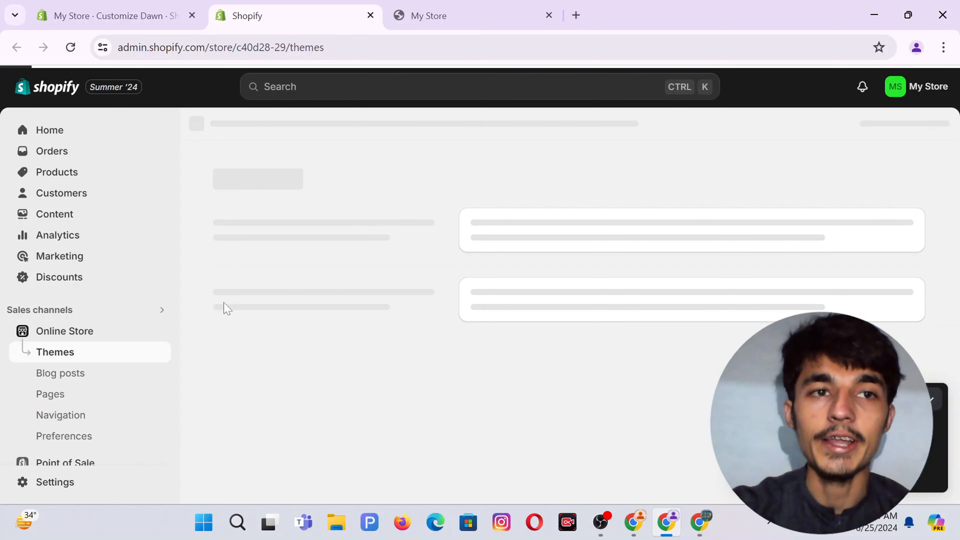
{"action": "left_click", "coordinate": [42, 172]}
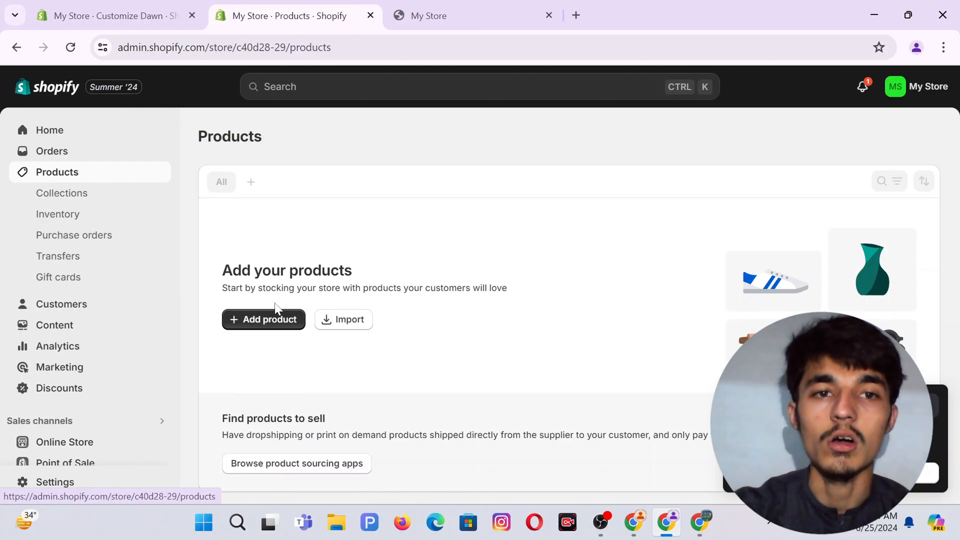
{"action": "left_click", "coordinate": [250, 321]}
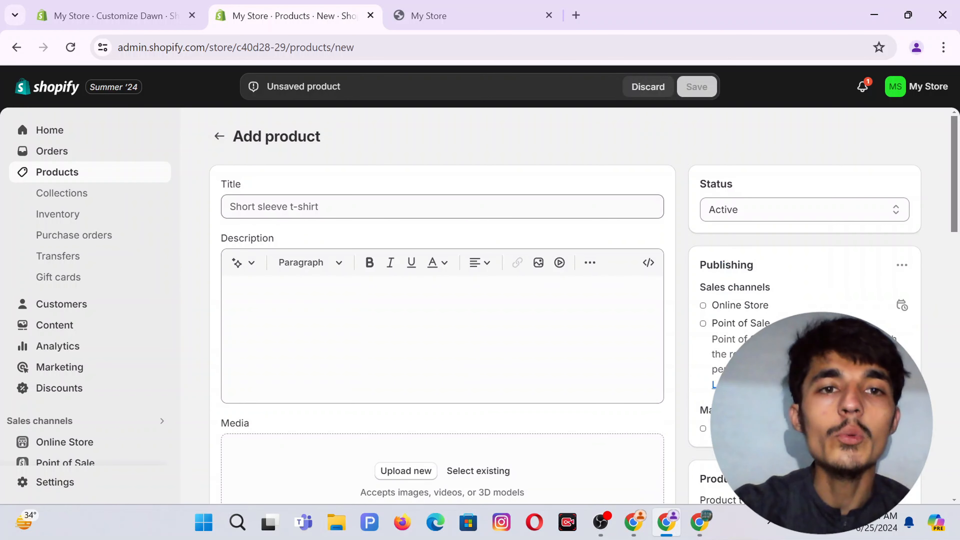
Title the product 'Man Exercise Watch', paste its workout-watch description, and begin uploading a media image.
{"action": "left_click", "coordinate": [272, 206]}
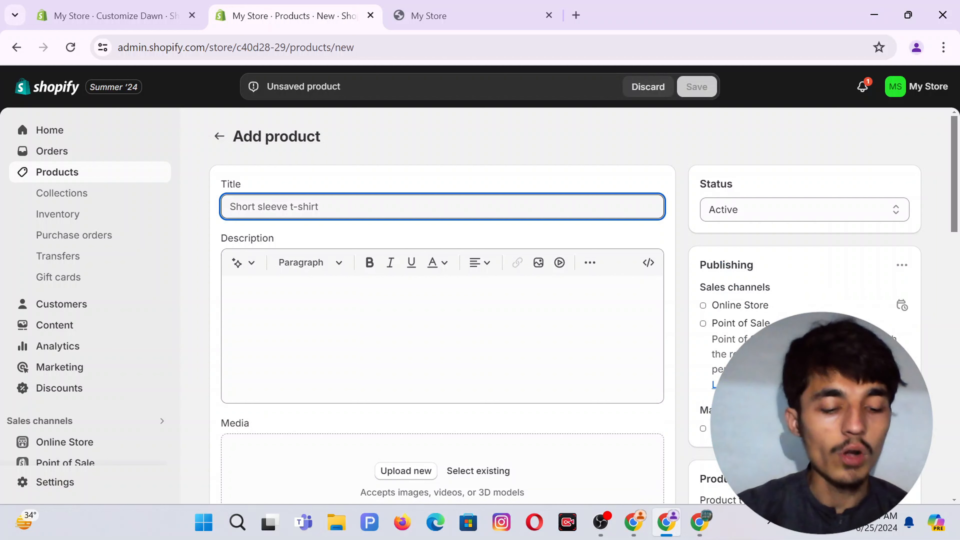
{"action": "type", "text": "Man Exerci"}
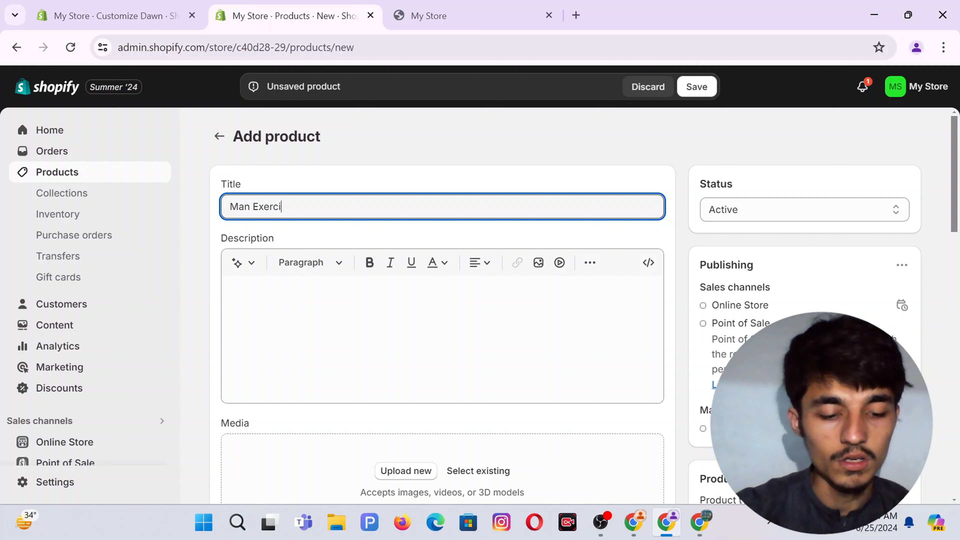
{"action": "type", "text": "se Watch"}
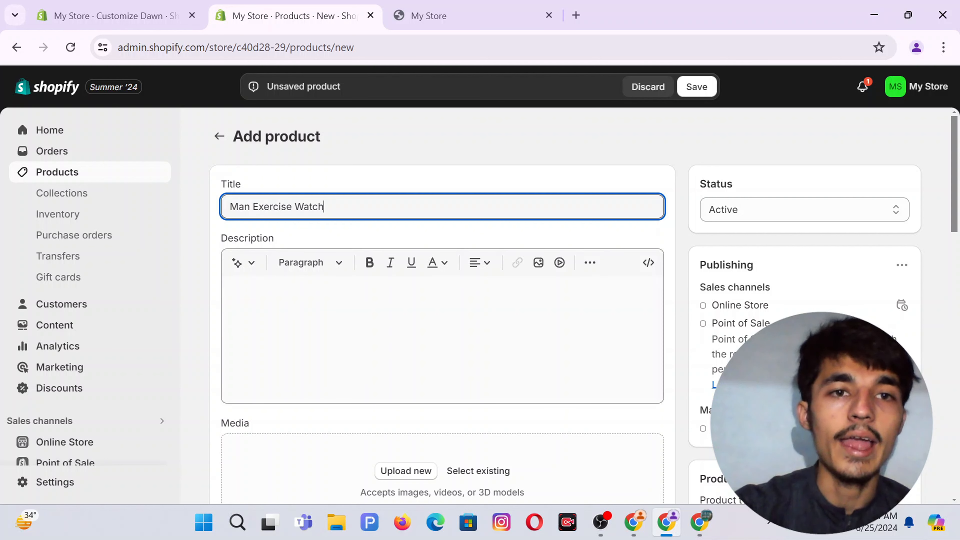
{"action": "left_click", "coordinate": [280, 295]}
{"action": "type", "text": "This Man Exercise Watch is designed for optimal workout performance tracking. With its durable and functional design, this watch is equipped with advanced fitness features to help you achieve your fitness goals. Stay on top of your progress with this expertly crafted exercise watch."}
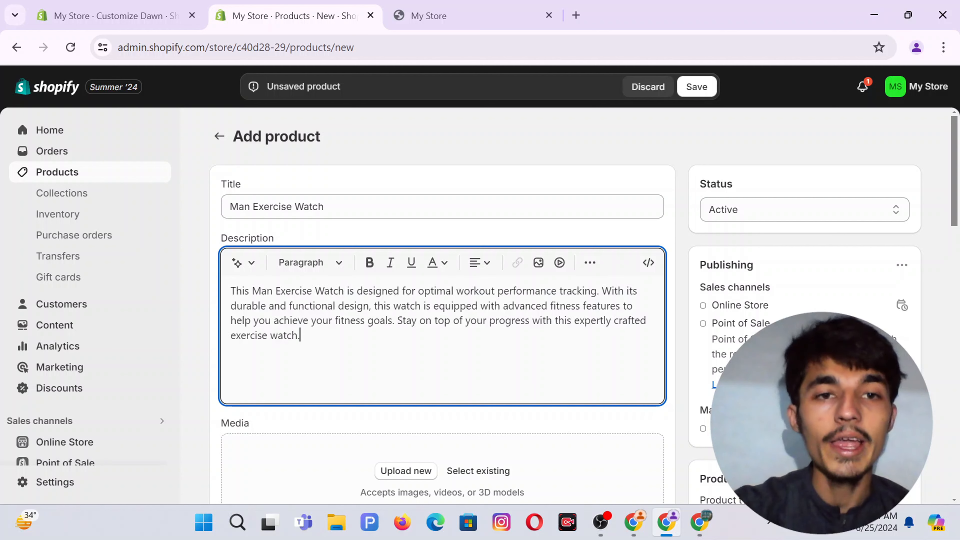
{"action": "left_click", "coordinate": [600, 236]}
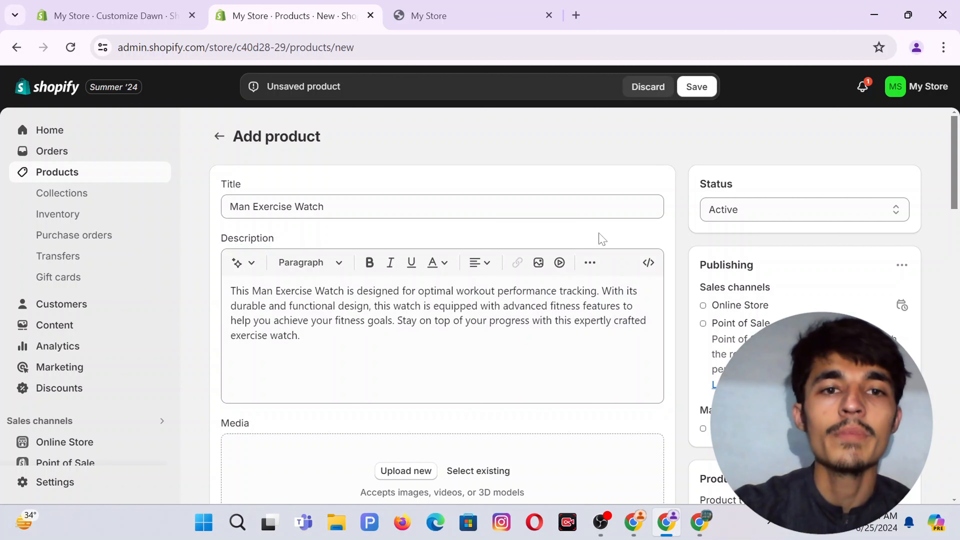
{"action": "scroll", "coordinate": [442, 265], "scroll_direction": "down", "scroll_amount": 5}
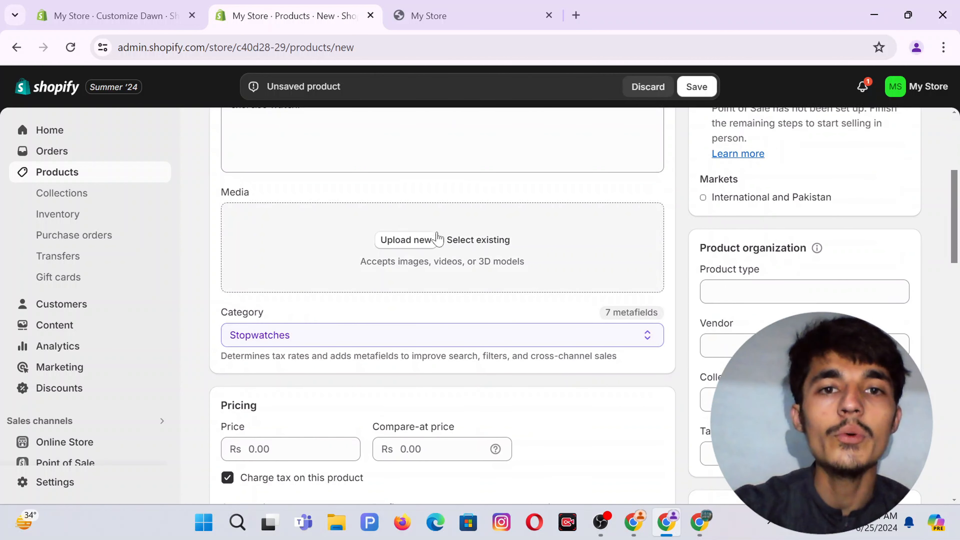
{"action": "left_click", "coordinate": [404, 242]}
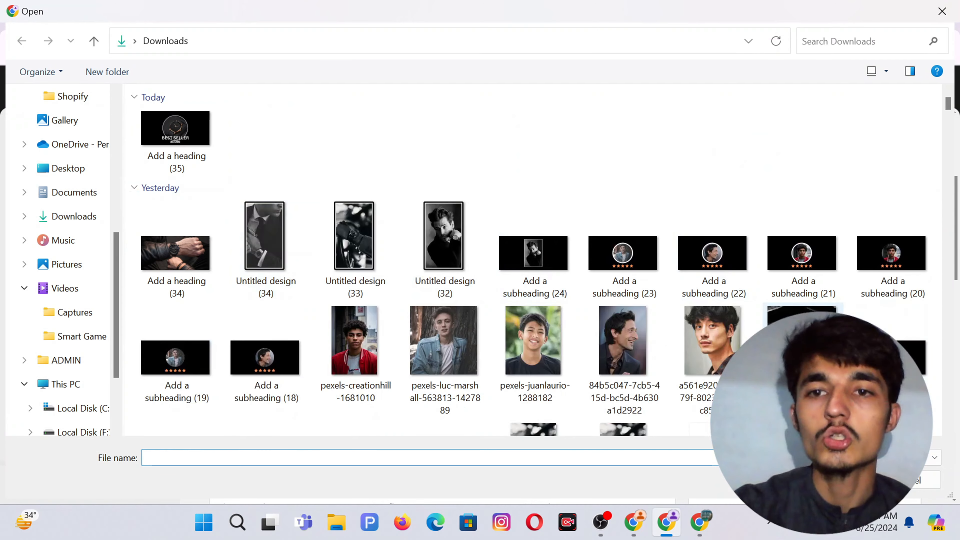
Add the Untitled design (31) image to the new watch product's media.
{"action": "double_click", "coordinate": [802, 346]}
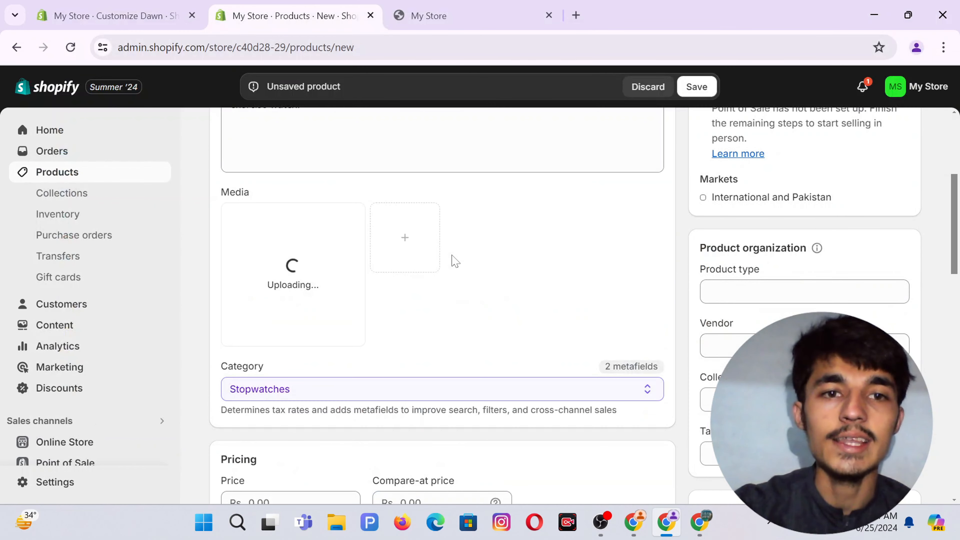
{"action": "scroll", "coordinate": [379, 261], "scroll_direction": "down", "scroll_amount": 3}
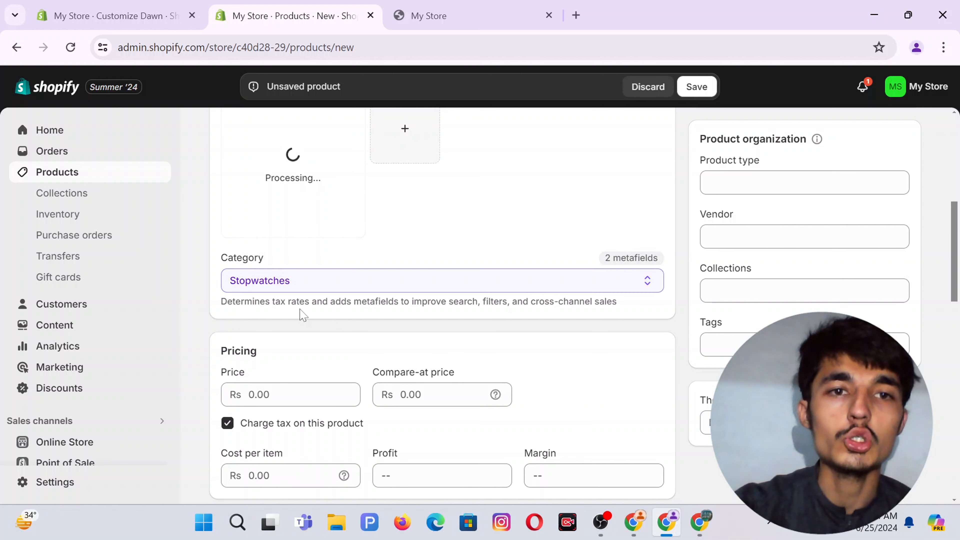
Enter a price of Rs 49.99 and a compare-at price of Rs 99.99 in Pricing.
{"action": "scroll", "coordinate": [370, 334], "scroll_direction": "down", "scroll_amount": 2}
{"action": "left_click", "coordinate": [352, 322]}
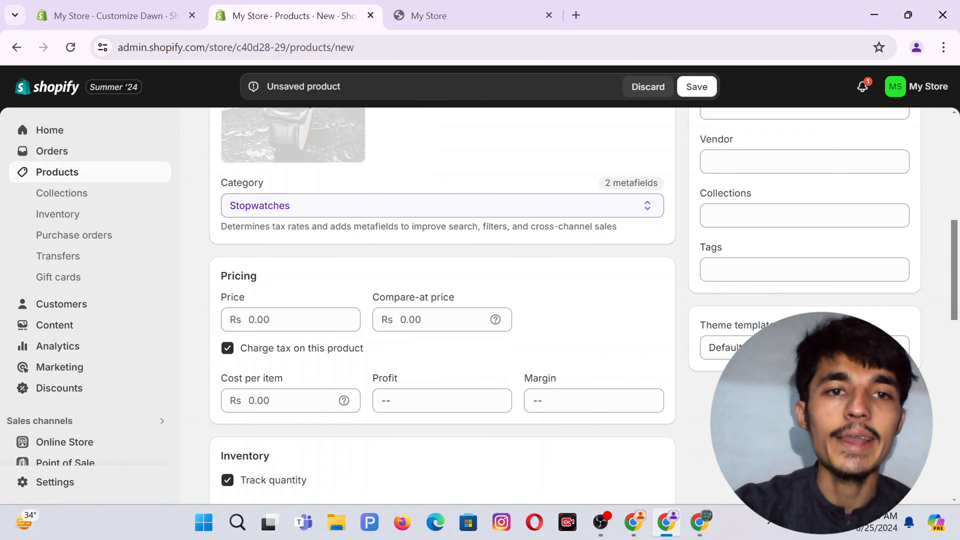
{"action": "type", "text": "4"}
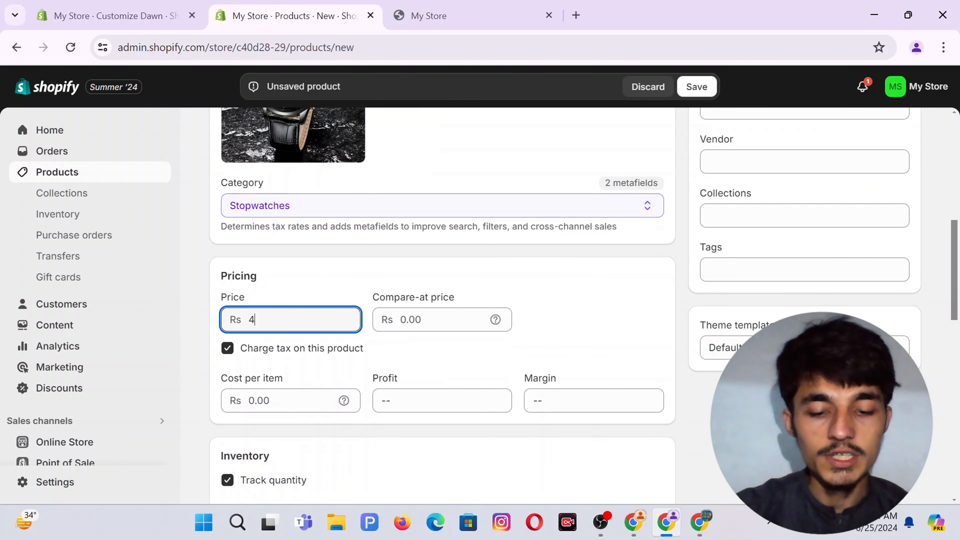
{"action": "type", "text": "9.99"}
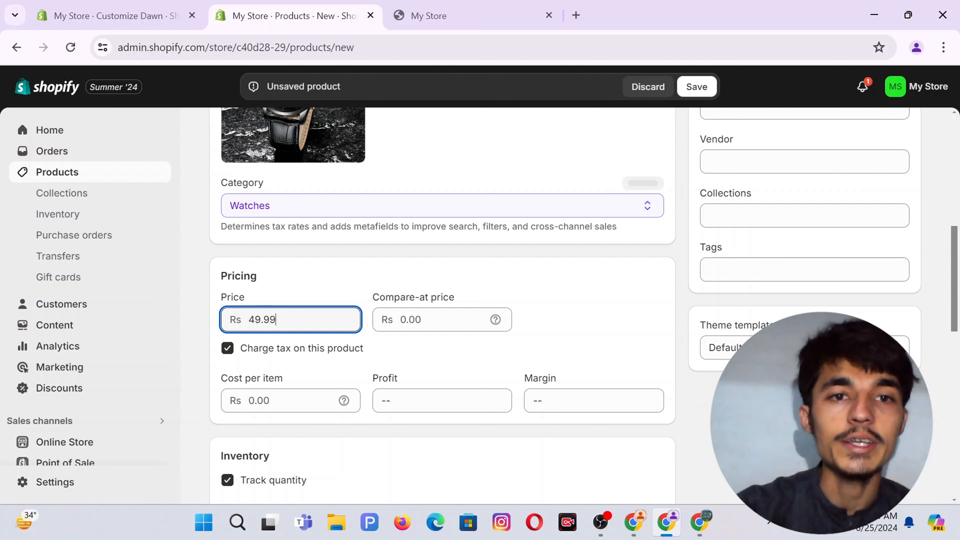
{"action": "left_click", "coordinate": [331, 296]}
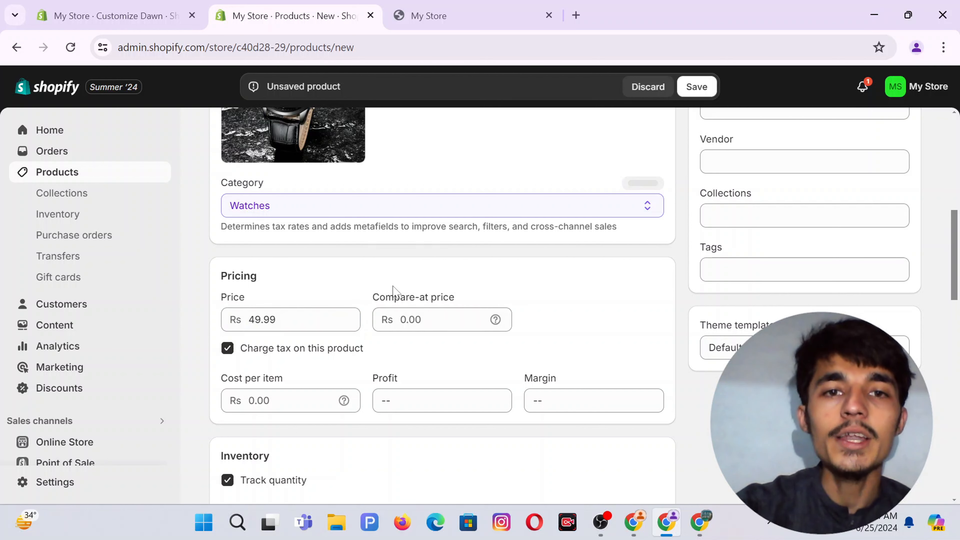
{"action": "left_click", "coordinate": [440, 316]}
{"action": "type", "text": "9"}
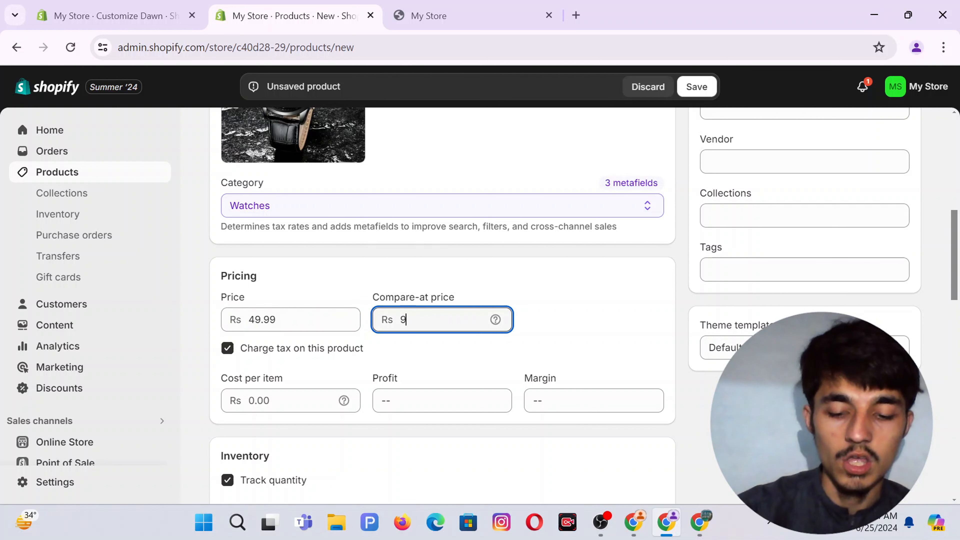
{"action": "type", "text": "9.99"}
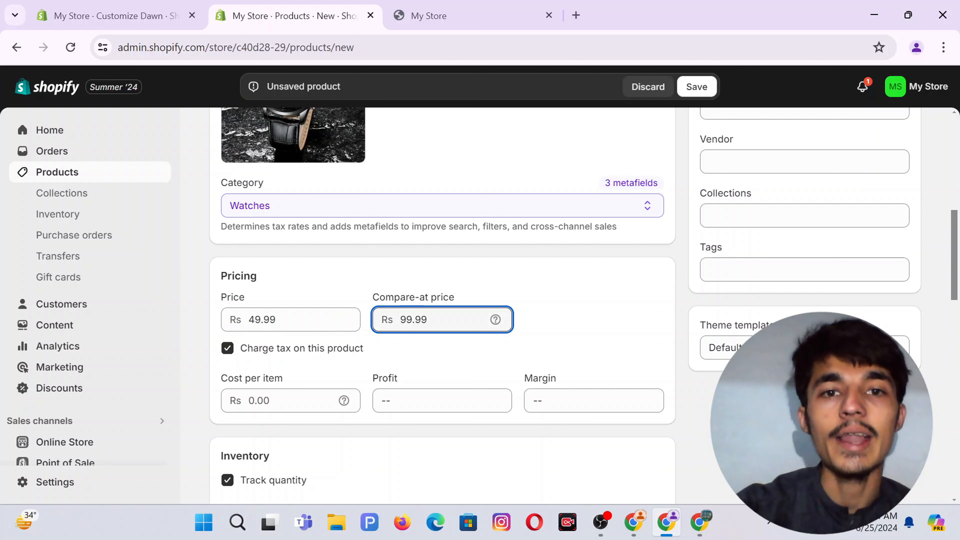
{"action": "left_click", "coordinate": [556, 285]}
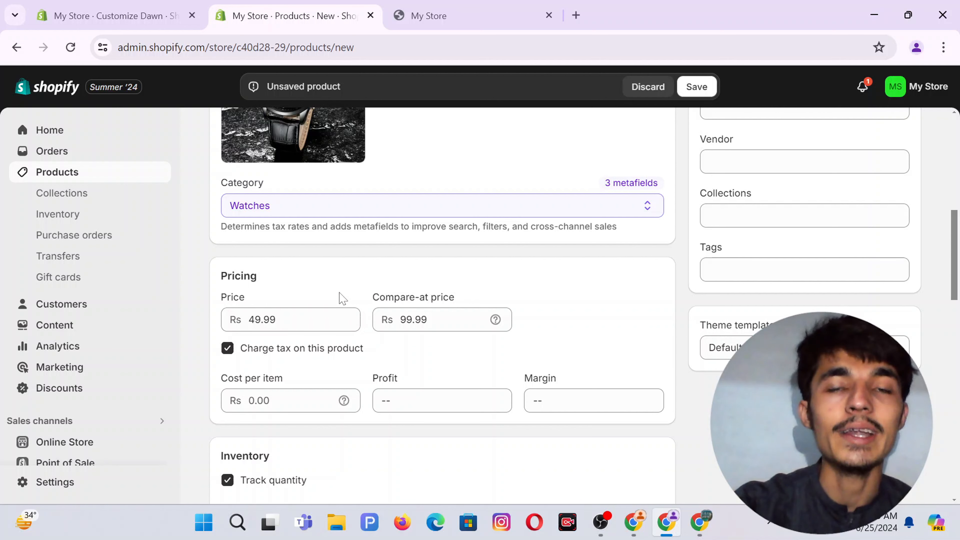
{"action": "scroll", "coordinate": [542, 332], "scroll_direction": "down", "scroll_amount": 3}
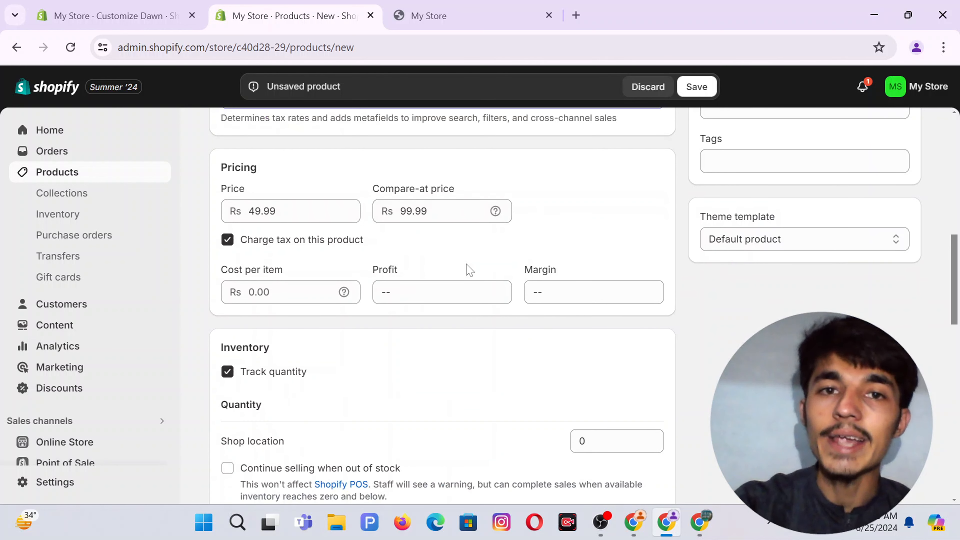
Set the Shop location inventory quantity to 10.
{"action": "scroll", "coordinate": [422, 348], "scroll_direction": "down", "scroll_amount": 3}
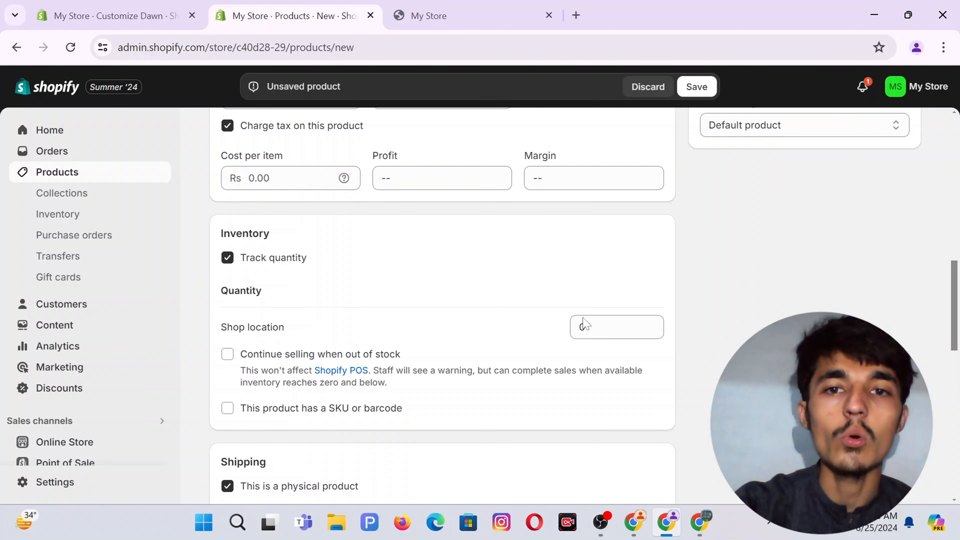
{"action": "left_click", "coordinate": [605, 327]}
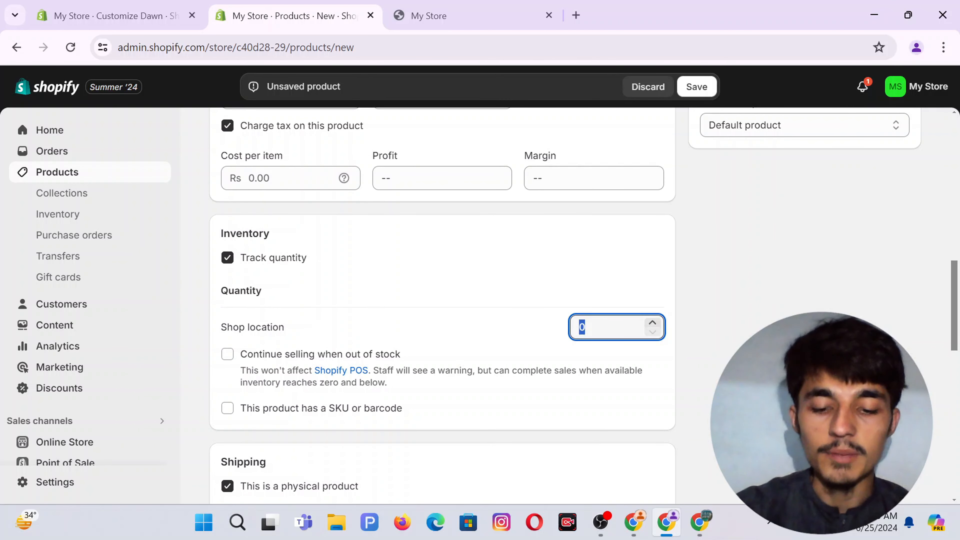
{"action": "type", "text": "10"}
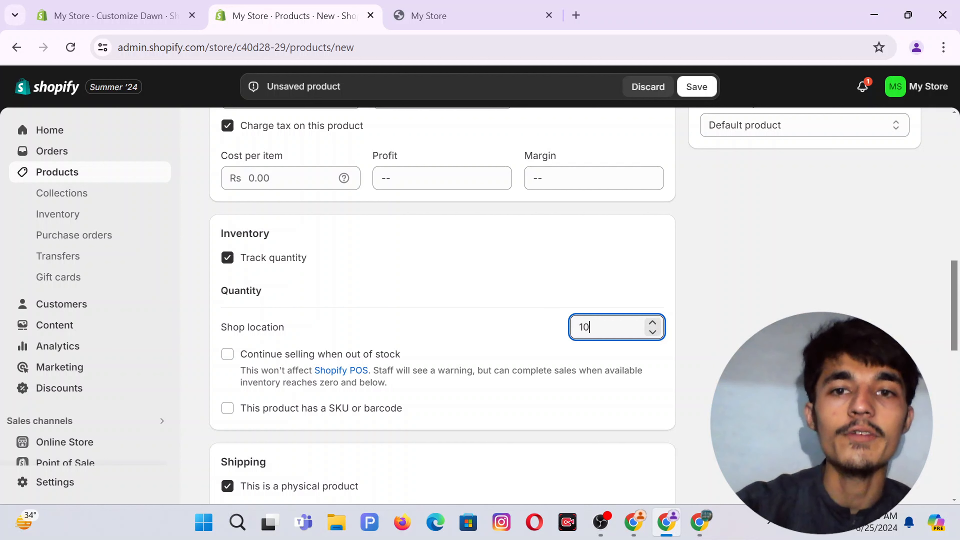
{"action": "left_click", "coordinate": [419, 291]}
{"action": "scroll", "coordinate": [291, 294], "scroll_direction": "down", "scroll_amount": 3}
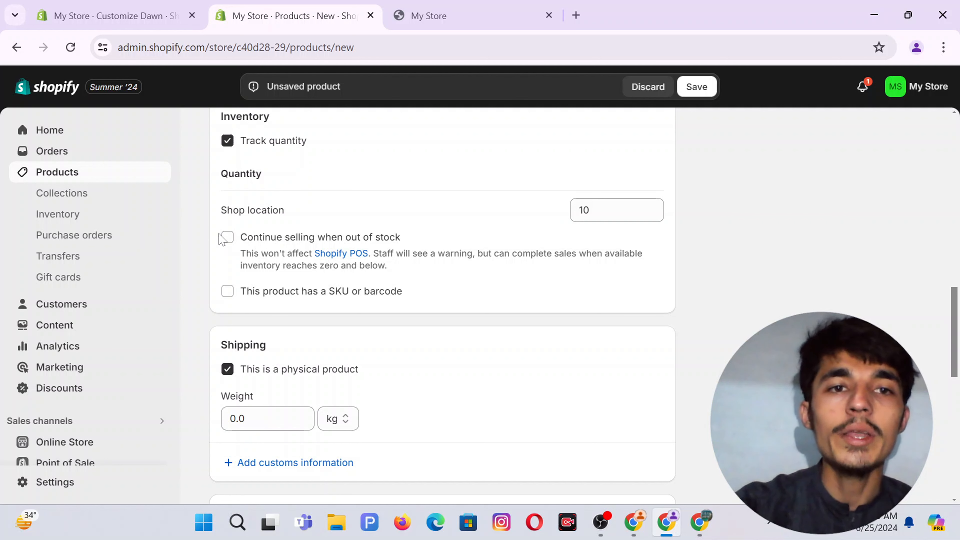
Turn on 'Continue selling when out of stock'.
{"action": "left_click", "coordinate": [227, 237]}
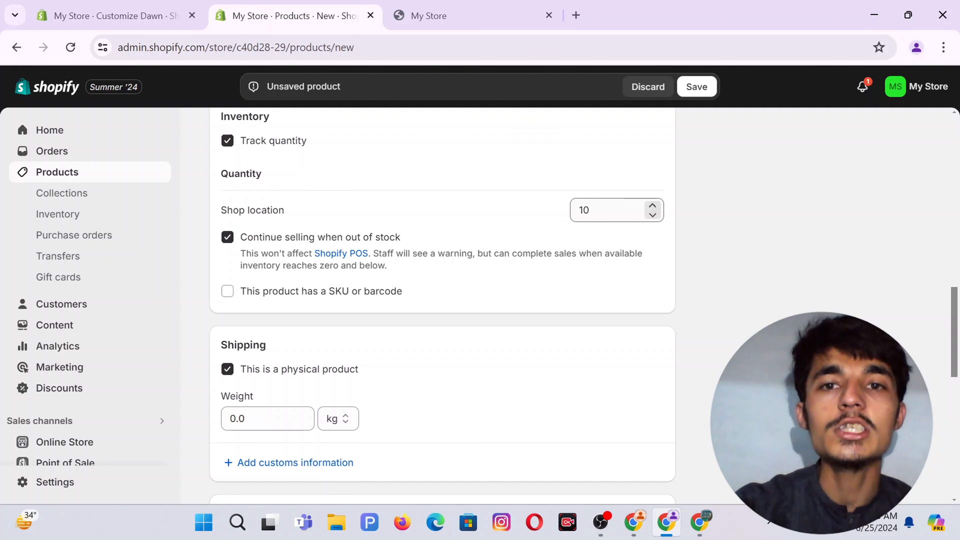
{"action": "left_click", "coordinate": [608, 210]}
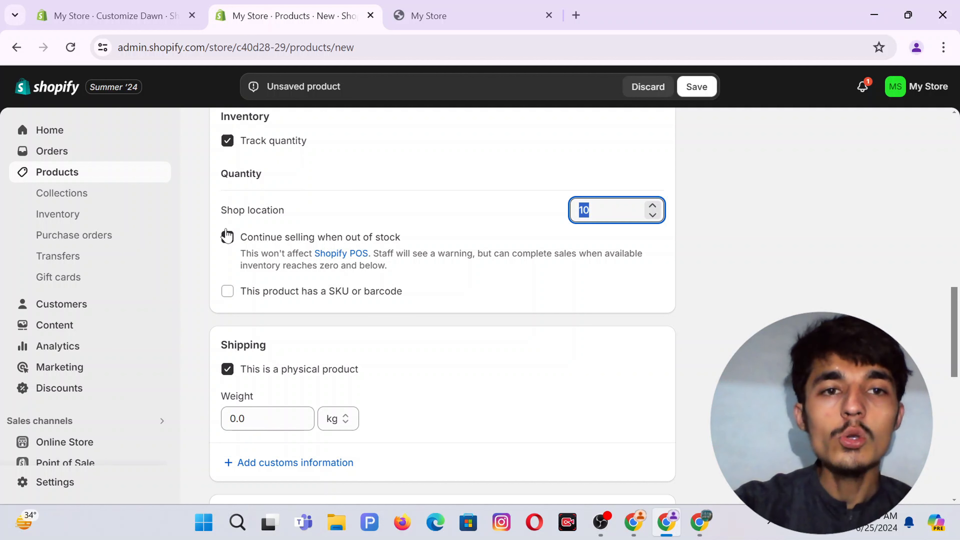
{"action": "left_click", "coordinate": [227, 237]}
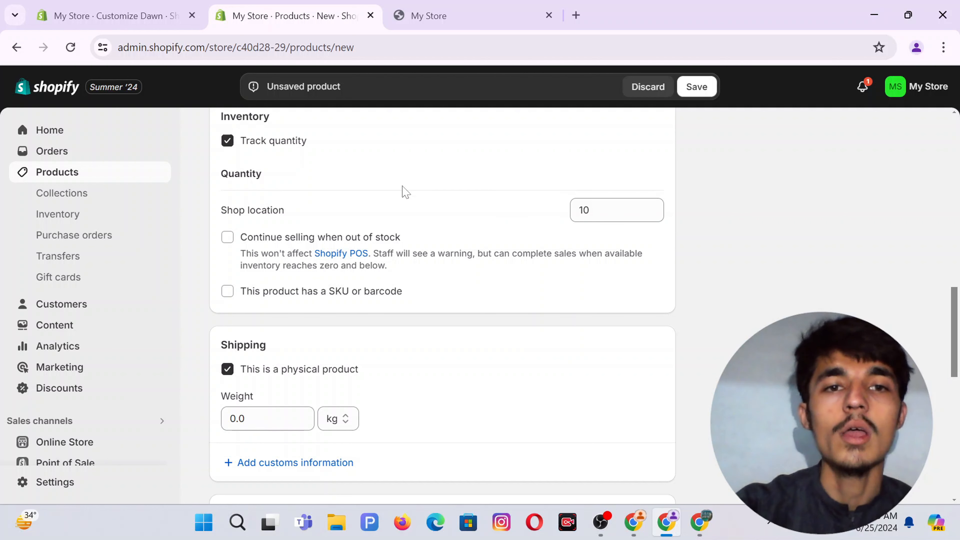
{"action": "scroll", "coordinate": [405, 191], "scroll_direction": "down", "scroll_amount": 2}
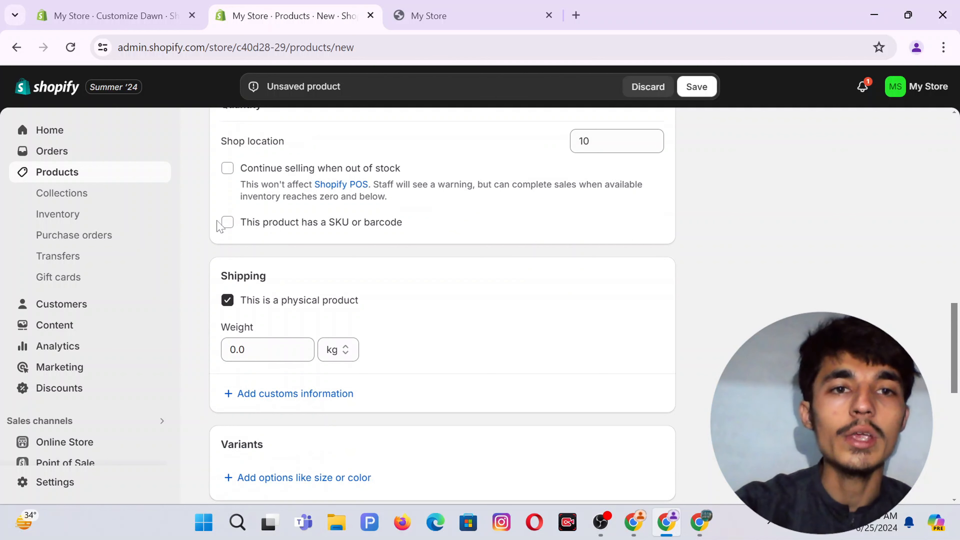
{"action": "left_click", "coordinate": [228, 169]}
Enter a shipping weight of 10 with the unit set to grams.
{"action": "scroll", "coordinate": [378, 310], "scroll_direction": "down", "scroll_amount": 3}
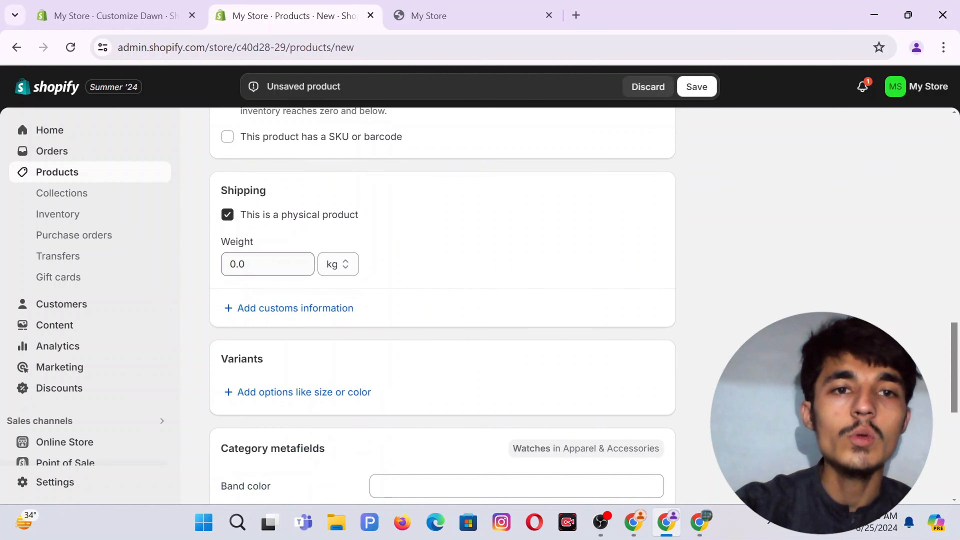
{"action": "left_click", "coordinate": [268, 264]}
{"action": "type", "text": "10"}
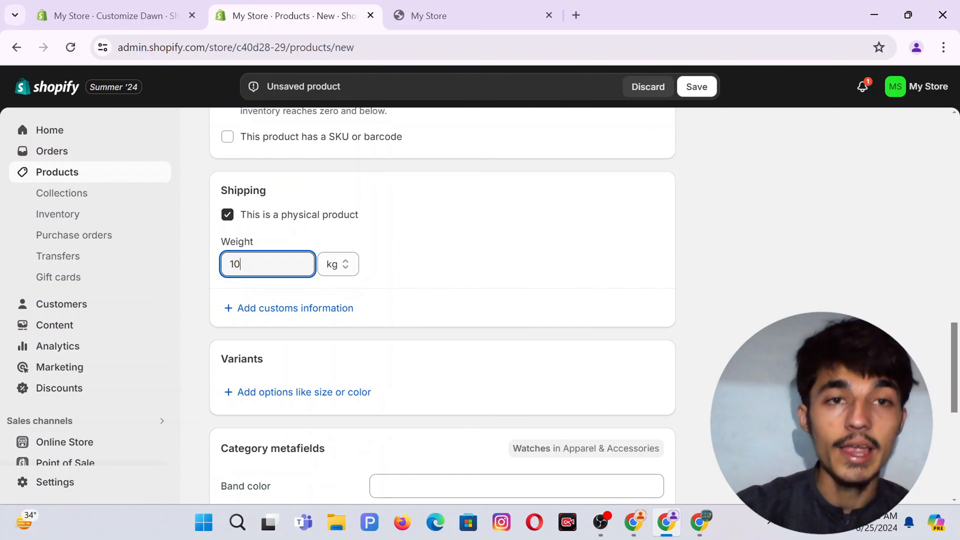
{"action": "left_click", "coordinate": [333, 265]}
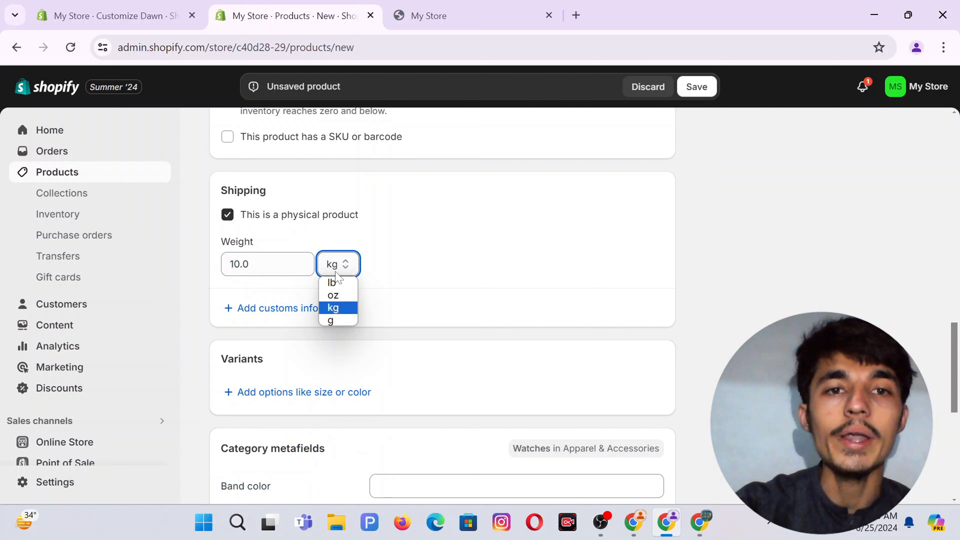
{"action": "left_click", "coordinate": [330, 321]}
{"action": "scroll", "coordinate": [499, 285], "scroll_direction": "down", "scroll_amount": 3}
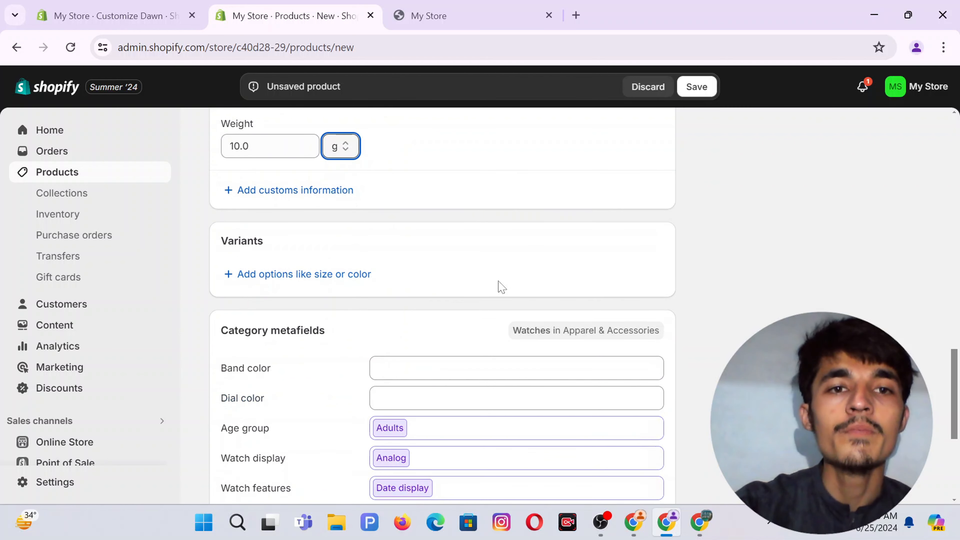
{"action": "scroll", "coordinate": [268, 329], "scroll_direction": "up", "scroll_amount": 3}
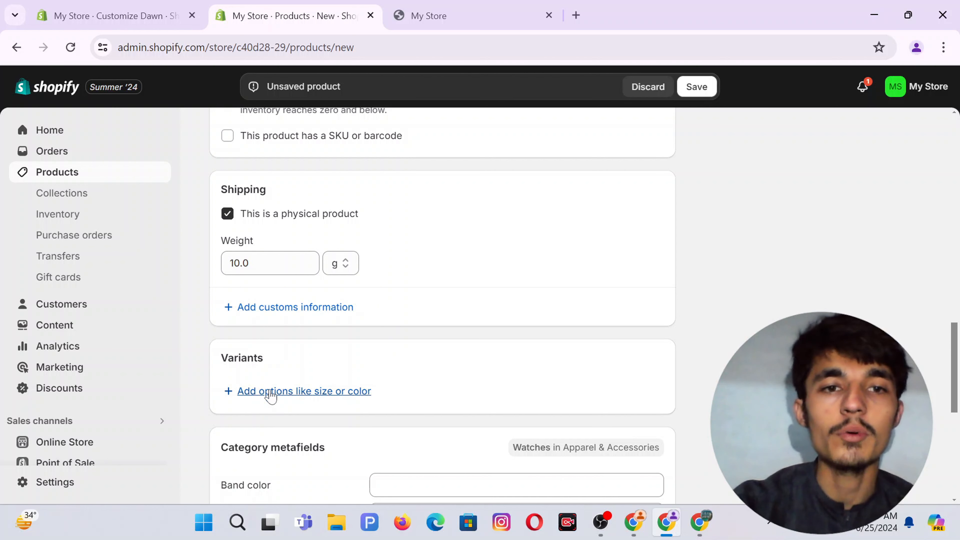
Create a custom variant option named Color.
{"action": "left_click", "coordinate": [287, 391]}
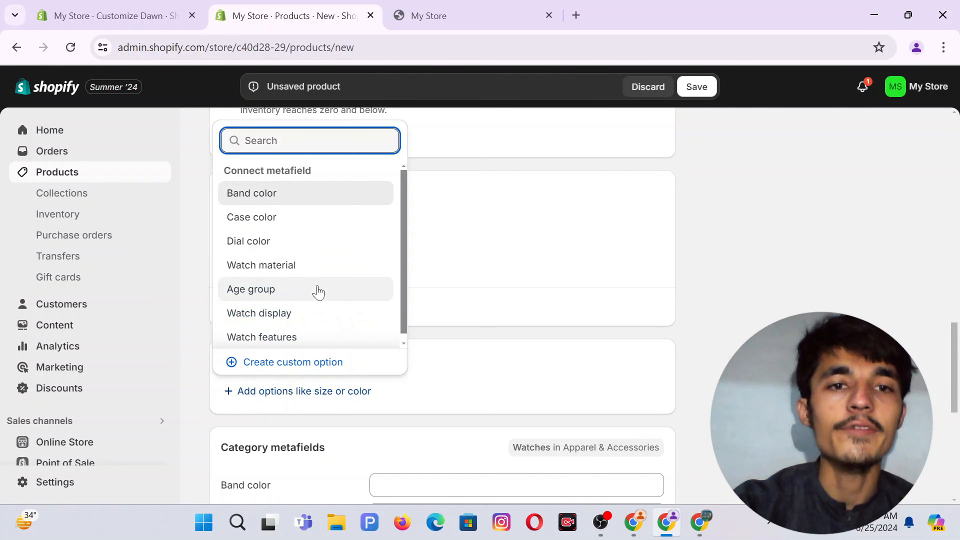
{"action": "left_click", "coordinate": [256, 366]}
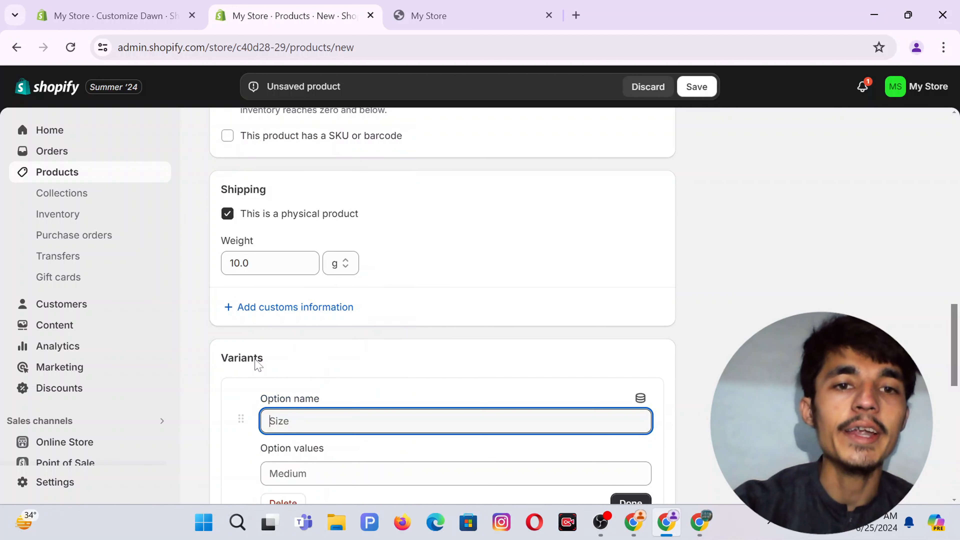
{"action": "scroll", "coordinate": [429, 281], "scroll_direction": "down", "scroll_amount": 3}
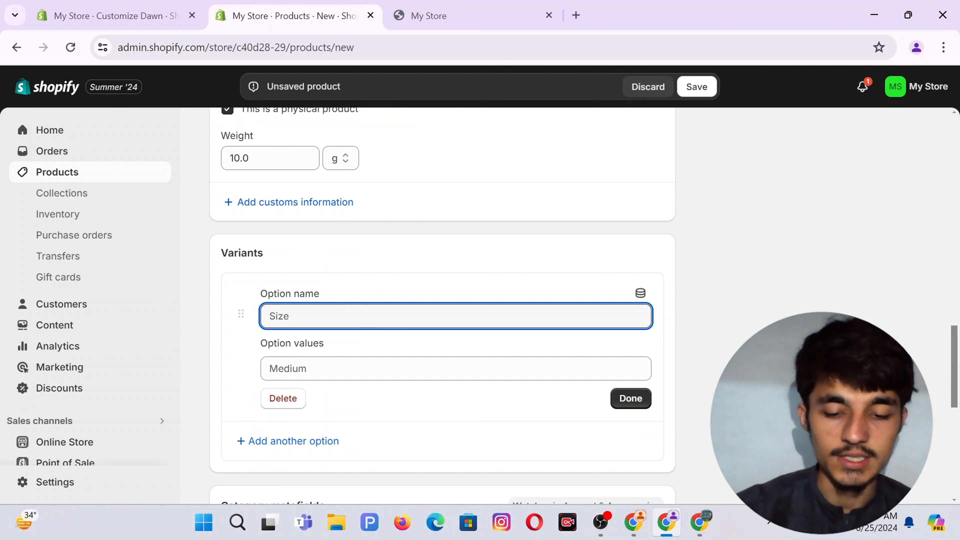
{"action": "type", "text": "Color"}
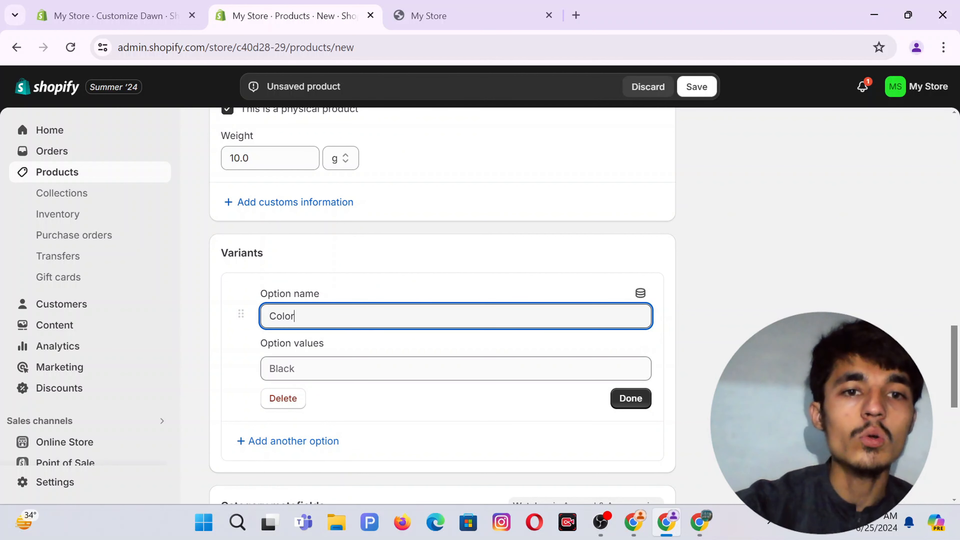
{"action": "left_click", "coordinate": [326, 363]}
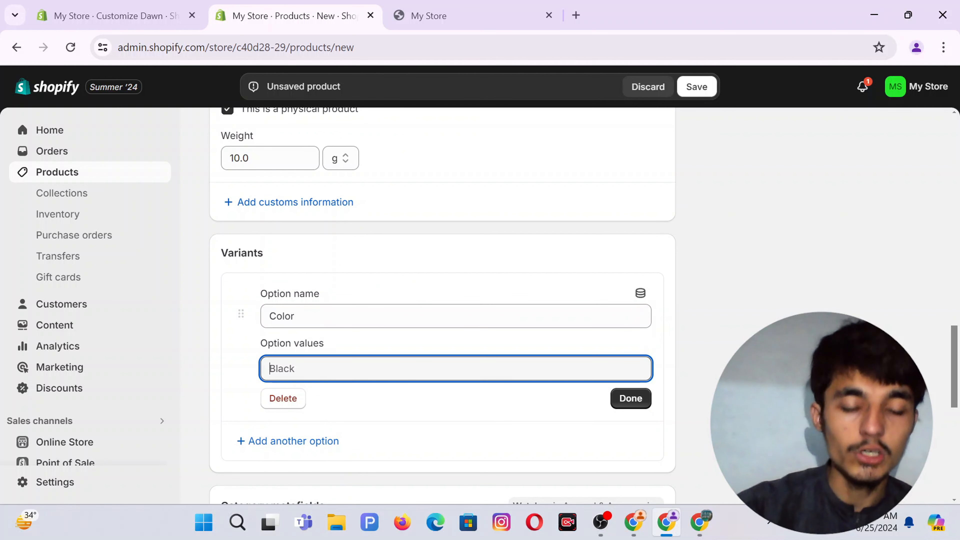
Add the values Black, Red and Blue and generate the variants.
{"action": "type", "text": "Black"}
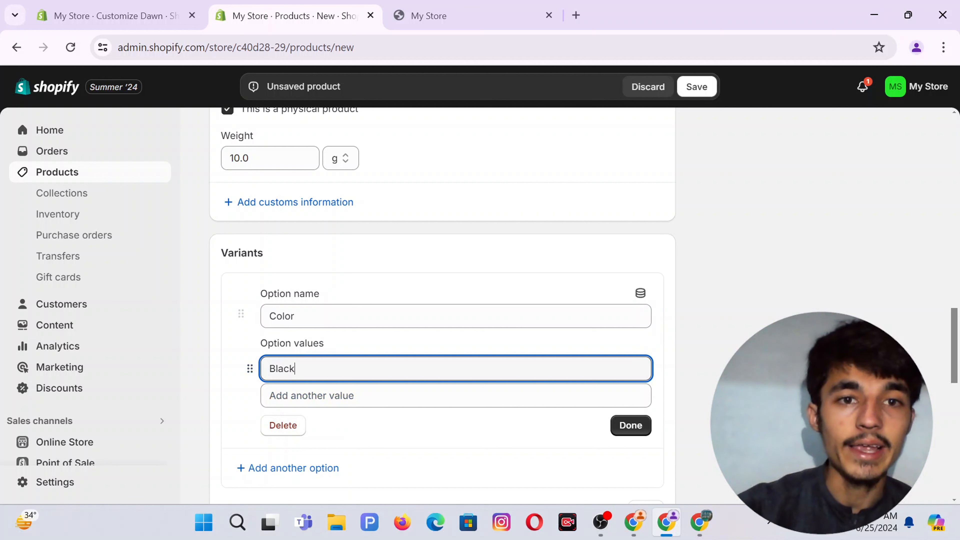
{"action": "left_click", "coordinate": [311, 396]}
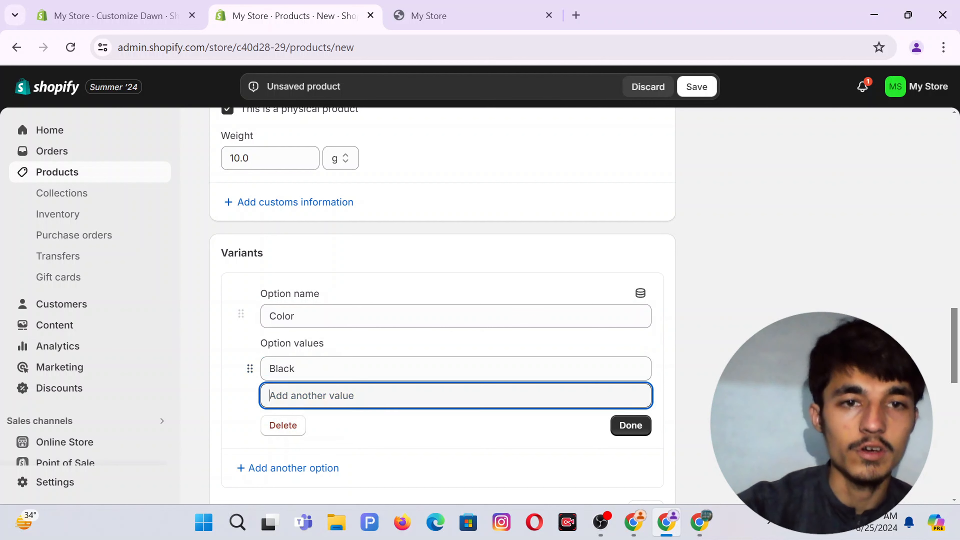
{"action": "type", "text": "Red"}
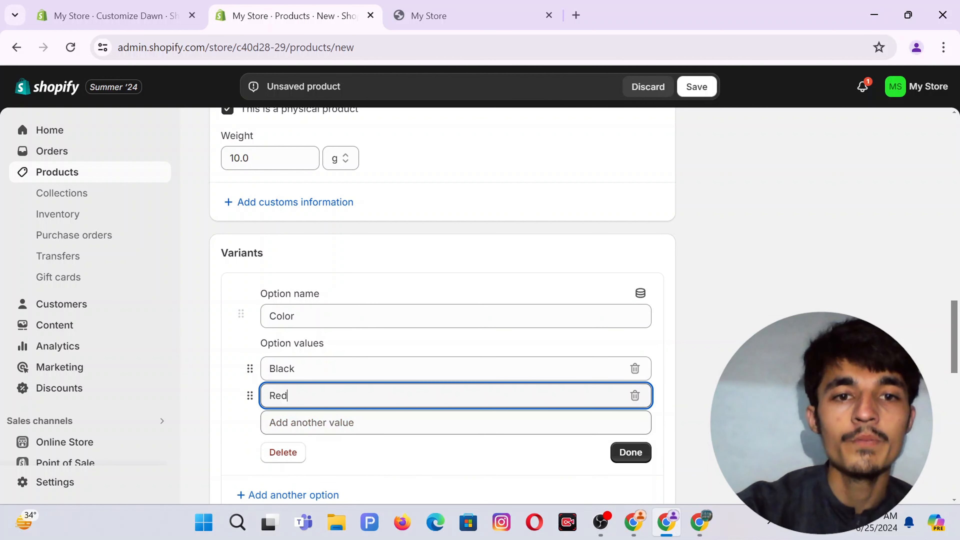
{"action": "left_click", "coordinate": [311, 423]}
{"action": "type", "text": "Blue"}
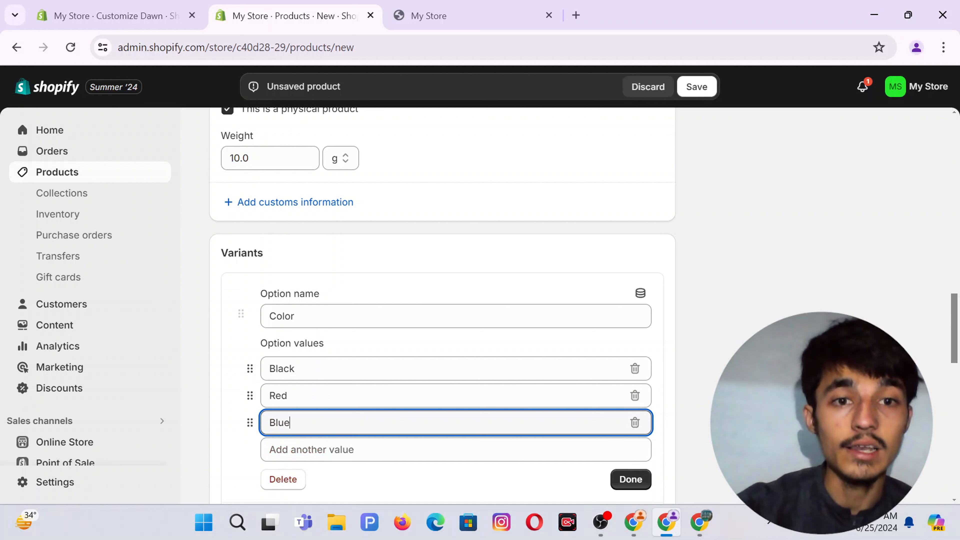
{"action": "left_click", "coordinate": [630, 479]}
{"action": "scroll", "coordinate": [588, 326], "scroll_direction": "down", "scroll_amount": 5}
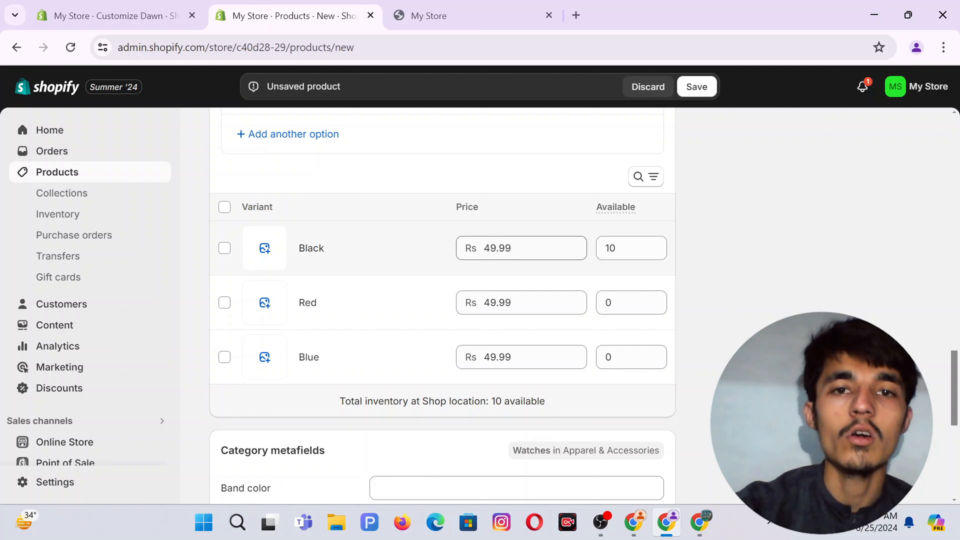
Price the Black variant at 29.99 and set Red's stock to 5 and Blue's to 2.
{"action": "left_click_drag", "start_coordinate": [485, 249], "coordinate": [512, 248]}
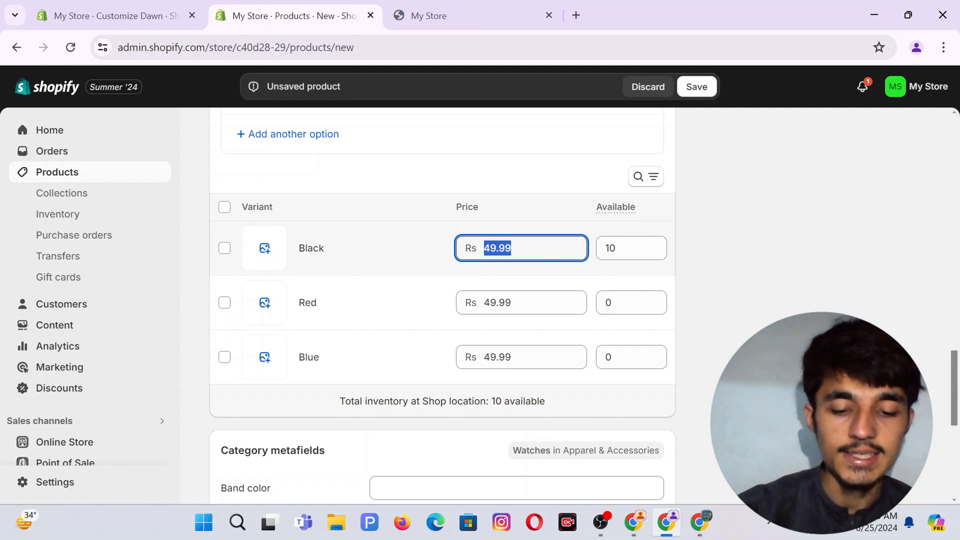
{"action": "type", "text": "29.99"}
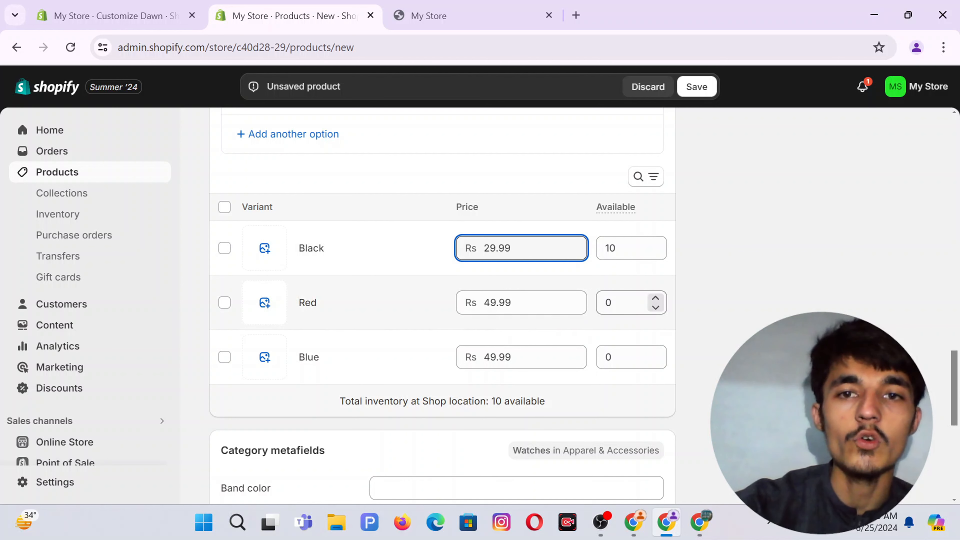
{"action": "left_click", "coordinate": [624, 302]}
{"action": "type", "text": "5"}
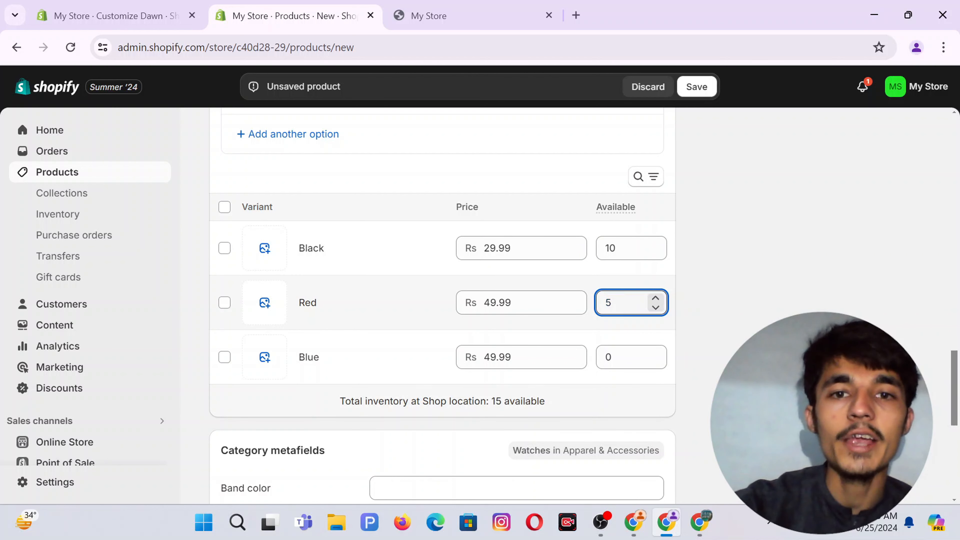
{"action": "left_click", "coordinate": [624, 357]}
{"action": "type", "text": "2"}
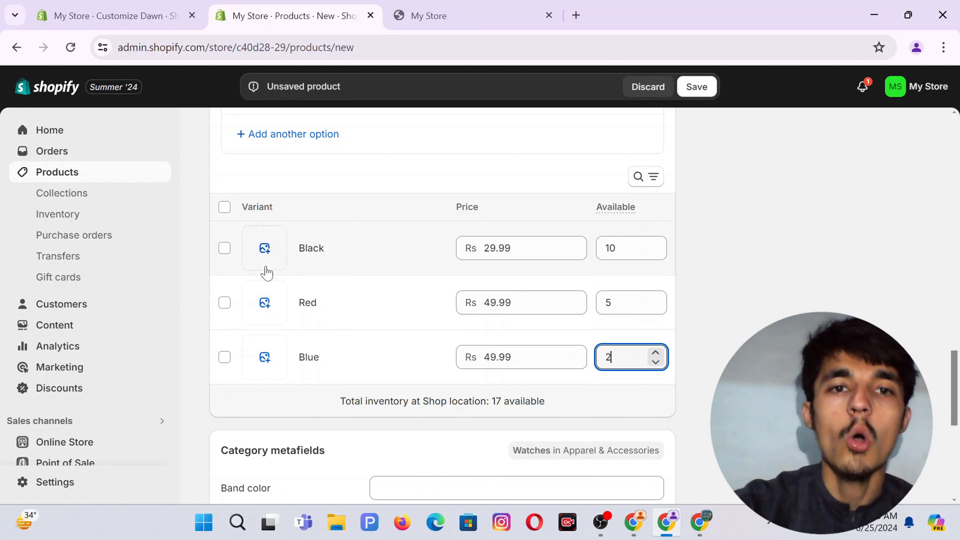
Reopen the Color option for editing.
{"action": "scroll", "coordinate": [463, 355], "scroll_direction": "down", "scroll_amount": 5}
{"action": "scroll", "coordinate": [463, 356], "scroll_direction": "down", "scroll_amount": 5}
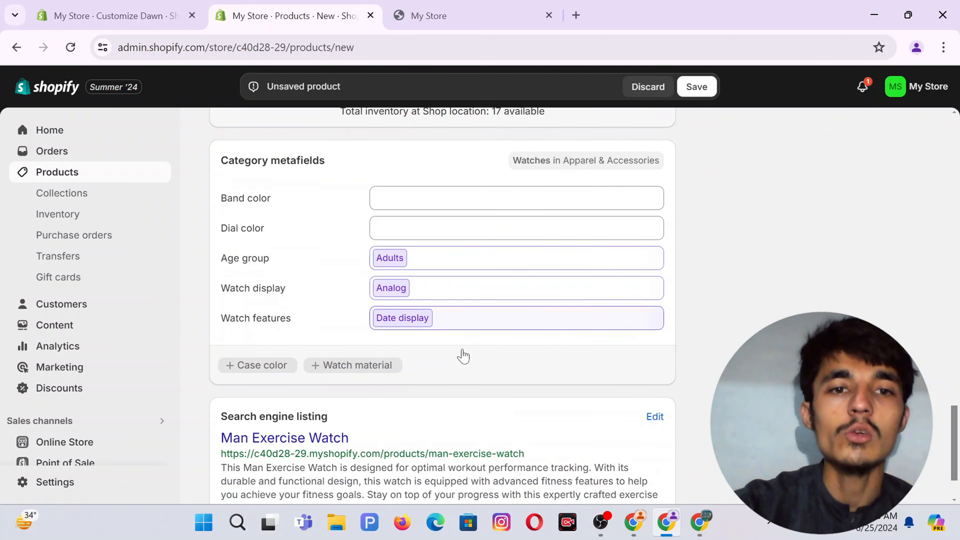
{"action": "scroll", "coordinate": [464, 355], "scroll_direction": "up", "scroll_amount": 12}
{"action": "scroll", "coordinate": [302, 258], "scroll_direction": "up", "scroll_amount": 2}
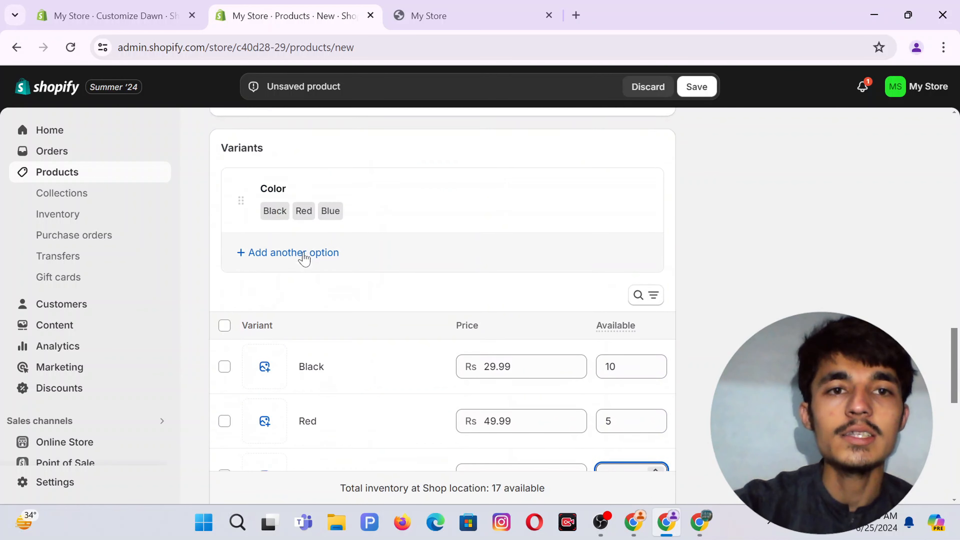
{"action": "left_click", "coordinate": [281, 230]}
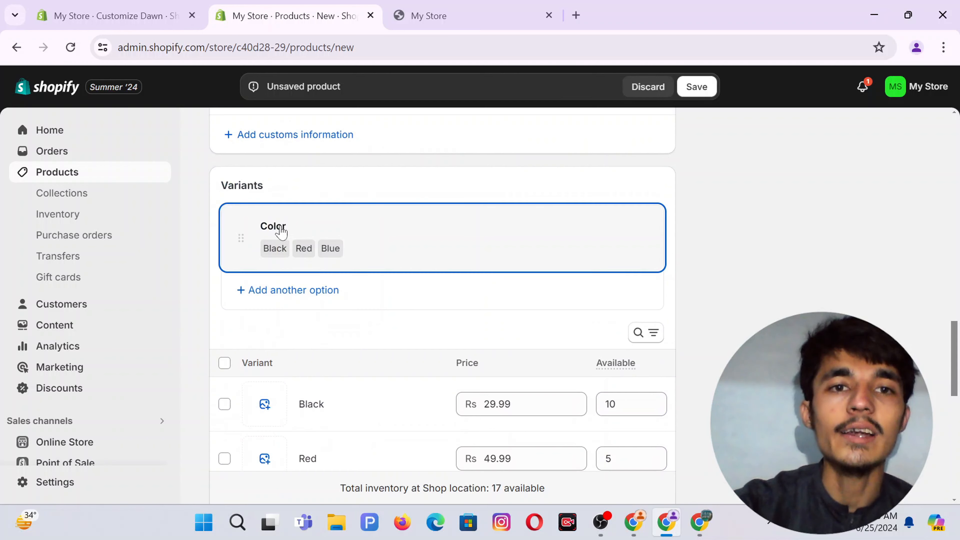
Remove the Color option from the product.
{"action": "left_click", "coordinate": [640, 227]}
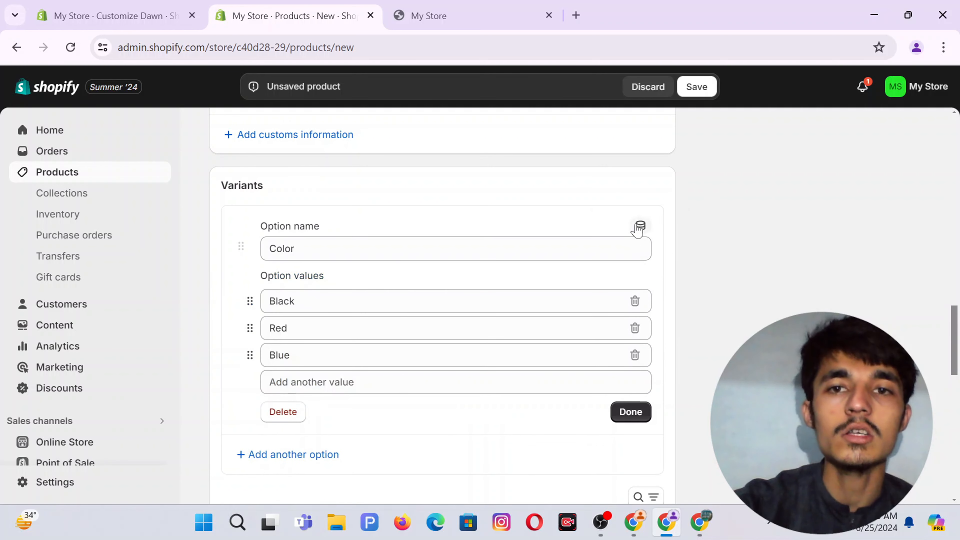
{"action": "left_click", "coordinate": [283, 412]}
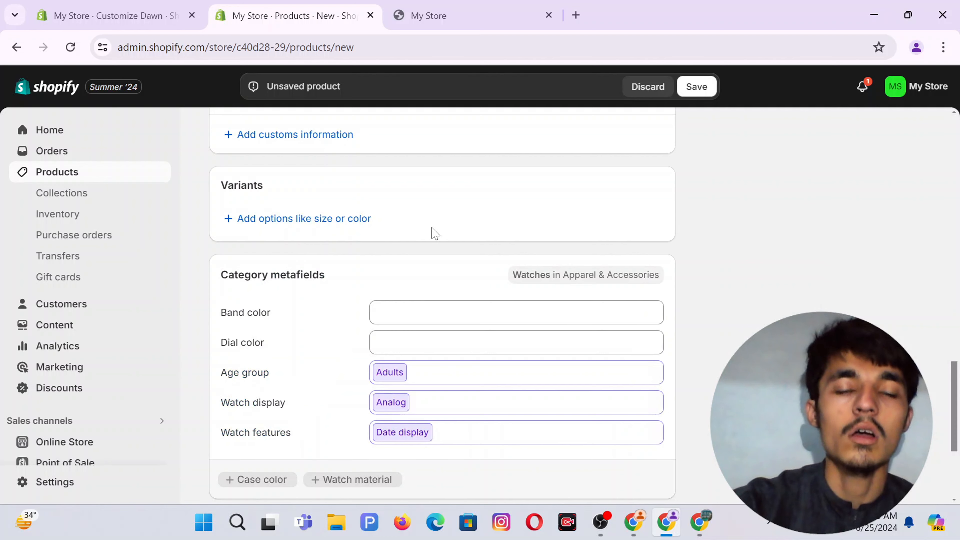
{"action": "scroll", "coordinate": [432, 231], "scroll_direction": "up", "scroll_amount": 4}
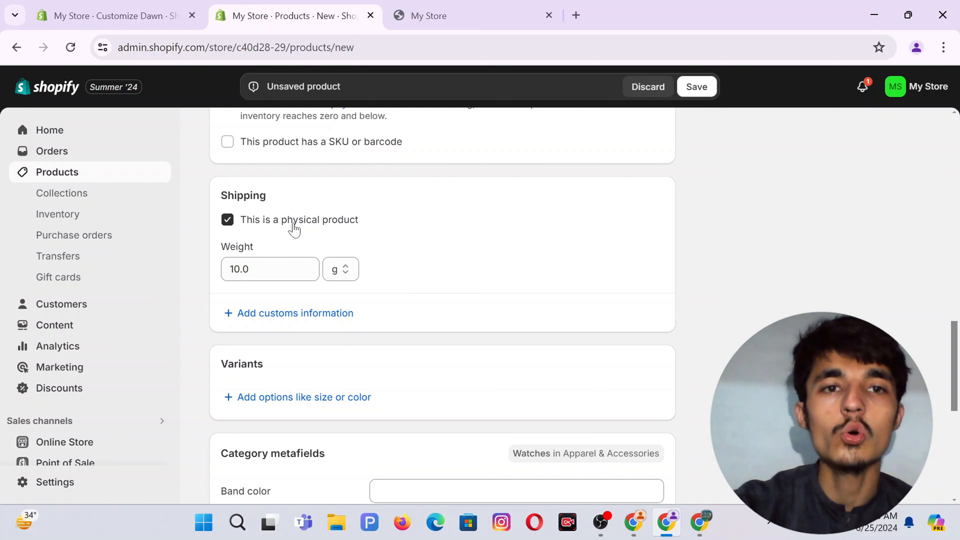
Uncheck 'This is a physical product' so the watch has no shipping weight.
{"action": "left_click", "coordinate": [228, 220]}
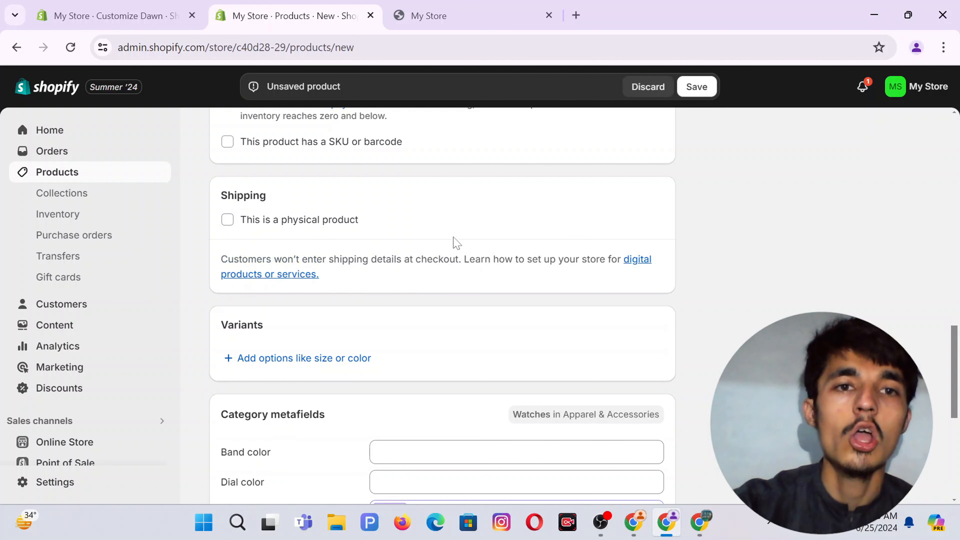
{"action": "scroll", "coordinate": [456, 243], "scroll_direction": "down", "scroll_amount": 8}
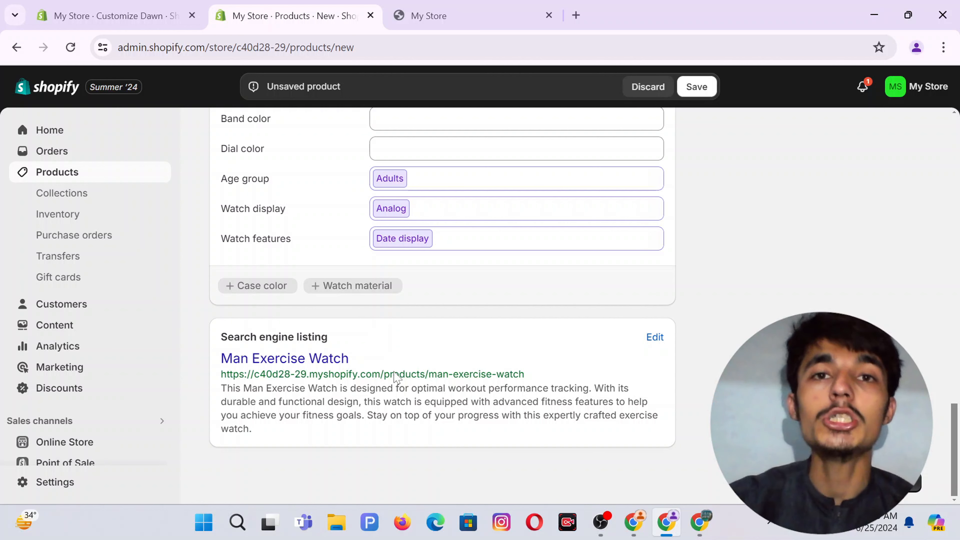
{"action": "scroll", "coordinate": [395, 377], "scroll_direction": "up", "scroll_amount": 10}
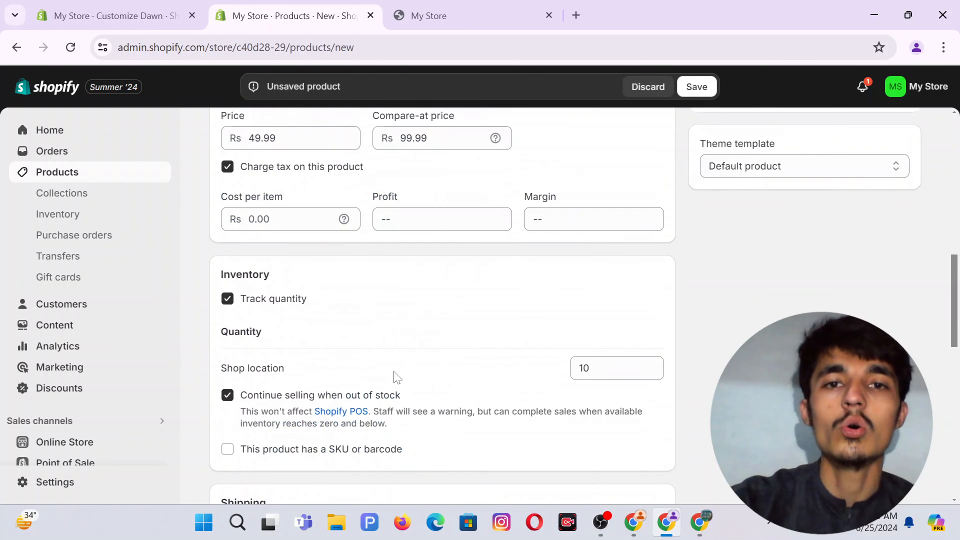
{"action": "scroll", "coordinate": [395, 378], "scroll_direction": "down", "scroll_amount": 10}
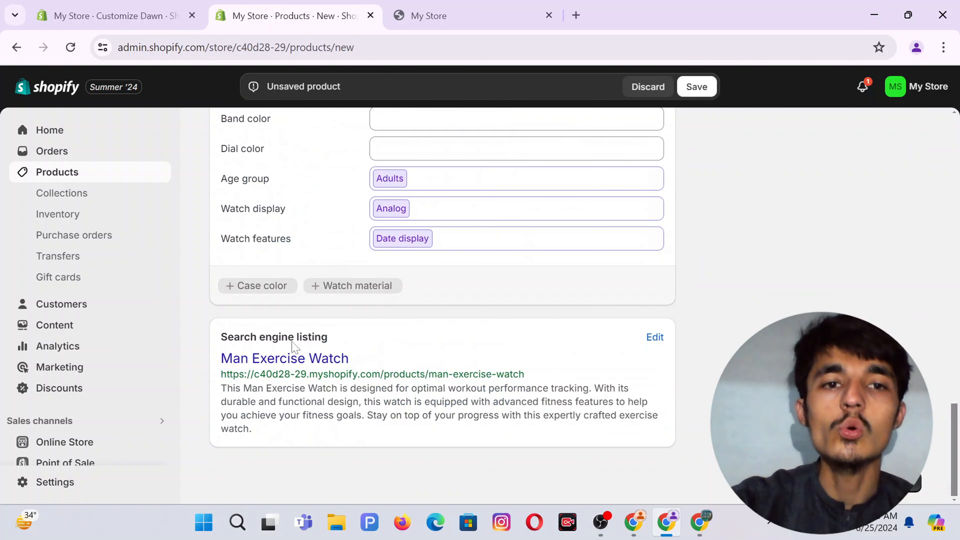
Open the search engine listing editor, leaving page title and meta description unchanged.
{"action": "left_click", "coordinate": [656, 338]}
{"action": "scroll", "coordinate": [553, 313], "scroll_direction": "down", "scroll_amount": 5}
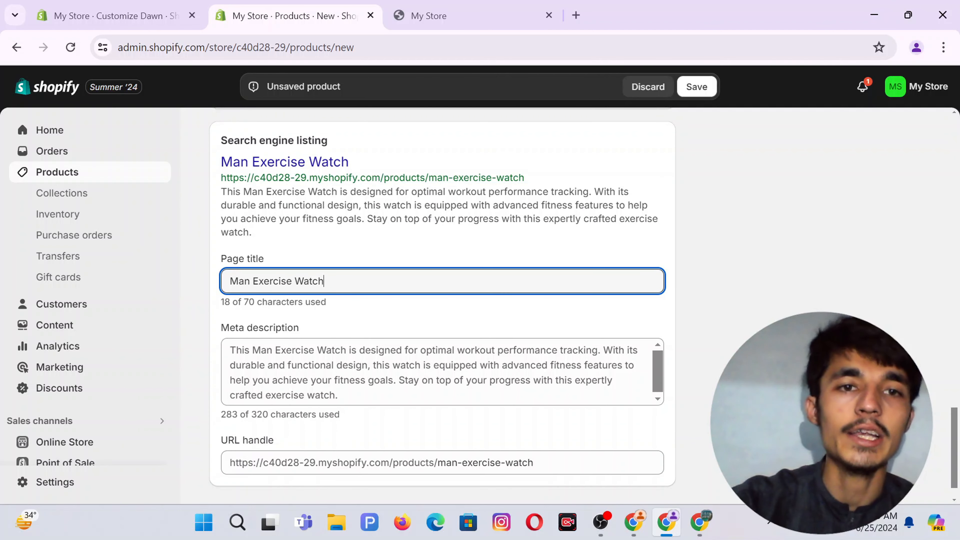
{"action": "type", "text": "sj"}
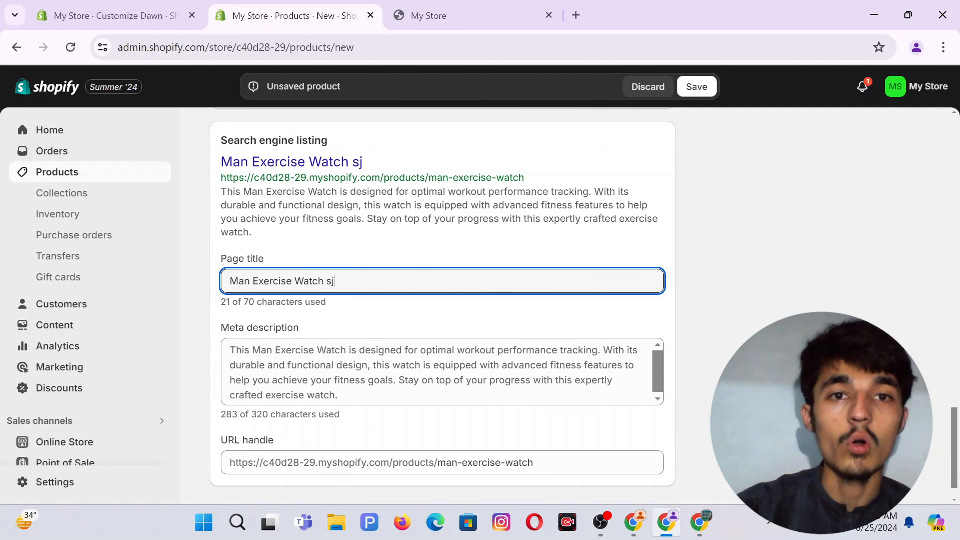
{"action": "key", "text": "BackSpace"}
{"action": "key", "text": "BackSpace"}
{"action": "left_click", "coordinate": [355, 380]}
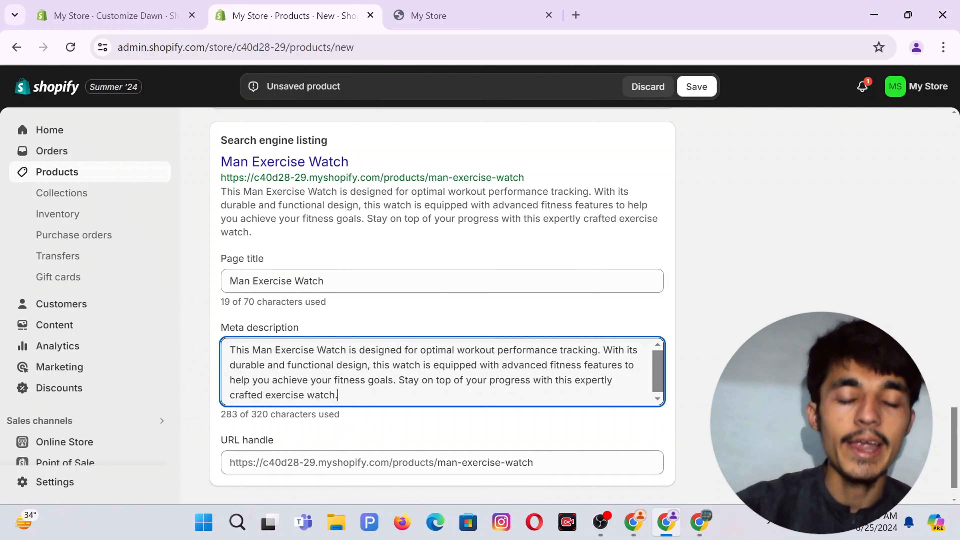
{"action": "type", "text": "hhh"}
{"action": "key", "text": "BackSpace"}
{"action": "key", "text": "BackSpace"}
{"action": "key", "text": "BackSpace"}
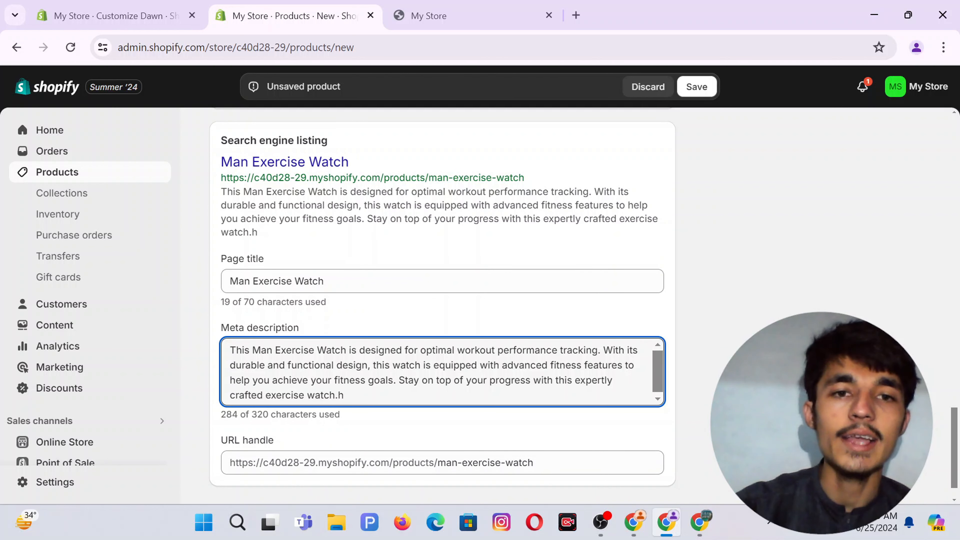
Retype 'watch' at the end of the URL handle, keeping man-exercise-watch.
{"action": "scroll", "coordinate": [591, 427], "scroll_direction": "down", "scroll_amount": 1}
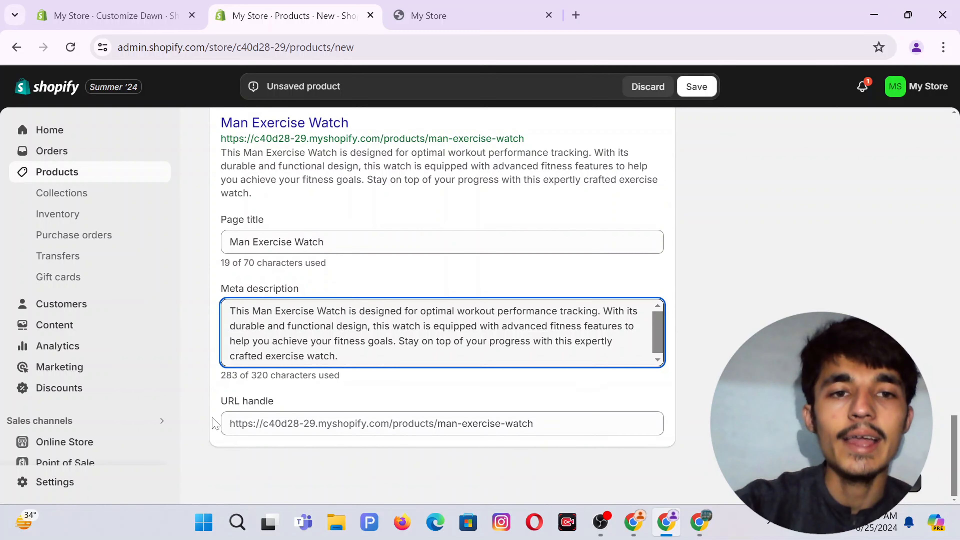
{"action": "left_click", "coordinate": [591, 426]}
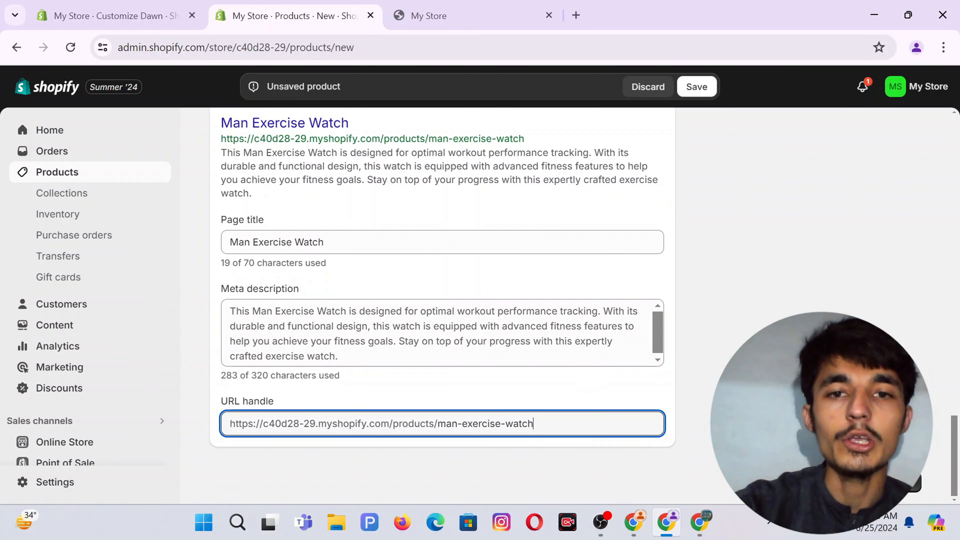
{"action": "key", "text": "BackSpace"}
{"action": "key", "text": "BackSpace"}
{"action": "key", "text": "BackSpace"}
{"action": "key", "text": "BackSpace"}
{"action": "key", "text": "BackSpace"}
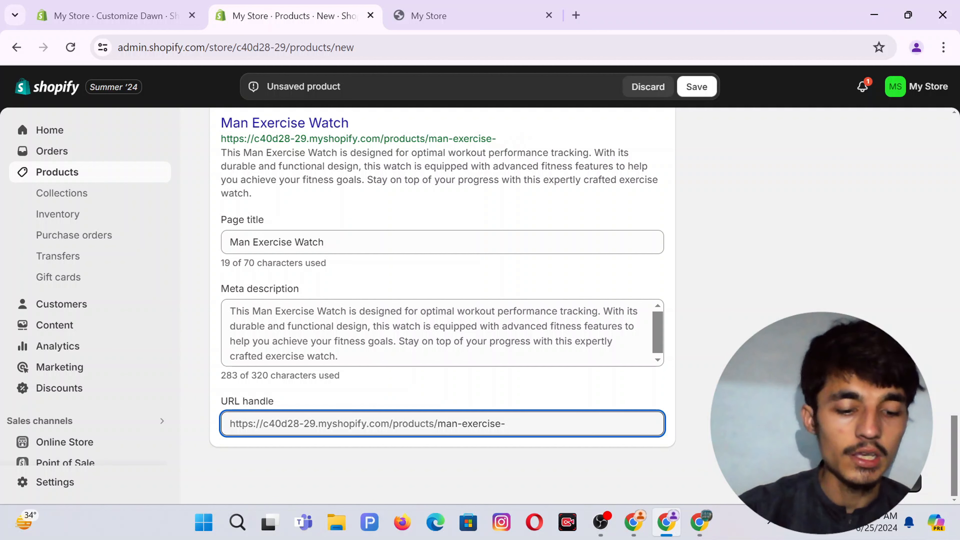
{"action": "type", "text": "watch"}
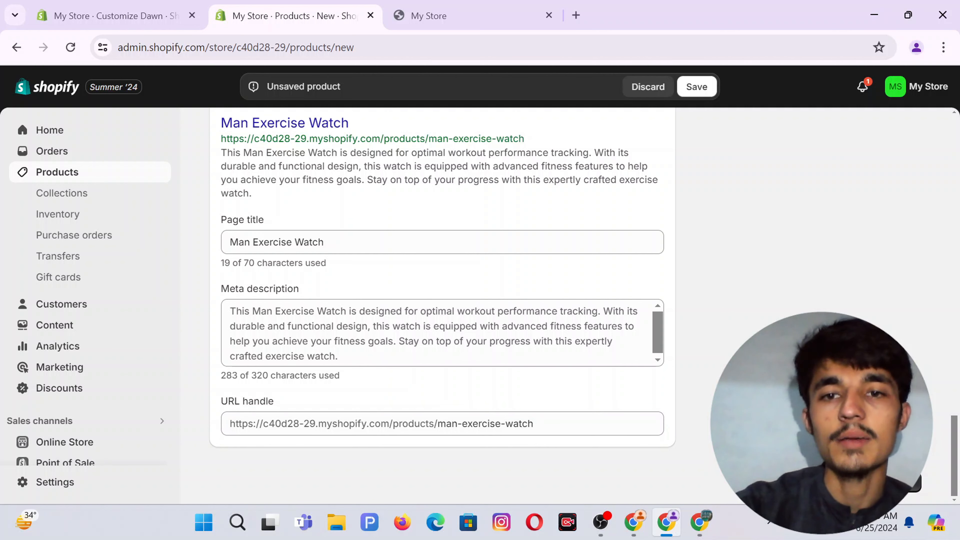
{"action": "scroll", "coordinate": [442, 303], "scroll_direction": "up", "scroll_amount": 20}
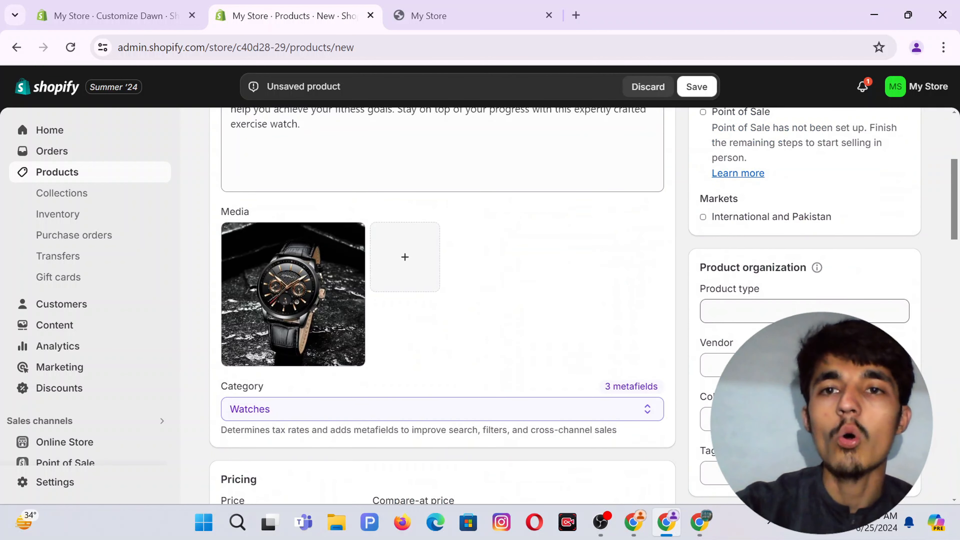
Enter Watch as the product type and save the Man Exercise Watch product.
{"action": "scroll", "coordinate": [722, 275], "scroll_direction": "up", "scroll_amount": 1}
{"action": "scroll", "coordinate": [723, 275], "scroll_direction": "down", "scroll_amount": 1}
{"action": "scroll", "coordinate": [741, 276], "scroll_direction": "up", "scroll_amount": 5}
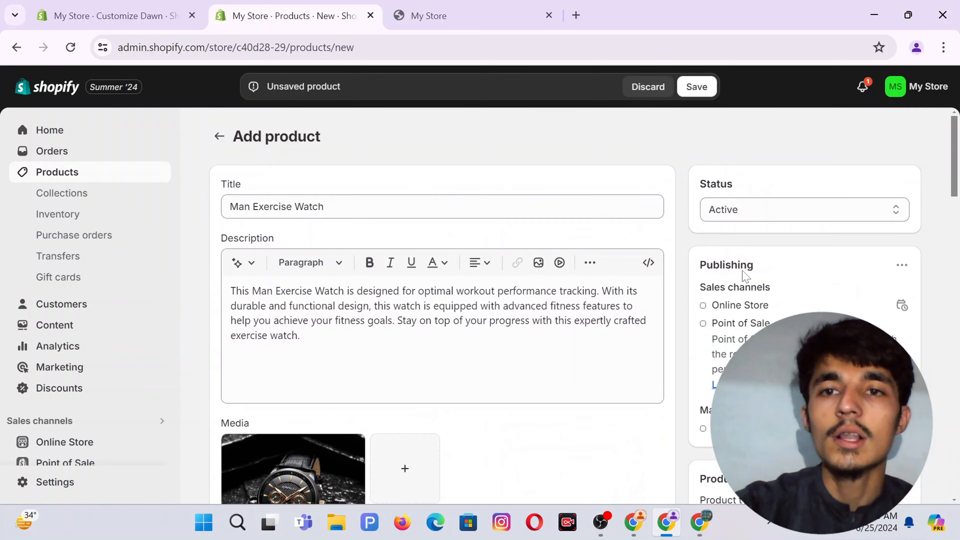
{"action": "scroll", "coordinate": [741, 191], "scroll_direction": "down", "scroll_amount": 5}
{"action": "scroll", "coordinate": [739, 189], "scroll_direction": "up", "scroll_amount": 6}
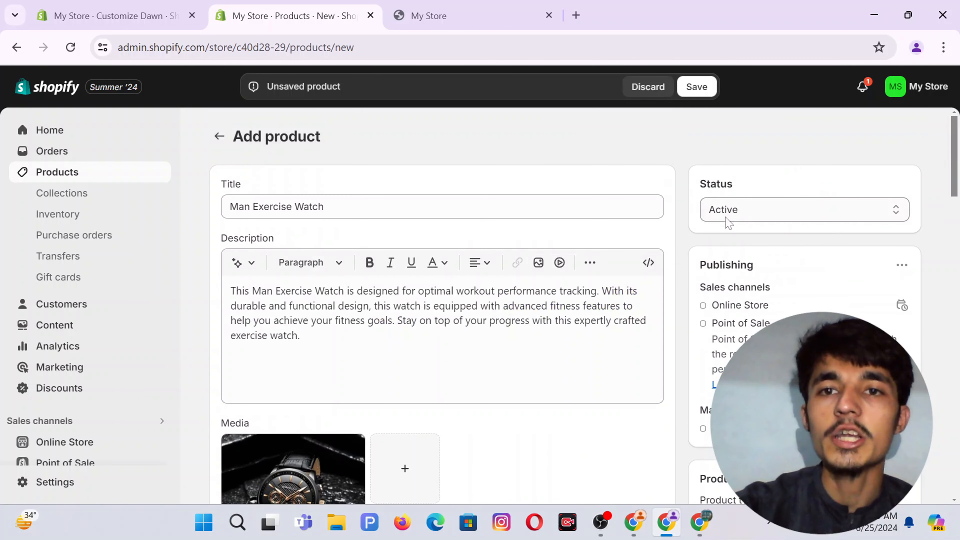
{"action": "scroll", "coordinate": [805, 274], "scroll_direction": "down", "scroll_amount": 5}
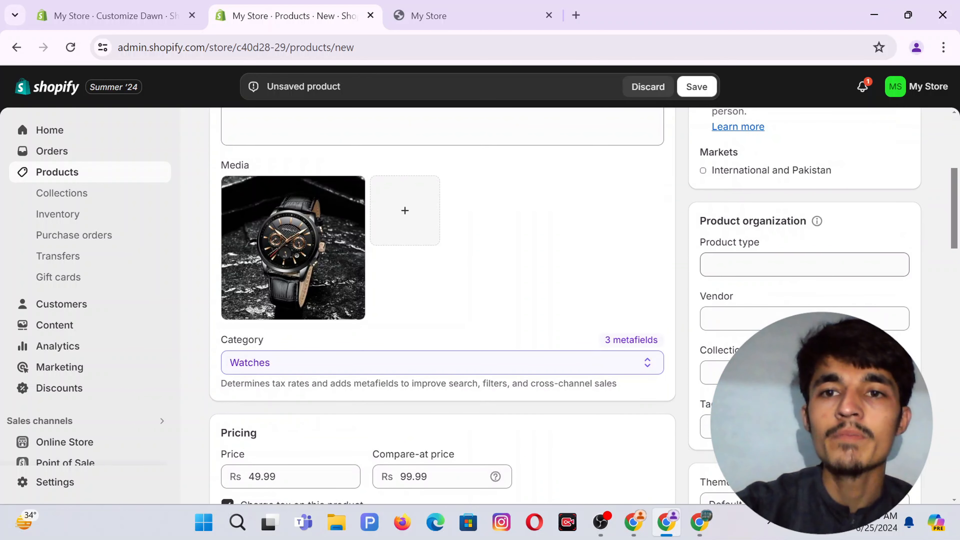
{"action": "left_click", "coordinate": [753, 265]}
{"action": "type", "text": "Watch"}
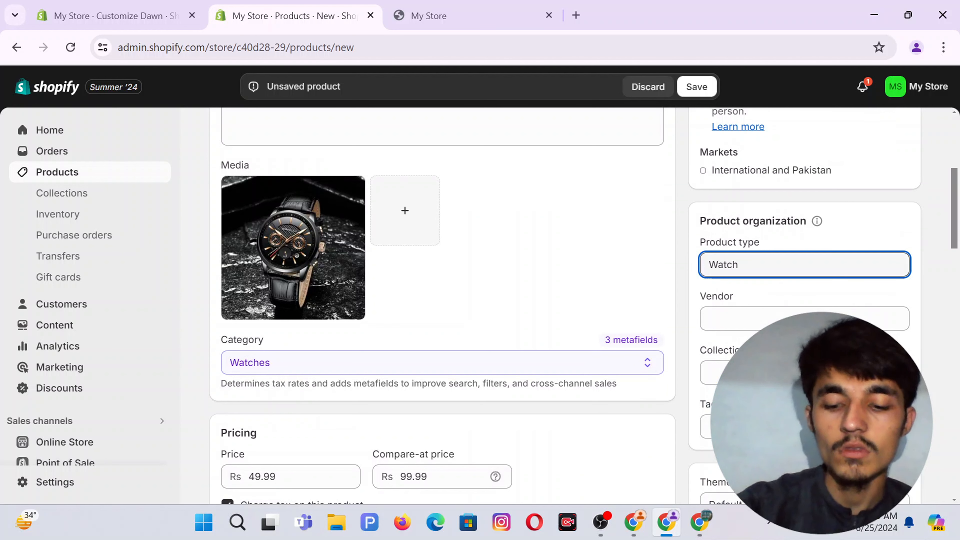
{"action": "key", "text": "Return"}
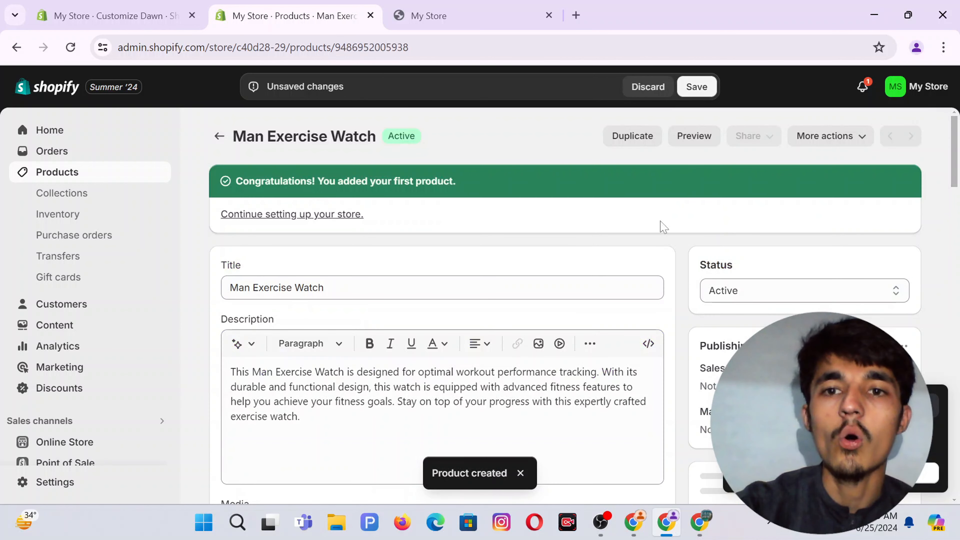
Add the watch to the Best Seller collection and remove it from Exercise Watch.
{"action": "scroll", "coordinate": [661, 223], "scroll_direction": "down", "scroll_amount": 6}
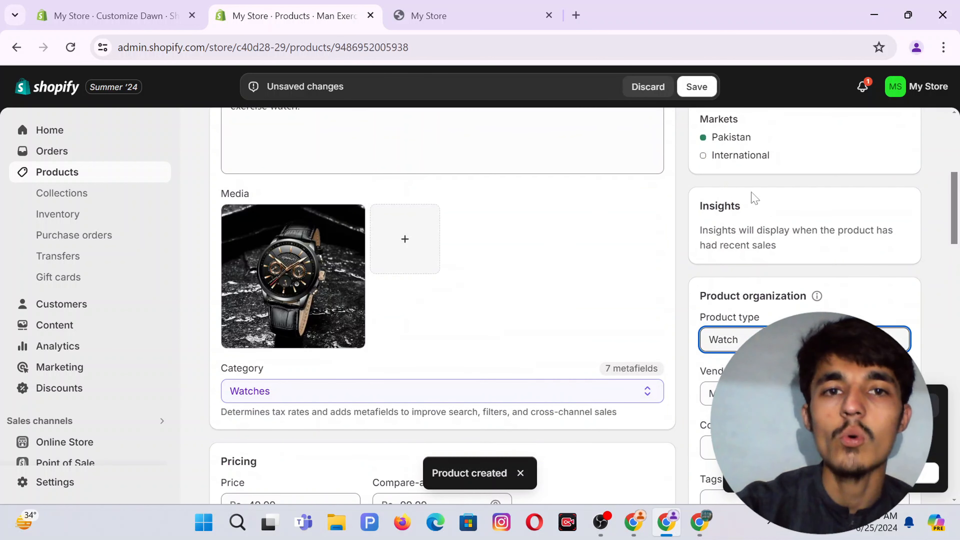
{"action": "scroll", "coordinate": [753, 271], "scroll_direction": "down", "scroll_amount": 4}
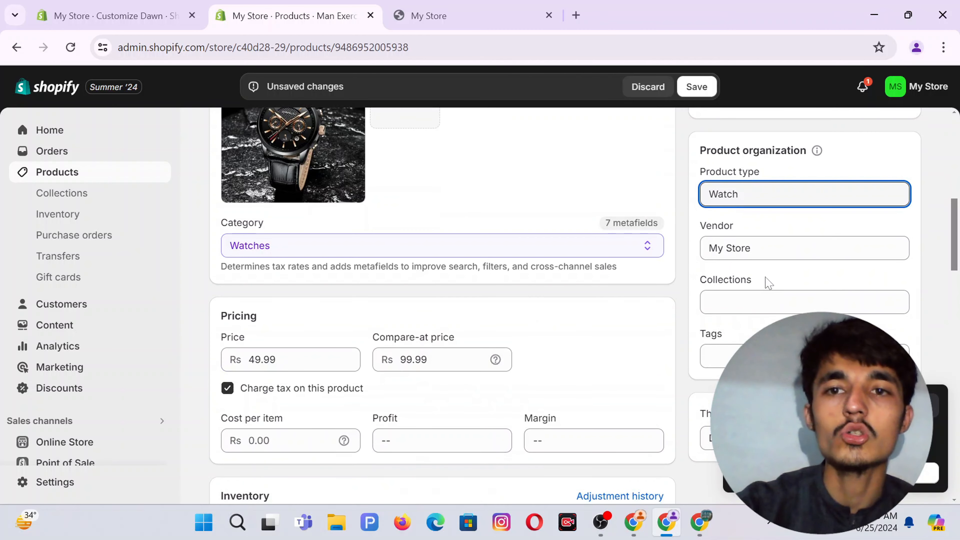
{"action": "scroll", "coordinate": [757, 283], "scroll_direction": "down", "scroll_amount": 1}
{"action": "left_click", "coordinate": [756, 266]}
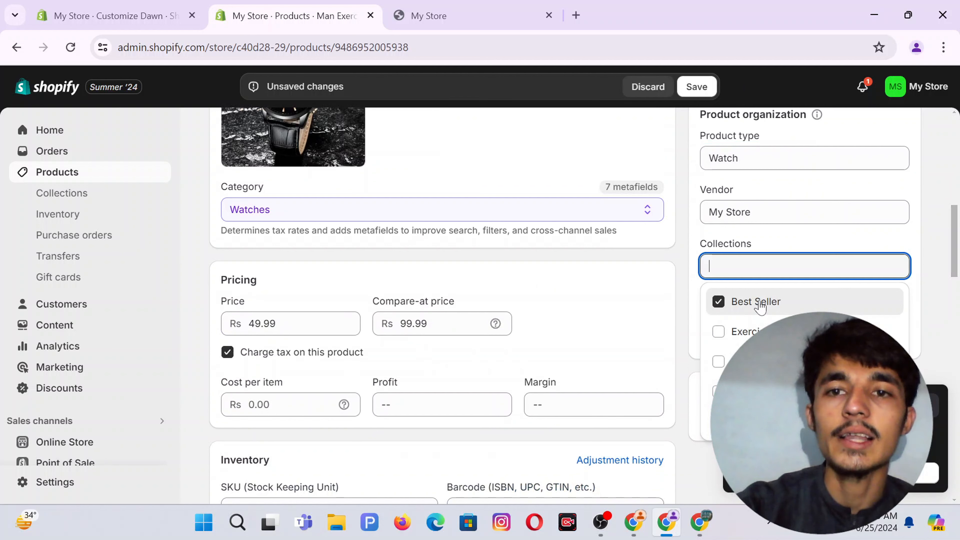
{"action": "left_click", "coordinate": [731, 307]}
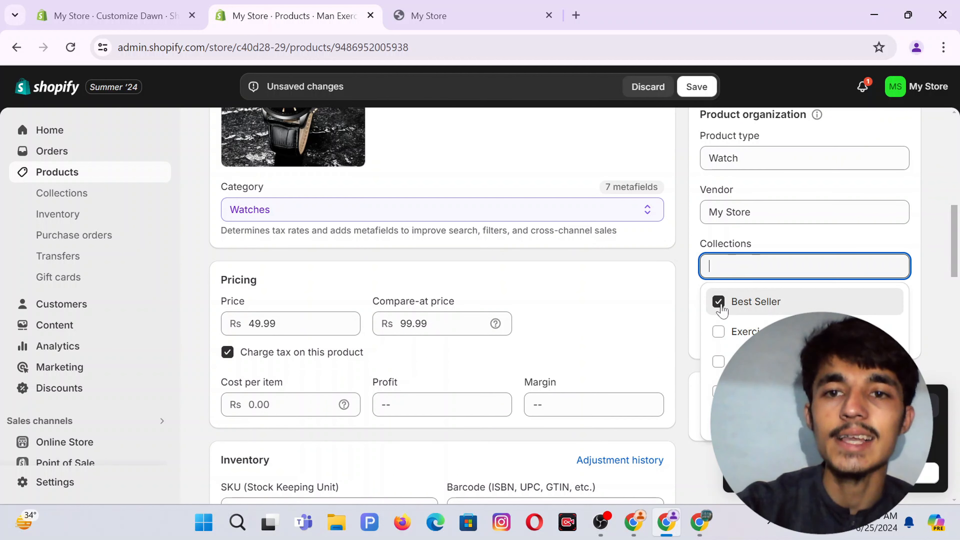
{"action": "left_click", "coordinate": [934, 412]}
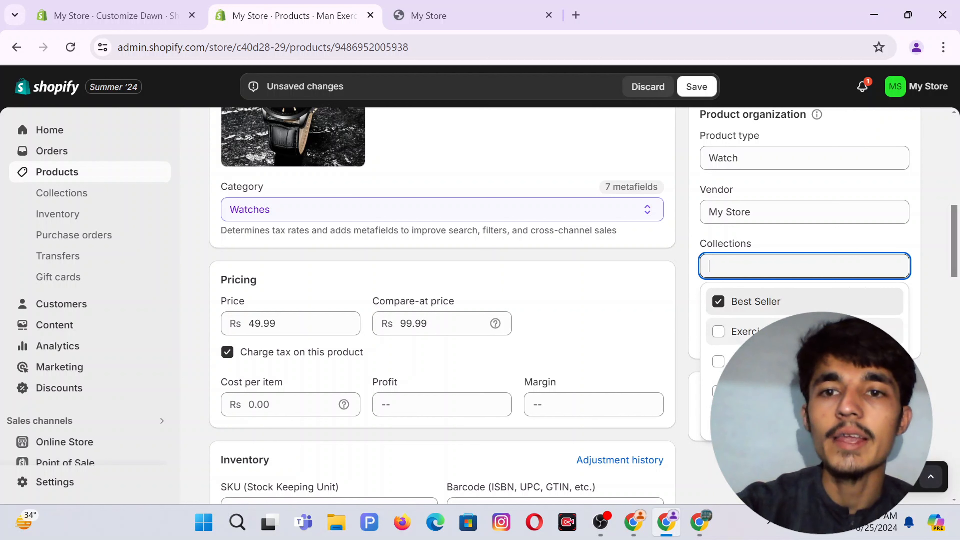
{"action": "left_click", "coordinate": [790, 332]}
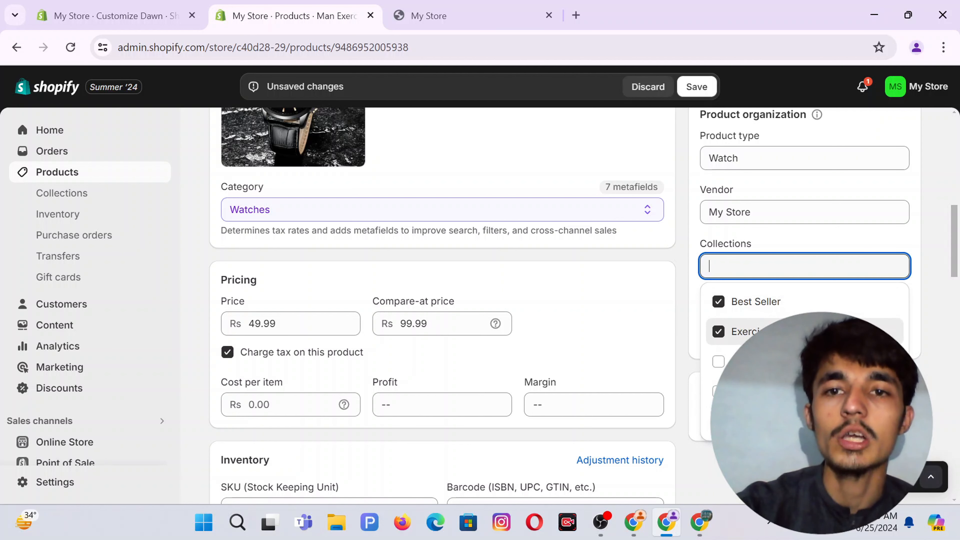
{"action": "left_click", "coordinate": [679, 295]}
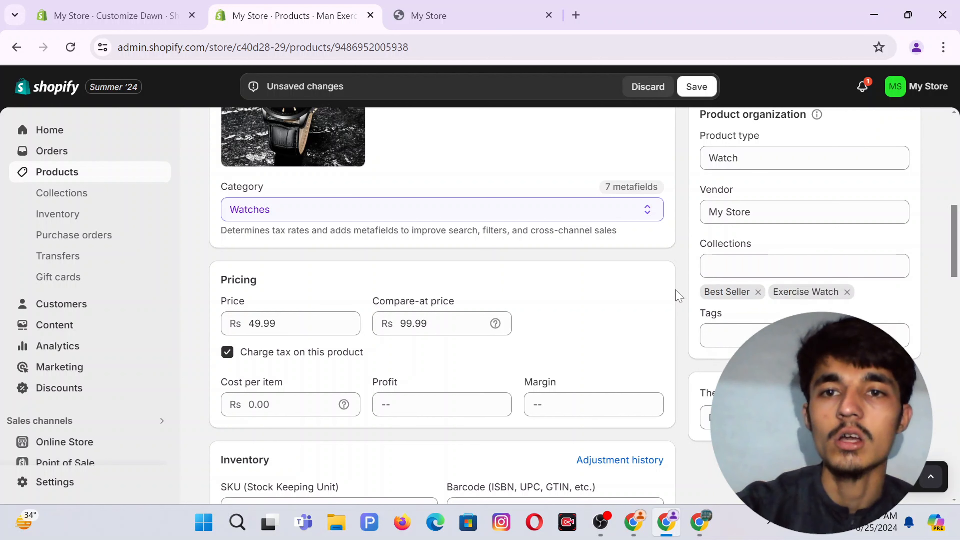
{"action": "left_click", "coordinate": [847, 293]}
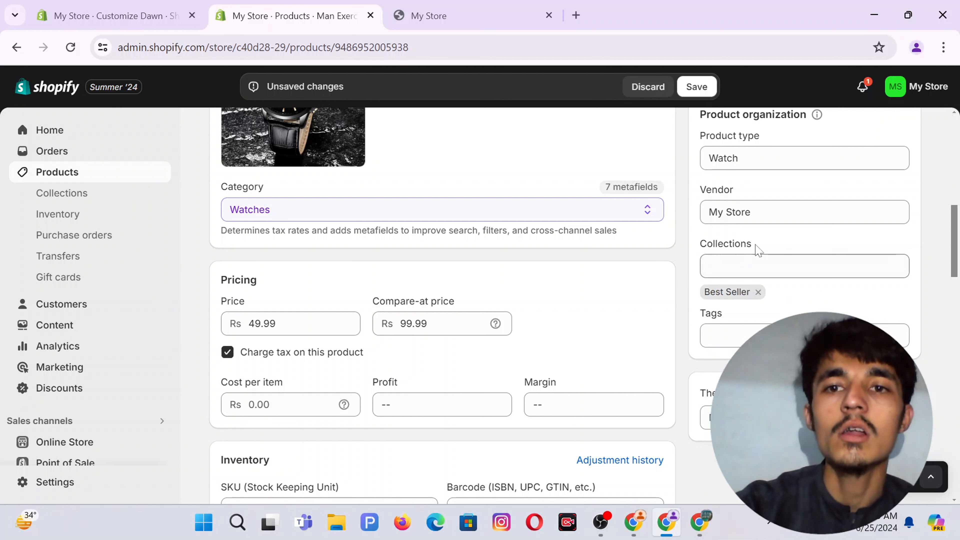
{"action": "scroll", "coordinate": [811, 291], "scroll_direction": "down", "scroll_amount": 1}
{"action": "scroll", "coordinate": [815, 295], "scroll_direction": "down", "scroll_amount": 3}
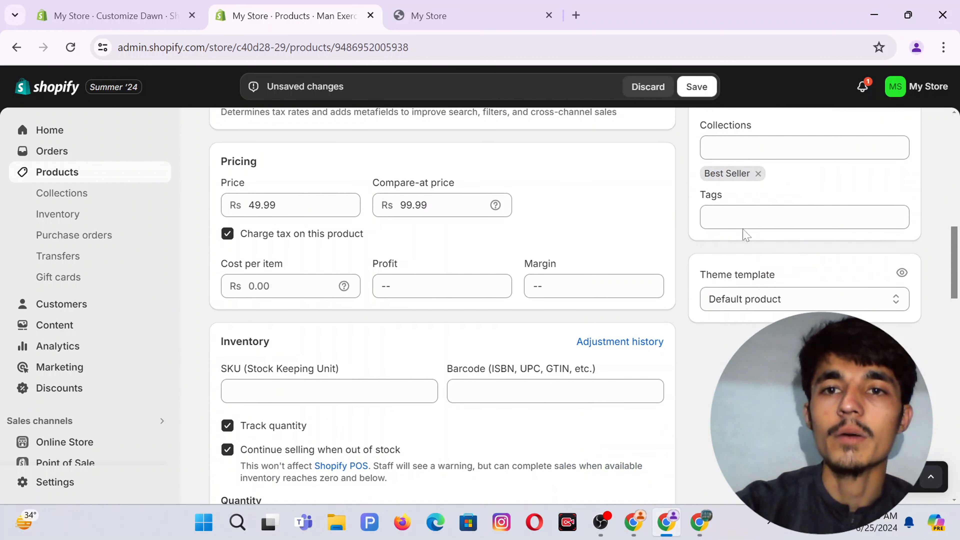
{"action": "left_click", "coordinate": [746, 218]}
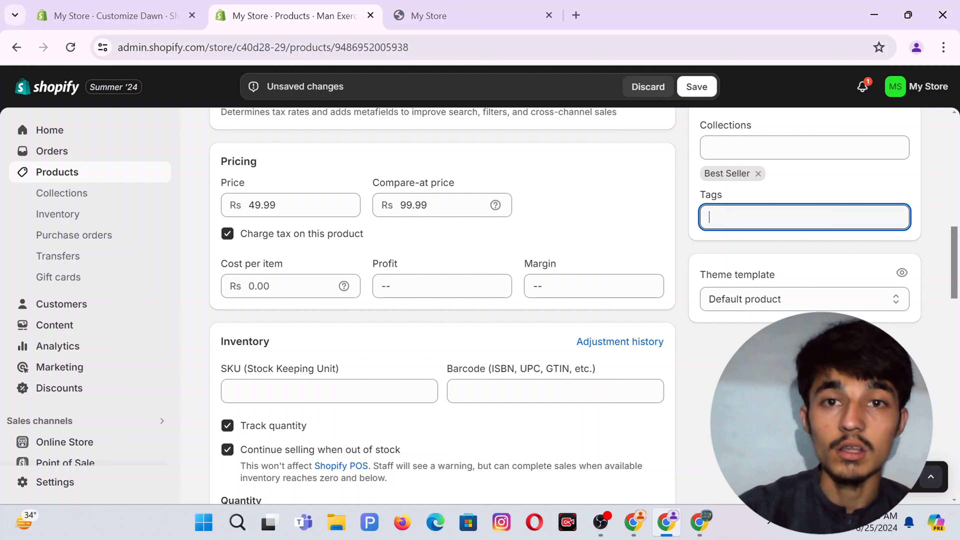
{"action": "type", "text": "Watch"}
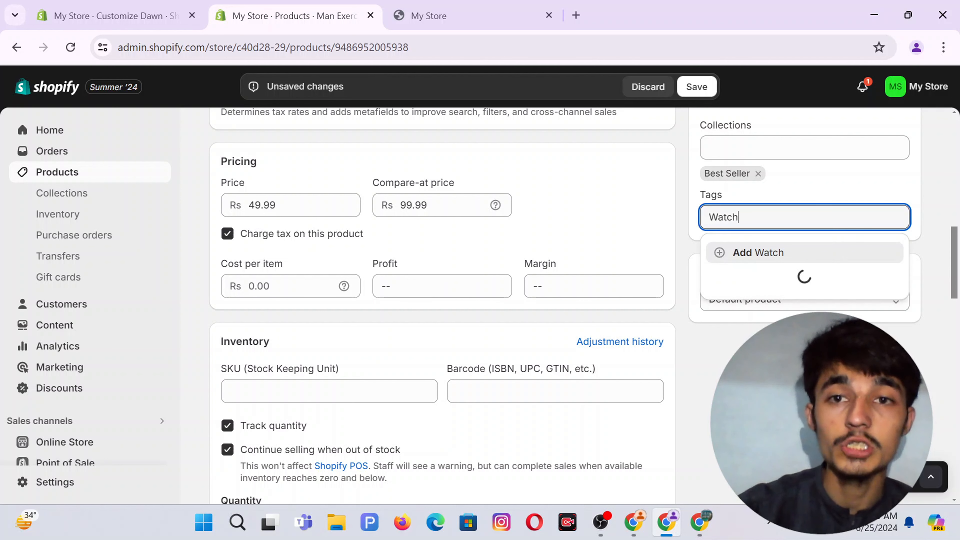
{"action": "key", "text": "Return"}
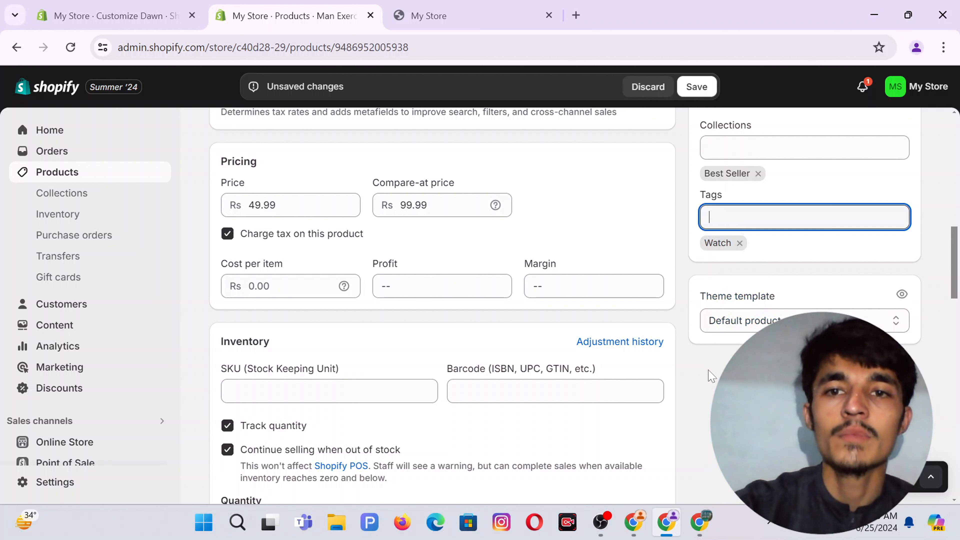
{"action": "scroll", "coordinate": [596, 298], "scroll_direction": "down", "scroll_amount": 15}
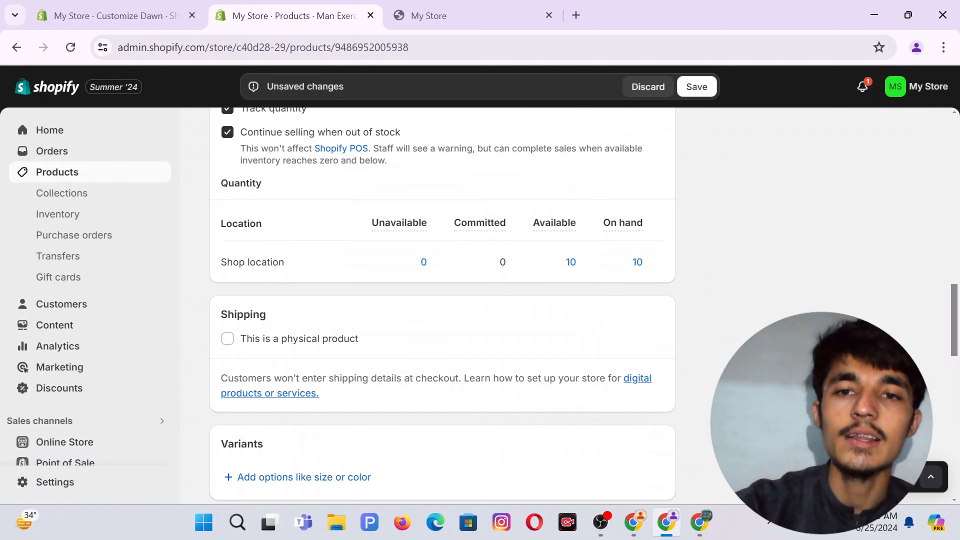
{"action": "scroll", "coordinate": [741, 336], "scroll_direction": "down", "scroll_amount": 5}
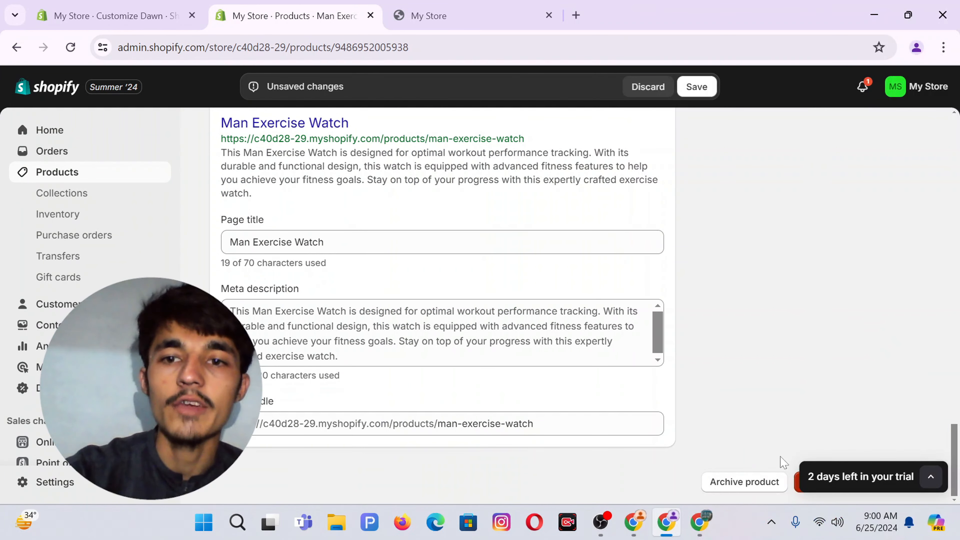
Save the pending edits to the Man Exercise Watch product.
{"action": "scroll", "coordinate": [606, 382], "scroll_direction": "up", "scroll_amount": 20}
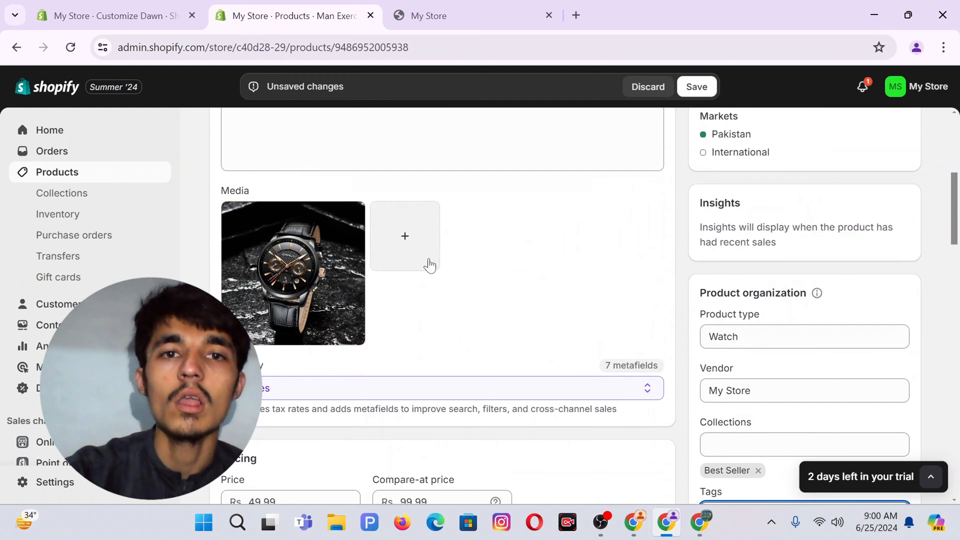
{"action": "scroll", "coordinate": [429, 260], "scroll_direction": "up", "scroll_amount": 3}
{"action": "left_click", "coordinate": [431, 303]}
{"action": "scroll", "coordinate": [782, 384], "scroll_direction": "down", "scroll_amount": 5}
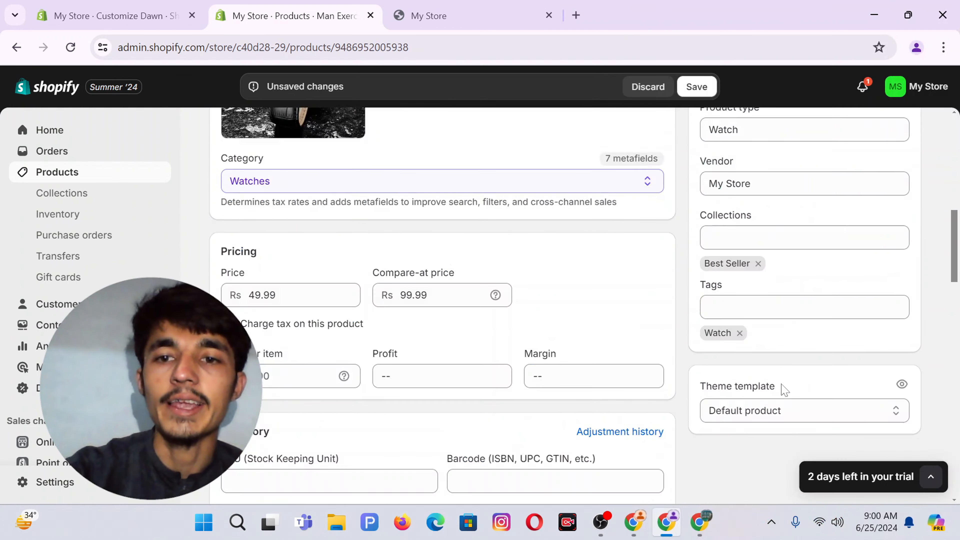
{"action": "scroll", "coordinate": [783, 390], "scroll_direction": "down", "scroll_amount": 10}
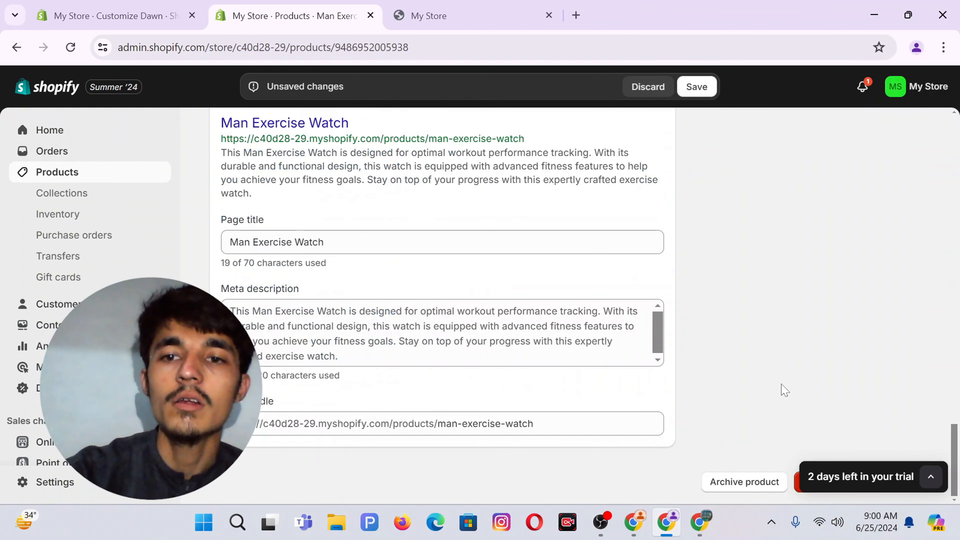
{"action": "left_click", "coordinate": [932, 478]}
{"action": "left_click", "coordinate": [934, 408]}
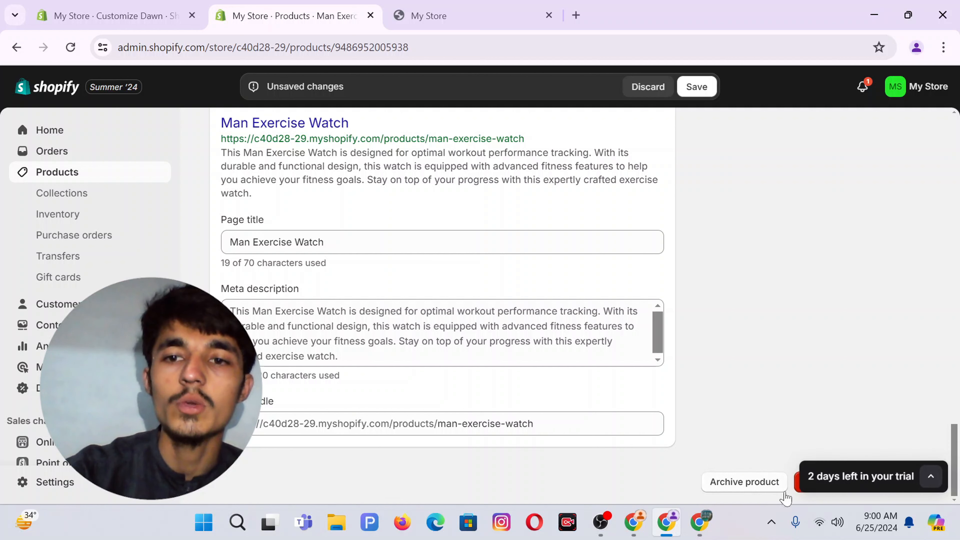
{"action": "left_click", "coordinate": [698, 87]}
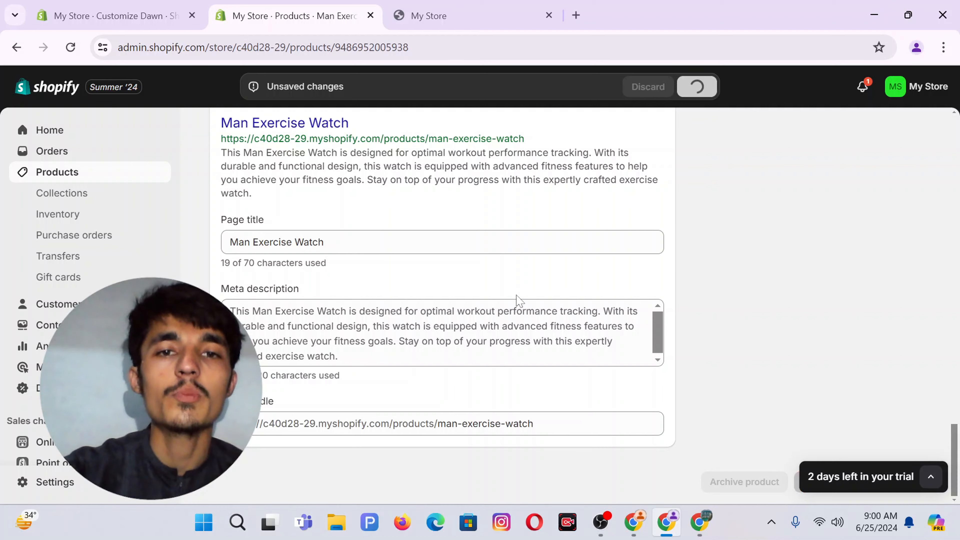
Return to the Customize Dawn theme editor on the home page.
{"action": "scroll", "coordinate": [516, 303], "scroll_direction": "up", "scroll_amount": 10}
{"action": "scroll", "coordinate": [519, 301], "scroll_direction": "up", "scroll_amount": 10}
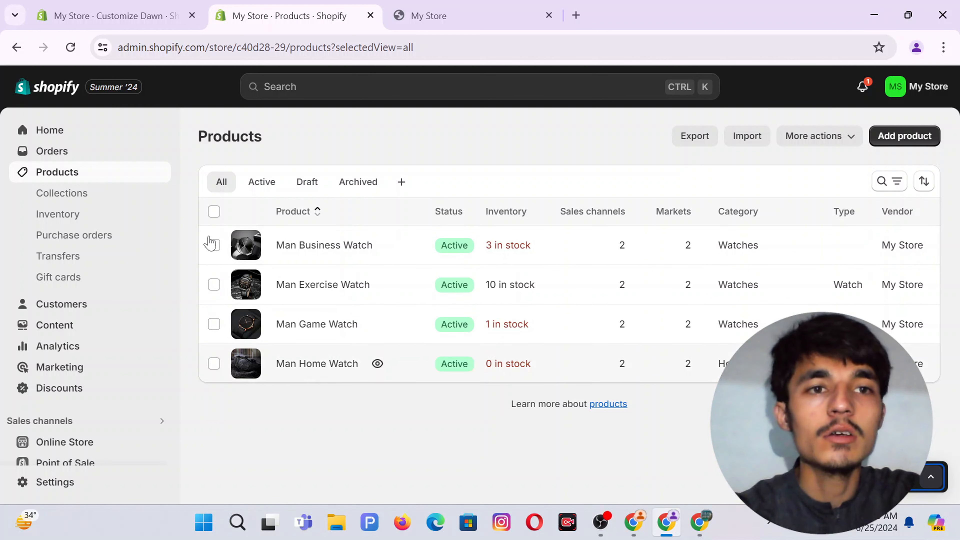
{"action": "left_click", "coordinate": [104, 5]}
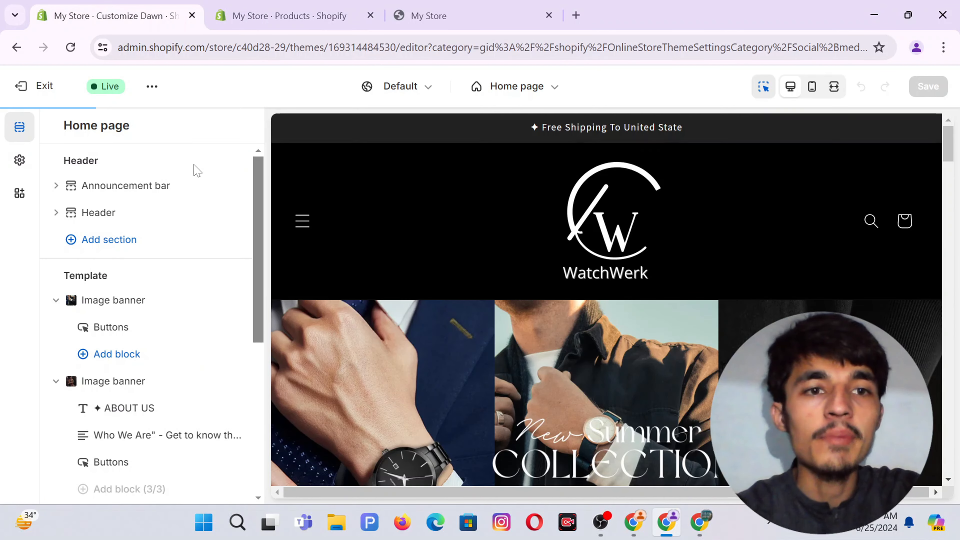
Insert a Collage section right after the Collection list on the home page.
{"action": "scroll", "coordinate": [163, 311], "scroll_direction": "down", "scroll_amount": 6}
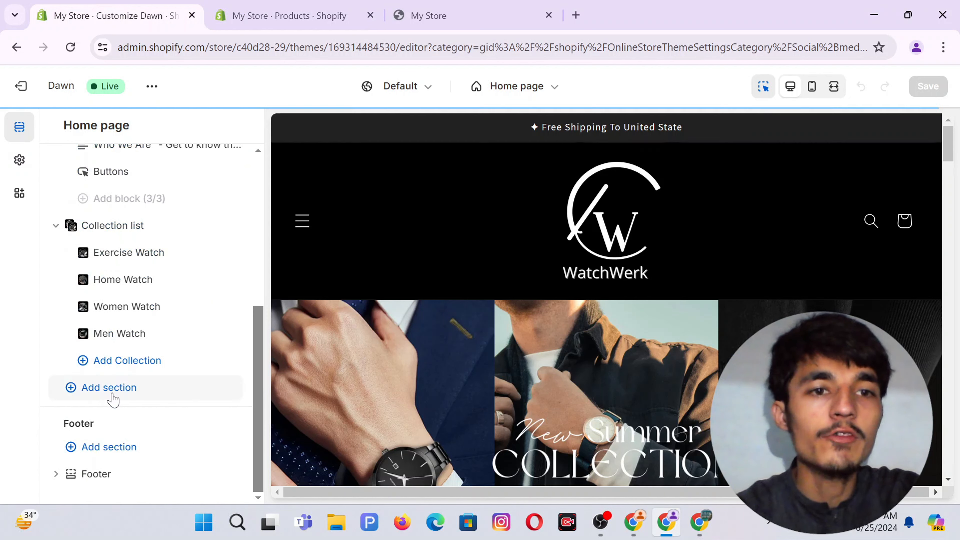
{"action": "left_click", "coordinate": [113, 396]}
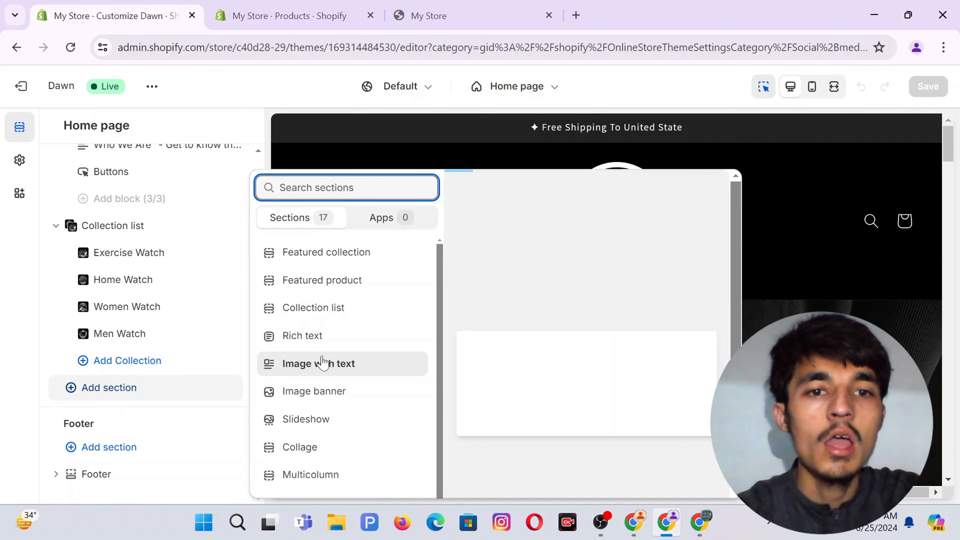
{"action": "scroll", "coordinate": [321, 360], "scroll_direction": "down", "scroll_amount": 2}
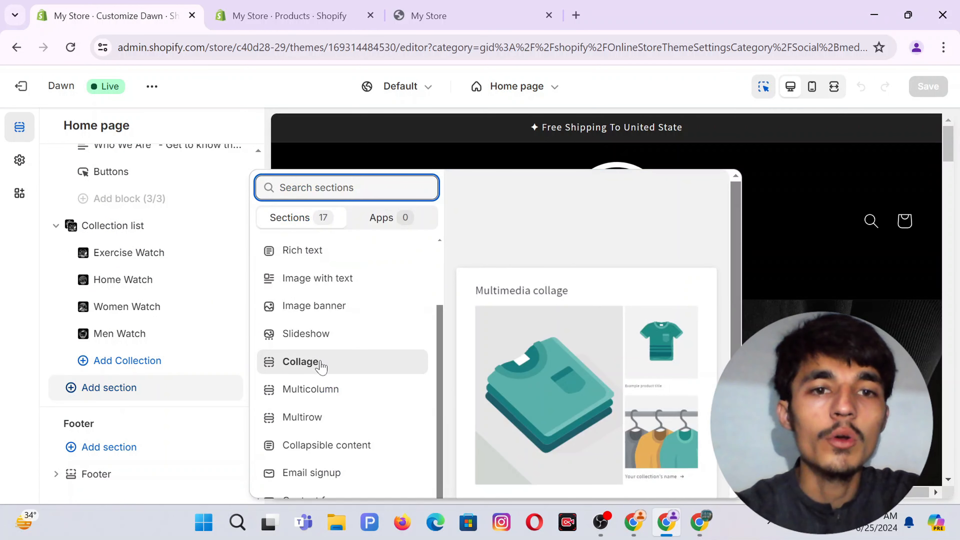
{"action": "left_click", "coordinate": [322, 364]}
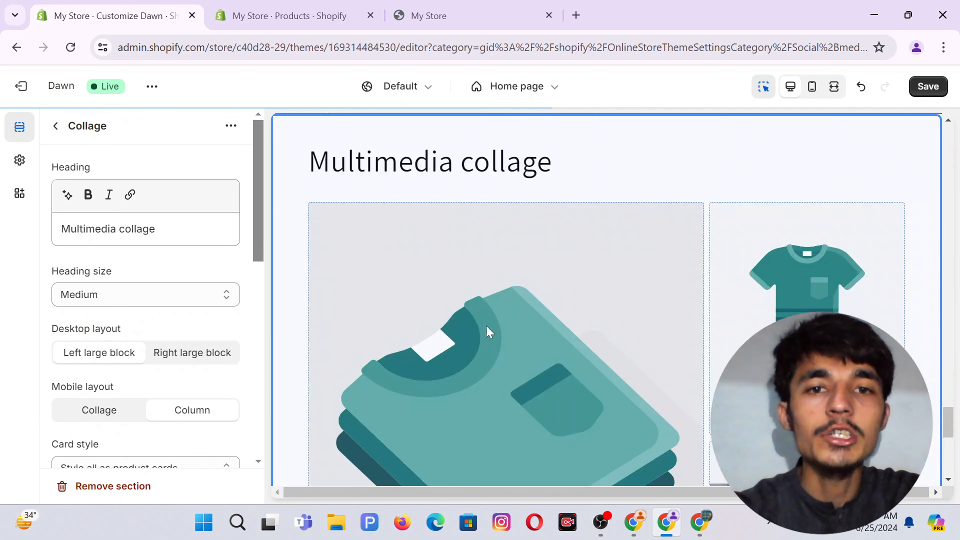
Delete the 'Multimedia collage' heading and keep the large block on the left.
{"action": "scroll", "coordinate": [486, 330], "scroll_direction": "down", "scroll_amount": 3}
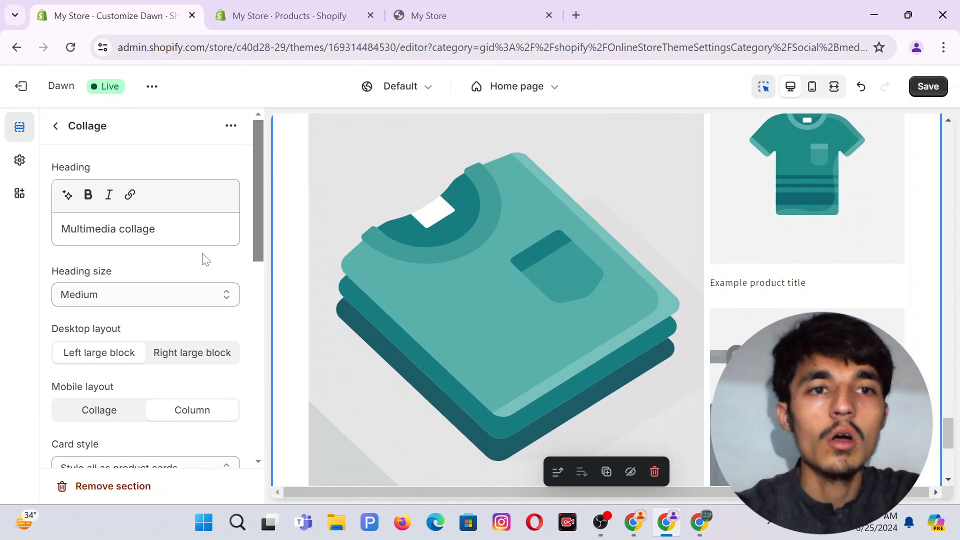
{"action": "triple_click", "coordinate": [137, 229]}
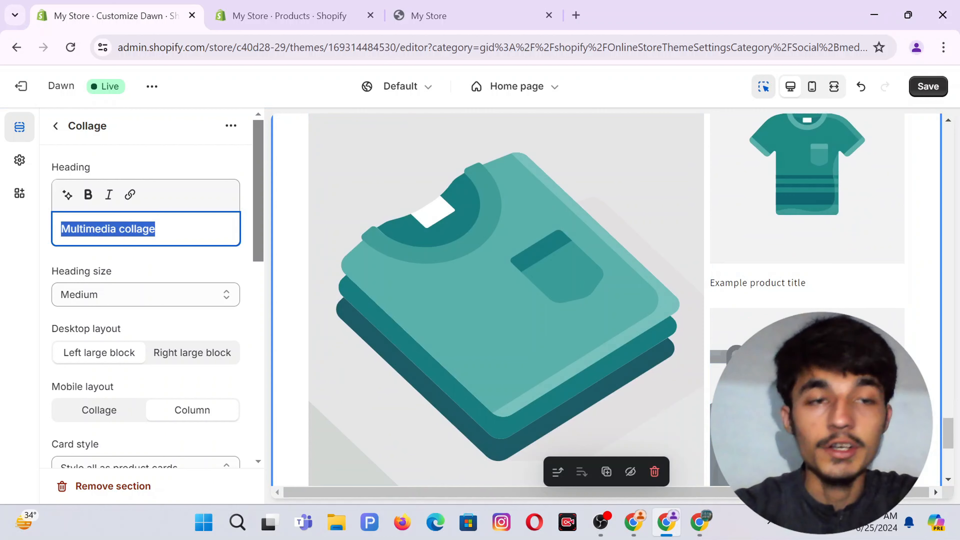
{"action": "key", "text": "BackSpace"}
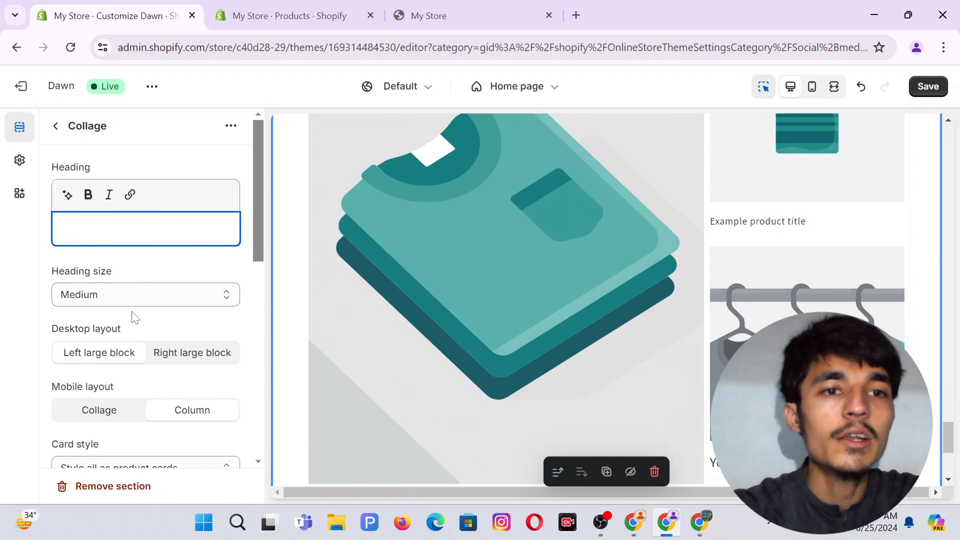
{"action": "scroll", "coordinate": [134, 317], "scroll_direction": "down", "scroll_amount": 2}
{"action": "scroll", "coordinate": [99, 308], "scroll_direction": "down", "scroll_amount": 1}
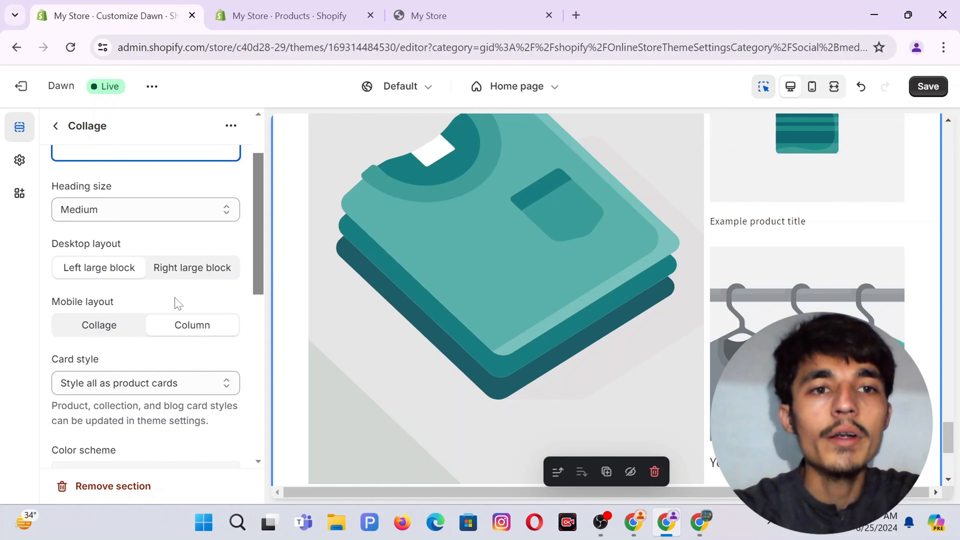
{"action": "left_click", "coordinate": [170, 269]}
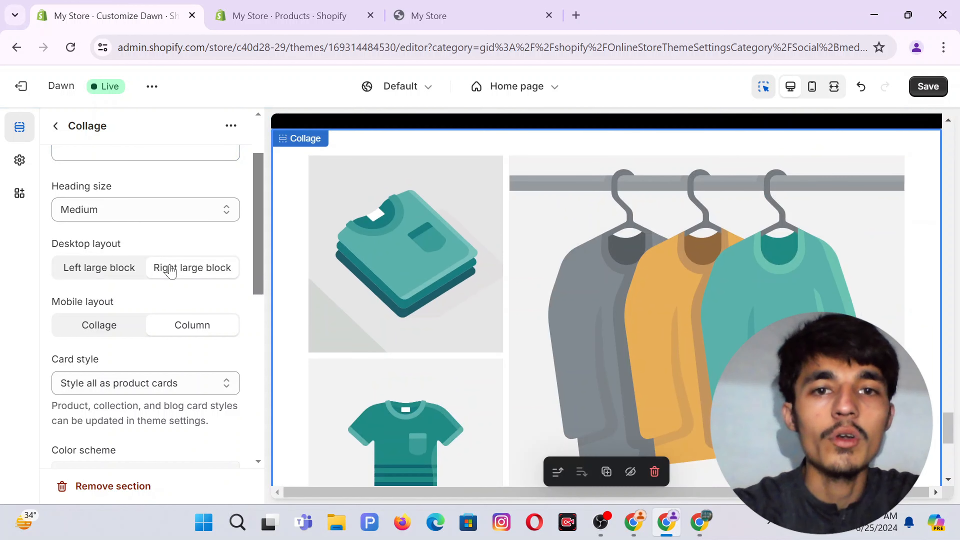
{"action": "left_click", "coordinate": [72, 270]}
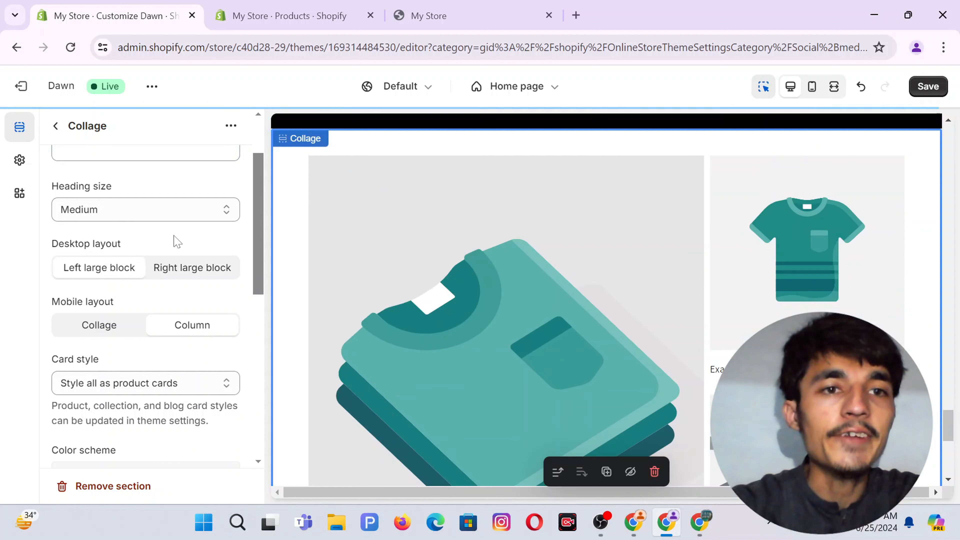
Switch the Collage section's colour scheme to Scheme 7.
{"action": "scroll", "coordinate": [149, 302], "scroll_direction": "down", "scroll_amount": 2}
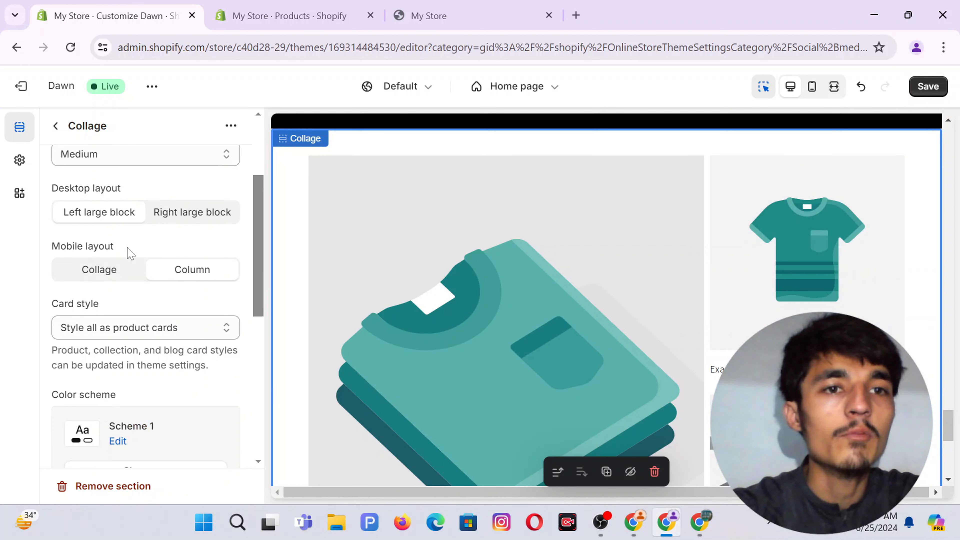
{"action": "scroll", "coordinate": [191, 253], "scroll_direction": "down", "scroll_amount": 2}
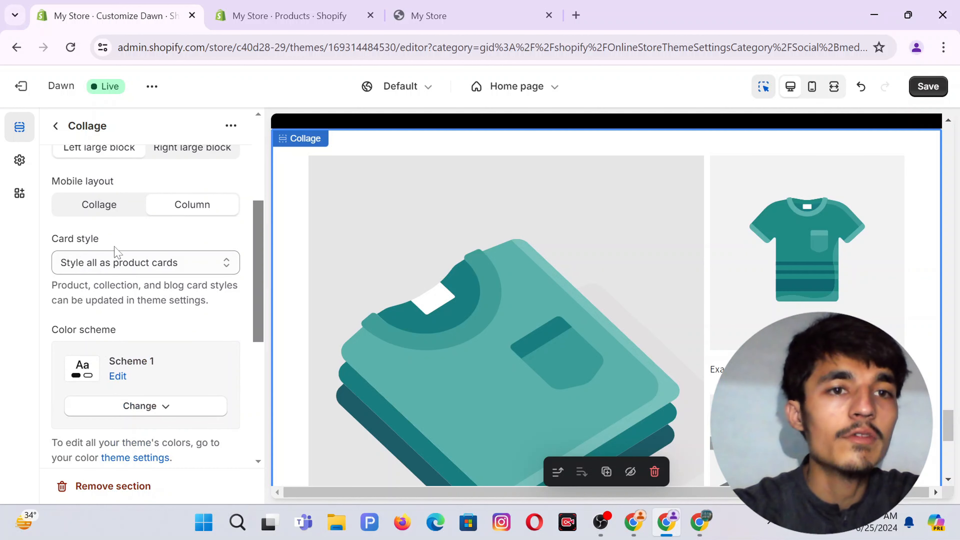
{"action": "scroll", "coordinate": [141, 276], "scroll_direction": "down", "scroll_amount": 2}
{"action": "scroll", "coordinate": [227, 316], "scroll_direction": "down", "scroll_amount": 2}
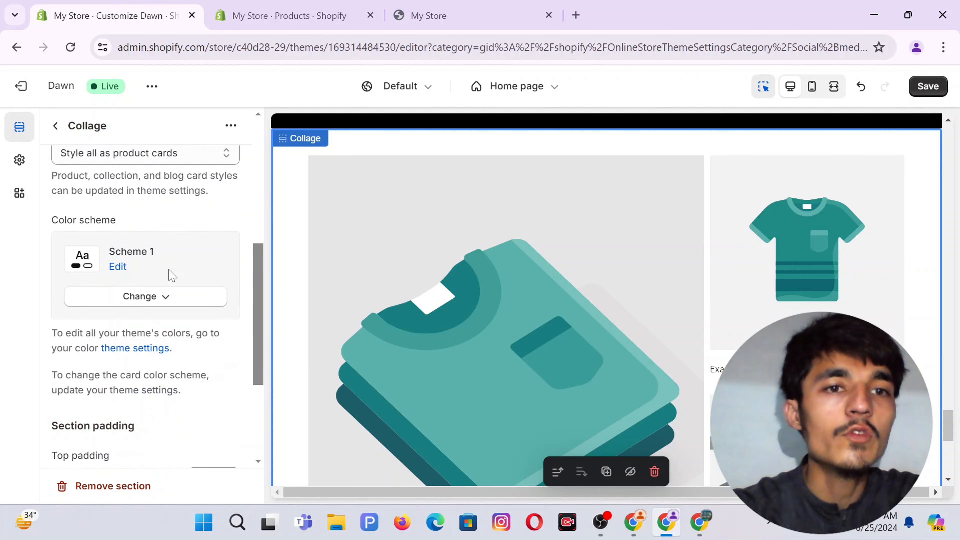
{"action": "left_click", "coordinate": [165, 301]}
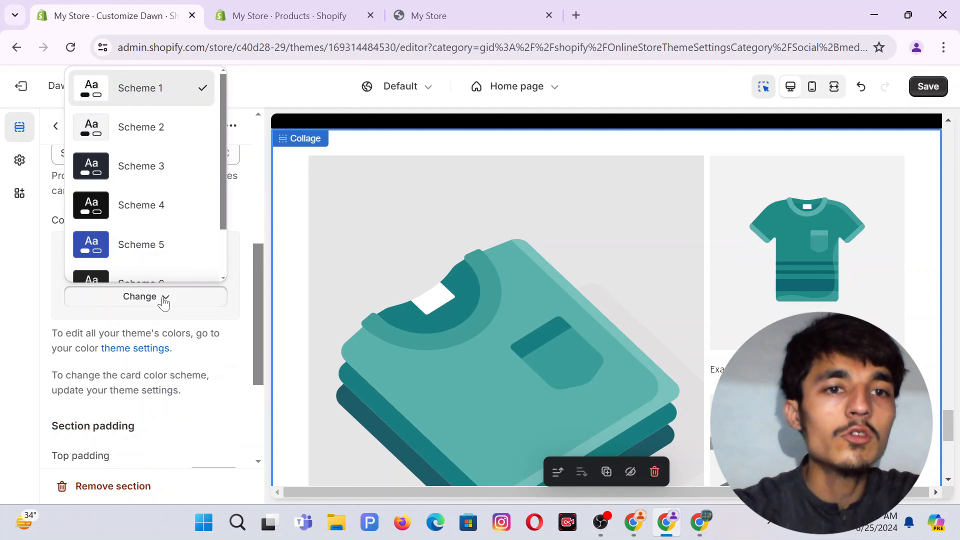
{"action": "scroll", "coordinate": [133, 242], "scroll_direction": "down", "scroll_amount": 2}
{"action": "left_click", "coordinate": [150, 270]}
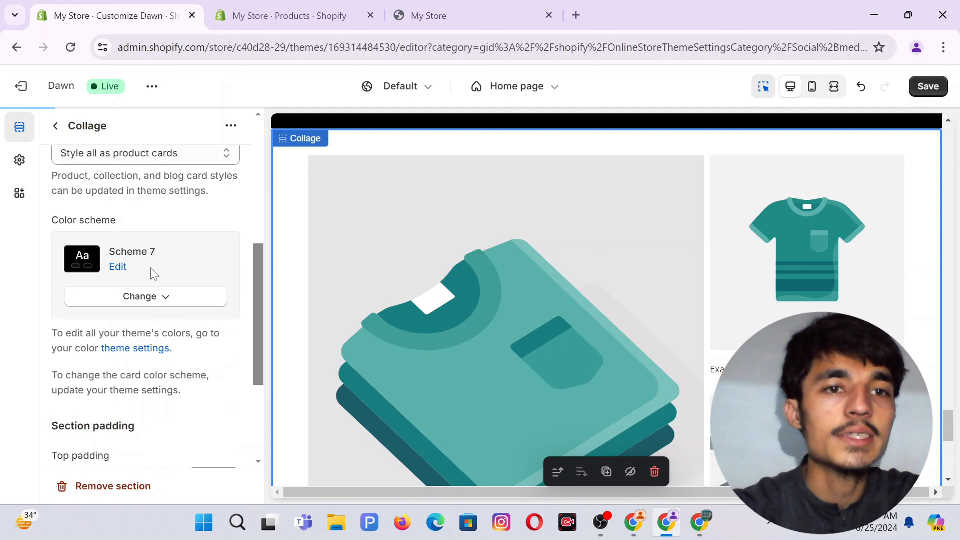
Set the Collage section's top padding to 4 px.
{"action": "scroll", "coordinate": [144, 362], "scroll_direction": "down", "scroll_amount": 2}
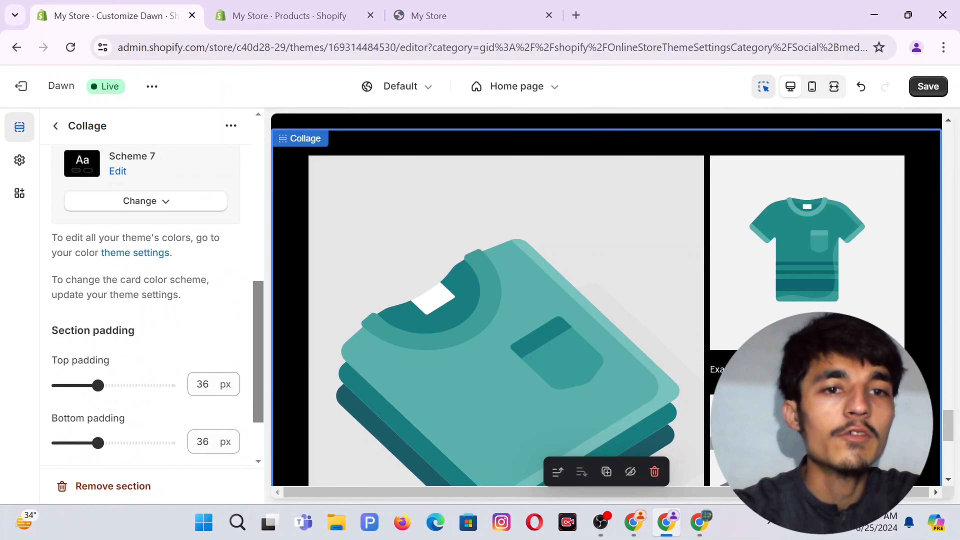
{"action": "scroll", "coordinate": [145, 303], "scroll_direction": "down", "scroll_amount": 2}
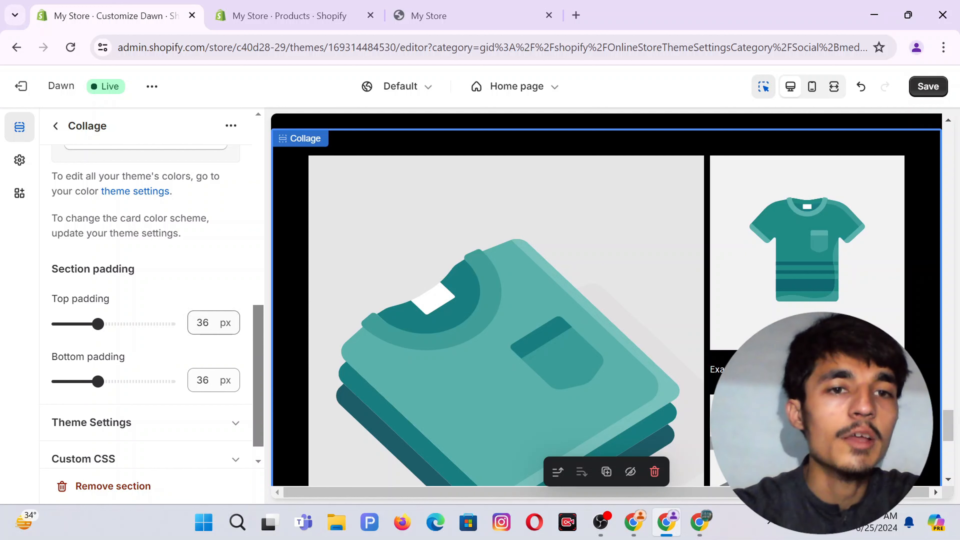
{"action": "left_click", "coordinate": [203, 322]}
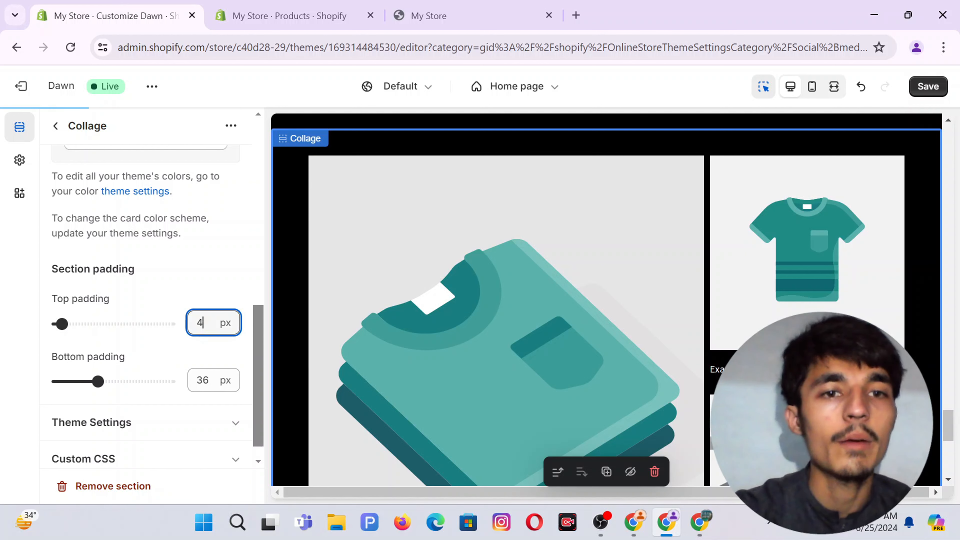
{"action": "type", "text": "4"}
{"action": "key", "text": "Tab"}
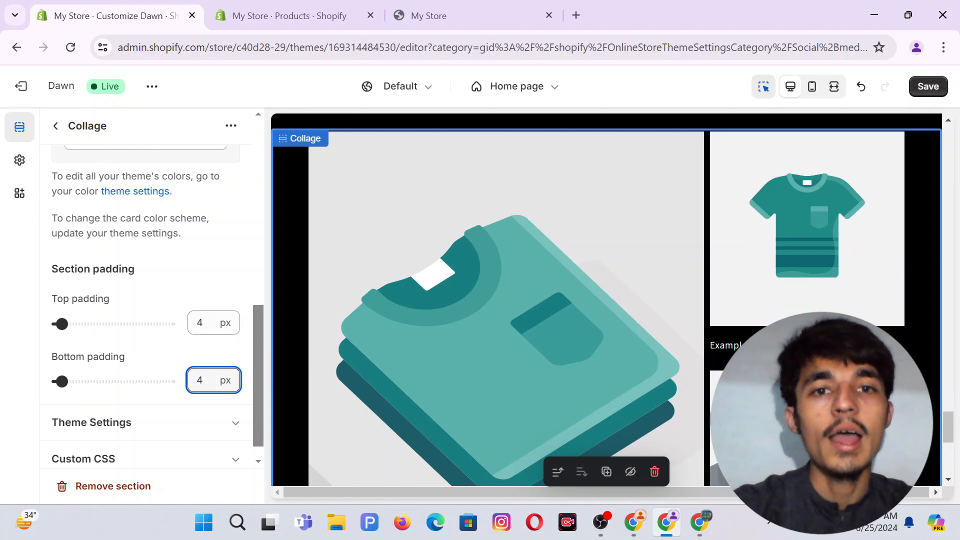
Upload the man's black-and-white portrait and set it as the large collage image.
{"action": "left_click", "coordinate": [437, 323]}
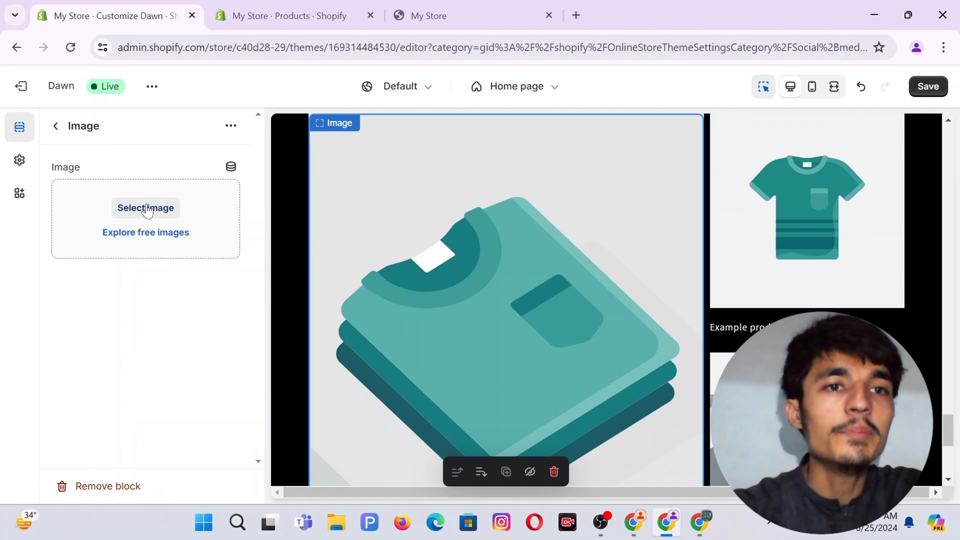
{"action": "left_click", "coordinate": [148, 209]}
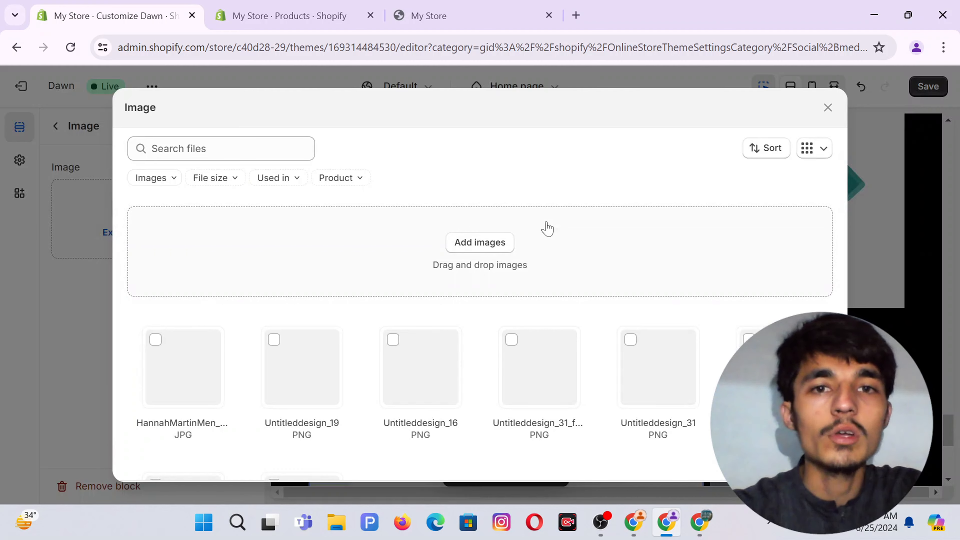
{"action": "left_click", "coordinate": [486, 243]}
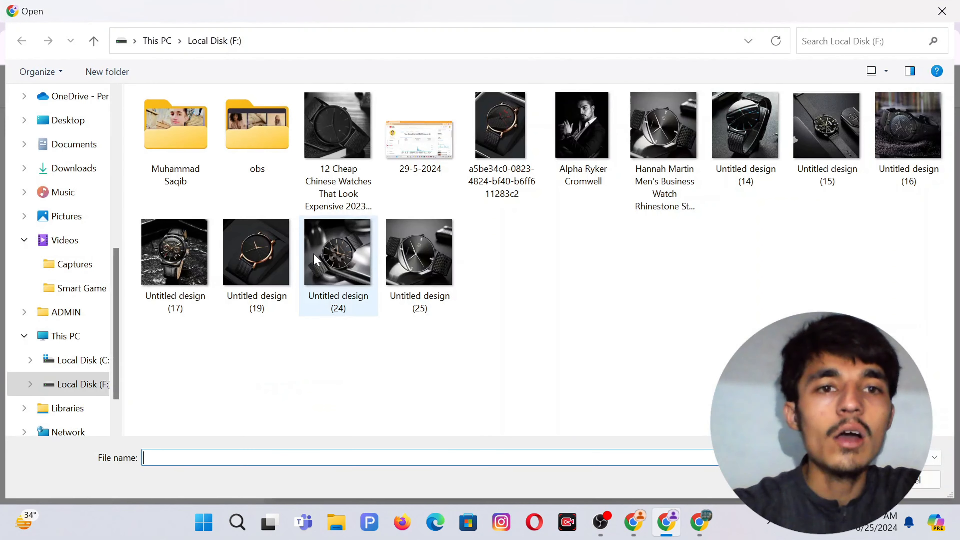
{"action": "double_click", "coordinate": [567, 124]}
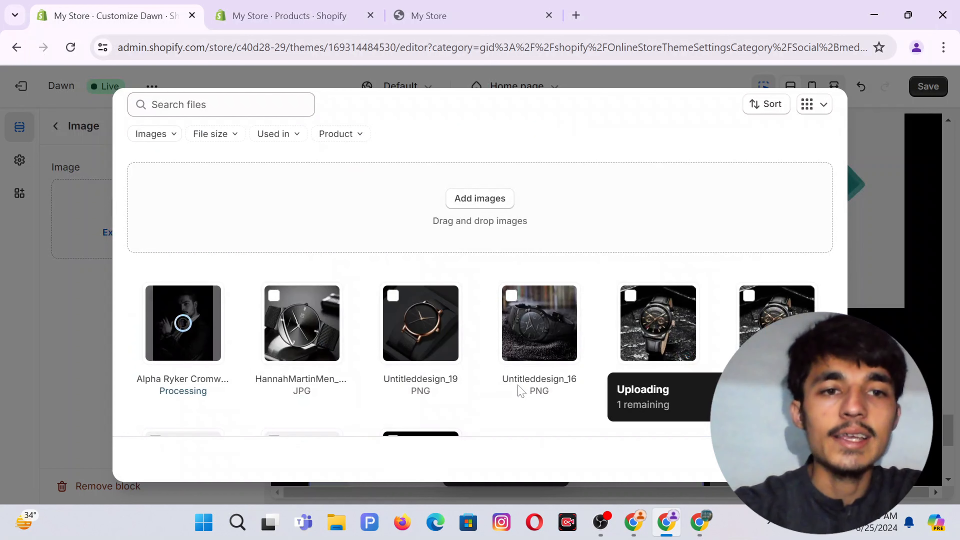
{"action": "scroll", "coordinate": [778, 363], "scroll_direction": "down", "scroll_amount": 3}
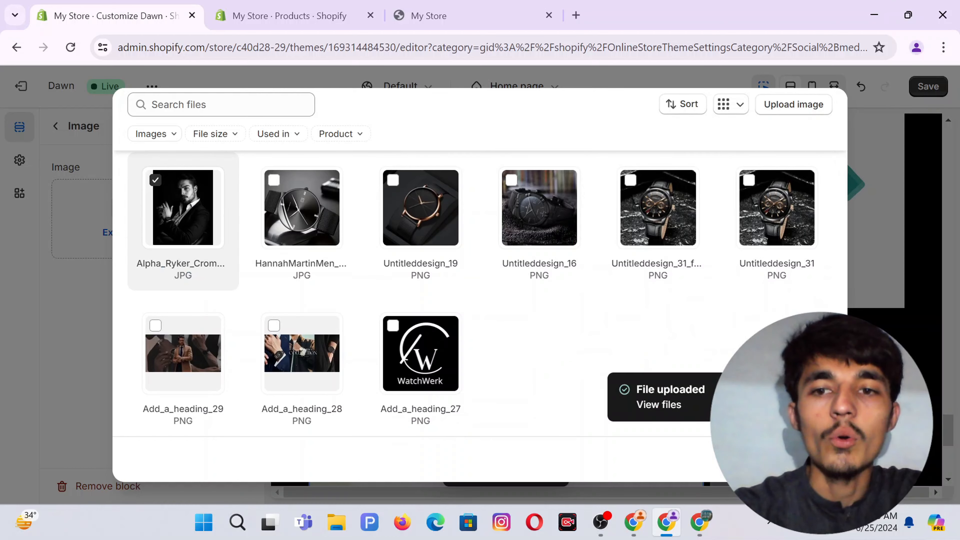
{"action": "left_click", "coordinate": [816, 459]}
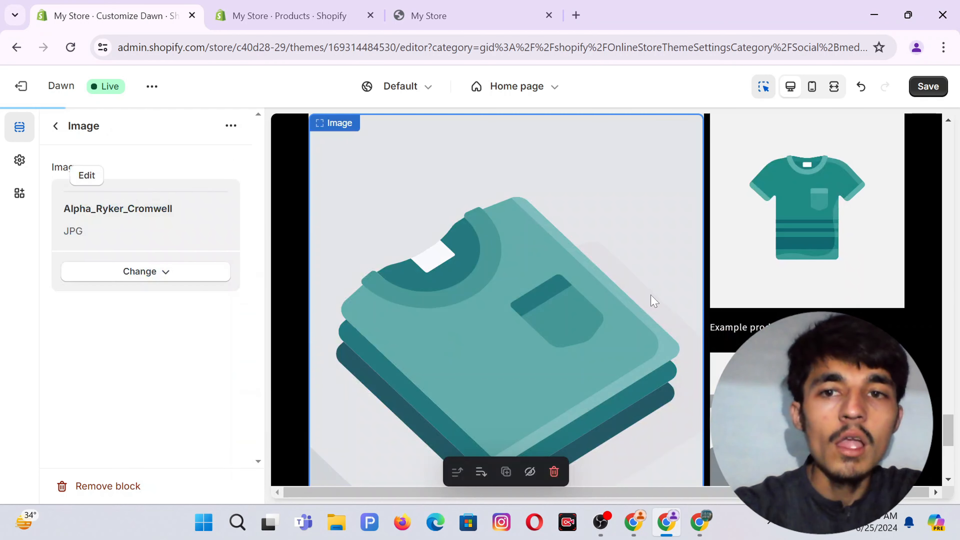
Pick Man Exercise Watch for the collage's product card.
{"action": "left_click", "coordinate": [789, 258]}
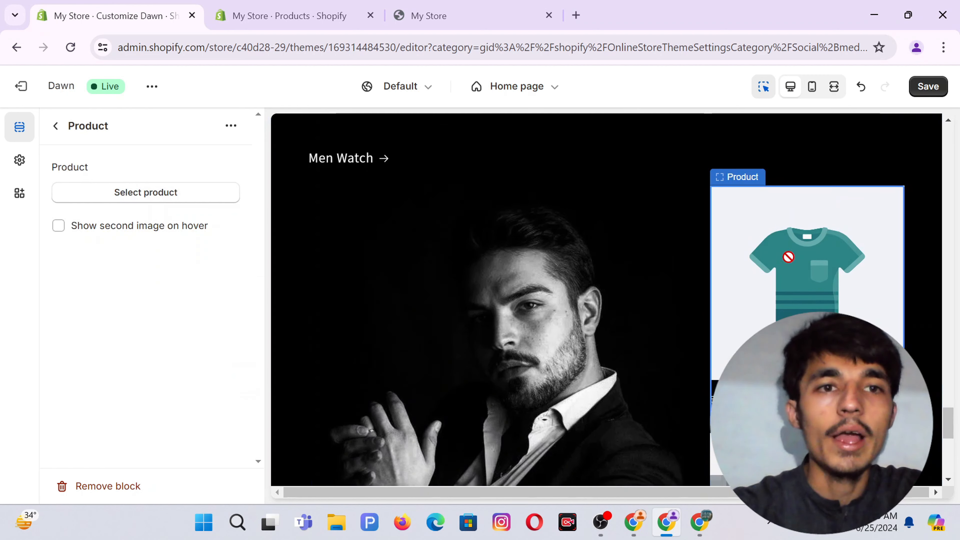
{"action": "left_click", "coordinate": [112, 193]}
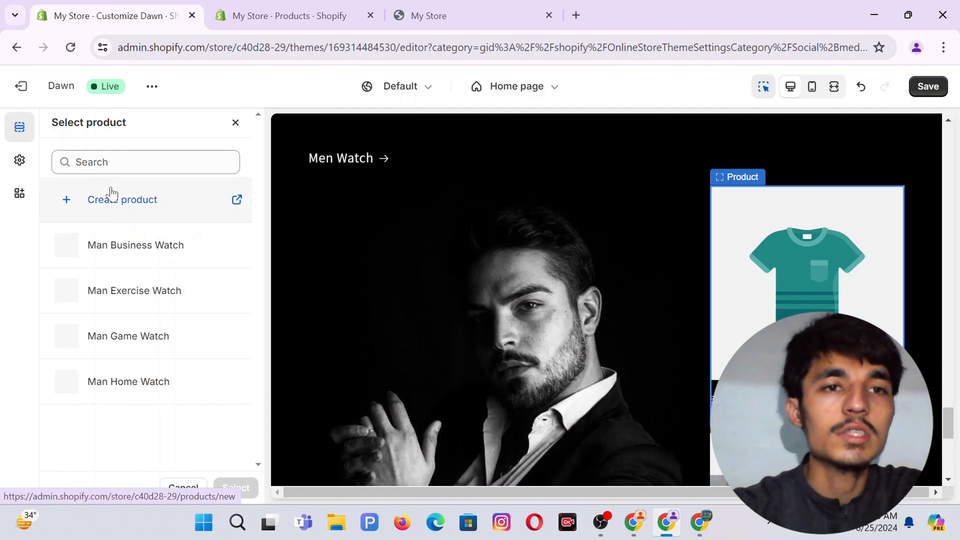
{"action": "left_click", "coordinate": [139, 298]}
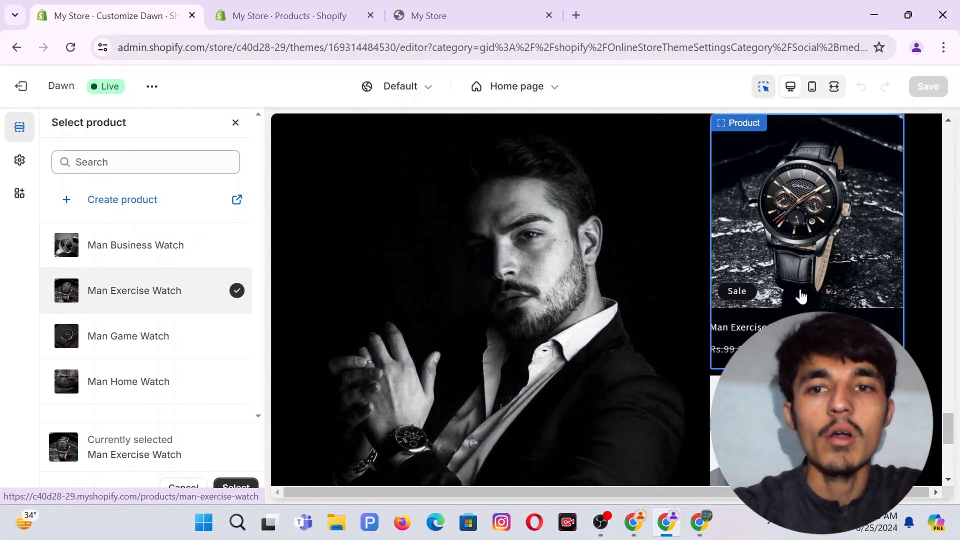
Set the collage's collection card to the Best Seller collection.
{"action": "scroll", "coordinate": [800, 294], "scroll_direction": "down", "scroll_amount": 3}
{"action": "scroll", "coordinate": [491, 299], "scroll_direction": "down", "scroll_amount": 3}
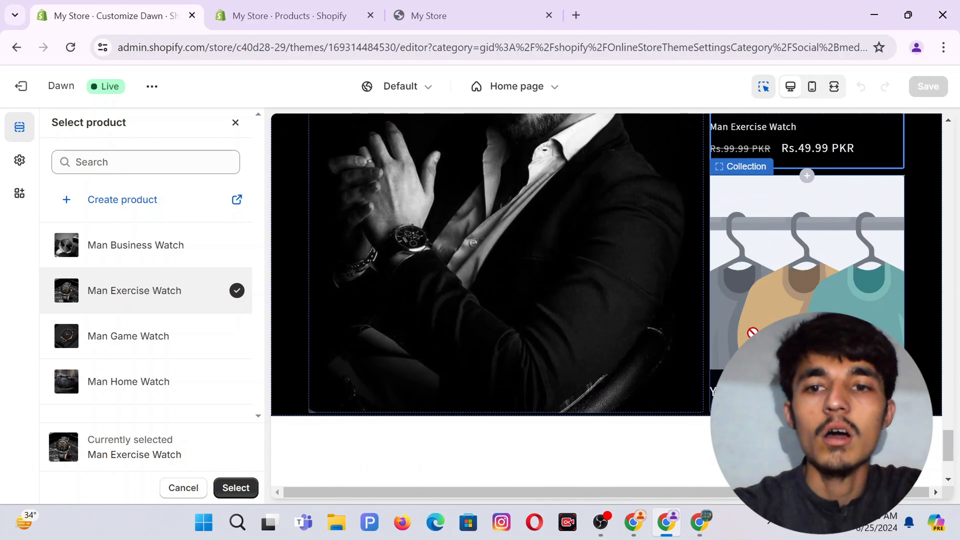
{"action": "scroll", "coordinate": [808, 280], "scroll_direction": "down", "scroll_amount": 2}
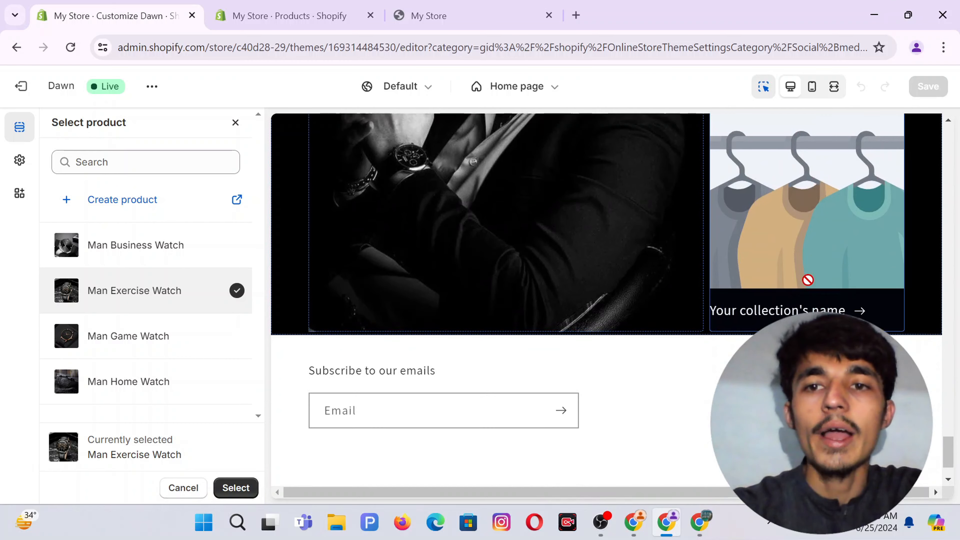
{"action": "left_click", "coordinate": [787, 229]}
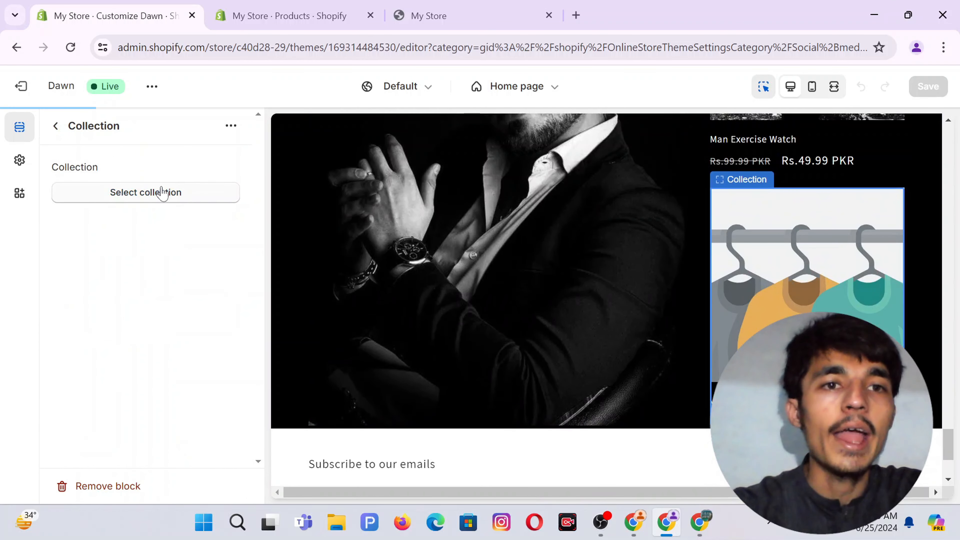
{"action": "left_click", "coordinate": [163, 193]}
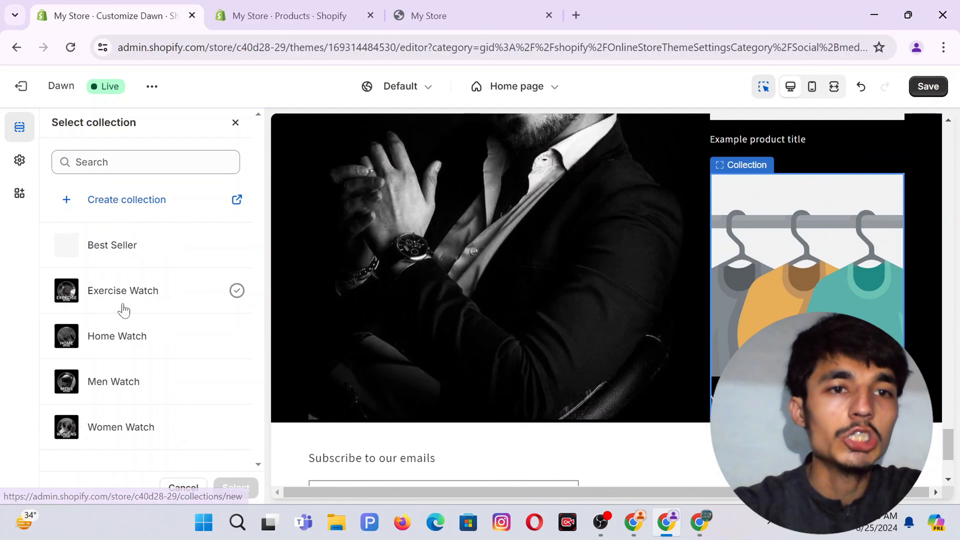
{"action": "left_click", "coordinate": [114, 253]}
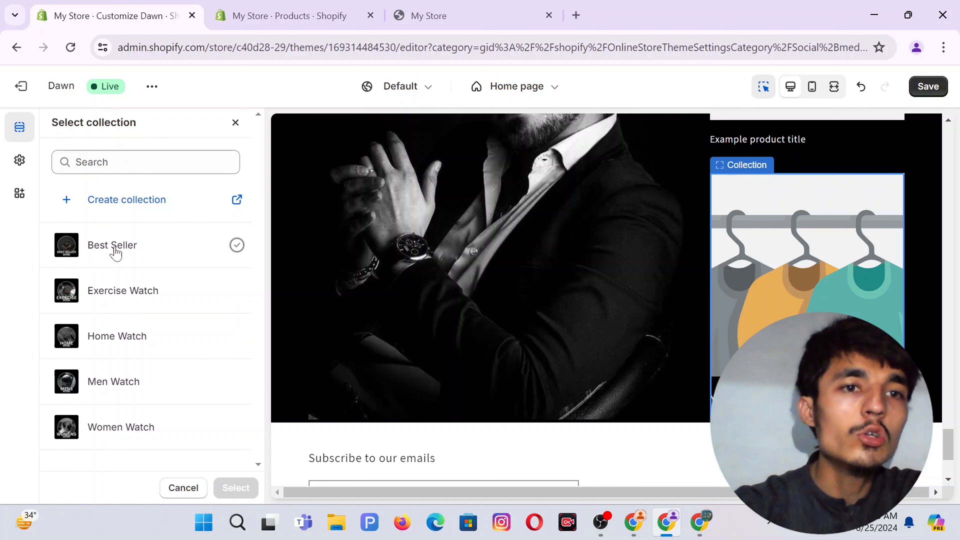
{"action": "left_click", "coordinate": [115, 252]}
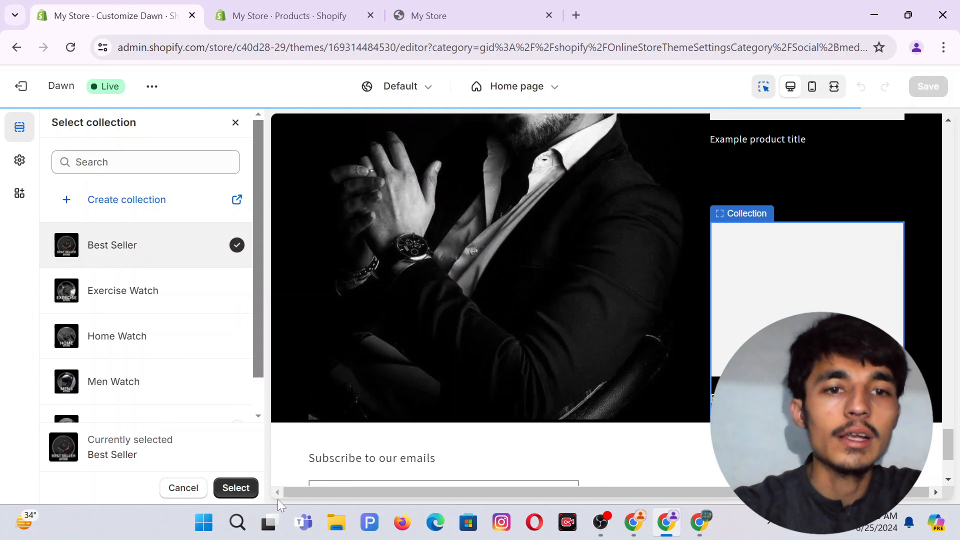
{"action": "left_click", "coordinate": [235, 488]}
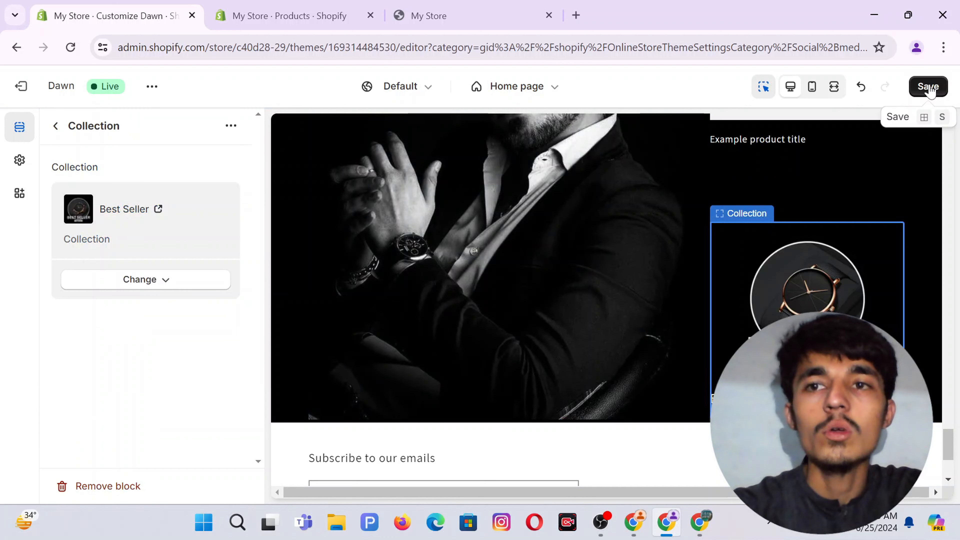
Save the theme changes and view the live store in a new tab.
{"action": "left_click", "coordinate": [931, 88]}
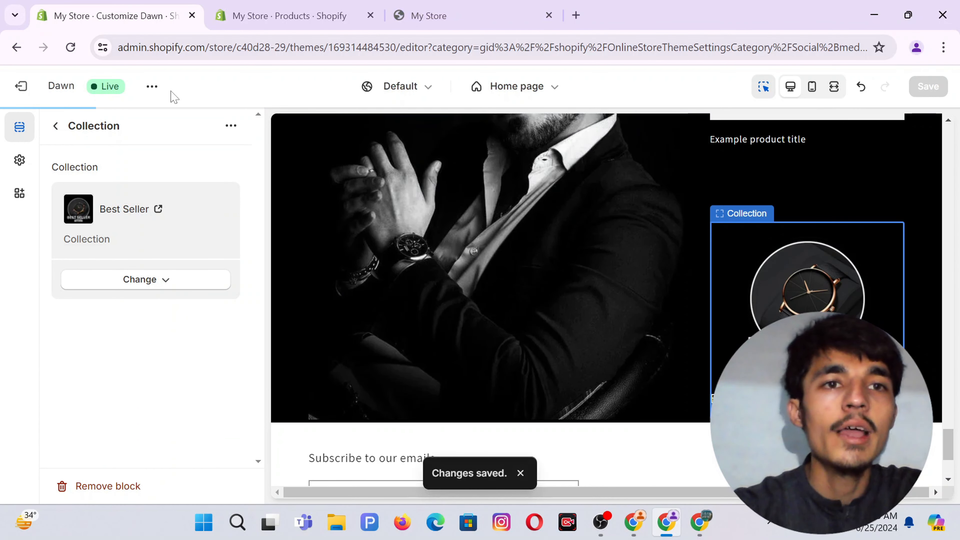
{"action": "left_click", "coordinate": [152, 87]}
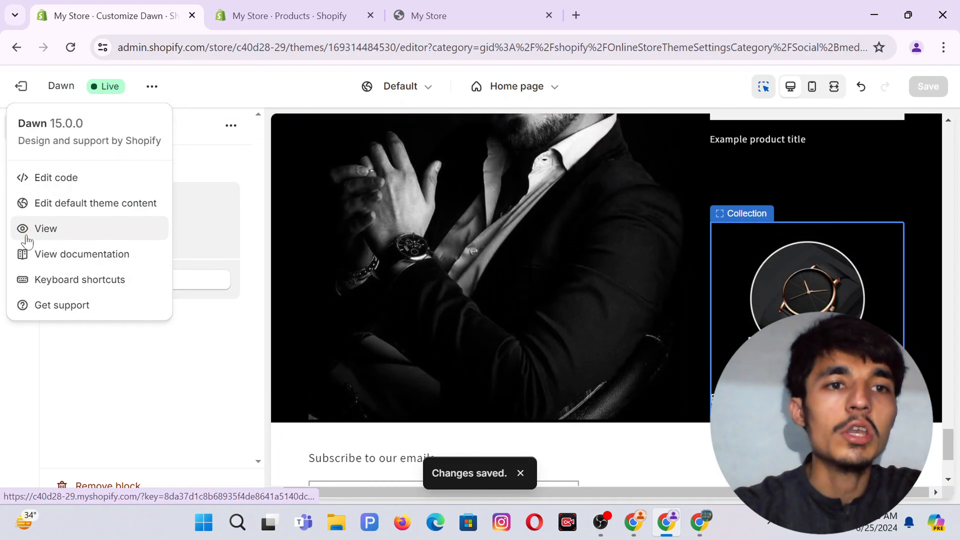
{"action": "left_click", "coordinate": [27, 240]}
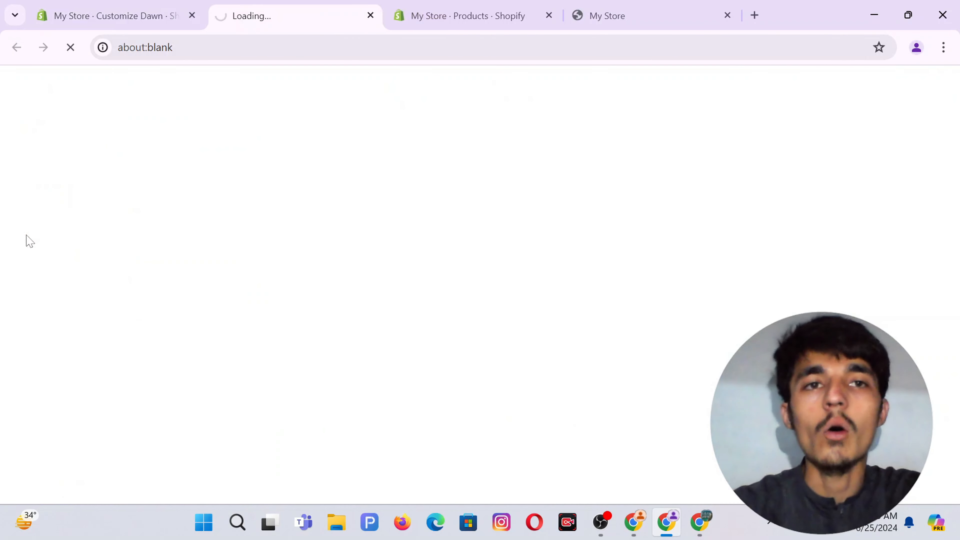
Scroll the storefront to check the collage with the black-and-white portrait.
{"action": "scroll", "coordinate": [555, 171], "scroll_direction": "down", "scroll_amount": 5}
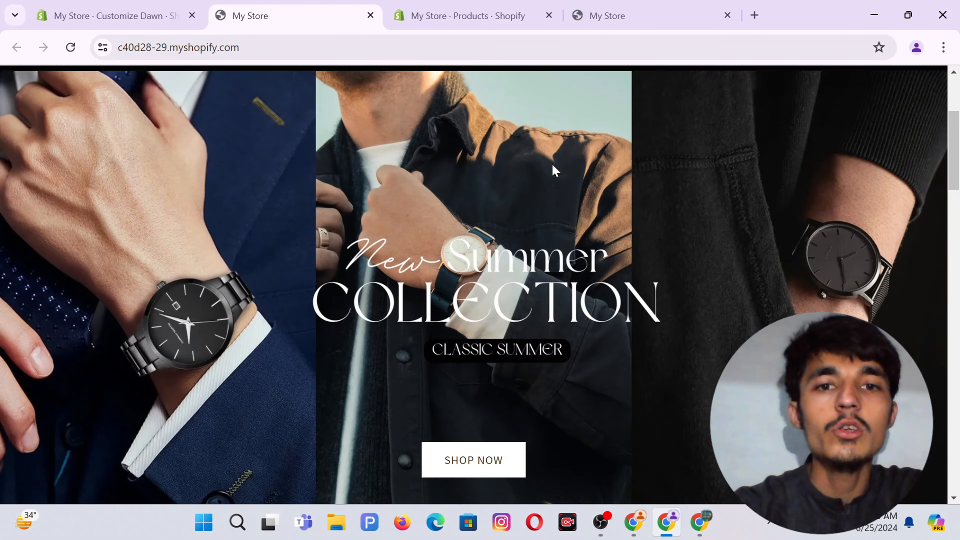
{"action": "scroll", "coordinate": [553, 165], "scroll_direction": "down", "scroll_amount": 15}
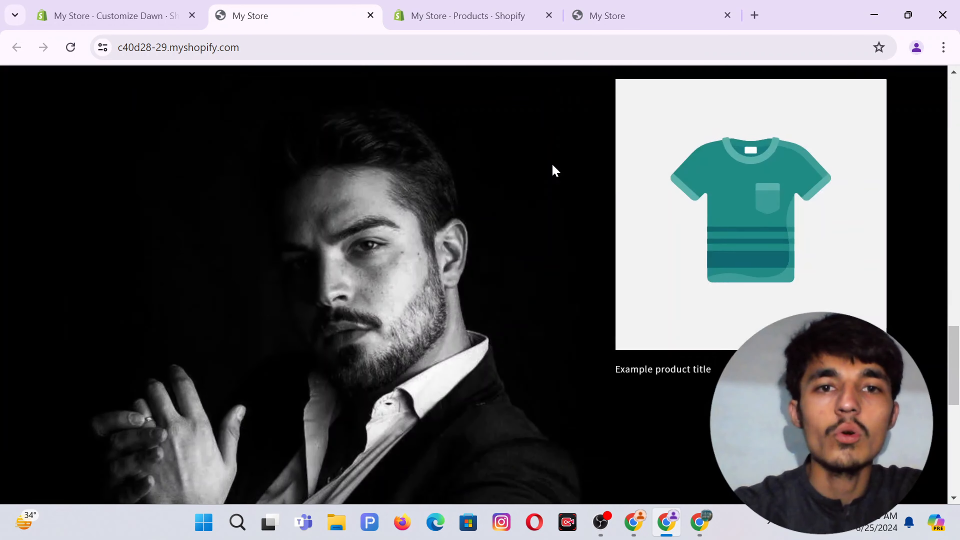
{"action": "scroll", "coordinate": [553, 167], "scroll_direction": "up", "scroll_amount": 10}
{"action": "scroll", "coordinate": [552, 164], "scroll_direction": "down", "scroll_amount": 7}
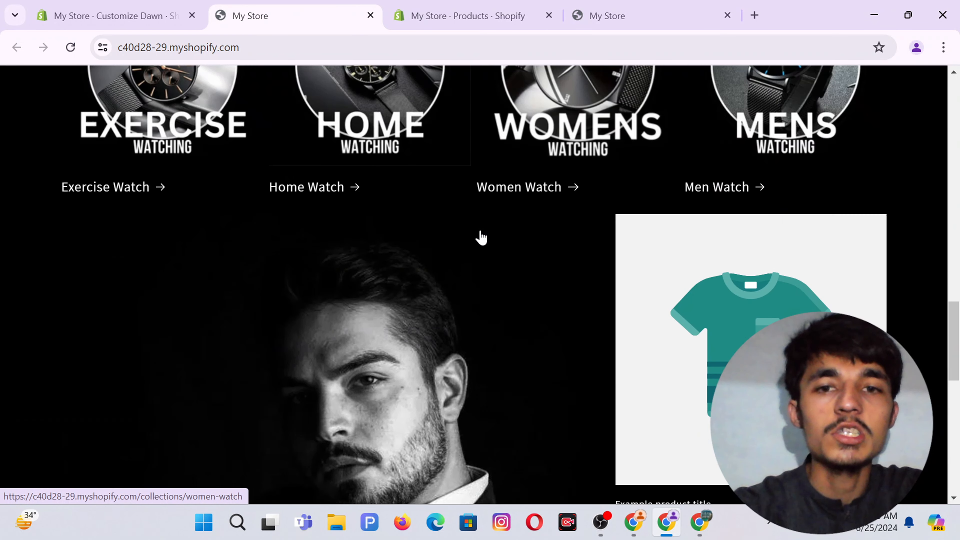
{"action": "scroll", "coordinate": [481, 237], "scroll_direction": "down", "scroll_amount": 6}
{"action": "scroll", "coordinate": [483, 236], "scroll_direction": "up", "scroll_amount": 2}
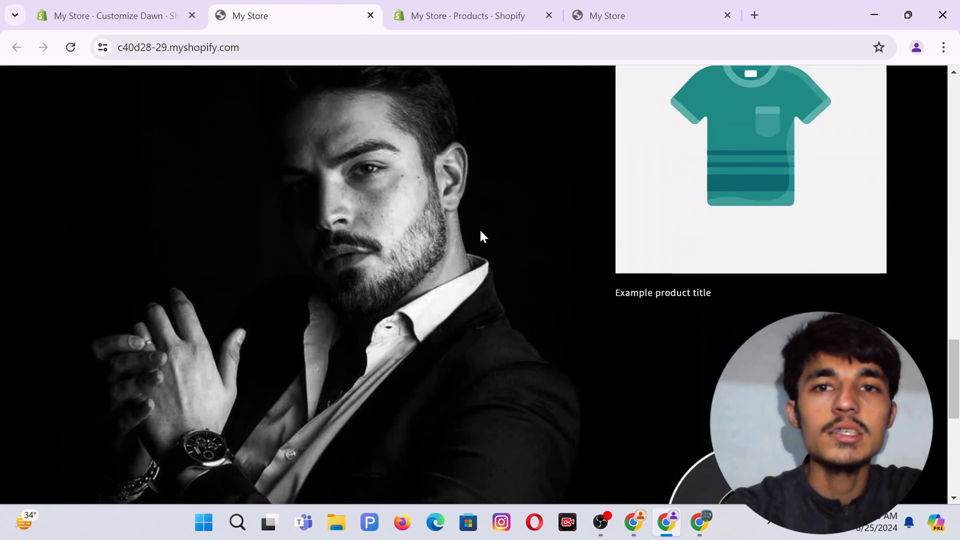
{"action": "scroll", "coordinate": [388, 225], "scroll_direction": "down", "scroll_amount": 3}
{"action": "scroll", "coordinate": [388, 225], "scroll_direction": "up", "scroll_amount": 4}
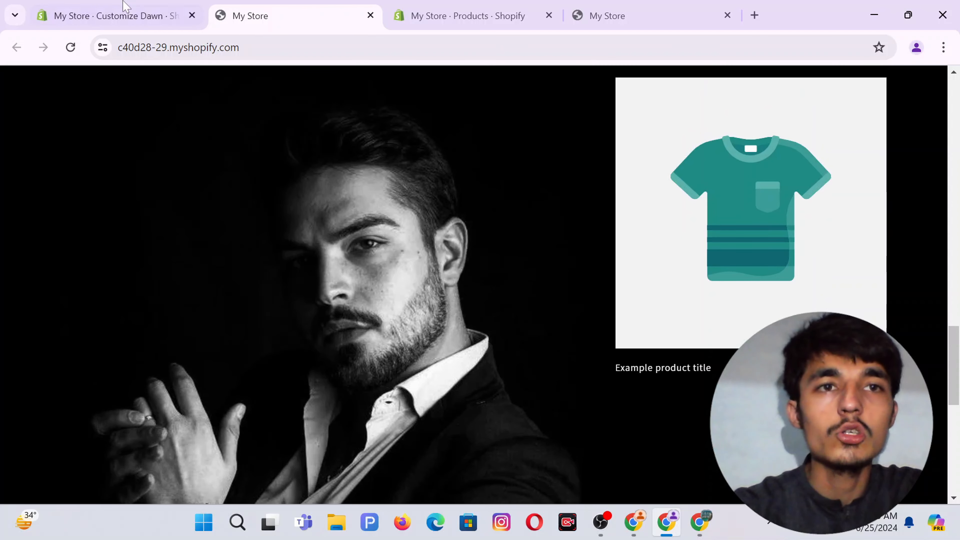
Assign Man Exercise Watch to the collage product card, save, and return to the storefront.
{"action": "left_click", "coordinate": [123, 9]}
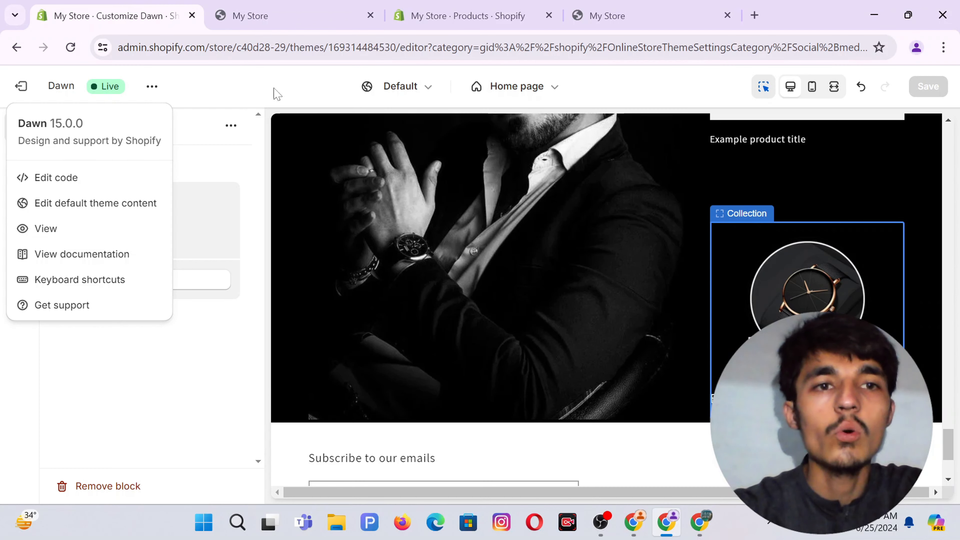
{"action": "left_click", "coordinate": [116, 434]}
{"action": "scroll", "coordinate": [664, 279], "scroll_direction": "up", "scroll_amount": 3}
{"action": "left_click", "coordinate": [802, 235]}
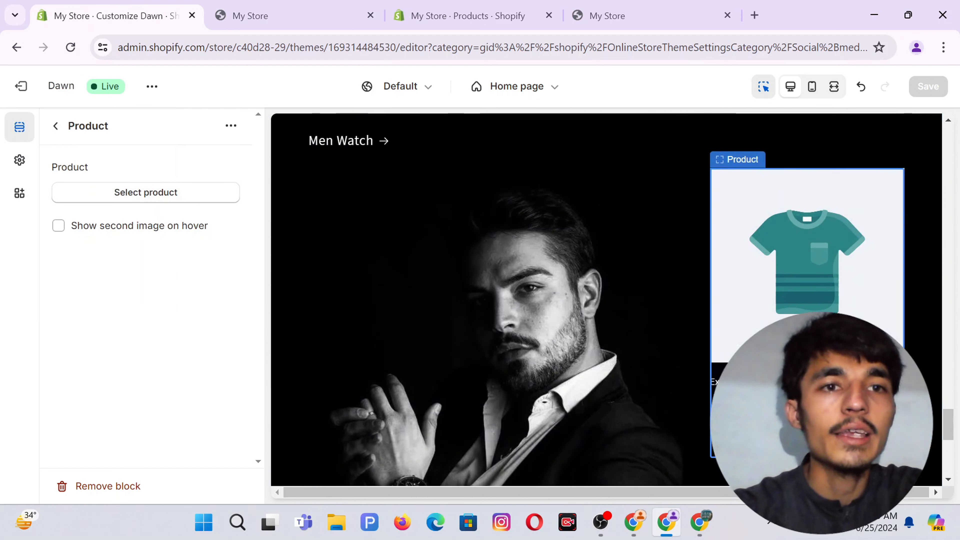
{"action": "left_click", "coordinate": [144, 192]}
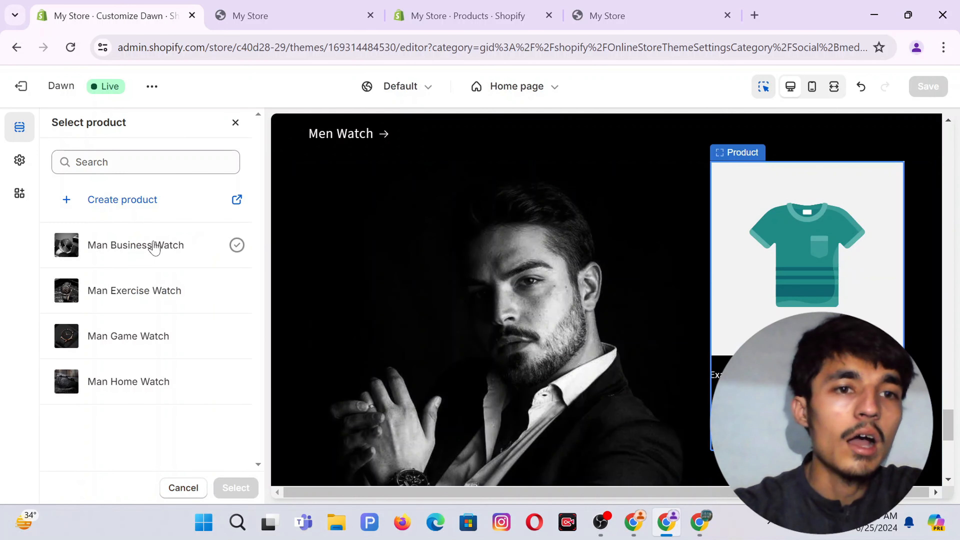
{"action": "left_click", "coordinate": [119, 288]}
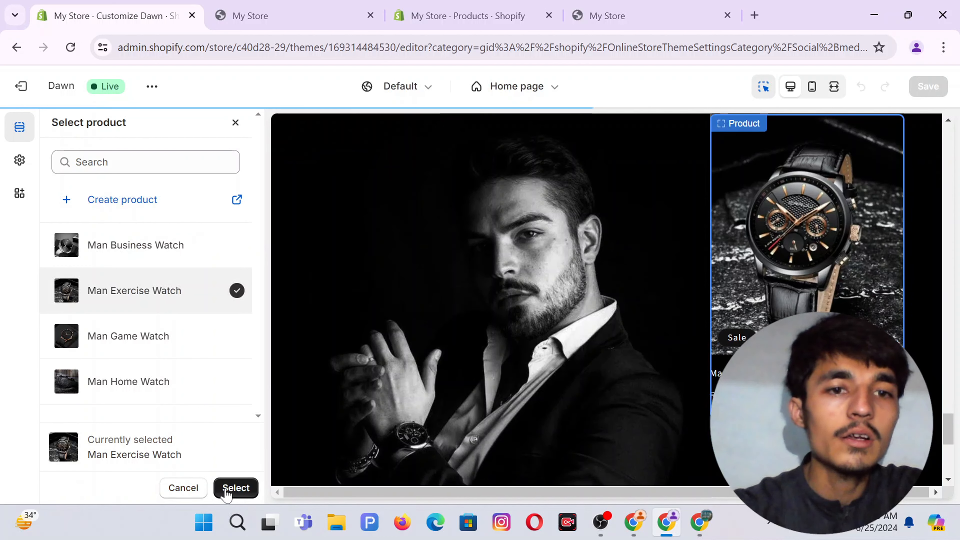
{"action": "left_click", "coordinate": [227, 490]}
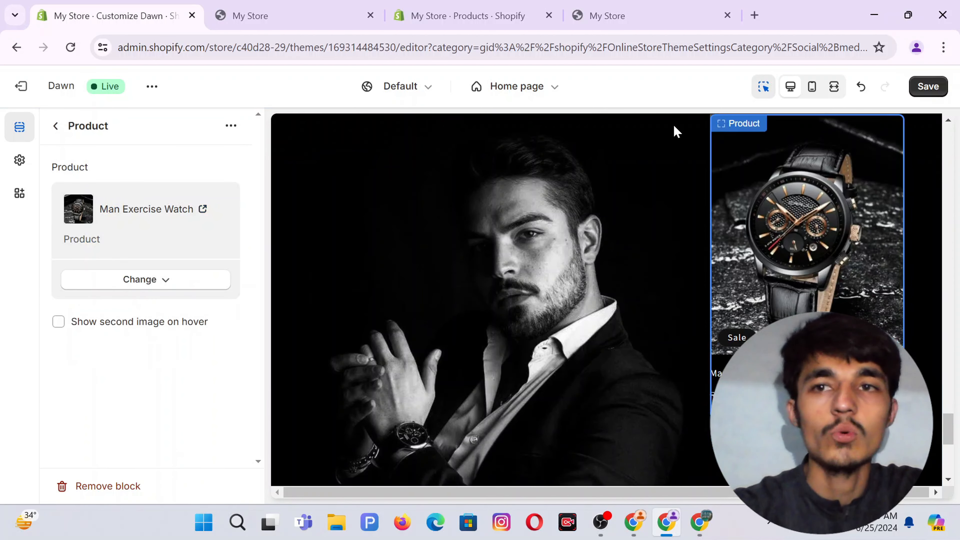
{"action": "left_click", "coordinate": [929, 86]}
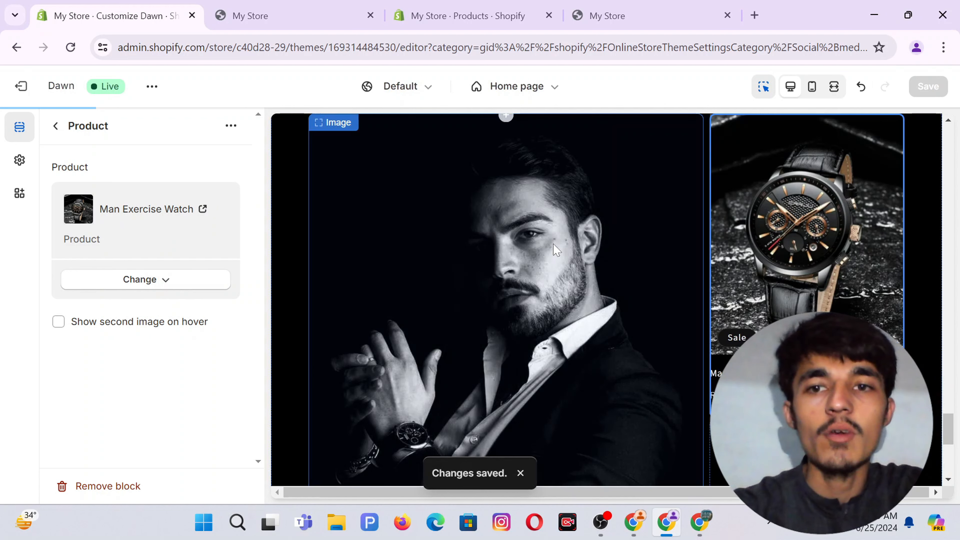
{"action": "left_click", "coordinate": [251, 16]}
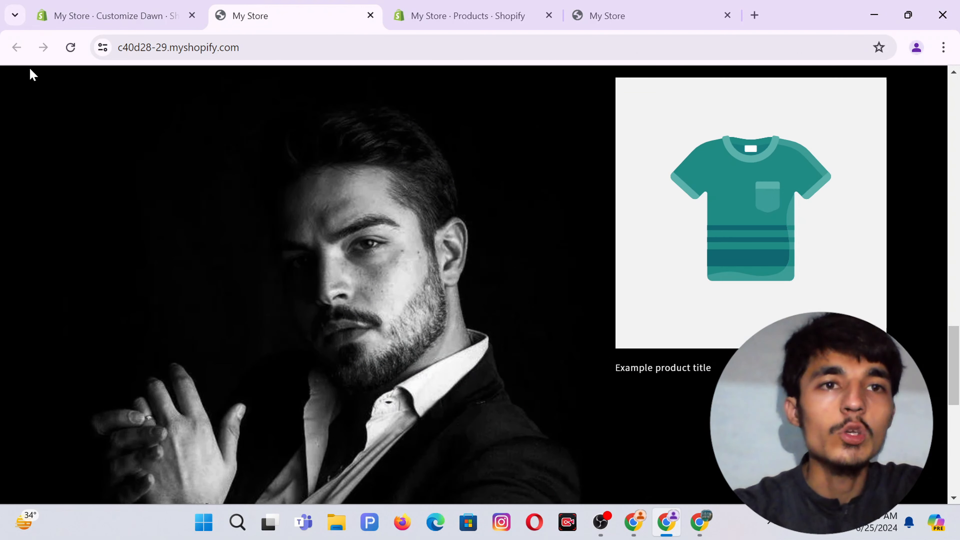
{"action": "left_click", "coordinate": [70, 48]}
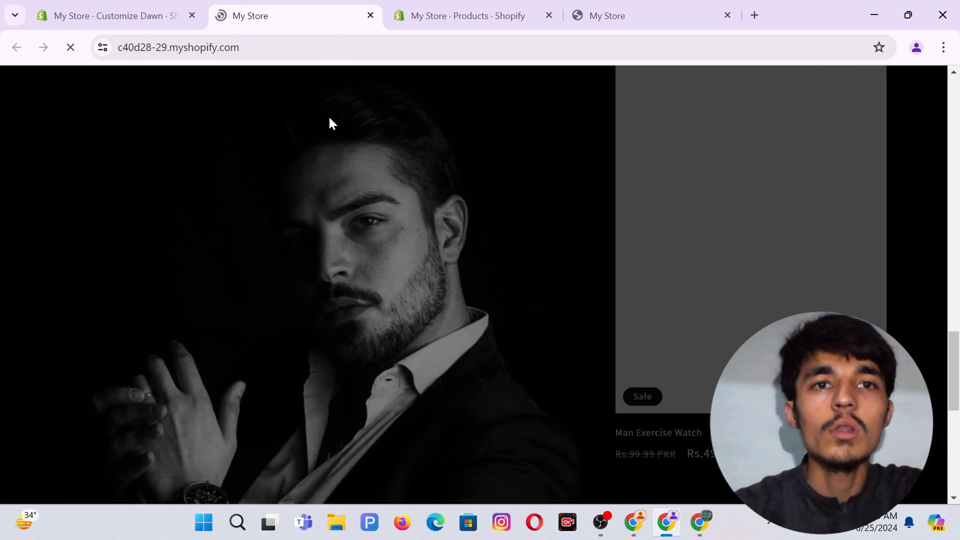
{"action": "scroll", "coordinate": [643, 170], "scroll_direction": "down", "scroll_amount": 2}
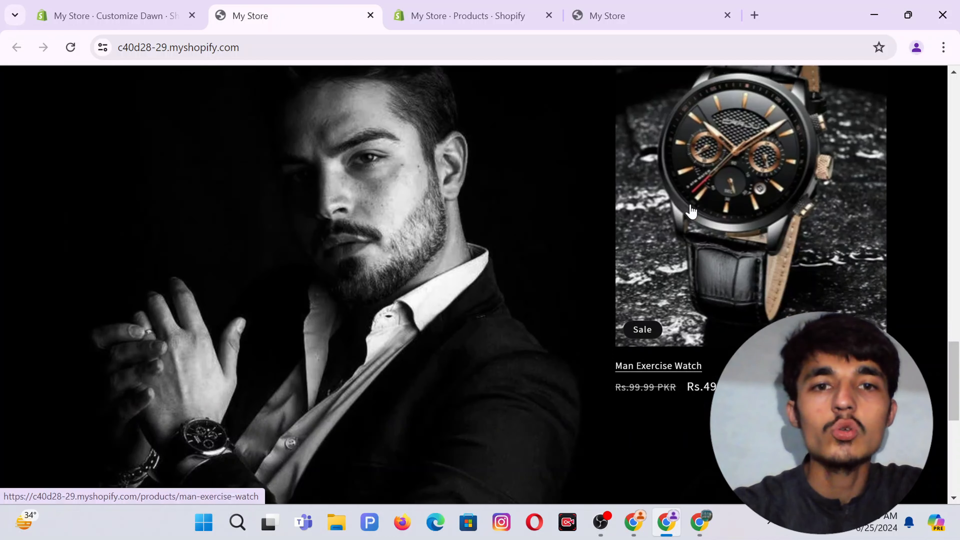
{"action": "scroll", "coordinate": [691, 211], "scroll_direction": "down", "scroll_amount": 2}
{"action": "scroll", "coordinate": [692, 212], "scroll_direction": "up", "scroll_amount": 4}
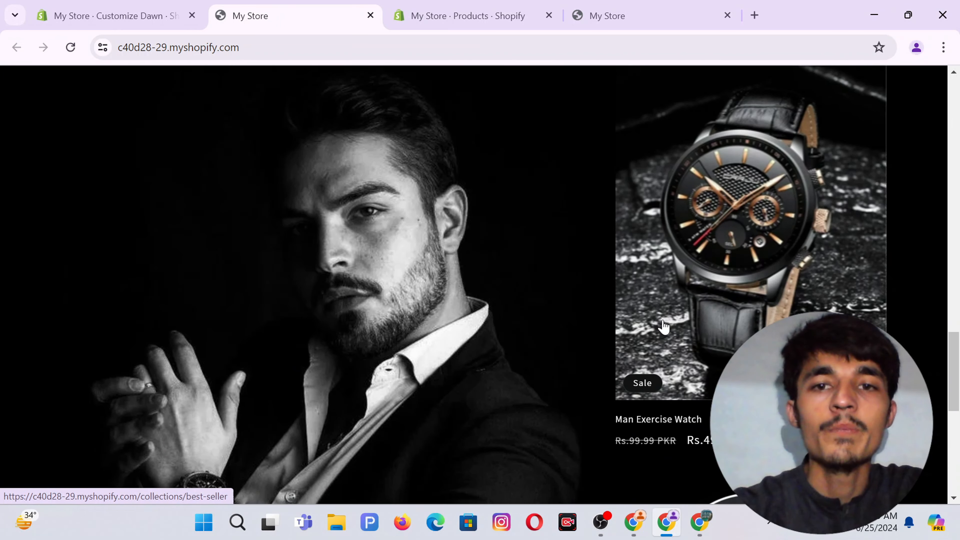
{"action": "scroll", "coordinate": [663, 326], "scroll_direction": "down", "scroll_amount": 6}
{"action": "scroll", "coordinate": [518, 275], "scroll_direction": "up", "scroll_amount": 1}
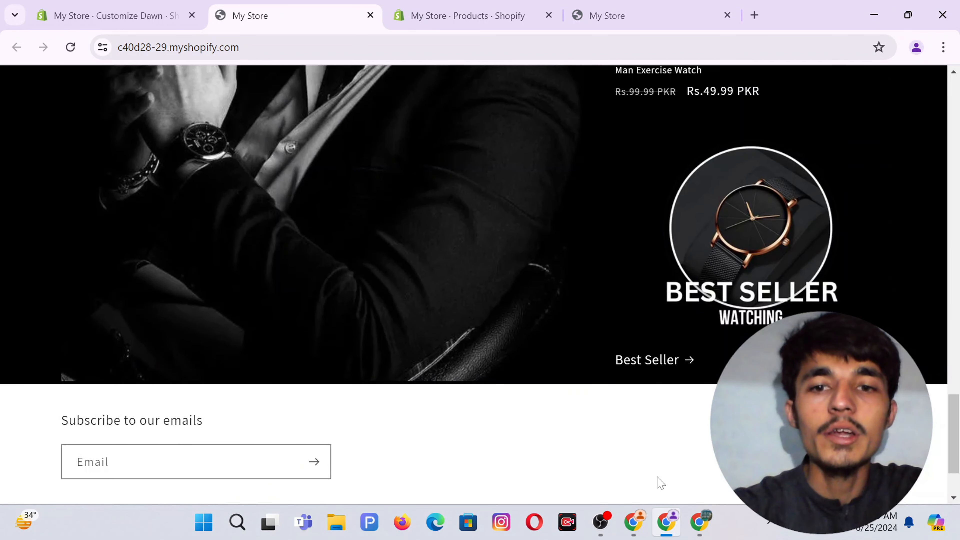
{"action": "left_click", "coordinate": [634, 522]}
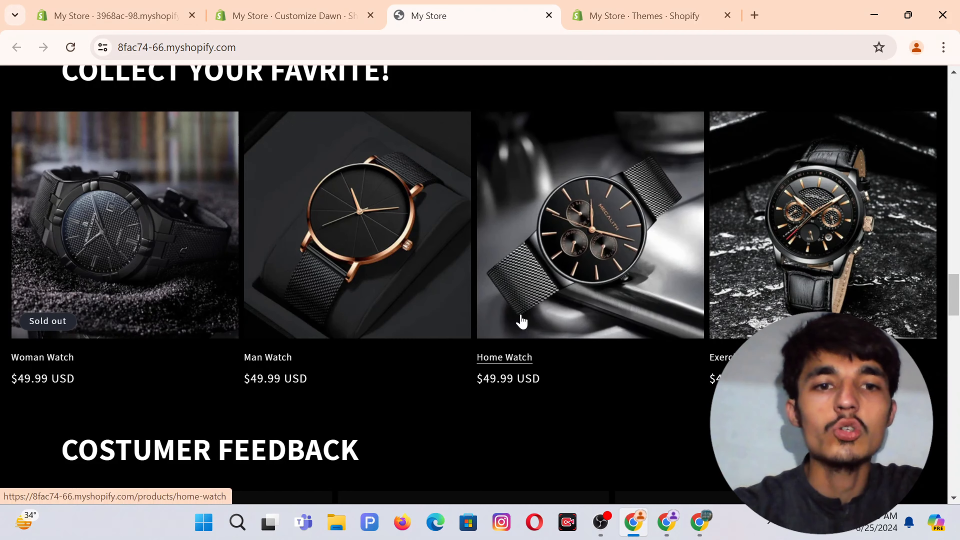
{"action": "scroll", "coordinate": [521, 322], "scroll_direction": "down", "scroll_amount": 5}
{"action": "scroll", "coordinate": [522, 322], "scroll_direction": "up", "scroll_amount": 15}
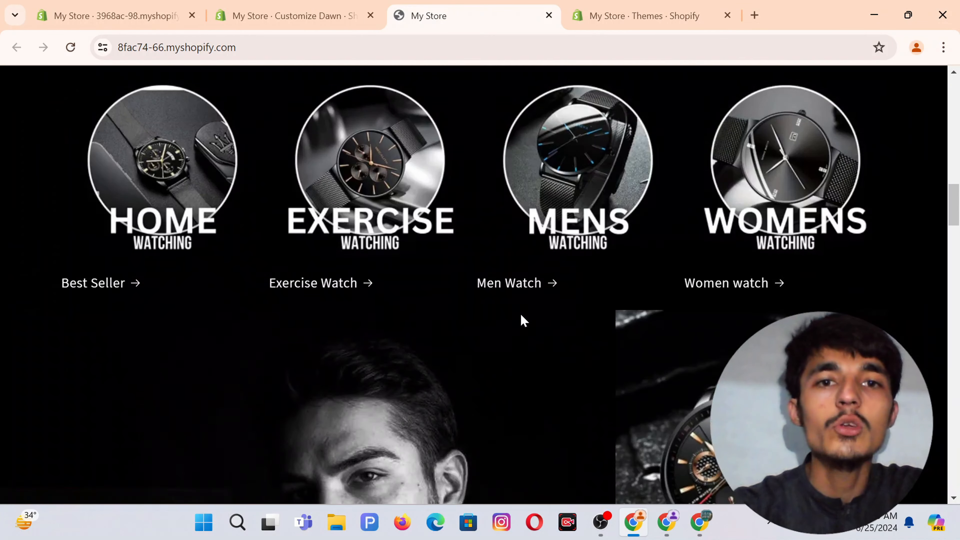
{"action": "scroll", "coordinate": [524, 321], "scroll_direction": "up", "scroll_amount": 7}
{"action": "scroll", "coordinate": [520, 319], "scroll_direction": "down", "scroll_amount": 7}
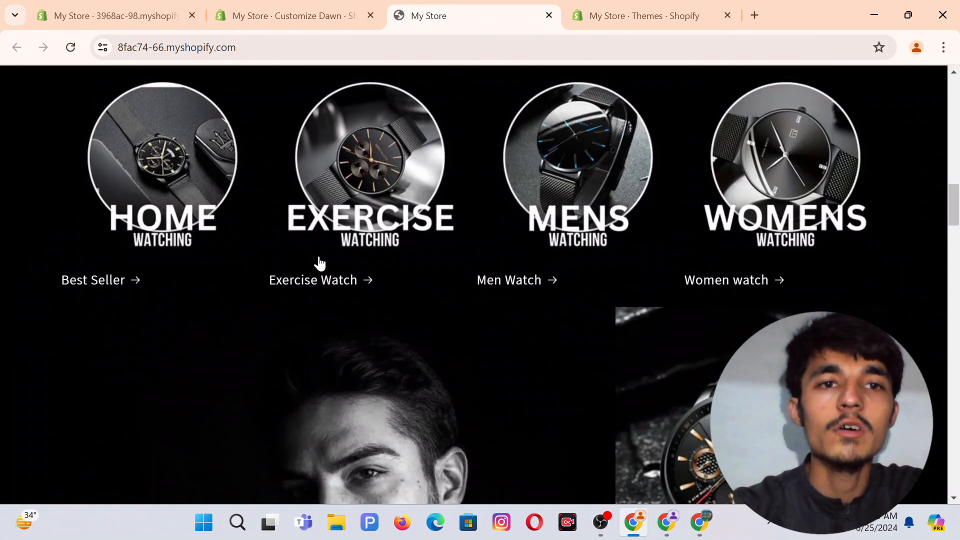
{"action": "scroll", "coordinate": [450, 182], "scroll_direction": "down", "scroll_amount": 10}
{"action": "scroll", "coordinate": [452, 178], "scroll_direction": "up", "scroll_amount": 4}
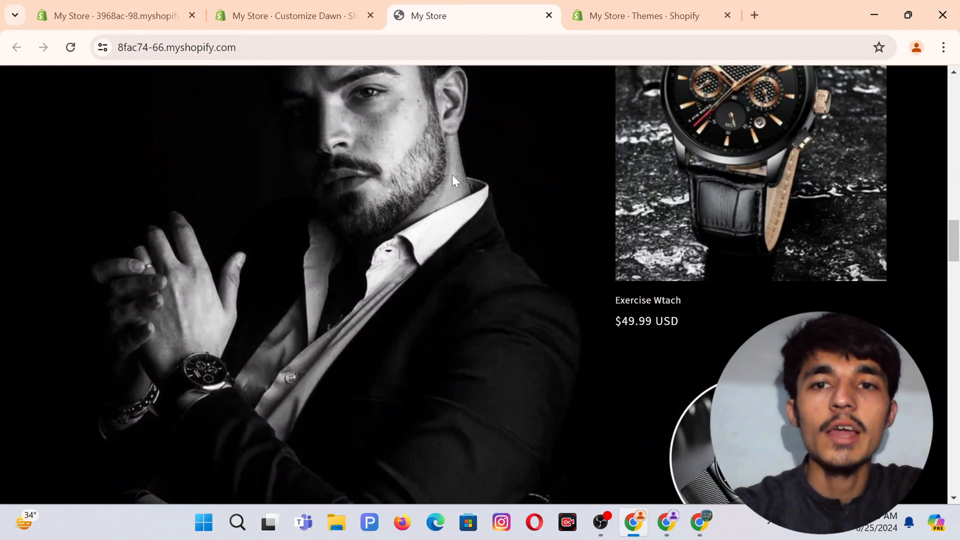
{"action": "scroll", "coordinate": [452, 180], "scroll_direction": "down", "scroll_amount": 5}
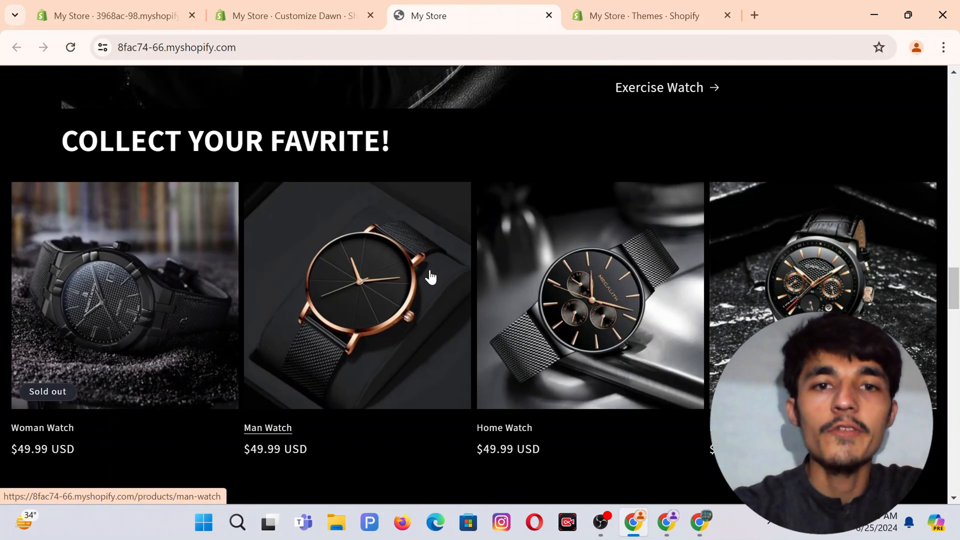
{"action": "scroll", "coordinate": [547, 280], "scroll_direction": "down", "scroll_amount": 1}
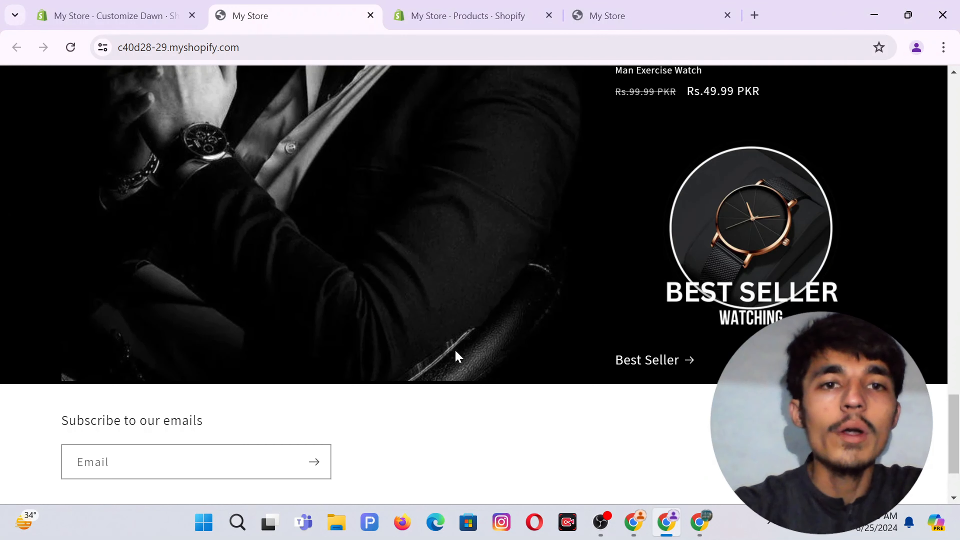
Add a Featured collection section directly below the Collage on the home page.
{"action": "left_click", "coordinate": [86, 11]}
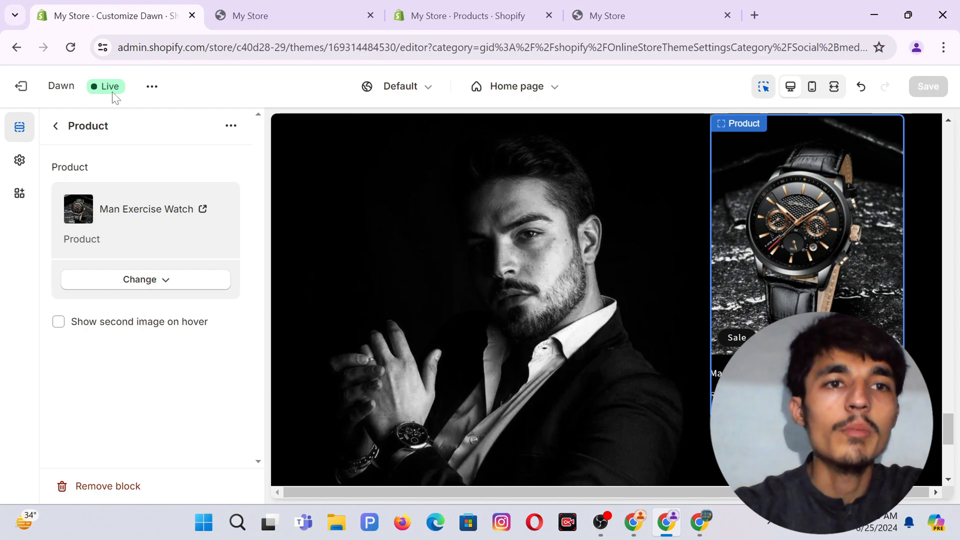
{"action": "left_click", "coordinate": [55, 127]}
{"action": "scroll", "coordinate": [114, 318], "scroll_direction": "down", "scroll_amount": 1}
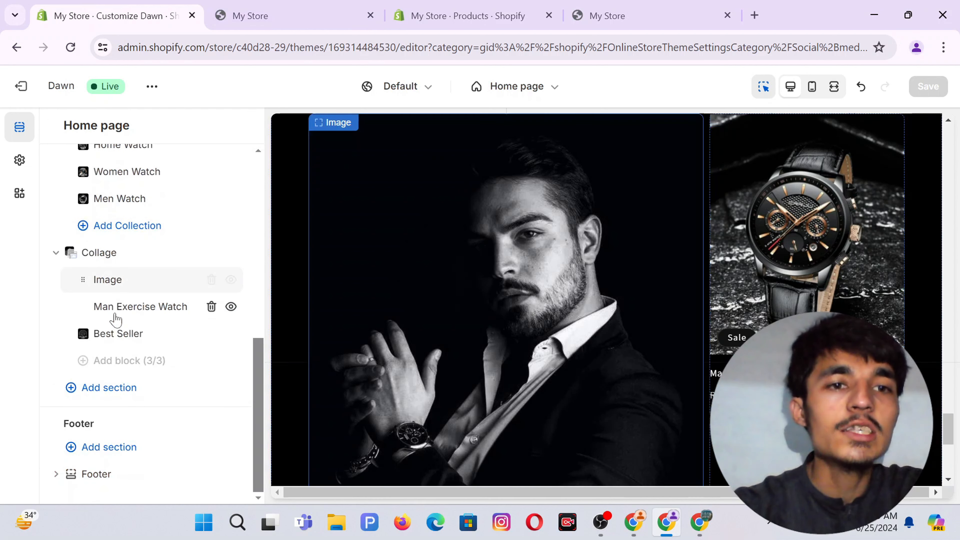
{"action": "left_click", "coordinate": [99, 390]}
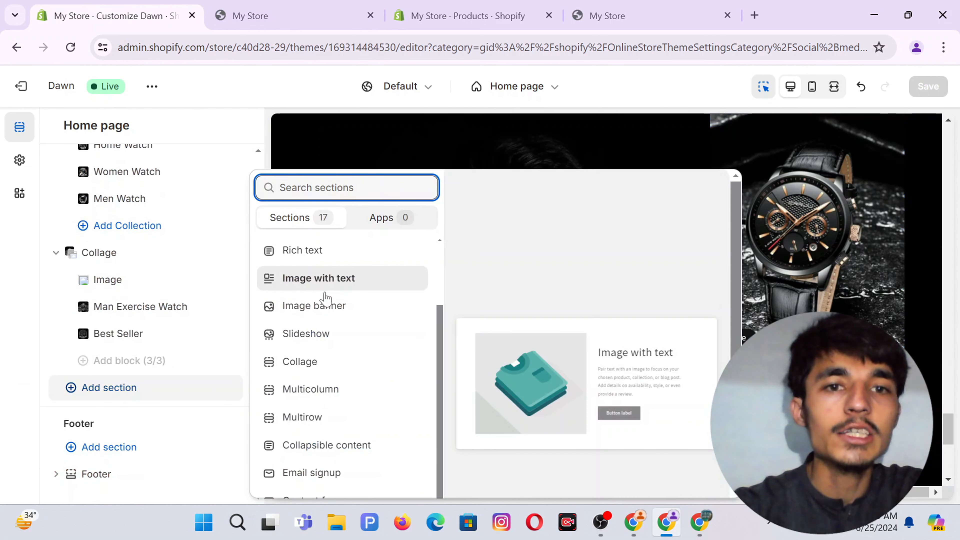
{"action": "scroll", "coordinate": [358, 299], "scroll_direction": "up", "scroll_amount": 3}
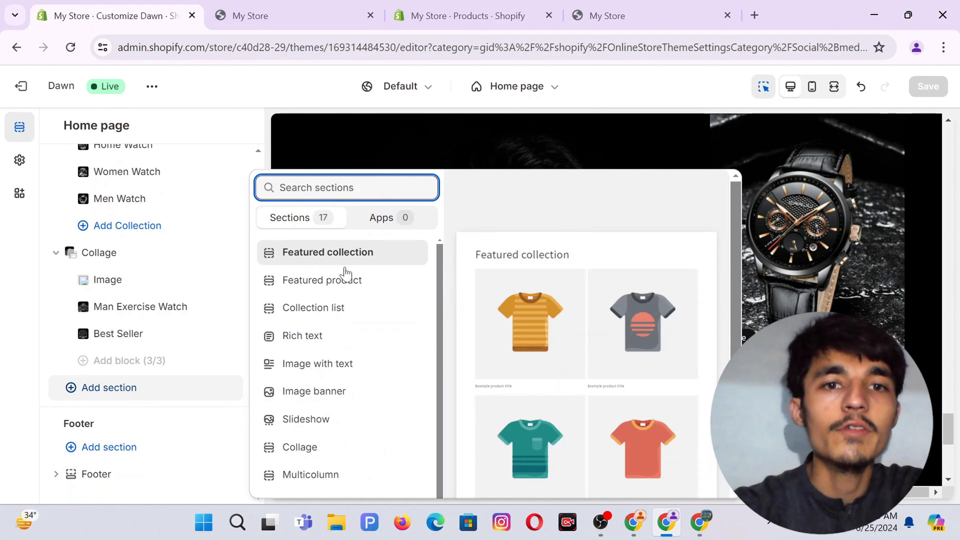
{"action": "left_click", "coordinate": [328, 253]}
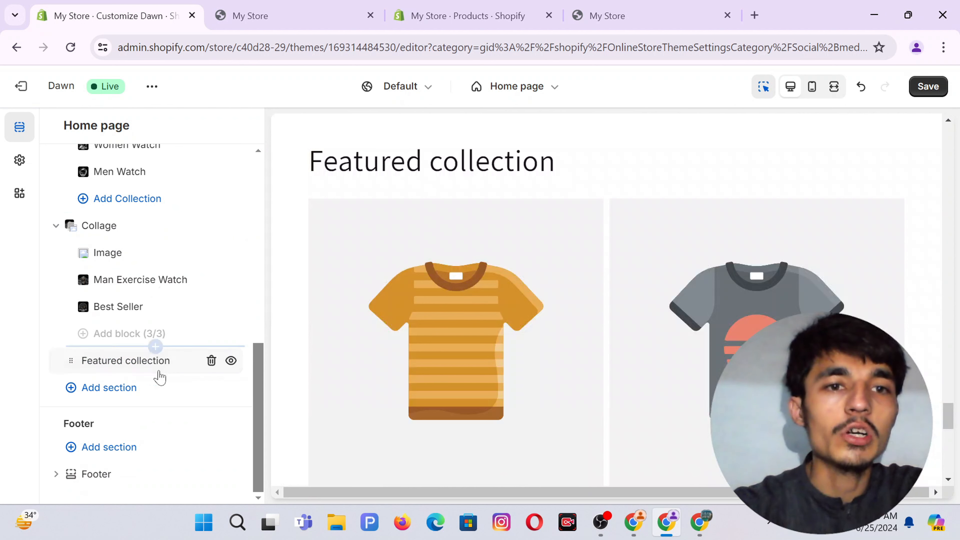
{"action": "left_click", "coordinate": [100, 361]}
Clear the Featured collection section's heading text.
{"action": "triple_click", "coordinate": [132, 229]}
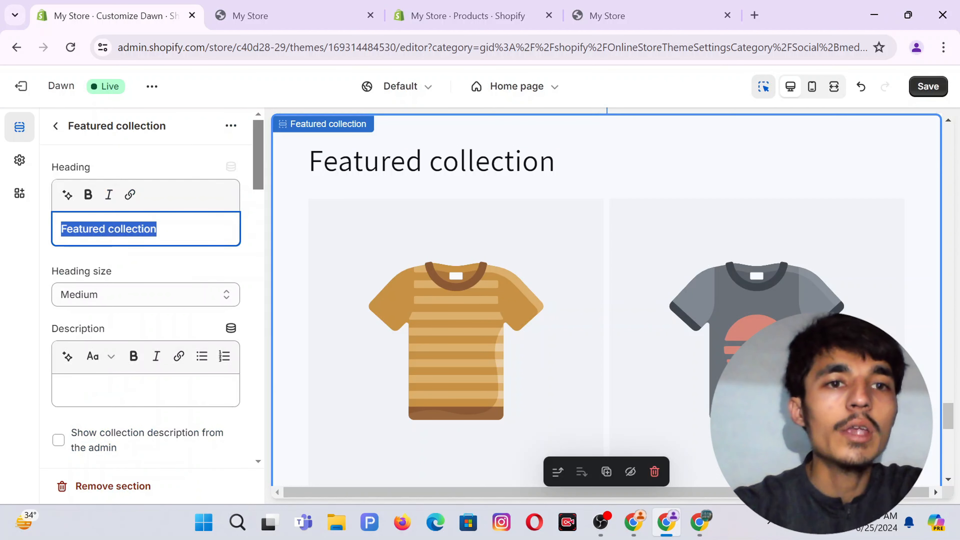
{"action": "key", "text": "BackSpace"}
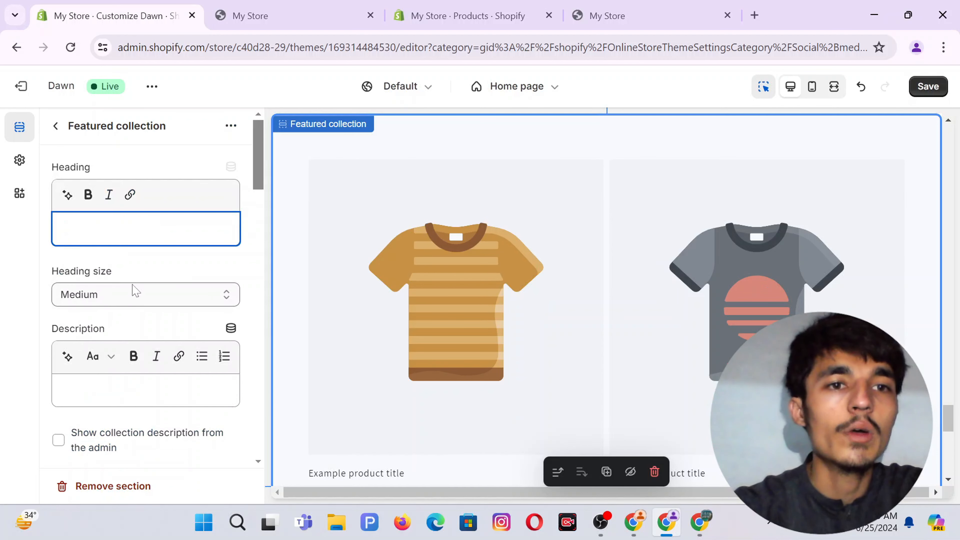
{"action": "scroll", "coordinate": [136, 275], "scroll_direction": "down", "scroll_amount": 2}
{"action": "scroll", "coordinate": [78, 339], "scroll_direction": "down", "scroll_amount": 3}
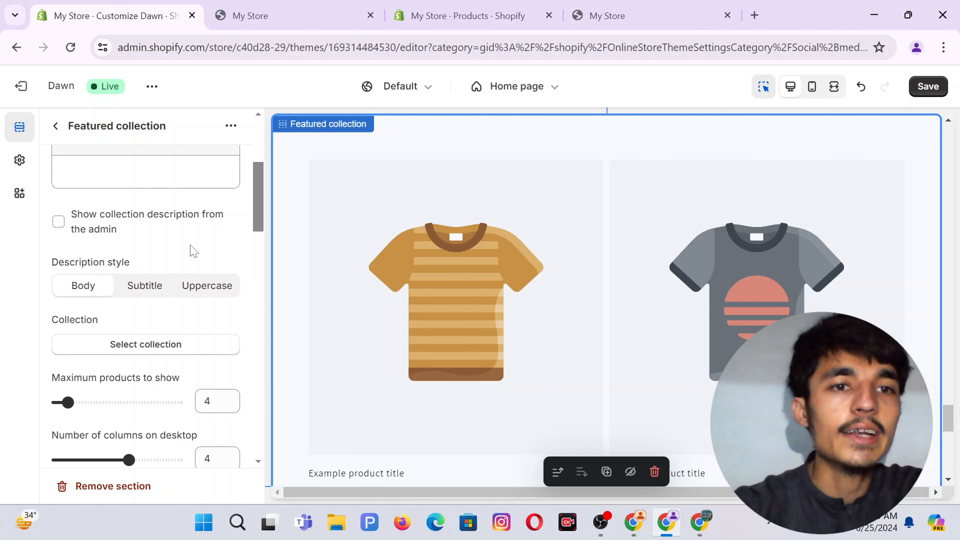
Feature the Best Seller collection, showing 4 products in 4 columns with a View all button.
{"action": "left_click", "coordinate": [111, 343]}
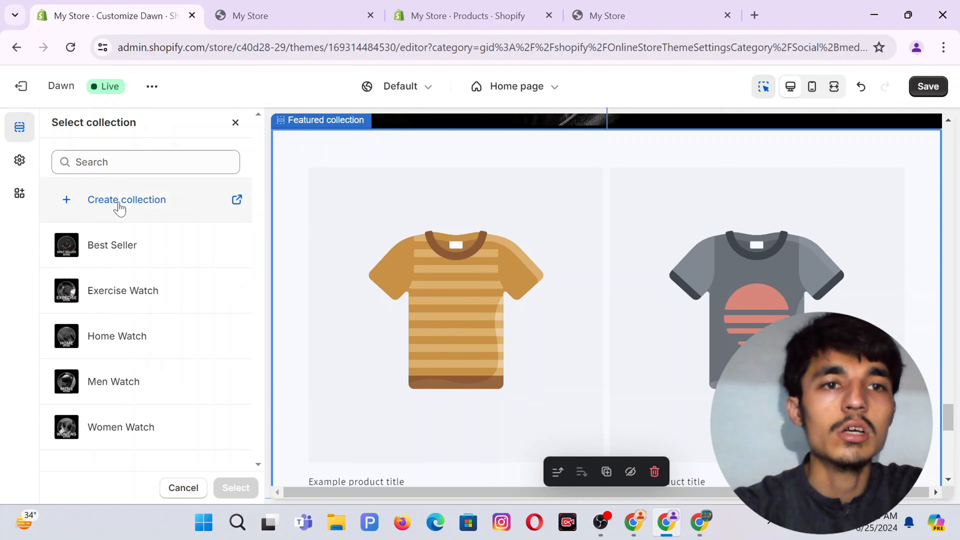
{"action": "left_click", "coordinate": [128, 249]}
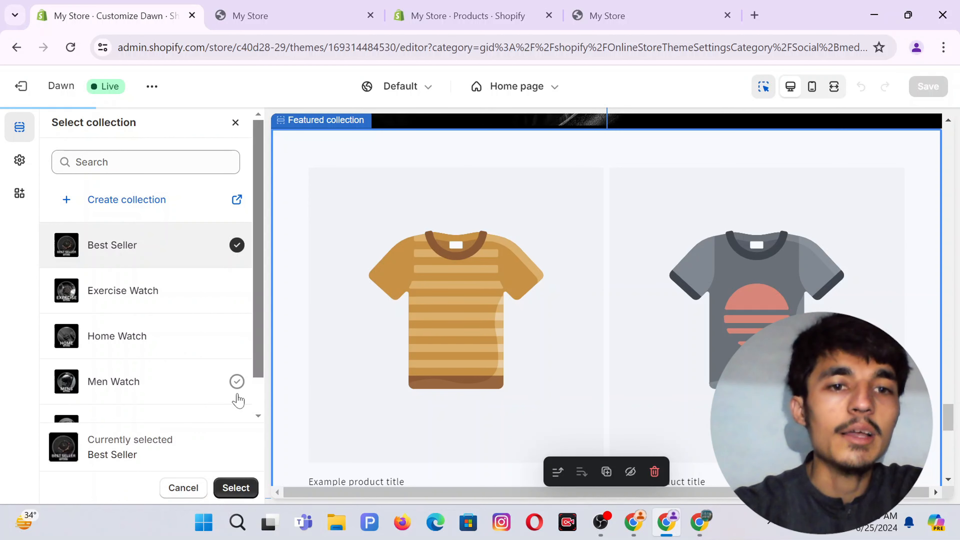
{"action": "left_click", "coordinate": [236, 488]}
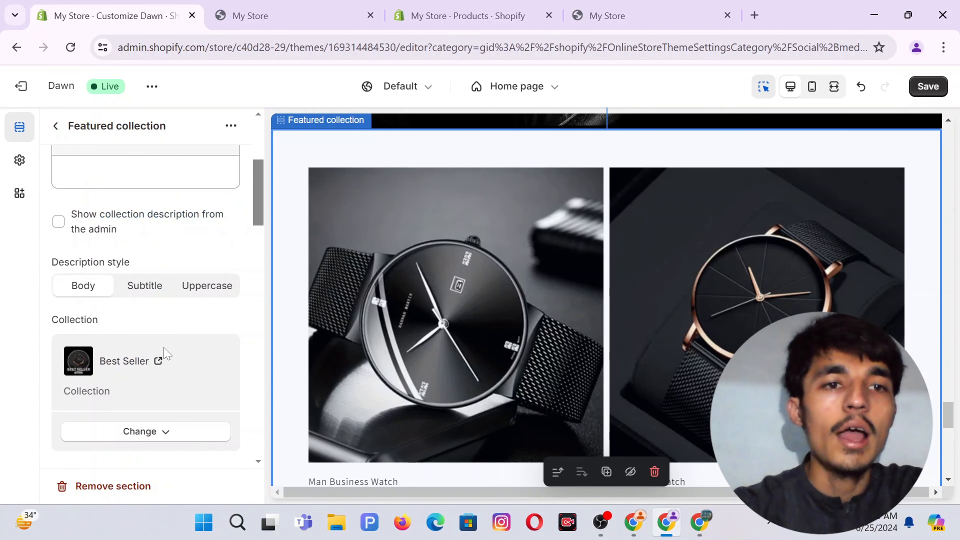
{"action": "scroll", "coordinate": [159, 352], "scroll_direction": "down", "scroll_amount": 5}
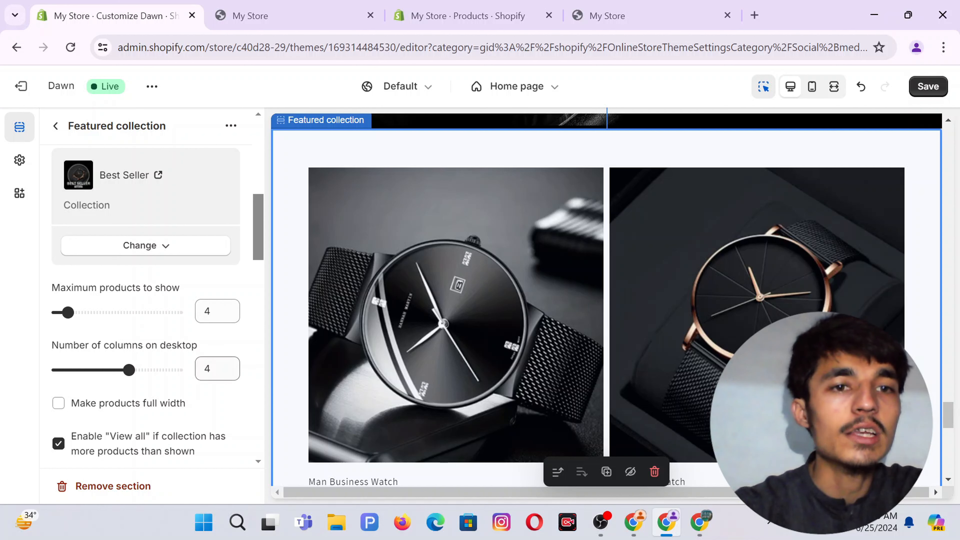
{"action": "scroll", "coordinate": [76, 344], "scroll_direction": "down", "scroll_amount": 2}
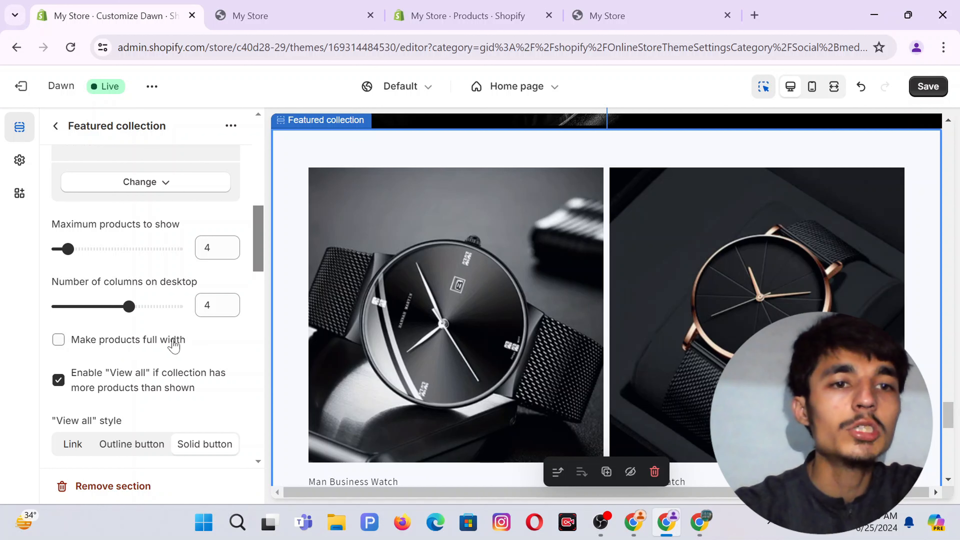
{"action": "scroll", "coordinate": [174, 345], "scroll_direction": "down", "scroll_amount": 2}
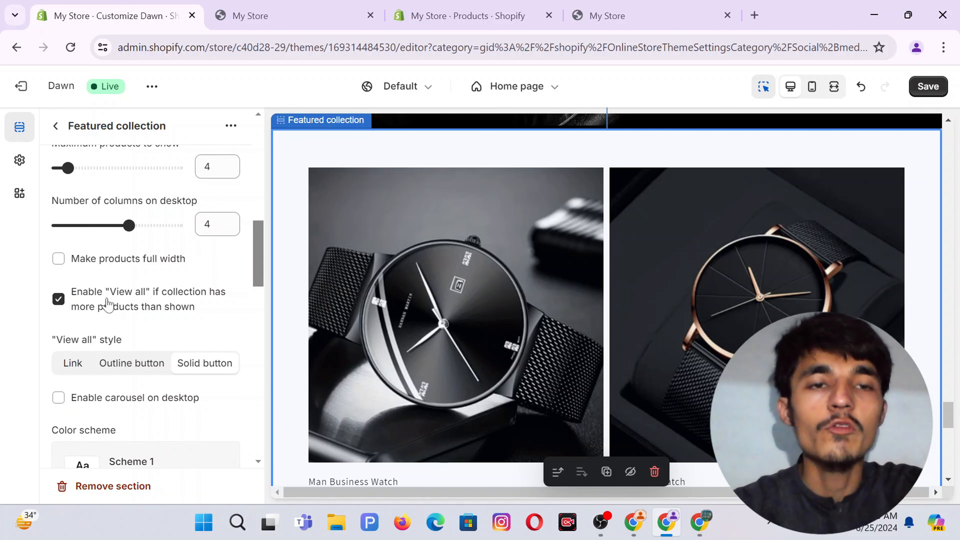
{"action": "scroll", "coordinate": [107, 304], "scroll_direction": "up", "scroll_amount": 3}
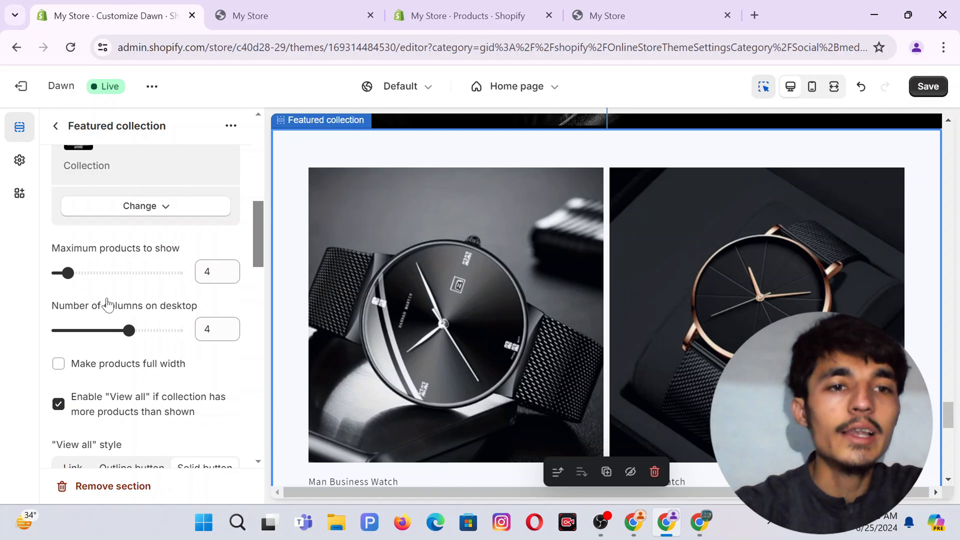
{"action": "scroll", "coordinate": [79, 359], "scroll_direction": "down", "scroll_amount": 3}
{"action": "scroll", "coordinate": [67, 307], "scroll_direction": "up", "scroll_amount": 1}
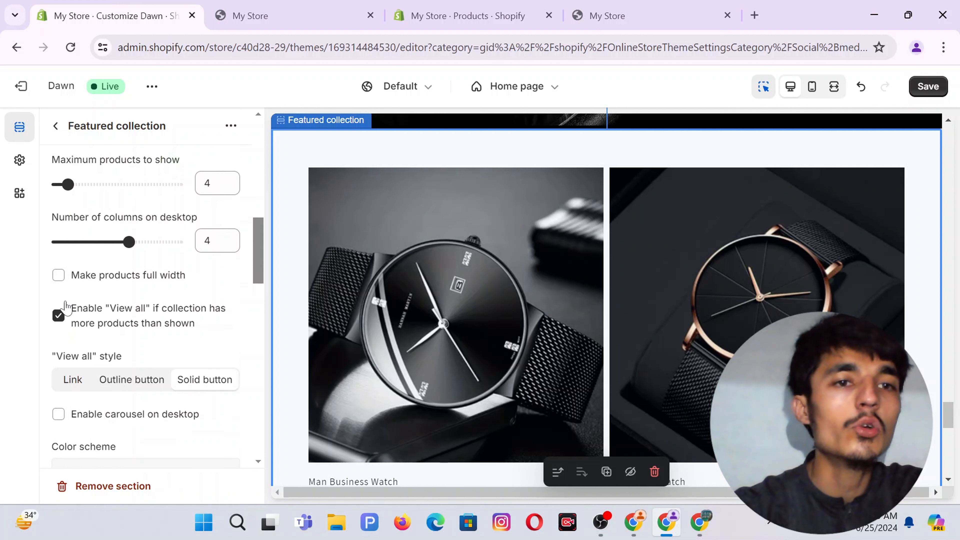
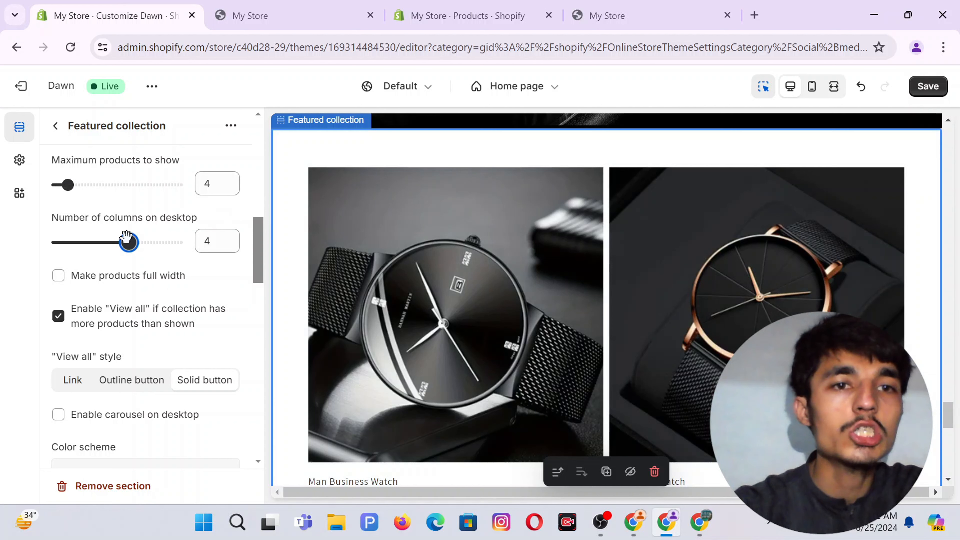
Set the Featured collection back to 4 products in 4 desktop columns.
{"action": "left_click_drag", "start_coordinate": [129, 242], "coordinate": [104, 242]}
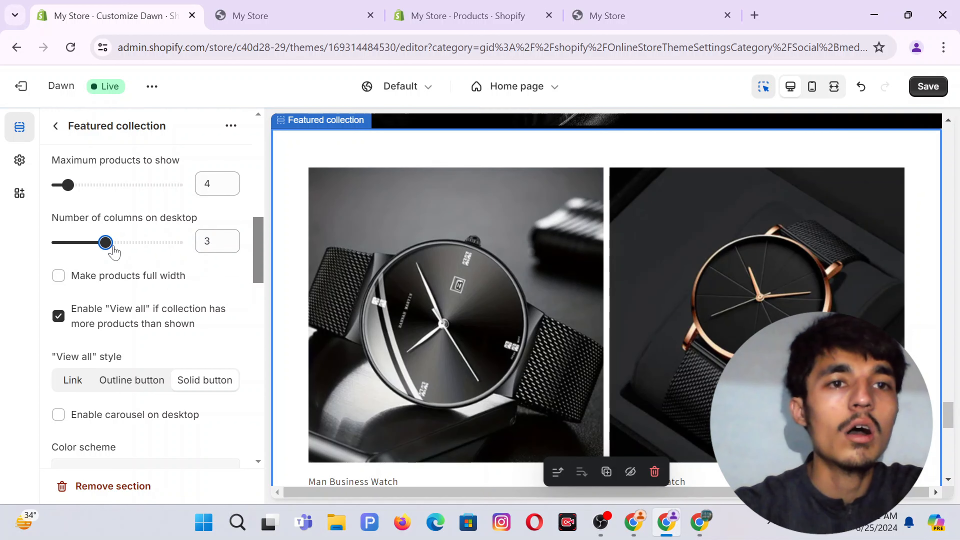
{"action": "left_click_drag", "start_coordinate": [67, 184], "coordinate": [197, 177]}
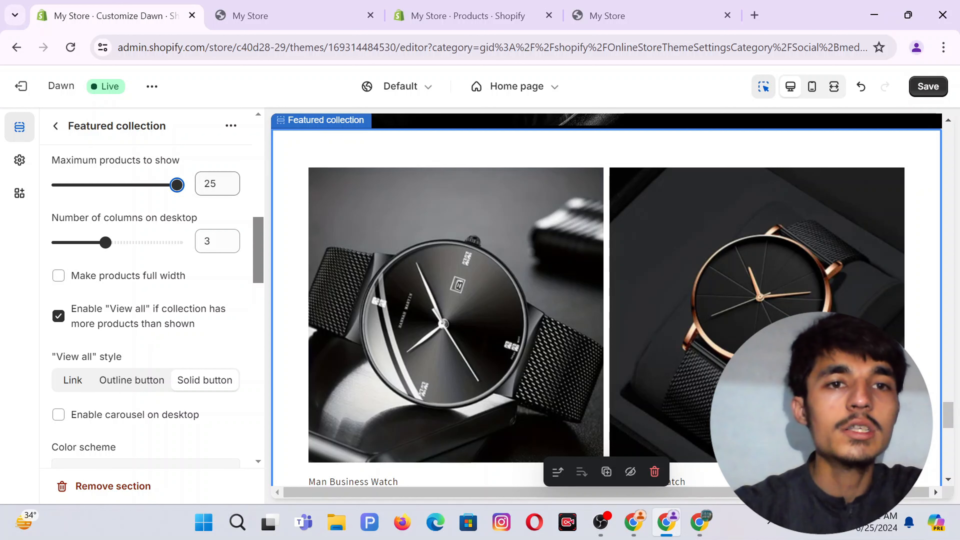
{"action": "double_click", "coordinate": [211, 183]}
{"action": "type", "text": "4"}
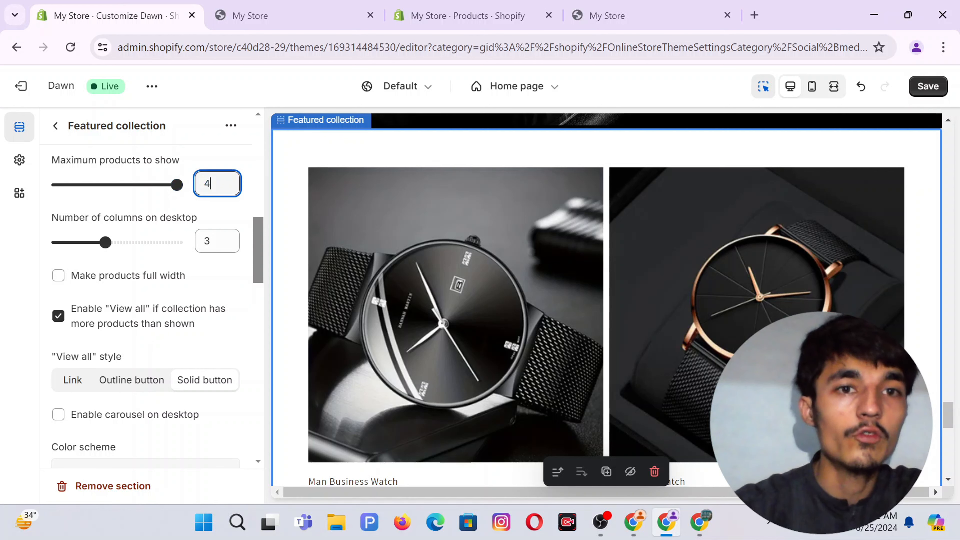
{"action": "left_click", "coordinate": [211, 241]}
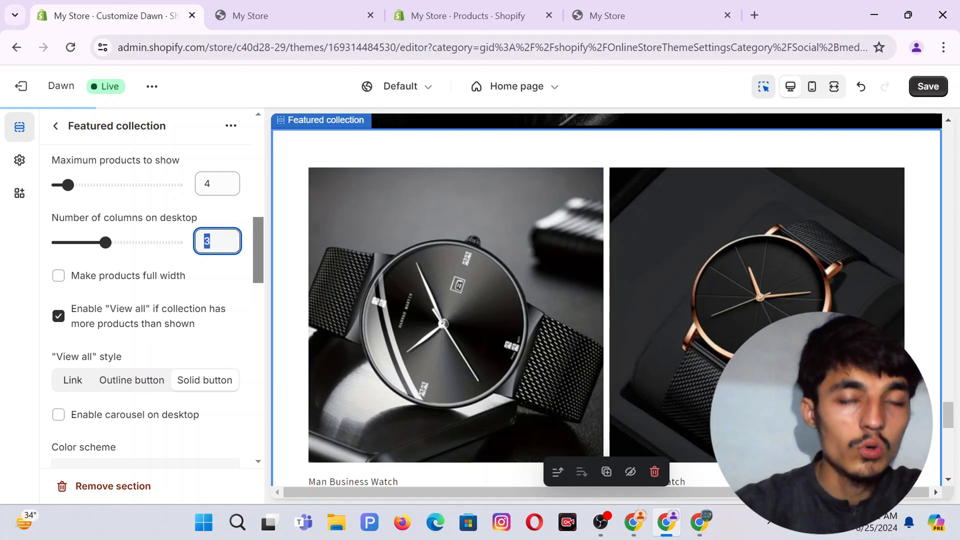
{"action": "type", "text": "4"}
{"action": "left_click", "coordinate": [218, 219]}
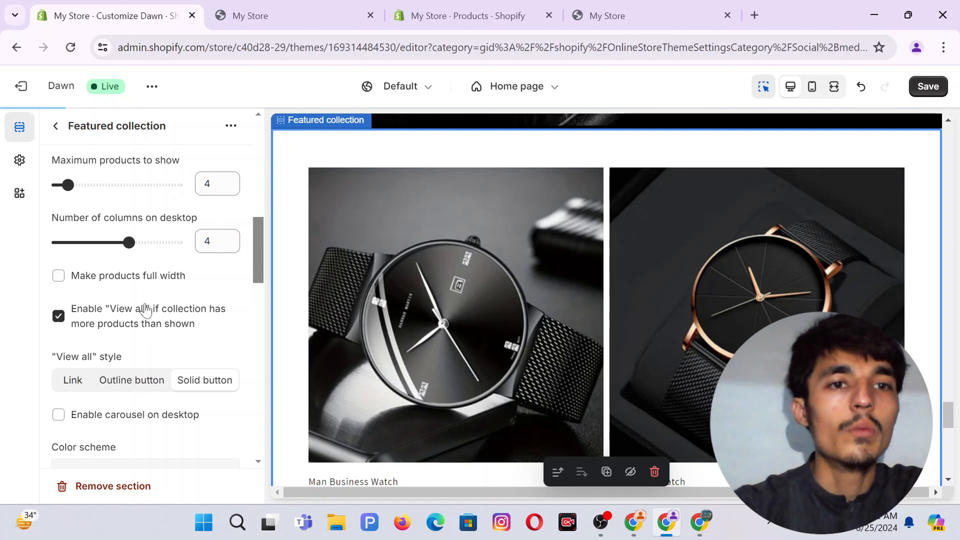
Apply the dark Scheme 7 colour scheme to the Featured collection section.
{"action": "scroll", "coordinate": [123, 303], "scroll_direction": "down", "scroll_amount": 3}
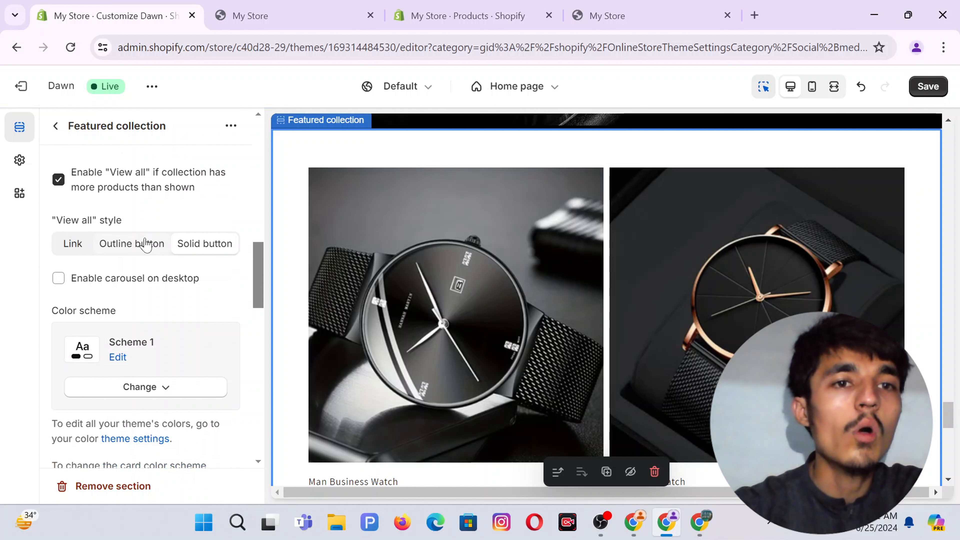
{"action": "scroll", "coordinate": [188, 274], "scroll_direction": "down", "scroll_amount": 2}
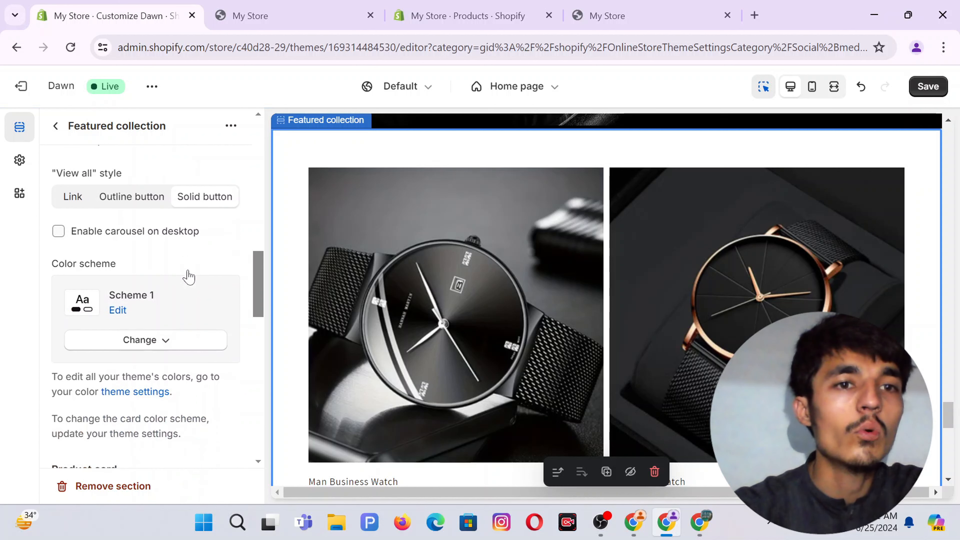
{"action": "scroll", "coordinate": [158, 237], "scroll_direction": "down", "scroll_amount": 1}
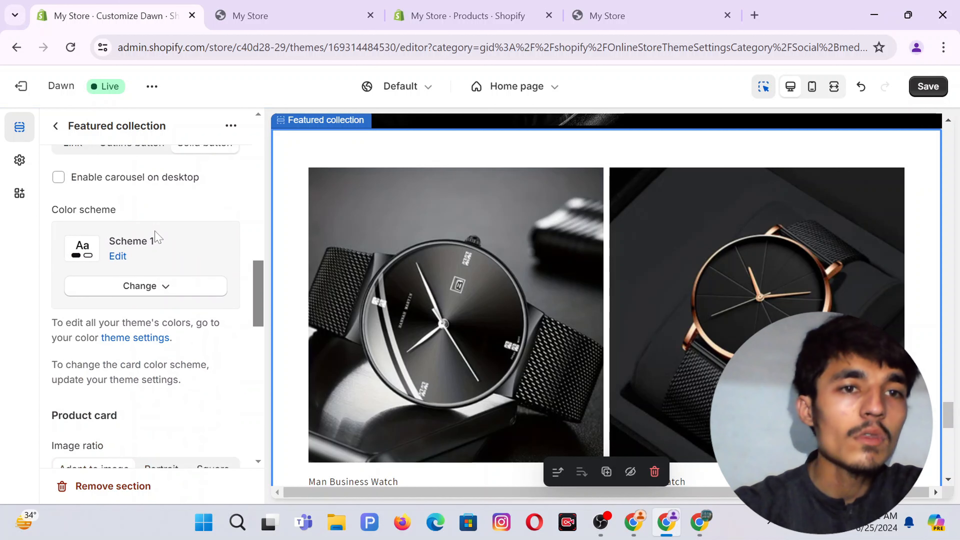
{"action": "left_click", "coordinate": [158, 293]}
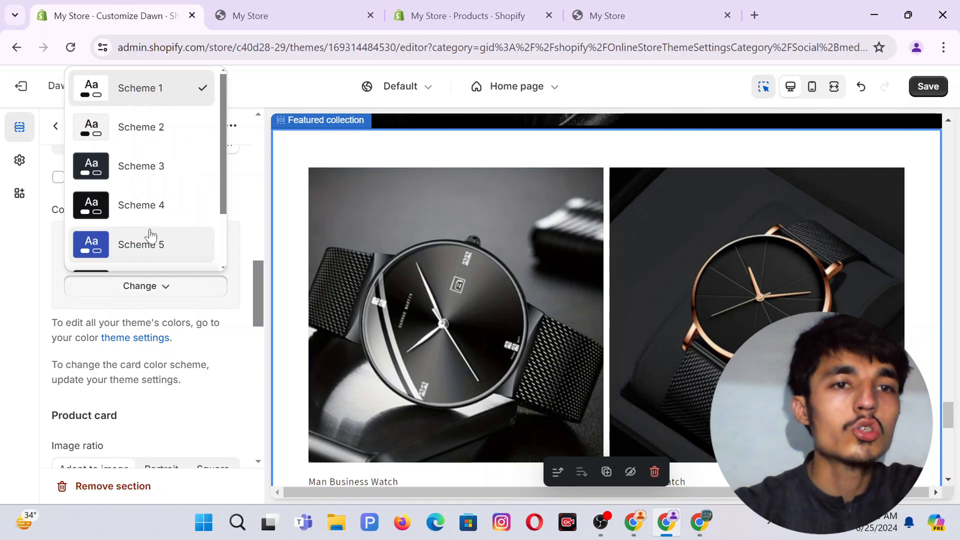
{"action": "scroll", "coordinate": [155, 250], "scroll_direction": "down", "scroll_amount": 2}
{"action": "left_click", "coordinate": [140, 261]}
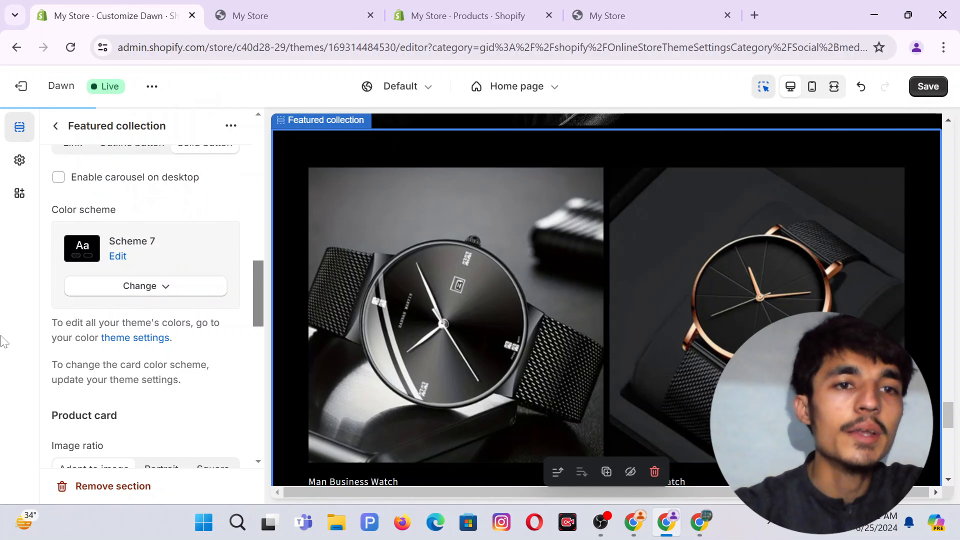
Try a Square image ratio, revert to Adapt to image, and keep the Default image shape.
{"action": "scroll", "coordinate": [155, 359], "scroll_direction": "down", "scroll_amount": 3}
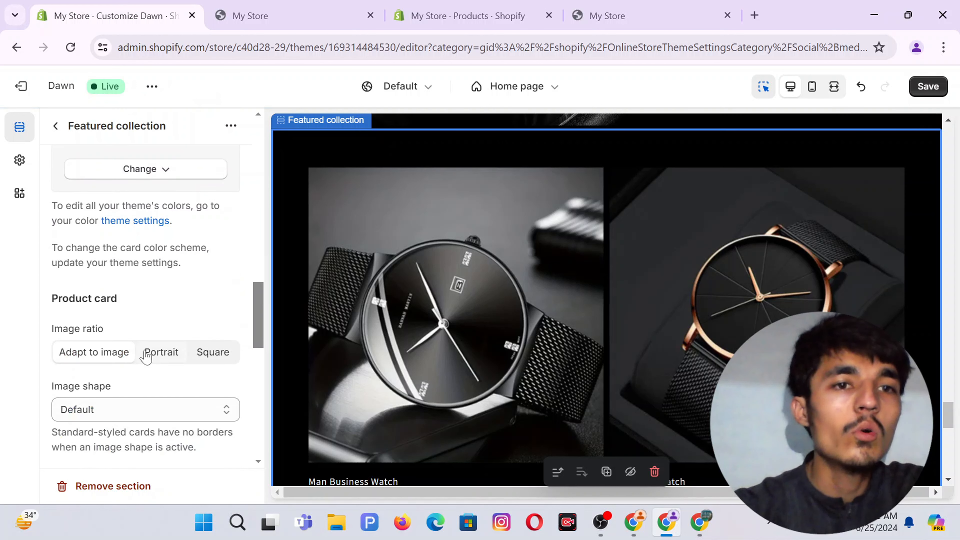
{"action": "scroll", "coordinate": [145, 358], "scroll_direction": "down", "scroll_amount": 1}
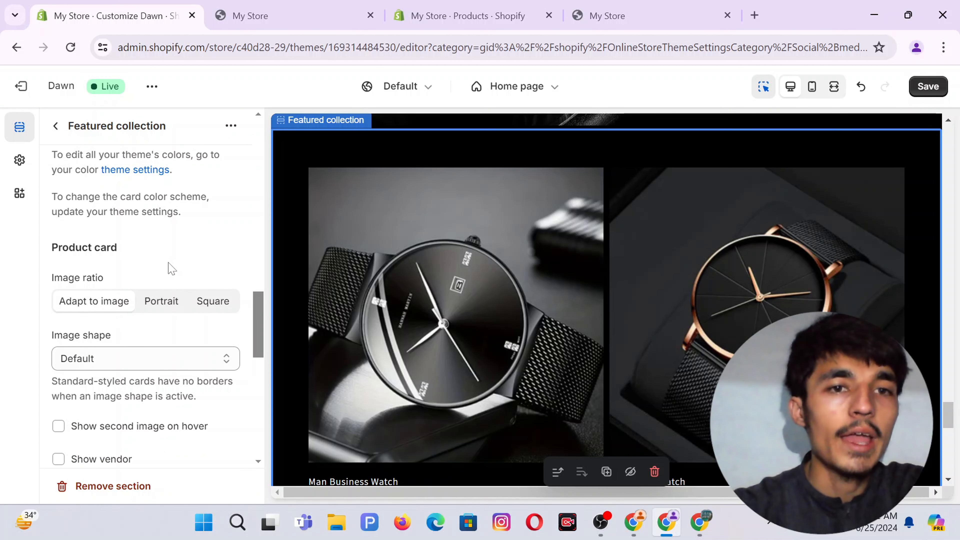
{"action": "scroll", "coordinate": [172, 269], "scroll_direction": "down", "scroll_amount": 1}
{"action": "left_click", "coordinate": [203, 275]}
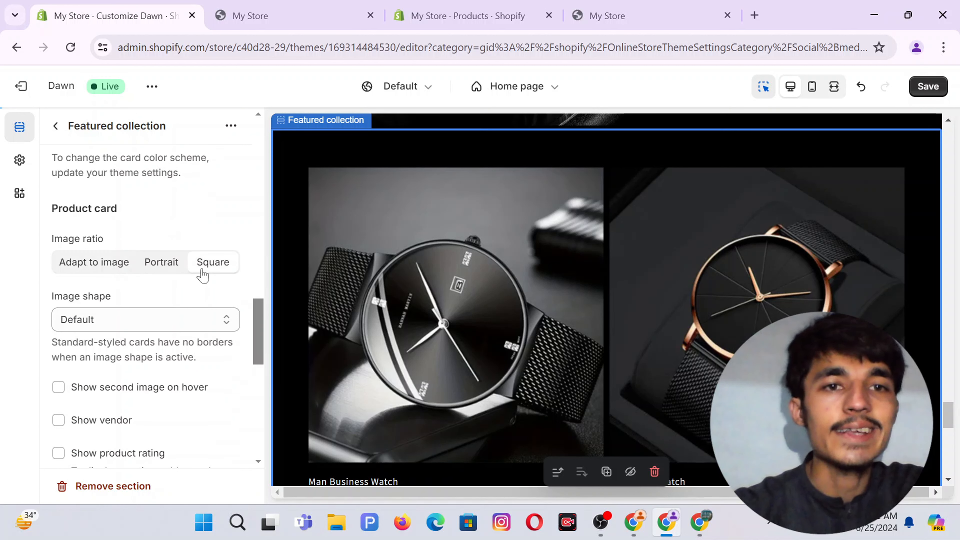
{"action": "left_click", "coordinate": [86, 266]}
{"action": "scroll", "coordinate": [165, 230], "scroll_direction": "down", "scroll_amount": 3}
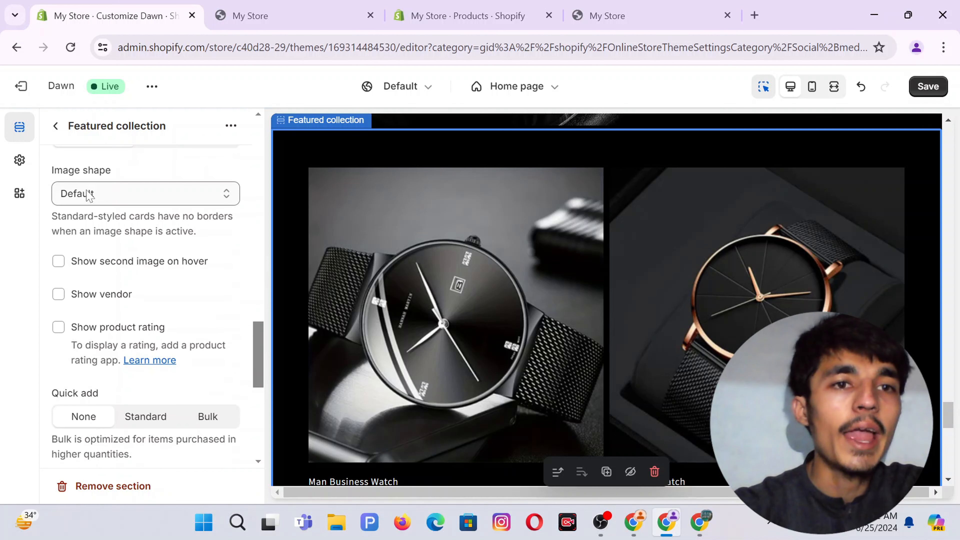
{"action": "left_click", "coordinate": [107, 190]}
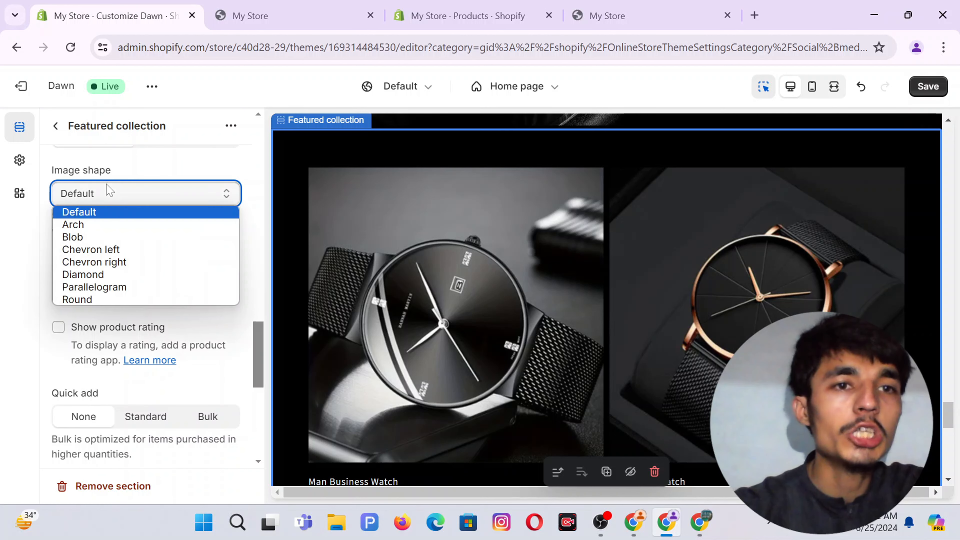
{"action": "left_click", "coordinate": [90, 213]}
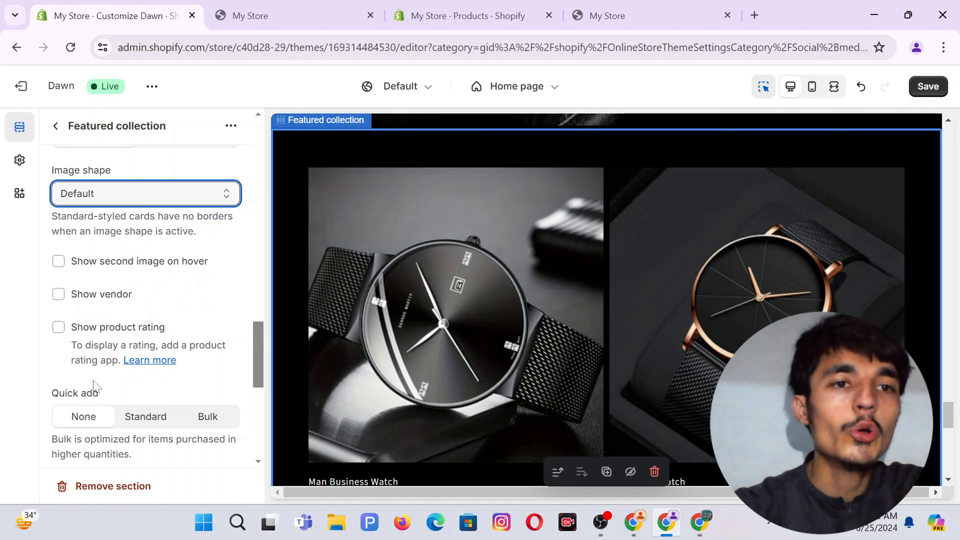
{"action": "scroll", "coordinate": [186, 328], "scroll_direction": "down", "scroll_amount": 2}
{"action": "scroll", "coordinate": [204, 323], "scroll_direction": "up", "scroll_amount": 3}
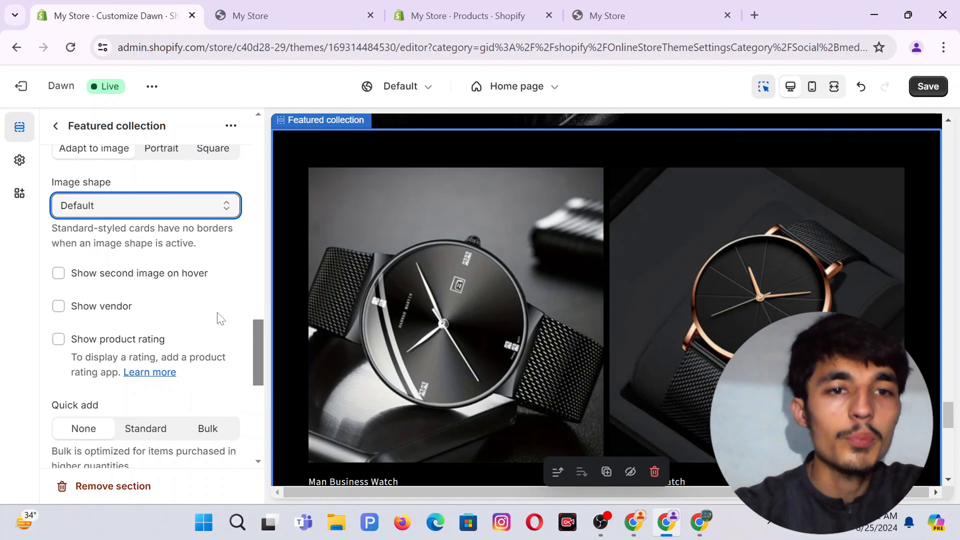
{"action": "scroll", "coordinate": [220, 319], "scroll_direction": "down", "scroll_amount": 2}
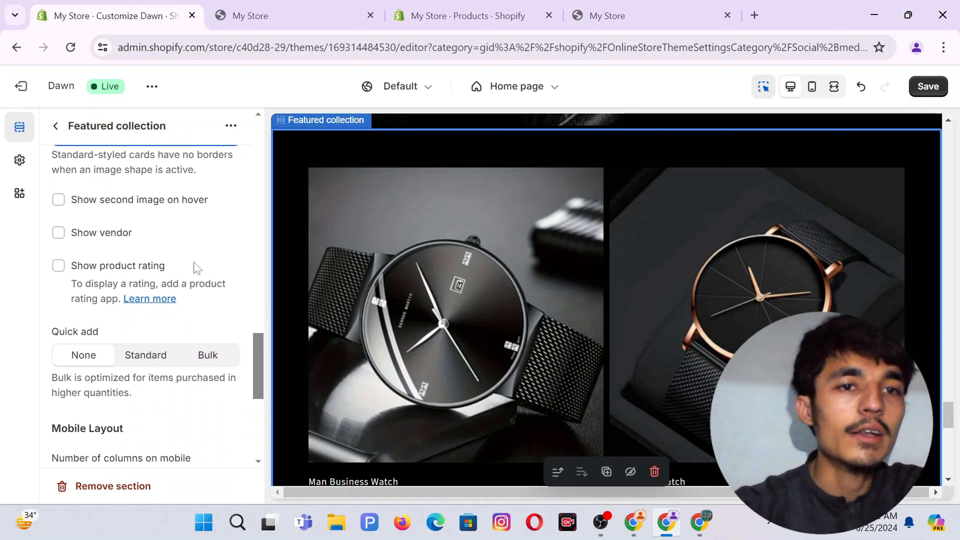
{"action": "scroll", "coordinate": [142, 331], "scroll_direction": "down", "scroll_amount": 1}
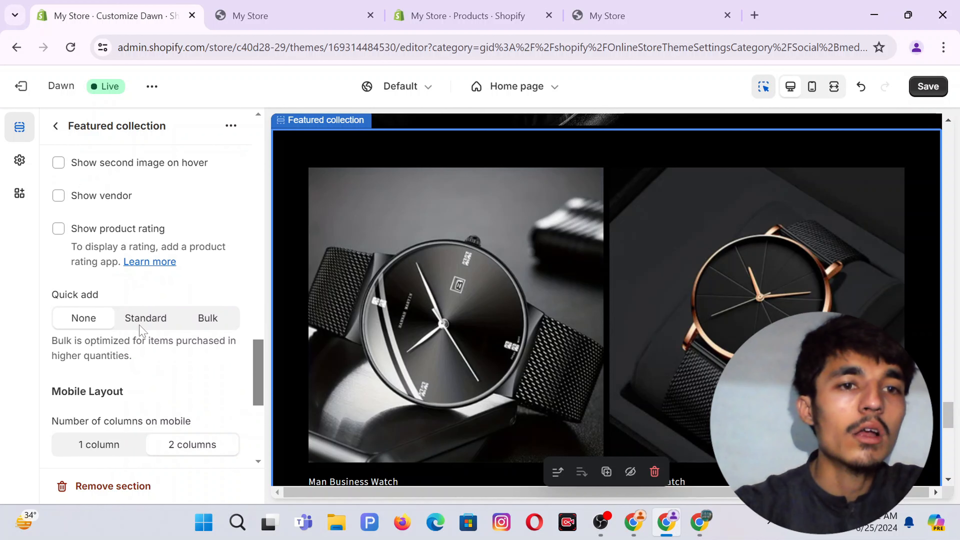
{"action": "scroll", "coordinate": [123, 302], "scroll_direction": "down", "scroll_amount": 3}
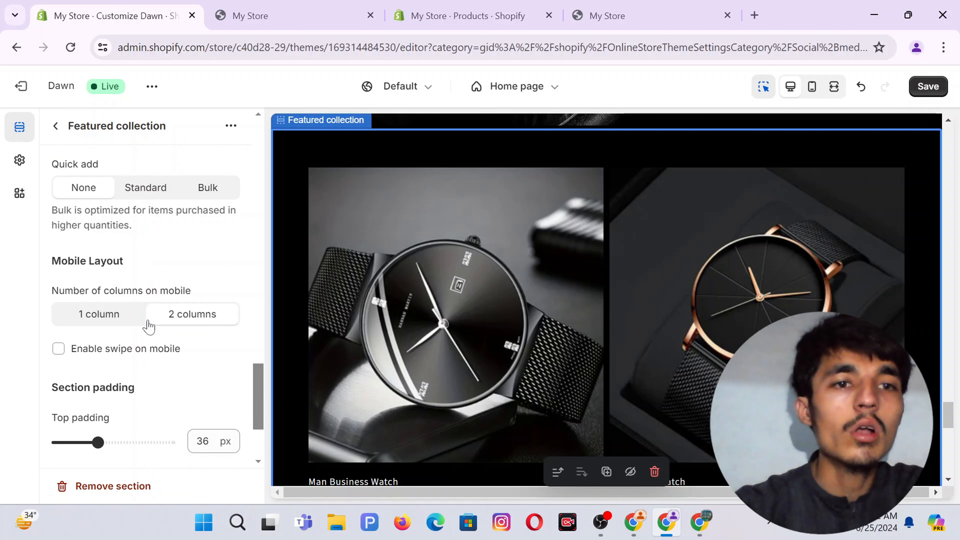
{"action": "scroll", "coordinate": [148, 326], "scroll_direction": "down", "scroll_amount": 2}
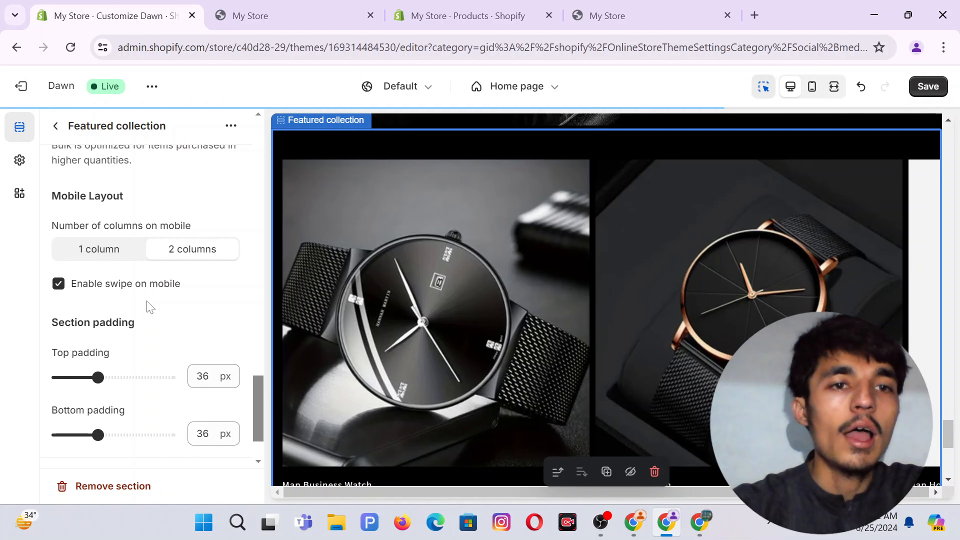
Change the section's Top padding to 12 px and Bottom padding to 4 px.
{"action": "scroll", "coordinate": [145, 307], "scroll_direction": "down", "scroll_amount": 2}
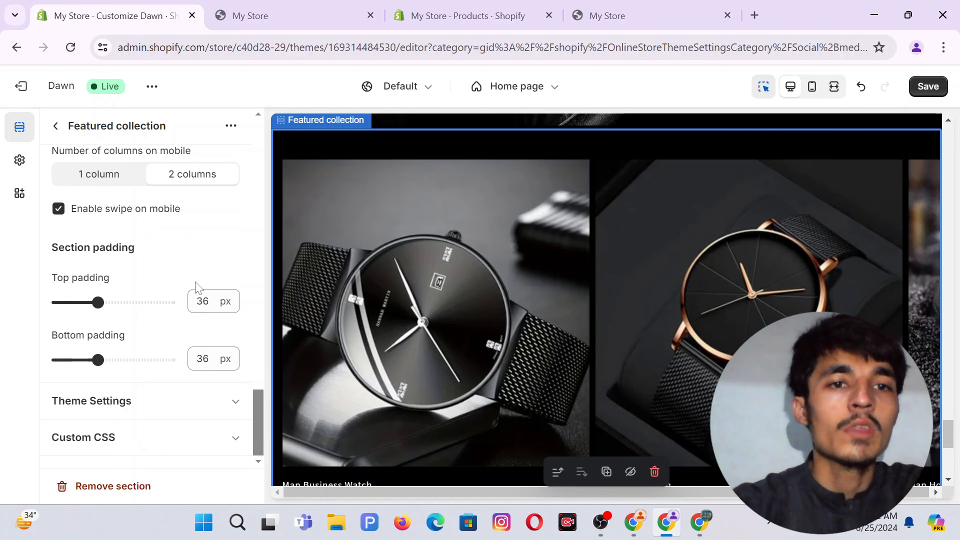
{"action": "double_click", "coordinate": [203, 301]}
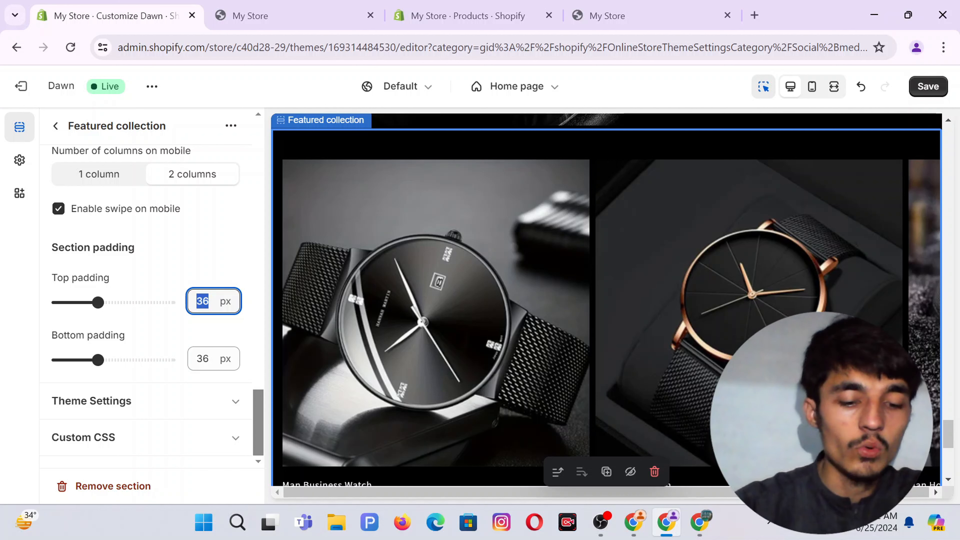
{"action": "type", "text": "4"}
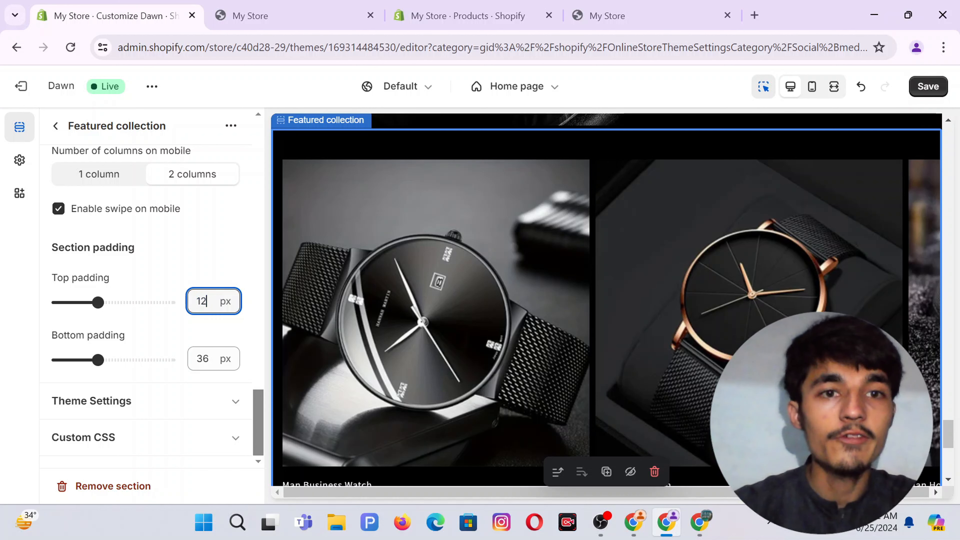
{"action": "left_click", "coordinate": [203, 359]}
{"action": "type", "text": "4"}
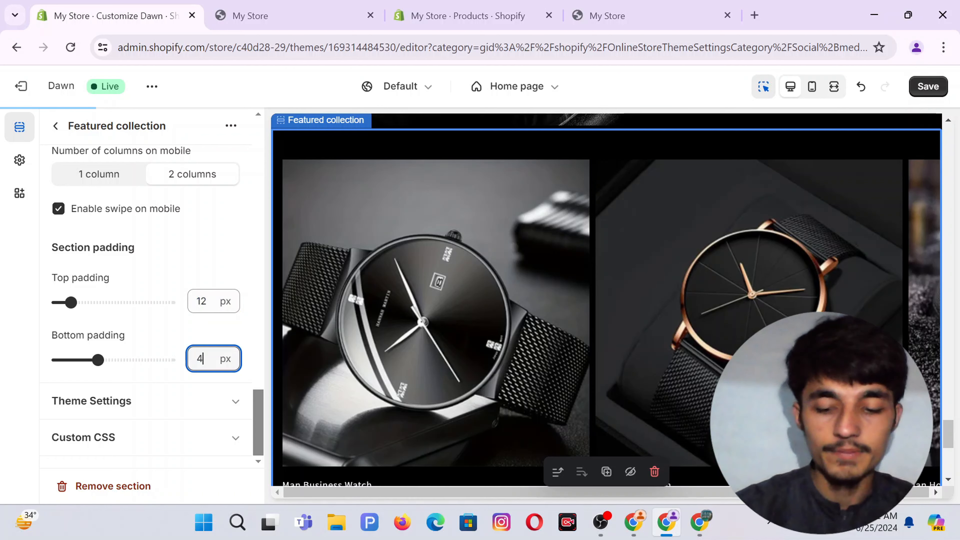
{"action": "left_click", "coordinate": [198, 259]}
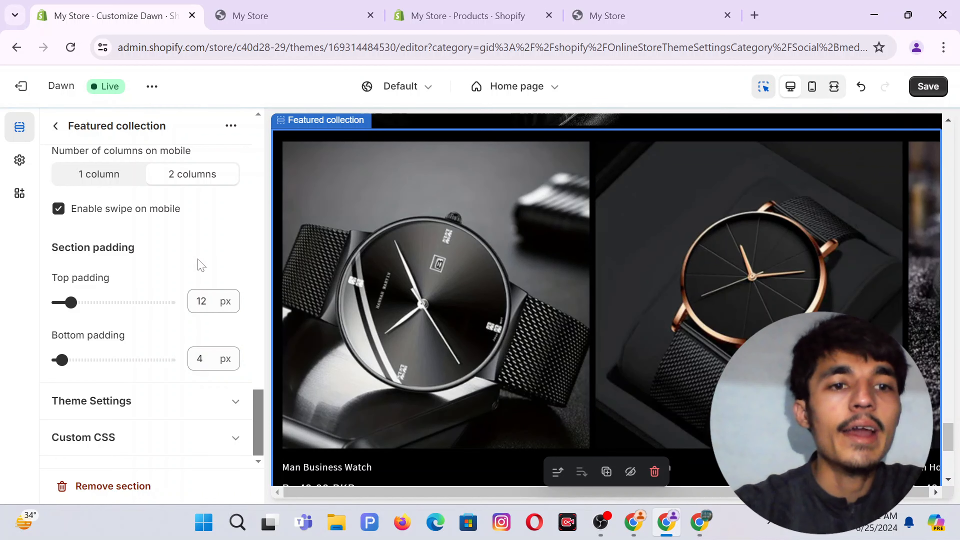
Save the theme changes, close the extra store tab, and view the live Dawn storefront.
{"action": "left_click", "coordinate": [933, 90]}
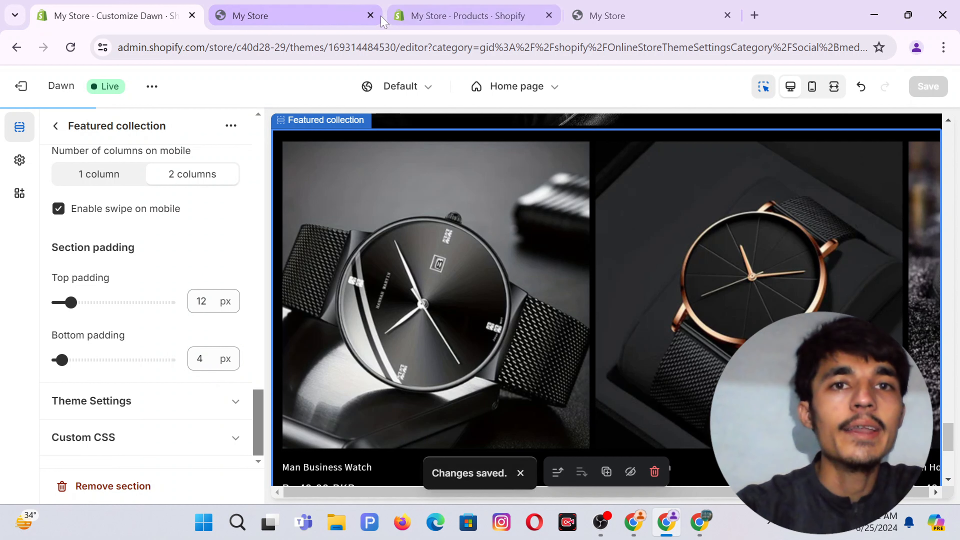
{"action": "left_click", "coordinate": [370, 16]}
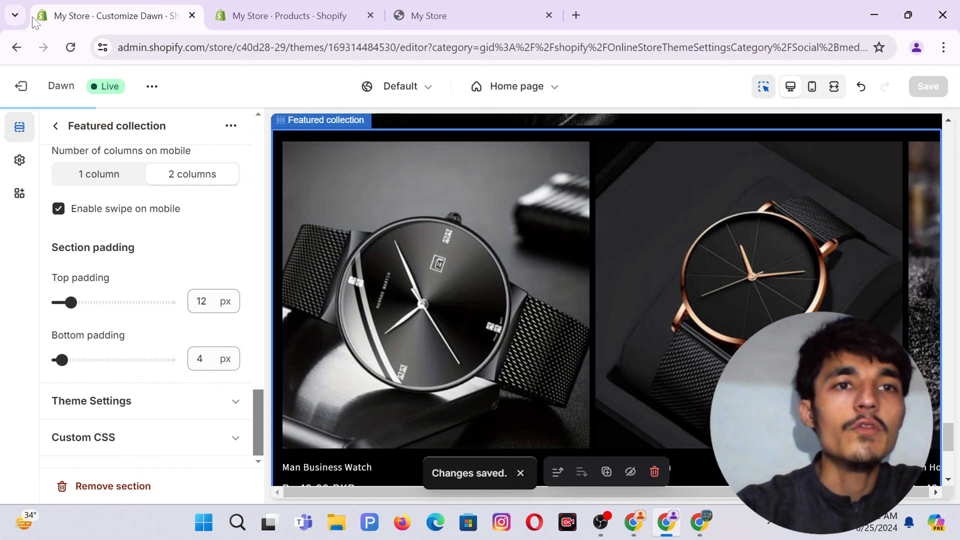
{"action": "left_click", "coordinate": [151, 87]}
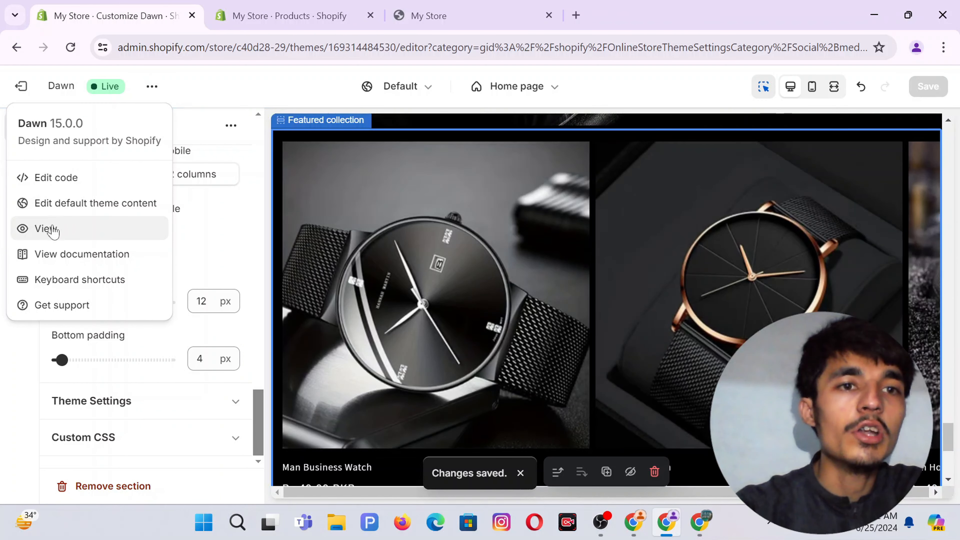
{"action": "left_click", "coordinate": [53, 229]}
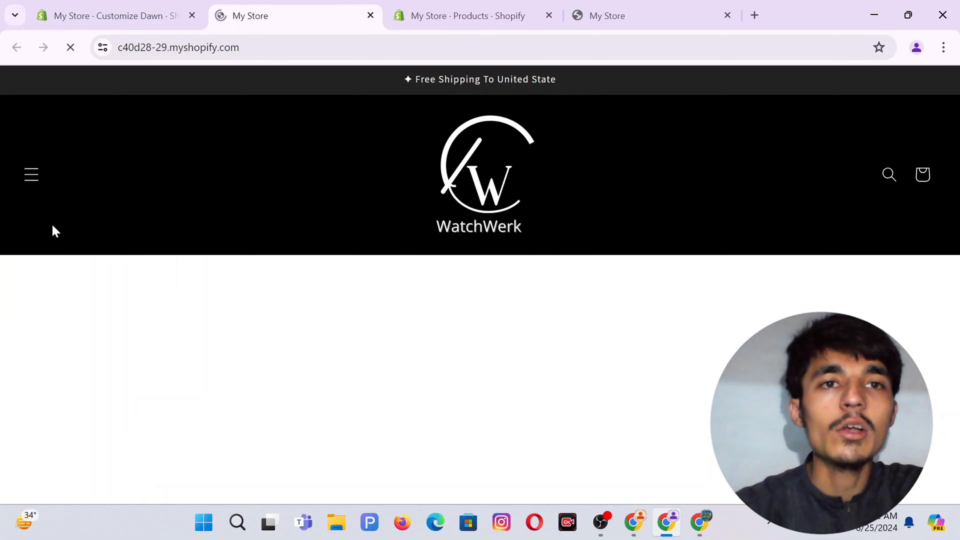
Scroll through the live WatchWerk home page to review it.
{"action": "scroll", "coordinate": [318, 238], "scroll_direction": "down", "scroll_amount": 15}
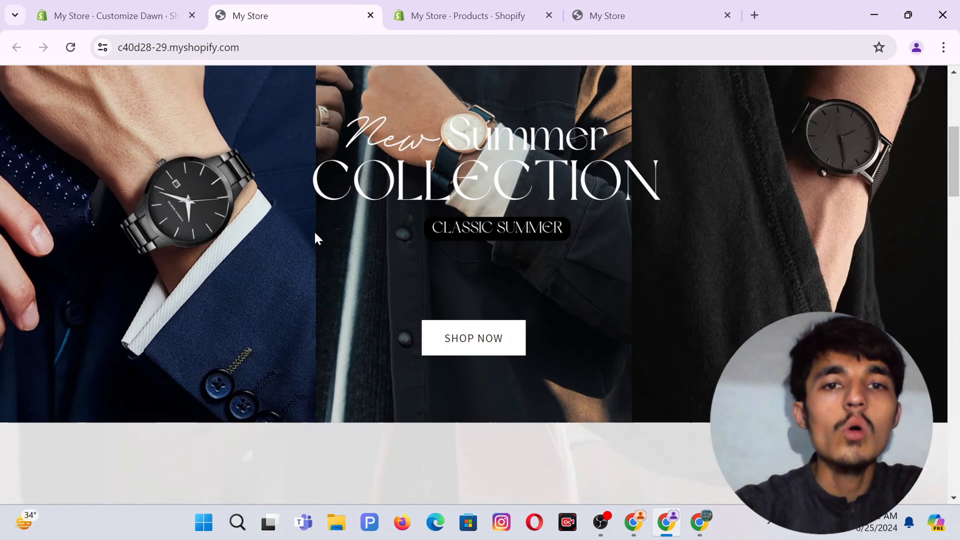
{"action": "scroll", "coordinate": [318, 238], "scroll_direction": "down", "scroll_amount": 12}
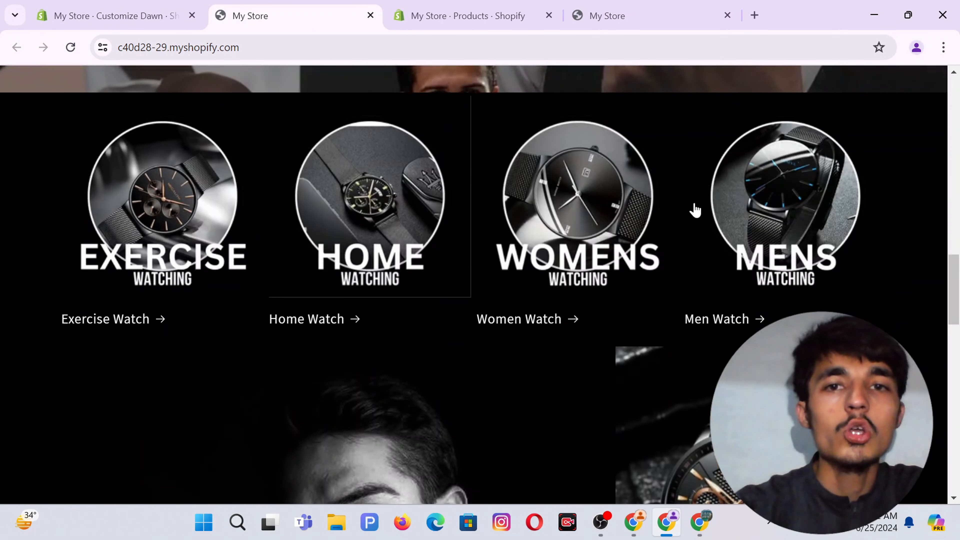
{"action": "scroll", "coordinate": [446, 210], "scroll_direction": "down", "scroll_amount": 8}
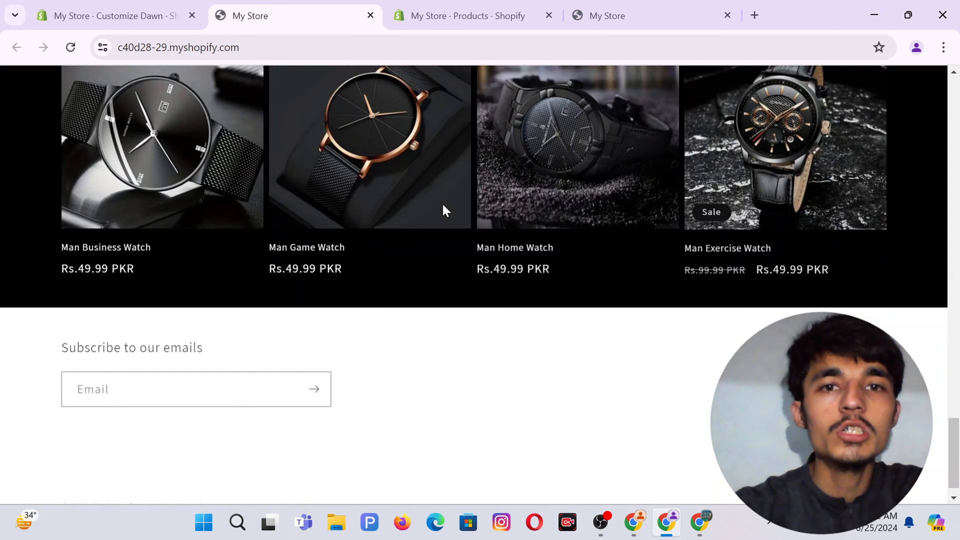
{"action": "scroll", "coordinate": [444, 209], "scroll_direction": "up", "scroll_amount": 4}
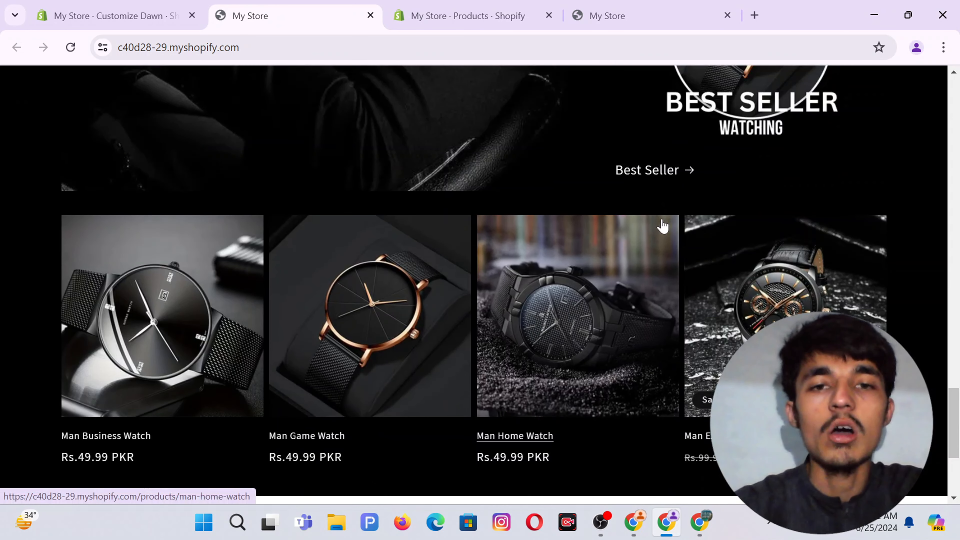
{"action": "scroll", "coordinate": [663, 226], "scroll_direction": "down", "scroll_amount": 2}
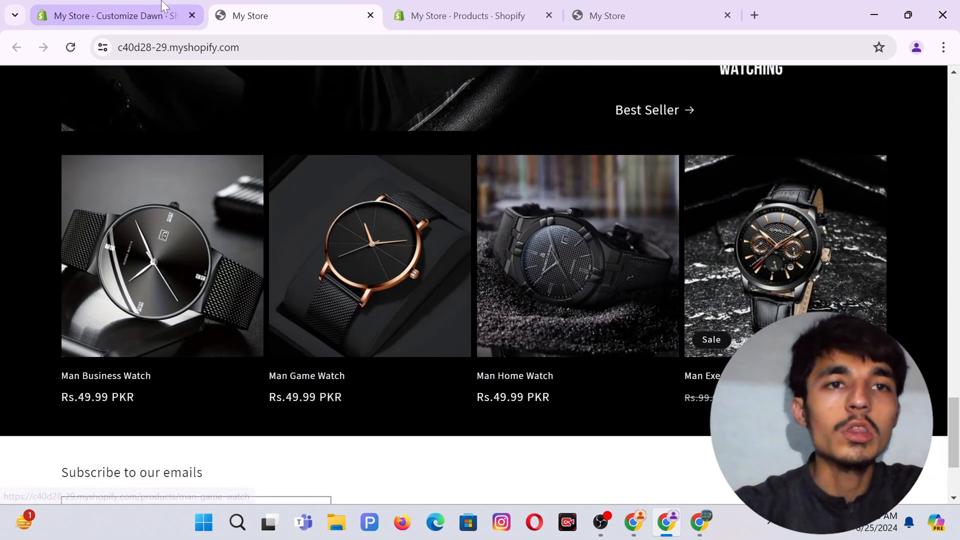
Back in the editor, tick Show second image on hover and Show vendor for the Featured collection.
{"action": "left_click", "coordinate": [114, 15]}
{"action": "left_click", "coordinate": [229, 232]}
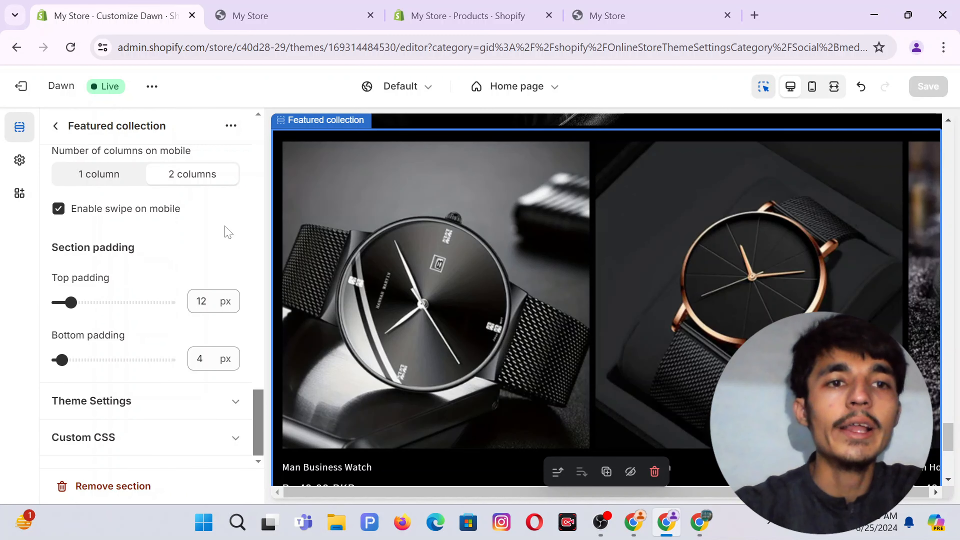
{"action": "scroll", "coordinate": [225, 229], "scroll_direction": "up", "scroll_amount": 8}
{"action": "scroll", "coordinate": [150, 221], "scroll_direction": "down", "scroll_amount": 2}
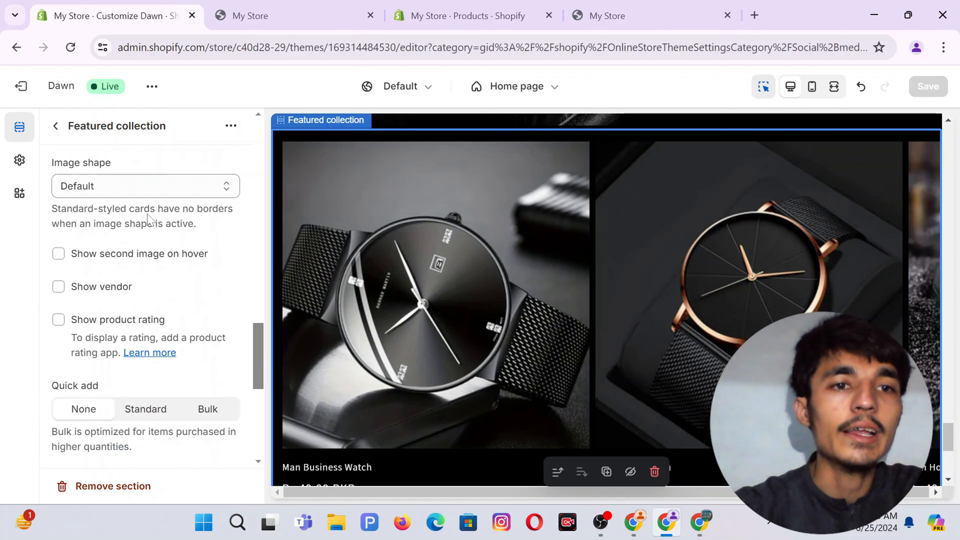
{"action": "left_click", "coordinate": [265, 17]}
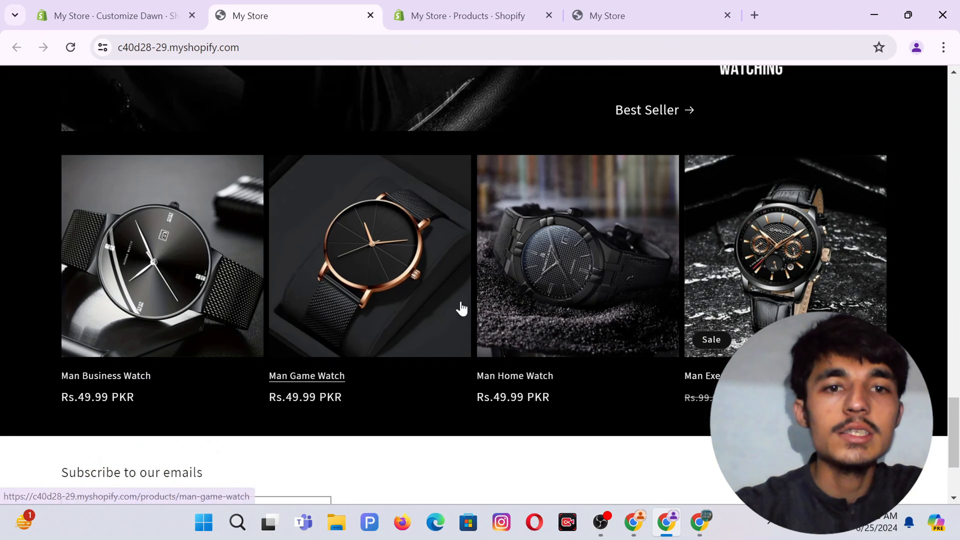
{"action": "scroll", "coordinate": [139, 379], "scroll_direction": "down", "scroll_amount": 1}
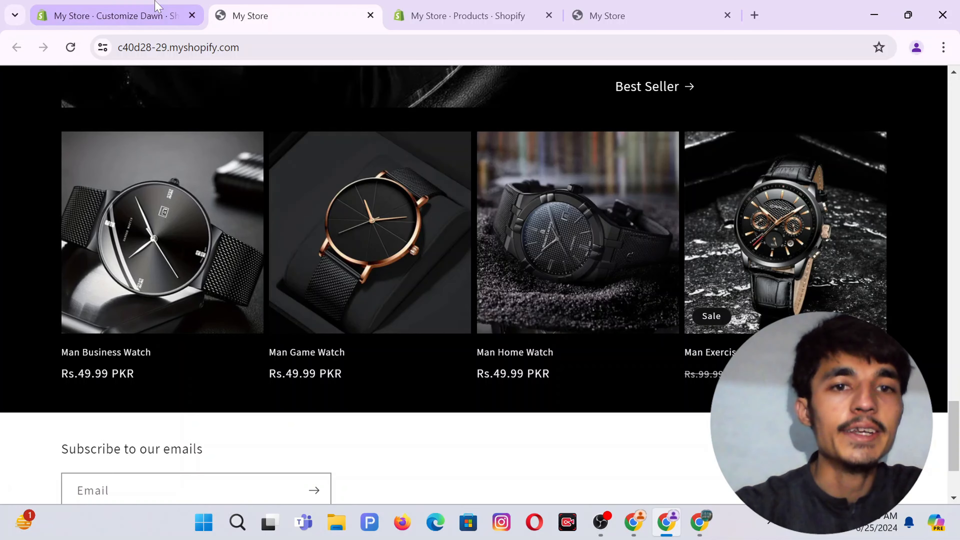
{"action": "left_click", "coordinate": [114, 16]}
{"action": "left_click", "coordinate": [61, 254]}
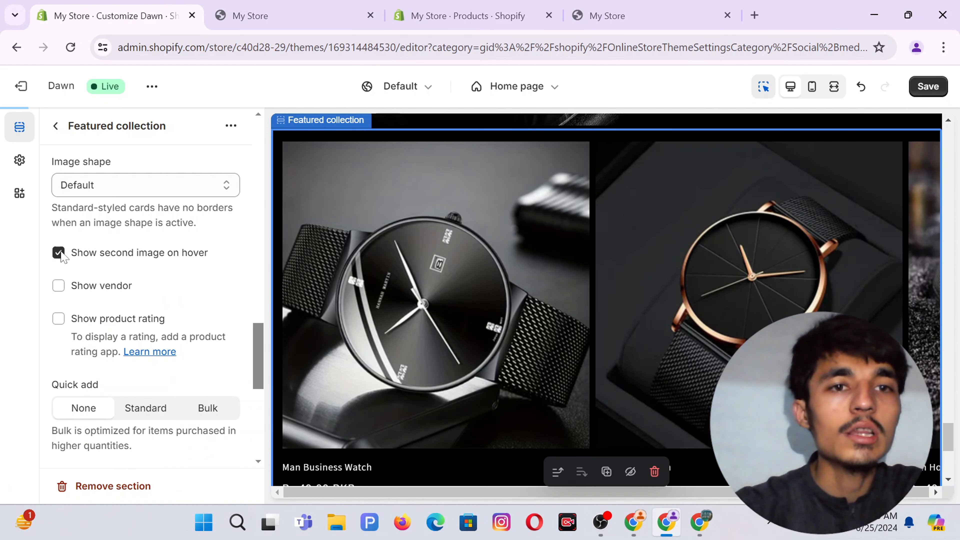
{"action": "left_click", "coordinate": [59, 286]}
Enable product ratings, save, and compare the reloaded storefront product grid with the editor.
{"action": "left_click", "coordinate": [58, 319]}
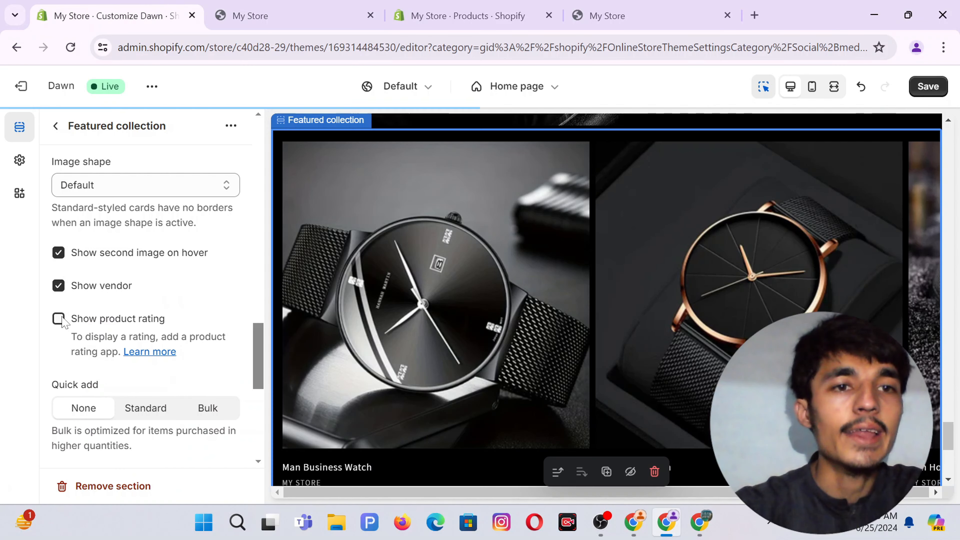
{"action": "left_click", "coordinate": [919, 88]}
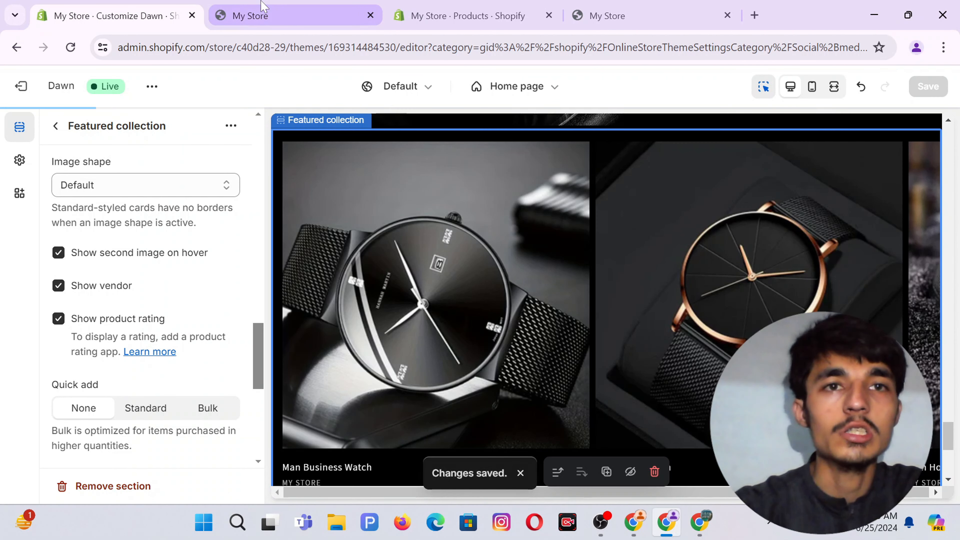
{"action": "left_click", "coordinate": [264, 6]}
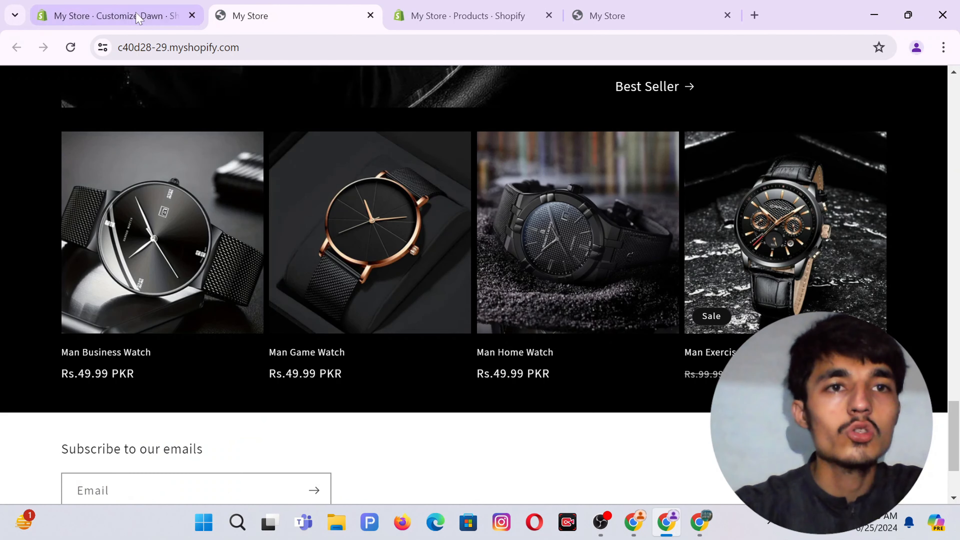
{"action": "left_click", "coordinate": [73, 50]}
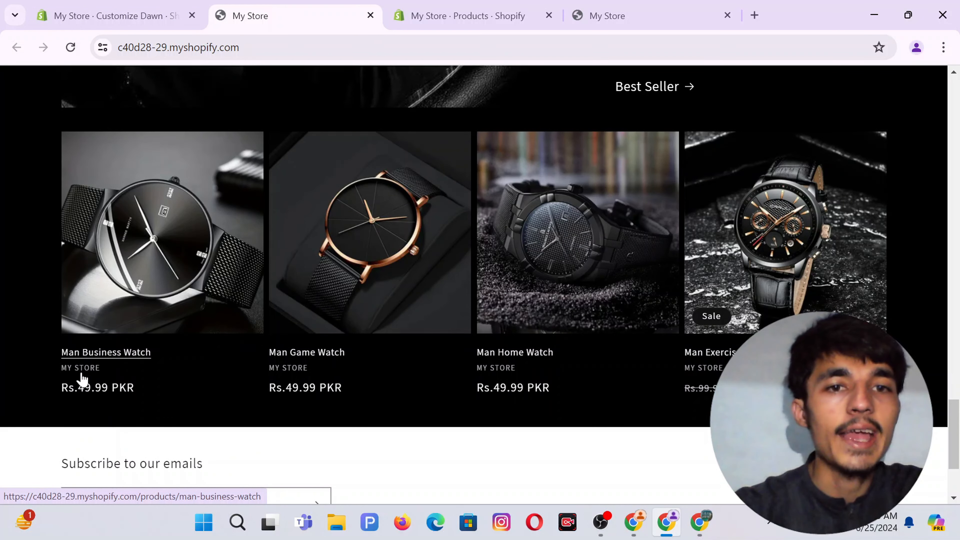
{"action": "left_click", "coordinate": [114, 15]}
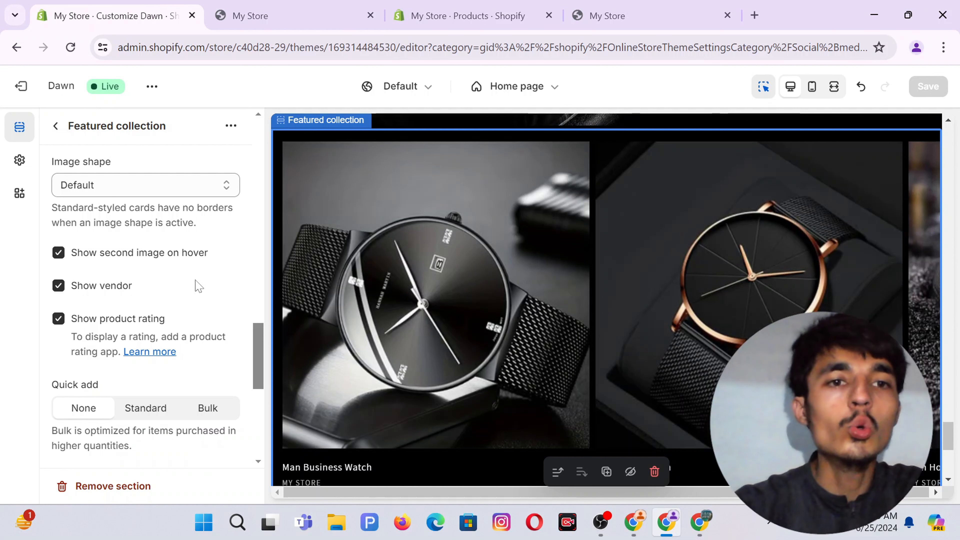
{"action": "left_click", "coordinate": [316, 8]}
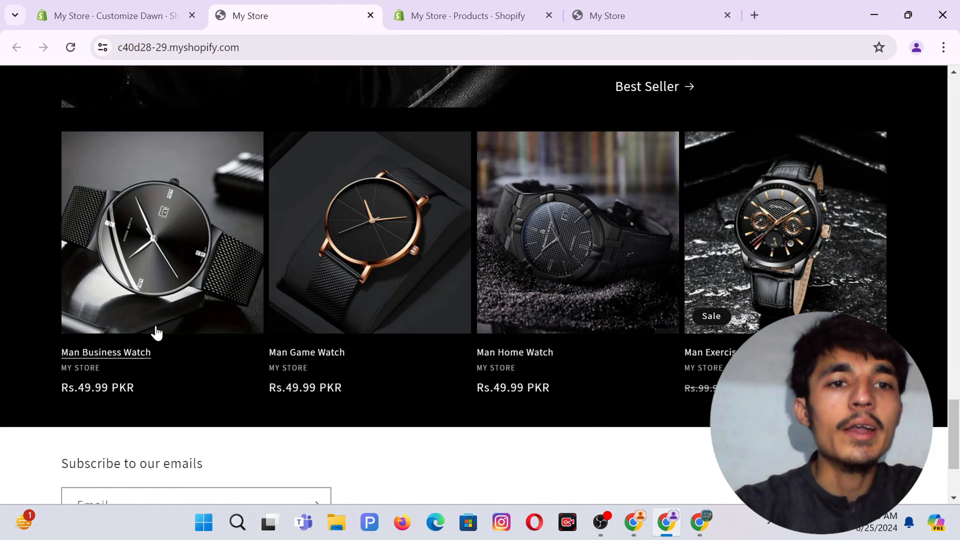
{"action": "scroll", "coordinate": [221, 268], "scroll_direction": "down", "scroll_amount": 2}
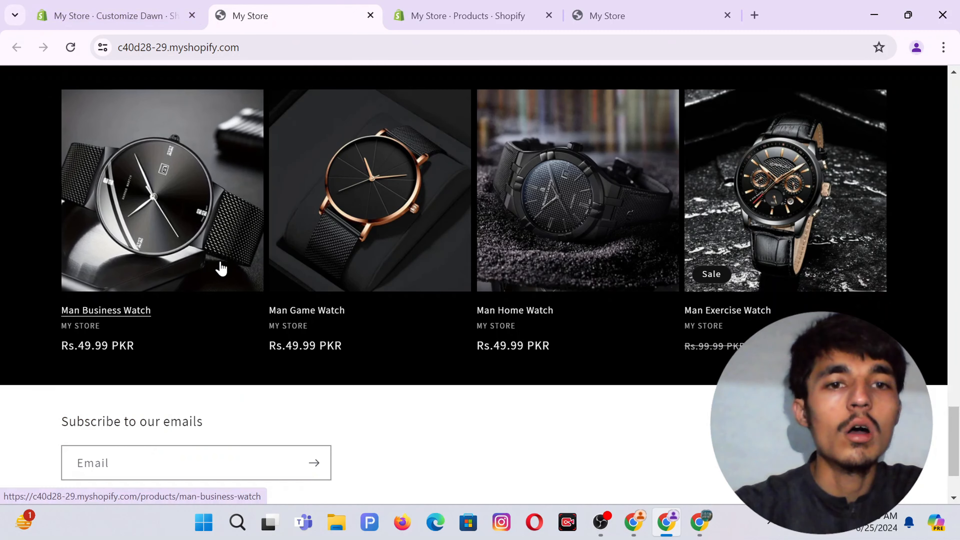
{"action": "left_click", "coordinate": [145, 3]}
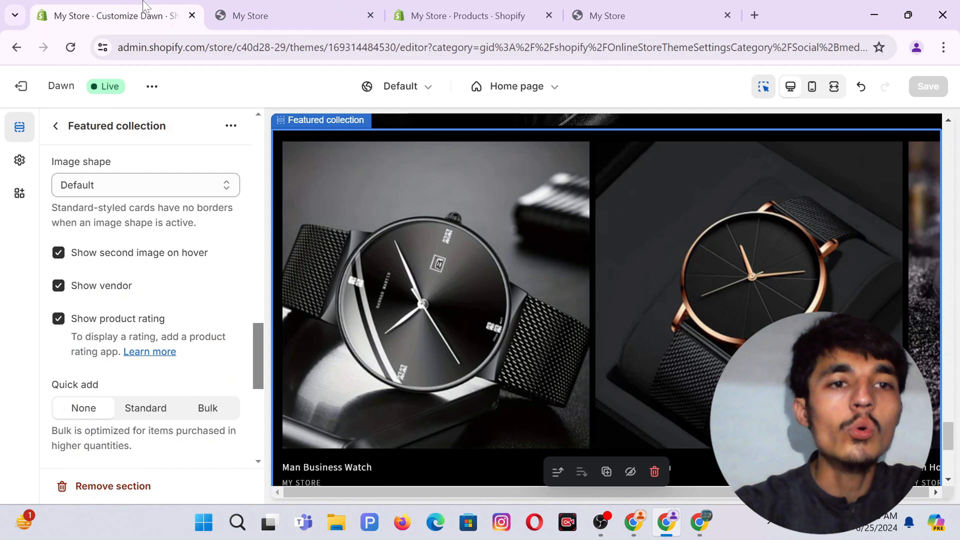
Turn off product ratings, vendor names and the second hover image, then save.
{"action": "left_click", "coordinate": [58, 318]}
{"action": "left_click", "coordinate": [59, 286]}
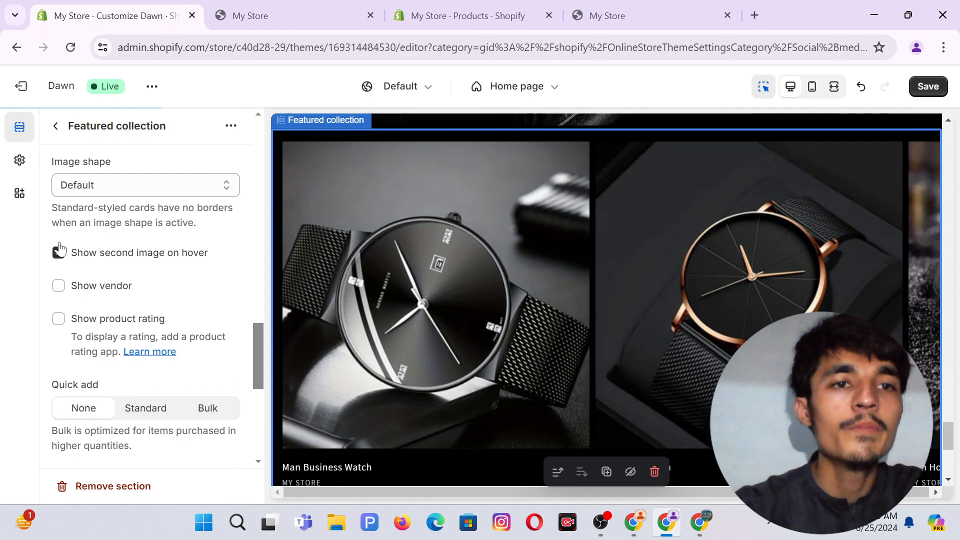
{"action": "left_click", "coordinate": [60, 250]}
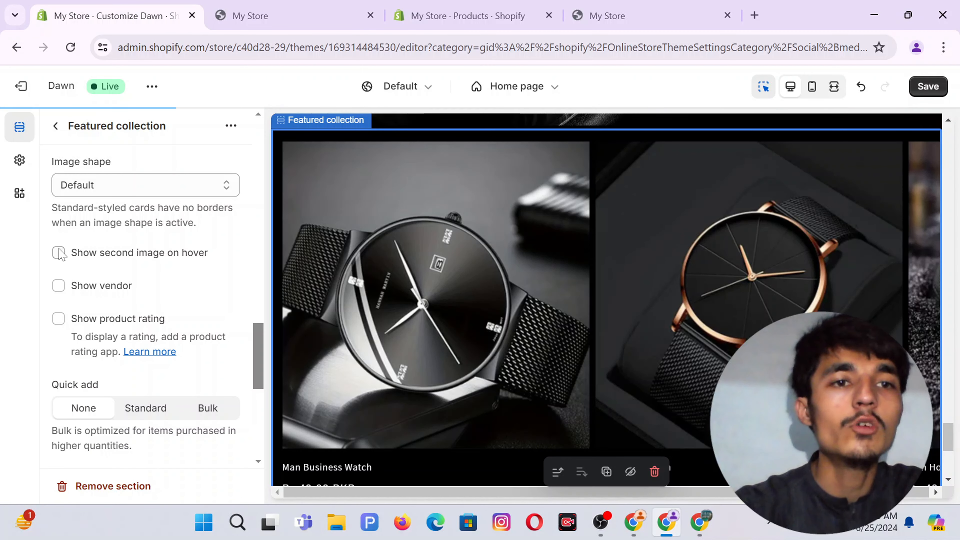
{"action": "left_click", "coordinate": [928, 96]}
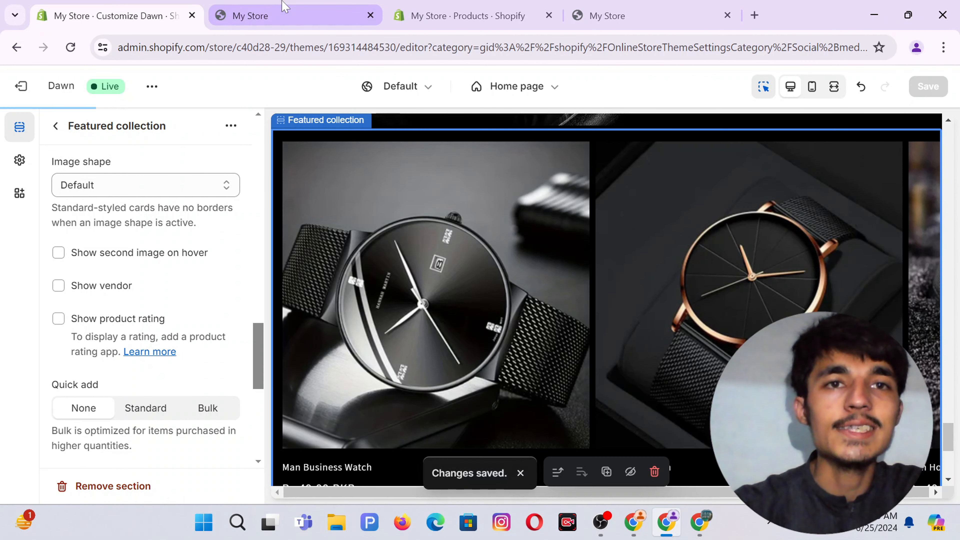
Reload the live storefront to confirm the watch cards show only names and prices.
{"action": "left_click", "coordinate": [284, 11]}
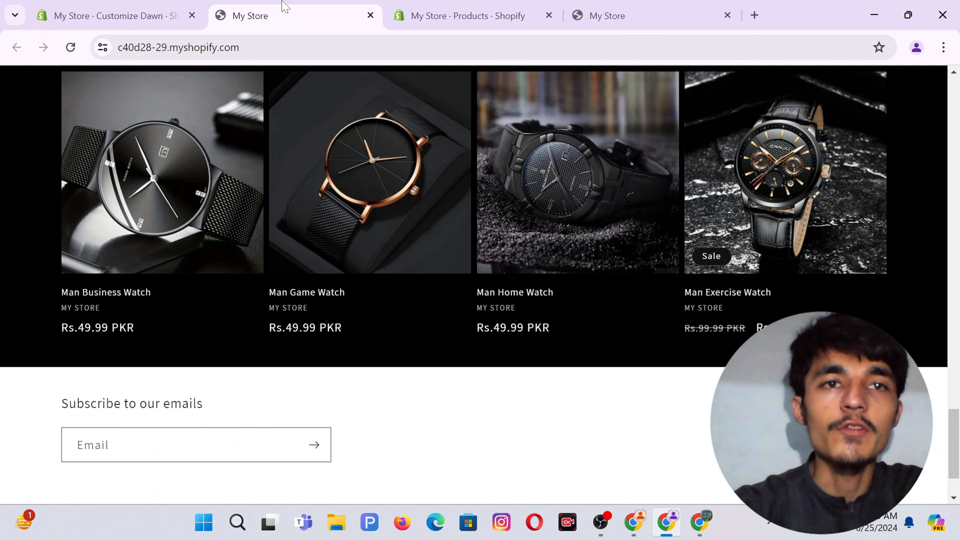
{"action": "left_click", "coordinate": [169, 8]}
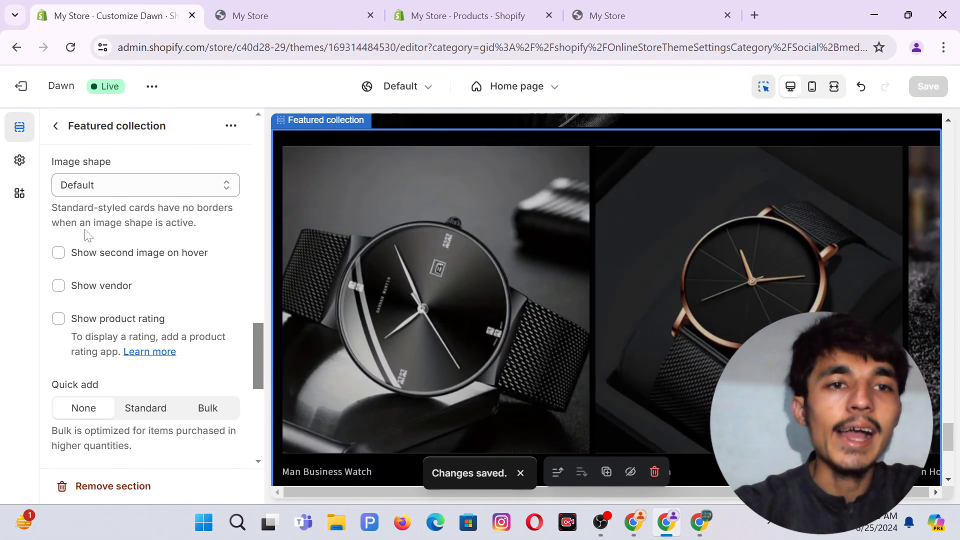
{"action": "left_click", "coordinate": [285, 15]}
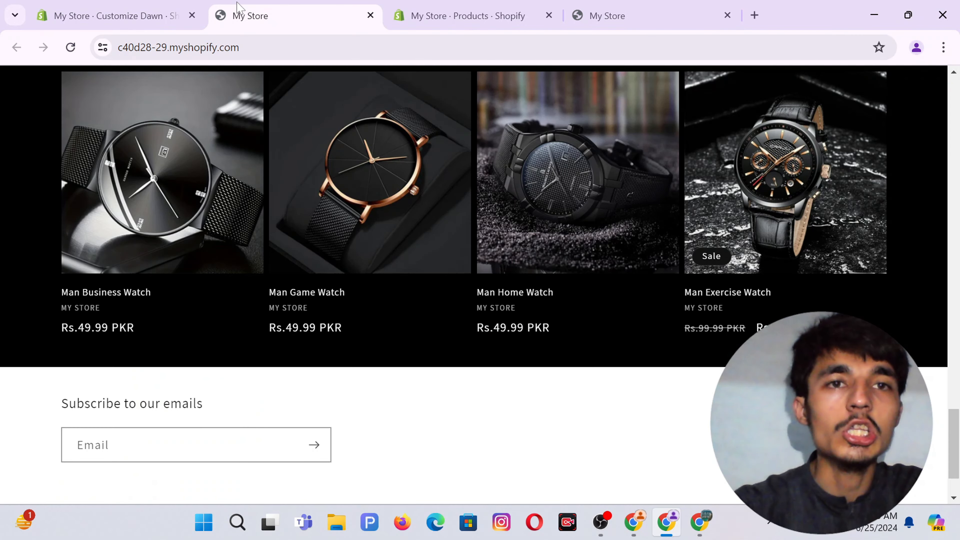
{"action": "left_click", "coordinate": [71, 47]}
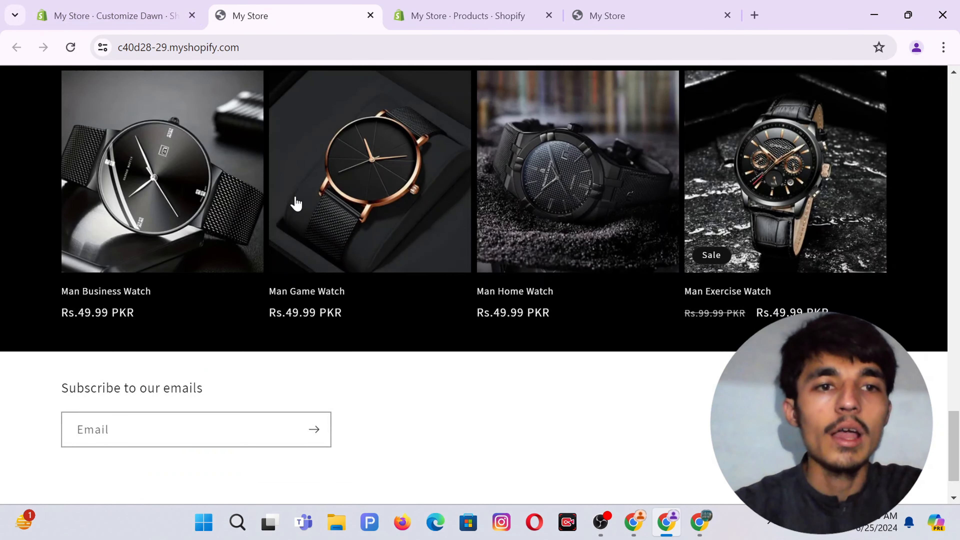
{"action": "scroll", "coordinate": [295, 202], "scroll_direction": "up", "scroll_amount": 5}
{"action": "scroll", "coordinate": [294, 201], "scroll_direction": "down", "scroll_amount": 3}
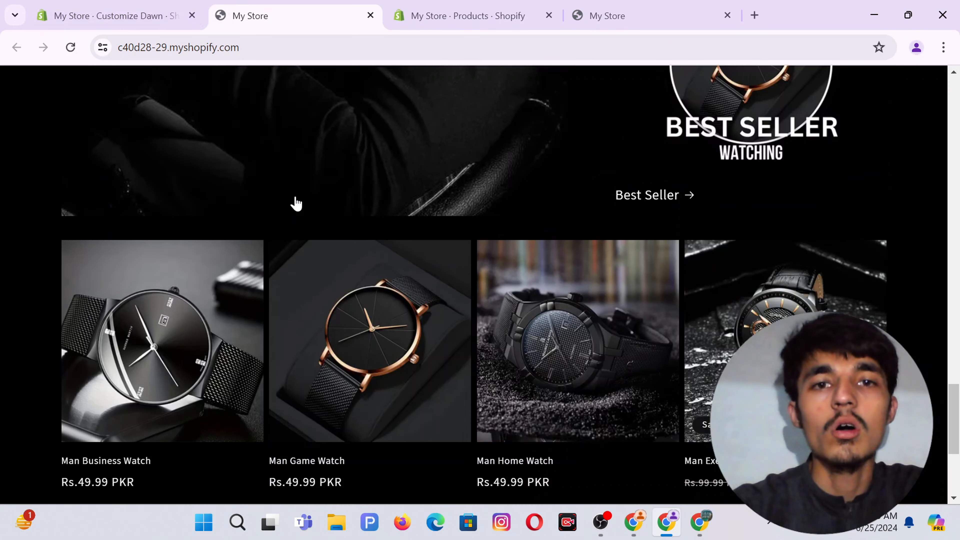
{"action": "scroll", "coordinate": [510, 238], "scroll_direction": "down", "scroll_amount": 3}
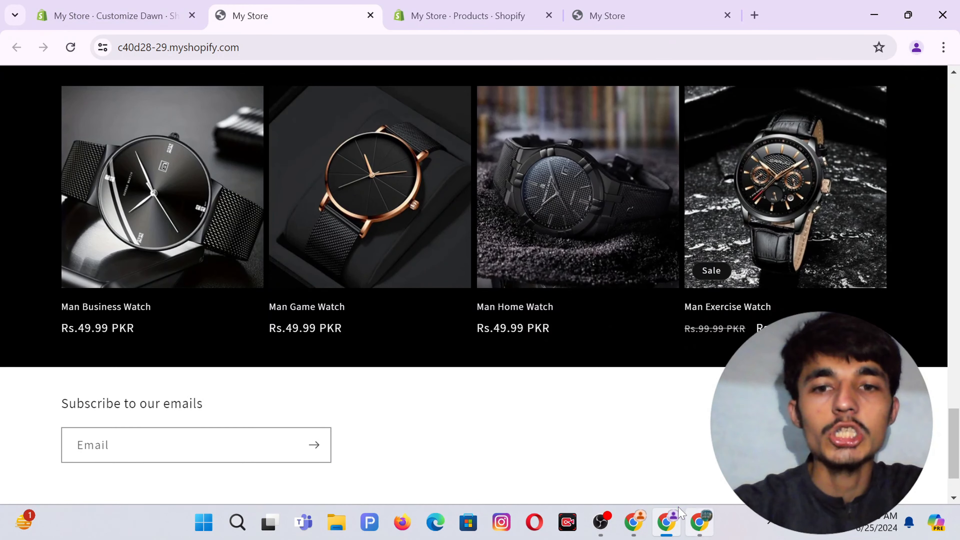
{"action": "left_click", "coordinate": [639, 524]}
Scroll the other store down to its COSTUMER FEEDBACK section with three reviewer cards.
{"action": "scroll", "coordinate": [575, 399], "scroll_direction": "down", "scroll_amount": 7}
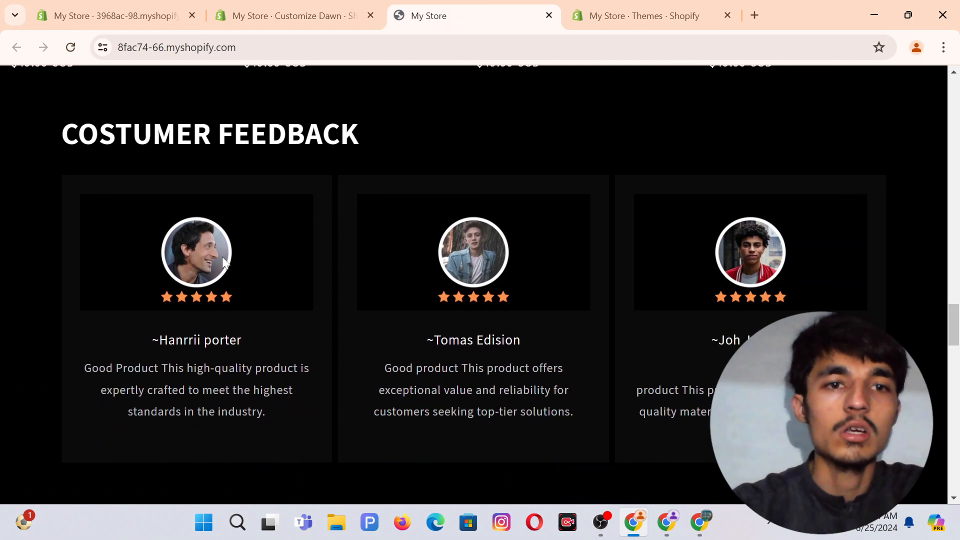
{"action": "scroll", "coordinate": [274, 277], "scroll_direction": "down", "scroll_amount": 1}
{"action": "scroll", "coordinate": [386, 311], "scroll_direction": "up", "scroll_amount": 1}
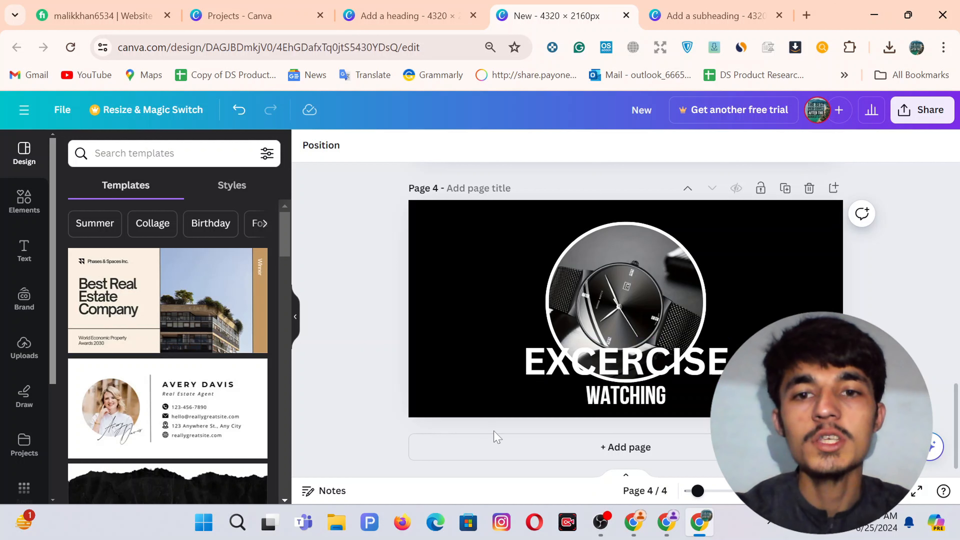
Add page 5 and paste a smaller, centred copy of page 4's circular watch image.
{"action": "left_click", "coordinate": [590, 447]}
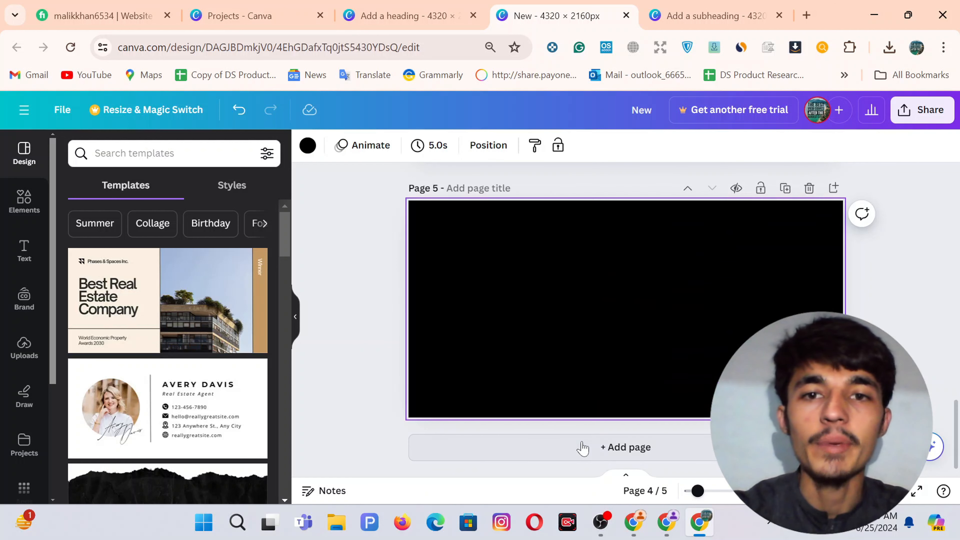
{"action": "scroll", "coordinate": [603, 370], "scroll_direction": "up", "scroll_amount": 6}
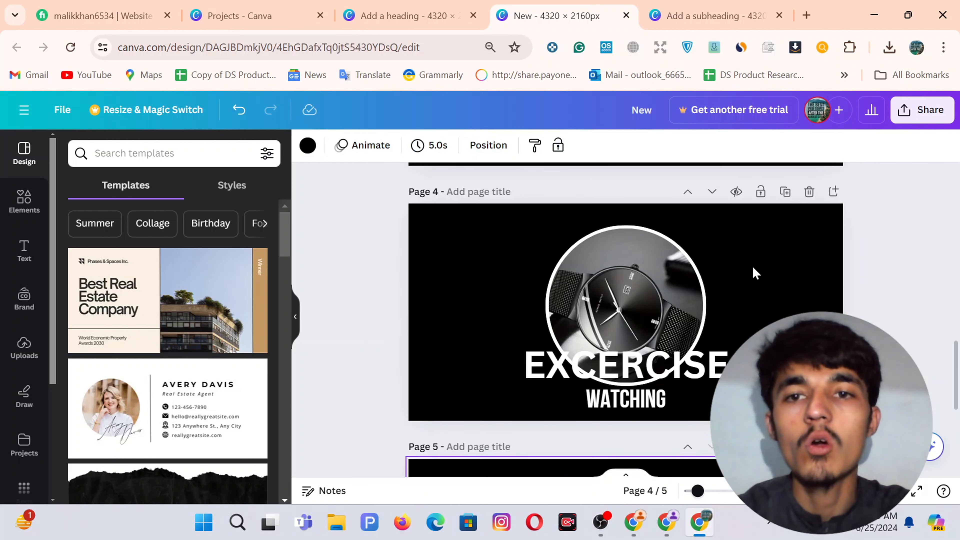
{"action": "left_click", "coordinate": [630, 290]}
{"action": "right_click", "coordinate": [631, 289]}
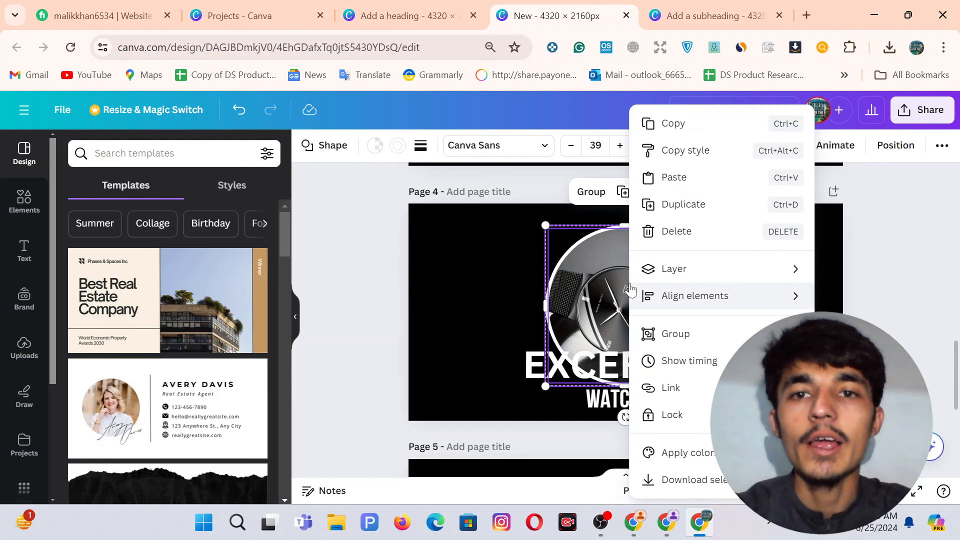
{"action": "left_click", "coordinate": [667, 129]}
{"action": "scroll", "coordinate": [531, 289], "scroll_direction": "down", "scroll_amount": 1}
{"action": "scroll", "coordinate": [531, 289], "scroll_direction": "down", "scroll_amount": 5}
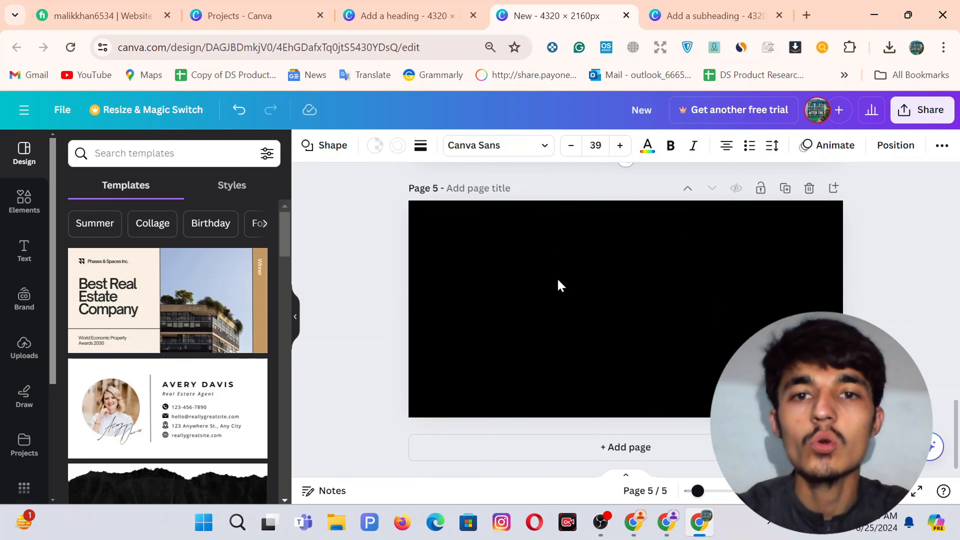
{"action": "right_click", "coordinate": [575, 276]}
{"action": "left_click", "coordinate": [607, 347]}
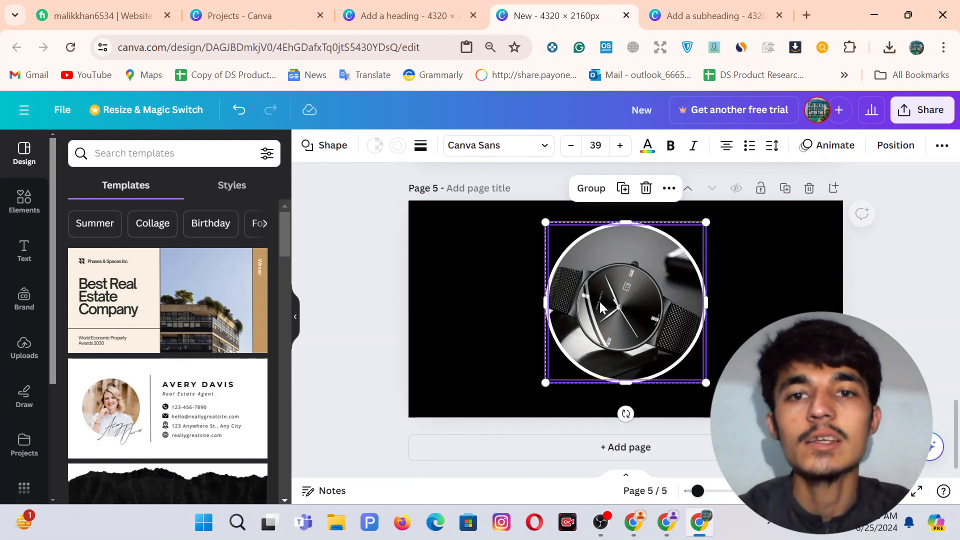
{"action": "left_click_drag", "start_coordinate": [545, 223], "coordinate": [590, 259]}
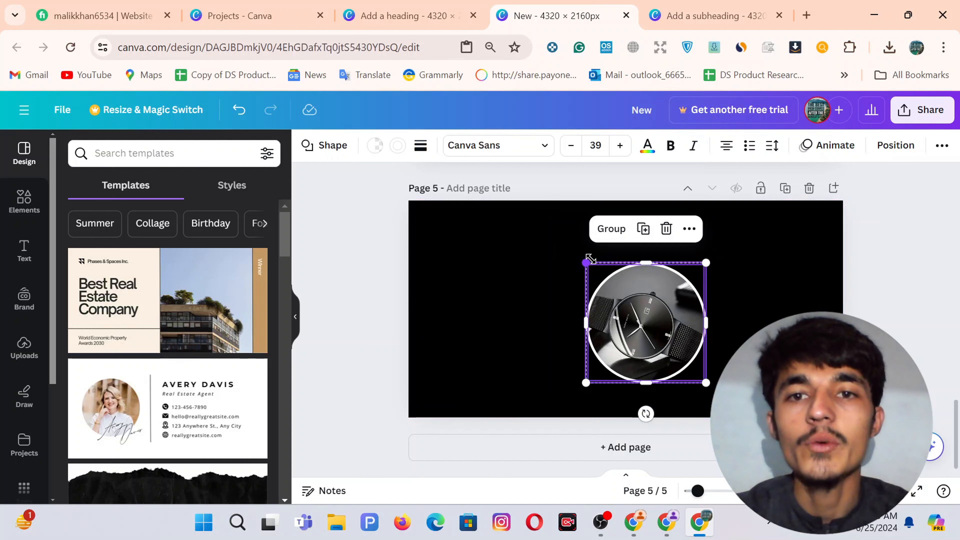
{"action": "left_click_drag", "start_coordinate": [645, 315], "coordinate": [624, 302]}
{"action": "left_click", "coordinate": [739, 300]}
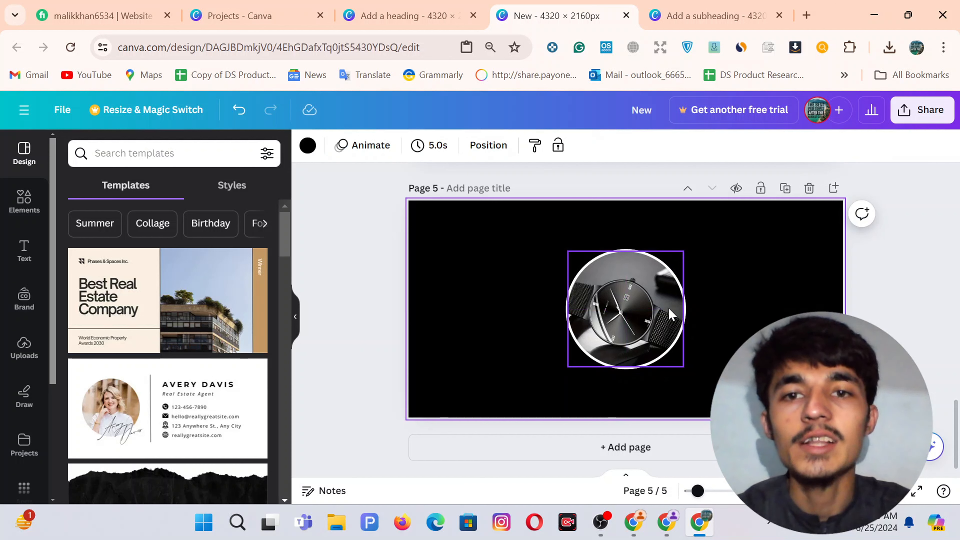
Swap the watch photo for the uploaded smiling man's portrait, shifted down inside the circle.
{"action": "left_click", "coordinate": [21, 354]}
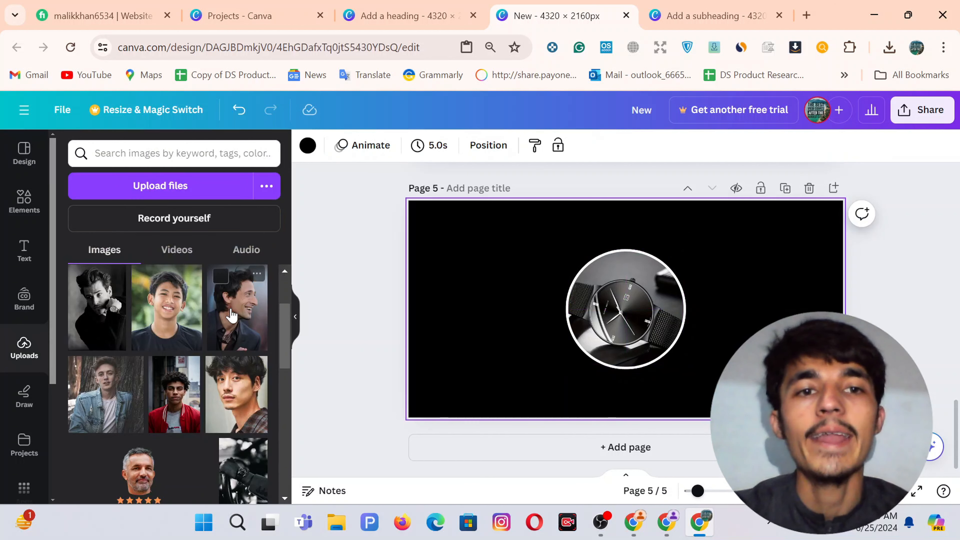
{"action": "left_click_drag", "start_coordinate": [232, 315], "coordinate": [614, 299]}
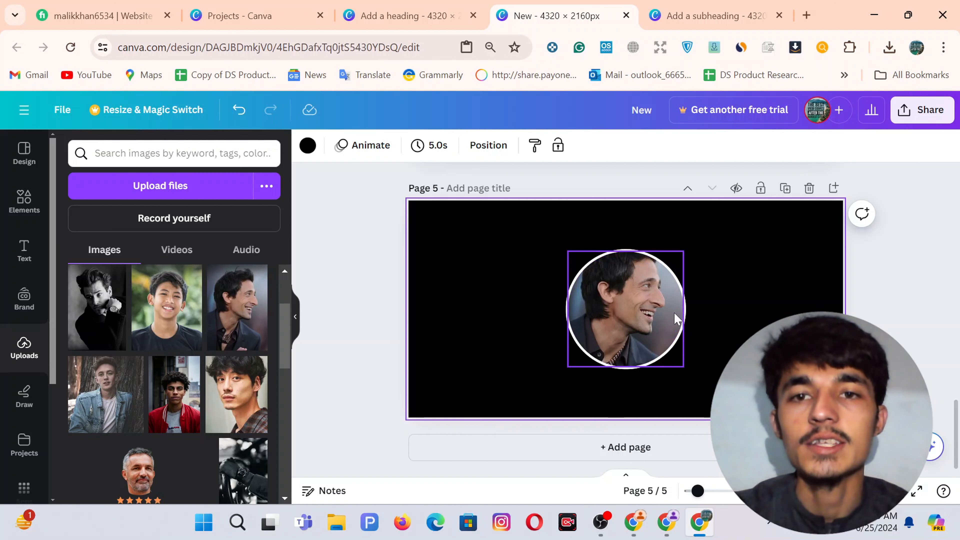
{"action": "double_click", "coordinate": [625, 302]}
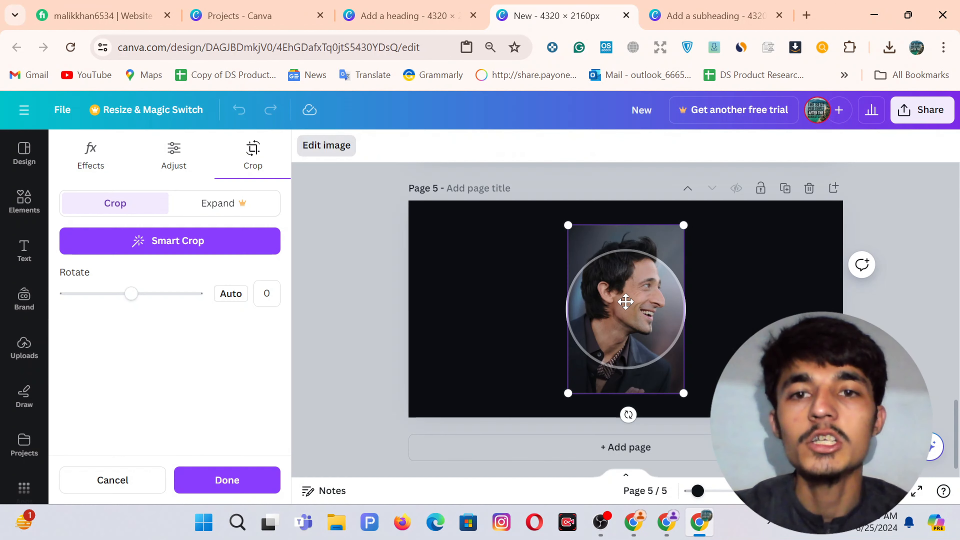
{"action": "left_click_drag", "start_coordinate": [626, 305], "coordinate": [626, 325]}
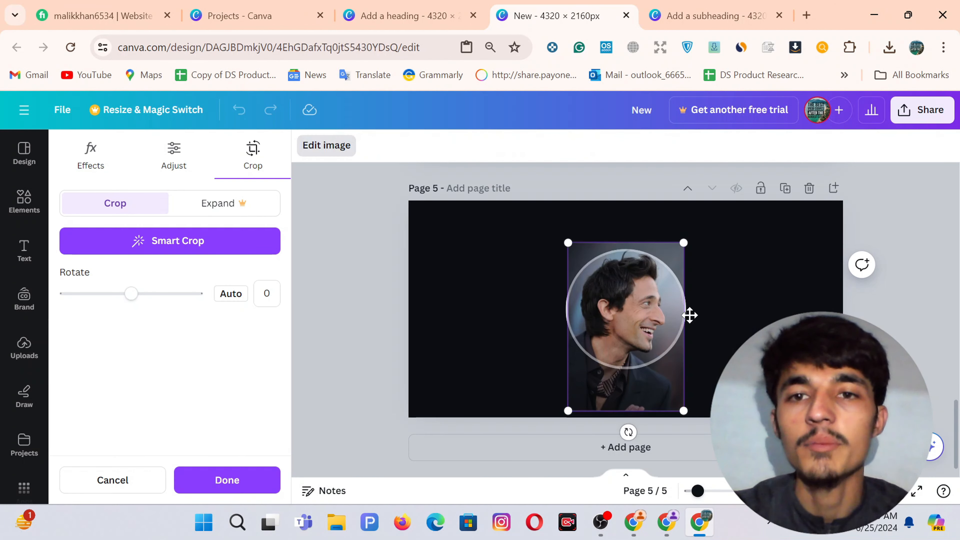
{"action": "left_click", "coordinate": [763, 305]}
{"action": "left_click", "coordinate": [763, 304]}
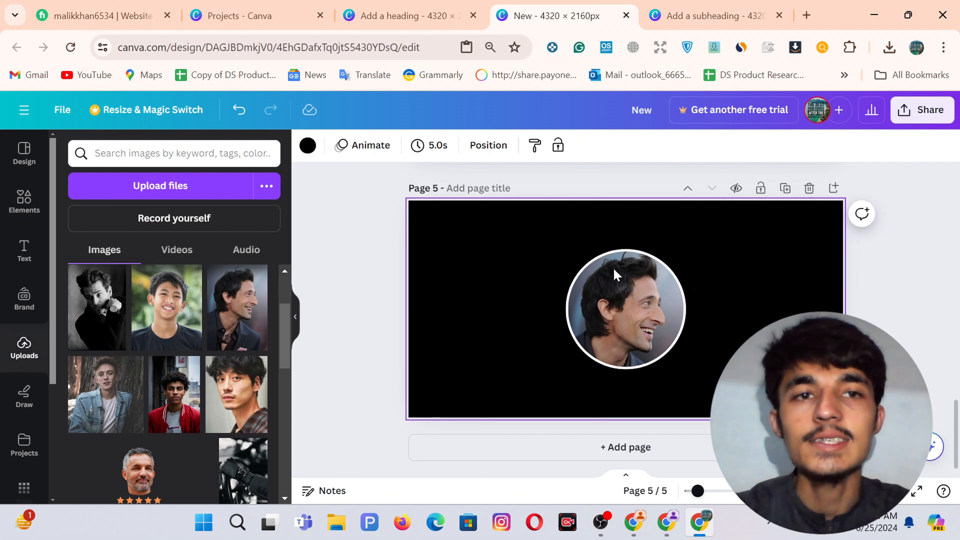
{"action": "left_click", "coordinate": [23, 205]}
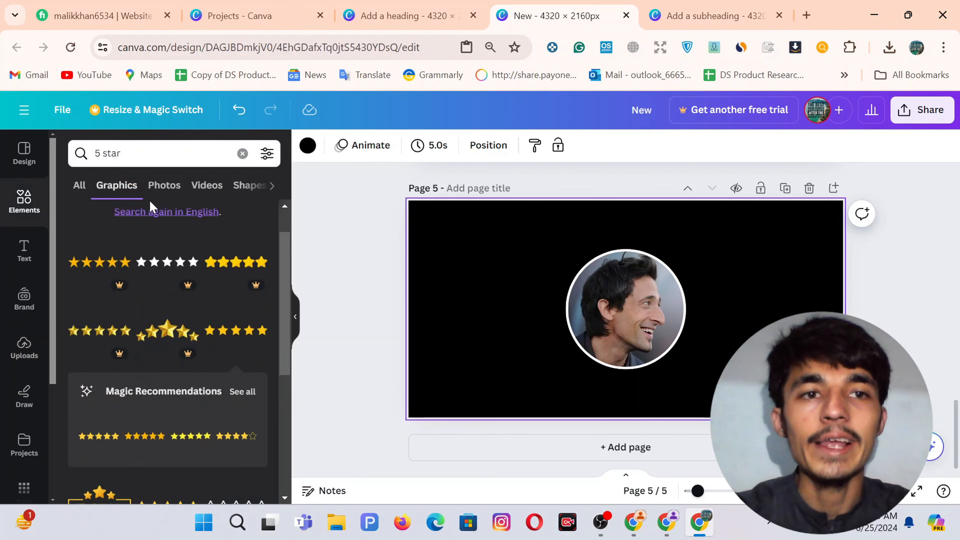
Search graphics for '5 star' and place the gold five-star rating below the portrait.
{"action": "left_click", "coordinate": [243, 154]}
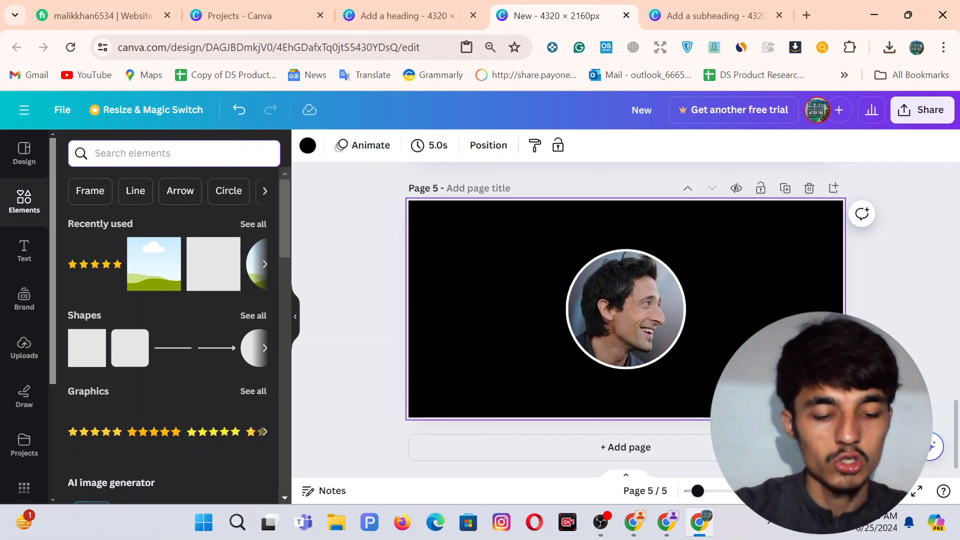
{"action": "type", "text": "5 star"}
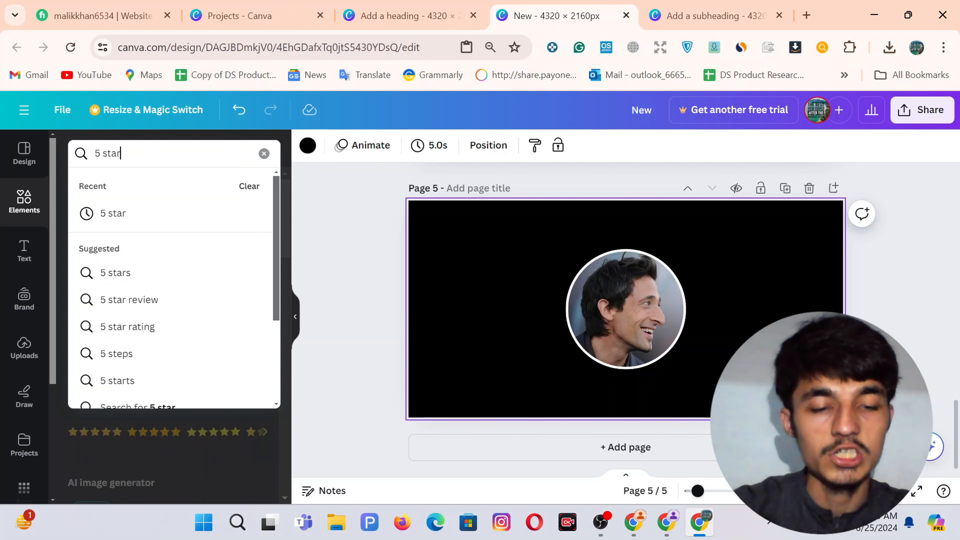
{"action": "key", "text": "Return"}
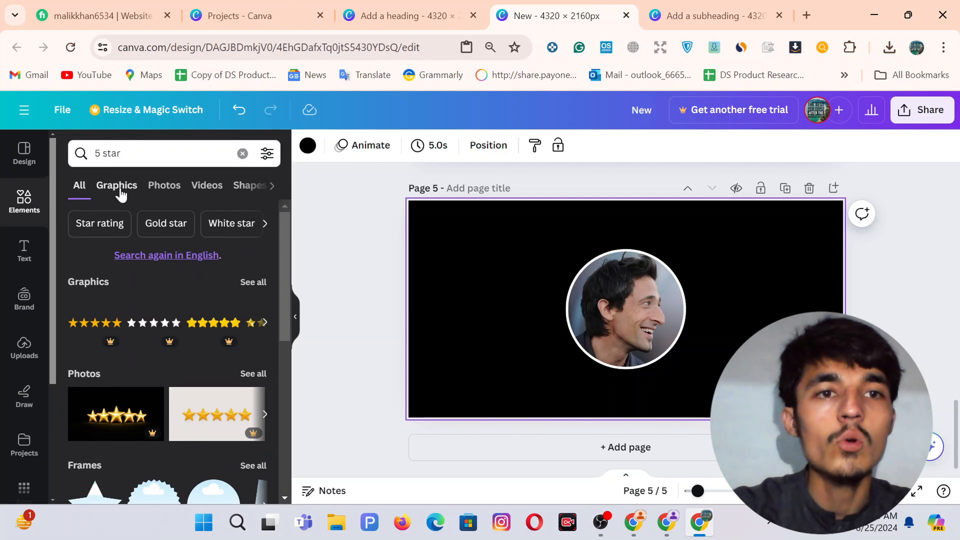
{"action": "left_click", "coordinate": [121, 190]}
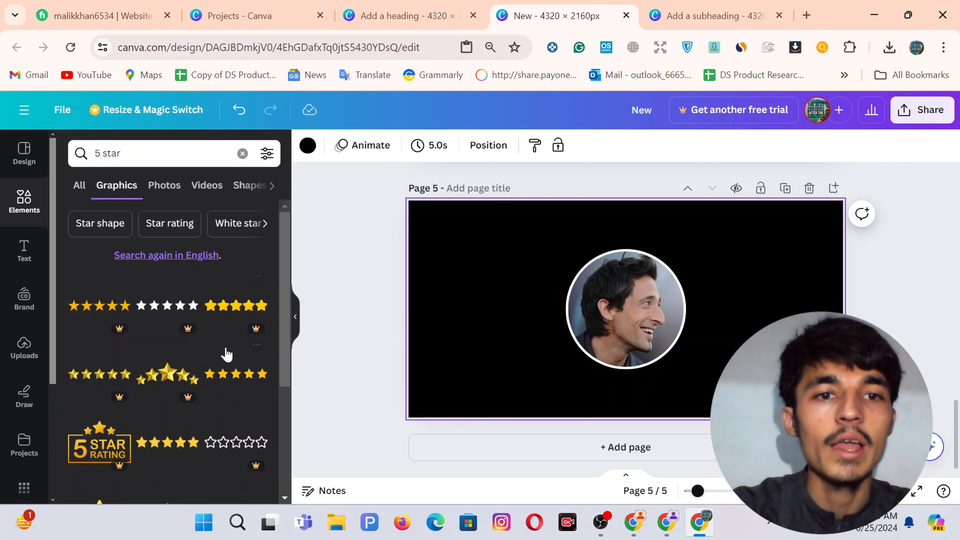
{"action": "left_click", "coordinate": [246, 380]}
{"action": "scroll", "coordinate": [154, 407], "scroll_direction": "down", "scroll_amount": 2}
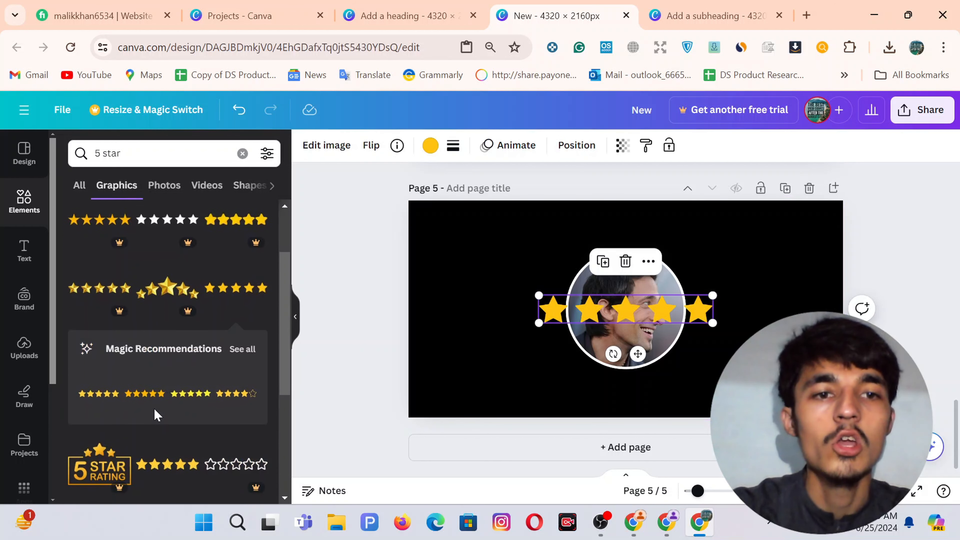
{"action": "scroll", "coordinate": [160, 334], "scroll_direction": "down", "scroll_amount": 4}
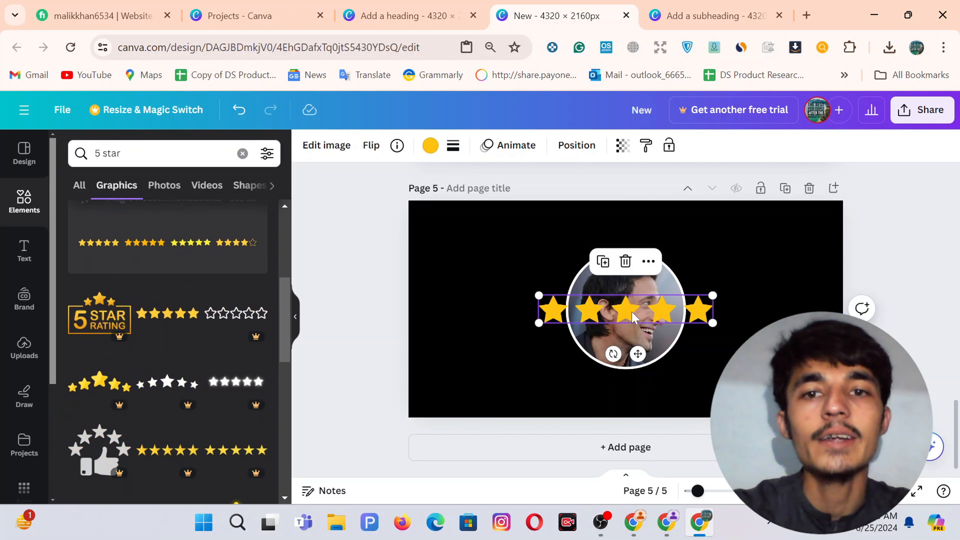
{"action": "left_click_drag", "start_coordinate": [632, 317], "coordinate": [631, 392]}
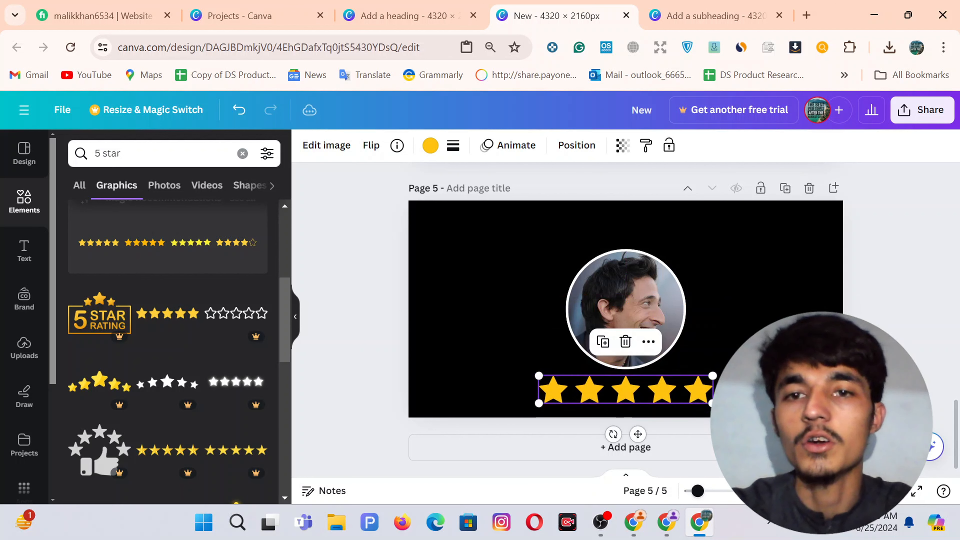
{"action": "left_click", "coordinate": [768, 365]}
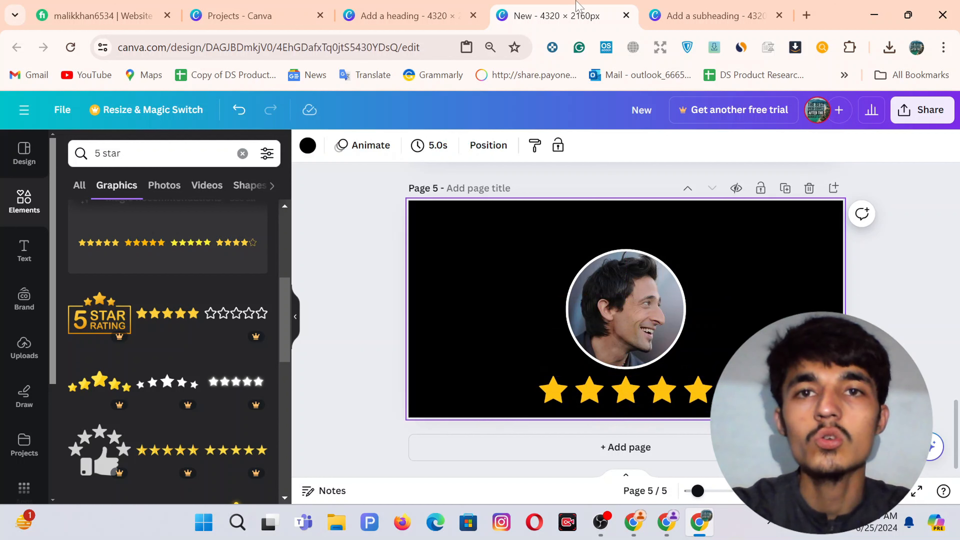
In the other design, resize and centre the page-5 portrait so it fills the white circle.
{"action": "left_click", "coordinate": [682, 6]}
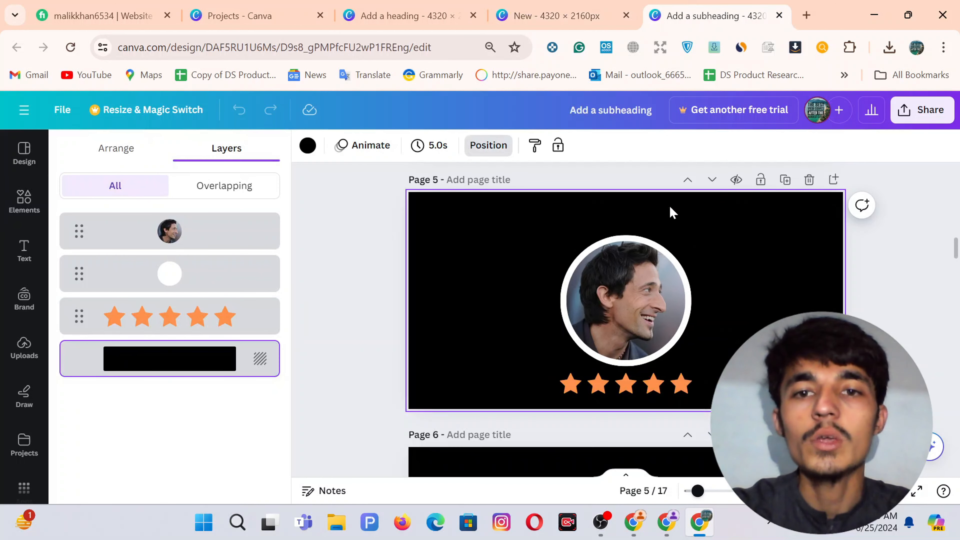
{"action": "left_click", "coordinate": [558, 7]}
{"action": "left_click", "coordinate": [718, 5]}
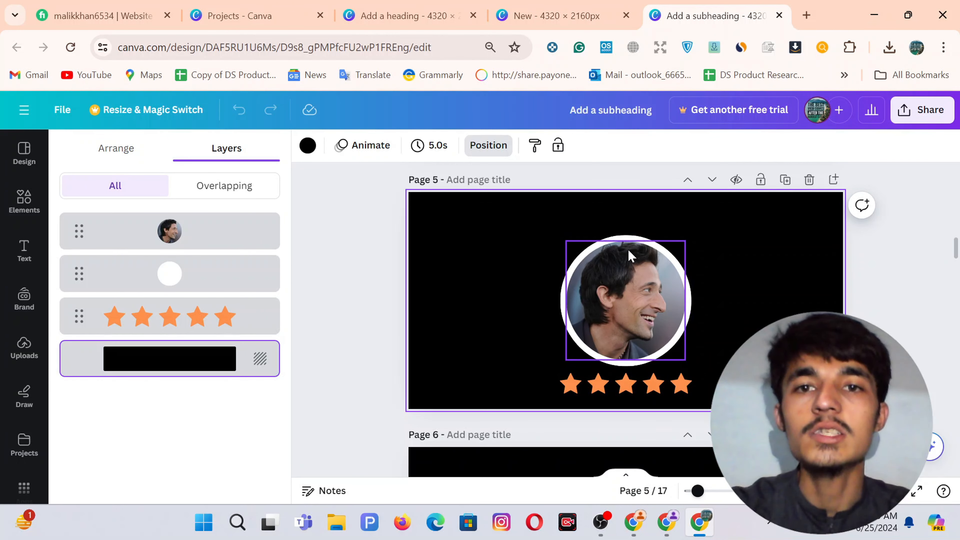
{"action": "left_click", "coordinate": [567, 11]}
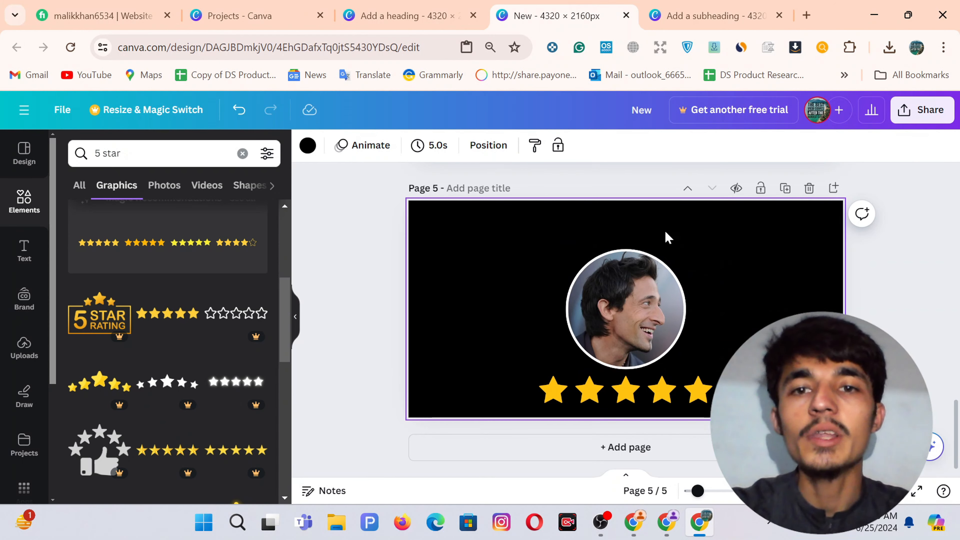
{"action": "left_click", "coordinate": [629, 295]}
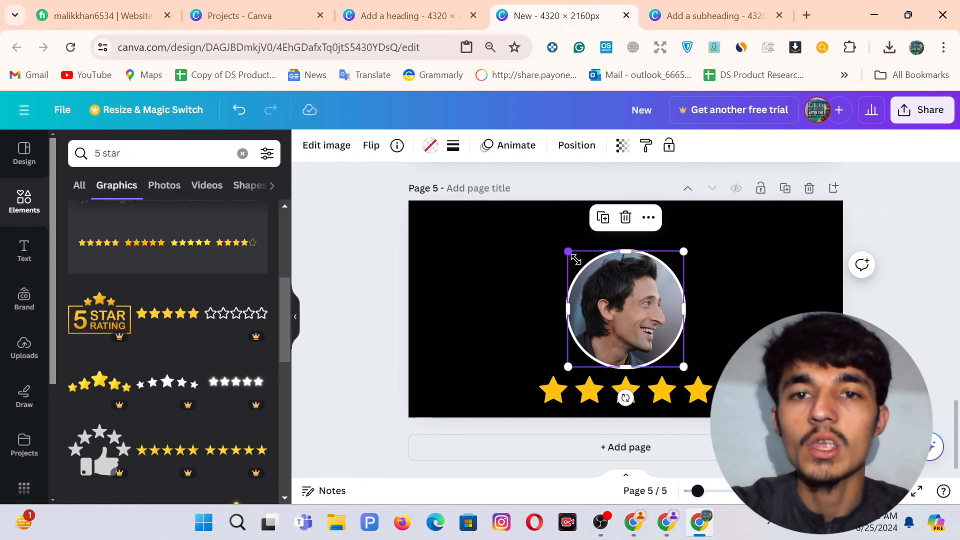
{"action": "left_click_drag", "start_coordinate": [576, 260], "coordinate": [594, 278]}
{"action": "left_click_drag", "start_coordinate": [633, 314], "coordinate": [623, 305]}
{"action": "left_click_drag", "start_coordinate": [673, 260], "coordinate": [681, 254]}
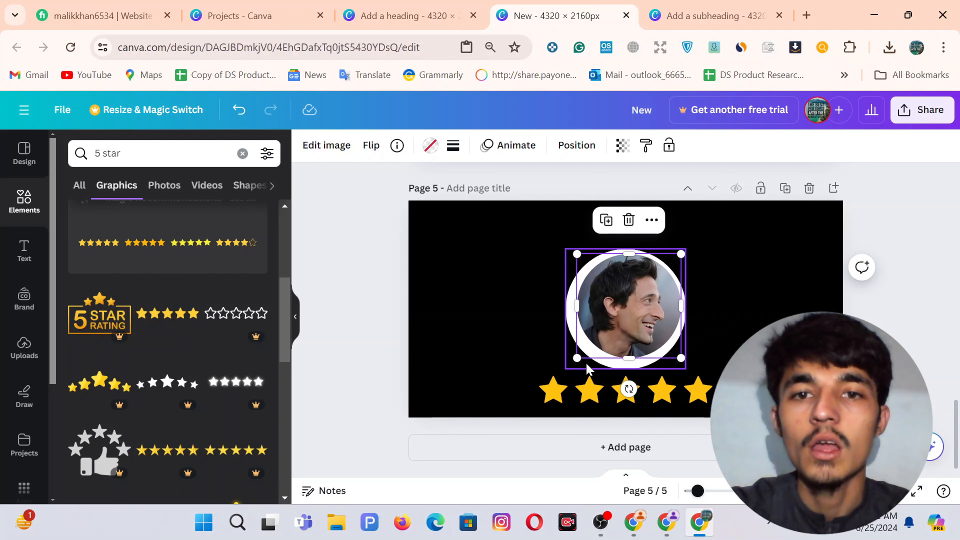
{"action": "left_click_drag", "start_coordinate": [577, 358], "coordinate": [573, 366]}
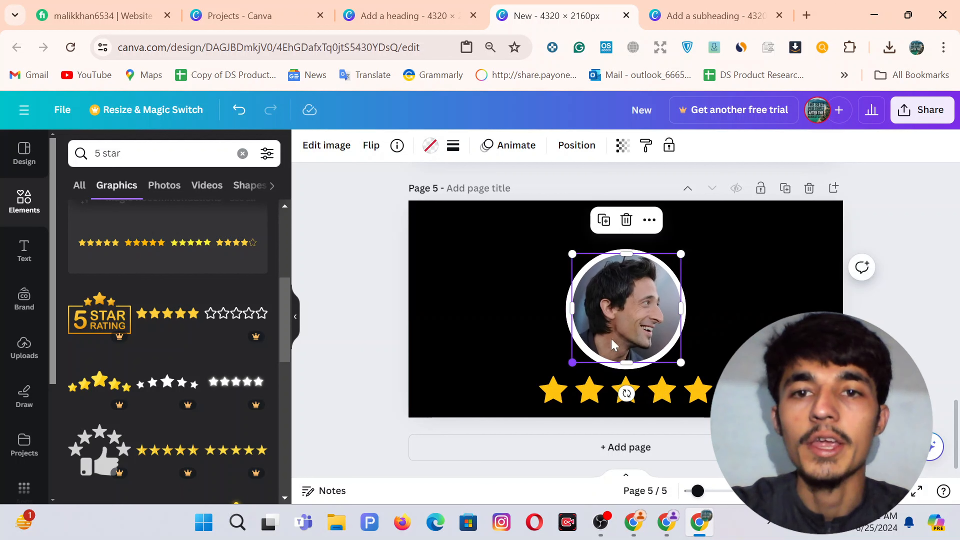
{"action": "left_click_drag", "start_coordinate": [631, 312], "coordinate": [633, 312]}
{"action": "left_click", "coordinate": [755, 292]}
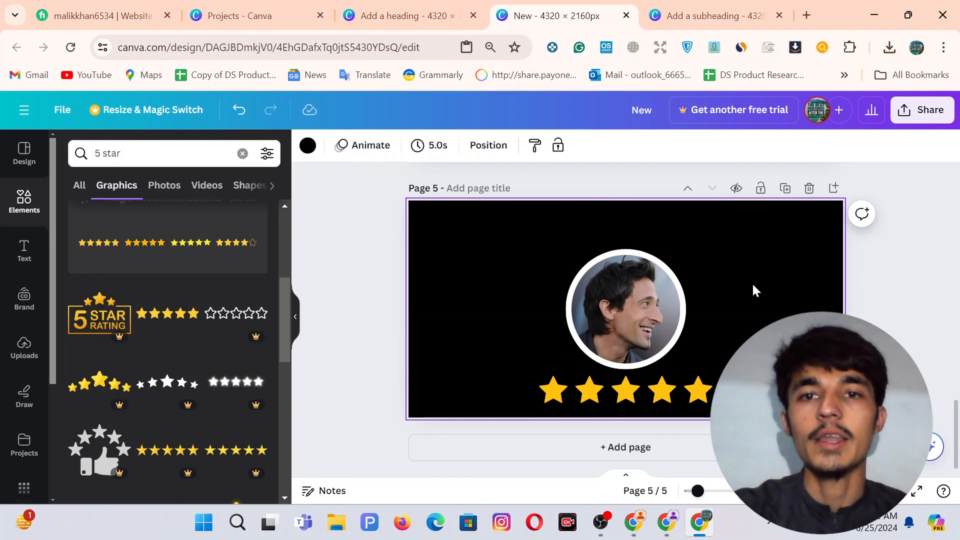
{"action": "left_click", "coordinate": [710, 16]}
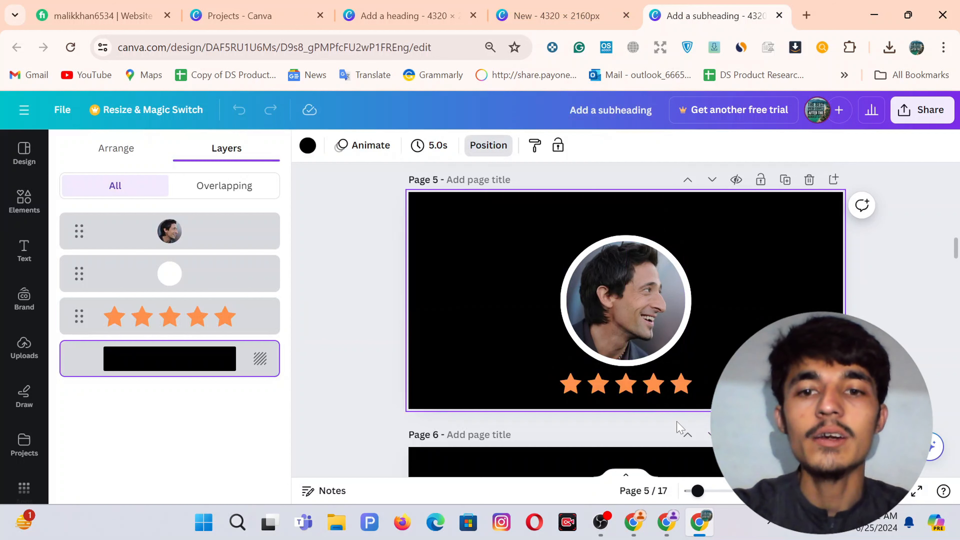
{"action": "left_click", "coordinate": [666, 522]}
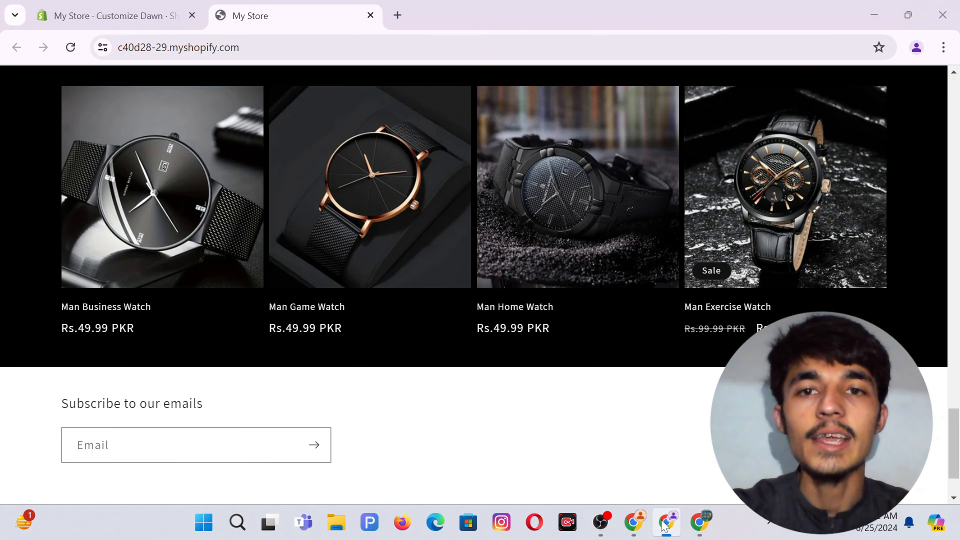
Add a Multicolumn section beneath the Featured collection in the Customize Dawn editor.
{"action": "left_click", "coordinate": [112, 5]}
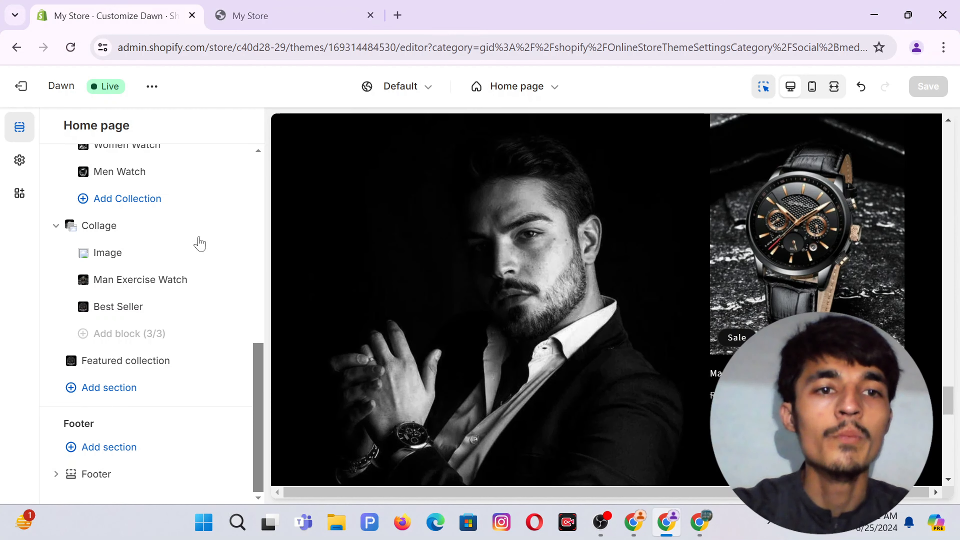
{"action": "left_click", "coordinate": [89, 392]}
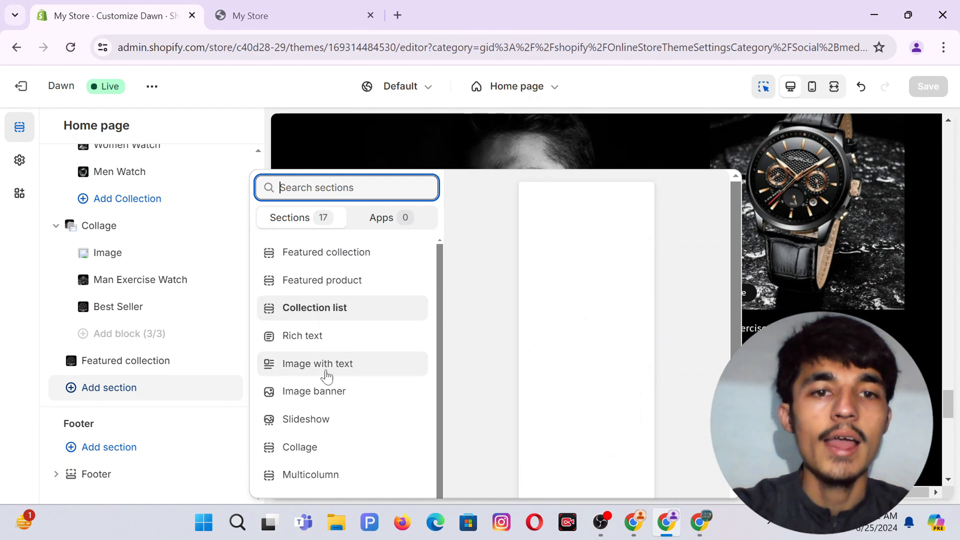
{"action": "left_click", "coordinate": [327, 374]}
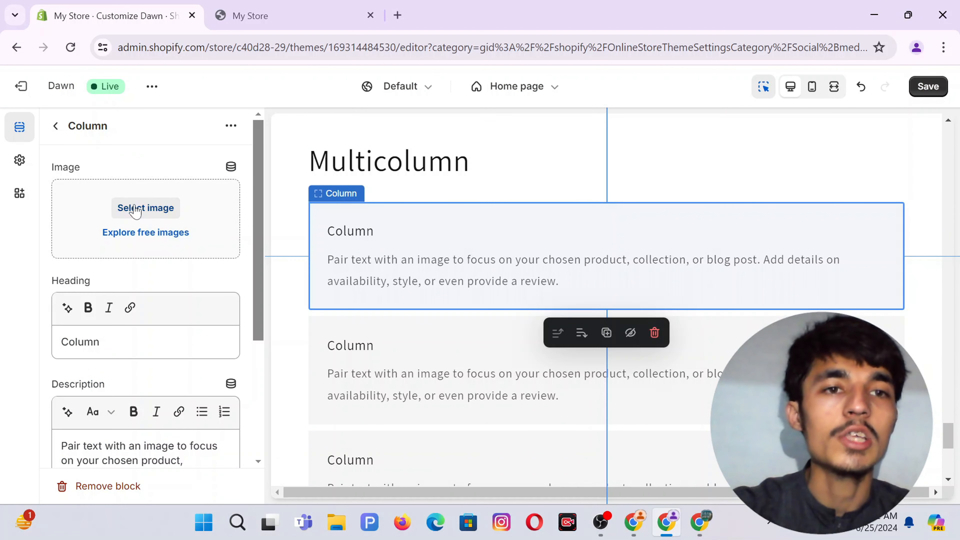
Upload the Add a subheading (21), (22) and (23) review card images from Downloads.
{"action": "left_click", "coordinate": [146, 209]}
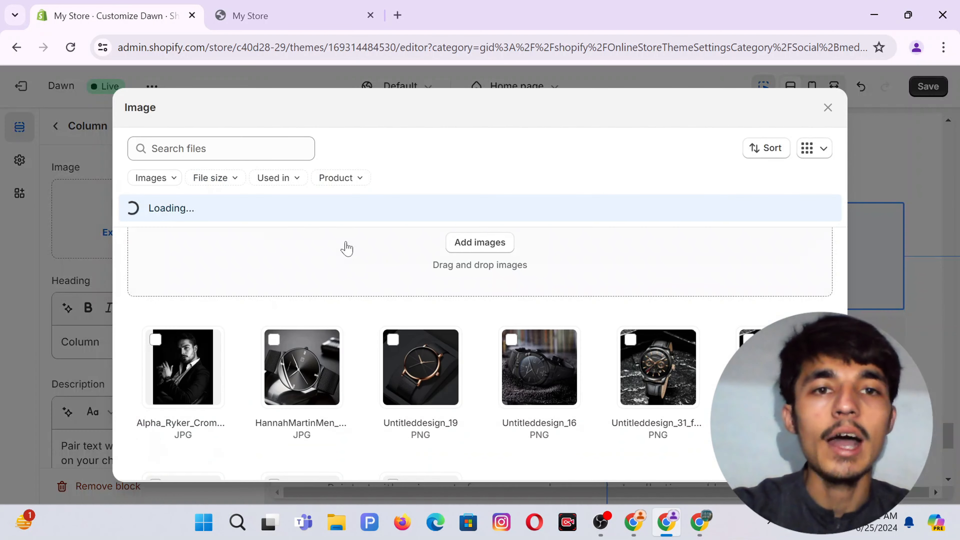
{"action": "left_click", "coordinate": [495, 246]}
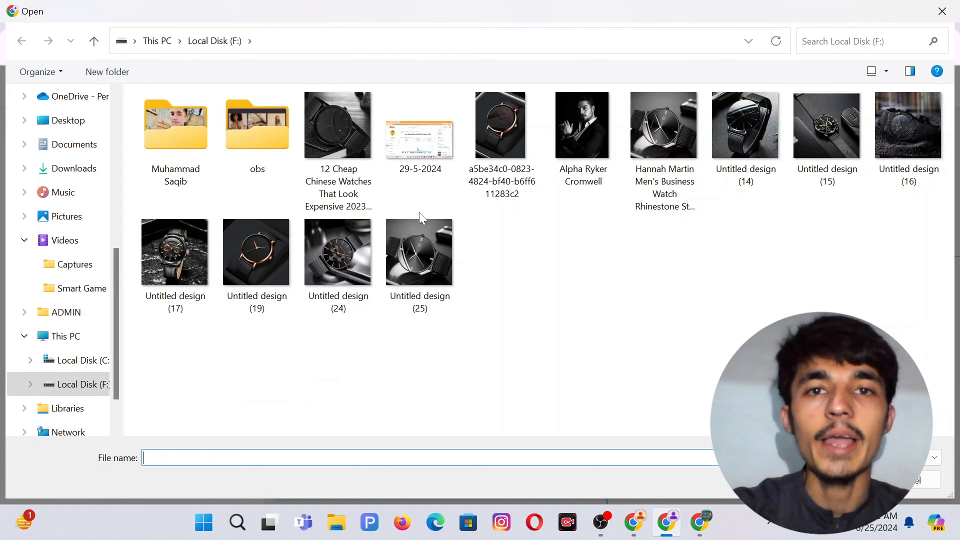
{"action": "left_click", "coordinate": [72, 169]}
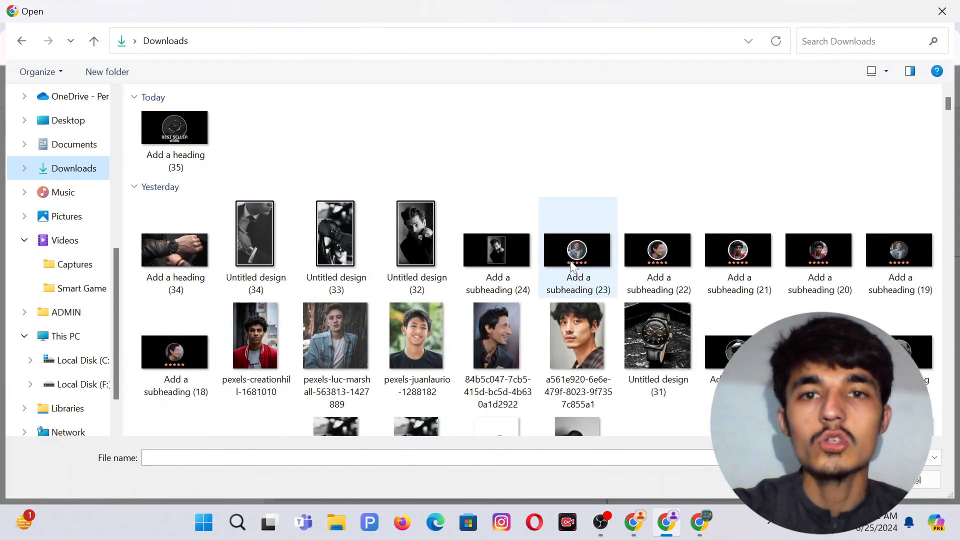
{"action": "left_click", "coordinate": [573, 266]}
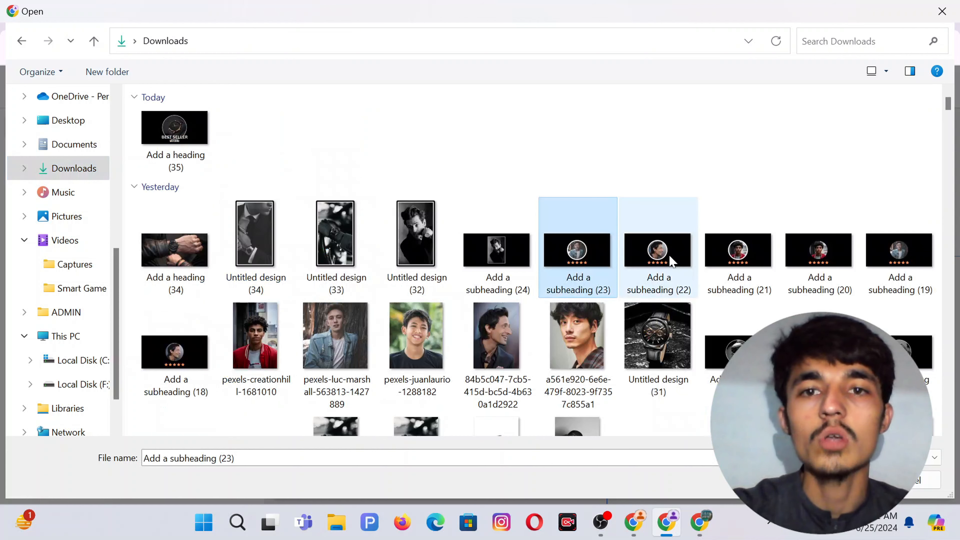
{"action": "left_click", "coordinate": [658, 261], "text": "ctrl"}
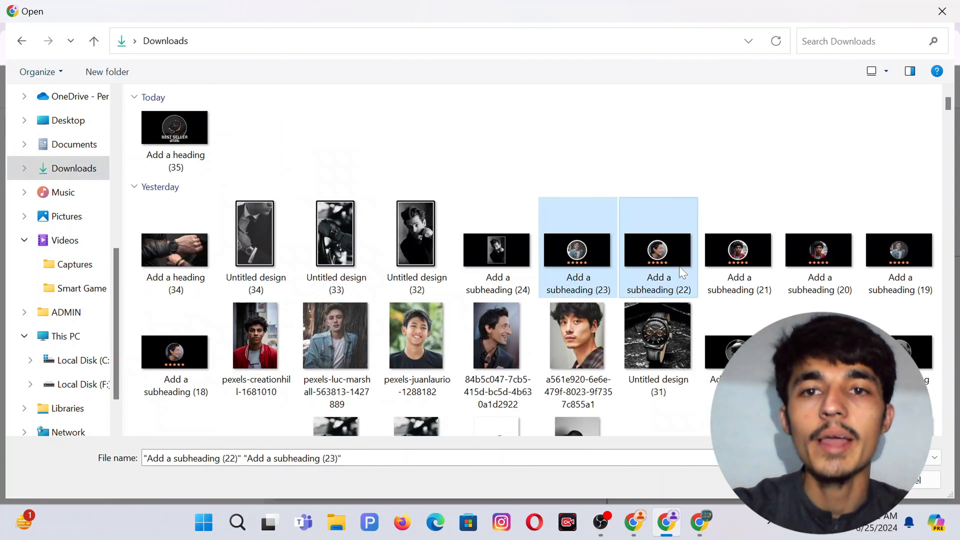
{"action": "left_click", "coordinate": [740, 266], "text": "ctrl"}
{"action": "left_click", "coordinate": [836, 480]}
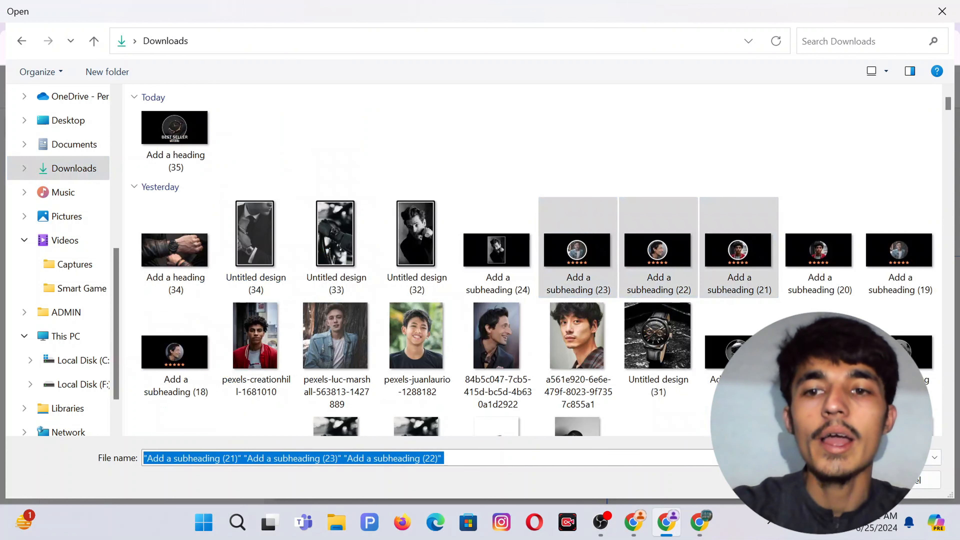
Choose the second uploaded card image as the first column's image.
{"action": "scroll", "coordinate": [477, 214], "scroll_direction": "down", "scroll_amount": 1}
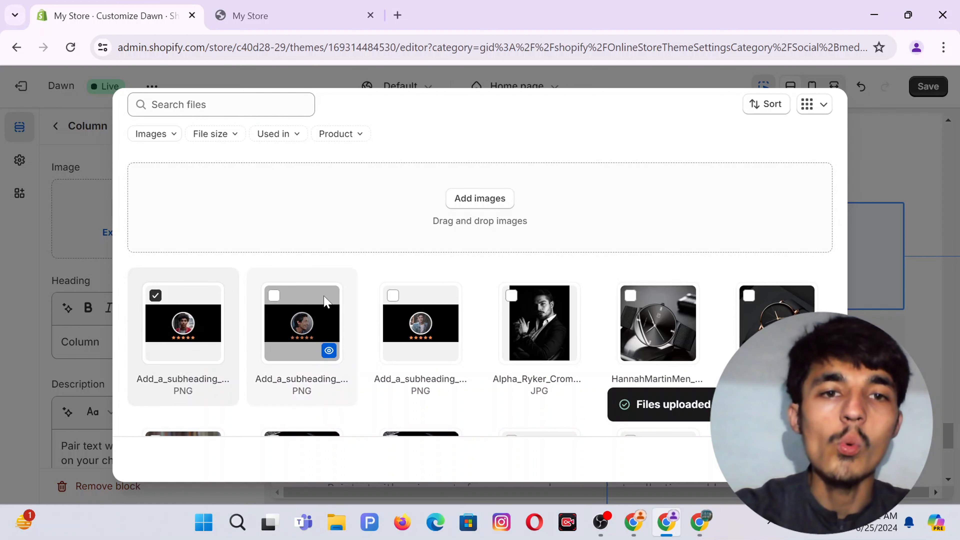
{"action": "left_click", "coordinate": [275, 297]}
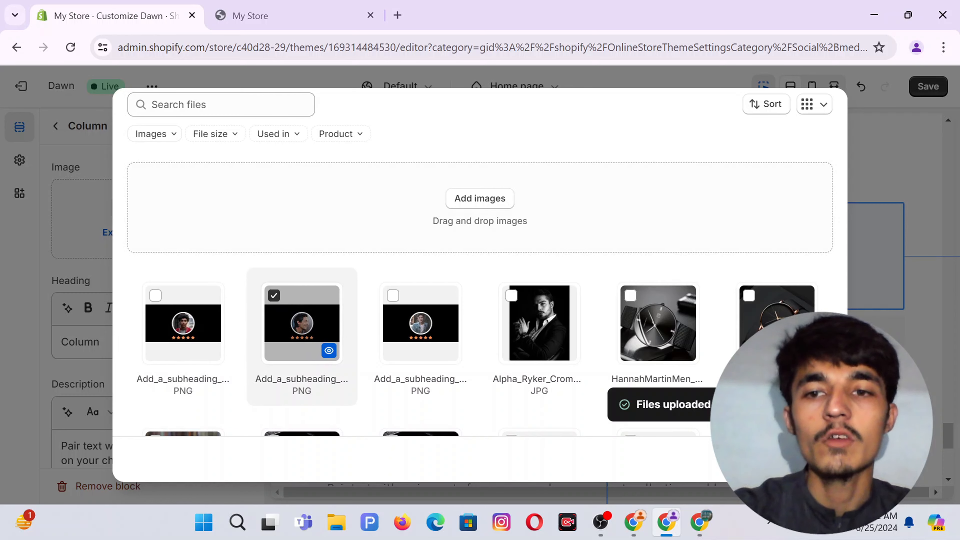
{"action": "left_click", "coordinate": [815, 460]}
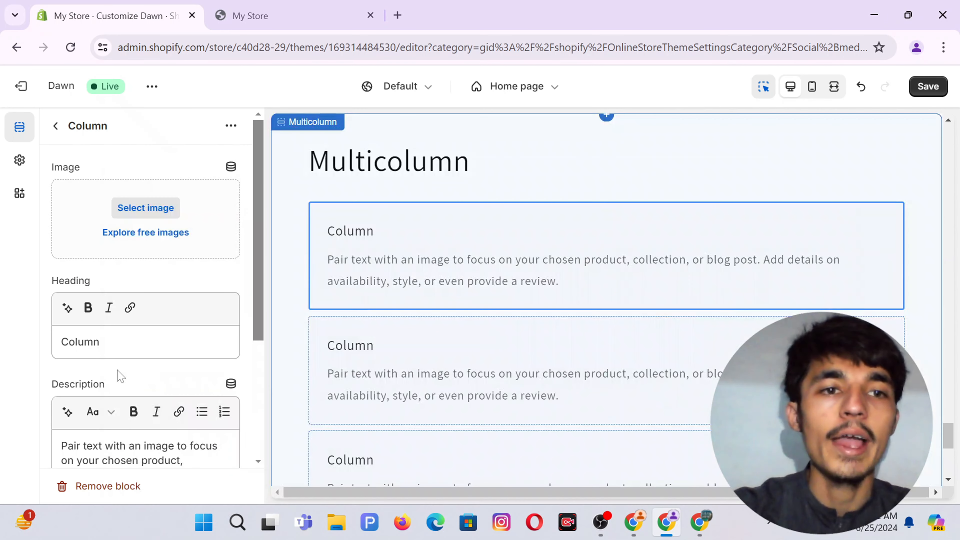
Trim the first card's heading so it reads just ~John.
{"action": "double_click", "coordinate": [80, 342]}
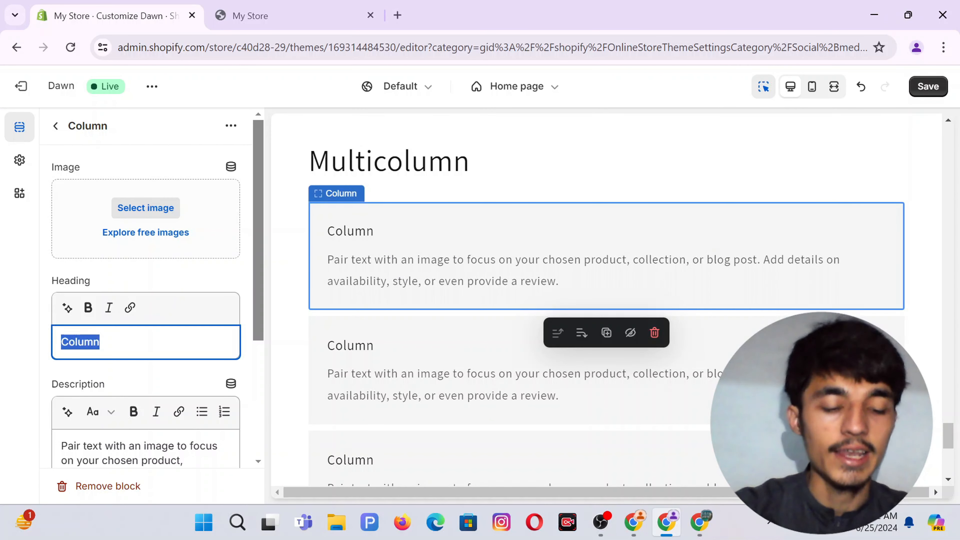
{"action": "type", "text": "~"}
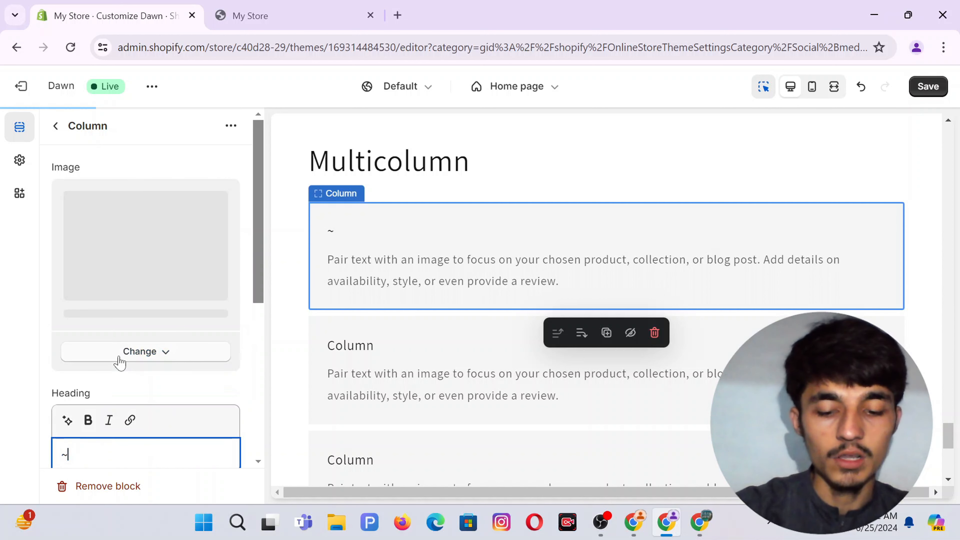
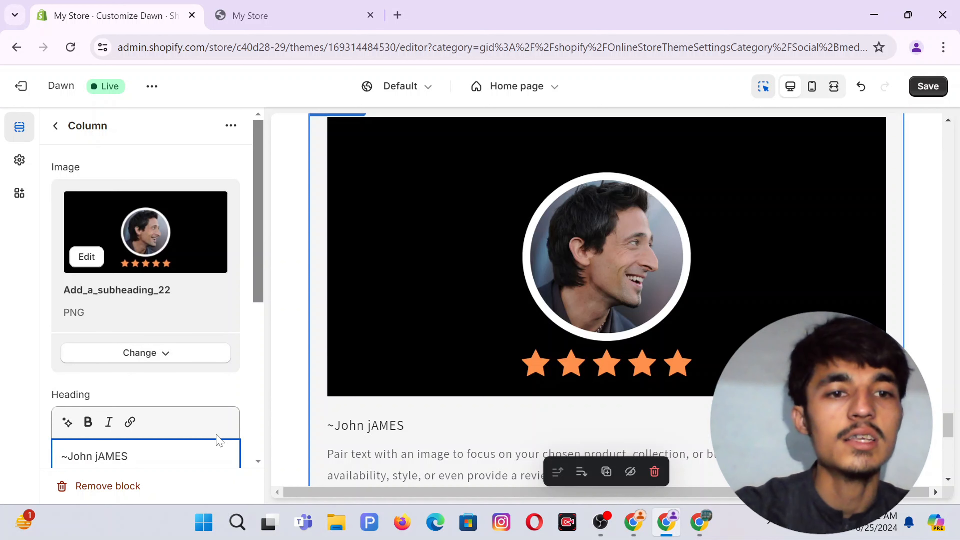
{"action": "scroll", "coordinate": [219, 440], "scroll_direction": "down", "scroll_amount": 2}
{"action": "double_click", "coordinate": [115, 386]}
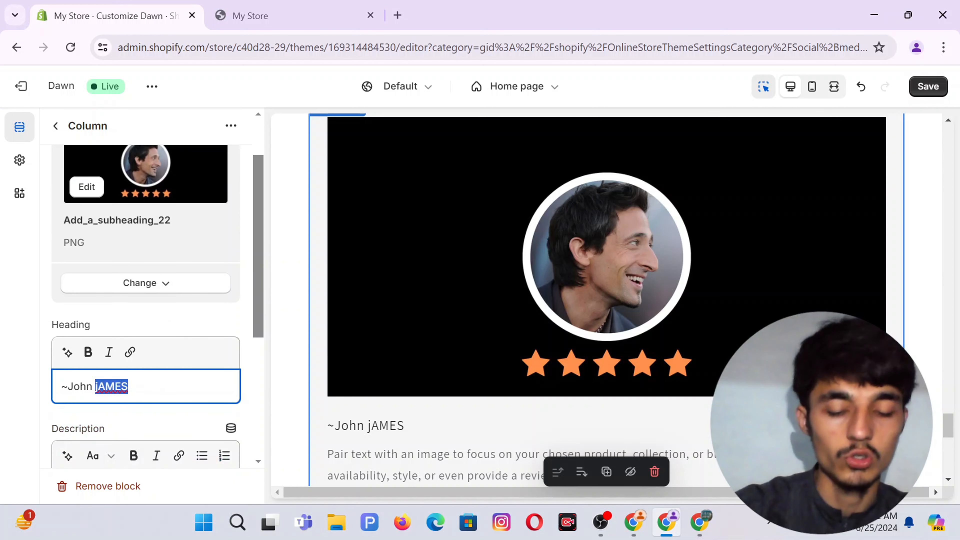
{"action": "key", "text": "BackSpace"}
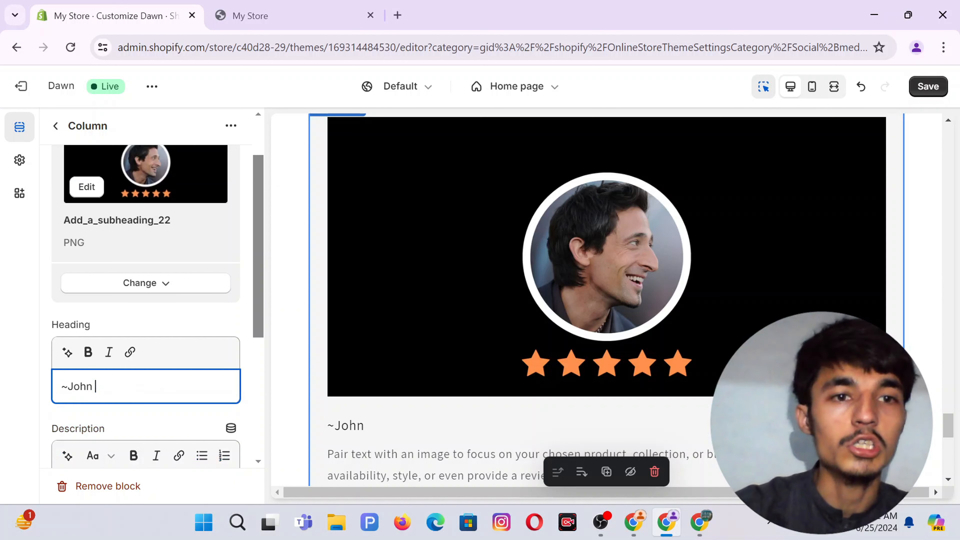
Clear all of the first card's placeholder description text.
{"action": "scroll", "coordinate": [153, 417], "scroll_direction": "down", "scroll_amount": 3}
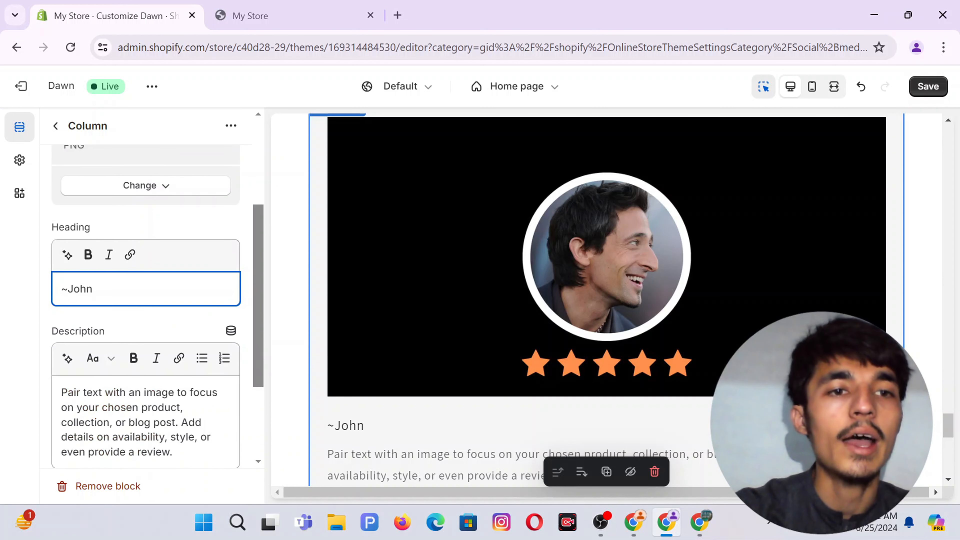
{"action": "scroll", "coordinate": [151, 379], "scroll_direction": "down", "scroll_amount": 2}
{"action": "left_click", "coordinate": [113, 343]}
{"action": "key", "text": "ctrl+a"}
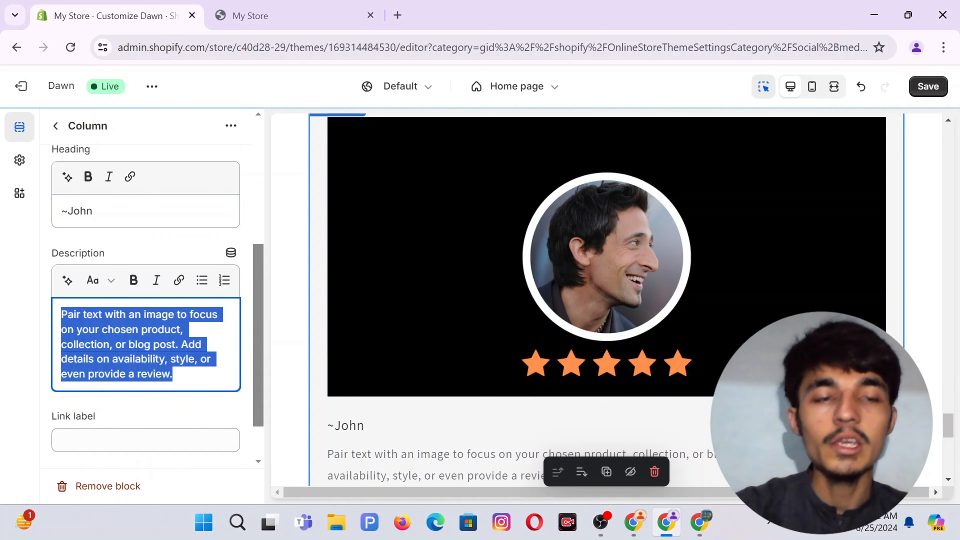
{"action": "key", "text": "BackSpace"}
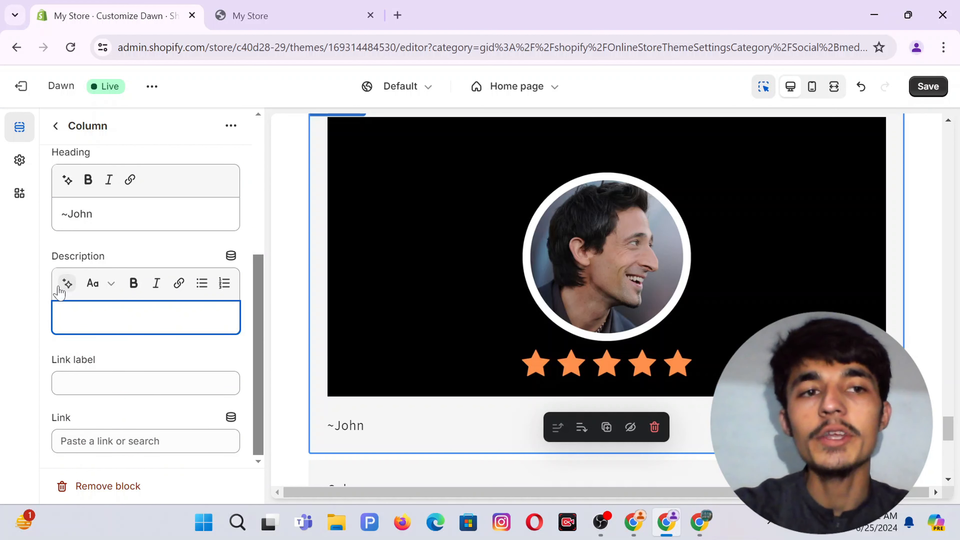
Generate a description from the prompt 'Good Product', use the first suggestion, and select it.
{"action": "left_click", "coordinate": [68, 284]}
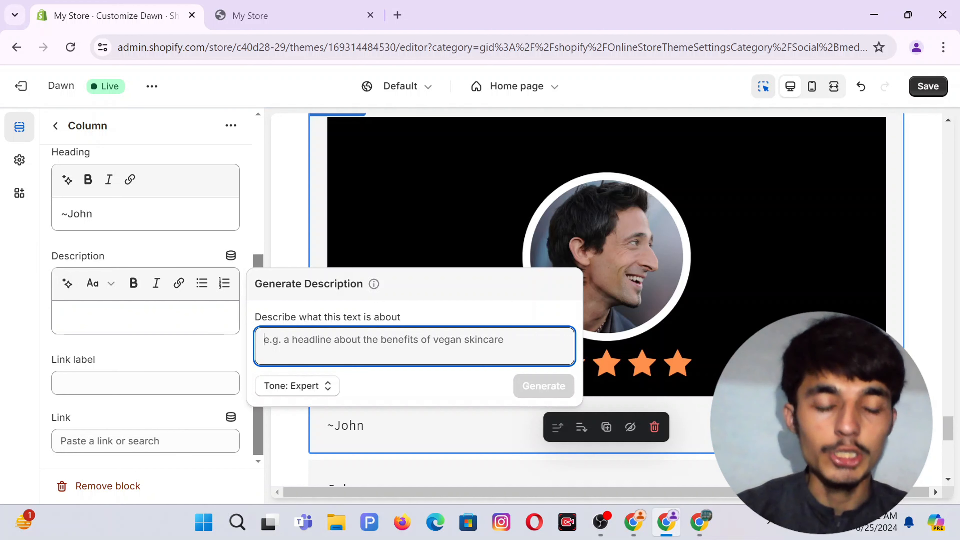
{"action": "type", "text": "Goo"}
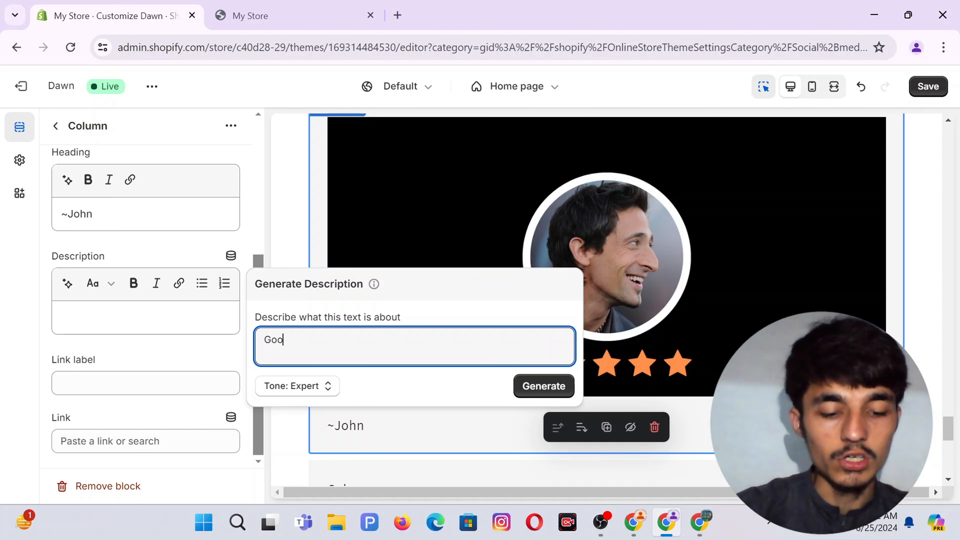
{"action": "type", "text": "d Prod"}
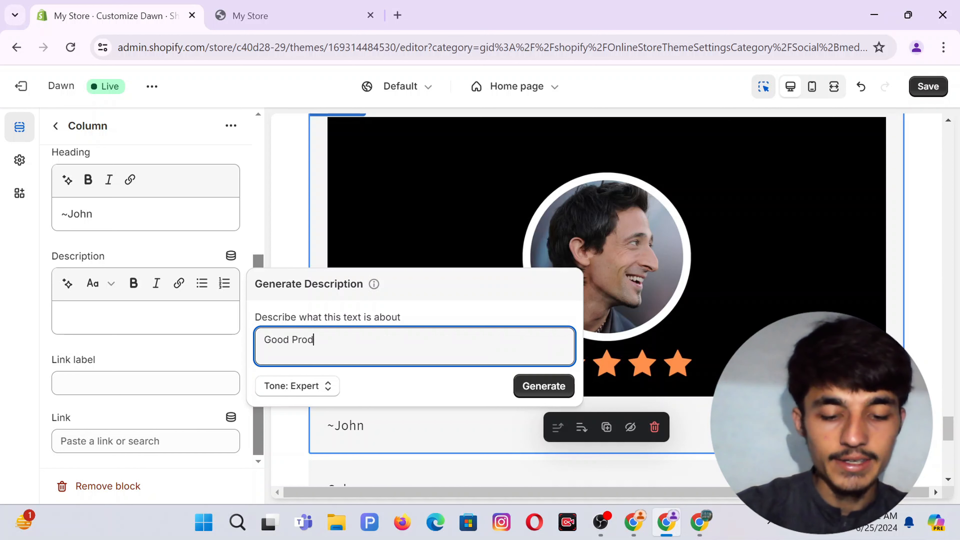
{"action": "type", "text": "uct"}
{"action": "left_click", "coordinate": [544, 390]}
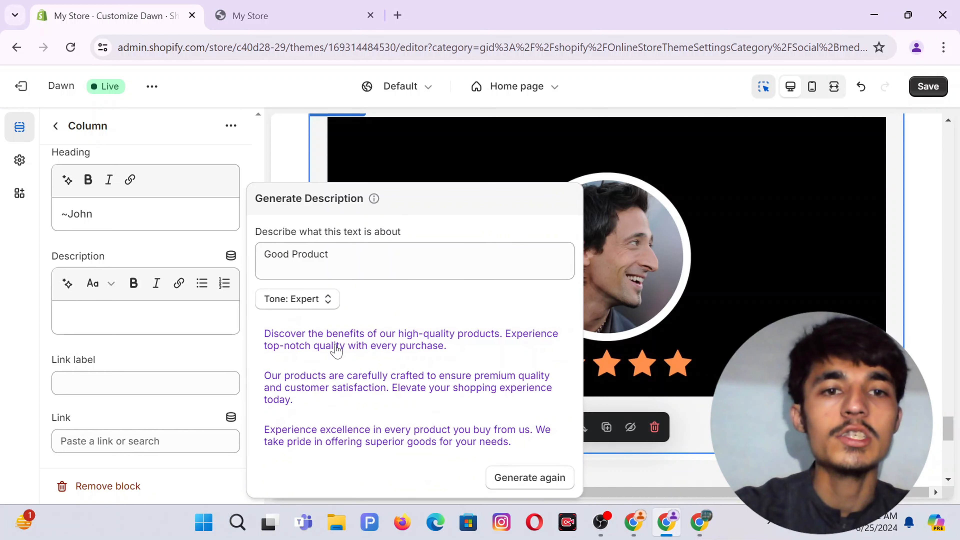
{"action": "left_click", "coordinate": [336, 350]}
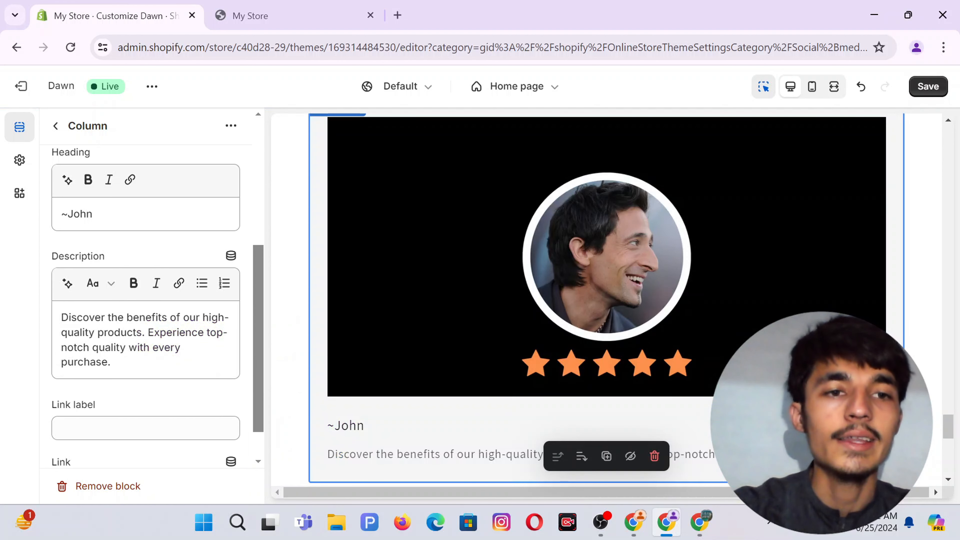
{"action": "scroll", "coordinate": [214, 348], "scroll_direction": "down", "scroll_amount": 1}
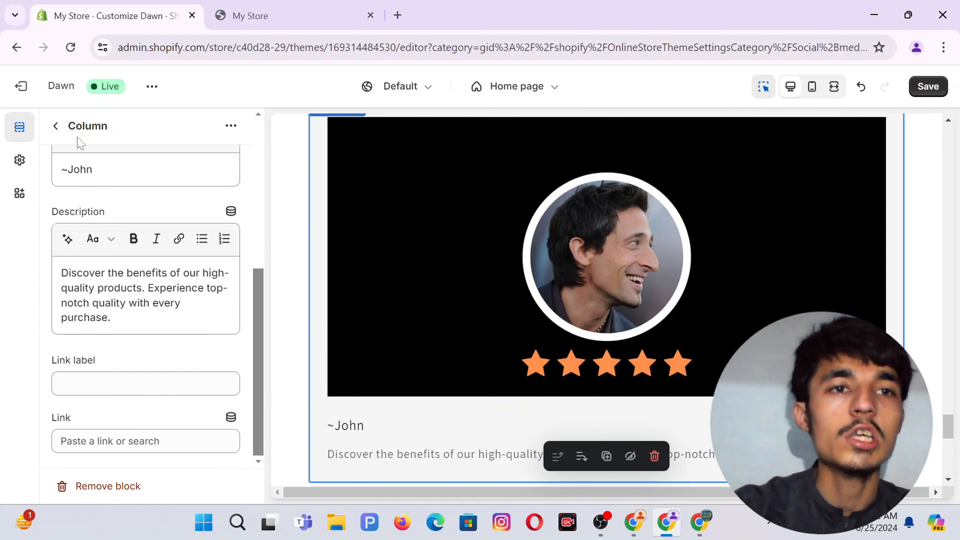
{"action": "left_click", "coordinate": [111, 317]}
{"action": "key", "text": "ctrl+a"}
{"action": "key", "text": "ctrl+c"}
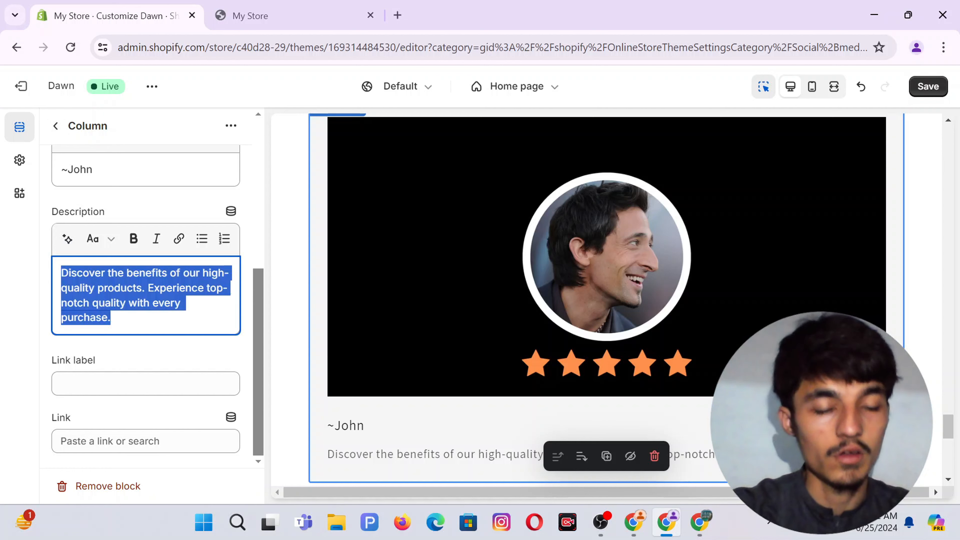
Change the second column's heading to ~James.
{"action": "left_click", "coordinate": [55, 126]}
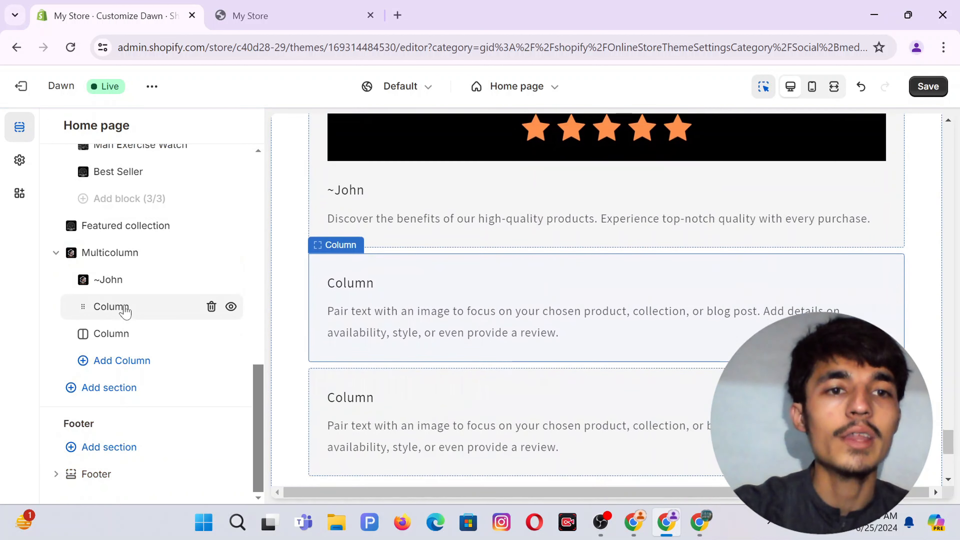
{"action": "left_click", "coordinate": [125, 309]}
{"action": "left_click", "coordinate": [125, 342]}
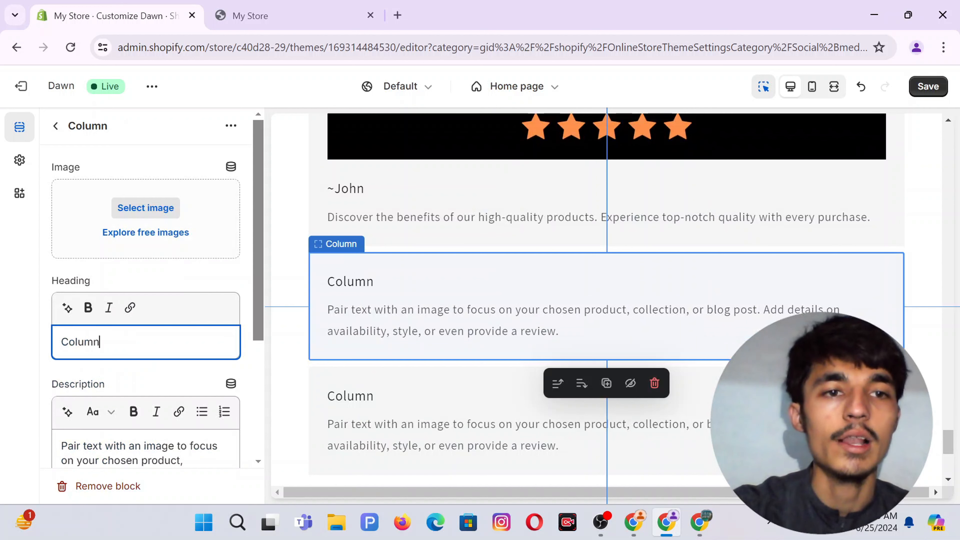
{"action": "key", "text": "ctrl+a"}
{"action": "type", "text": "!"}
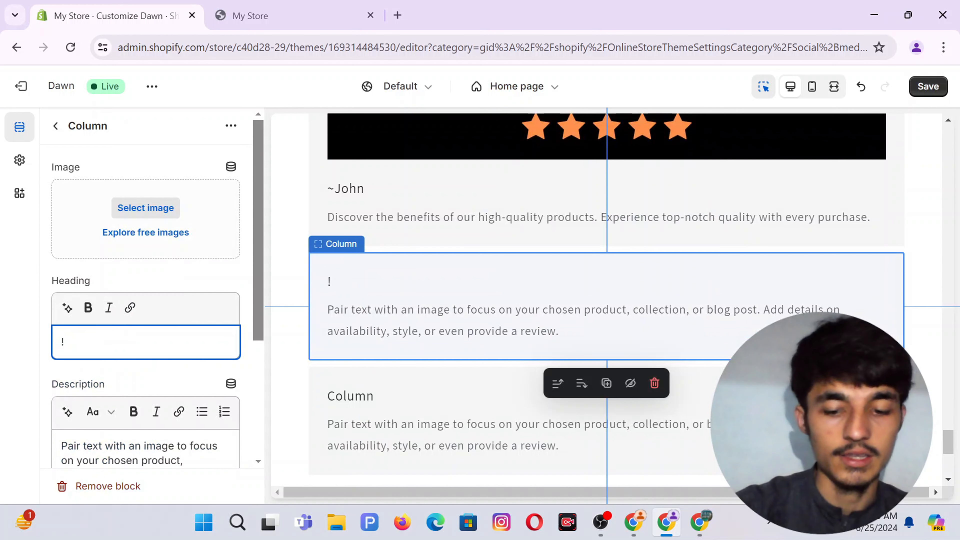
{"action": "key", "text": "BackSpace"}
{"action": "type", "text": "~"}
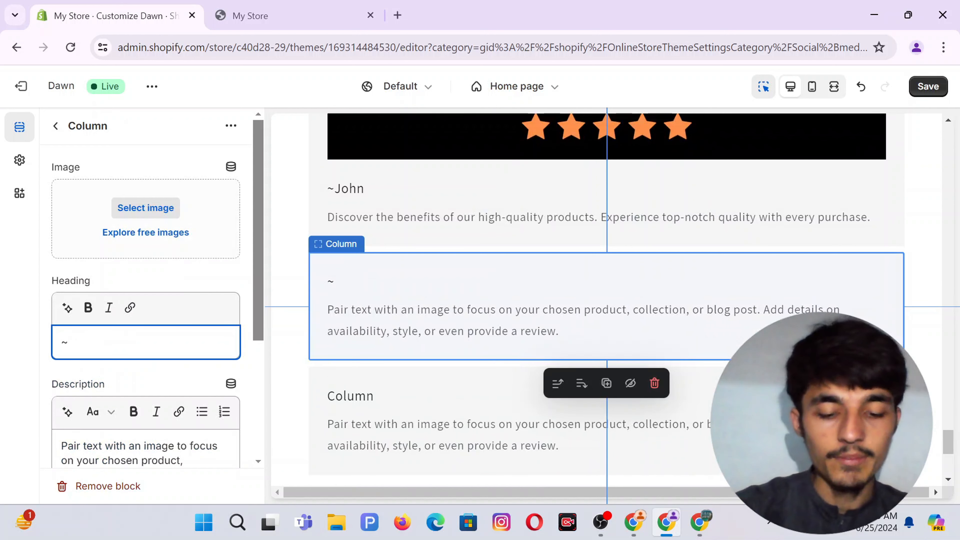
{"action": "type", "text": "James"}
Give the second card the first testimonial photo from the image library.
{"action": "left_click", "coordinate": [145, 208]}
{"action": "scroll", "coordinate": [297, 296], "scroll_direction": "down", "scroll_amount": 2}
{"action": "left_click", "coordinate": [270, 254]}
{"action": "left_click", "coordinate": [436, 305]}
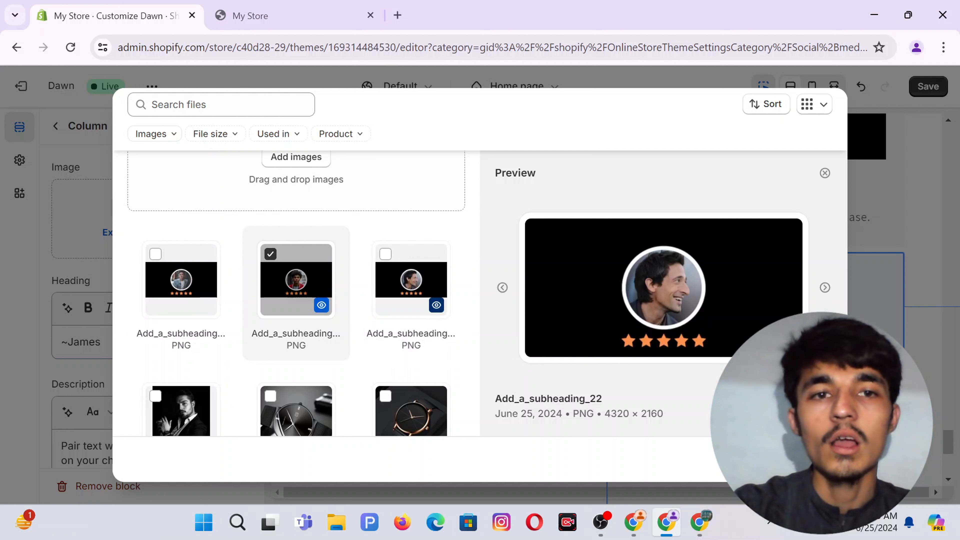
{"action": "left_click", "coordinate": [156, 255]}
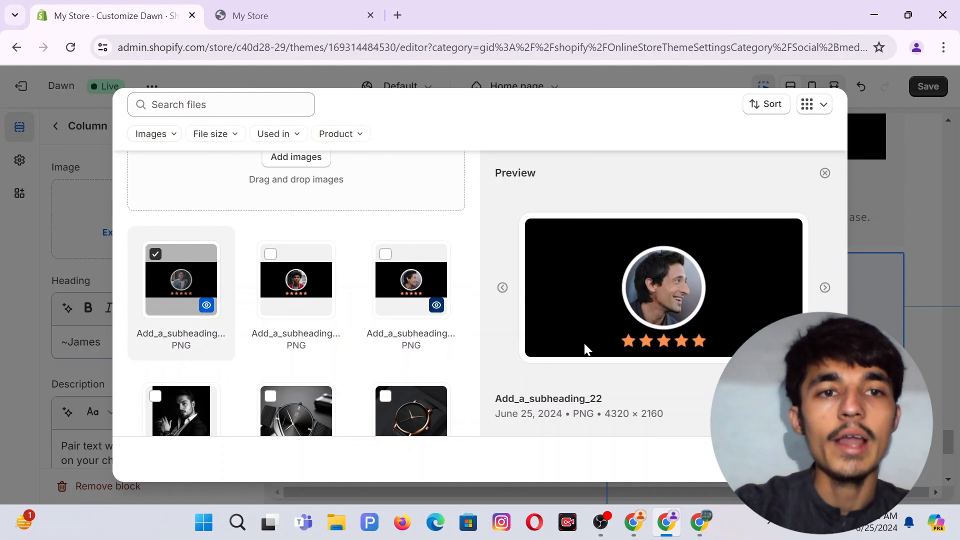
{"action": "left_click", "coordinate": [814, 459]}
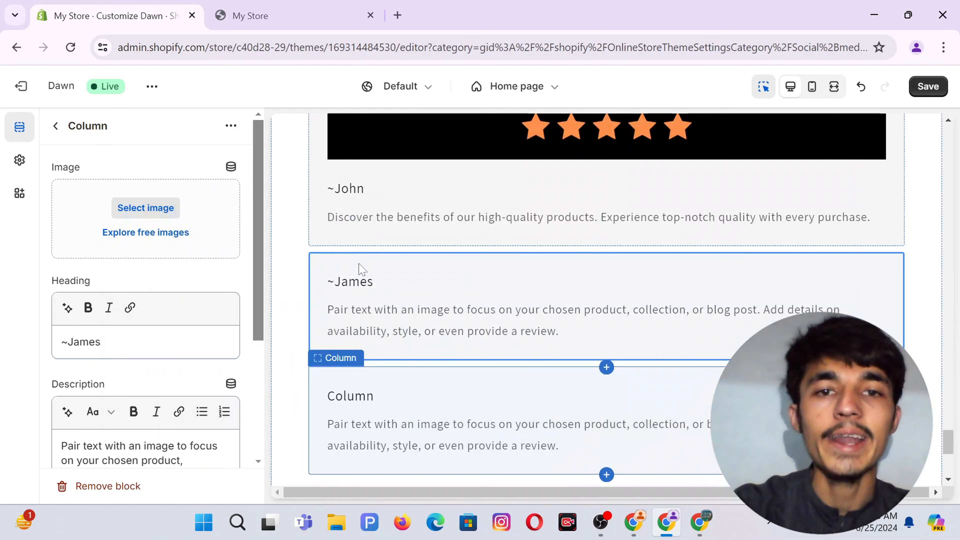
Paste the copied high-quality products text into the second card's description, then go back.
{"action": "scroll", "coordinate": [145, 303], "scroll_direction": "down", "scroll_amount": 4}
{"action": "left_click", "coordinate": [103, 301]}
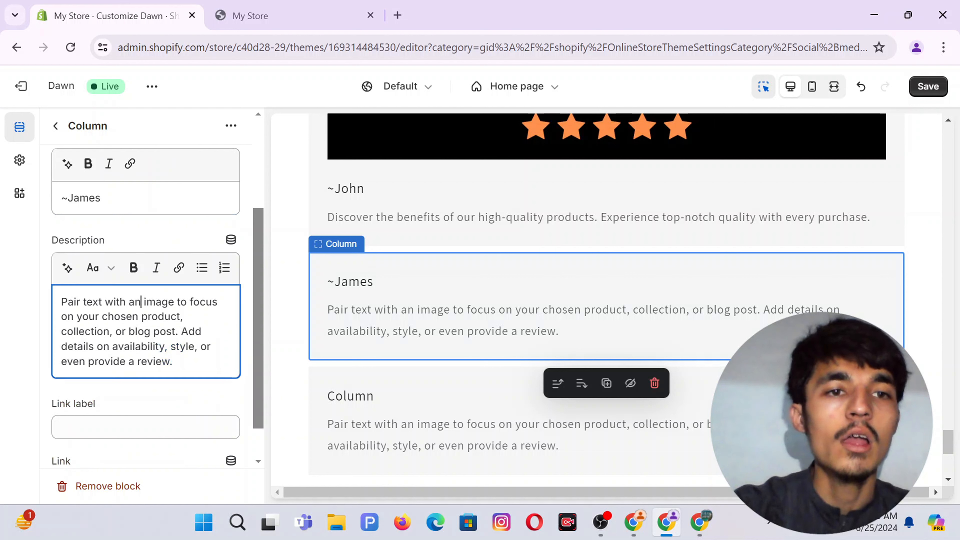
{"action": "key", "text": "ctrl+a"}
{"action": "key", "text": "ctrl+v"}
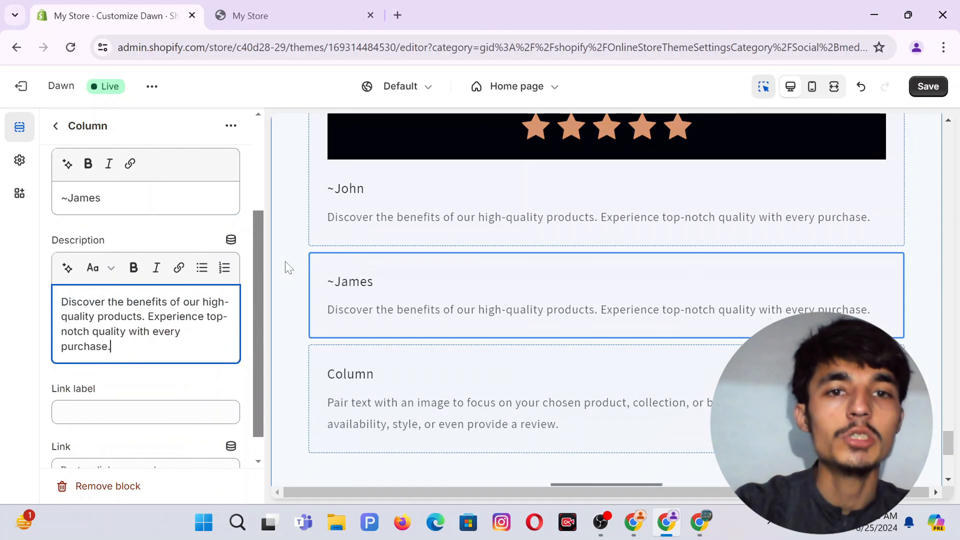
{"action": "scroll", "coordinate": [79, 159], "scroll_direction": "down", "scroll_amount": 1}
{"action": "scroll", "coordinate": [79, 159], "scroll_direction": "up", "scroll_amount": 5}
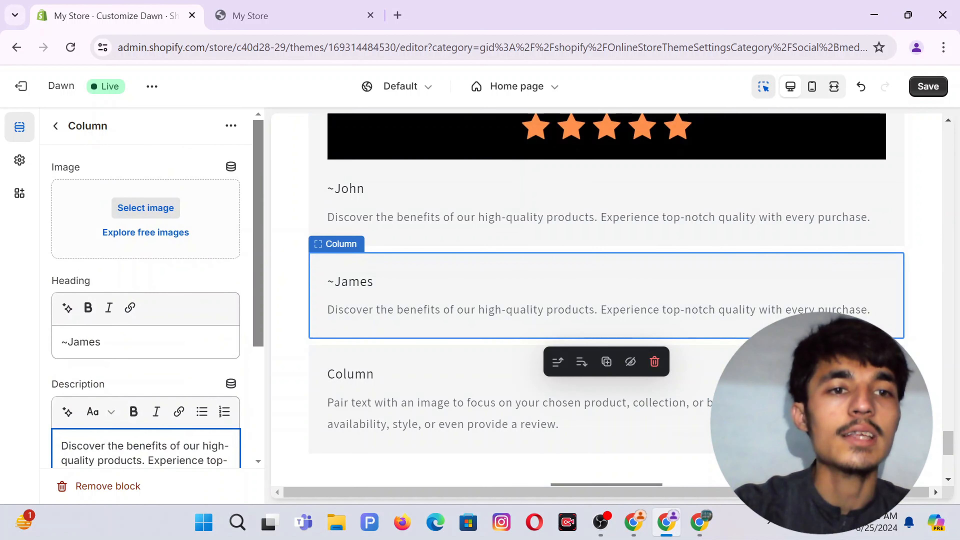
{"action": "left_click", "coordinate": [62, 129]}
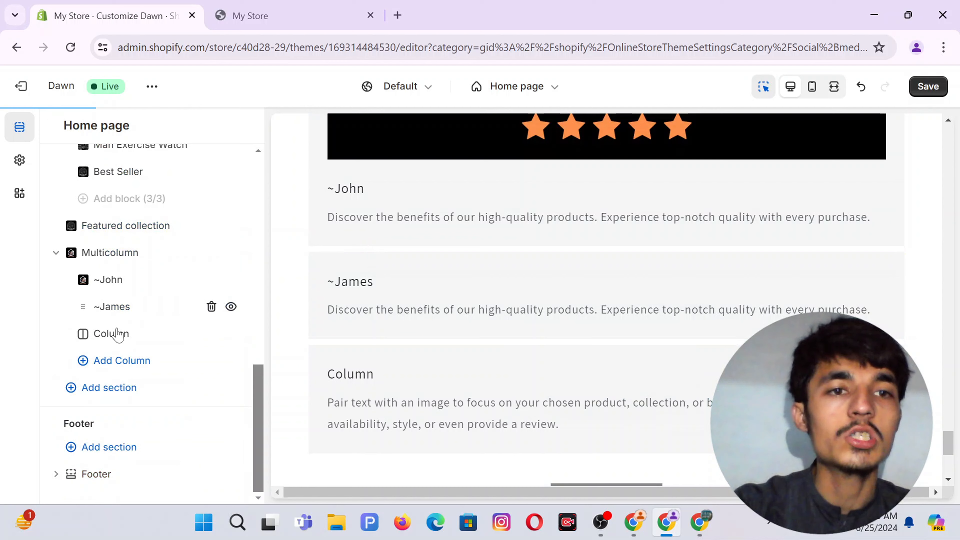
Give the third column a testimonial photo and the heading ~Saqib.
{"action": "left_click", "coordinate": [121, 341]}
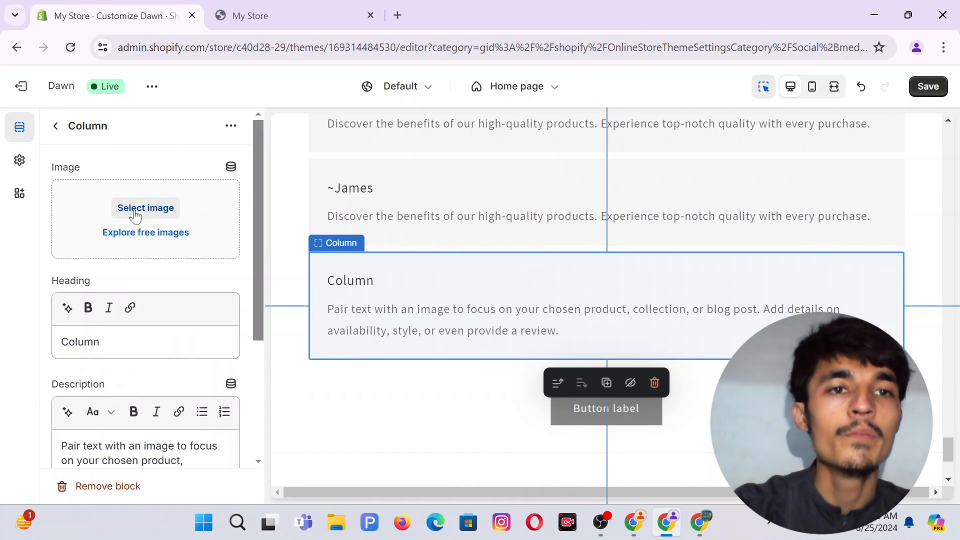
{"action": "left_click", "coordinate": [136, 212]}
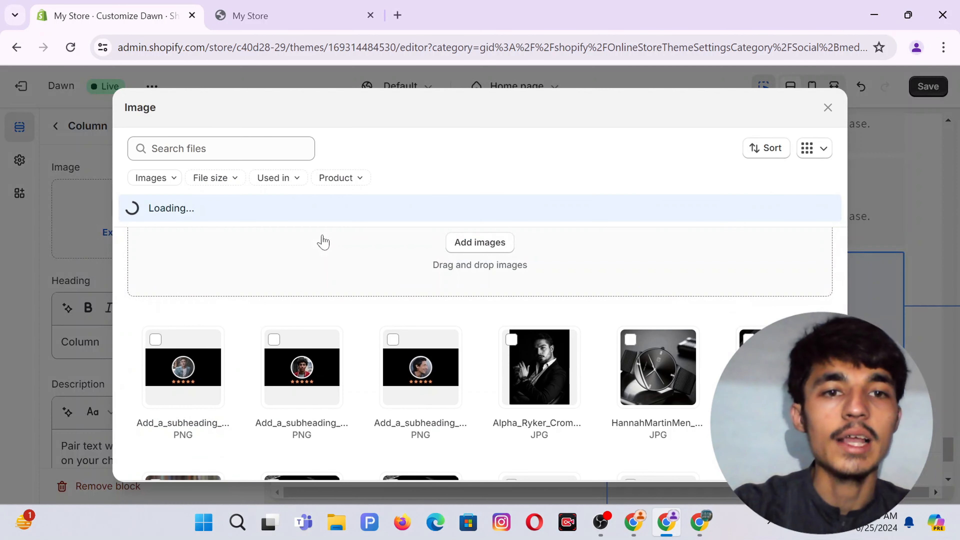
{"action": "left_click", "coordinate": [275, 340]}
{"action": "left_click", "coordinate": [814, 466]}
{"action": "scroll", "coordinate": [146, 321], "scroll_direction": "down", "scroll_amount": 3}
{"action": "triple_click", "coordinate": [81, 297]}
{"action": "type", "text": "~"}
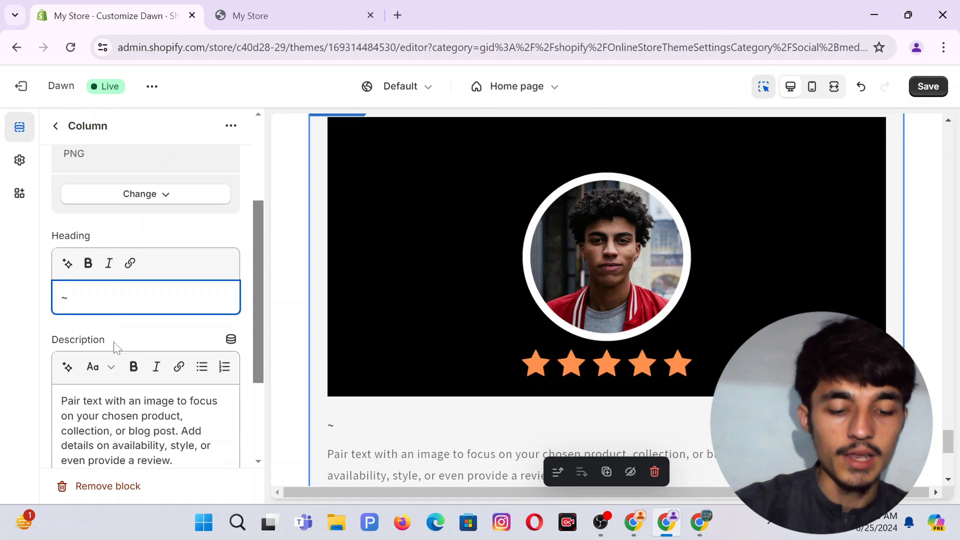
{"action": "type", "text": "Saqib"}
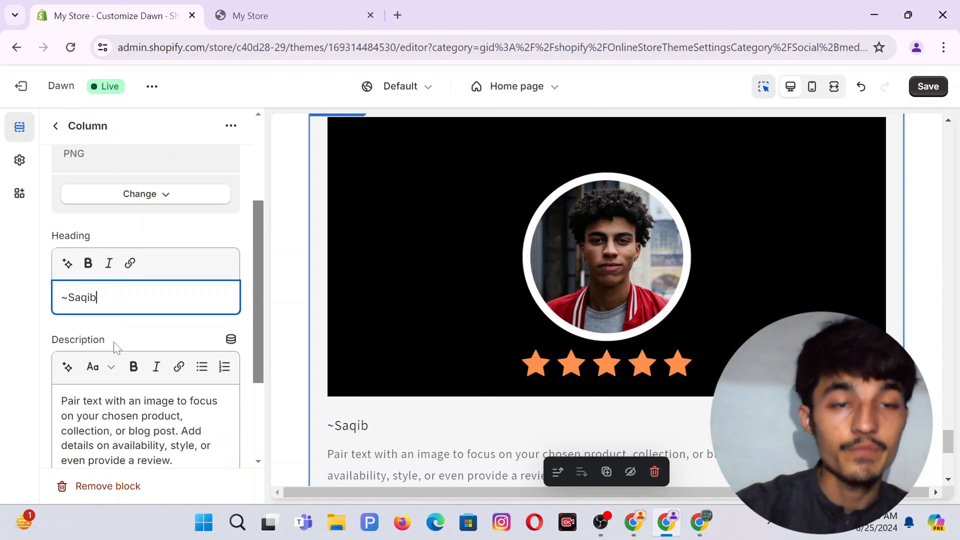
Paste the product-benefits text into the third card's description, then go back.
{"action": "scroll", "coordinate": [145, 322], "scroll_direction": "down", "scroll_amount": 2}
{"action": "left_click", "coordinate": [118, 386]}
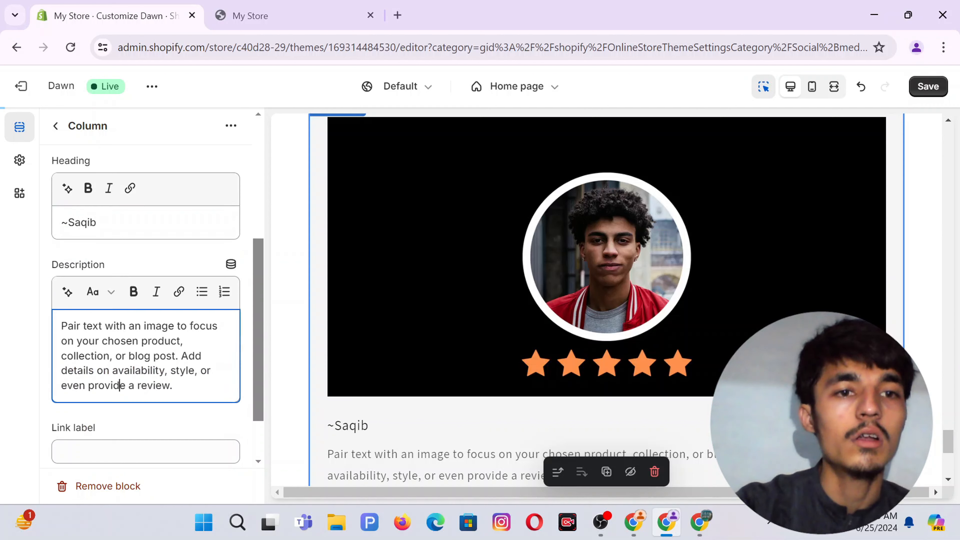
{"action": "key", "text": "ctrl+a"}
{"action": "key", "text": "ctrl+v"}
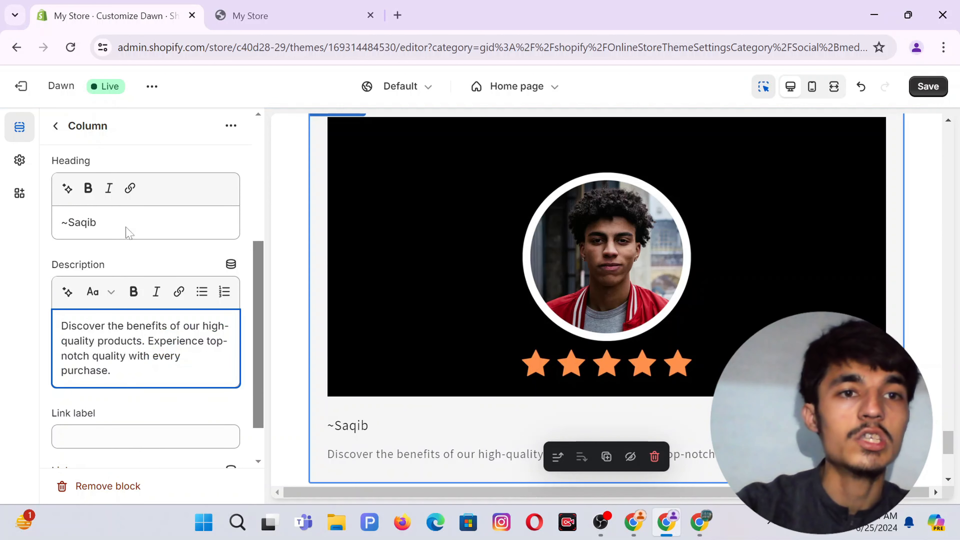
{"action": "scroll", "coordinate": [128, 231], "scroll_direction": "up", "scroll_amount": 4}
{"action": "left_click", "coordinate": [56, 125]}
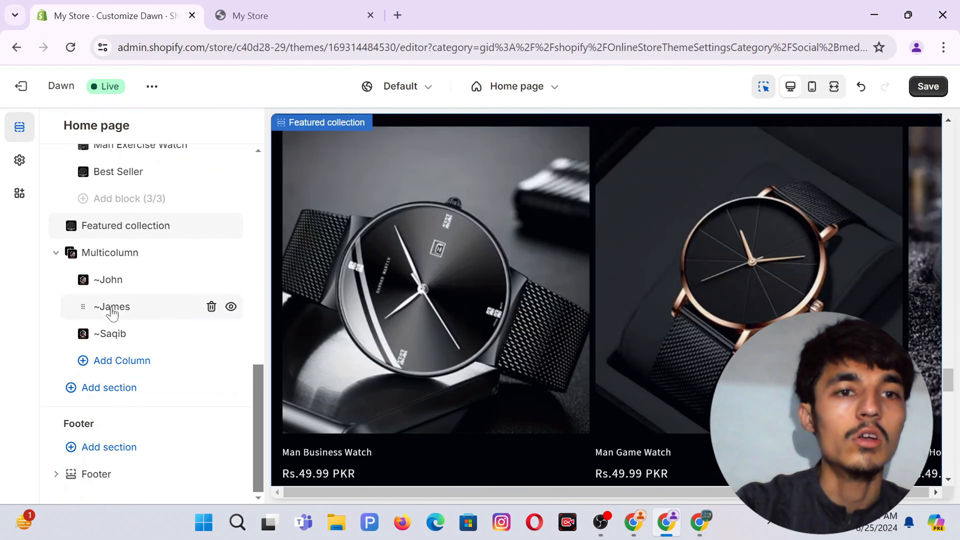
Set the ~James column's image to the Add_a_subheading_23 review card.
{"action": "left_click", "coordinate": [112, 307]}
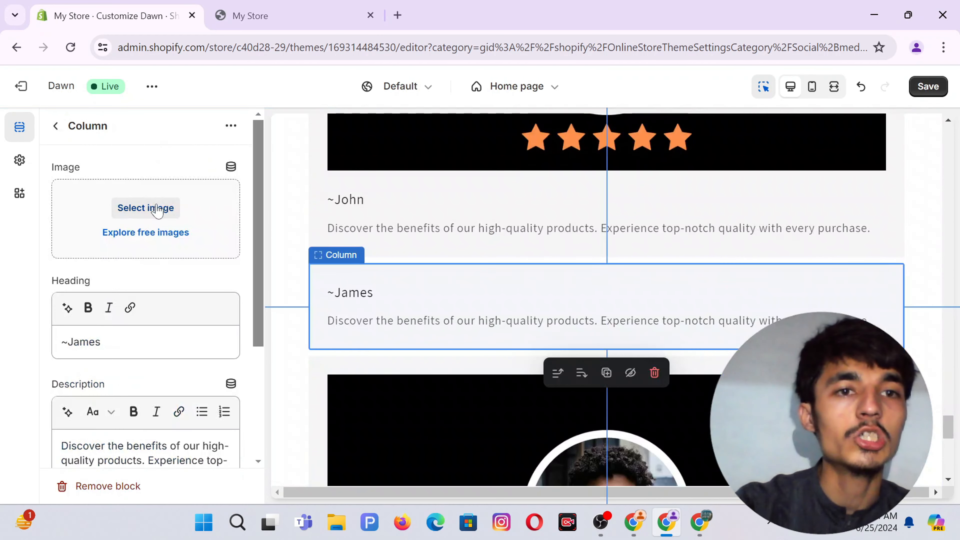
{"action": "left_click", "coordinate": [153, 208]}
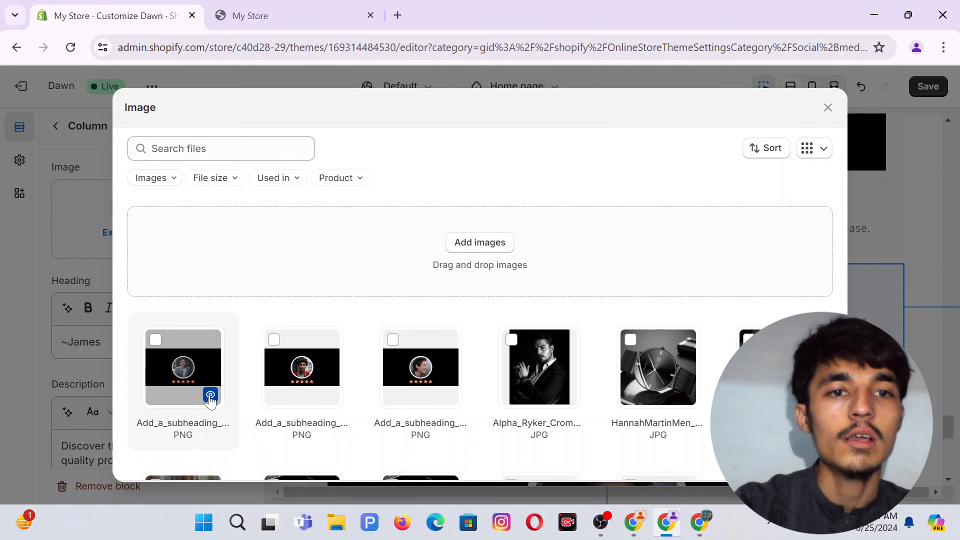
{"action": "left_click", "coordinate": [210, 399]}
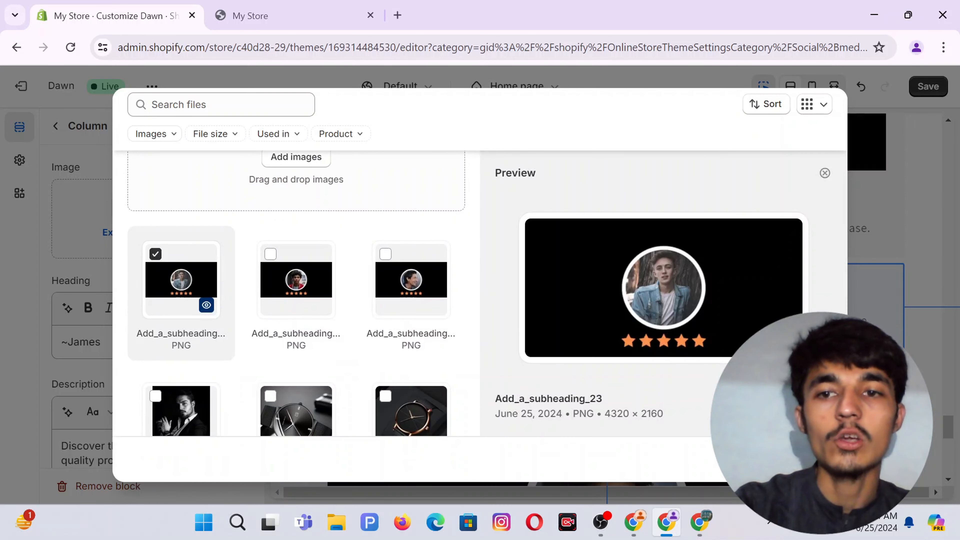
{"action": "left_click", "coordinate": [815, 459]}
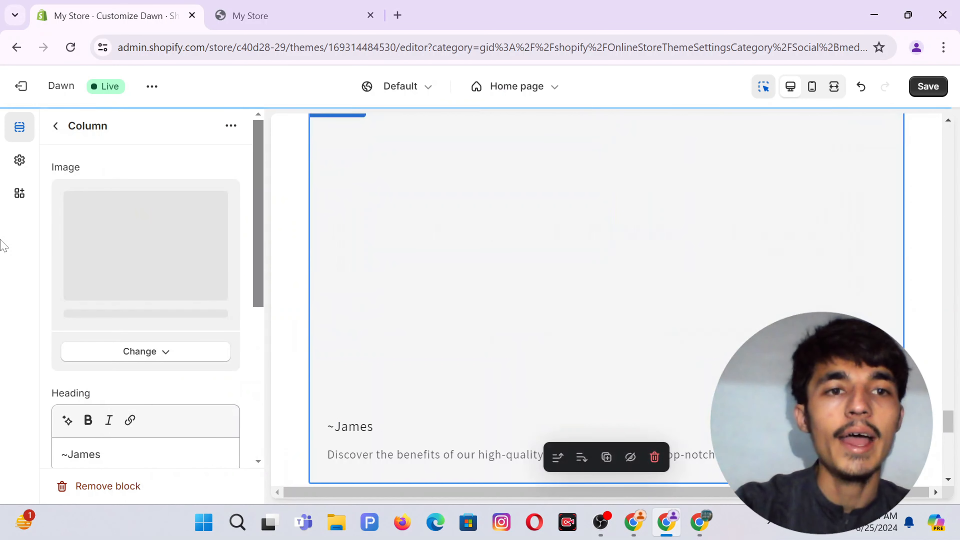
{"action": "left_click", "coordinate": [55, 126]}
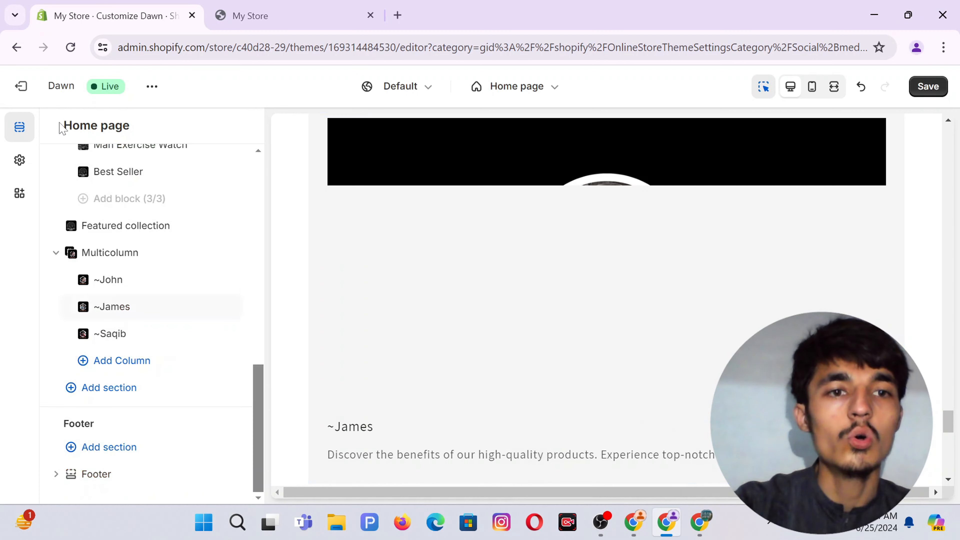
Change the Multicolumn heading to bold 'COSTUMER REVIEWS'.
{"action": "left_click", "coordinate": [108, 254]}
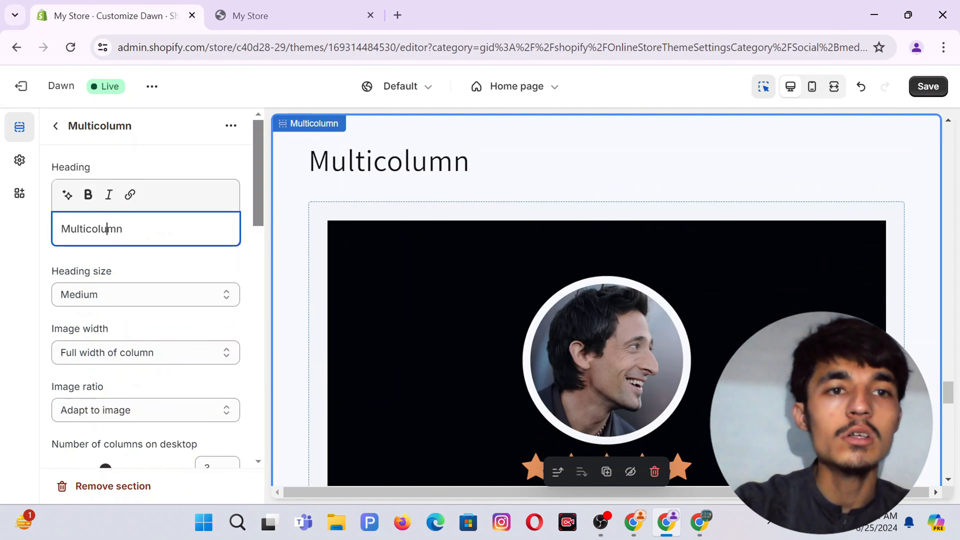
{"action": "double_click", "coordinate": [115, 229]}
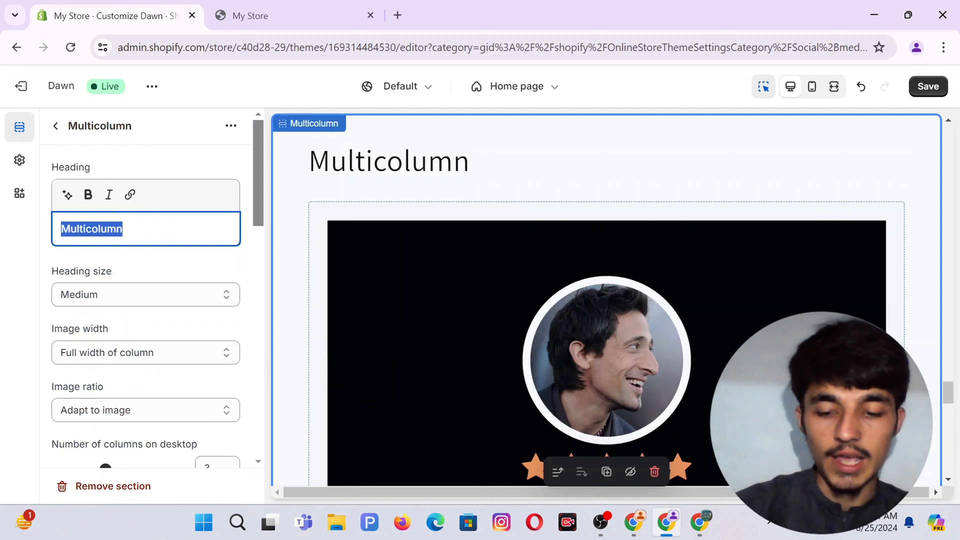
{"action": "type", "text": "COS"}
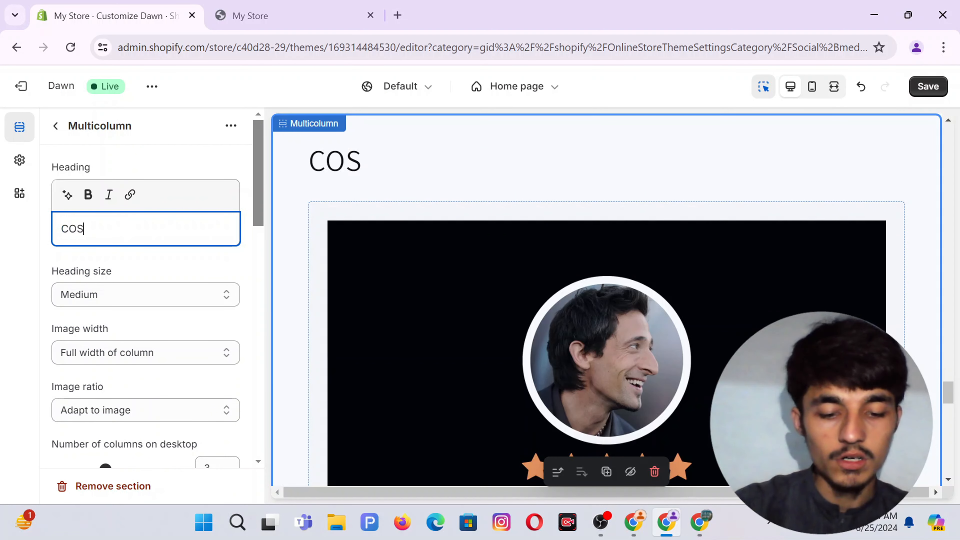
{"action": "type", "text": "TUMER RE"}
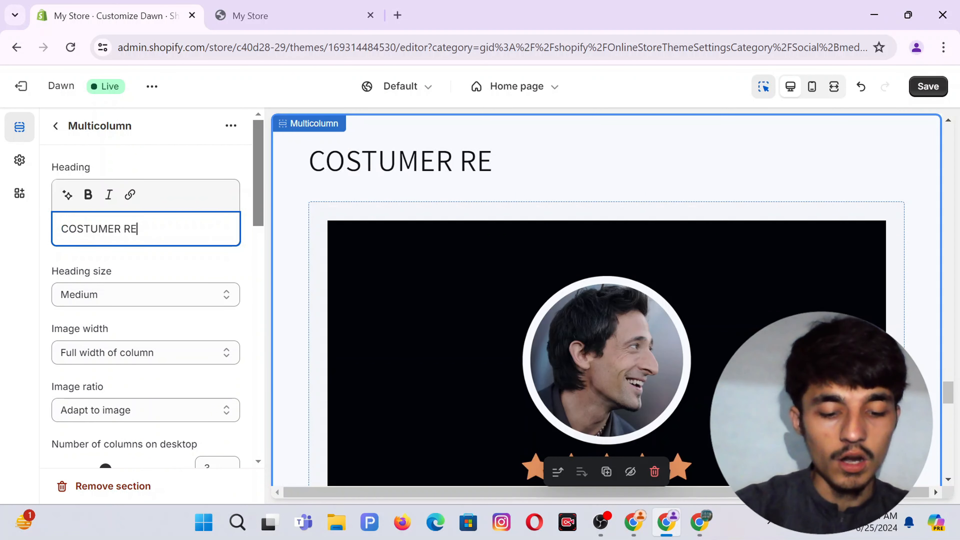
{"action": "type", "text": "VIEWS"}
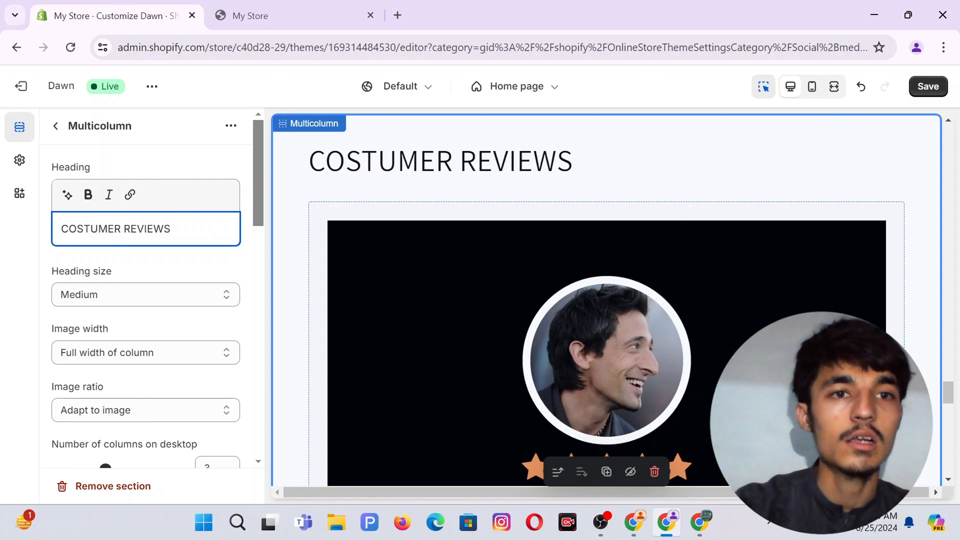
{"action": "key", "text": "ctrl+a"}
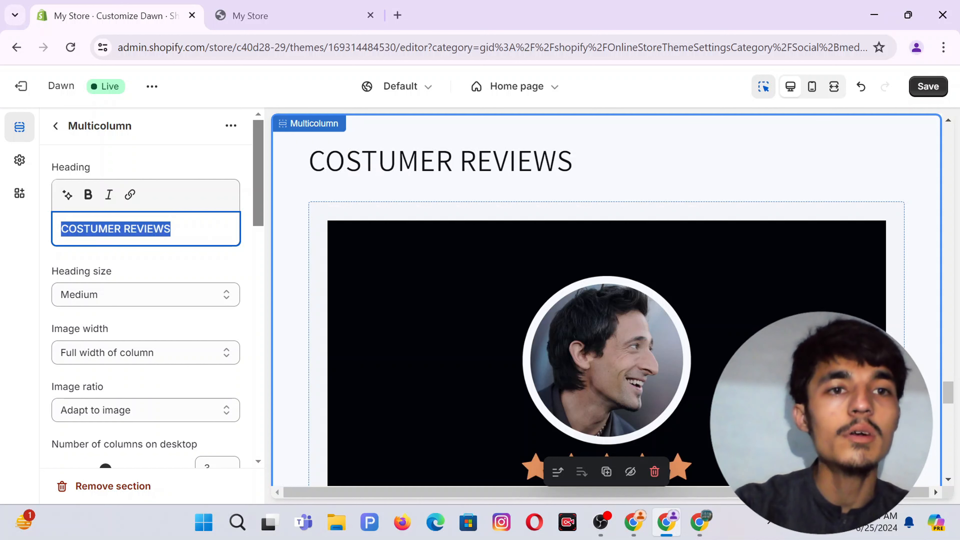
{"action": "left_click", "coordinate": [88, 194]}
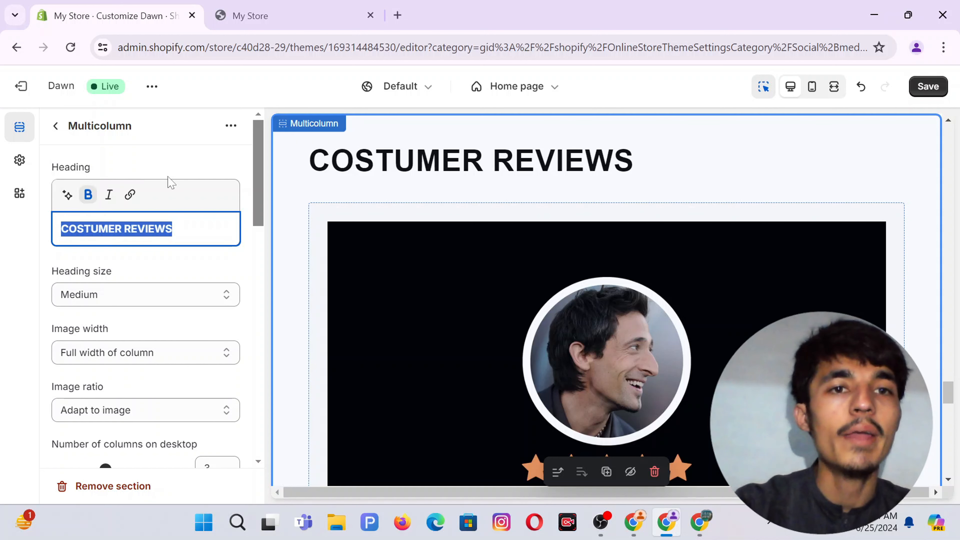
{"action": "left_click", "coordinate": [174, 156]}
Keep image width at full column width and image ratio adapting to the image.
{"action": "scroll", "coordinate": [109, 263], "scroll_direction": "down", "scroll_amount": 1}
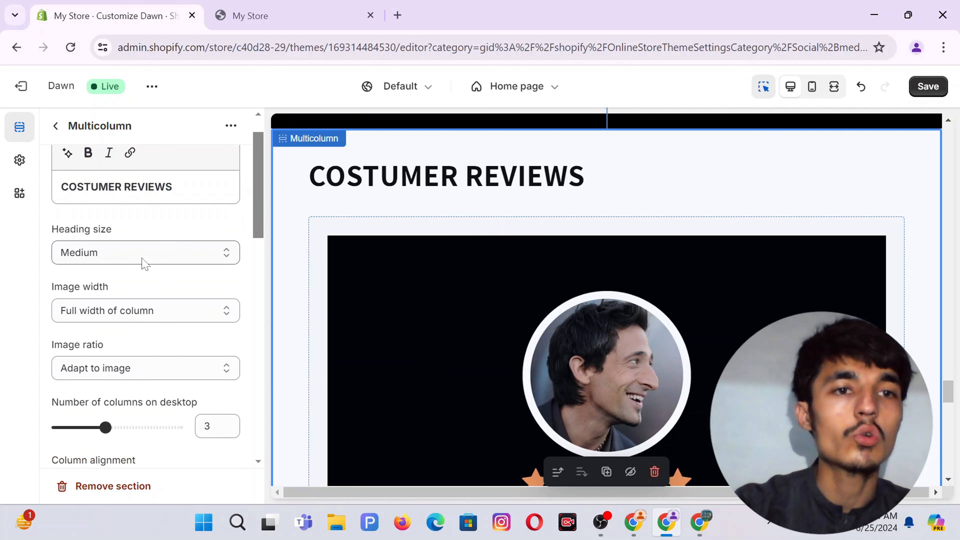
{"action": "scroll", "coordinate": [141, 262], "scroll_direction": "down", "scroll_amount": 1}
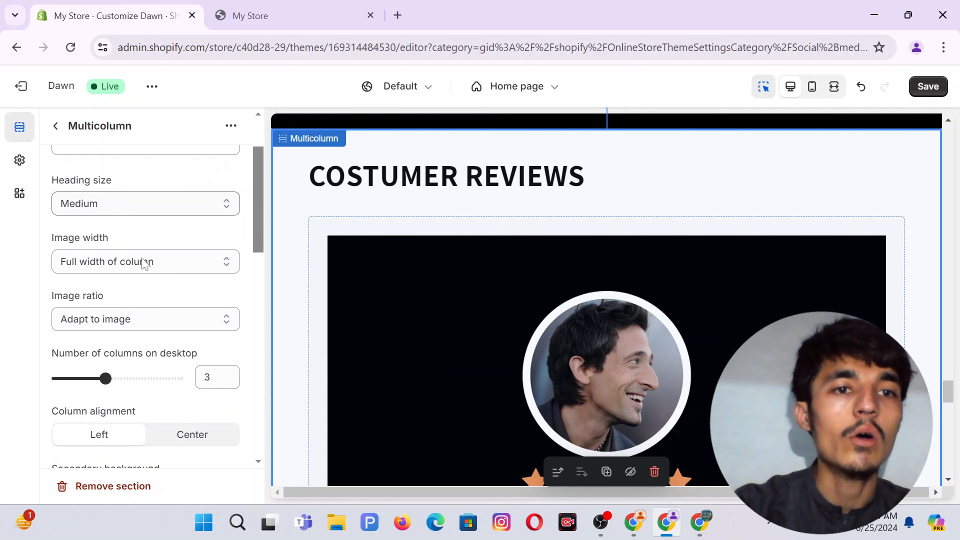
{"action": "left_click", "coordinate": [118, 261]}
{"action": "left_click", "coordinate": [117, 305]}
{"action": "scroll", "coordinate": [176, 350], "scroll_direction": "down", "scroll_amount": 1}
{"action": "scroll", "coordinate": [177, 355], "scroll_direction": "down", "scroll_amount": 2}
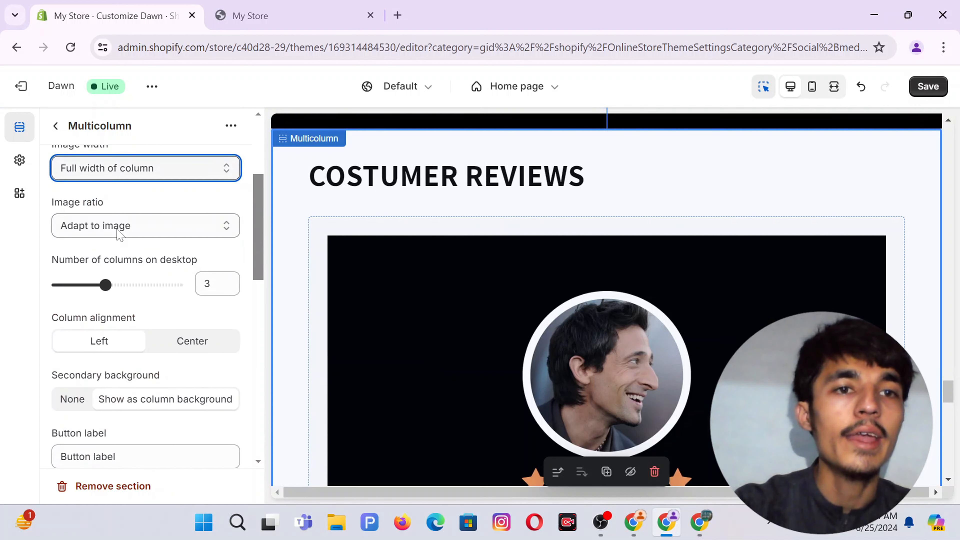
{"action": "left_click", "coordinate": [150, 227]}
{"action": "left_click", "coordinate": [150, 229]}
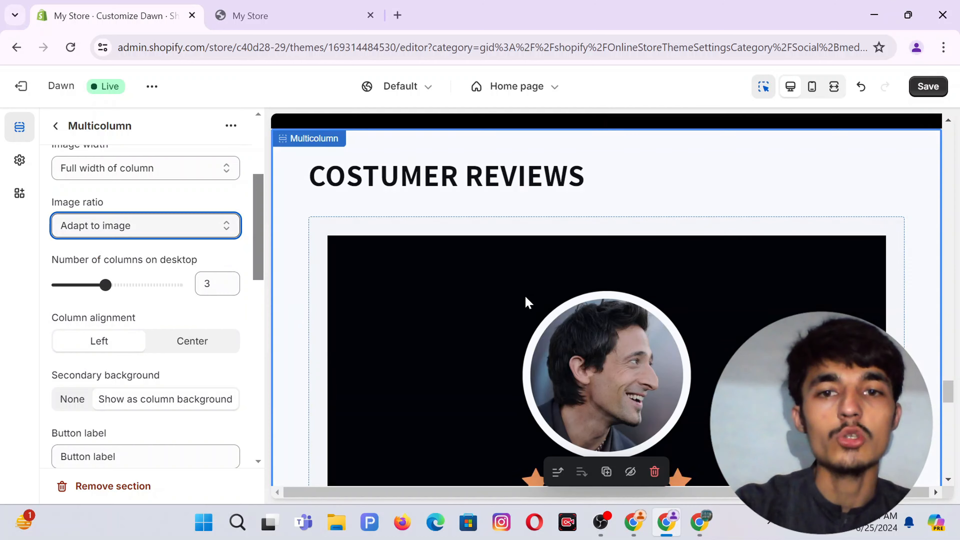
Set column alignment to Center.
{"action": "scroll", "coordinate": [525, 301], "scroll_direction": "down", "scroll_amount": 6}
{"action": "scroll", "coordinate": [526, 297], "scroll_direction": "down", "scroll_amount": 6}
{"action": "scroll", "coordinate": [514, 296], "scroll_direction": "up", "scroll_amount": 5}
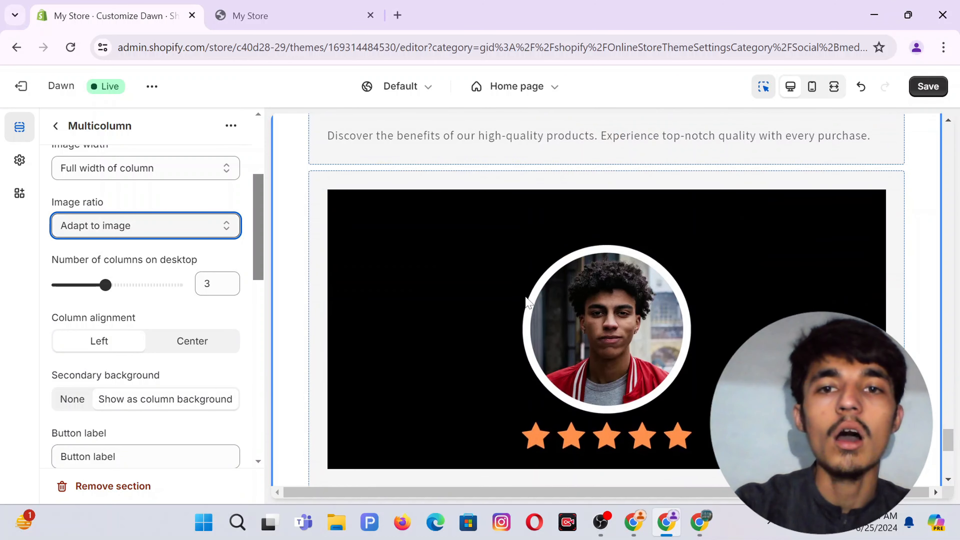
{"action": "scroll", "coordinate": [508, 301], "scroll_direction": "down", "scroll_amount": 4}
{"action": "scroll", "coordinate": [506, 301], "scroll_direction": "up", "scroll_amount": 1}
{"action": "scroll", "coordinate": [162, 351], "scroll_direction": "down", "scroll_amount": 2}
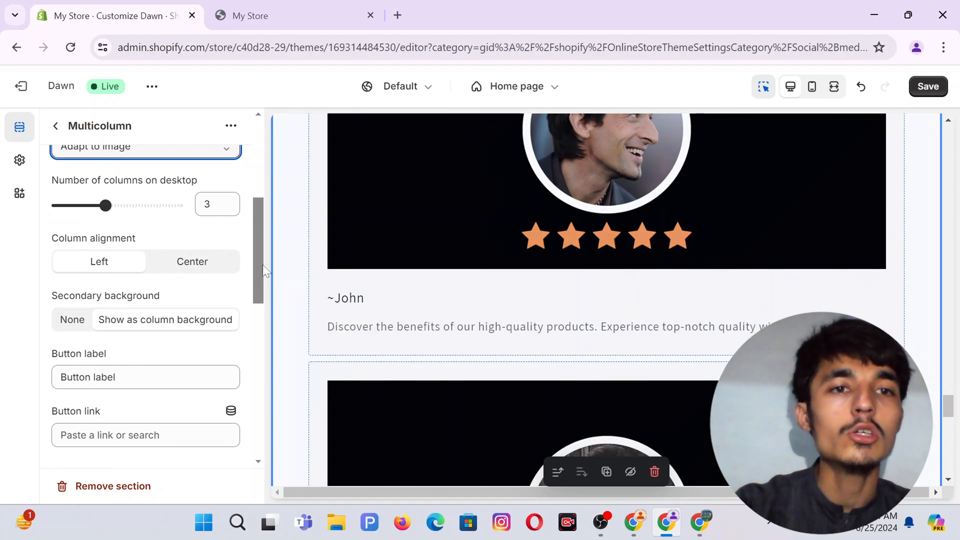
{"action": "left_click", "coordinate": [221, 260]}
Empty the Button label field so the section has no button.
{"action": "scroll", "coordinate": [460, 380], "scroll_direction": "up", "scroll_amount": 3}
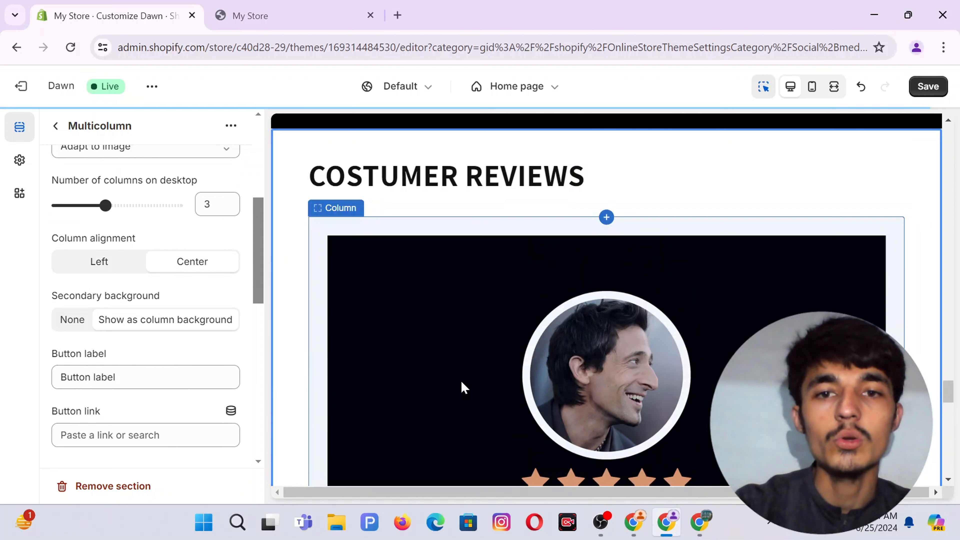
{"action": "scroll", "coordinate": [463, 375], "scroll_direction": "down", "scroll_amount": 3}
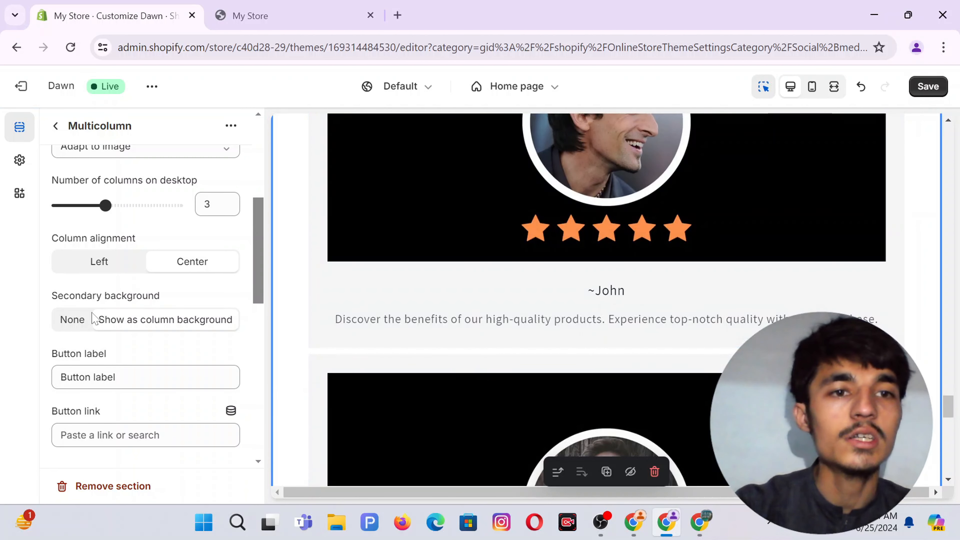
{"action": "scroll", "coordinate": [90, 318], "scroll_direction": "down", "scroll_amount": 2}
{"action": "triple_click", "coordinate": [95, 277]}
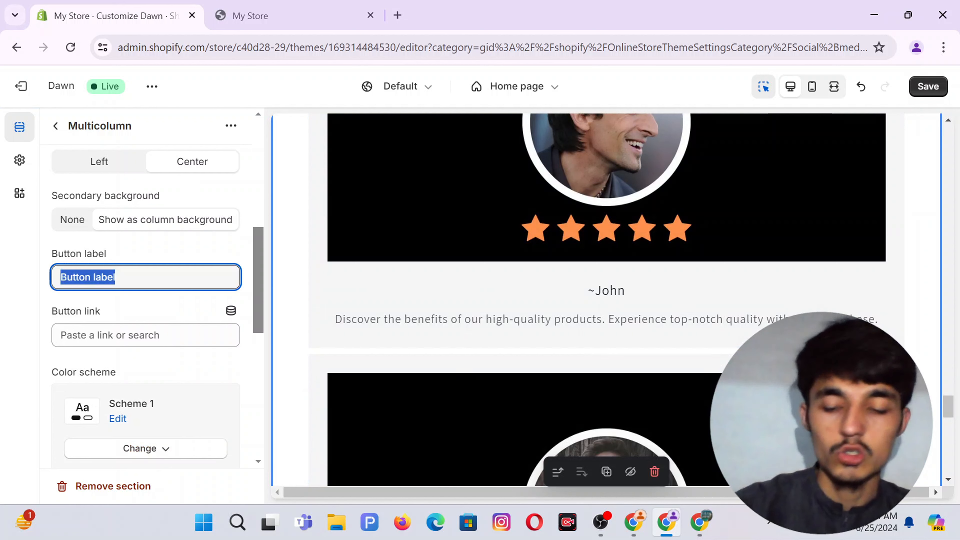
{"action": "key", "text": "BackSpace"}
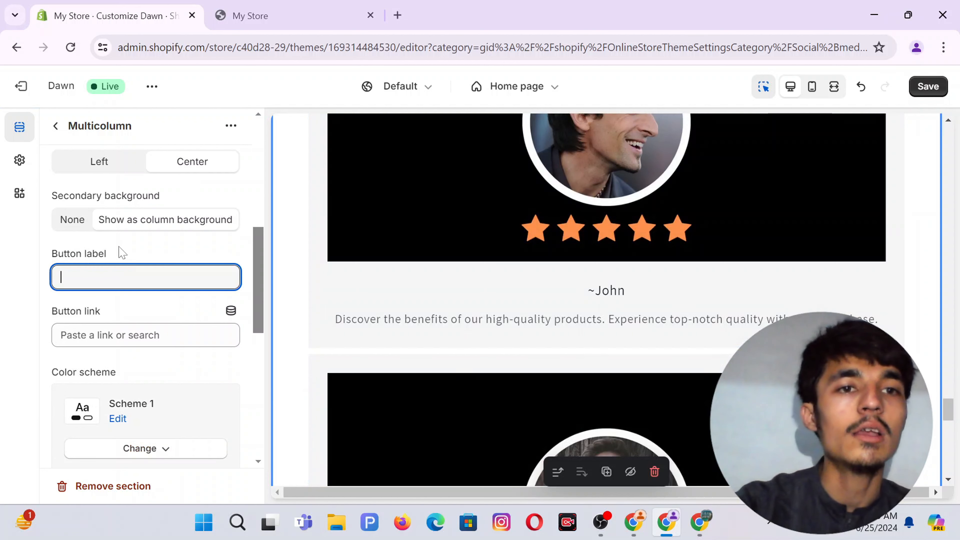
{"action": "left_click", "coordinate": [120, 251]}
Switch the section's color scheme to the dark Scheme 7.
{"action": "scroll", "coordinate": [121, 273], "scroll_direction": "down", "scroll_amount": 3}
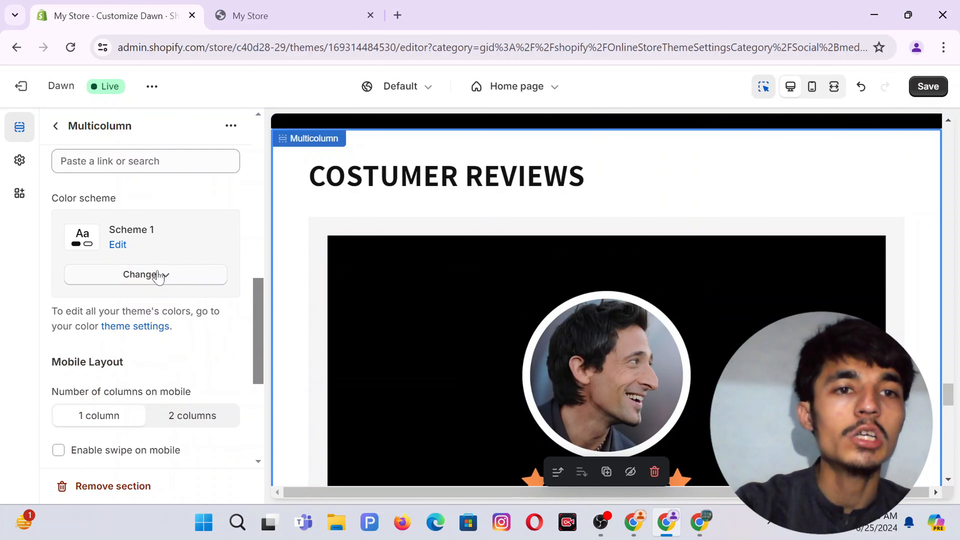
{"action": "left_click", "coordinate": [158, 276]}
{"action": "scroll", "coordinate": [140, 427], "scroll_direction": "down", "scroll_amount": 2}
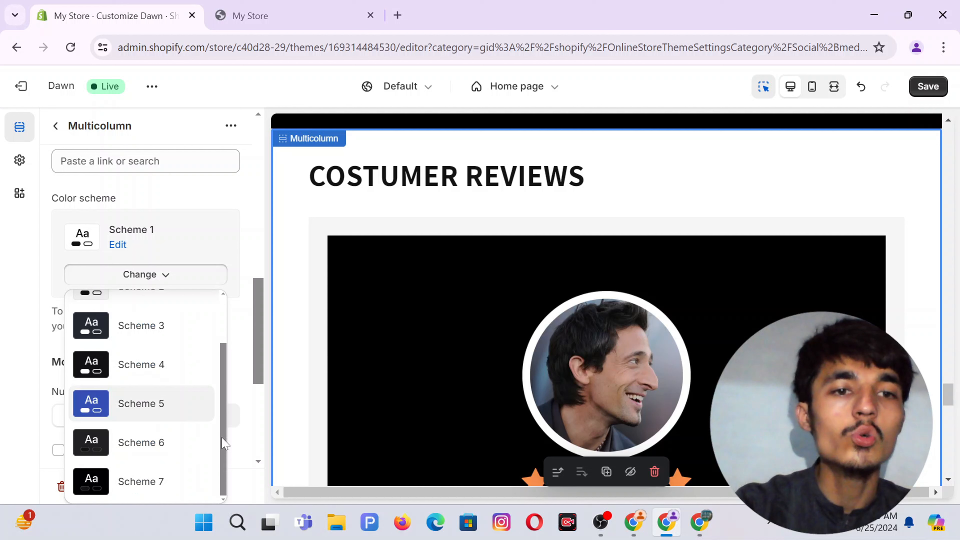
{"action": "left_click", "coordinate": [145, 481]}
{"action": "scroll", "coordinate": [157, 339], "scroll_direction": "down", "scroll_amount": 2}
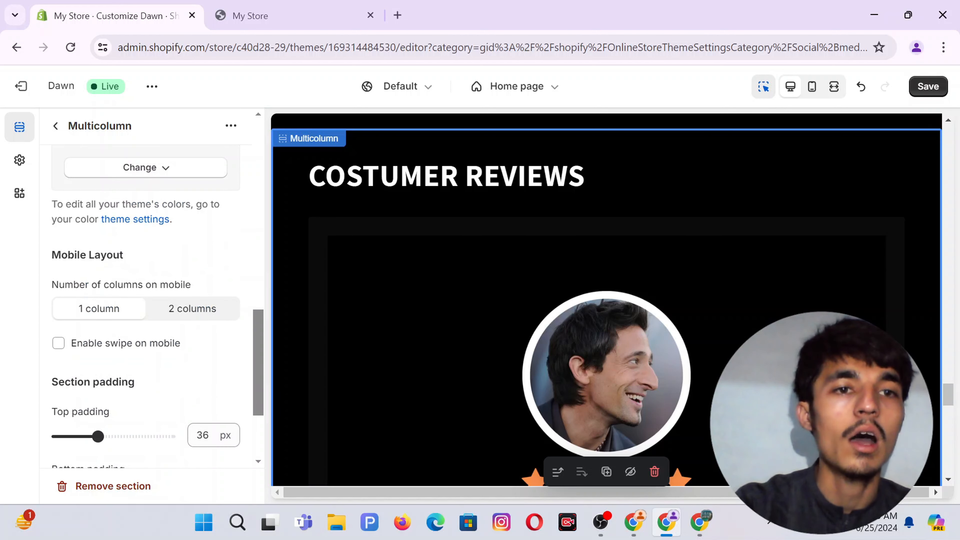
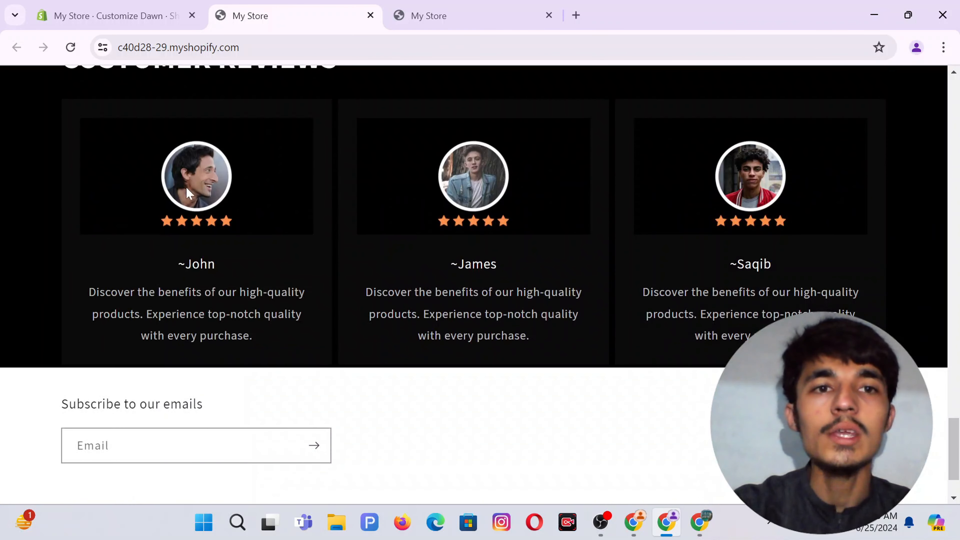
Bring up the other store's browser window with its live storefront.
{"action": "scroll", "coordinate": [480, 201], "scroll_direction": "up", "scroll_amount": 3}
{"action": "scroll", "coordinate": [483, 203], "scroll_direction": "down", "scroll_amount": 2}
{"action": "scroll", "coordinate": [482, 197], "scroll_direction": "up", "scroll_amount": 1}
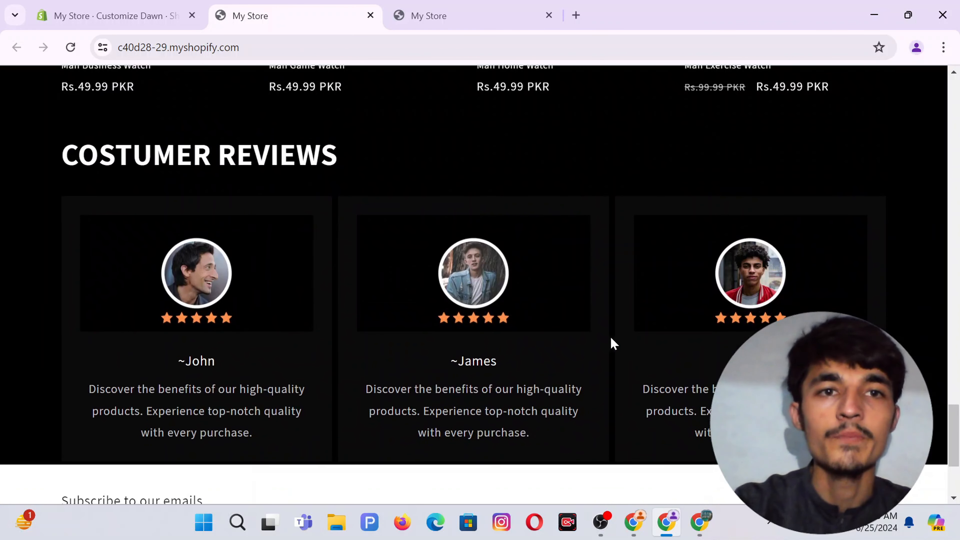
{"action": "left_click", "coordinate": [639, 524]}
{"action": "scroll", "coordinate": [537, 373], "scroll_direction": "up", "scroll_amount": 2}
{"action": "scroll", "coordinate": [537, 374], "scroll_direction": "down", "scroll_amount": 9}
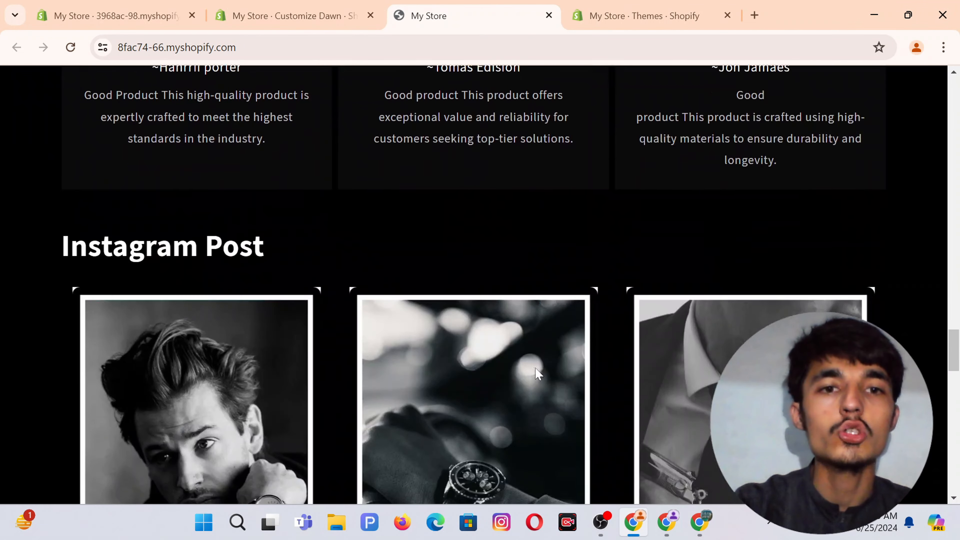
Scroll the storefront to the Instagram Post grid of three black-and-white watch photos.
{"action": "left_click_drag", "start_coordinate": [273, 134], "coordinate": [9, 132]}
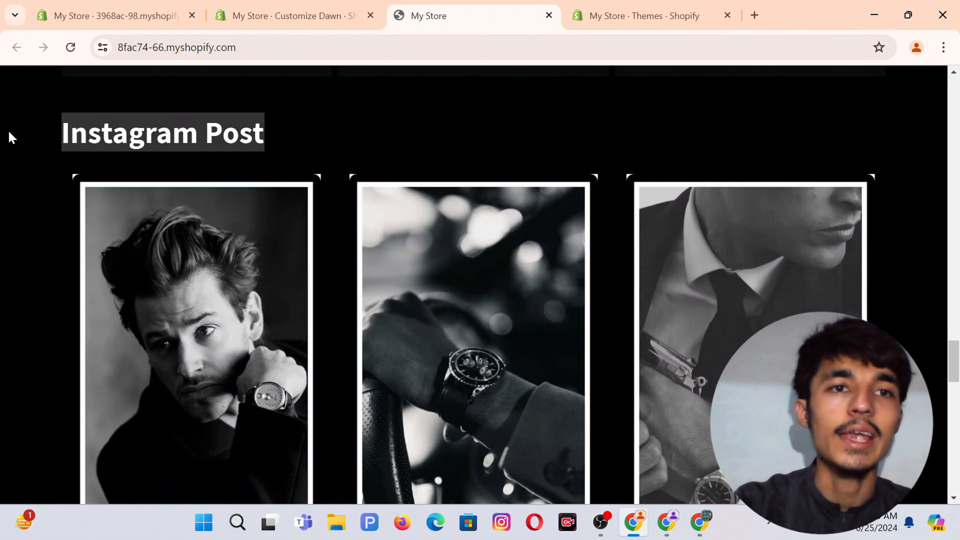
{"action": "scroll", "coordinate": [328, 178], "scroll_direction": "down", "scroll_amount": 3}
{"action": "scroll", "coordinate": [328, 180], "scroll_direction": "up", "scroll_amount": 3}
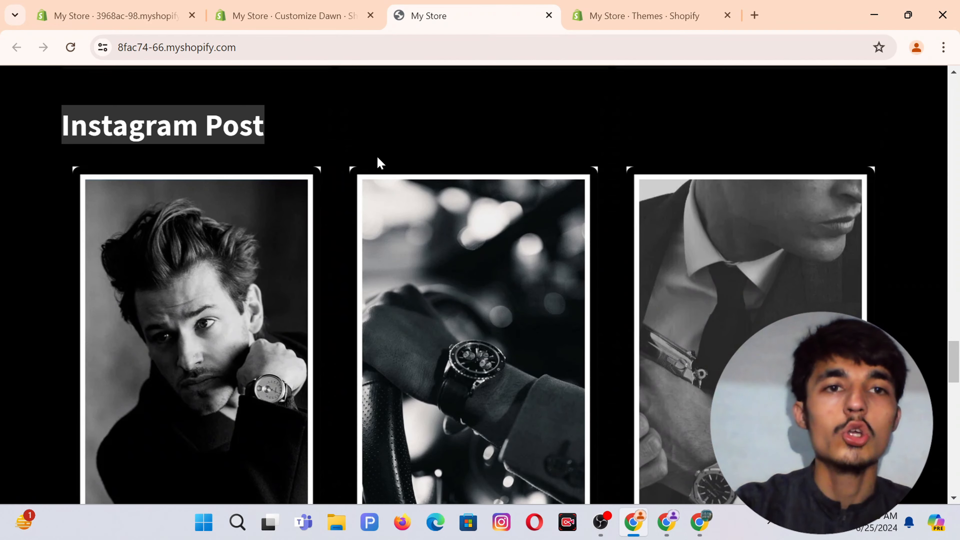
{"action": "scroll", "coordinate": [378, 161], "scroll_direction": "down", "scroll_amount": 1}
{"action": "scroll", "coordinate": [169, 104], "scroll_direction": "down", "scroll_amount": 1}
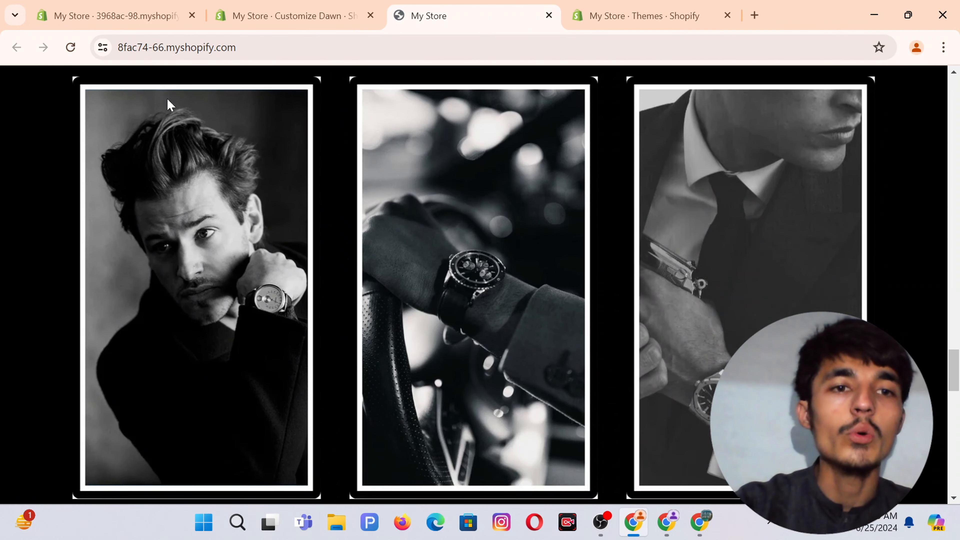
{"action": "scroll", "coordinate": [216, 282], "scroll_direction": "up", "scroll_amount": 3}
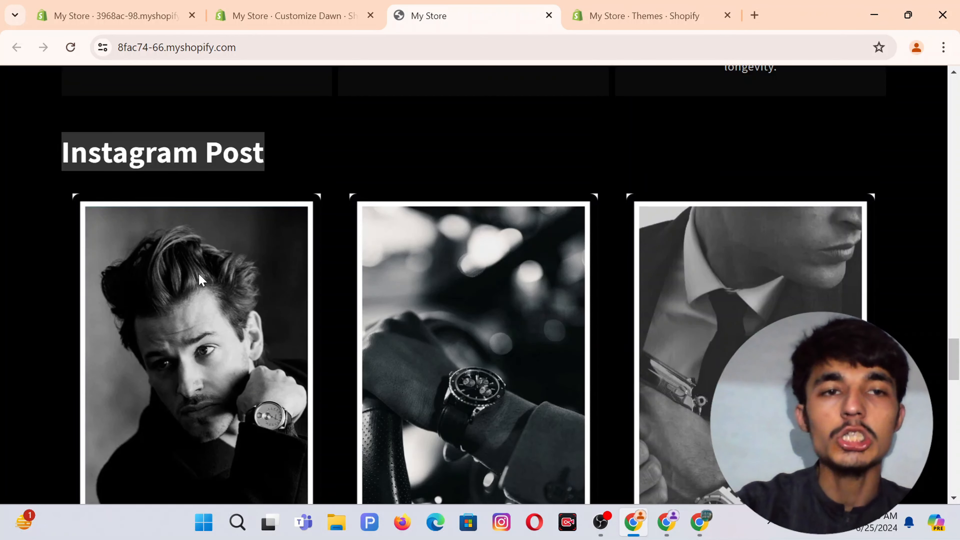
{"action": "scroll", "coordinate": [208, 278], "scroll_direction": "down", "scroll_amount": 8}
{"action": "scroll", "coordinate": [200, 278], "scroll_direction": "up", "scroll_amount": 3}
{"action": "scroll", "coordinate": [202, 280], "scroll_direction": "down", "scroll_amount": 4}
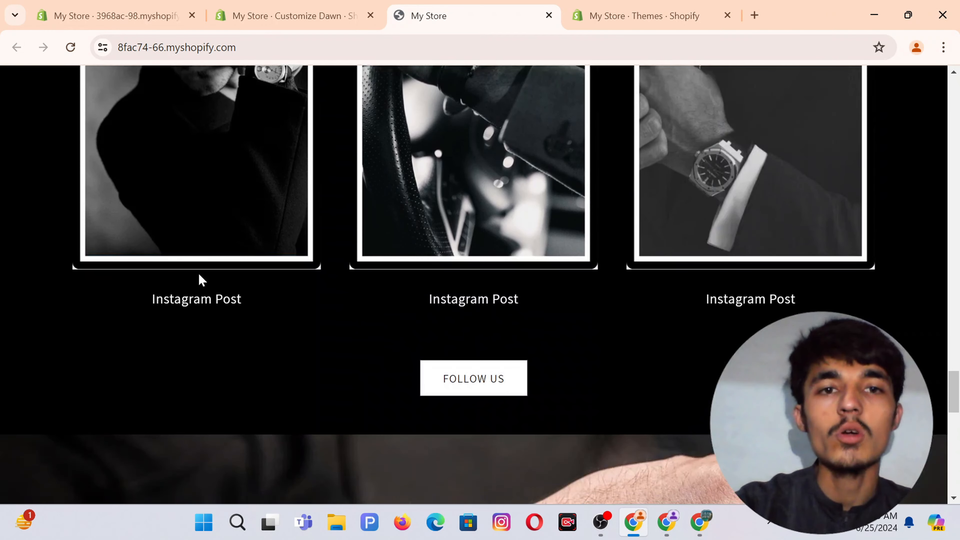
{"action": "scroll", "coordinate": [201, 280], "scroll_direction": "up", "scroll_amount": 5}
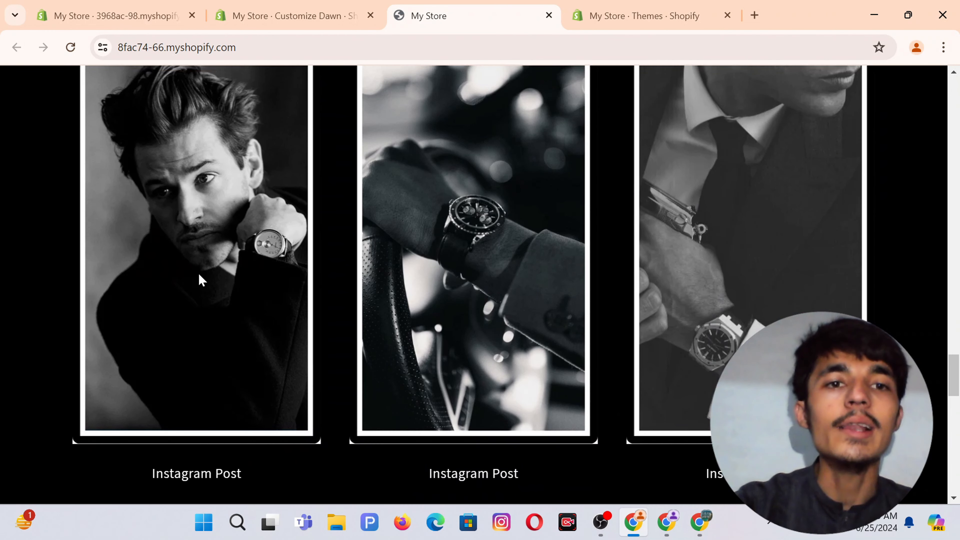
{"action": "scroll", "coordinate": [495, 231], "scroll_direction": "up", "scroll_amount": 4}
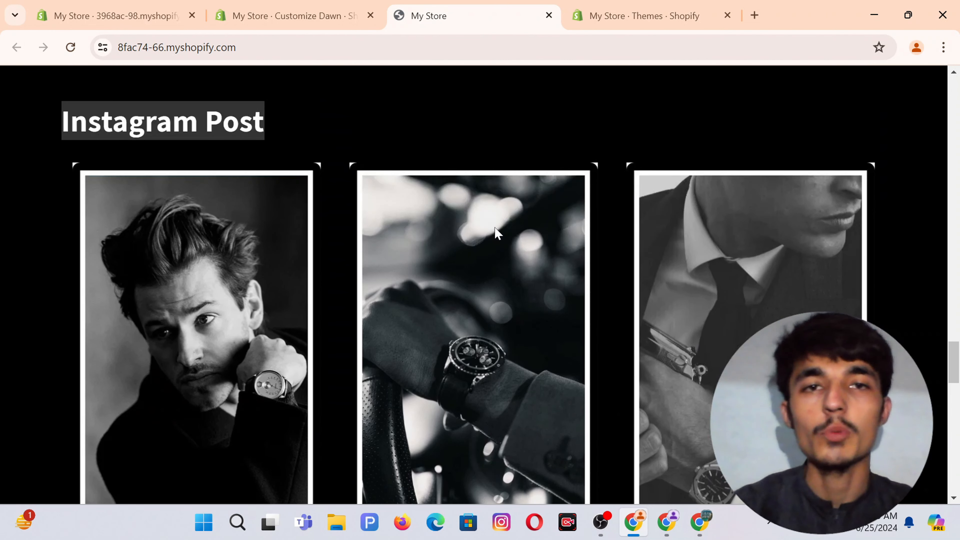
{"action": "scroll", "coordinate": [496, 232], "scroll_direction": "down", "scroll_amount": 1}
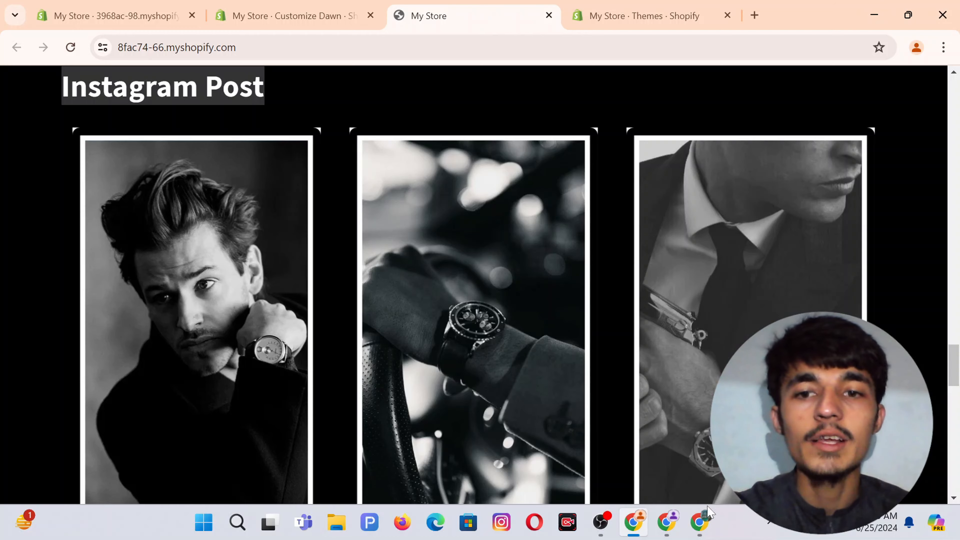
From Canva's Projects page, create a custom-size design of 591 × 1004 px.
{"action": "left_click", "coordinate": [706, 518]}
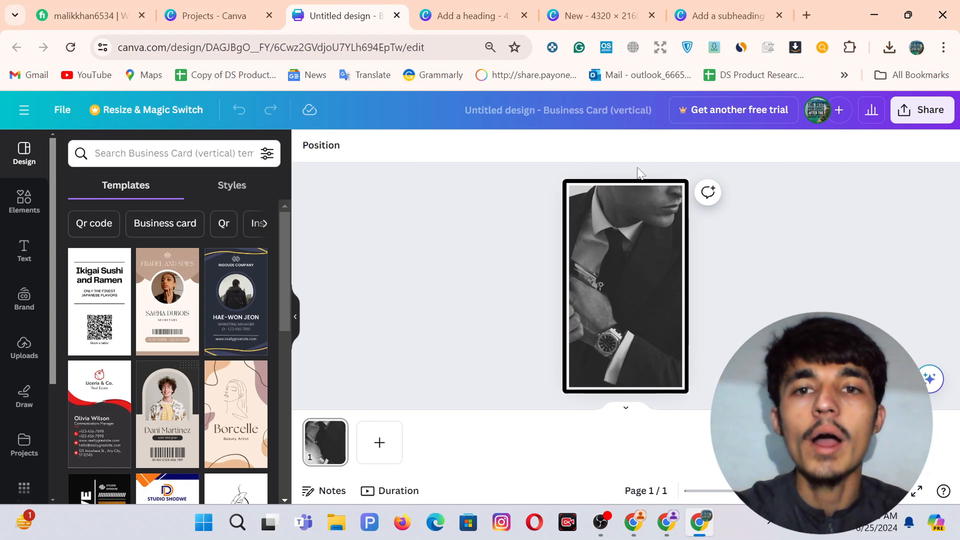
{"action": "left_click", "coordinate": [214, 7]}
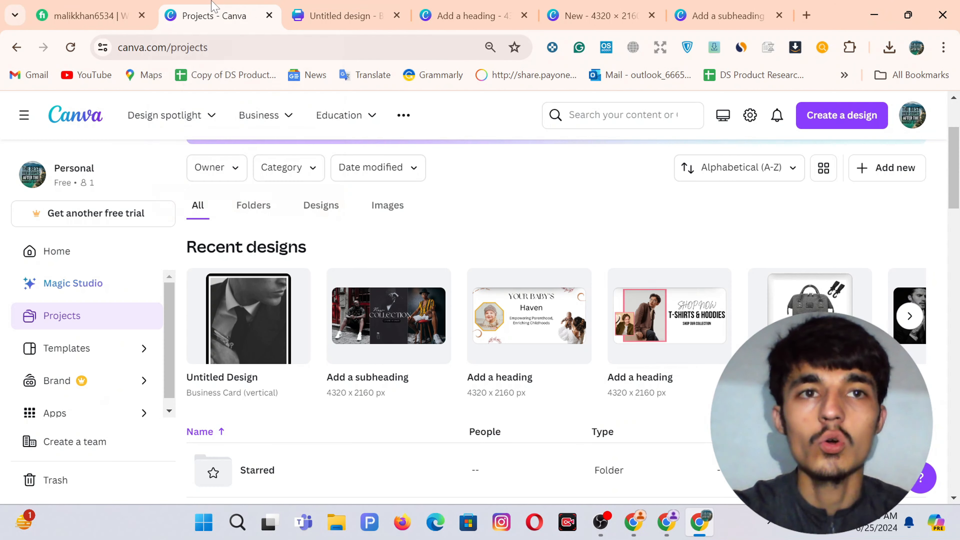
{"action": "left_click", "coordinate": [815, 121]}
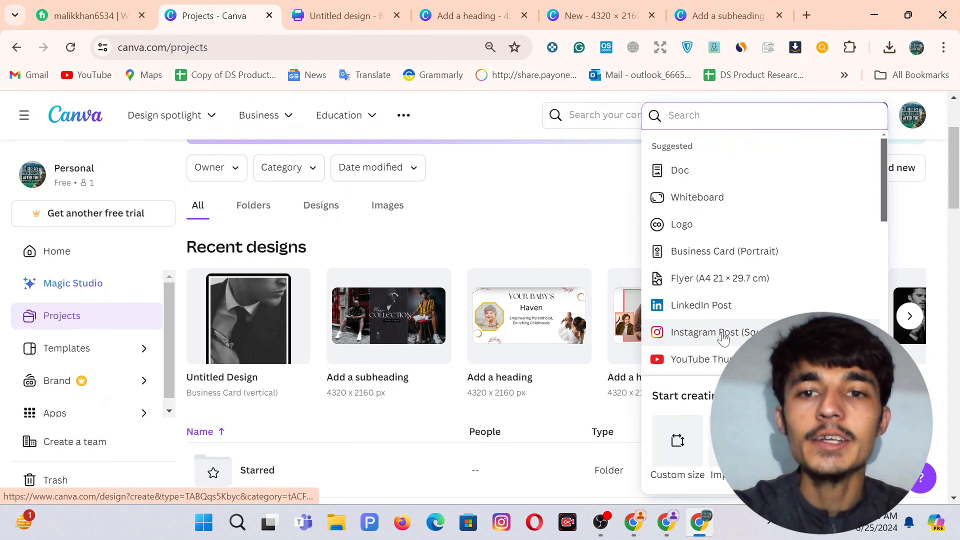
{"action": "left_click", "coordinate": [678, 442]}
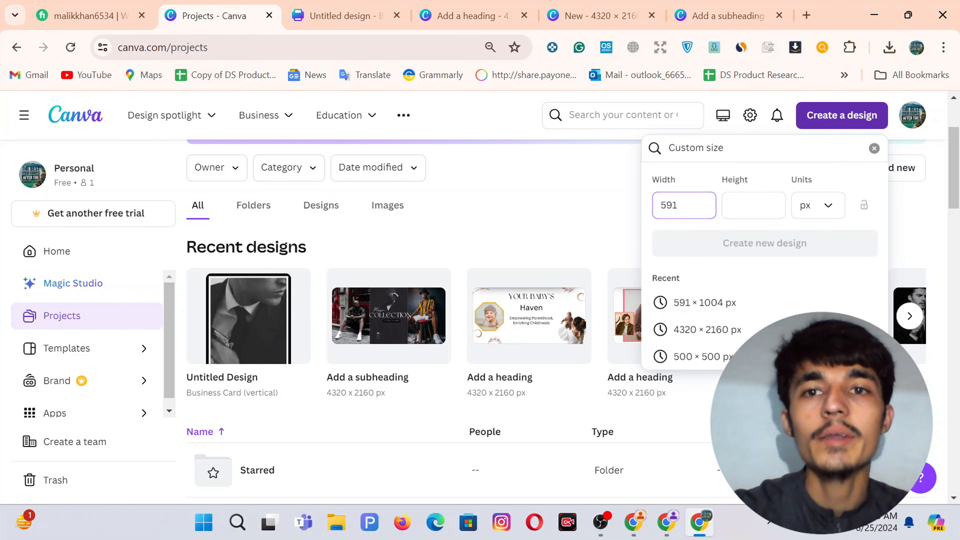
{"action": "left_click", "coordinate": [754, 205]}
{"action": "type", "text": "1004"}
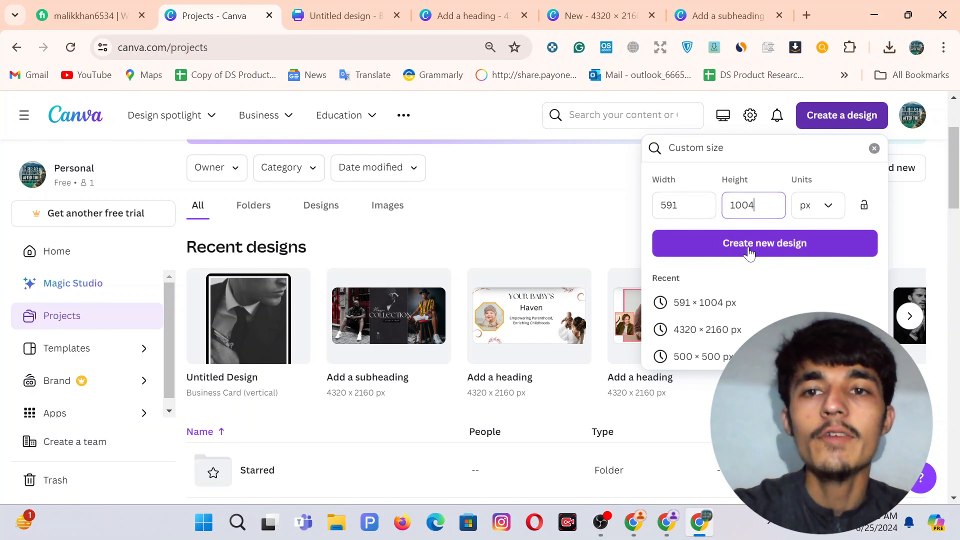
{"action": "left_click", "coordinate": [749, 252]}
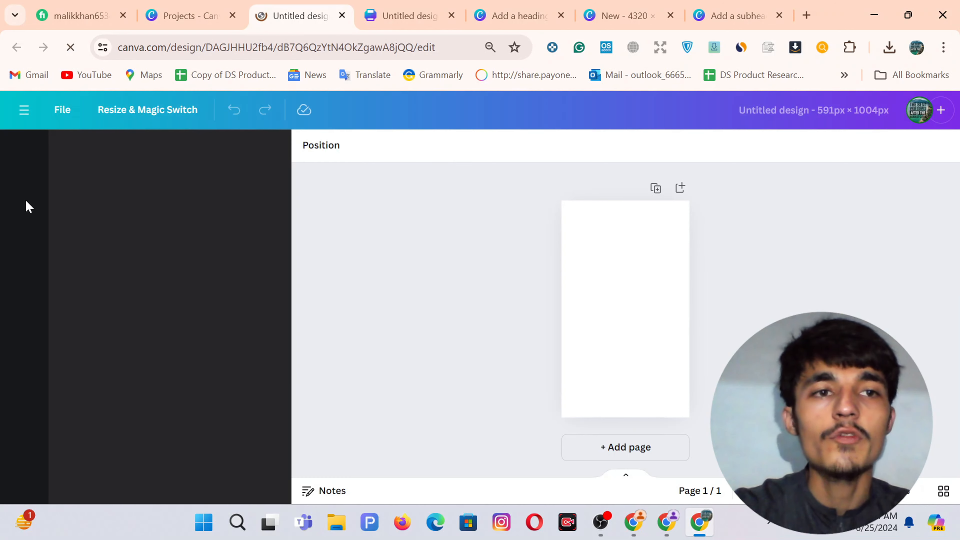
Add a rectangular photo frame from the Elements Frames section.
{"action": "left_click", "coordinate": [15, 204]}
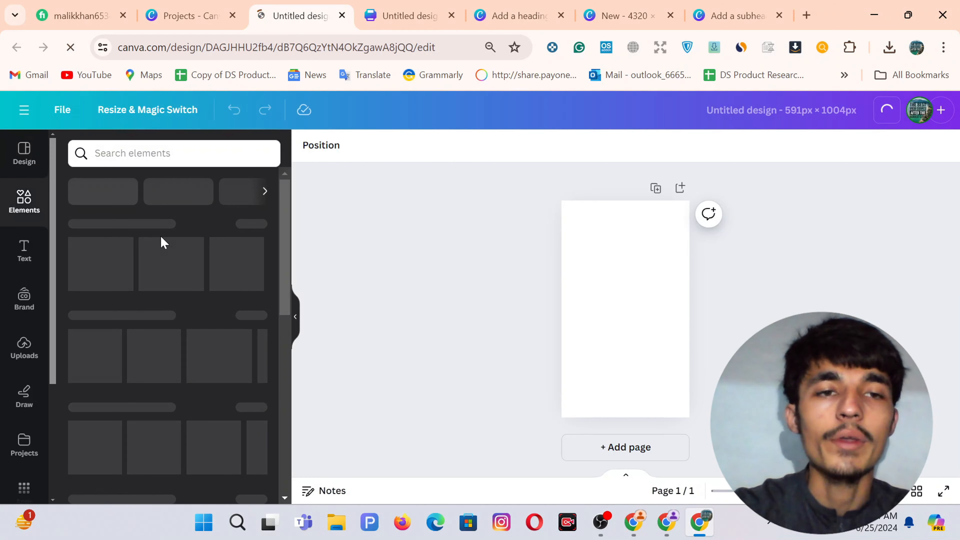
{"action": "scroll", "coordinate": [159, 328], "scroll_direction": "down", "scroll_amount": 3}
{"action": "scroll", "coordinate": [159, 329], "scroll_direction": "down", "scroll_amount": 10}
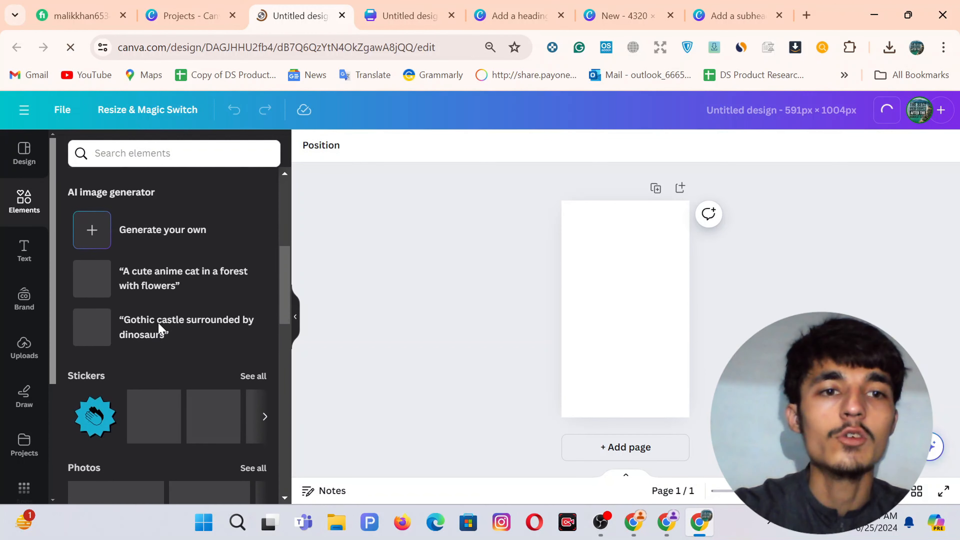
{"action": "scroll", "coordinate": [160, 328], "scroll_direction": "down", "scroll_amount": 12}
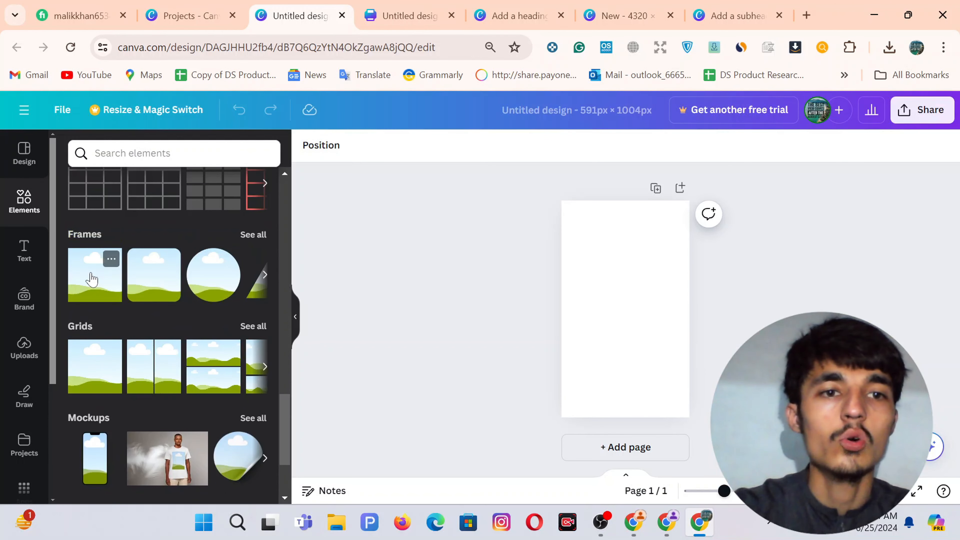
{"action": "left_click", "coordinate": [92, 279]}
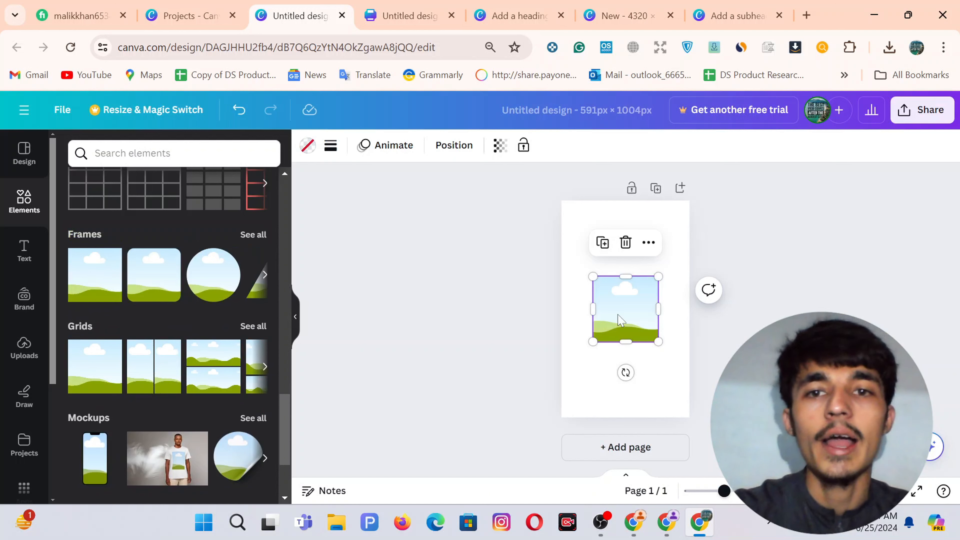
Stretch the frame to about 545 × 941 px and centre it on the page.
{"action": "left_click_drag", "start_coordinate": [627, 279], "coordinate": [625, 210]}
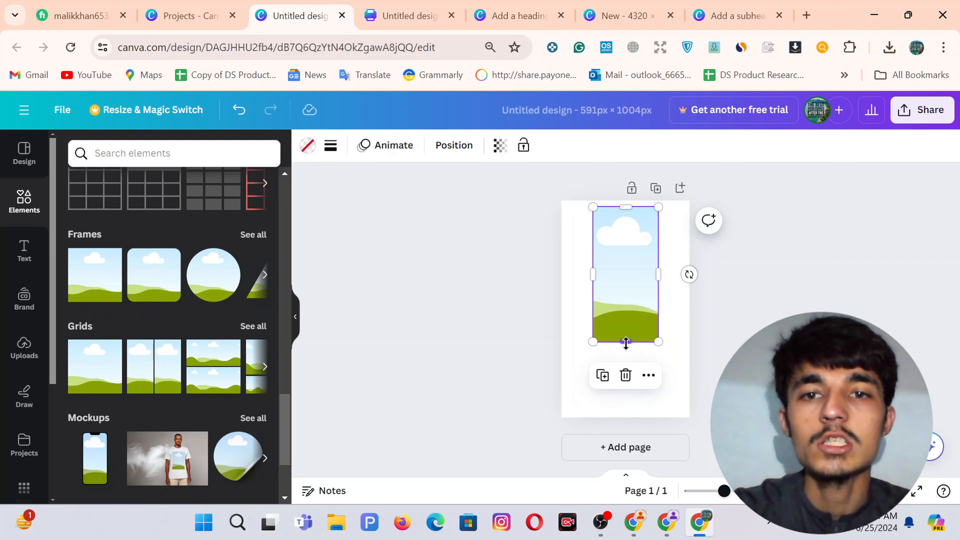
{"action": "left_click_drag", "start_coordinate": [625, 343], "coordinate": [628, 416]}
{"action": "left_click_drag", "start_coordinate": [593, 309], "coordinate": [571, 311]}
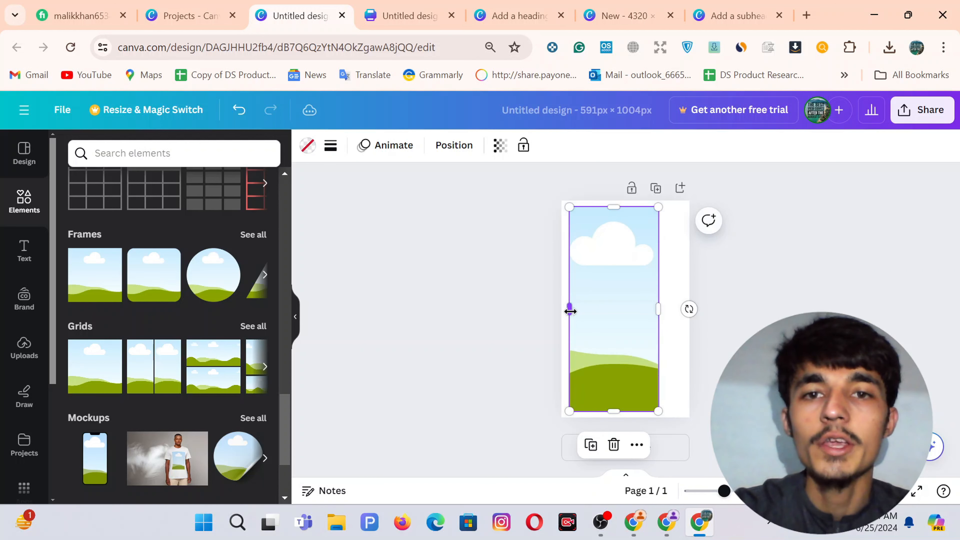
{"action": "left_click_drag", "start_coordinate": [659, 311], "coordinate": [625, 312]}
{"action": "left_click", "coordinate": [737, 340]}
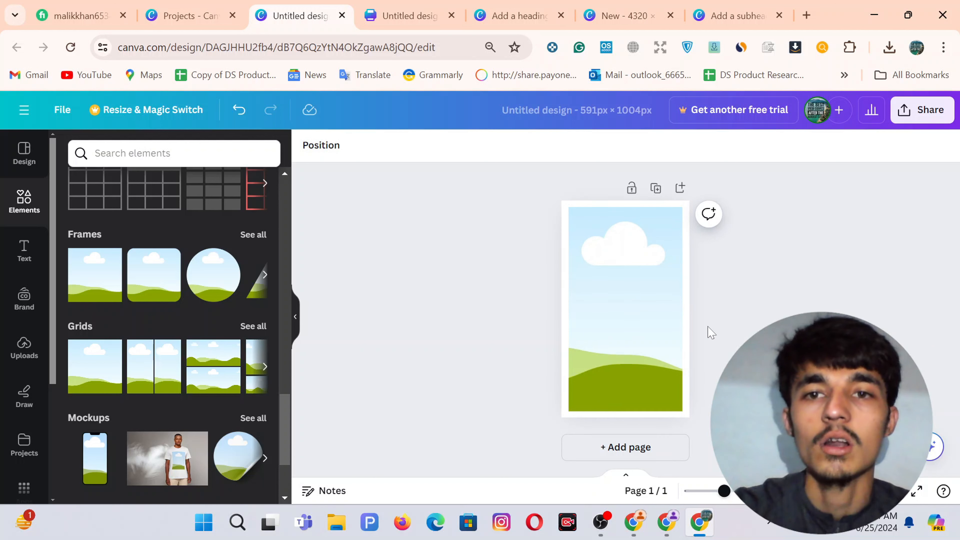
{"action": "left_click", "coordinate": [610, 303]}
{"action": "left_click_drag", "start_coordinate": [570, 308], "coordinate": [567, 309]}
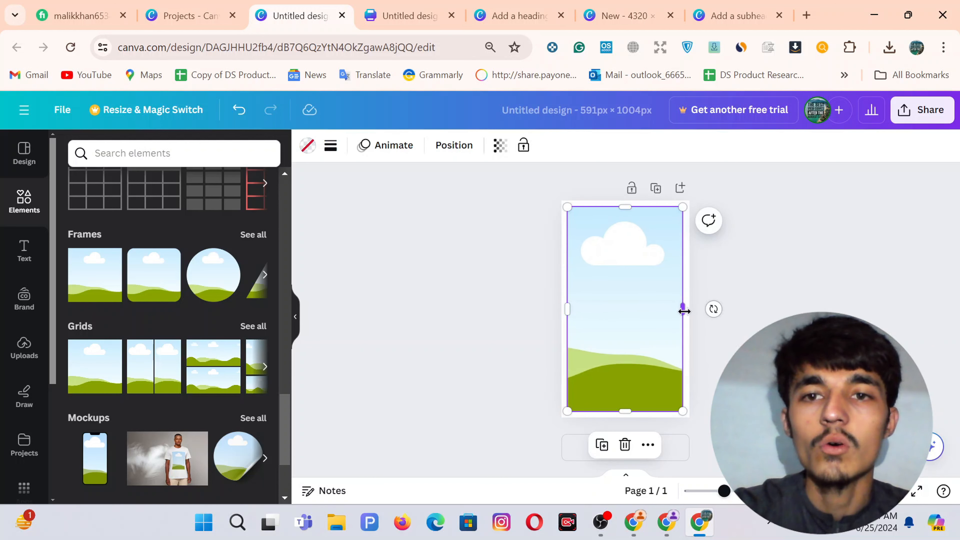
{"action": "left_click_drag", "start_coordinate": [684, 311], "coordinate": [685, 307]}
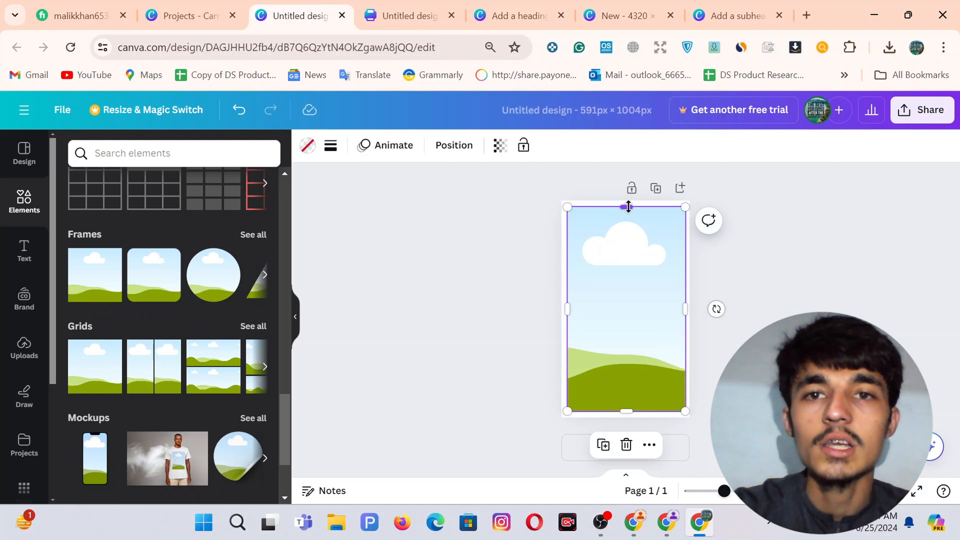
{"action": "left_click_drag", "start_coordinate": [628, 206], "coordinate": [630, 207]}
{"action": "left_click_drag", "start_coordinate": [624, 299], "coordinate": [623, 299]}
{"action": "left_click", "coordinate": [761, 328]}
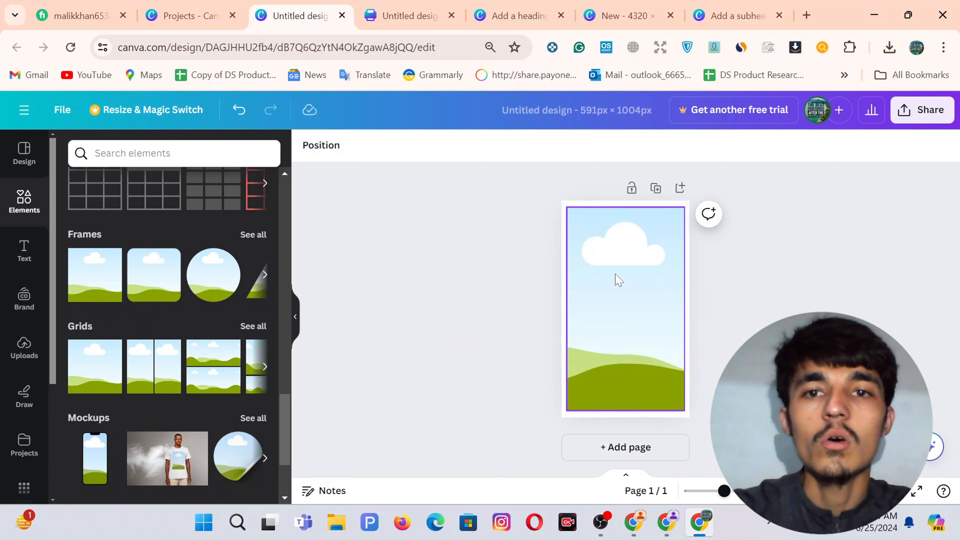
Make the page background black via the Layers list.
{"action": "left_click", "coordinate": [619, 282]}
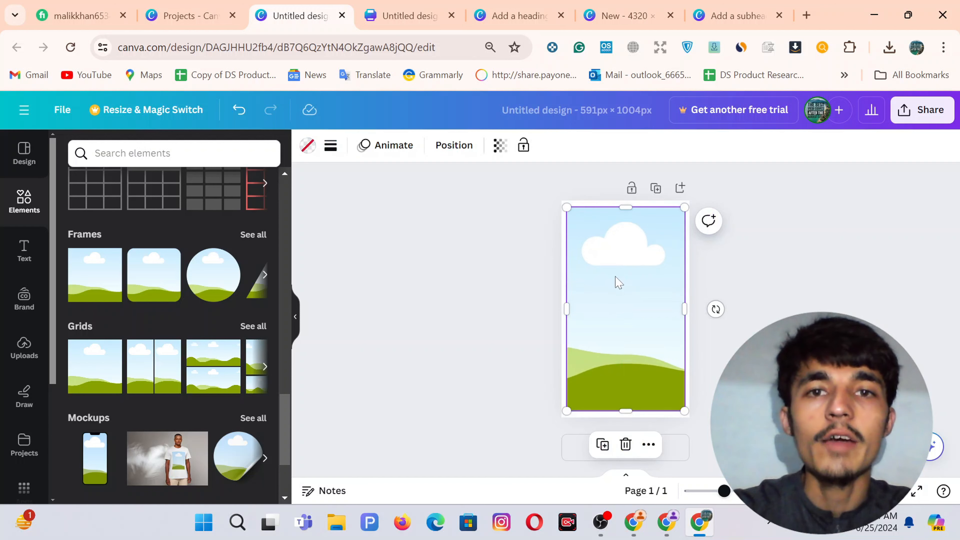
{"action": "left_click", "coordinate": [455, 146]}
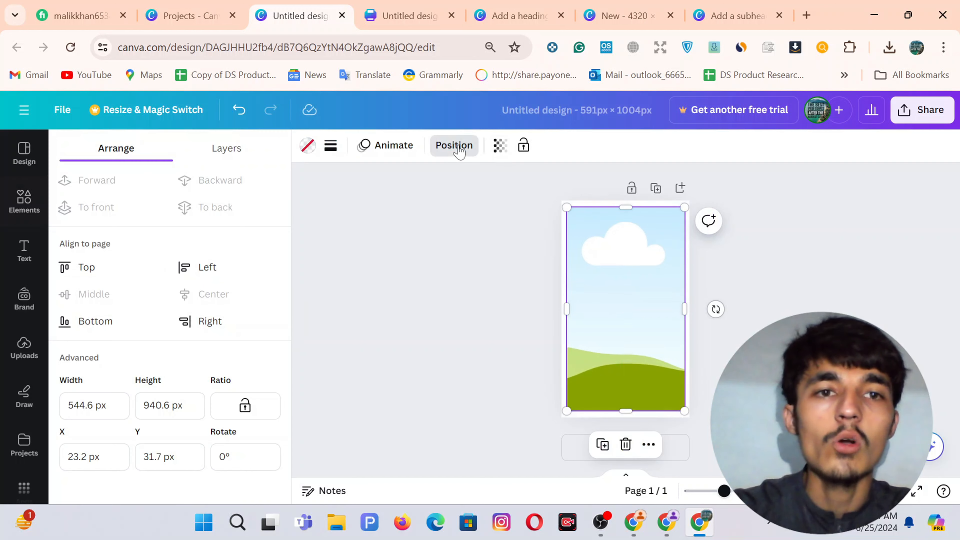
{"action": "left_click", "coordinate": [226, 150]}
{"action": "left_click", "coordinate": [162, 286]}
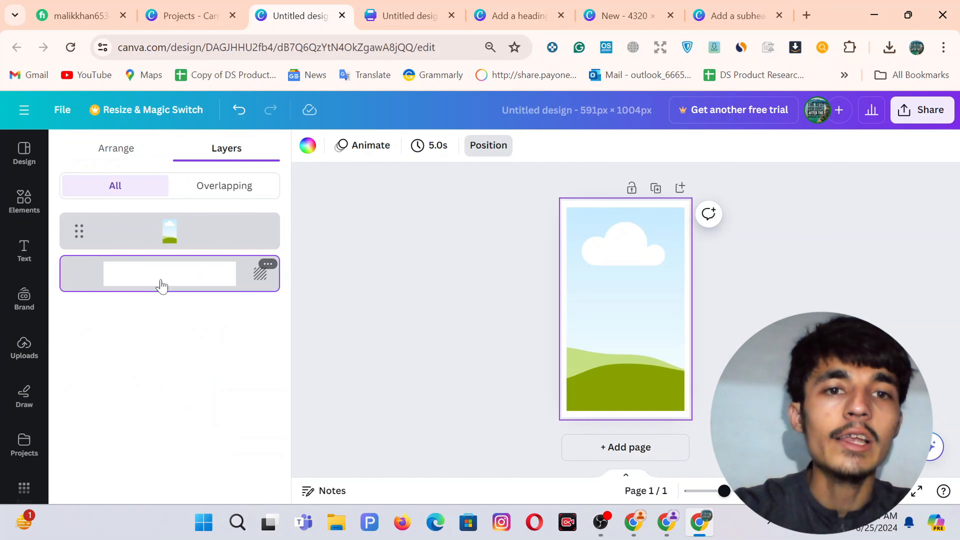
{"action": "left_click", "coordinate": [308, 146]}
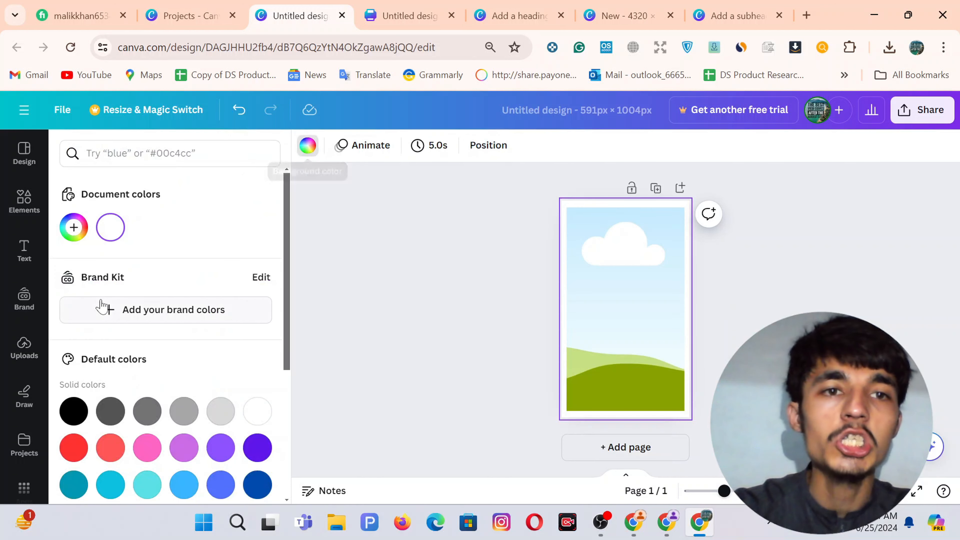
{"action": "left_click", "coordinate": [75, 412]}
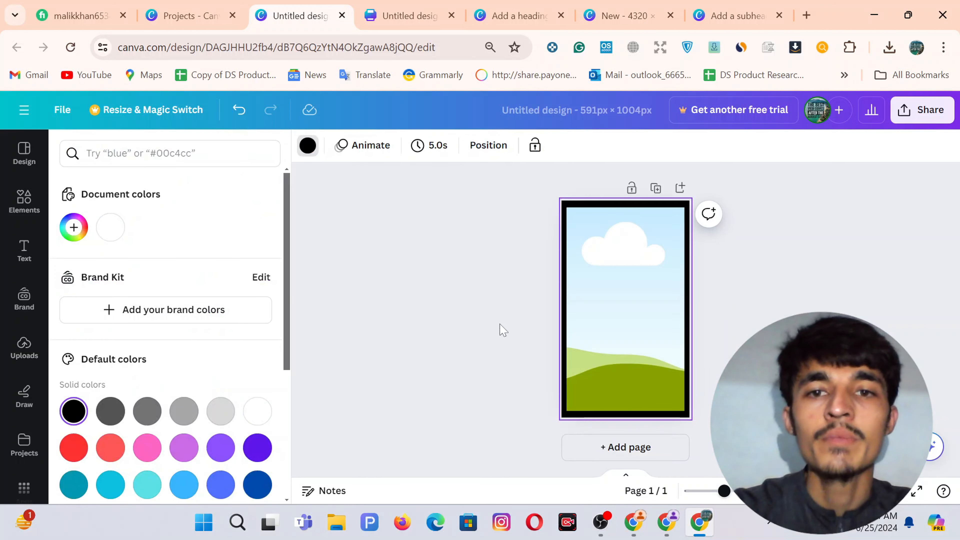
Give the frame a solid border with weight 20.
{"action": "left_click", "coordinate": [587, 328]}
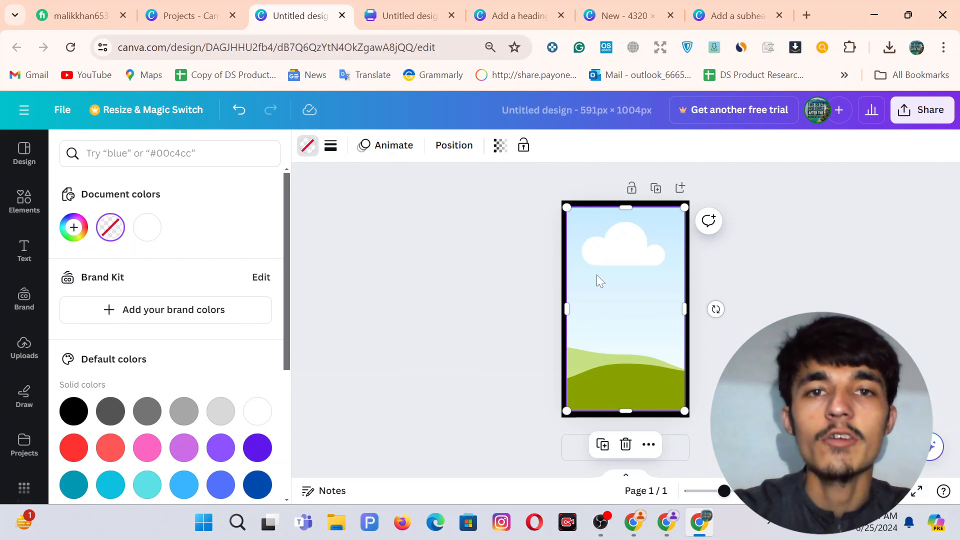
{"action": "left_click", "coordinate": [332, 150]}
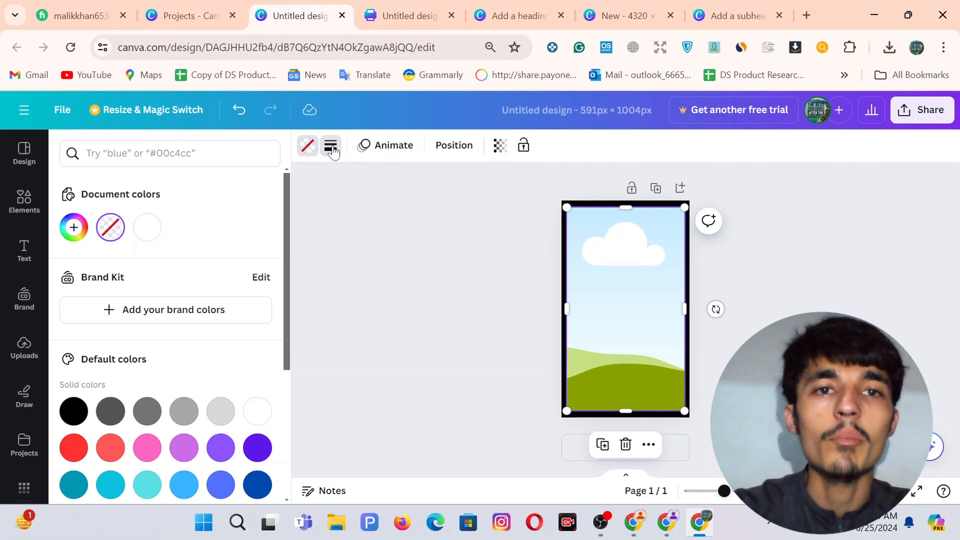
{"action": "left_click", "coordinate": [396, 187]}
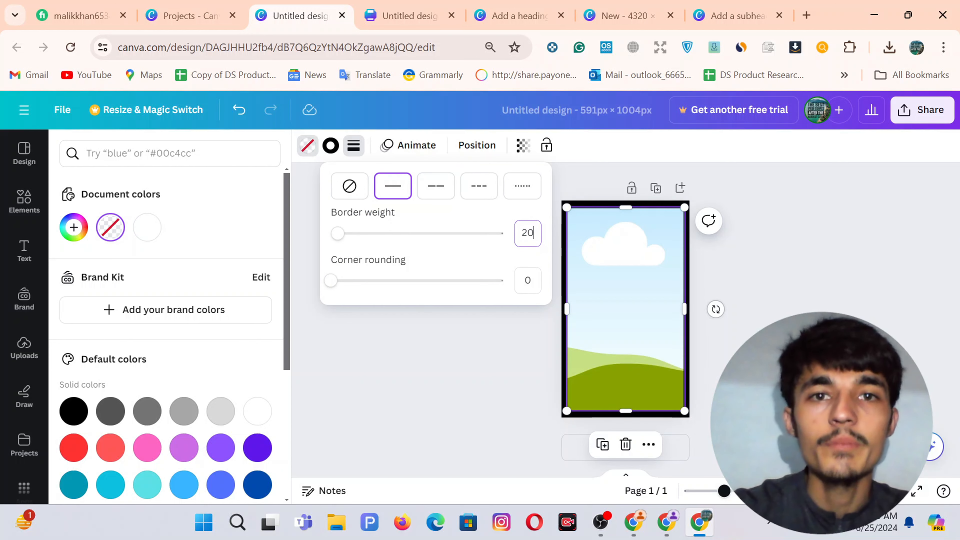
{"action": "key", "text": "Tab"}
{"action": "type", "text": "2"}
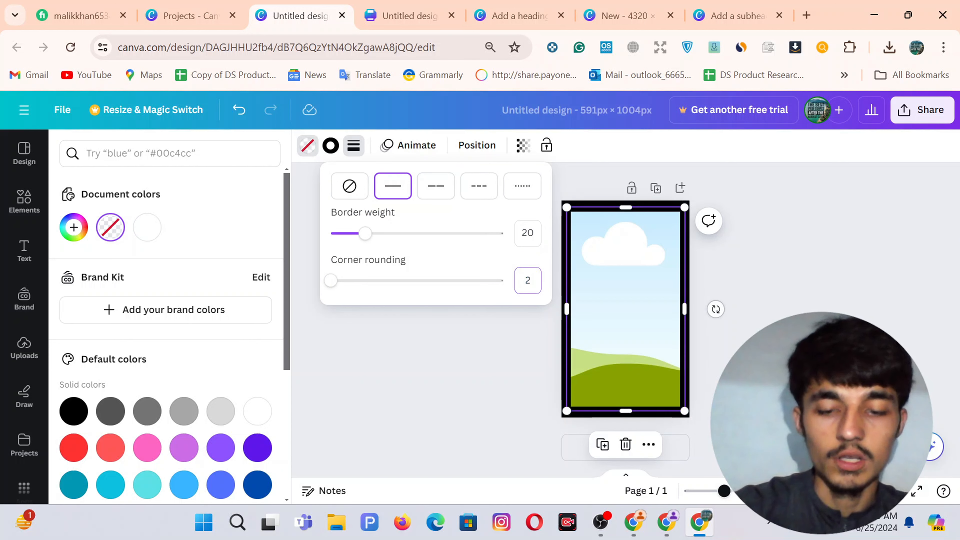
{"action": "left_click", "coordinate": [309, 151]}
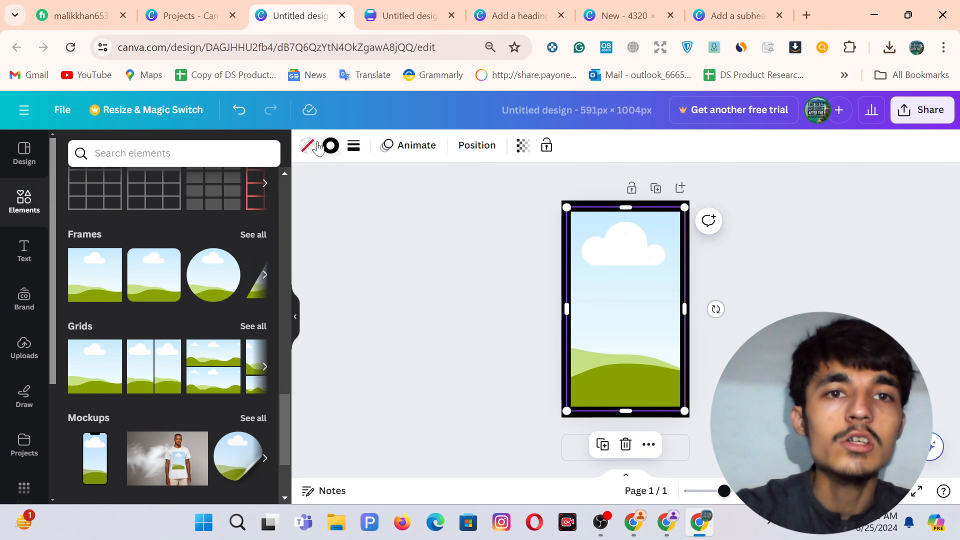
Fill the frame with plain white and set its border colour to white.
{"action": "left_click", "coordinate": [308, 151]}
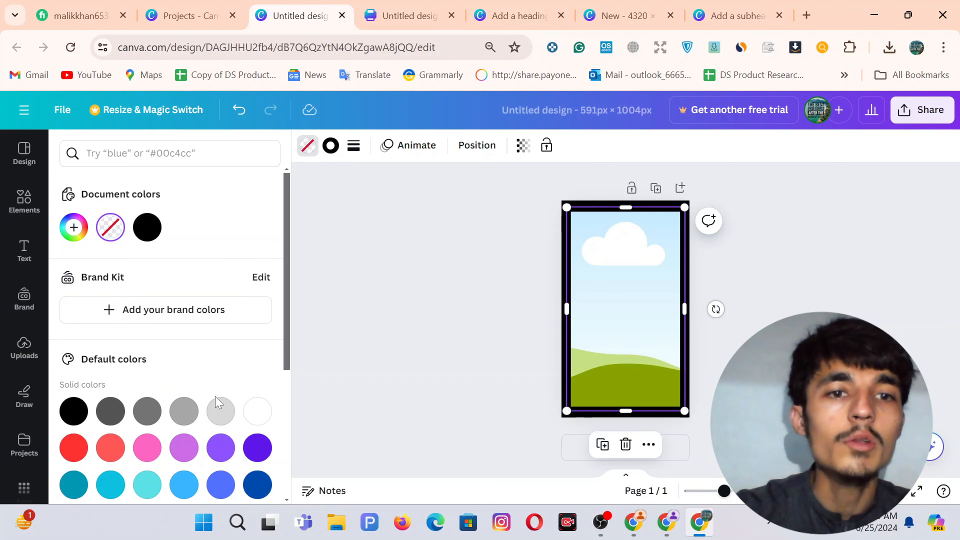
{"action": "left_click", "coordinate": [257, 411]}
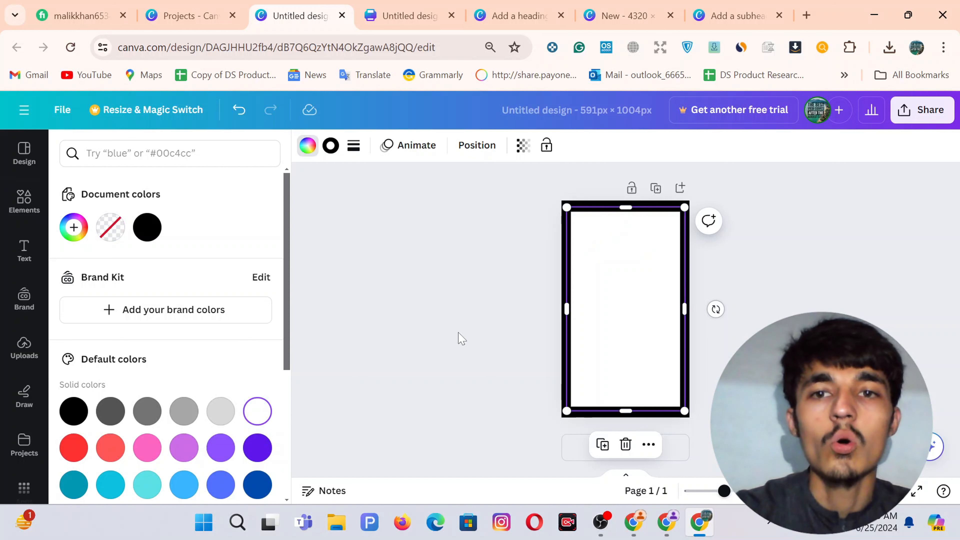
{"action": "left_click", "coordinate": [458, 338]}
{"action": "left_click", "coordinate": [458, 338]}
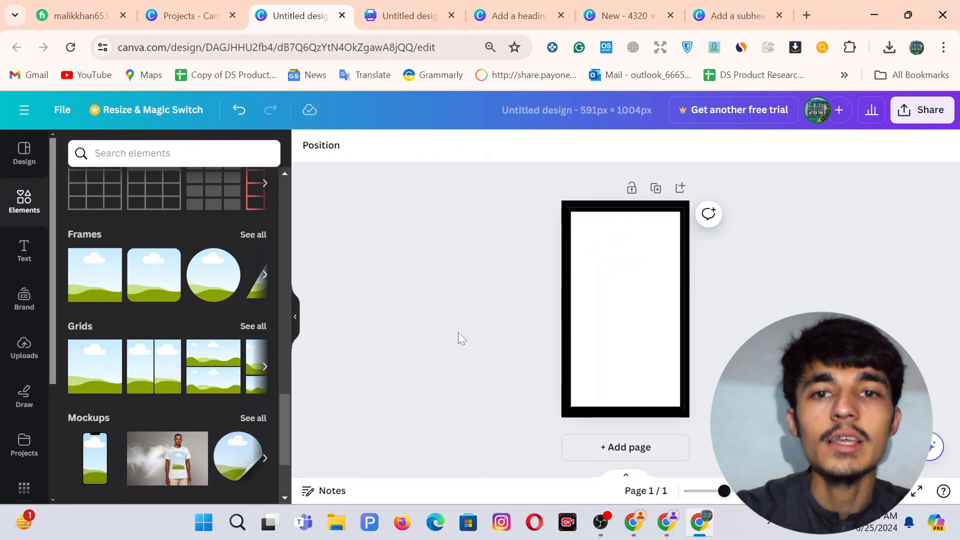
{"action": "left_click", "coordinate": [623, 288]}
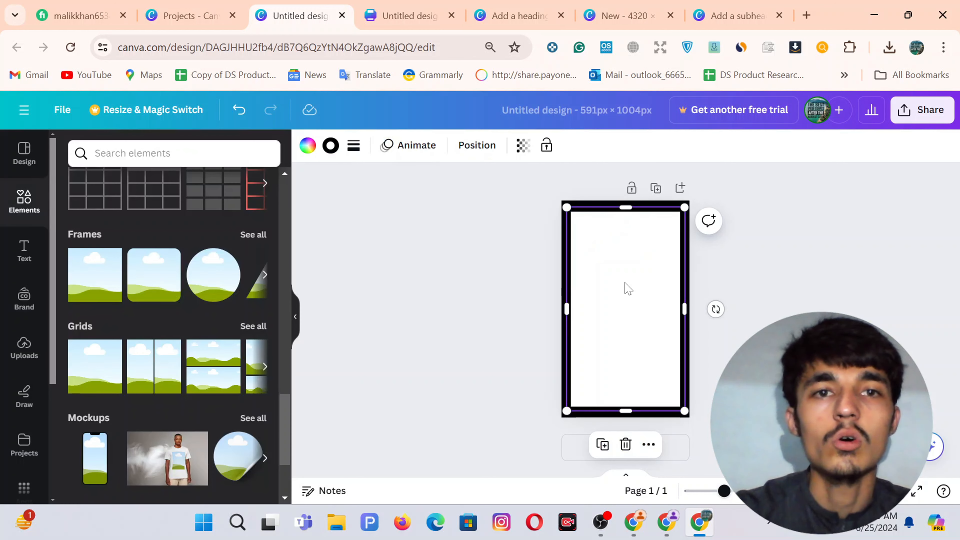
{"action": "left_click", "coordinate": [331, 151]}
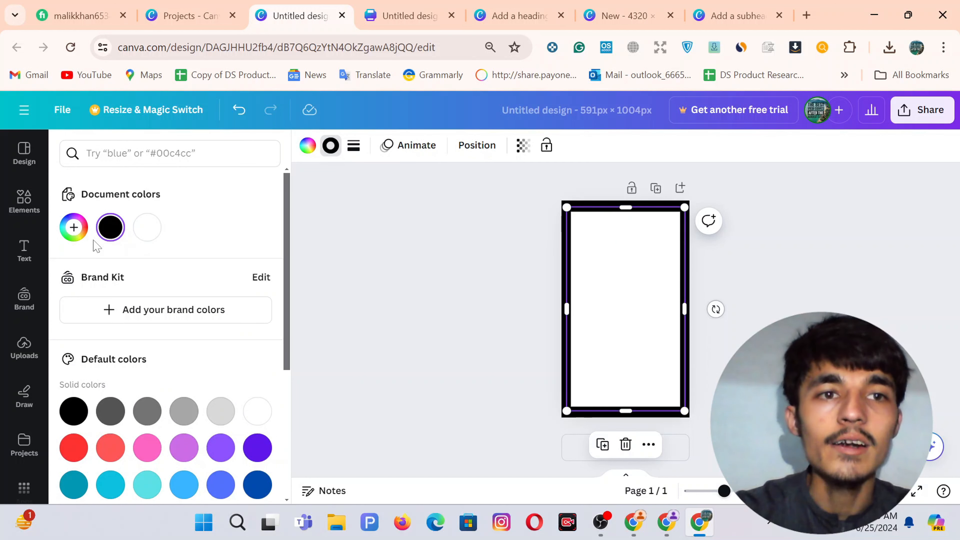
{"action": "left_click", "coordinate": [147, 228]}
{"action": "left_click", "coordinate": [502, 247]}
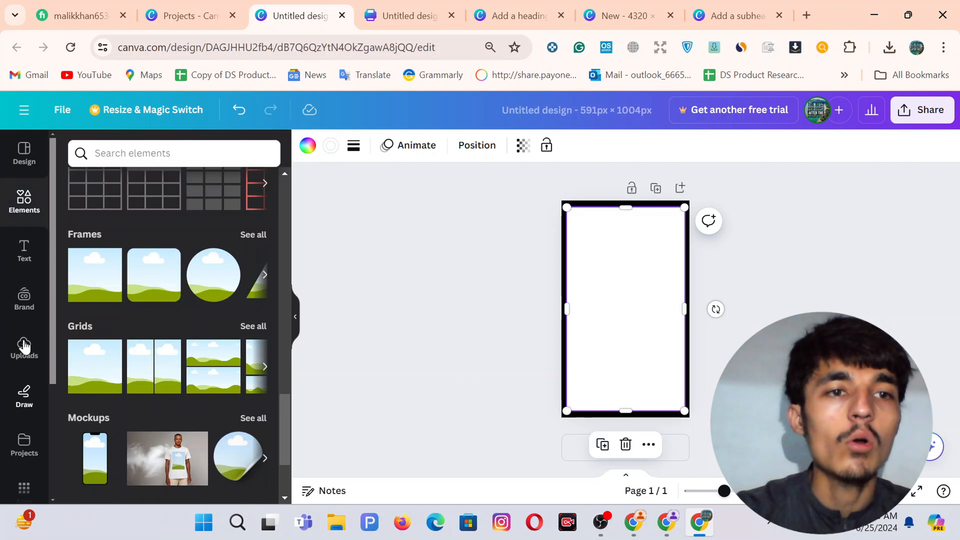
Drop the black-and-white portrait photo from Uploads into the white-bordered frame.
{"action": "left_click", "coordinate": [28, 355]}
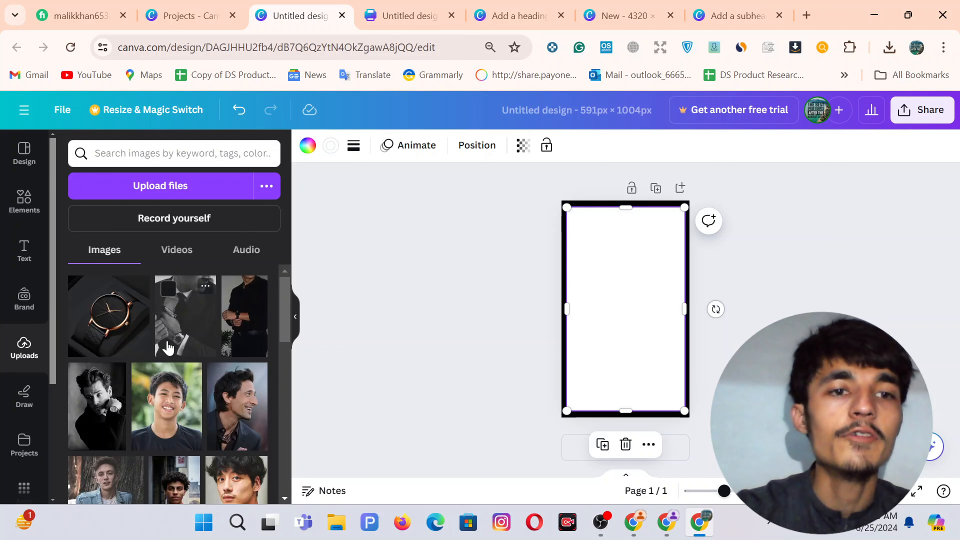
{"action": "scroll", "coordinate": [168, 370], "scroll_direction": "down", "scroll_amount": 1}
{"action": "left_click_drag", "start_coordinate": [96, 386], "coordinate": [639, 321]}
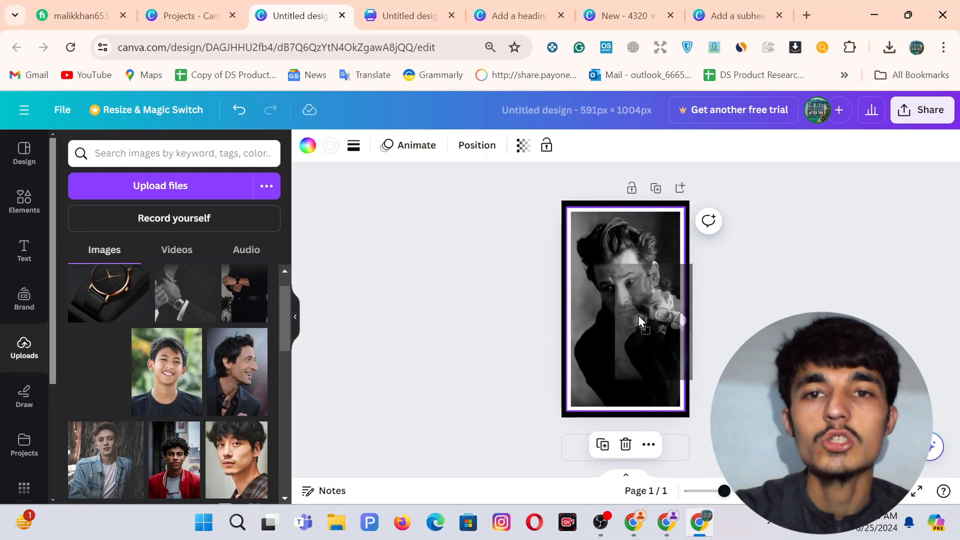
{"action": "left_click", "coordinate": [740, 315]}
{"action": "double_click", "coordinate": [623, 299]}
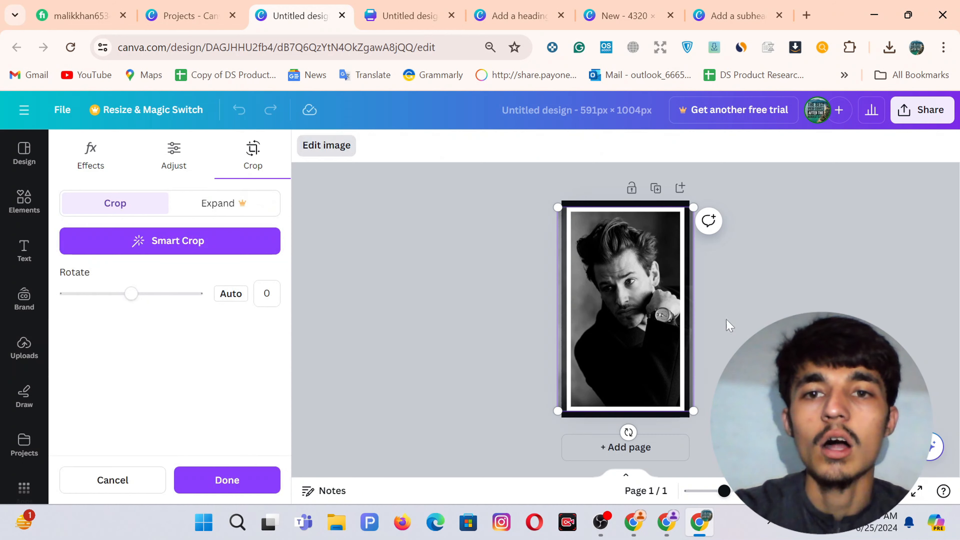
{"action": "left_click", "coordinate": [730, 326]}
{"action": "left_click", "coordinate": [755, 331]}
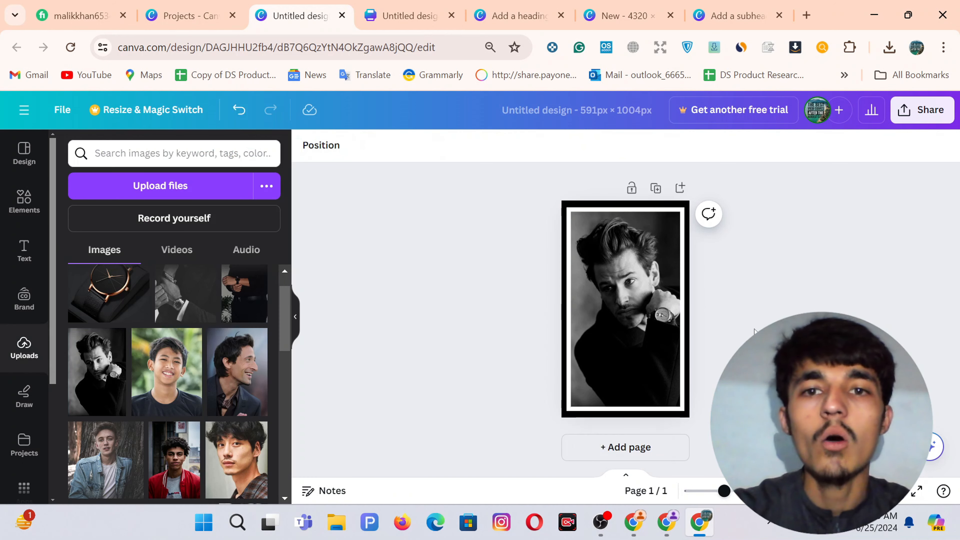
{"action": "left_click", "coordinate": [410, 15]}
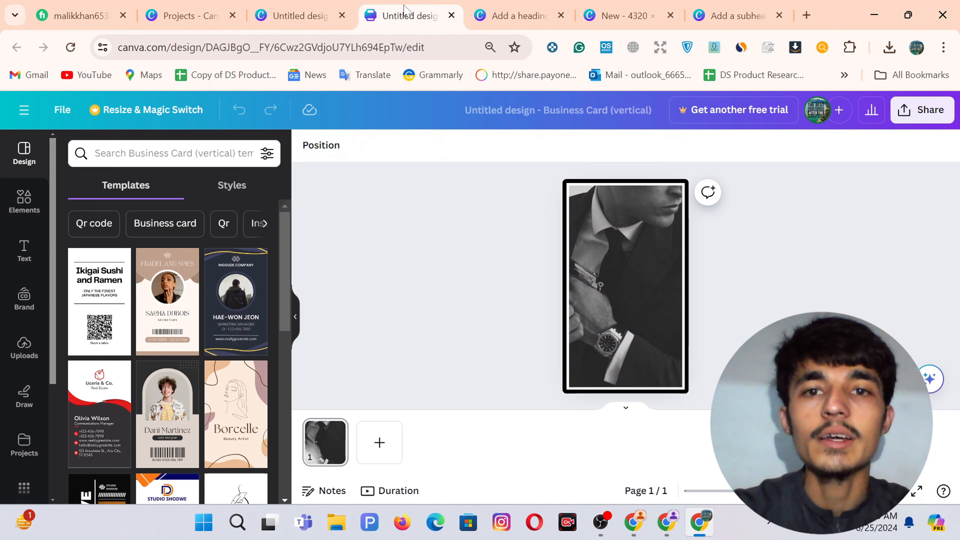
Set the portrait photo frame's border corner rounding to 42.
{"action": "left_click", "coordinate": [308, 6]}
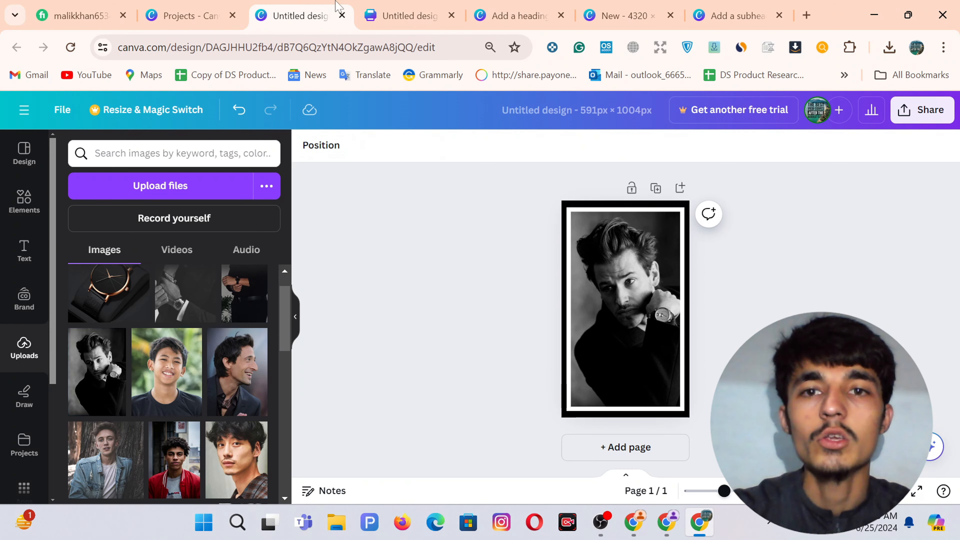
{"action": "left_click", "coordinate": [393, 6]}
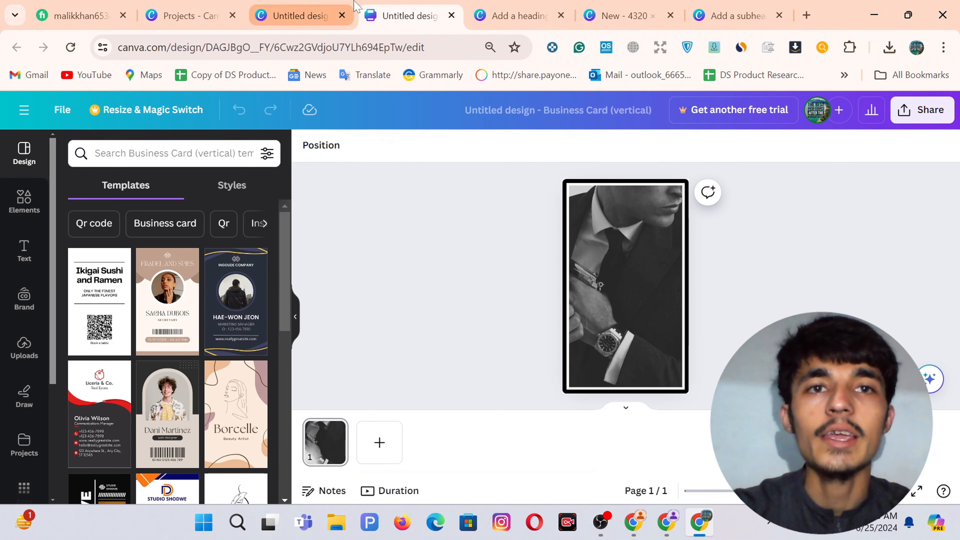
{"action": "left_click", "coordinate": [271, 8]}
{"action": "left_click", "coordinate": [604, 276]}
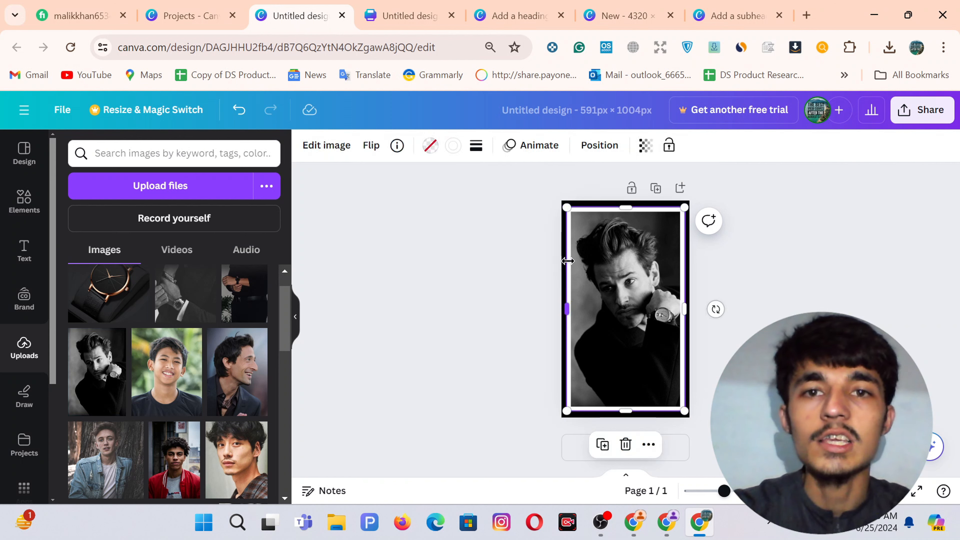
{"action": "left_click", "coordinate": [476, 149]}
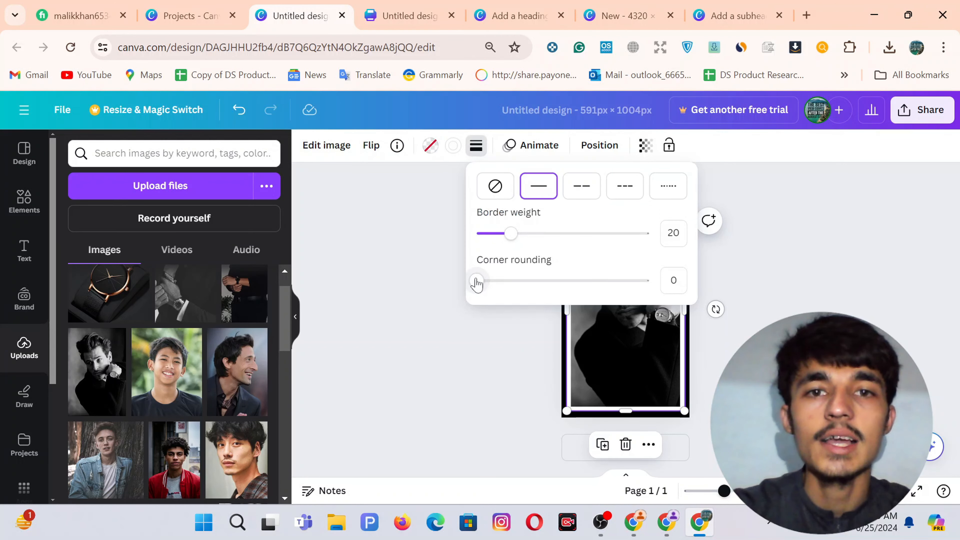
{"action": "left_click_drag", "start_coordinate": [478, 281], "coordinate": [549, 280]}
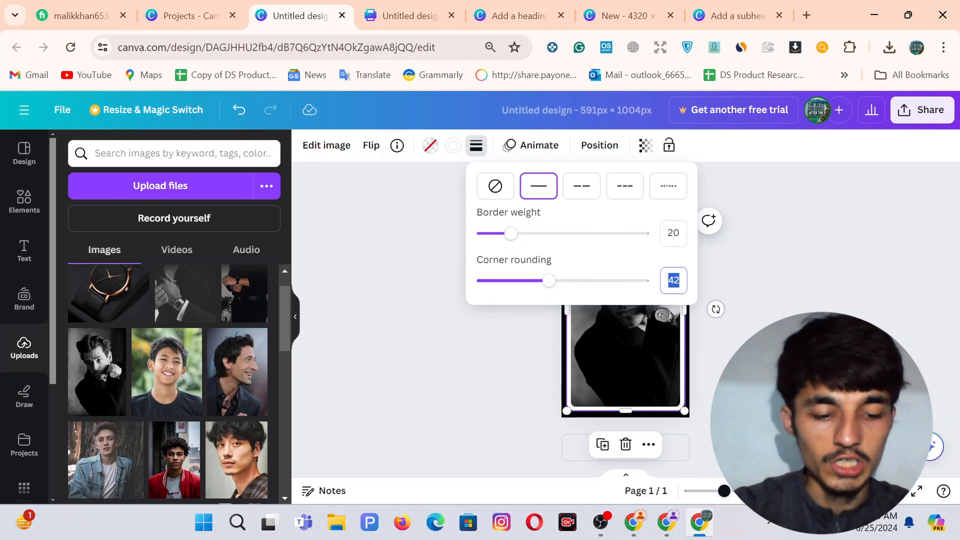
{"action": "key", "text": "Return"}
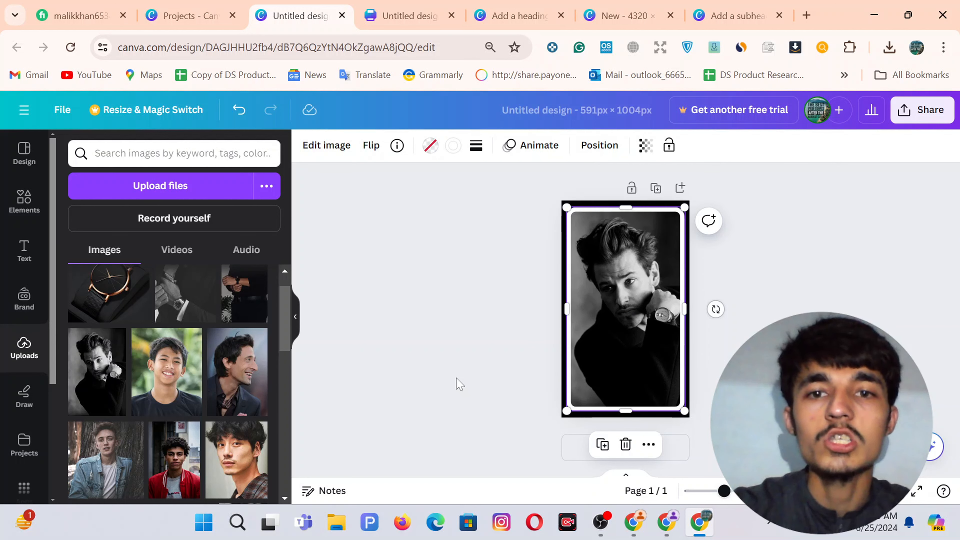
{"action": "left_click", "coordinate": [499, 358]}
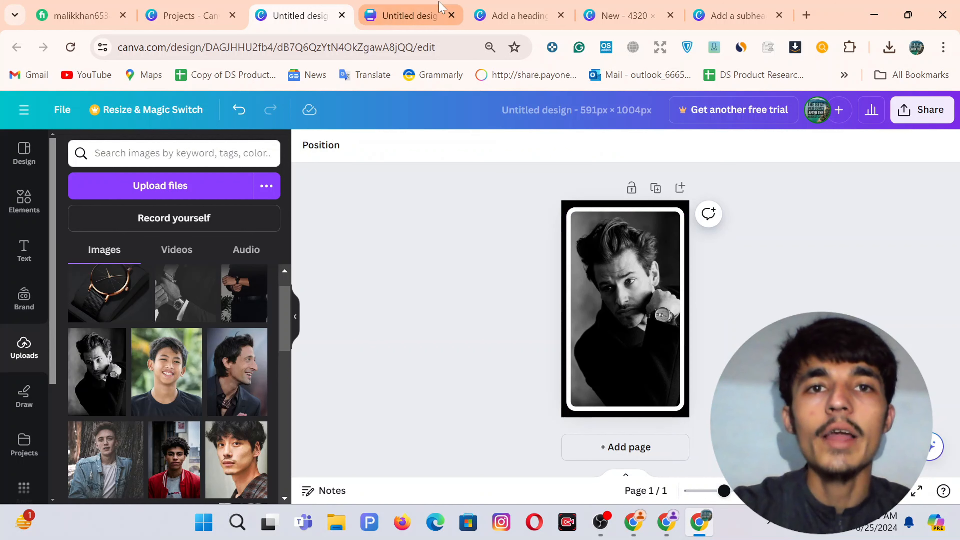
{"action": "left_click", "coordinate": [413, 15]}
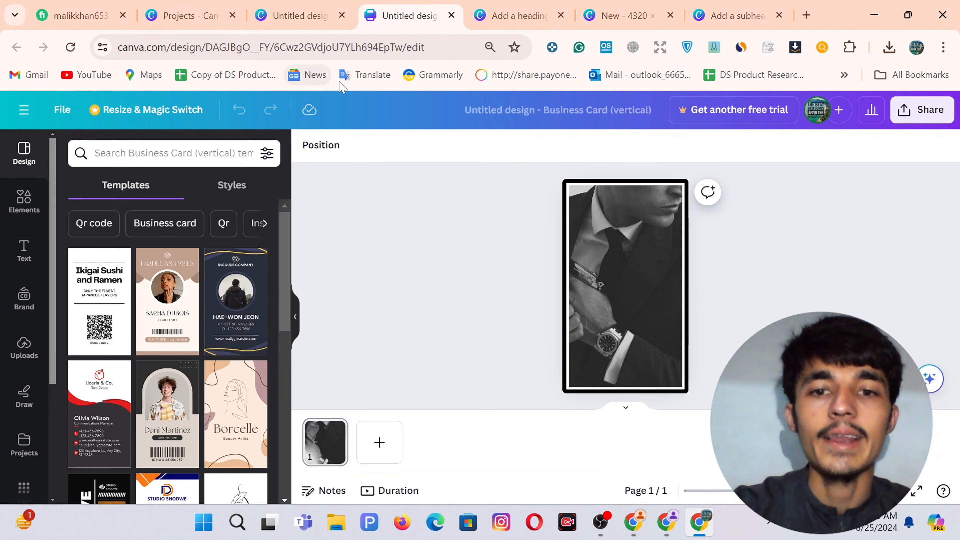
Return to the store's Customize Dawn tab and back out to the Home page sections.
{"action": "left_click", "coordinate": [668, 530]}
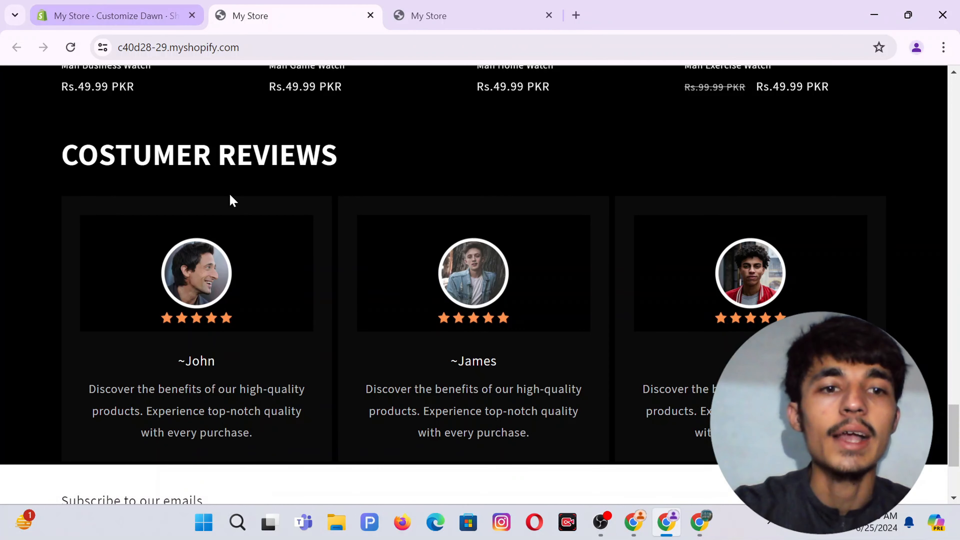
{"action": "scroll", "coordinate": [230, 197], "scroll_direction": "down", "scroll_amount": 3}
{"action": "left_click", "coordinate": [71, 11]}
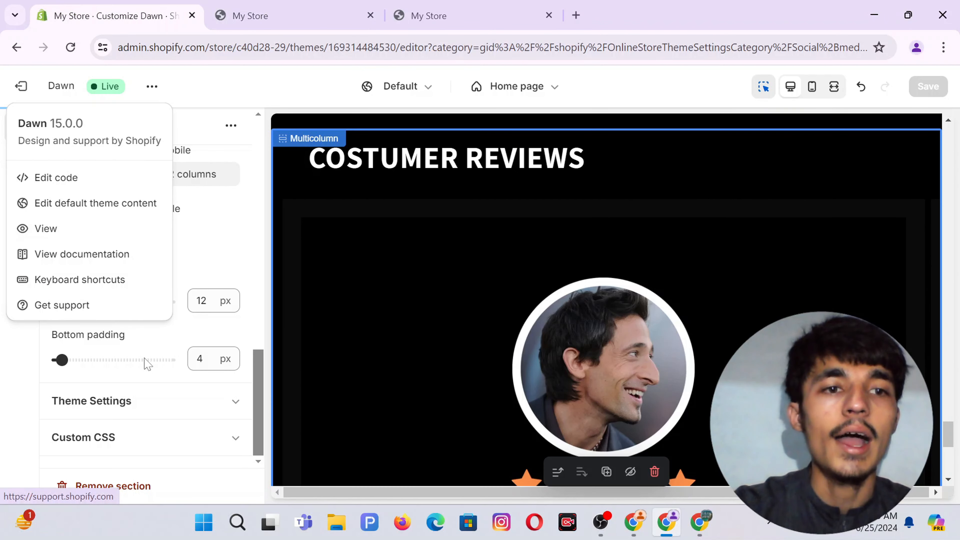
{"action": "left_click", "coordinate": [4, 367]}
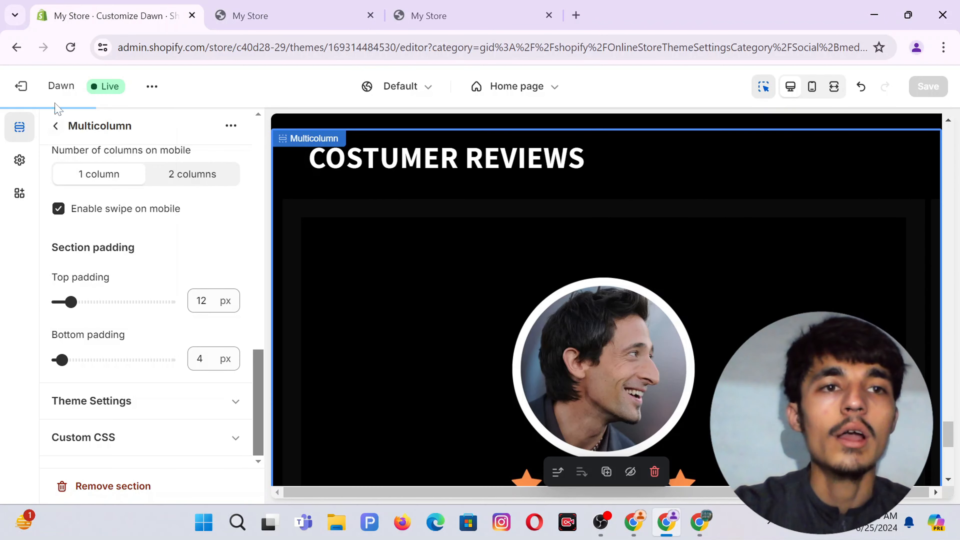
{"action": "left_click", "coordinate": [56, 126]}
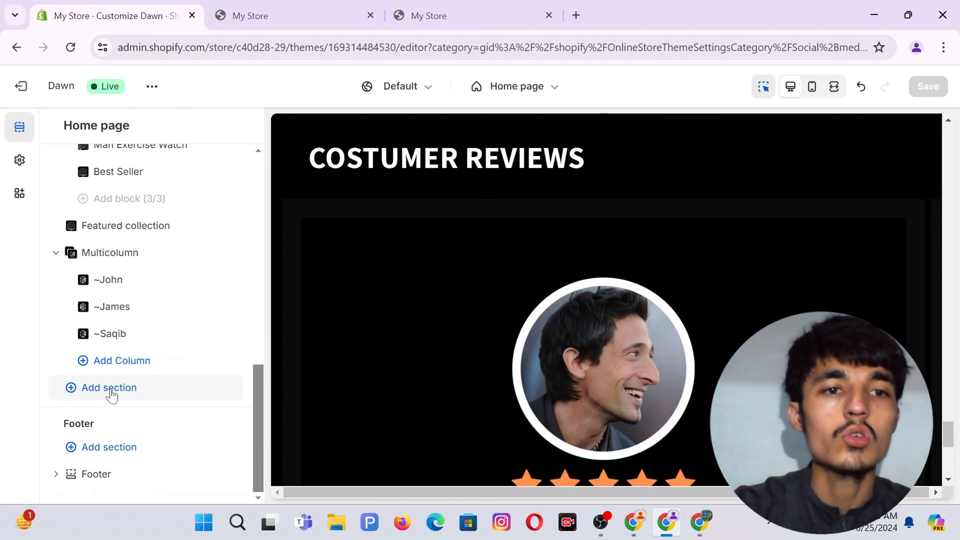
Add a Multicolumn section and retitle its first column 'Instagram Post'.
{"action": "left_click", "coordinate": [109, 388]}
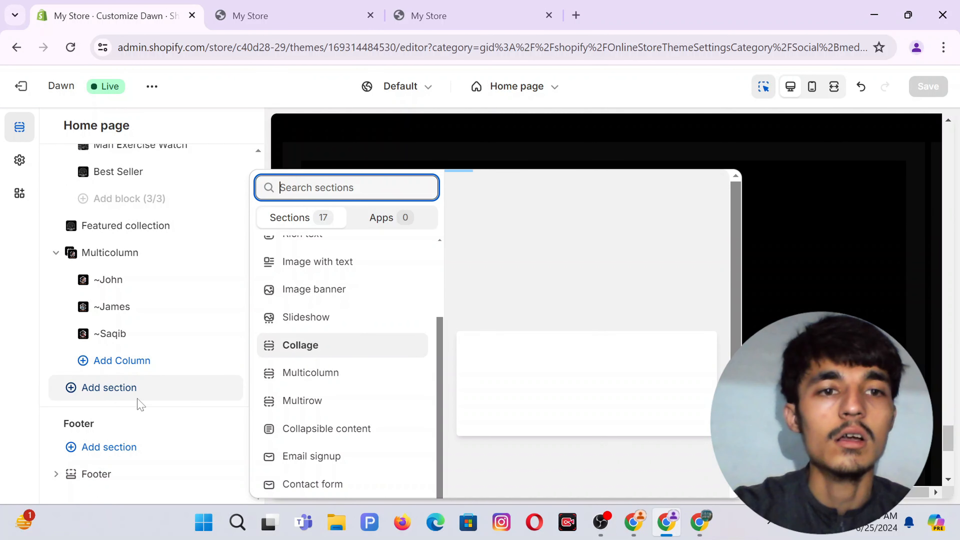
{"action": "left_click", "coordinate": [316, 375]}
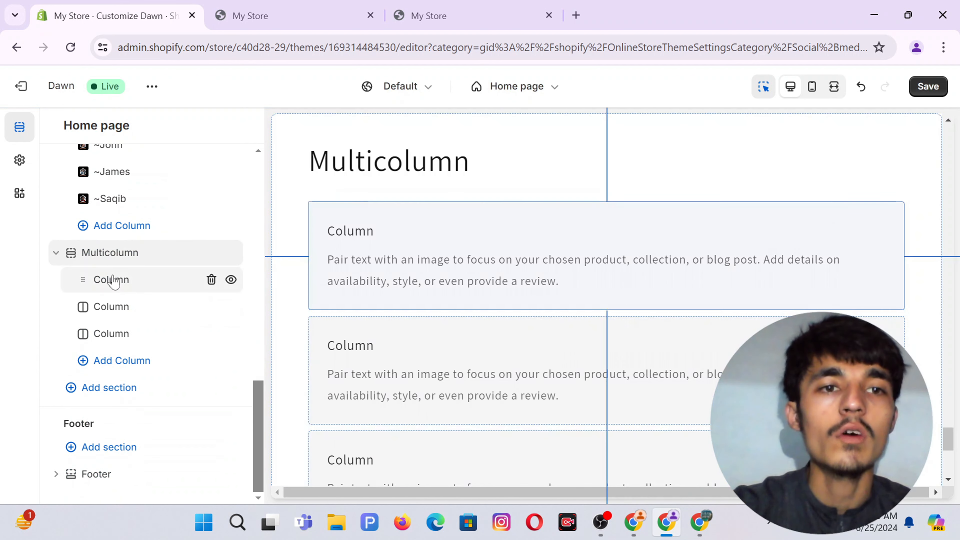
{"action": "left_click", "coordinate": [113, 279]}
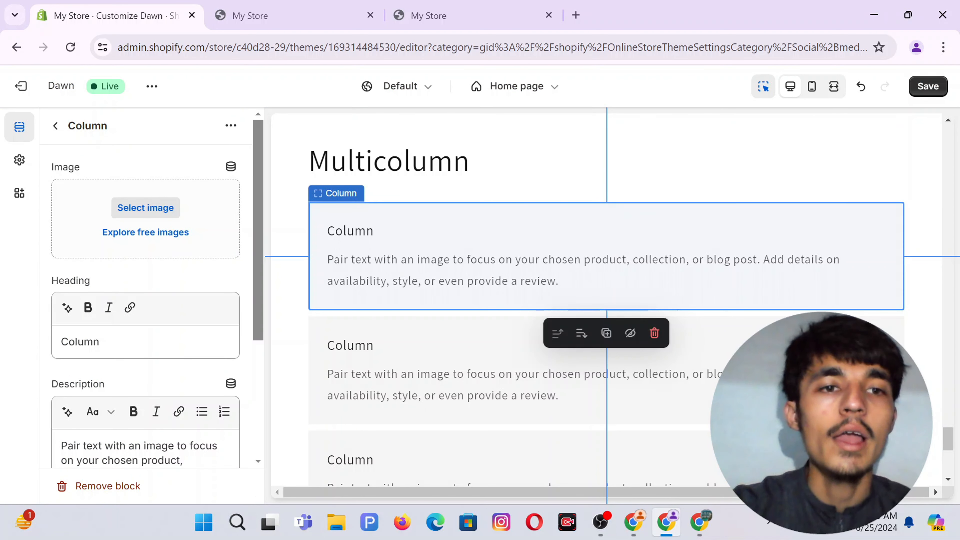
{"action": "double_click", "coordinate": [94, 342]}
{"action": "key", "text": "BackSpace"}
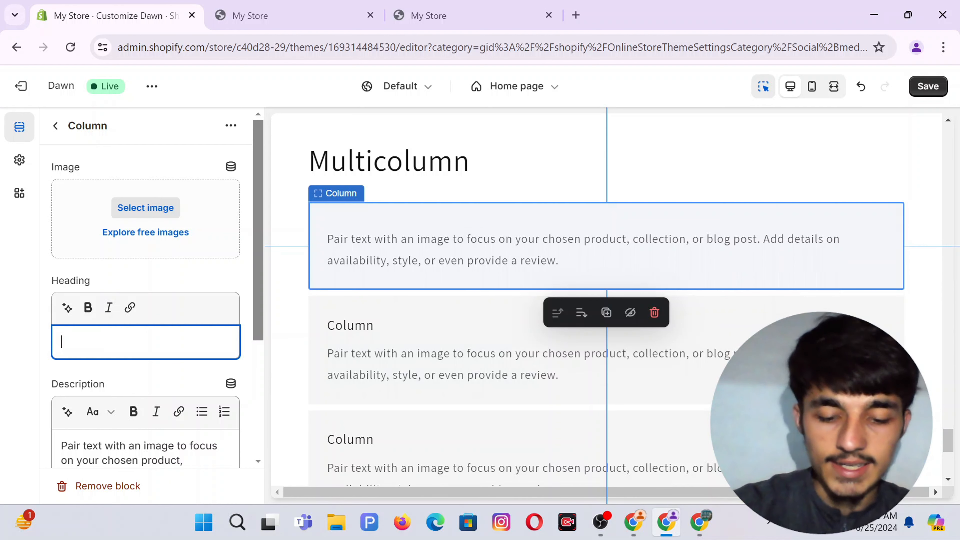
{"action": "type", "text": "Instagram Post"}
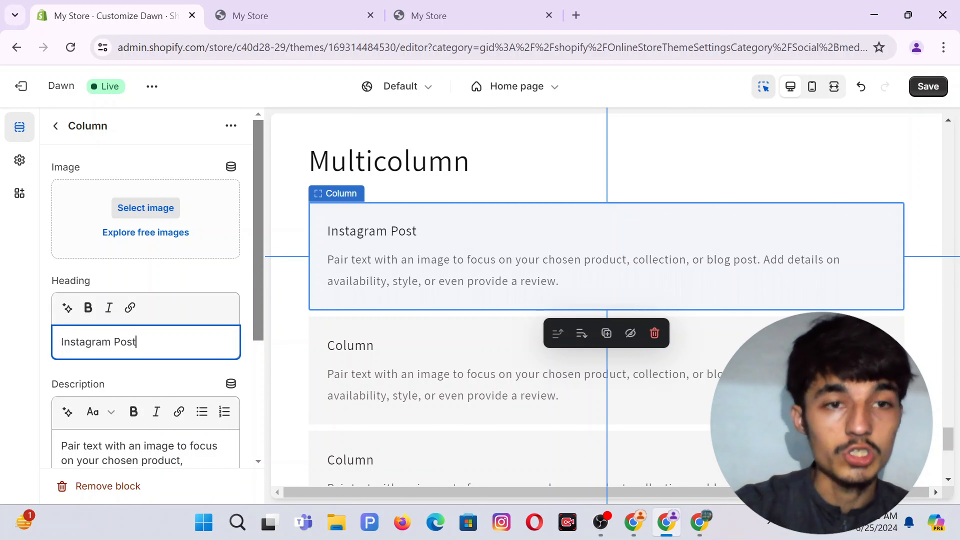
{"action": "key", "text": "ctrl+a"}
{"action": "key", "text": "ctrl+c"}
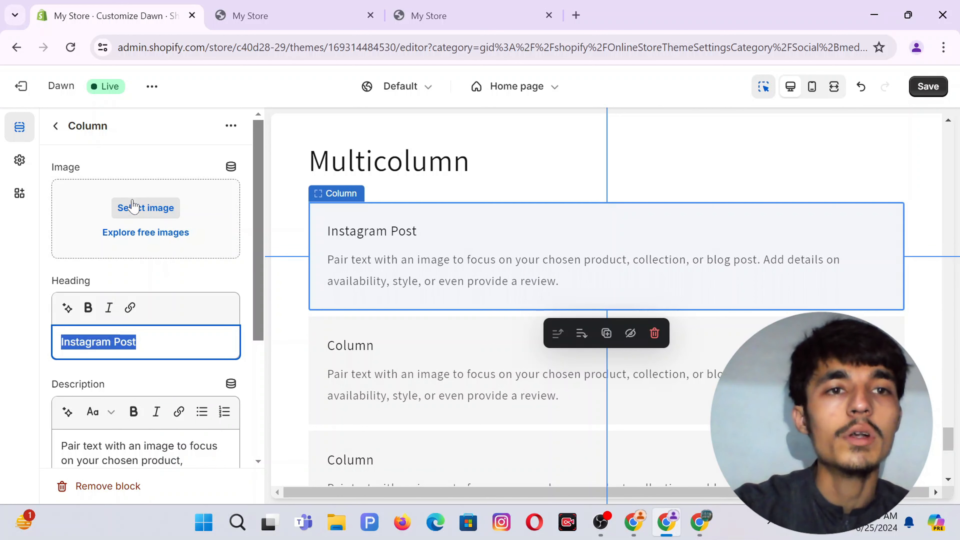
Upload Untitled design (34), (33) and (32) through the column's image chooser.
{"action": "left_click", "coordinate": [139, 209]}
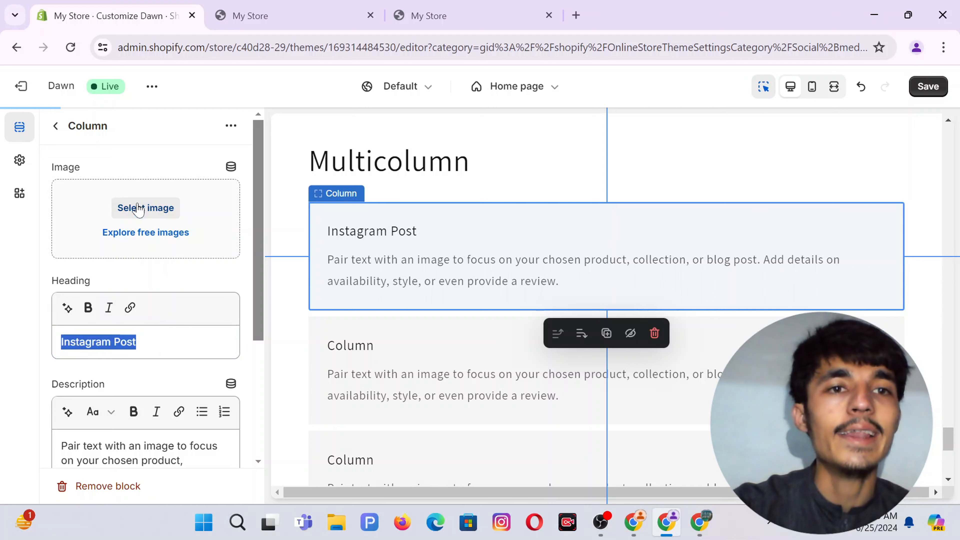
{"action": "left_click", "coordinate": [470, 243]}
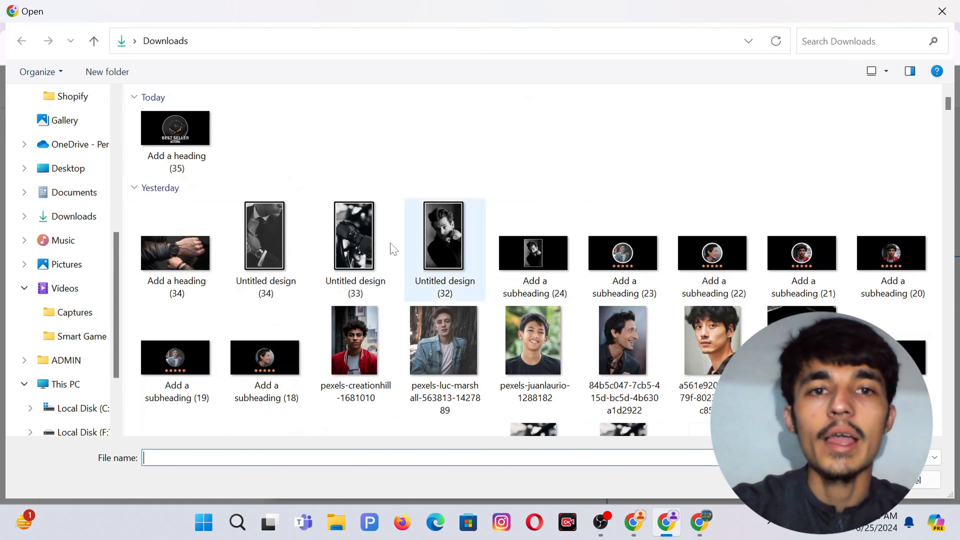
{"action": "left_click", "coordinate": [265, 246]}
{"action": "left_click", "coordinate": [392, 250], "text": "ctrl"}
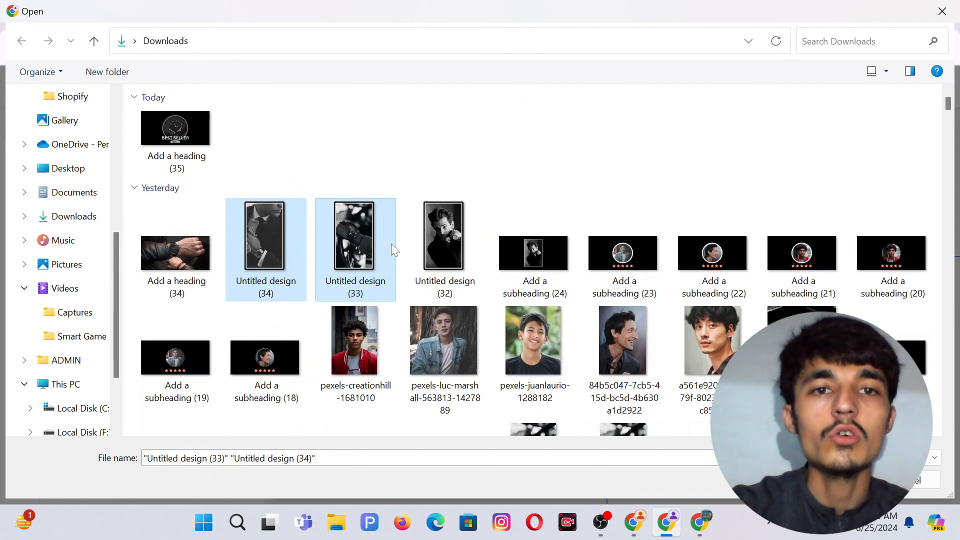
{"action": "left_click", "coordinate": [458, 261], "text": "ctrl"}
{"action": "key", "text": "Return"}
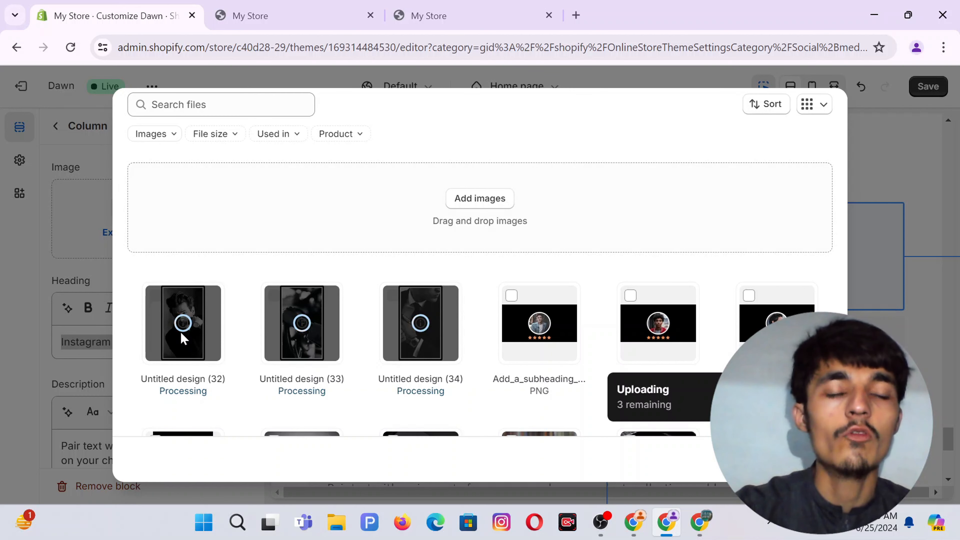
Assign Untitled_design_32 to the first column and delete its description.
{"action": "left_click", "coordinate": [155, 295]}
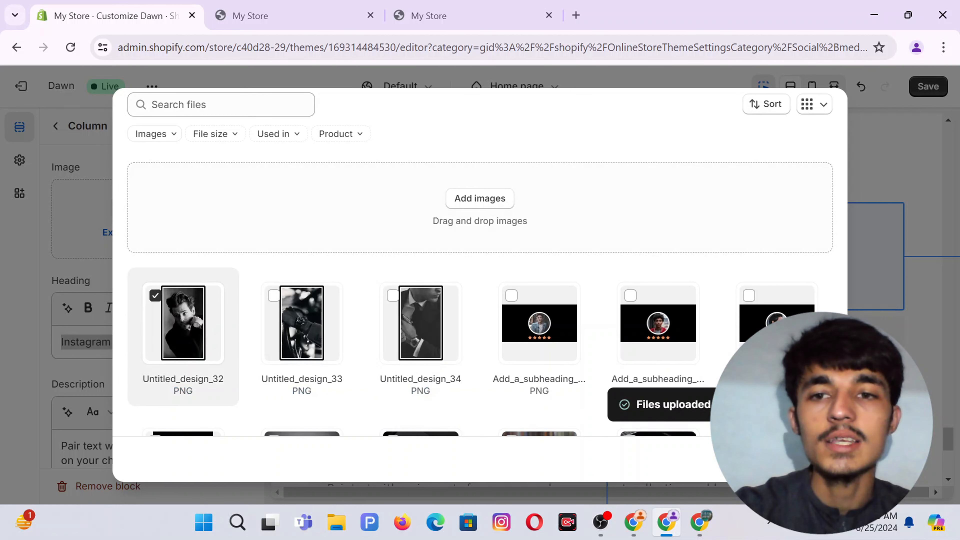
{"action": "left_click", "coordinate": [818, 459]}
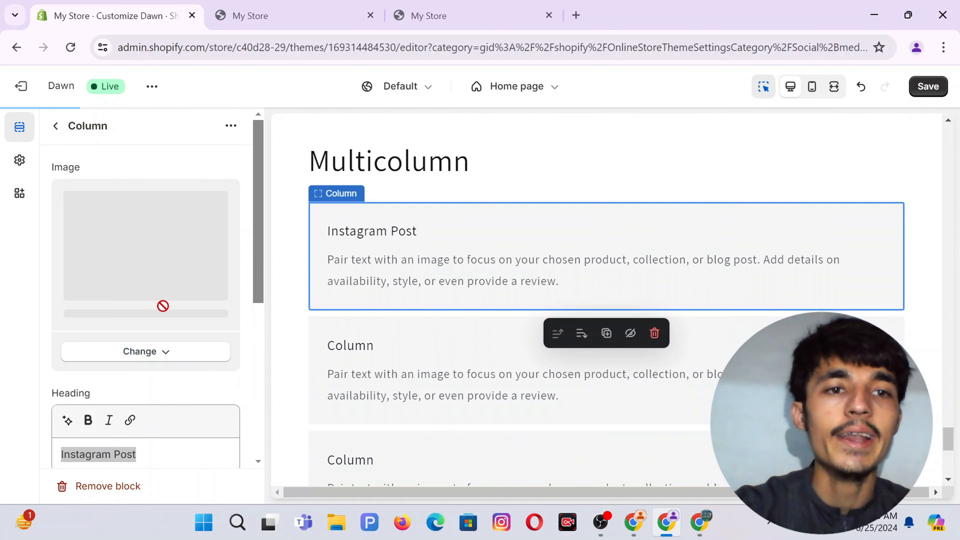
{"action": "scroll", "coordinate": [187, 336], "scroll_direction": "down", "scroll_amount": 5}
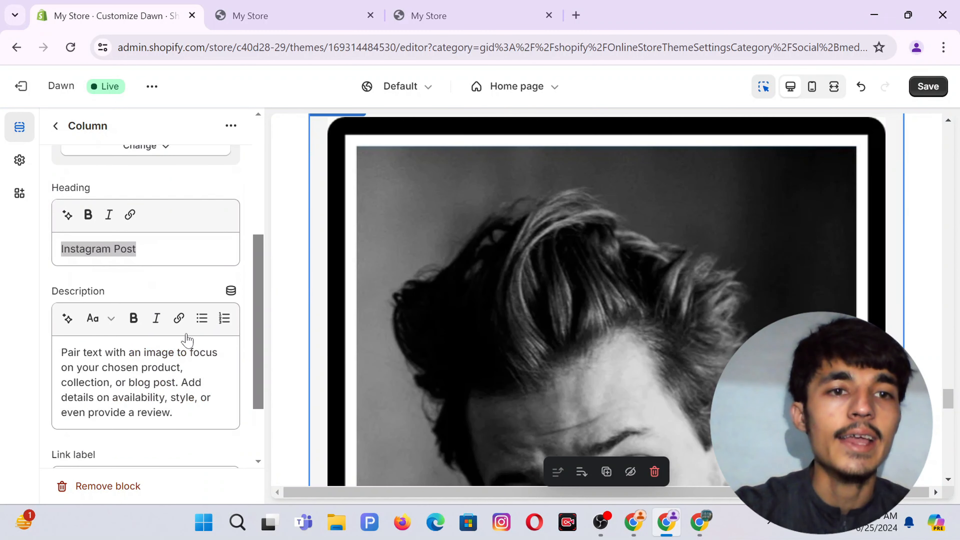
{"action": "triple_click", "coordinate": [155, 411]}
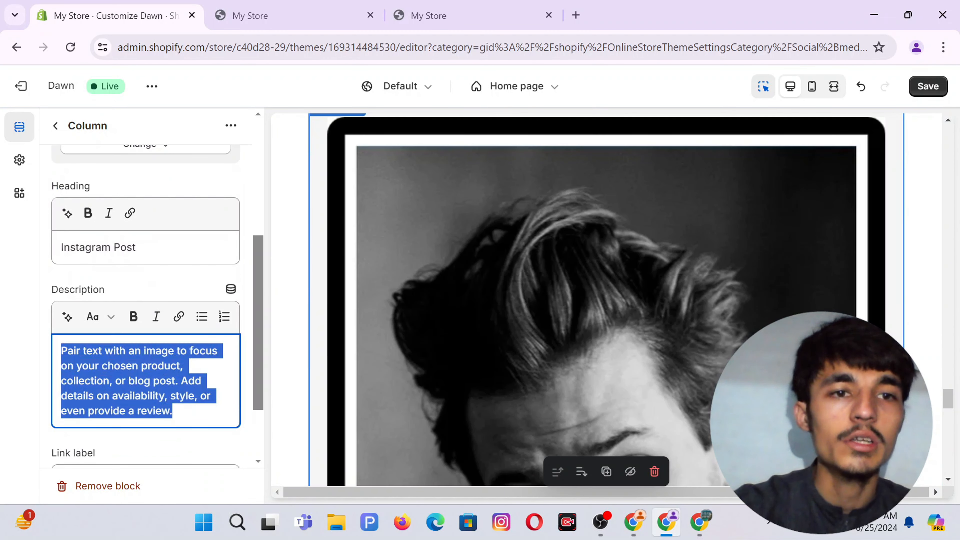
{"action": "key", "text": "BackSpace"}
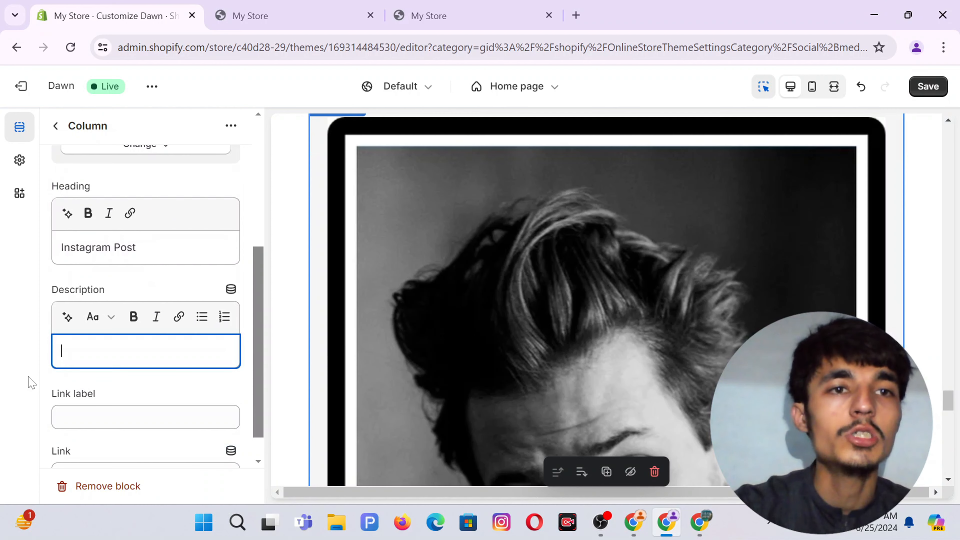
{"action": "left_click", "coordinate": [55, 126]}
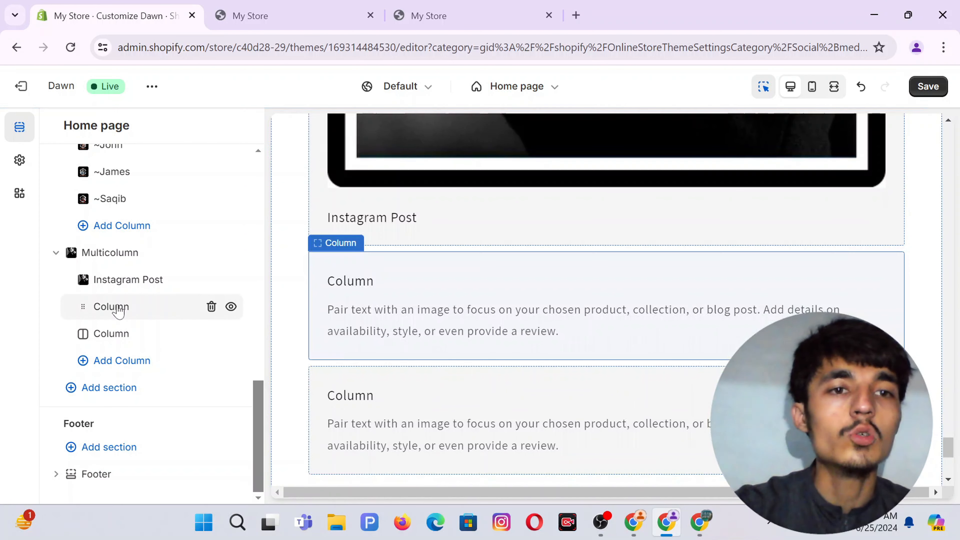
Paste 'Instagram Post' as the second column's heading.
{"action": "left_click", "coordinate": [118, 307]}
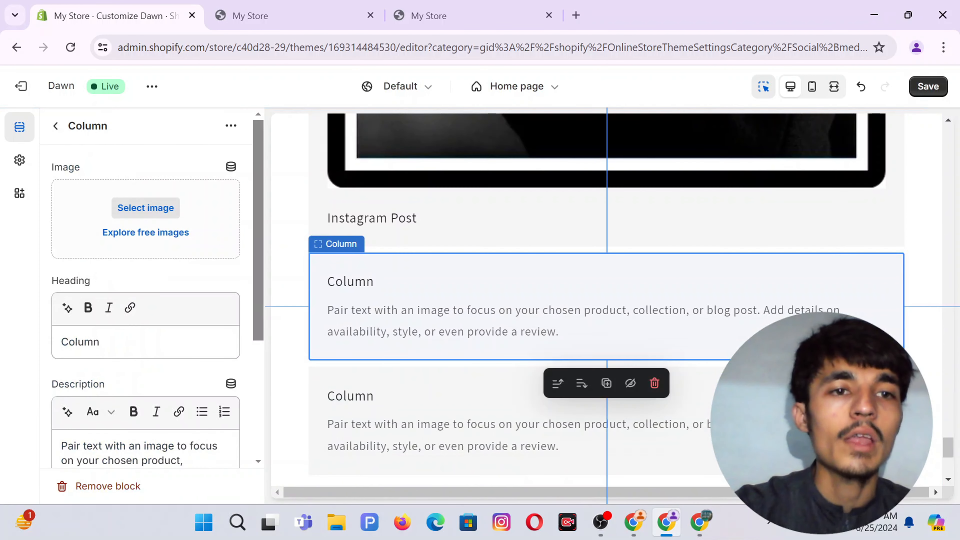
{"action": "double_click", "coordinate": [81, 342]}
{"action": "key", "text": "ctrl+v"}
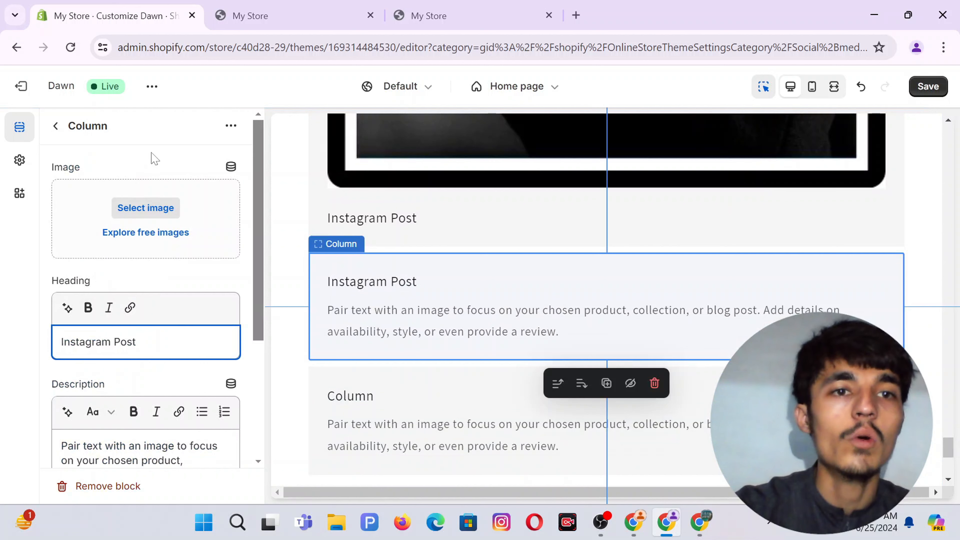
Set the second column's image to Untitled_design_33 and delete its description.
{"action": "left_click", "coordinate": [134, 208]}
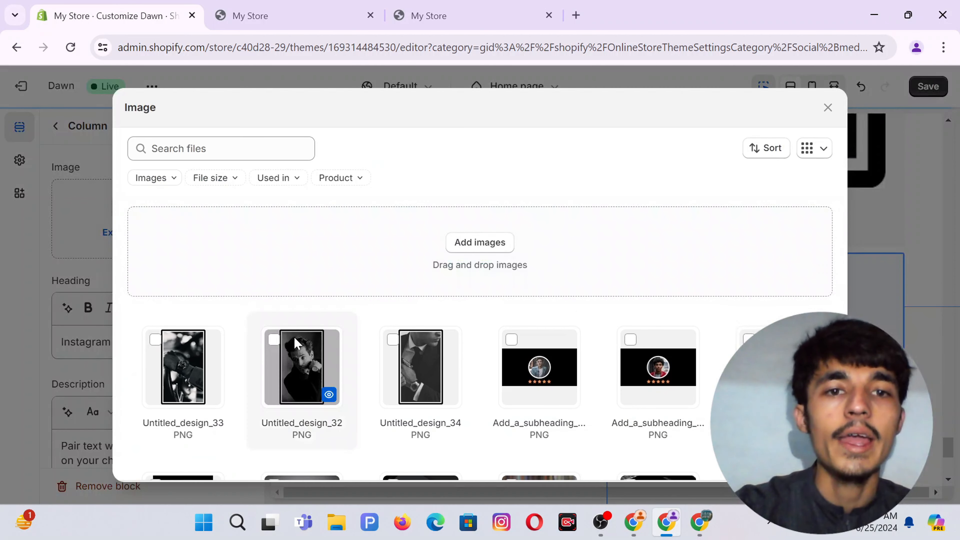
{"action": "left_click", "coordinate": [155, 340]}
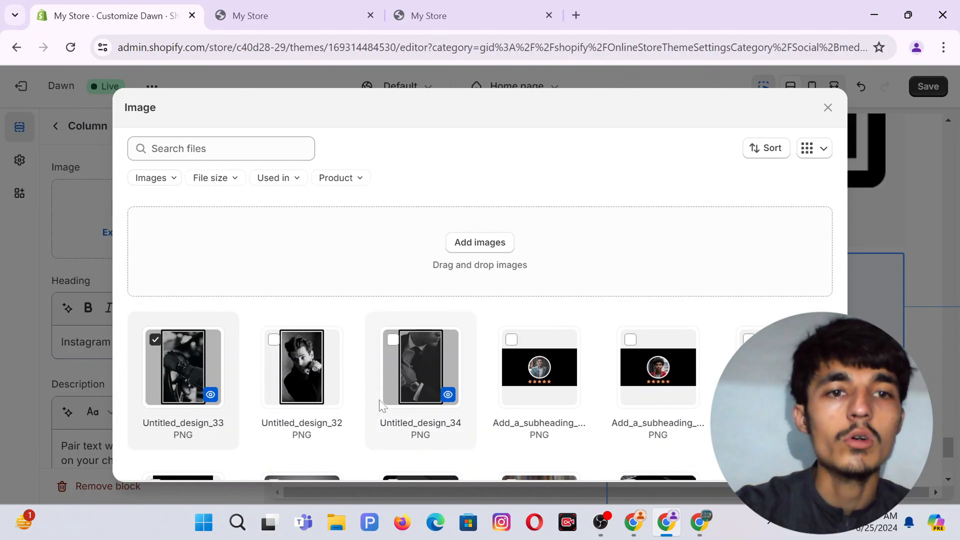
{"action": "left_click", "coordinate": [211, 395]}
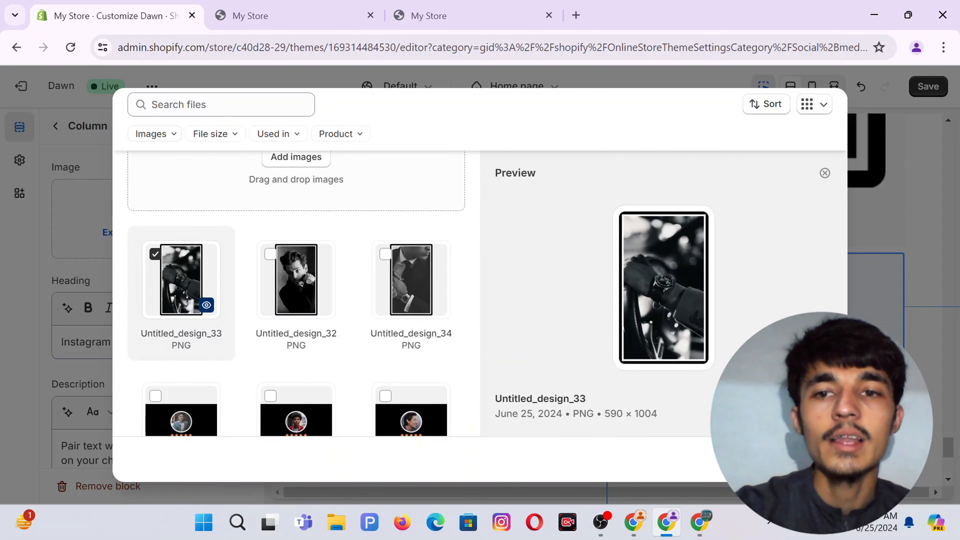
{"action": "left_click", "coordinate": [815, 459]}
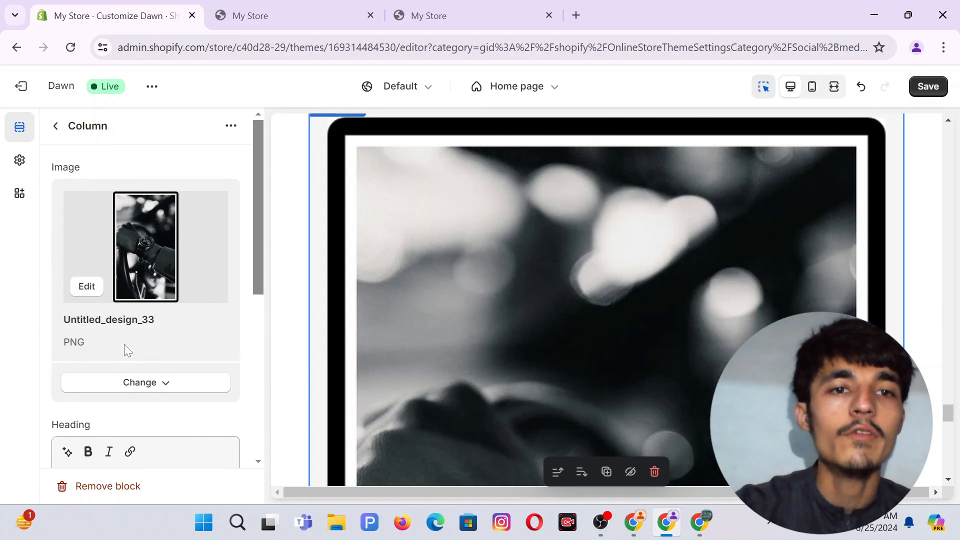
{"action": "scroll", "coordinate": [128, 351], "scroll_direction": "down", "scroll_amount": 7}
{"action": "triple_click", "coordinate": [129, 346]}
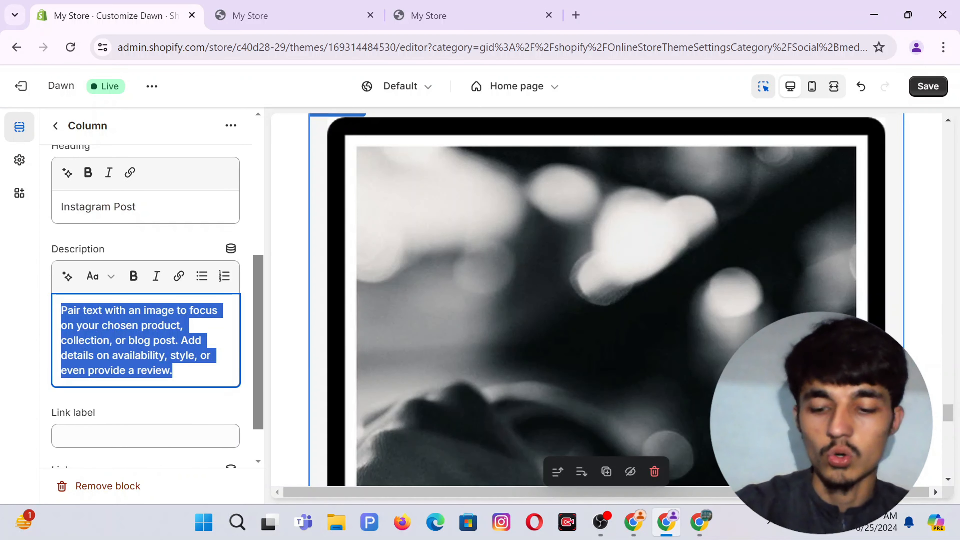
{"action": "key", "text": "BackSpace"}
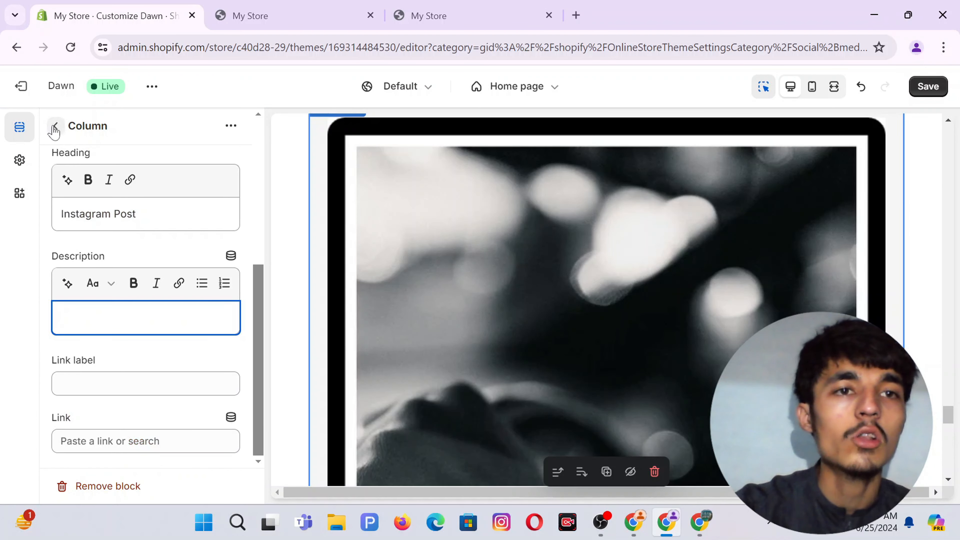
{"action": "left_click", "coordinate": [56, 126]}
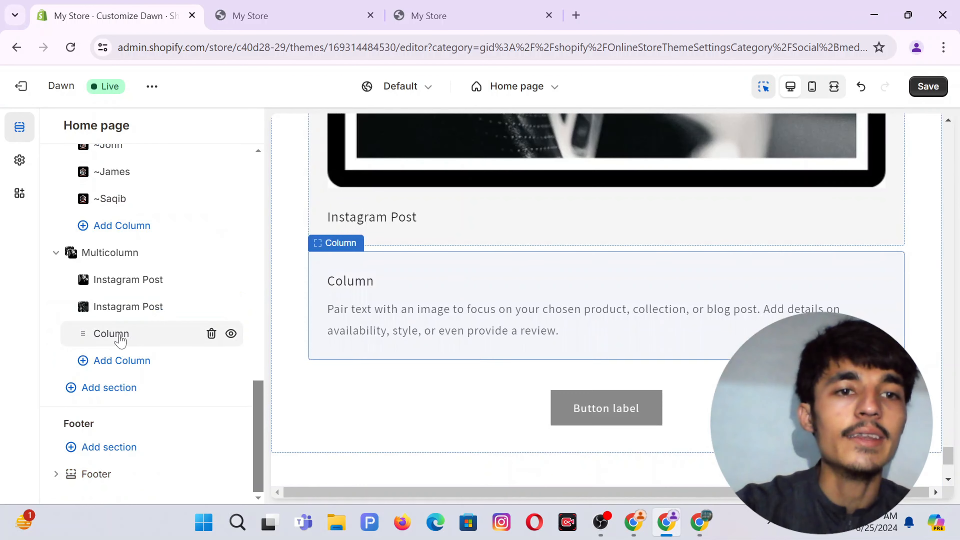
Rename the third column's heading to 'Instagram Post' and clear its description.
{"action": "left_click", "coordinate": [120, 337]}
{"action": "double_click", "coordinate": [120, 342]}
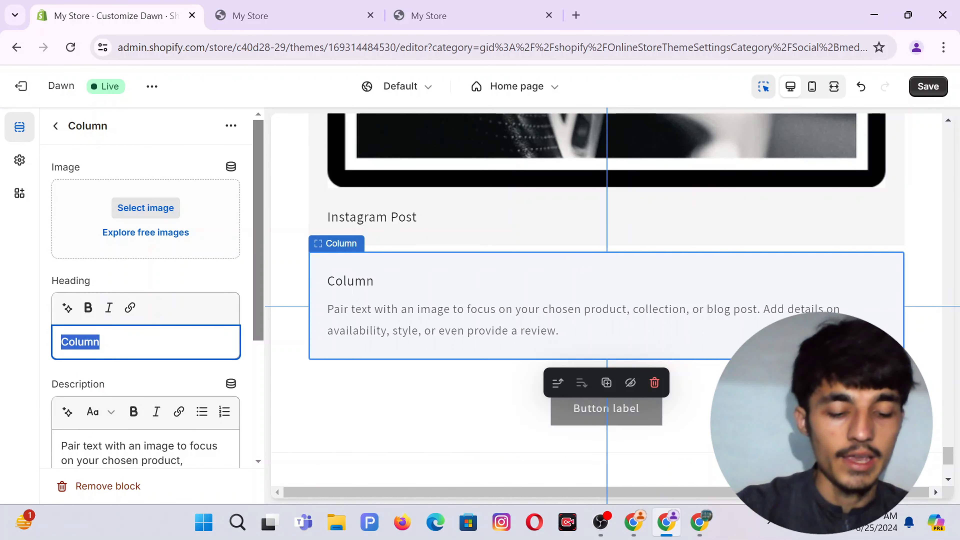
{"action": "type", "text": "Instagram Post"}
{"action": "scroll", "coordinate": [179, 383], "scroll_direction": "down", "scroll_amount": 3}
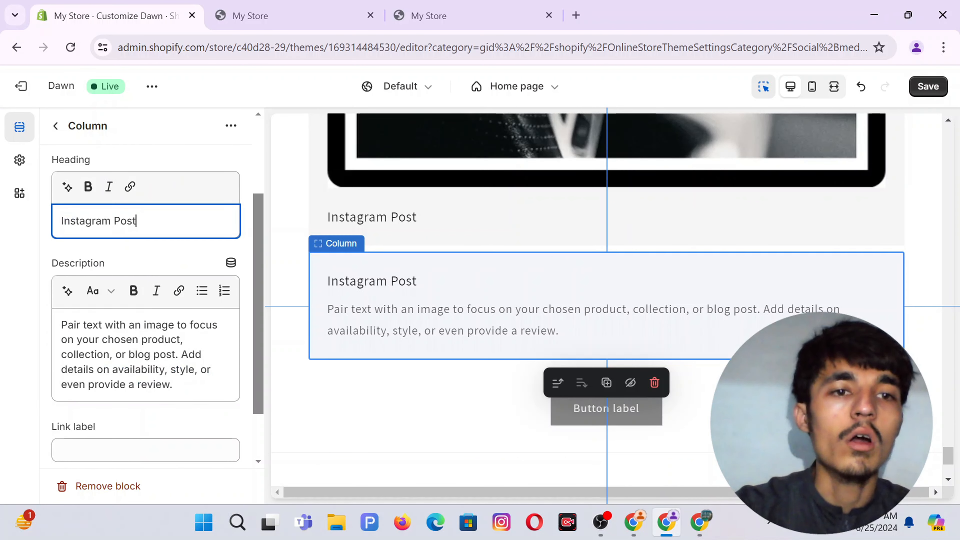
{"action": "left_click", "coordinate": [125, 353]}
{"action": "key", "text": "ctrl+a"}
{"action": "key", "text": "BackSpace"}
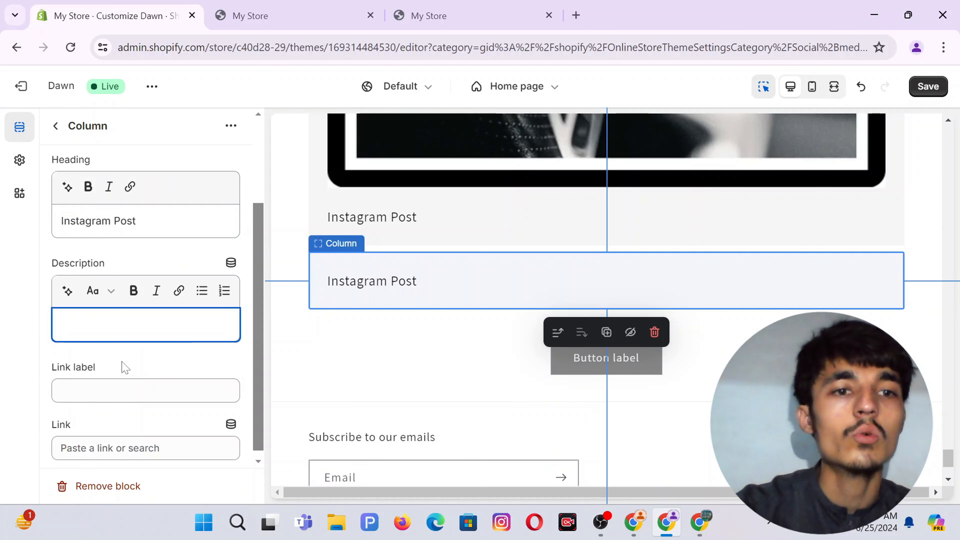
Set the third column's image to Untitled_design_34.
{"action": "scroll", "coordinate": [127, 340], "scroll_direction": "up", "scroll_amount": 3}
{"action": "left_click", "coordinate": [143, 209]}
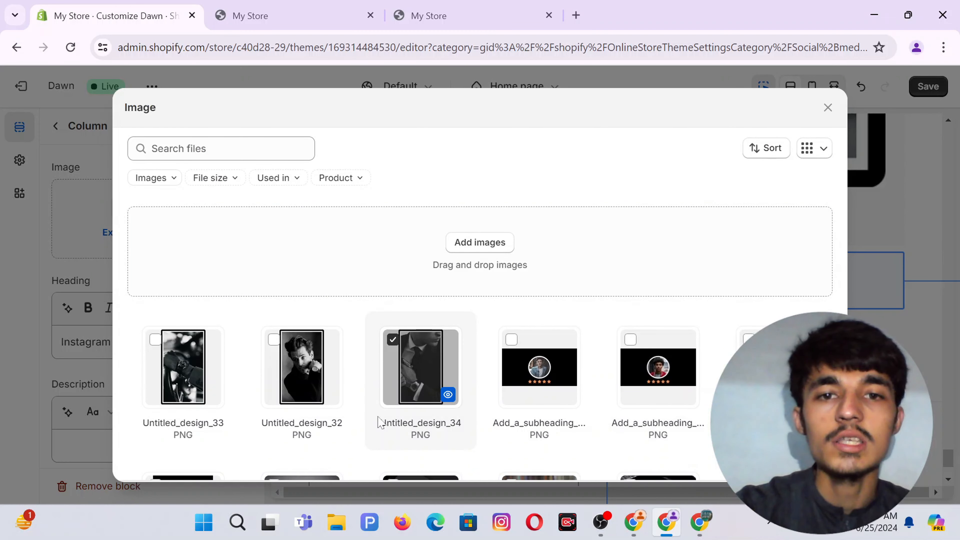
{"action": "left_click", "coordinate": [448, 395]}
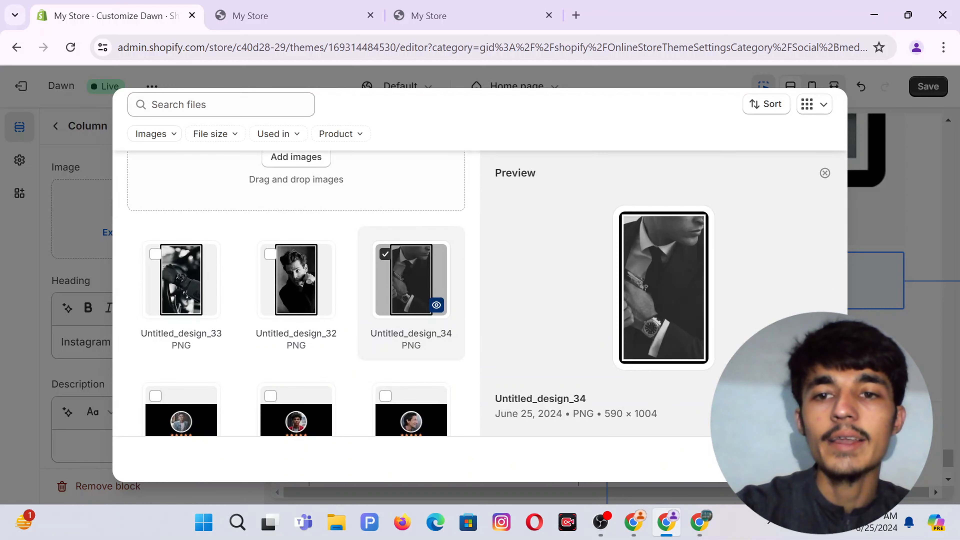
{"action": "left_click", "coordinate": [815, 460]}
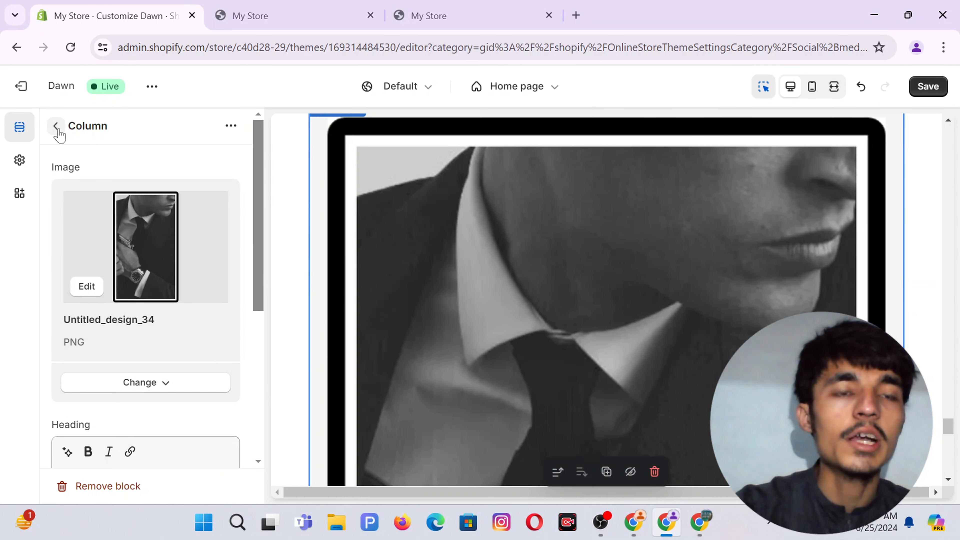
{"action": "left_click", "coordinate": [56, 126]}
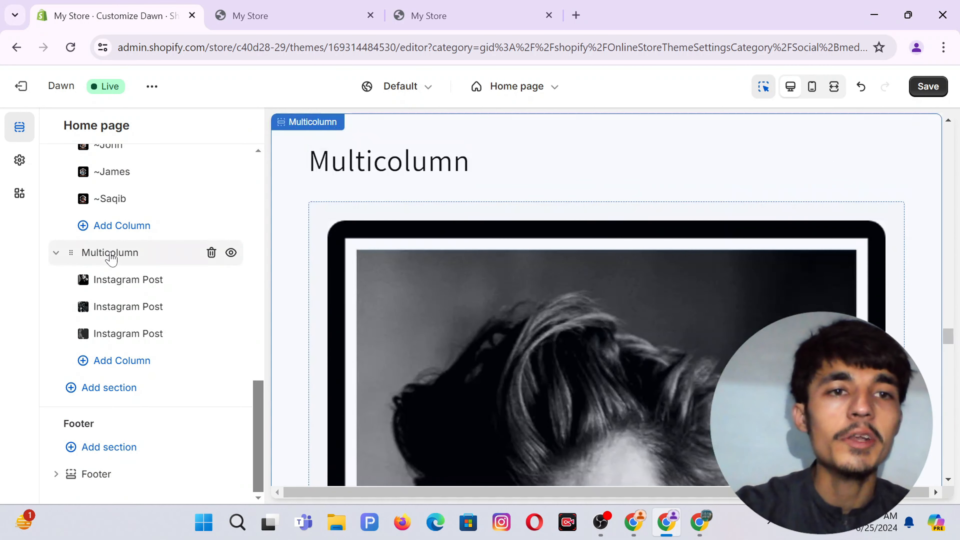
Rename the Multicolumn section heading to 'Instagram Post' and make it bold.
{"action": "left_click", "coordinate": [111, 258]}
{"action": "left_click", "coordinate": [90, 229]}
{"action": "double_click", "coordinate": [90, 229]}
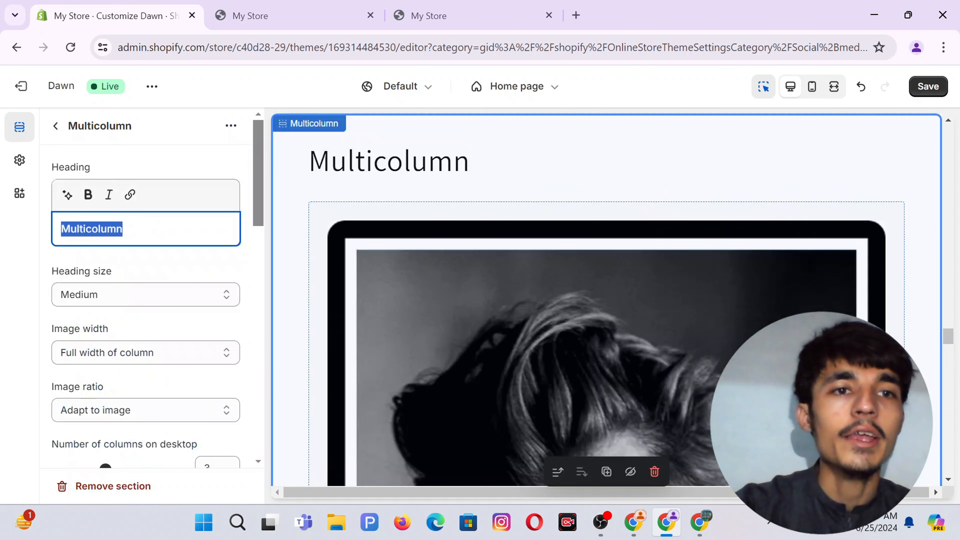
{"action": "type", "text": "Instagram Post"}
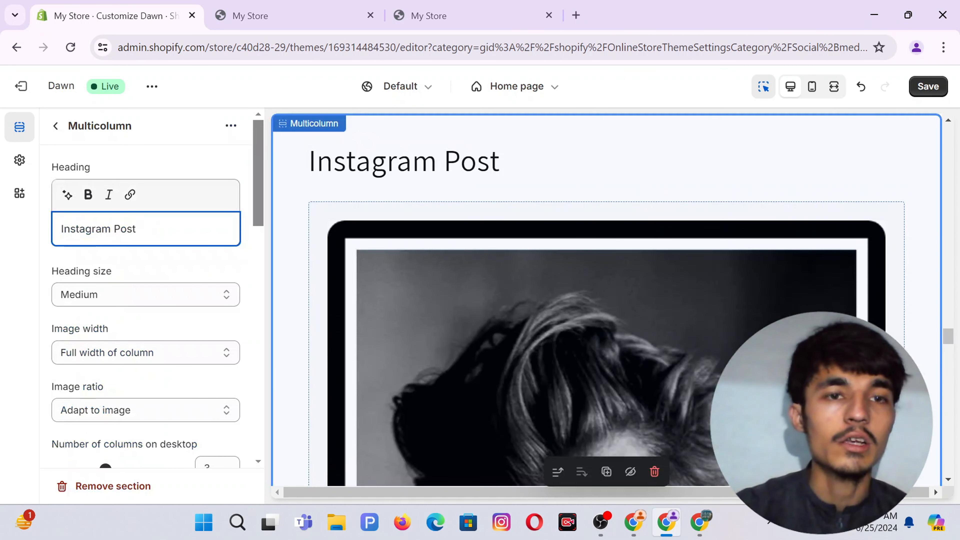
{"action": "key", "text": "ctrl+a"}
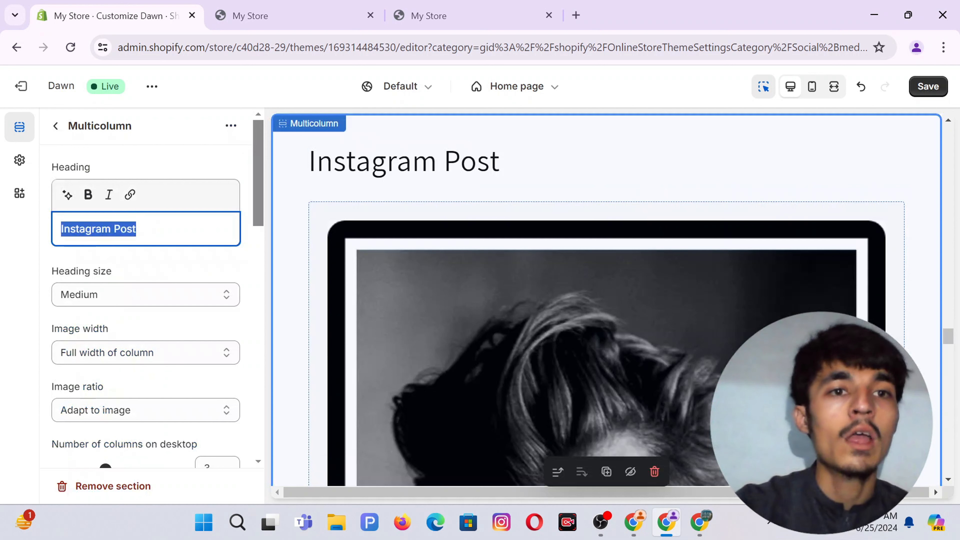
{"action": "left_click", "coordinate": [88, 195]}
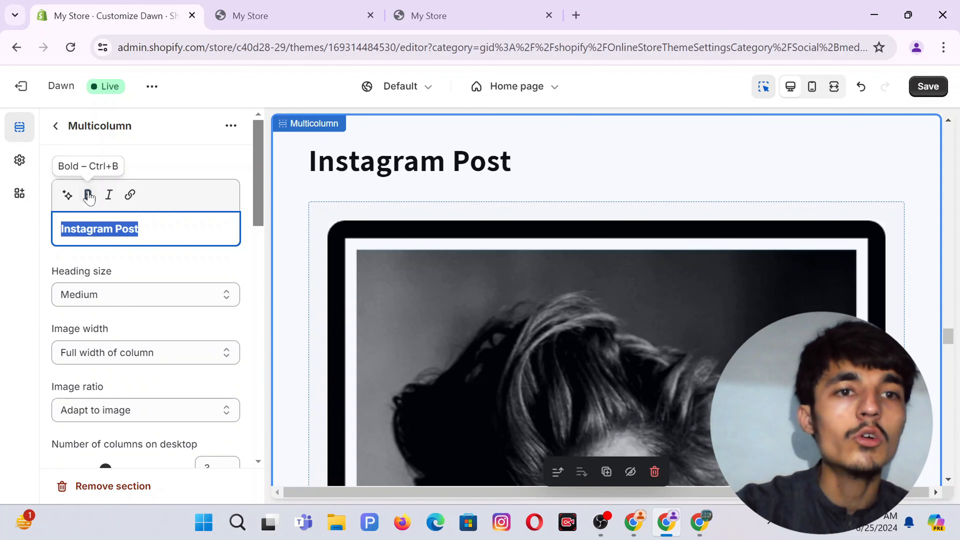
{"action": "left_click", "coordinate": [188, 166]}
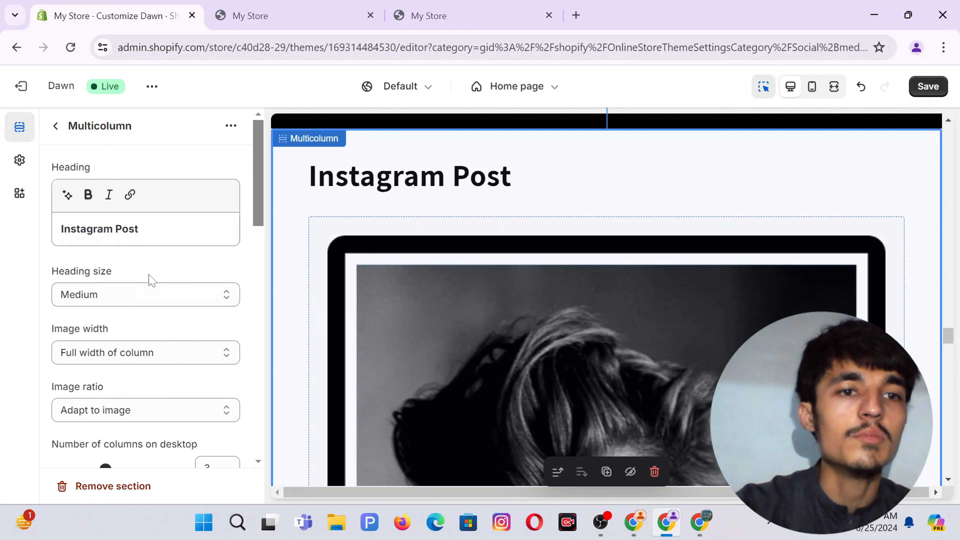
Keep 3 desktop columns and set column alignment to Center.
{"action": "scroll", "coordinate": [143, 279], "scroll_direction": "down", "scroll_amount": 2}
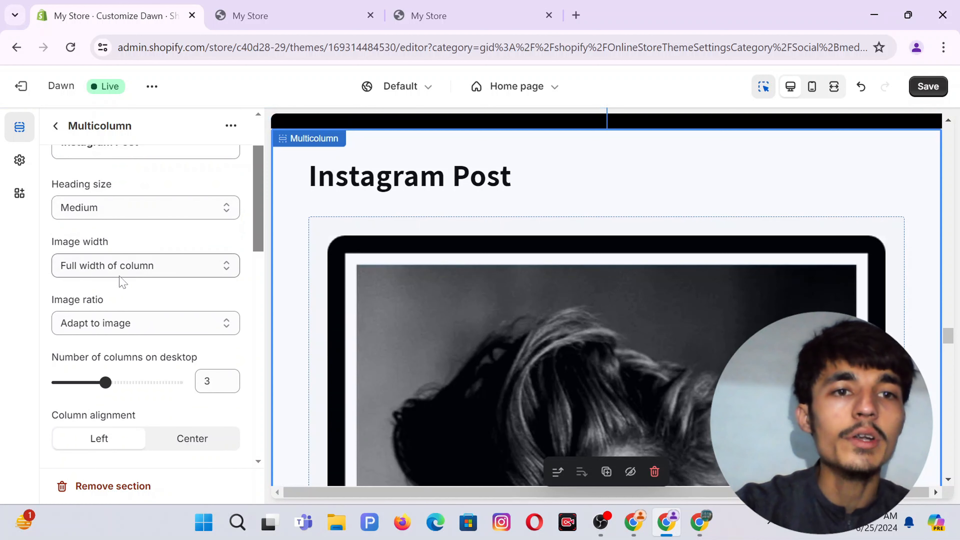
{"action": "scroll", "coordinate": [119, 314], "scroll_direction": "down", "scroll_amount": 2}
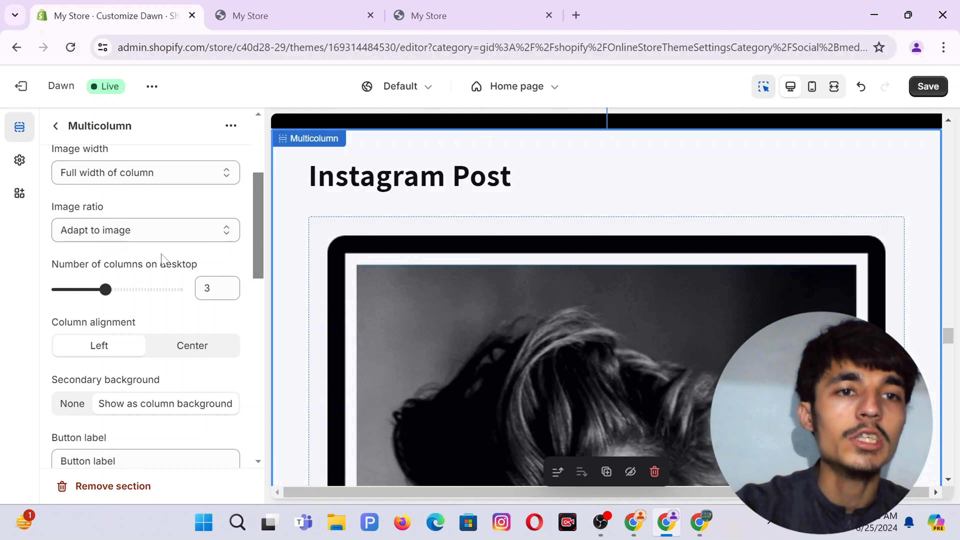
{"action": "scroll", "coordinate": [160, 257], "scroll_direction": "down", "scroll_amount": 1}
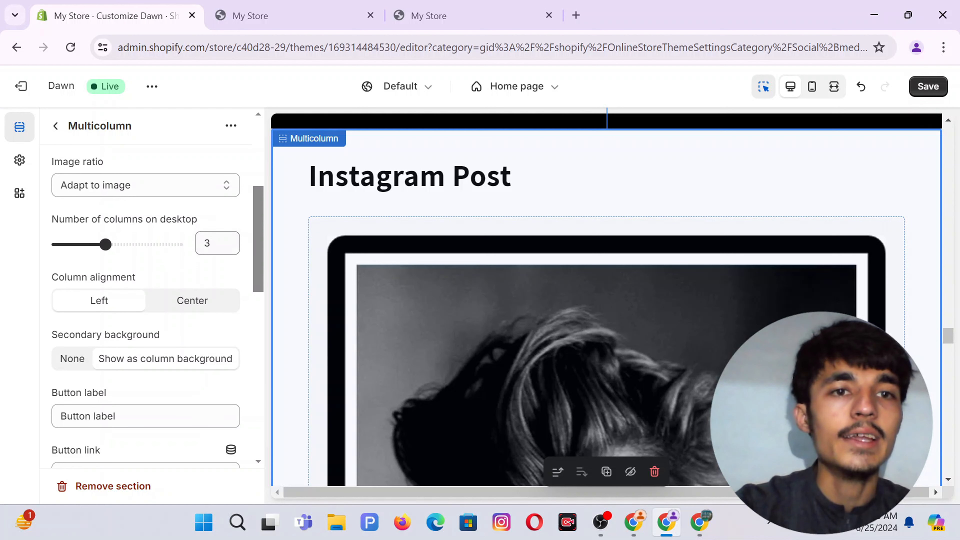
{"action": "left_click", "coordinate": [211, 243]}
{"action": "left_click", "coordinate": [213, 219]}
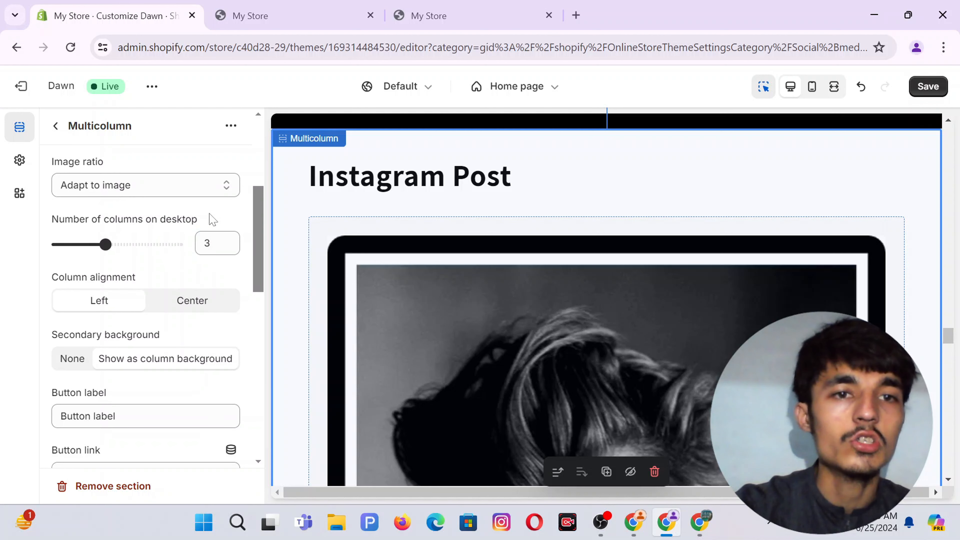
{"action": "left_click", "coordinate": [177, 302]}
Clear the section's Button label so no button appears.
{"action": "scroll", "coordinate": [167, 262], "scroll_direction": "down", "scroll_amount": 1}
{"action": "scroll", "coordinate": [170, 264], "scroll_direction": "down", "scroll_amount": 2}
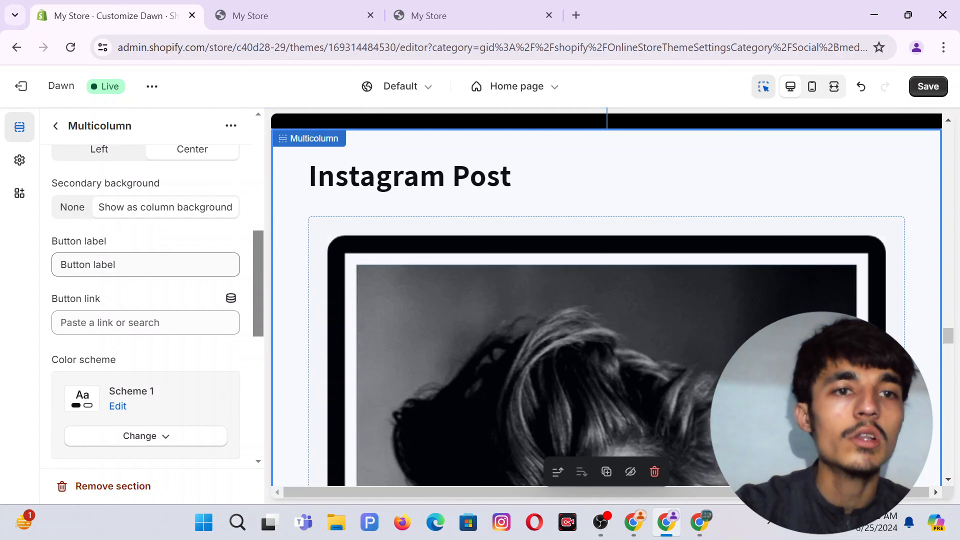
{"action": "triple_click", "coordinate": [92, 264]}
{"action": "key", "text": "BackSpace"}
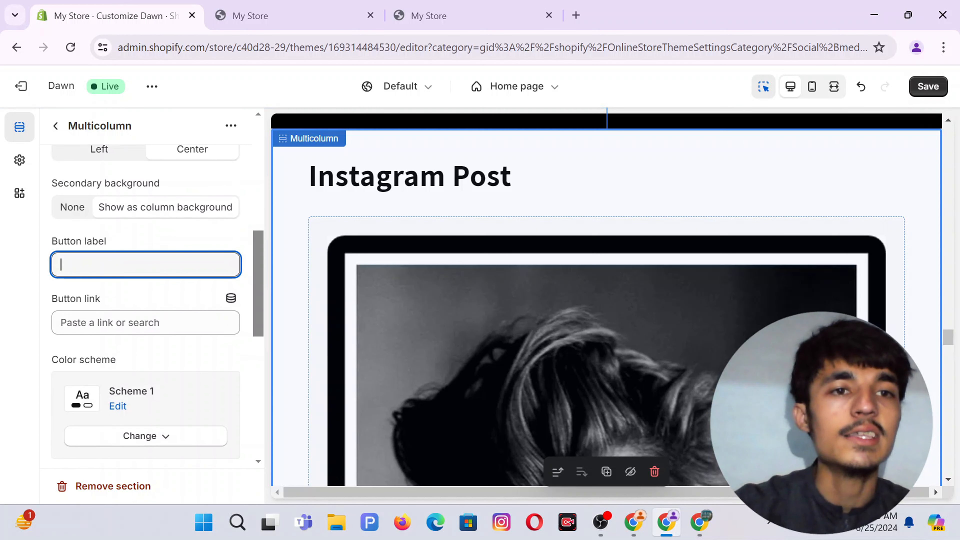
{"action": "left_click", "coordinate": [1, 333]}
{"action": "scroll", "coordinate": [156, 335], "scroll_direction": "down", "scroll_amount": 4}
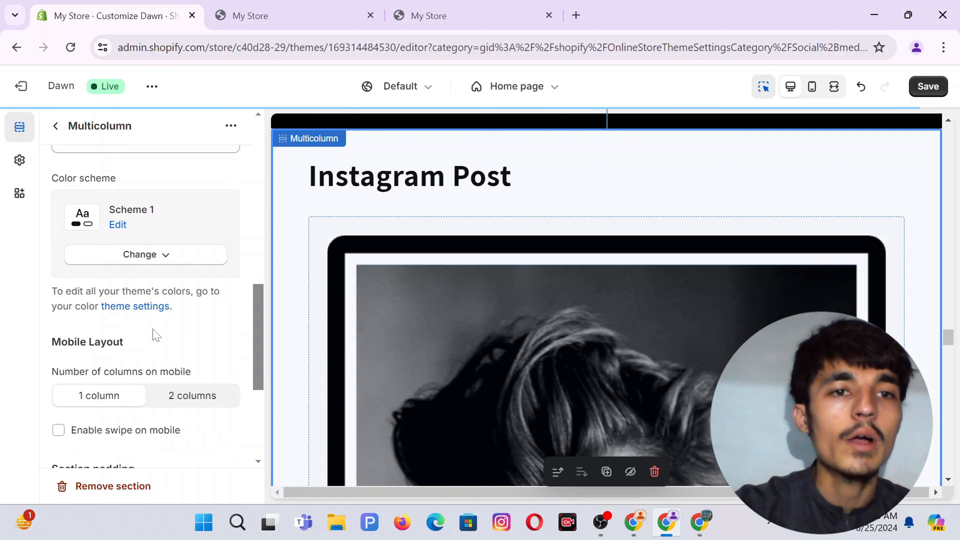
Apply the dark Scheme 7 to the Instagram Post section and enable swipe on mobile.
{"action": "left_click", "coordinate": [132, 255]}
{"action": "scroll", "coordinate": [128, 320], "scroll_direction": "down", "scroll_amount": 1}
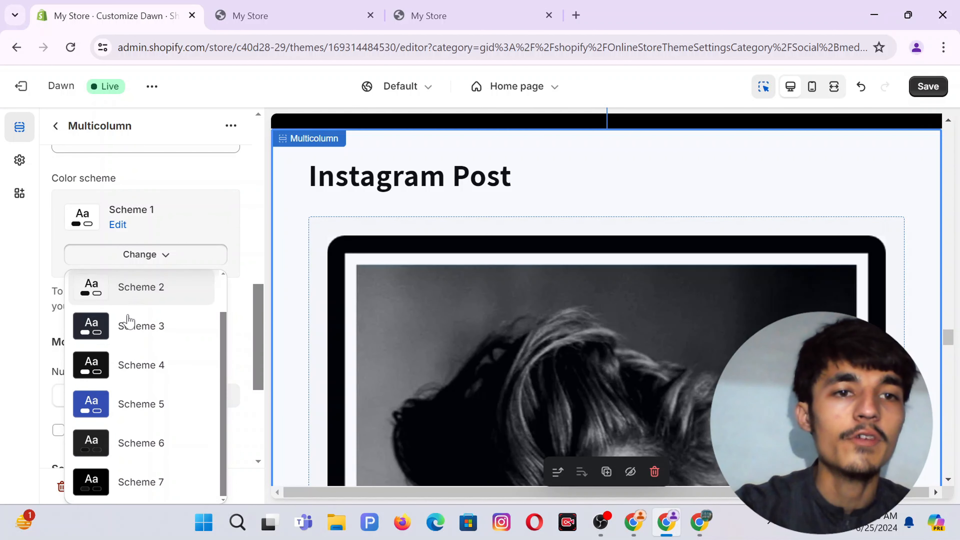
{"action": "left_click", "coordinate": [137, 483]}
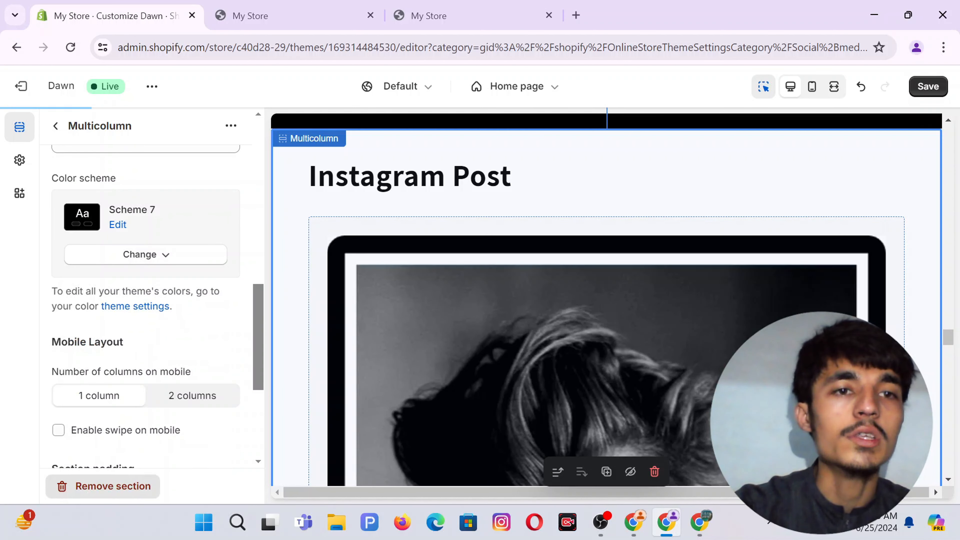
{"action": "scroll", "coordinate": [133, 321], "scroll_direction": "down", "scroll_amount": 3}
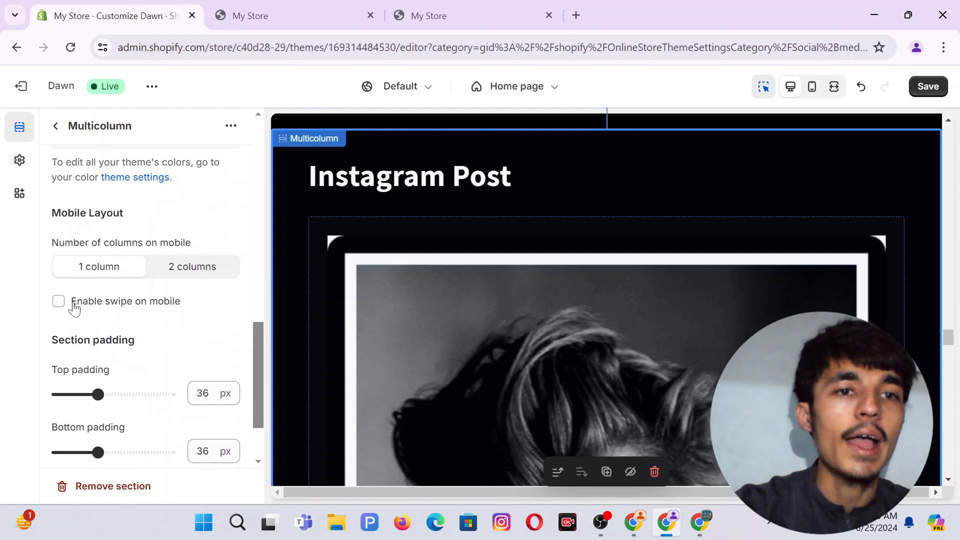
{"action": "left_click", "coordinate": [59, 302]}
Set the section padding to 12 px top and 4 px bottom, then save.
{"action": "scroll", "coordinate": [211, 326], "scroll_direction": "down", "scroll_amount": 2}
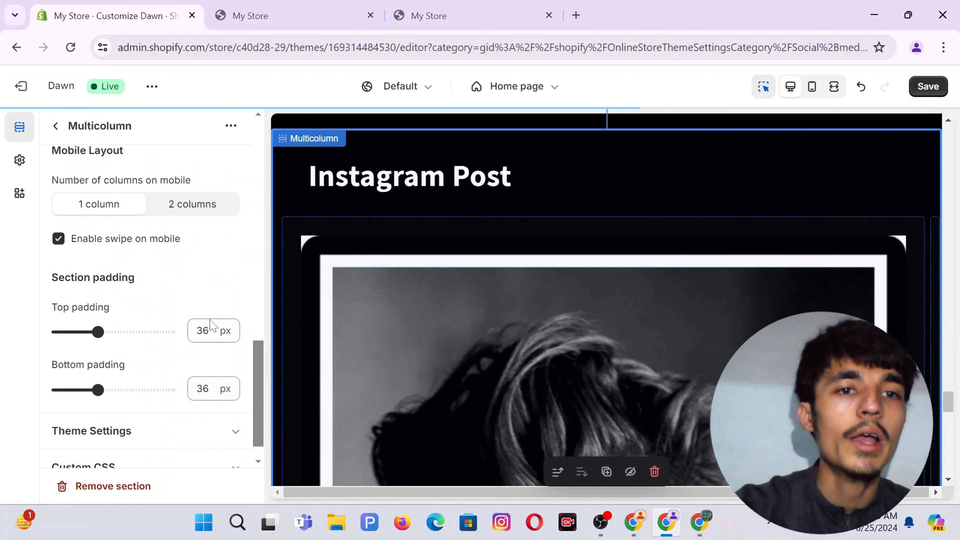
{"action": "left_click", "coordinate": [197, 302]}
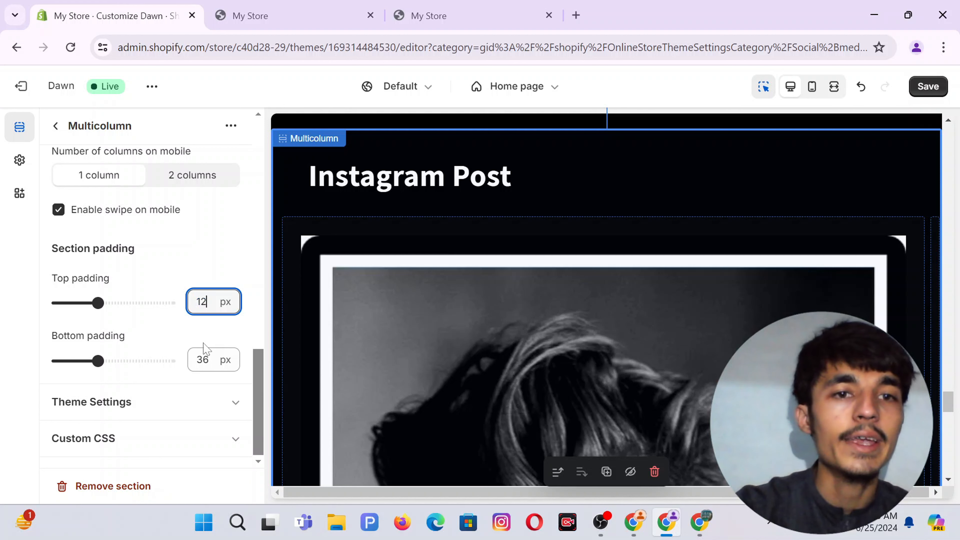
{"action": "type", "text": "12"}
{"action": "key", "text": "Tab"}
{"action": "type", "text": "4"}
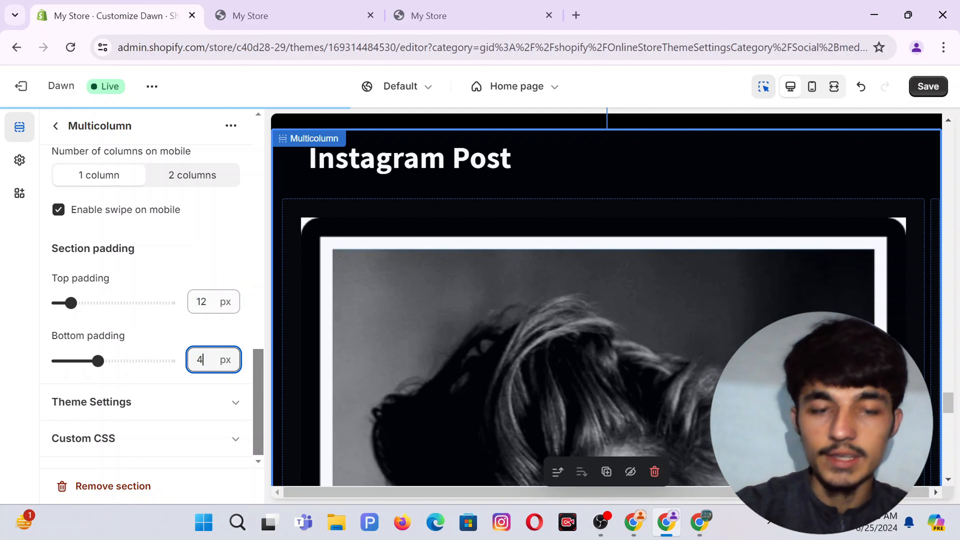
{"action": "left_click", "coordinate": [209, 224]}
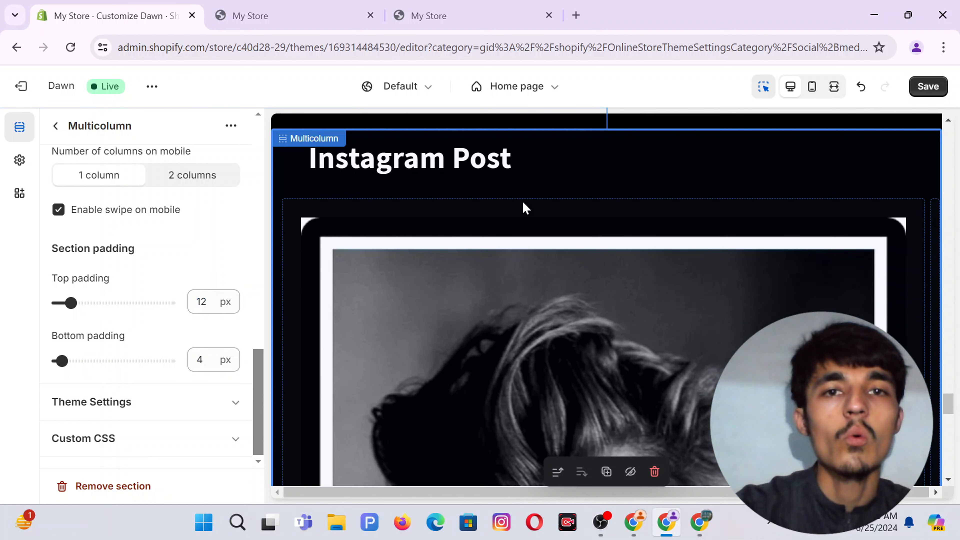
{"action": "left_click", "coordinate": [934, 88]}
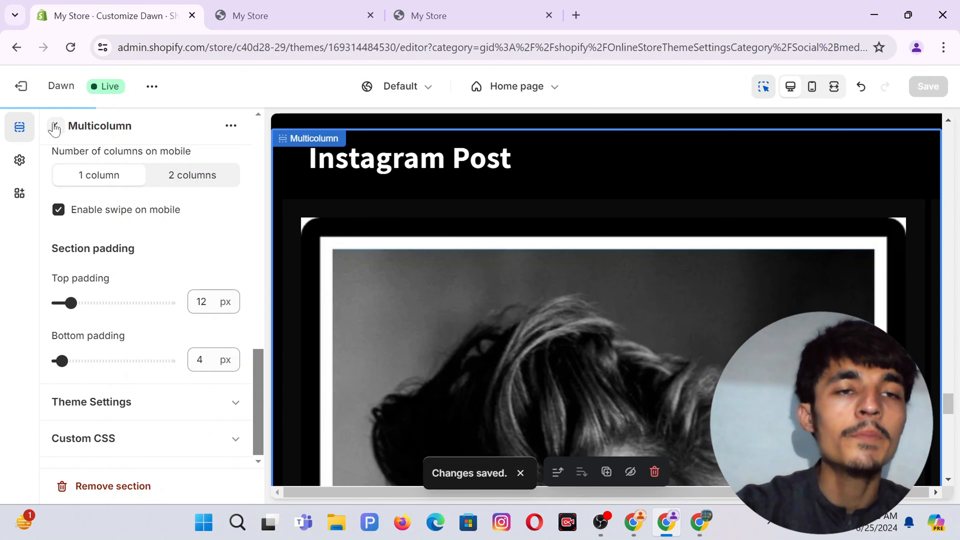
Add a Rich text section below the Instagram posts and delete its heading and text blocks.
{"action": "left_click", "coordinate": [55, 125]}
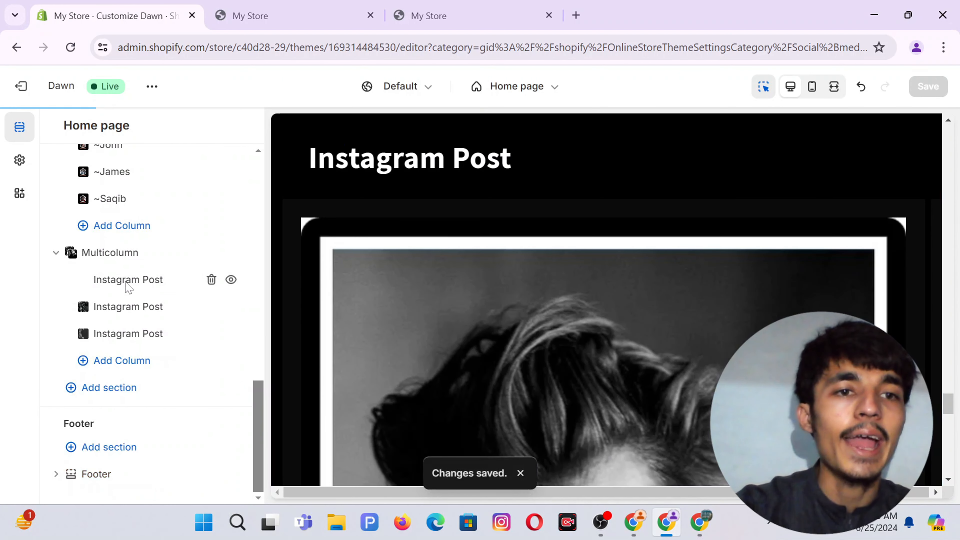
{"action": "left_click", "coordinate": [92, 394]}
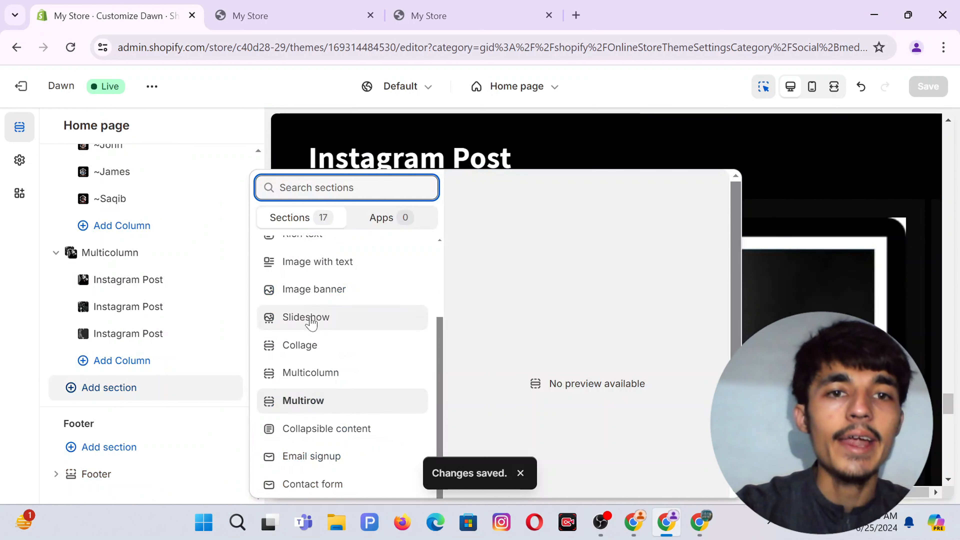
{"action": "scroll", "coordinate": [311, 389], "scroll_direction": "up", "scroll_amount": 3}
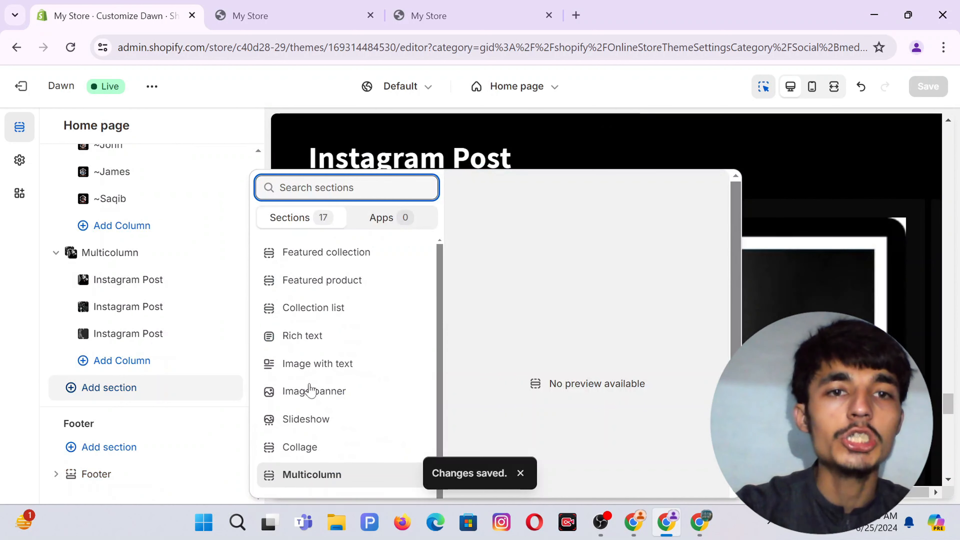
{"action": "left_click", "coordinate": [308, 336]}
{"action": "scroll", "coordinate": [144, 299], "scroll_direction": "down", "scroll_amount": 3}
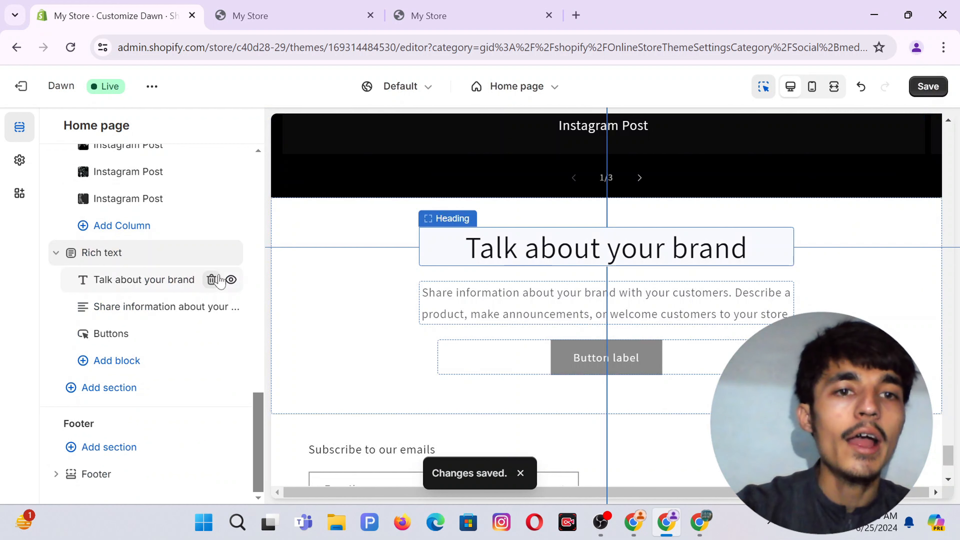
{"action": "left_click", "coordinate": [211, 282]}
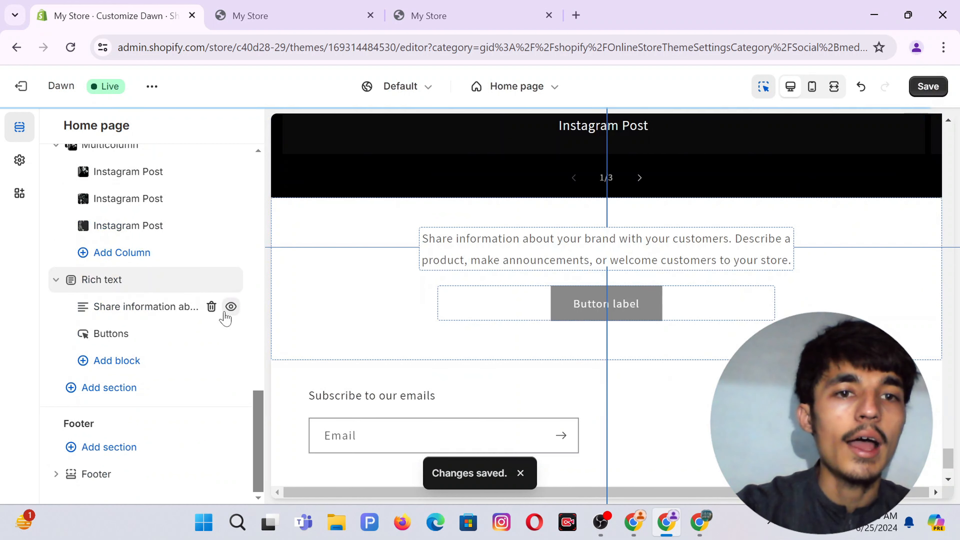
{"action": "left_click", "coordinate": [211, 306]}
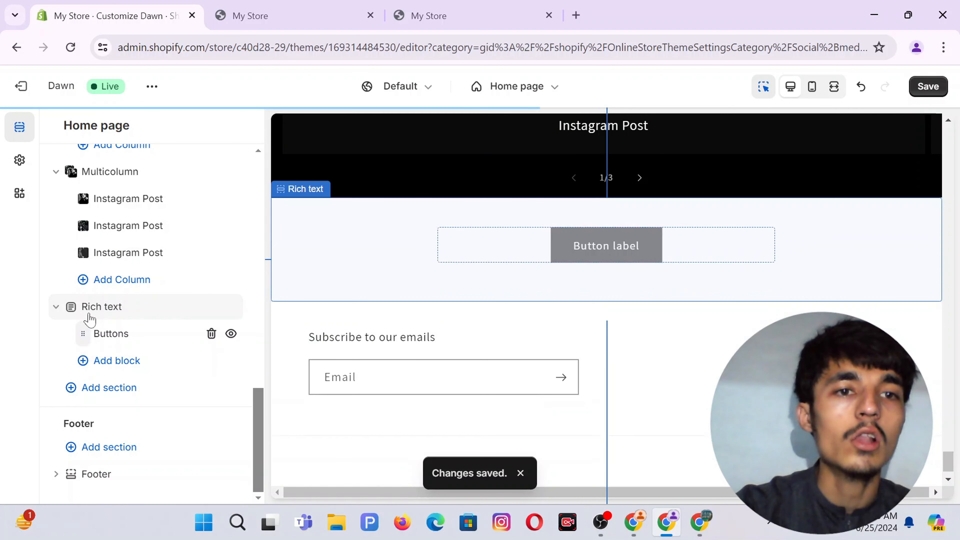
Change the first button's label to 'FOLLOW US'.
{"action": "left_click", "coordinate": [110, 344]}
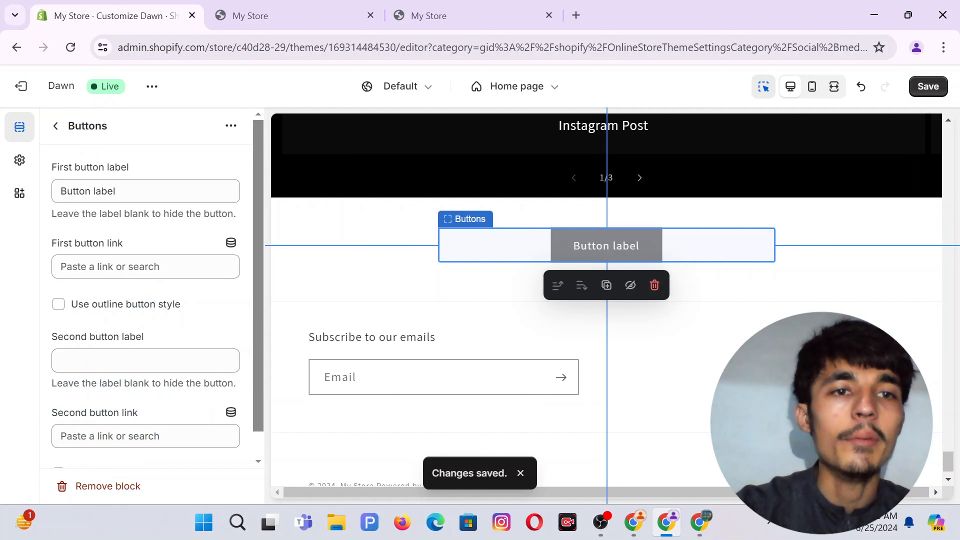
{"action": "left_click_drag", "start_coordinate": [116, 191], "coordinate": [60, 192]}
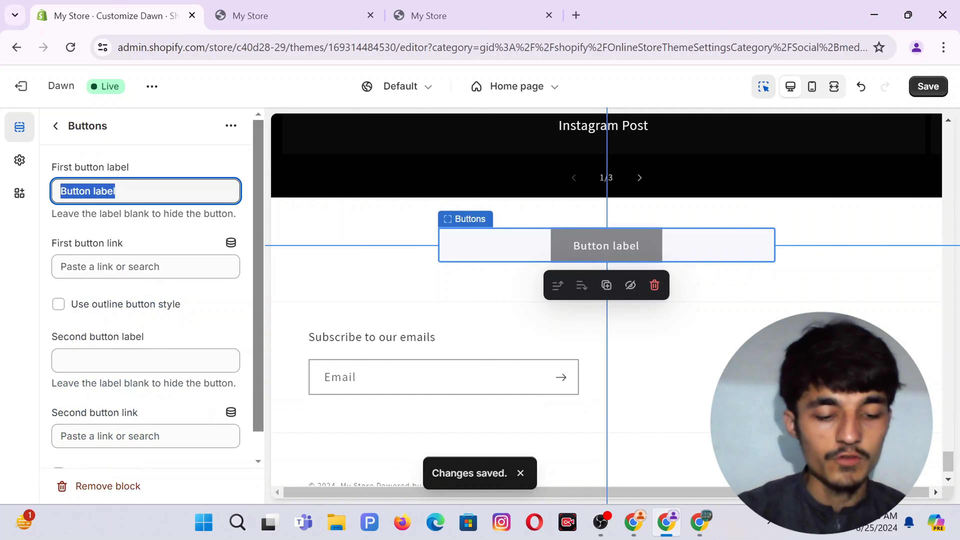
{"action": "type", "text": "FOL"}
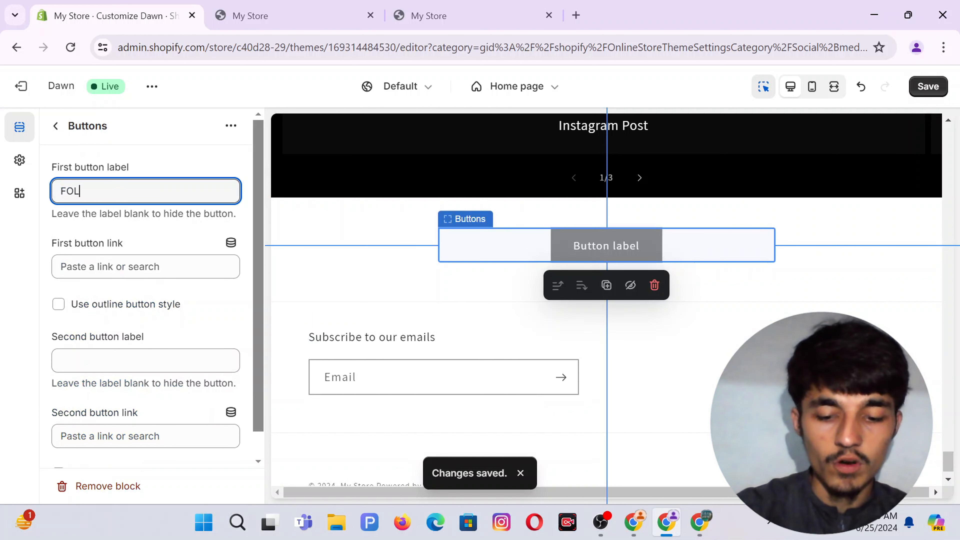
{"action": "type", "text": "LO"}
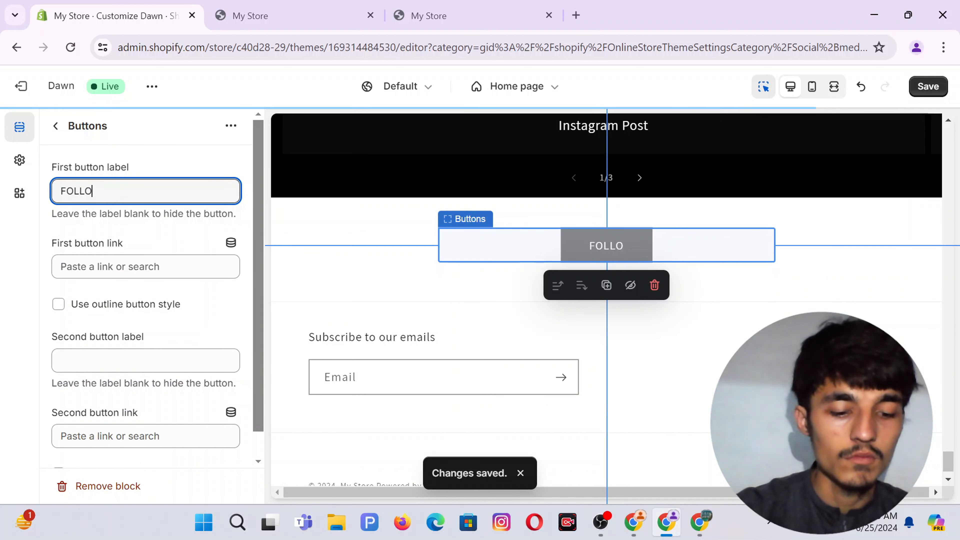
{"action": "type", "text": "WN"}
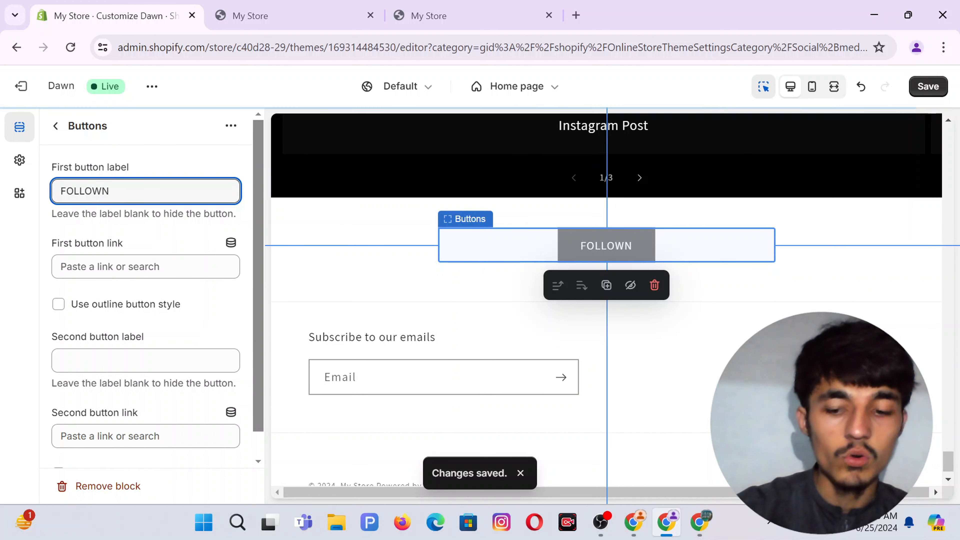
{"action": "key", "text": "BackSpace"}
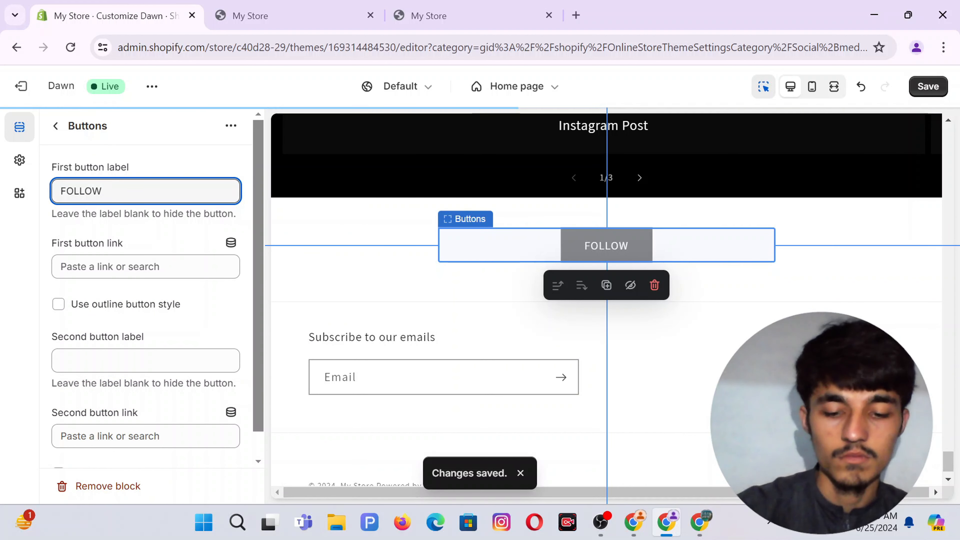
{"action": "type", "text": "US"}
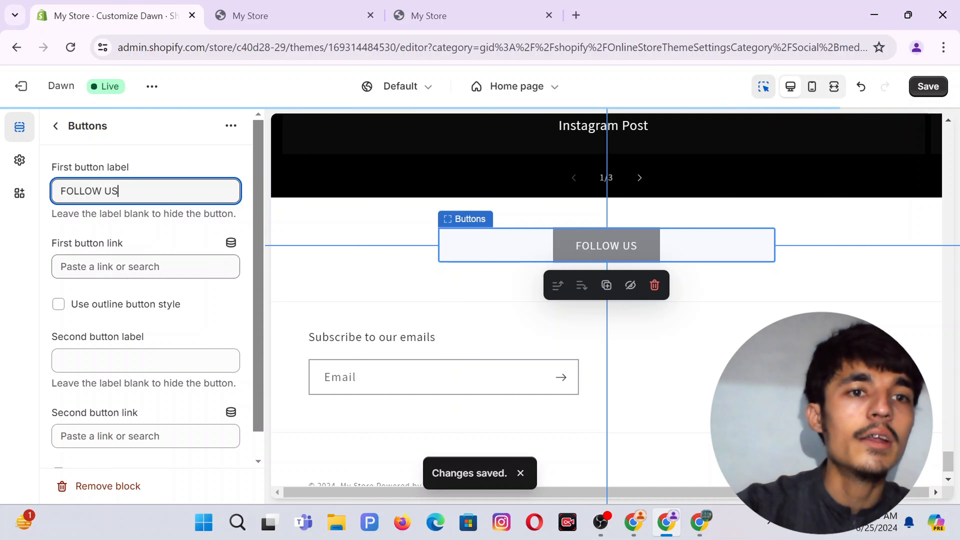
Link the FOLLOW US button to the Contact page and switch it to outline style.
{"action": "left_click", "coordinate": [129, 266]}
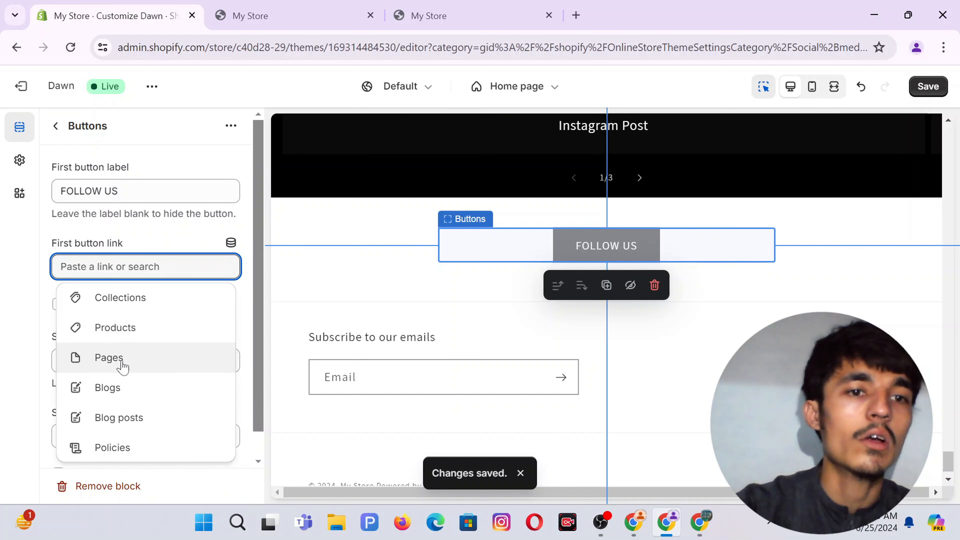
{"action": "left_click", "coordinate": [149, 360]}
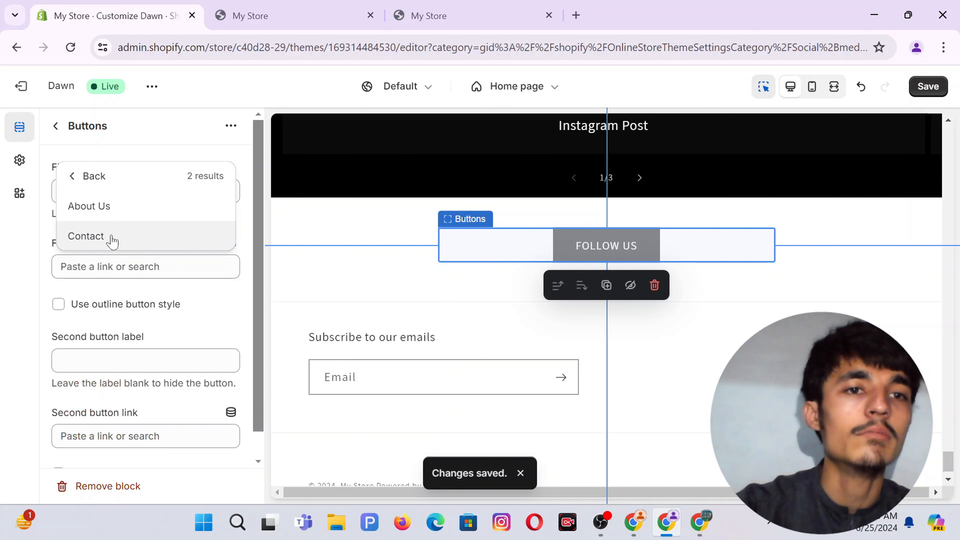
{"action": "left_click", "coordinate": [104, 240]}
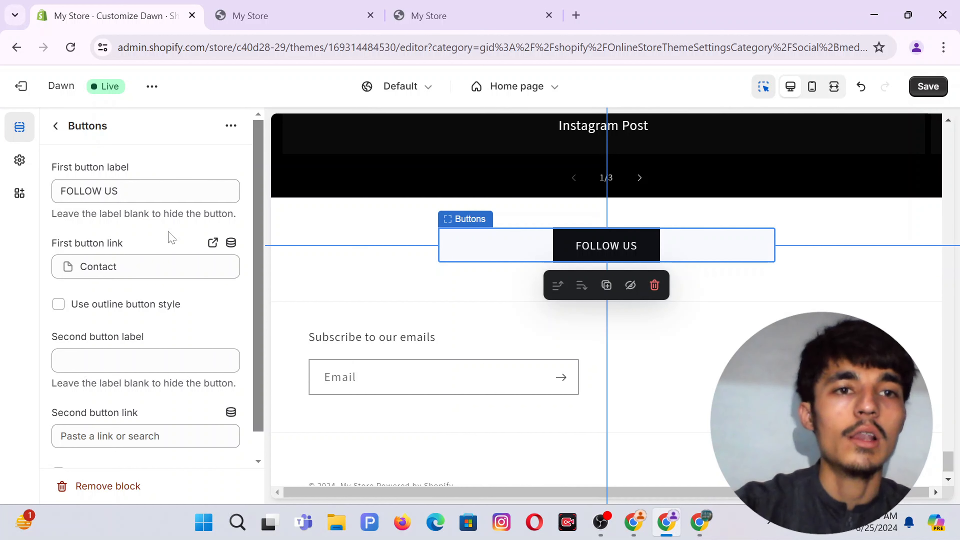
{"action": "scroll", "coordinate": [217, 322], "scroll_direction": "down", "scroll_amount": 1}
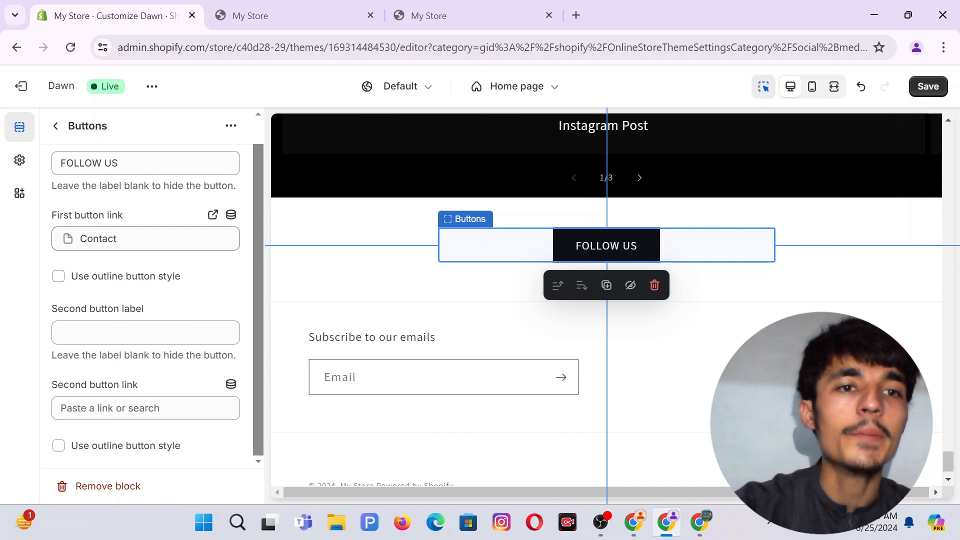
{"action": "left_click", "coordinate": [106, 282]}
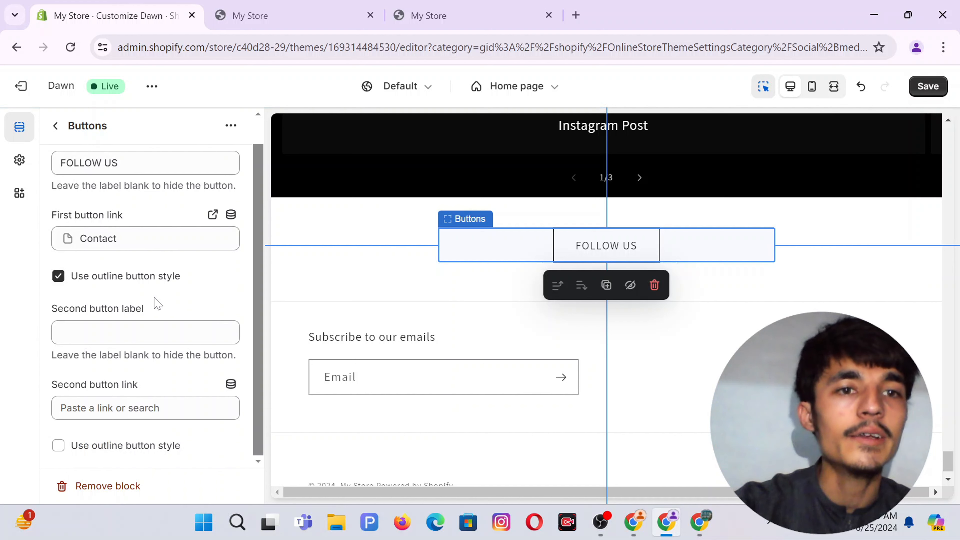
{"action": "scroll", "coordinate": [148, 293], "scroll_direction": "up", "scroll_amount": 1}
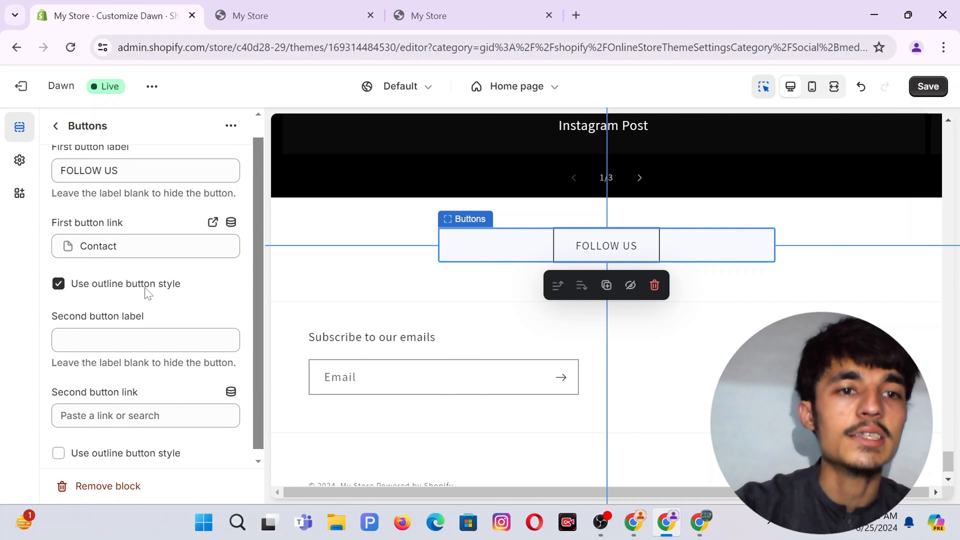
Apply colour Scheme 7 to the Rich text section.
{"action": "left_click", "coordinate": [55, 127]}
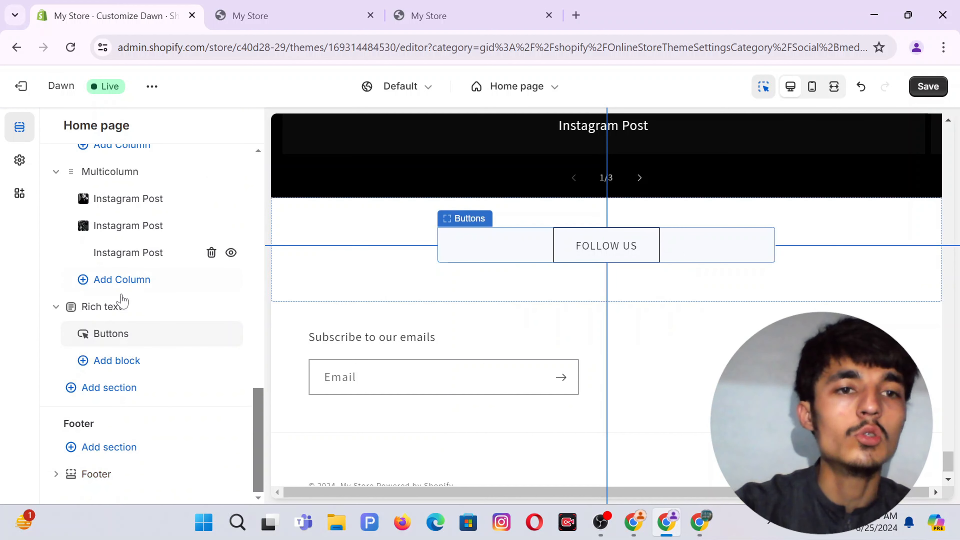
{"action": "left_click", "coordinate": [104, 307]}
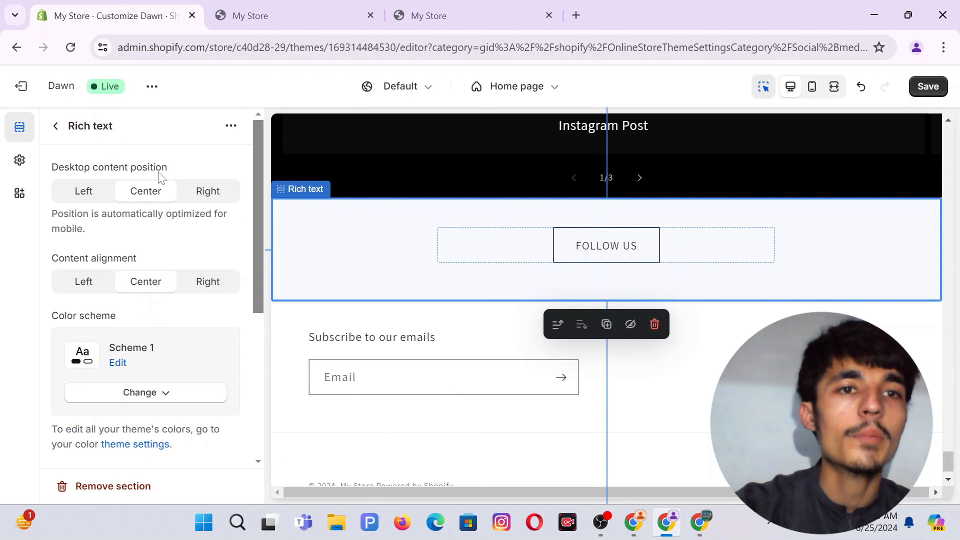
{"action": "scroll", "coordinate": [159, 356], "scroll_direction": "down", "scroll_amount": 3}
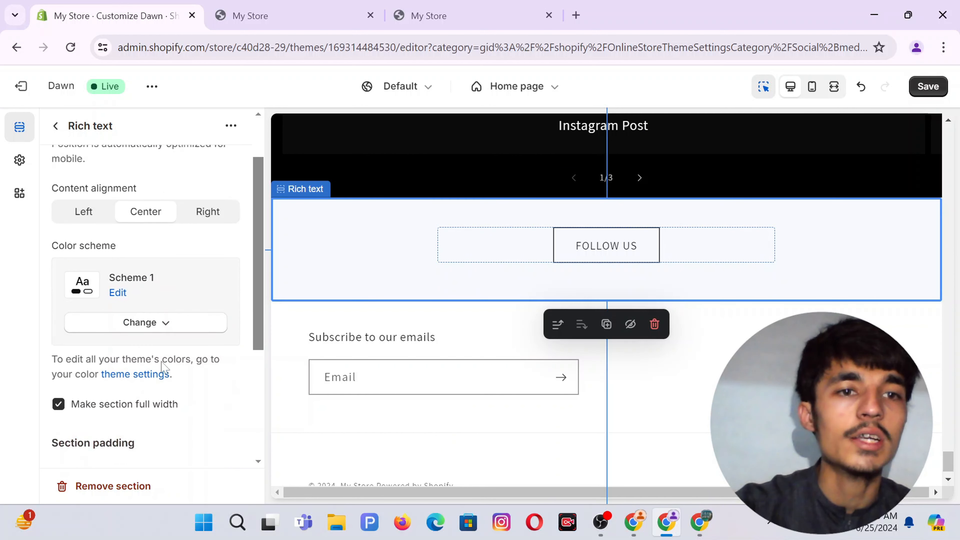
{"action": "left_click", "coordinate": [132, 291]}
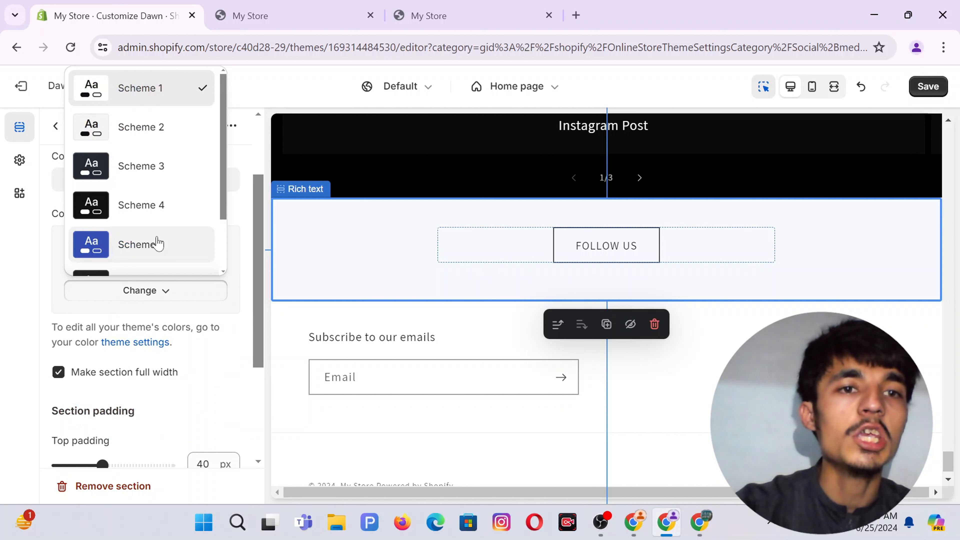
{"action": "scroll", "coordinate": [161, 242], "scroll_direction": "down", "scroll_amount": 2}
{"action": "scroll", "coordinate": [132, 263], "scroll_direction": "up", "scroll_amount": 2}
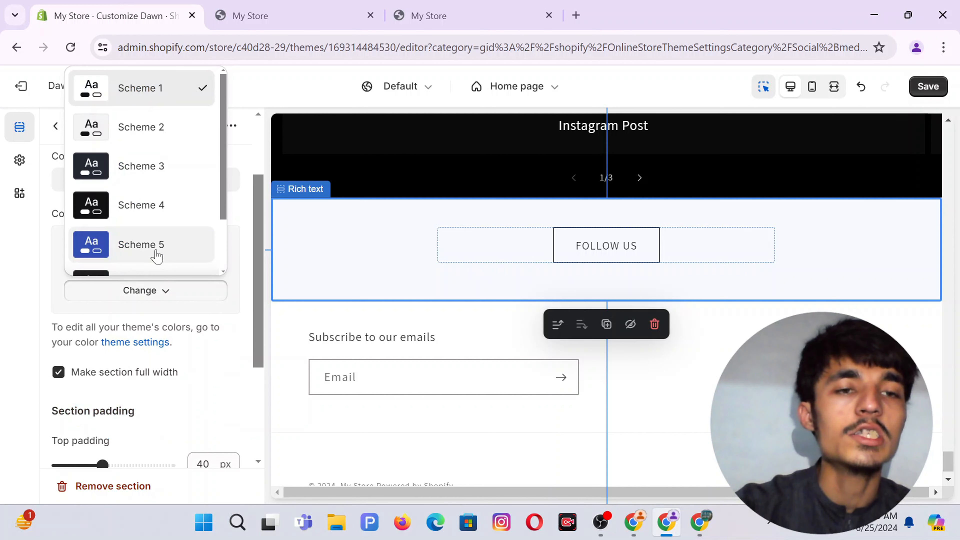
{"action": "scroll", "coordinate": [151, 250], "scroll_direction": "down", "scroll_amount": 2}
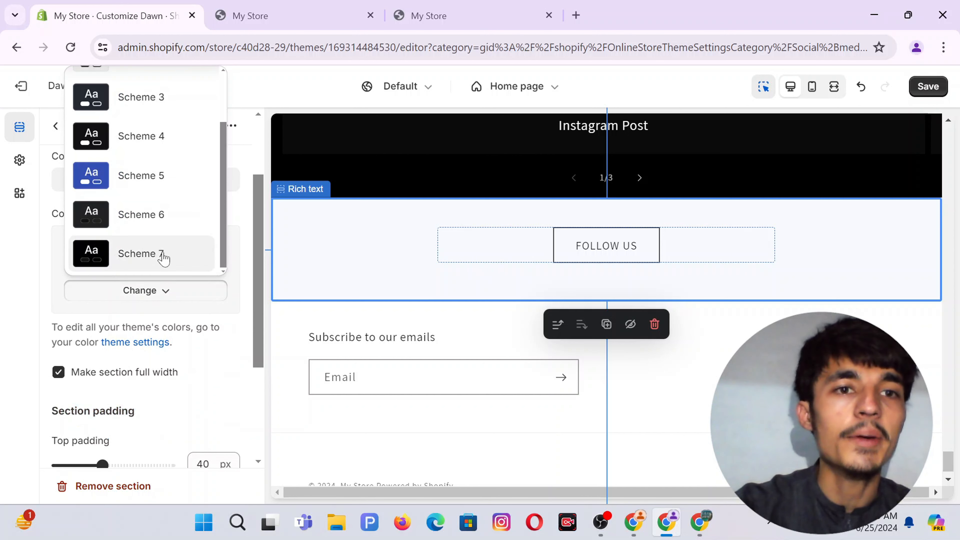
{"action": "left_click", "coordinate": [157, 259]}
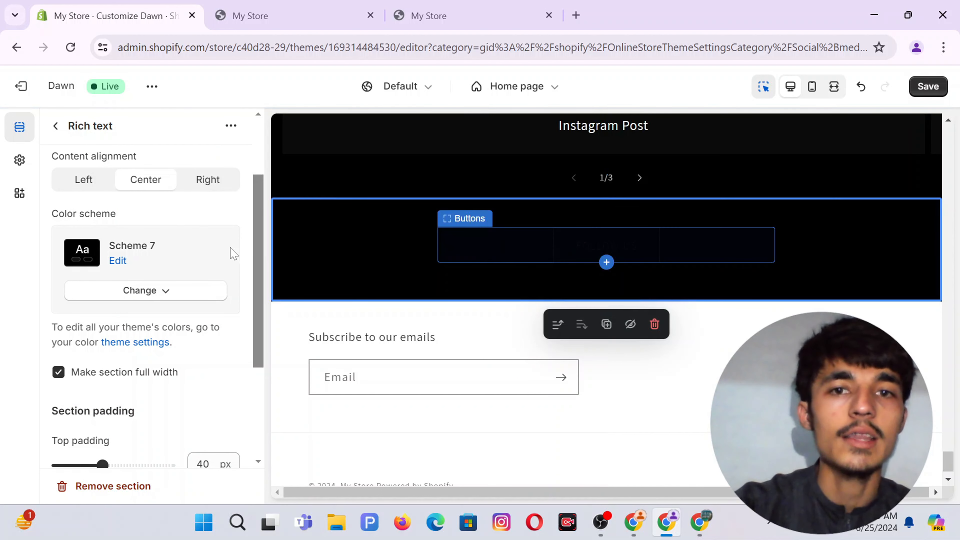
Switch the Rich text section to Scheme 3 and expand the theme's Colors settings.
{"action": "left_click", "coordinate": [133, 290]}
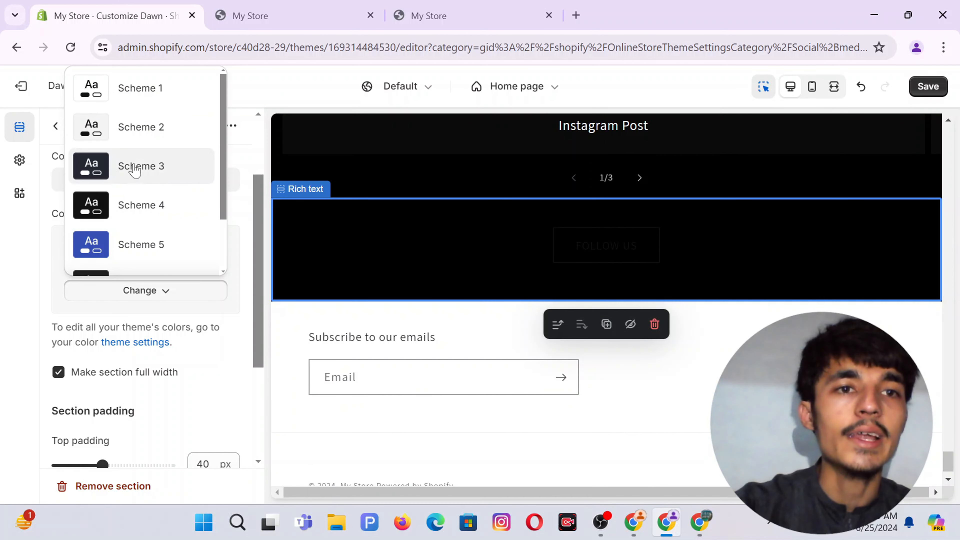
{"action": "left_click", "coordinate": [140, 167]}
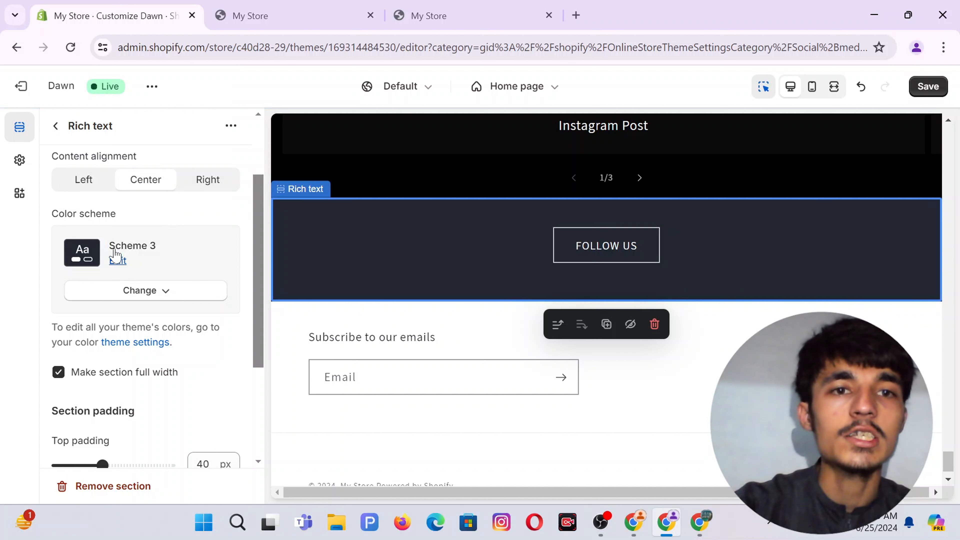
{"action": "left_click", "coordinate": [19, 161]}
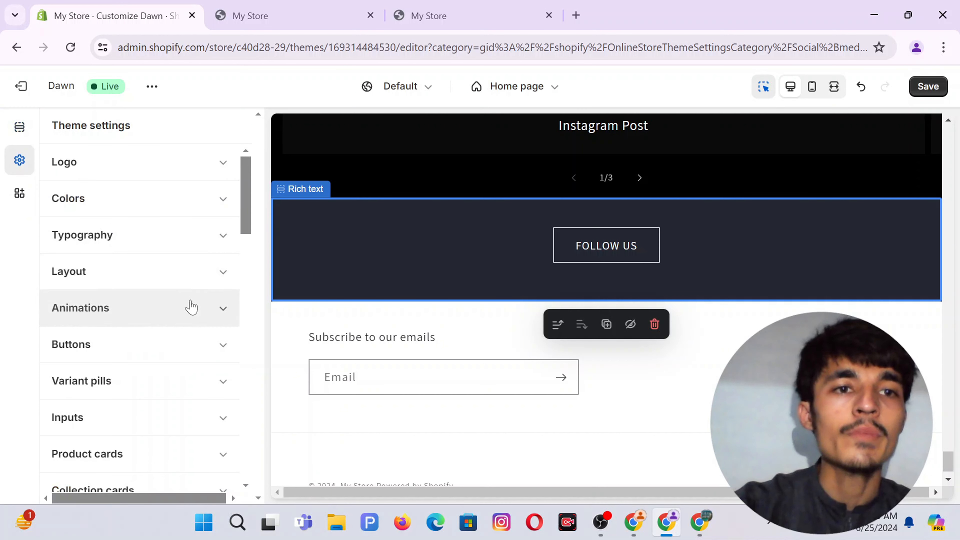
{"action": "left_click", "coordinate": [112, 201]}
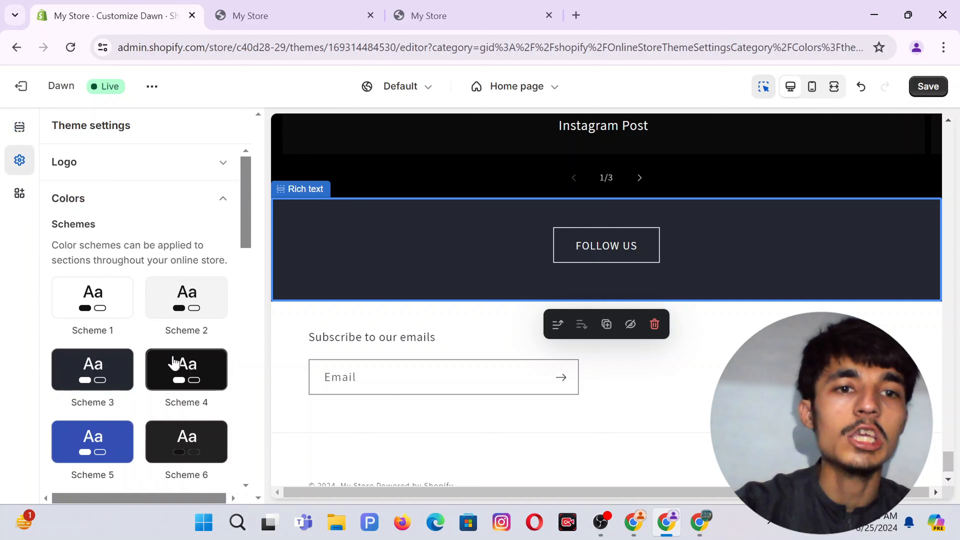
Change Scheme 3's background from #242833 to near-black #121212.
{"action": "left_click", "coordinate": [97, 376]}
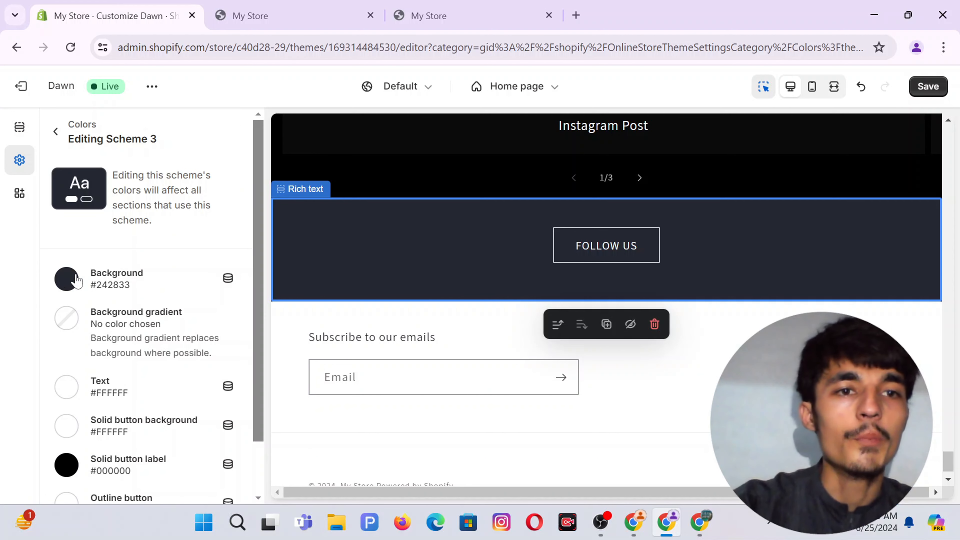
{"action": "left_click", "coordinate": [67, 290]}
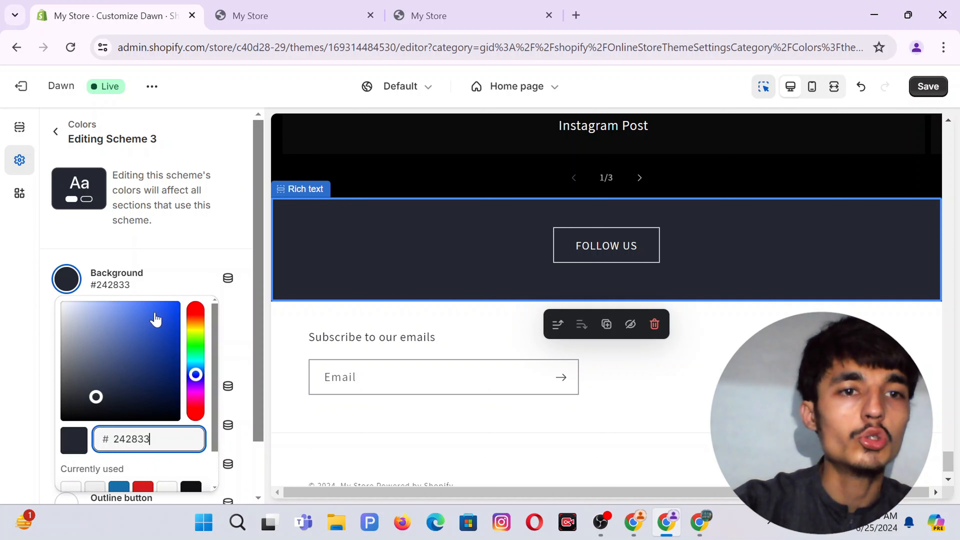
{"action": "scroll", "coordinate": [172, 397], "scroll_direction": "down", "scroll_amount": 2}
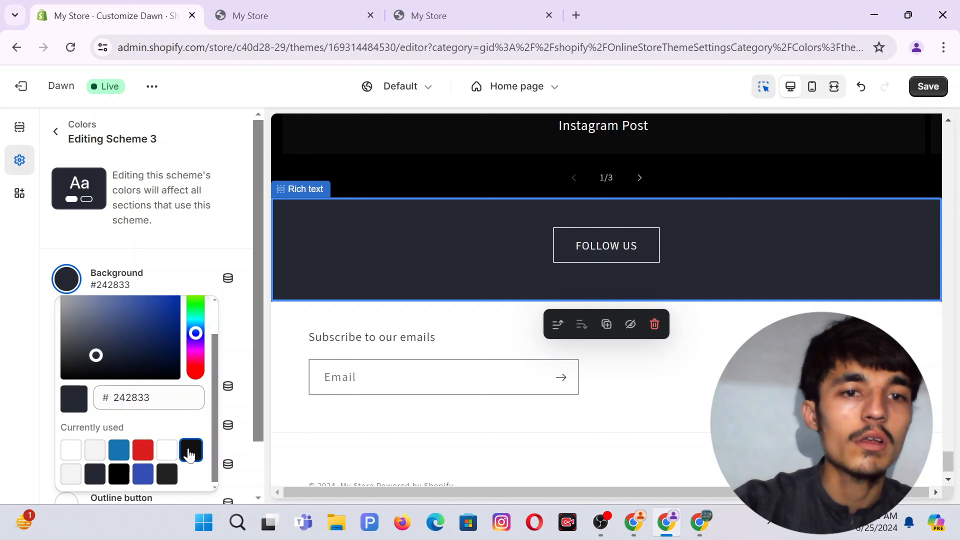
{"action": "left_click", "coordinate": [189, 451]}
{"action": "left_click", "coordinate": [7, 334]}
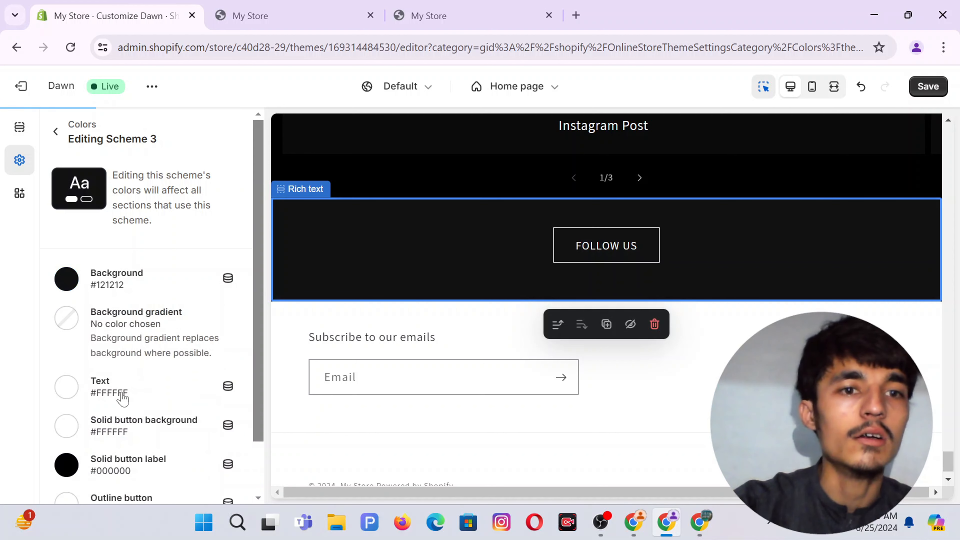
{"action": "scroll", "coordinate": [151, 349], "scroll_direction": "down", "scroll_amount": 2}
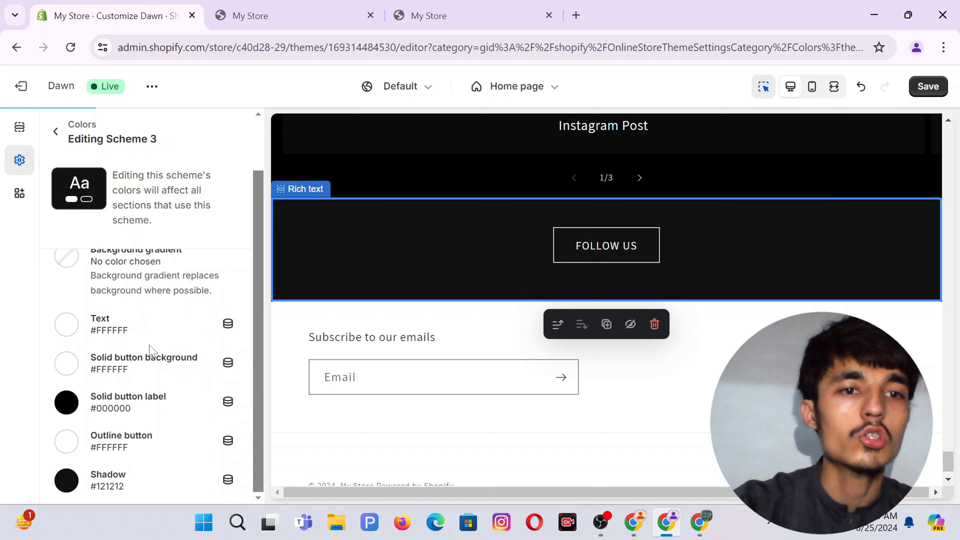
{"action": "scroll", "coordinate": [151, 349], "scroll_direction": "up", "scroll_amount": 2}
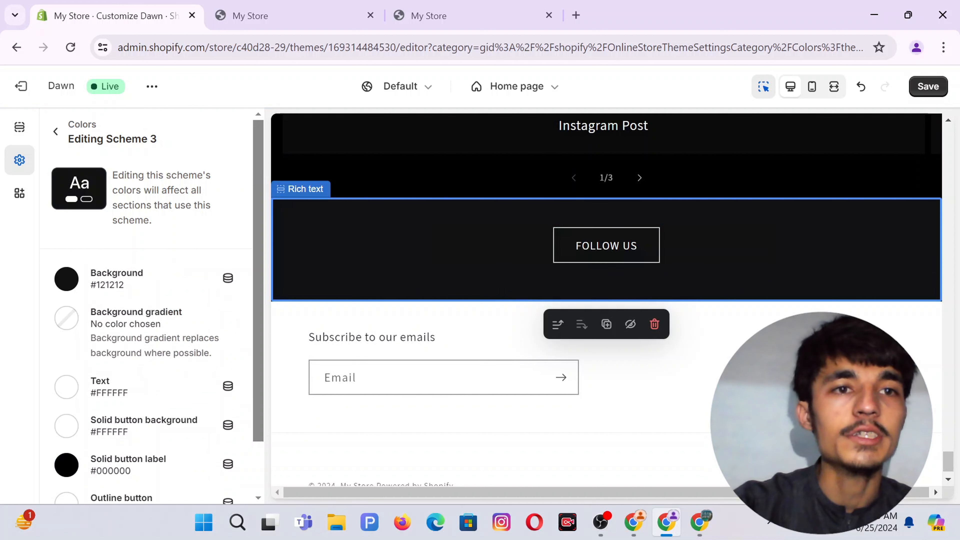
{"action": "left_click", "coordinate": [56, 131]}
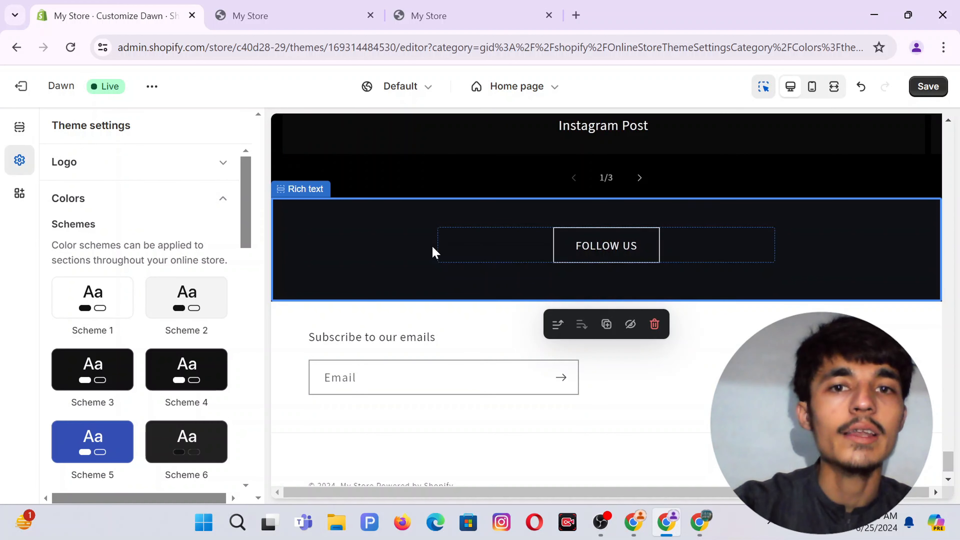
Set the Rich text section's padding to 12 px top and 4 px bottom, then save.
{"action": "left_click", "coordinate": [433, 251]}
{"action": "scroll", "coordinate": [140, 310], "scroll_direction": "down", "scroll_amount": 3}
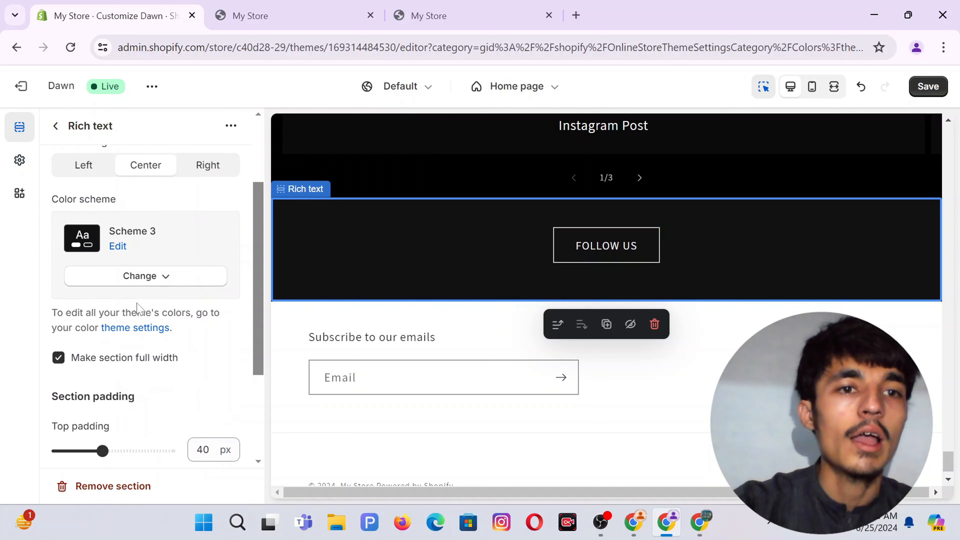
{"action": "scroll", "coordinate": [114, 368], "scroll_direction": "down", "scroll_amount": 3}
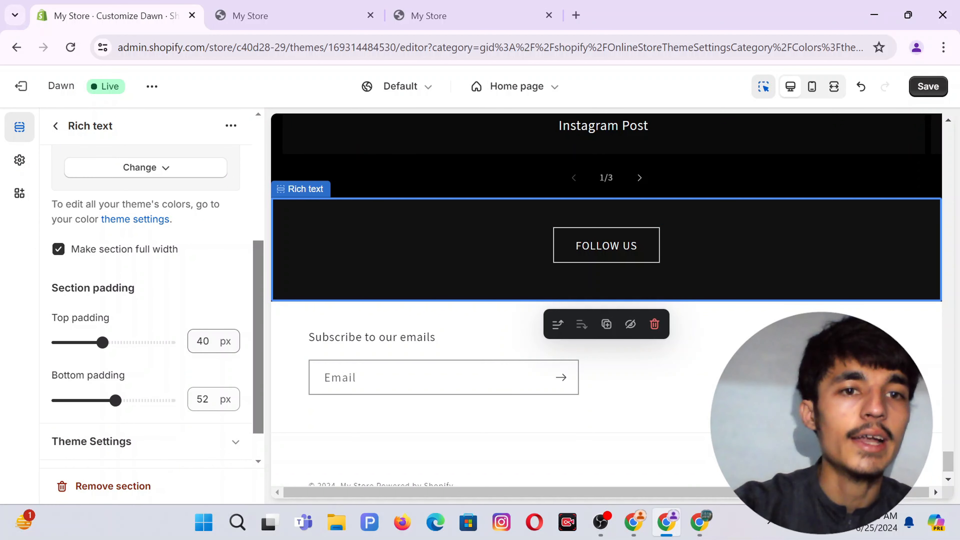
{"action": "left_click", "coordinate": [204, 341]}
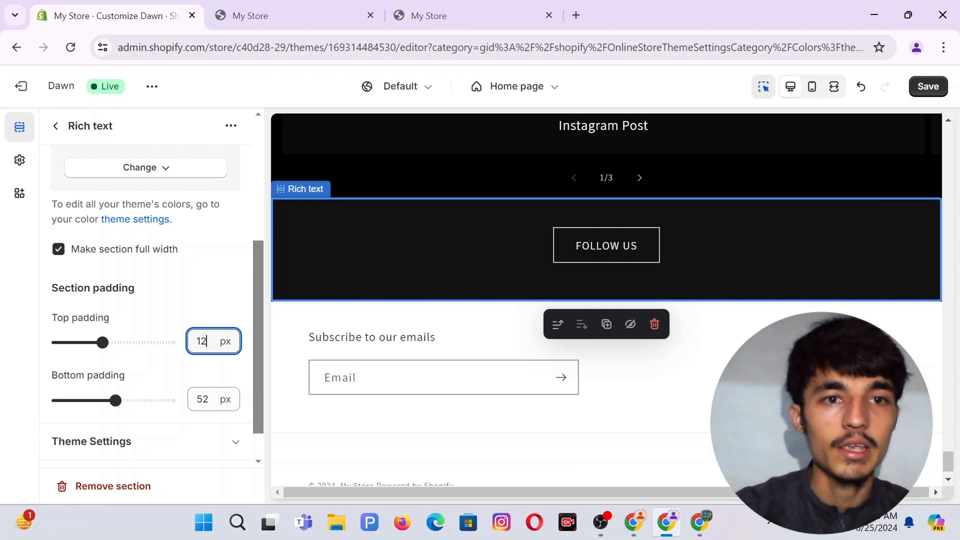
{"action": "type", "text": "12"}
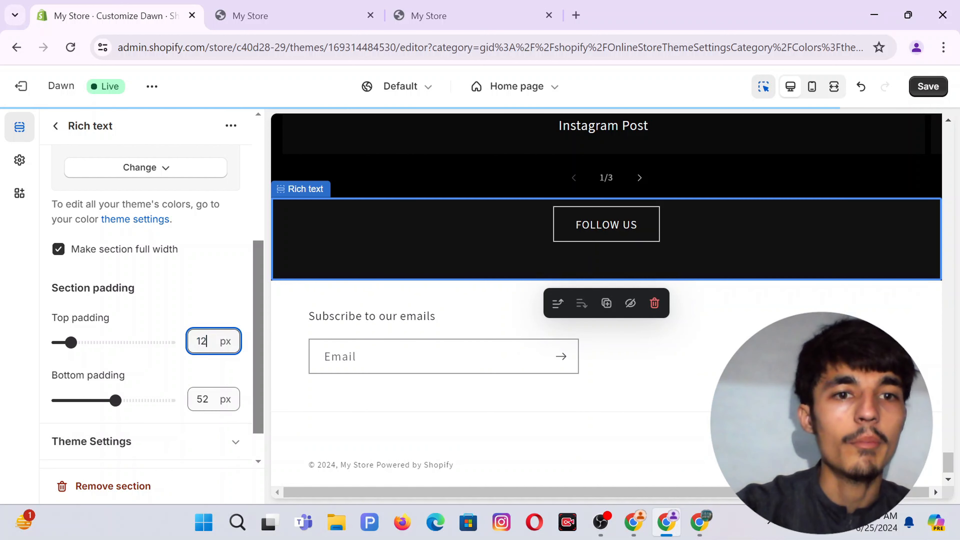
{"action": "left_click", "coordinate": [206, 399]}
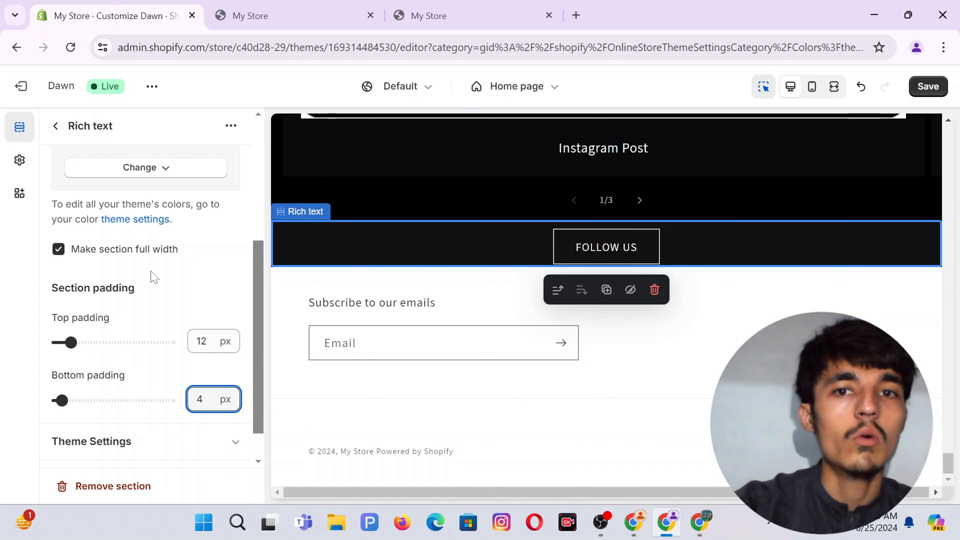
{"action": "scroll", "coordinate": [153, 278], "scroll_direction": "up", "scroll_amount": 5}
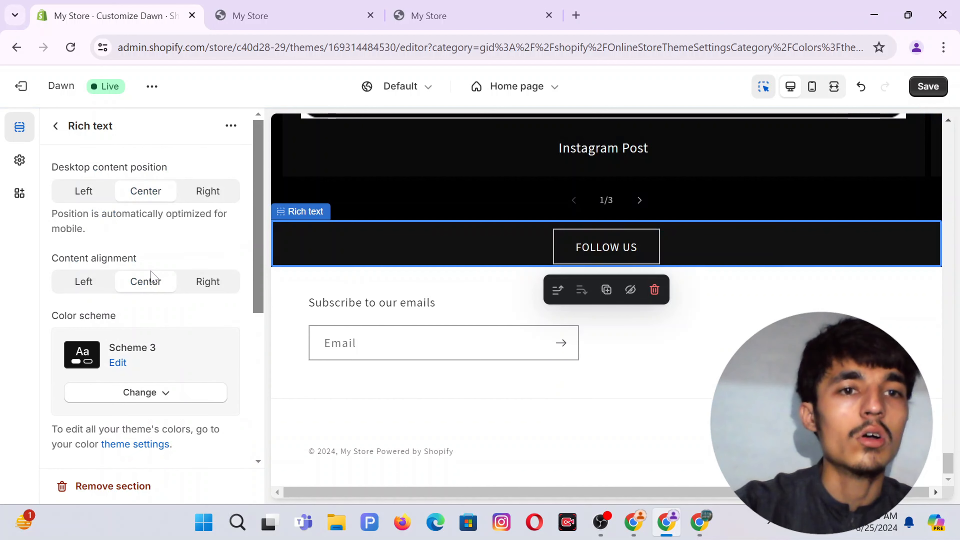
{"action": "left_click", "coordinate": [927, 87]}
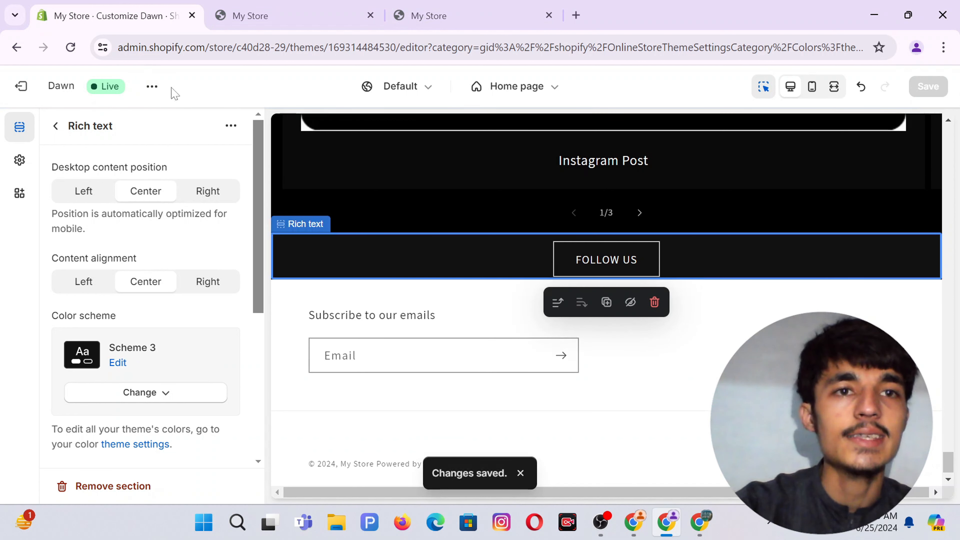
Preview the live storefront to check the dark FOLLOW US strip, then return to the editor.
{"action": "left_click", "coordinate": [153, 86]}
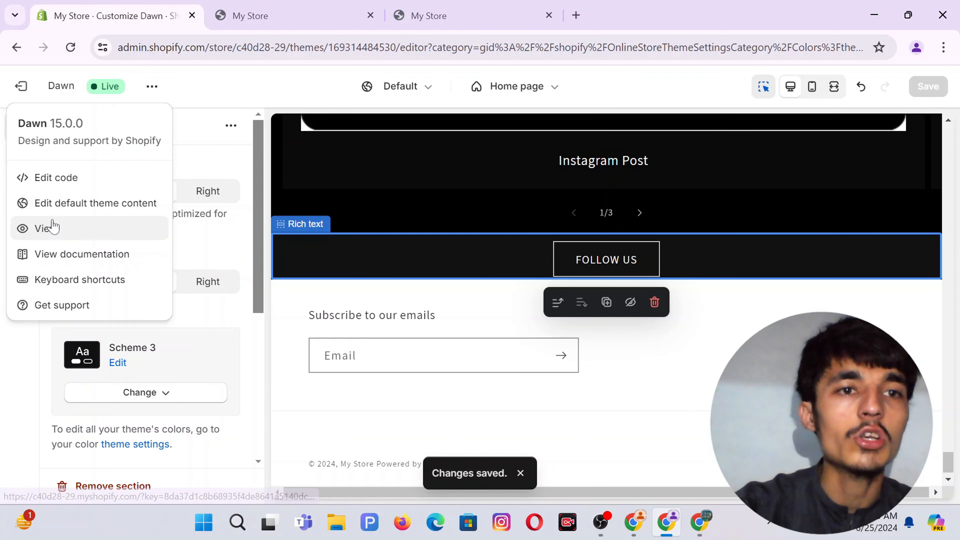
{"action": "left_click", "coordinate": [48, 228]}
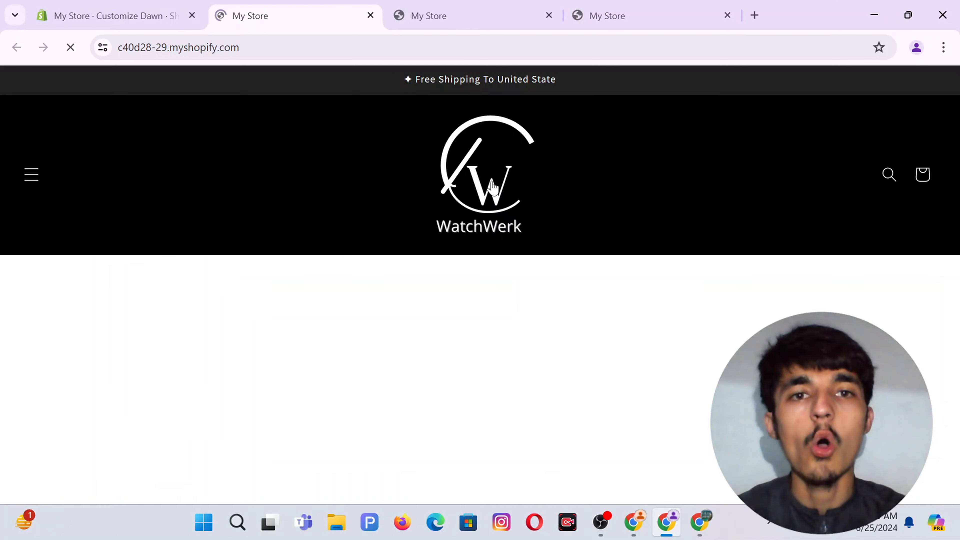
{"action": "scroll", "coordinate": [495, 188], "scroll_direction": "down", "scroll_amount": 6}
{"action": "scroll", "coordinate": [496, 187], "scroll_direction": "down", "scroll_amount": 12}
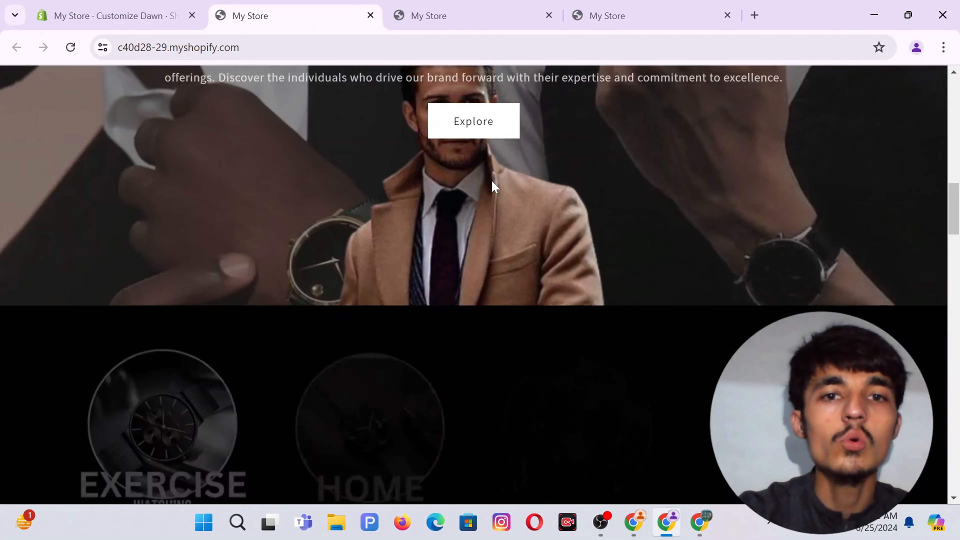
{"action": "scroll", "coordinate": [495, 187], "scroll_direction": "down", "scroll_amount": 12}
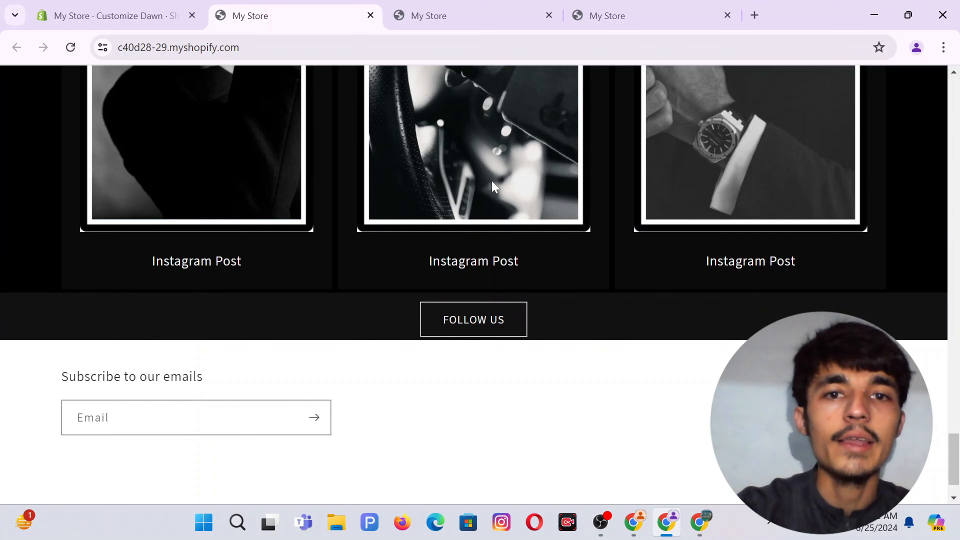
{"action": "scroll", "coordinate": [630, 311], "scroll_direction": "up", "scroll_amount": 3}
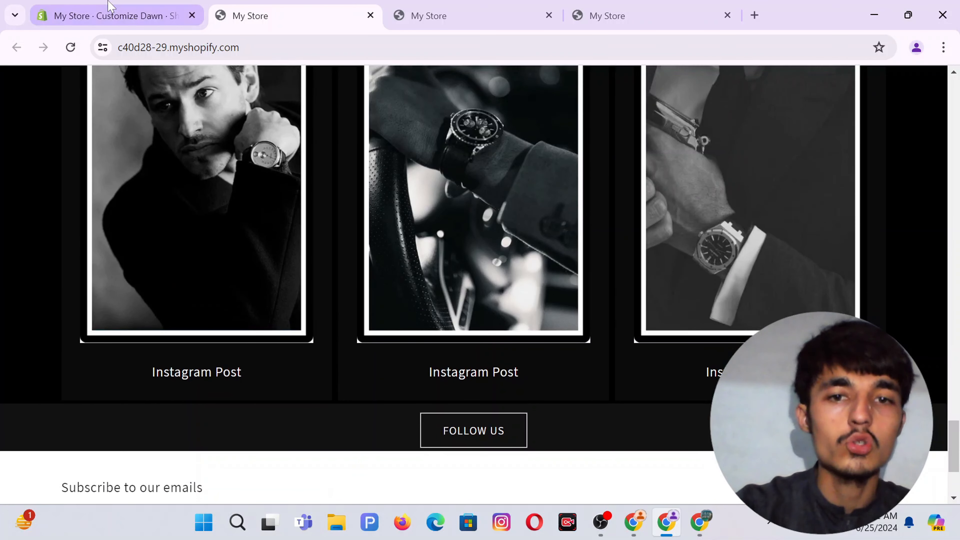
{"action": "left_click", "coordinate": [109, 7]}
Set the Rich text section's top and bottom padding to 20 px and save.
{"action": "scroll", "coordinate": [153, 407], "scroll_direction": "down", "scroll_amount": 6}
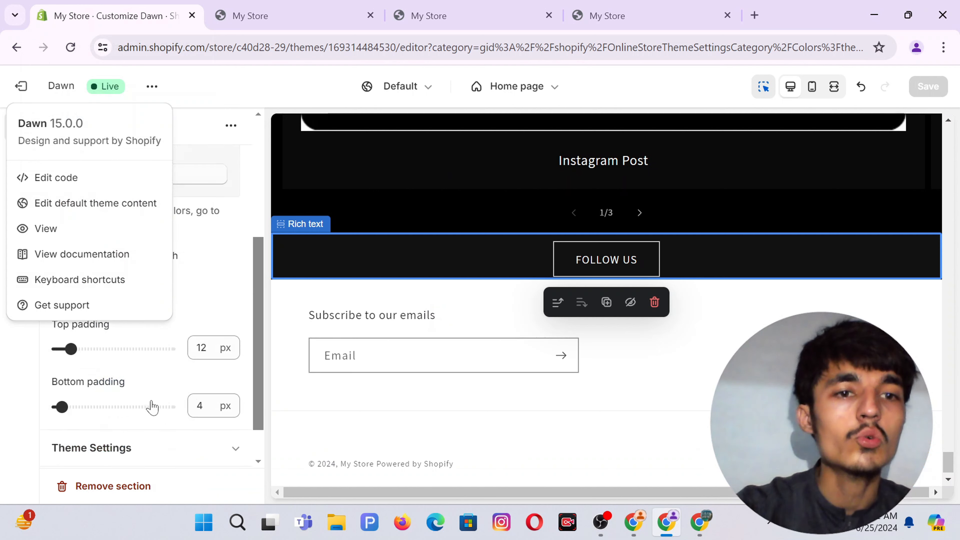
{"action": "scroll", "coordinate": [153, 407], "scroll_direction": "down", "scroll_amount": 1}
{"action": "double_click", "coordinate": [200, 359]}
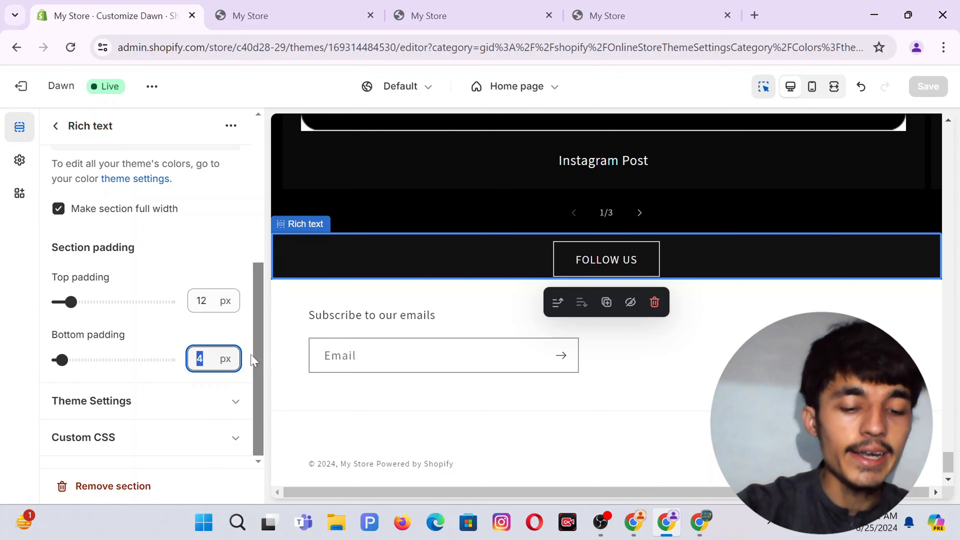
{"action": "key", "text": "Return"}
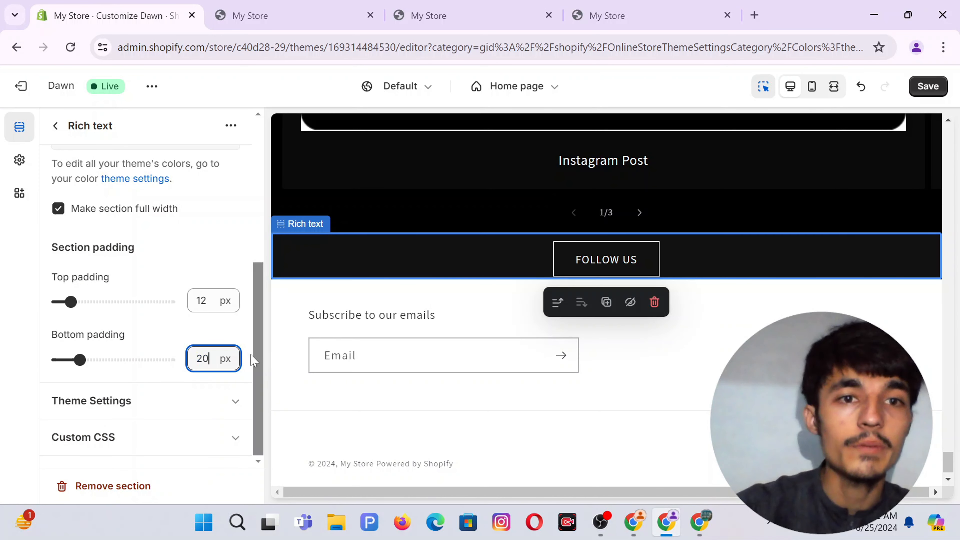
{"action": "double_click", "coordinate": [202, 301]}
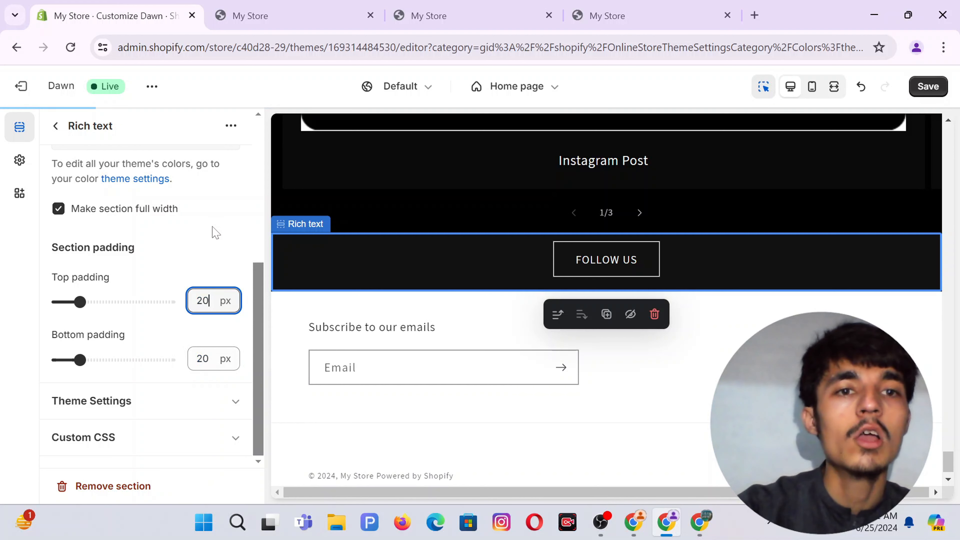
{"action": "type", "text": "20"}
{"action": "key", "text": "Return"}
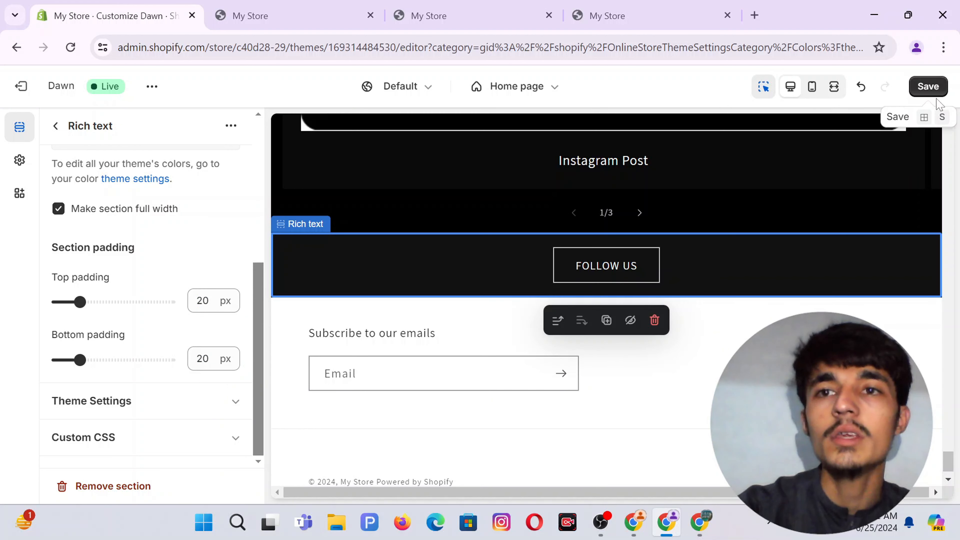
{"action": "left_click", "coordinate": [938, 86]}
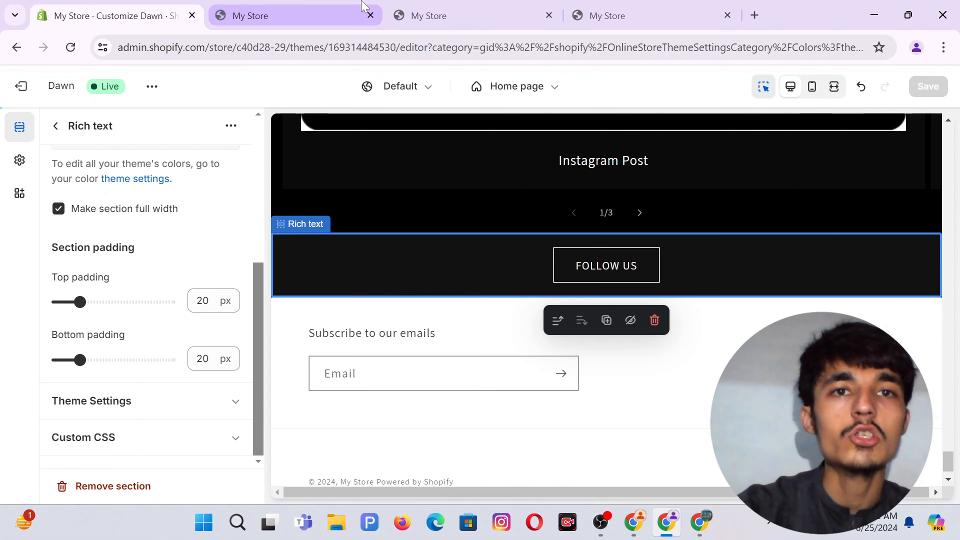
Reload the storefront to confirm the new padding, then return to the theme editor.
{"action": "left_click", "coordinate": [302, 10]}
{"action": "left_click", "coordinate": [72, 49]}
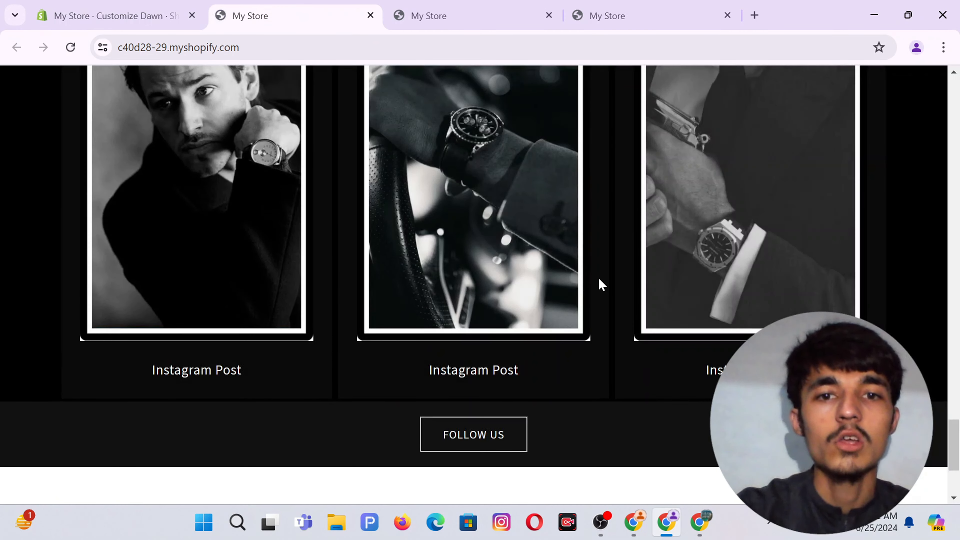
{"action": "scroll", "coordinate": [602, 285], "scroll_direction": "down", "scroll_amount": 3}
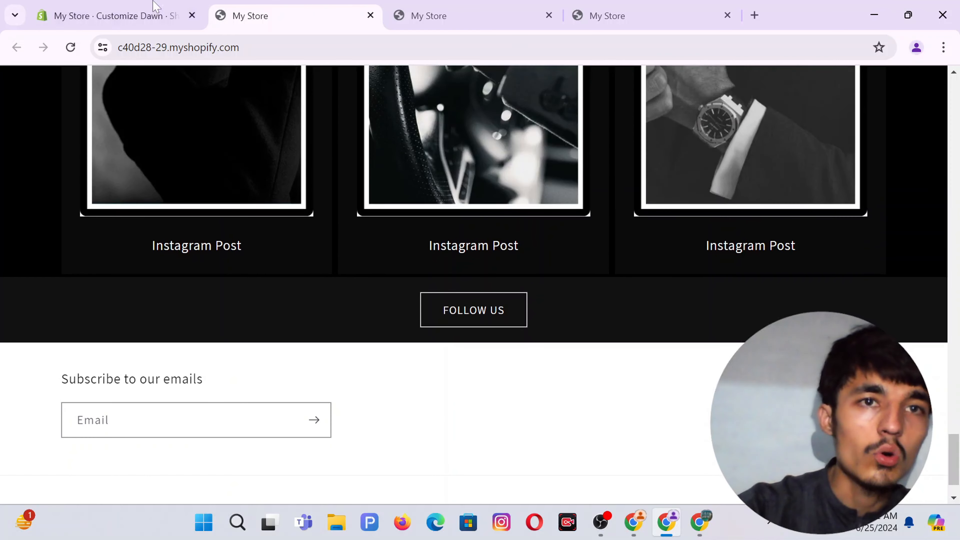
{"action": "left_click", "coordinate": [156, 6]}
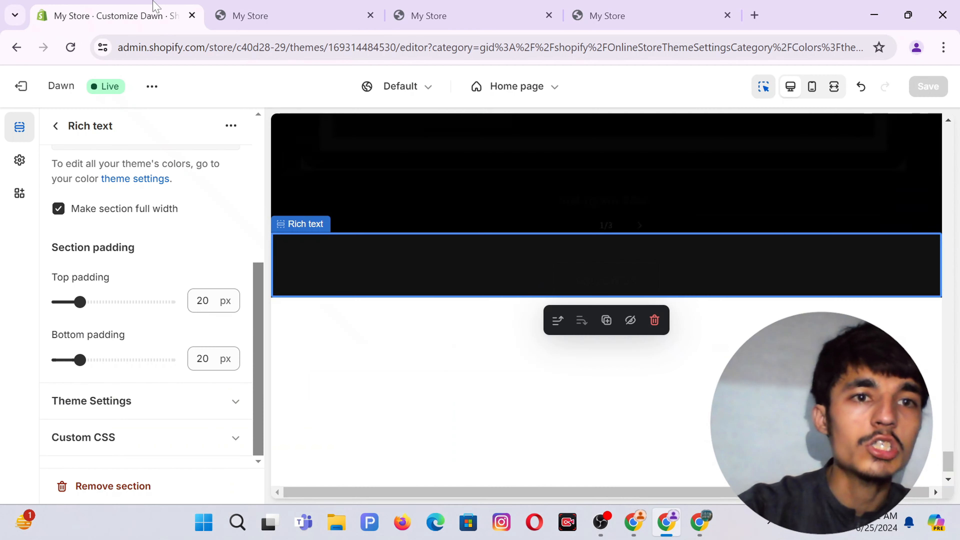
Change Scheme 3's background hex to 000000 from the Rich text settings, then save the theme.
{"action": "left_click", "coordinate": [57, 127]}
{"action": "left_click", "coordinate": [101, 307]}
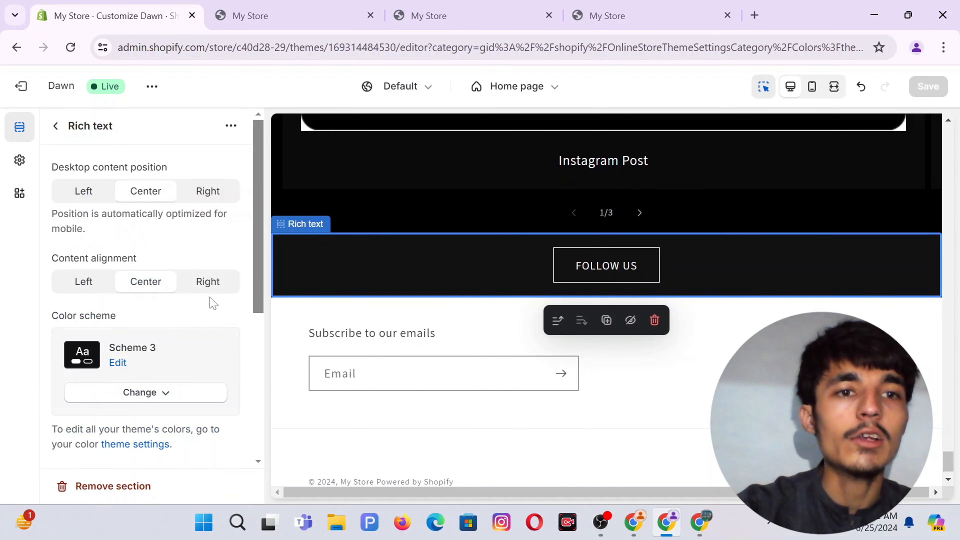
{"action": "left_click", "coordinate": [117, 364]}
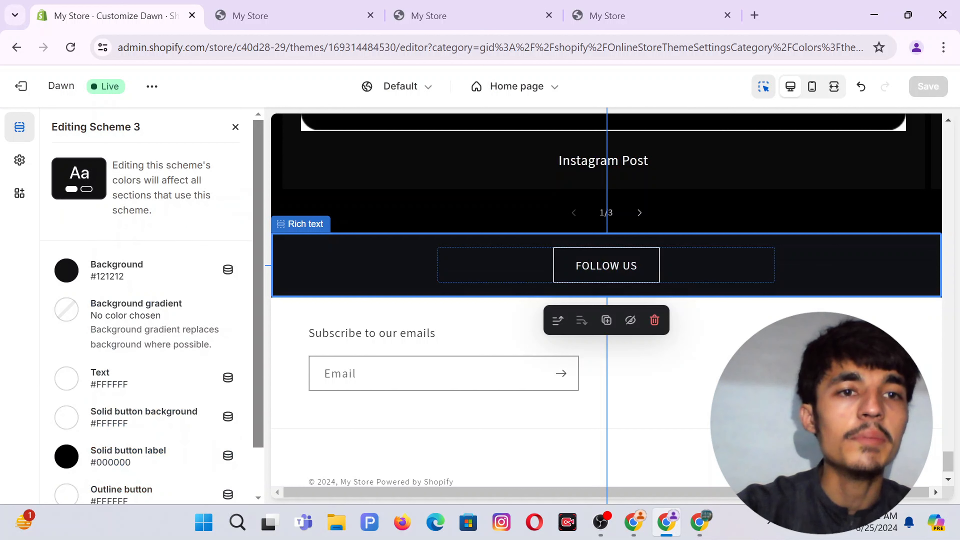
{"action": "left_click", "coordinate": [68, 270]}
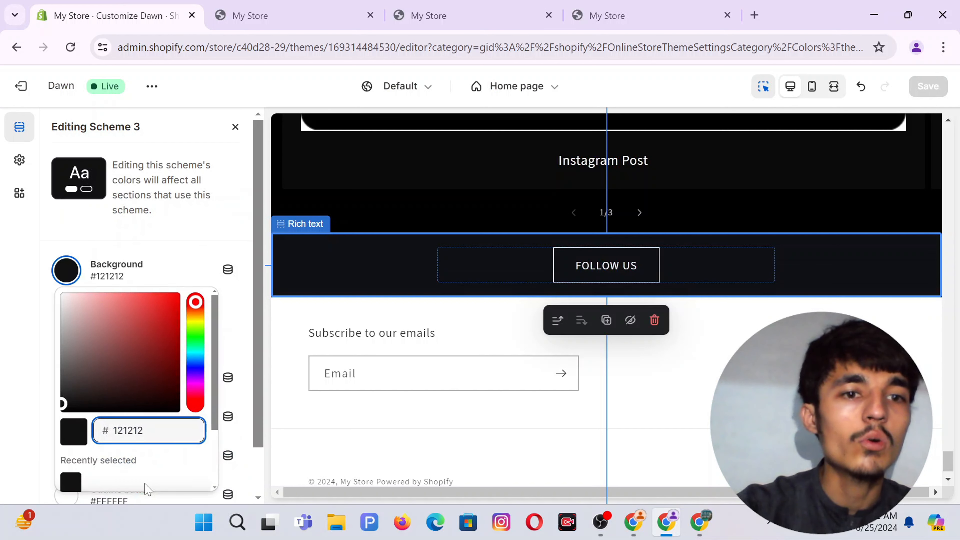
{"action": "scroll", "coordinate": [147, 484], "scroll_direction": "down", "scroll_amount": 2}
{"action": "left_click", "coordinate": [142, 473]}
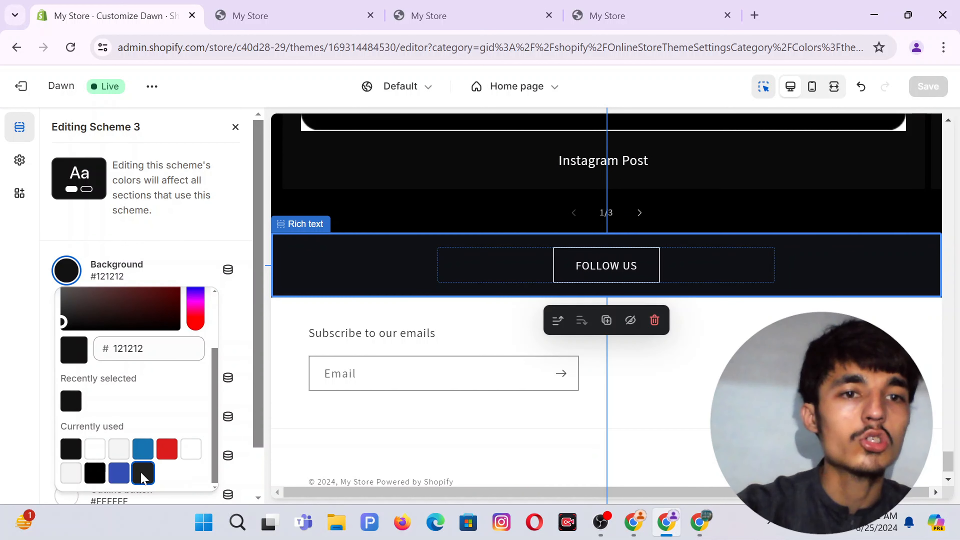
{"action": "scroll", "coordinate": [135, 404], "scroll_direction": "down", "scroll_amount": 2}
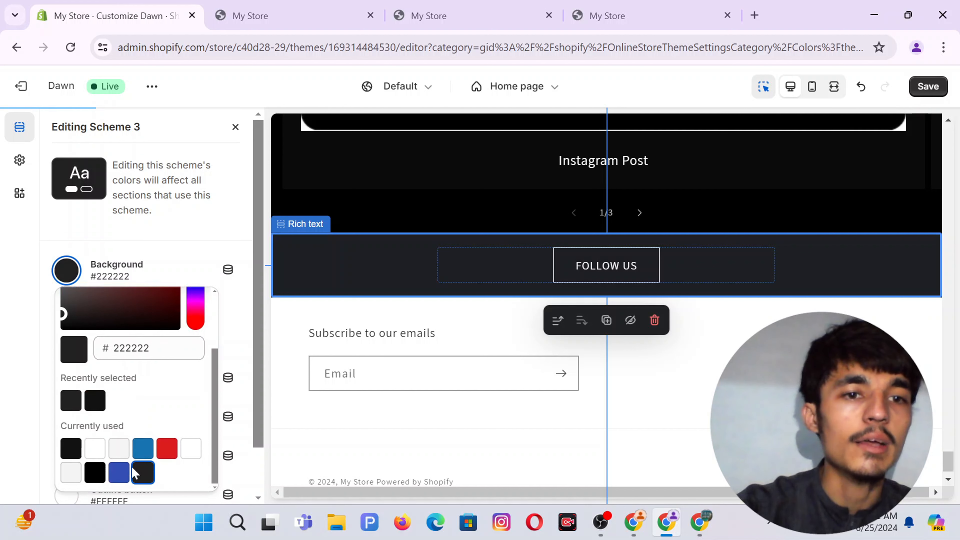
{"action": "double_click", "coordinate": [132, 348]}
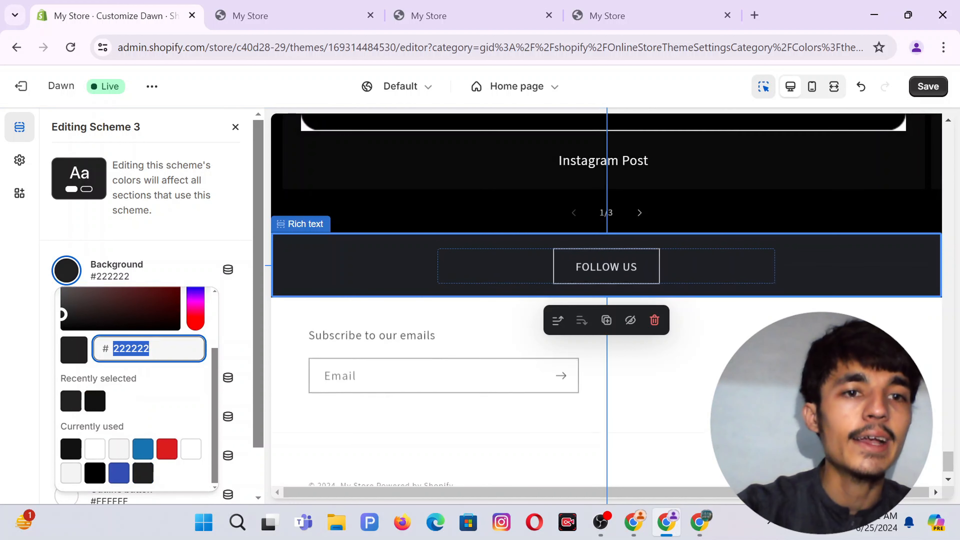
{"action": "type", "text": "000000"}
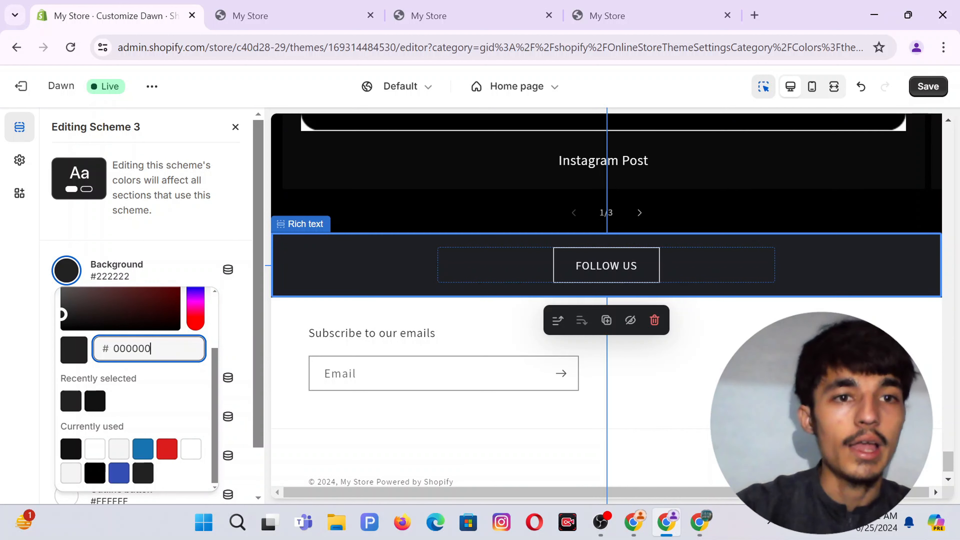
{"action": "left_click", "coordinate": [42, 344]}
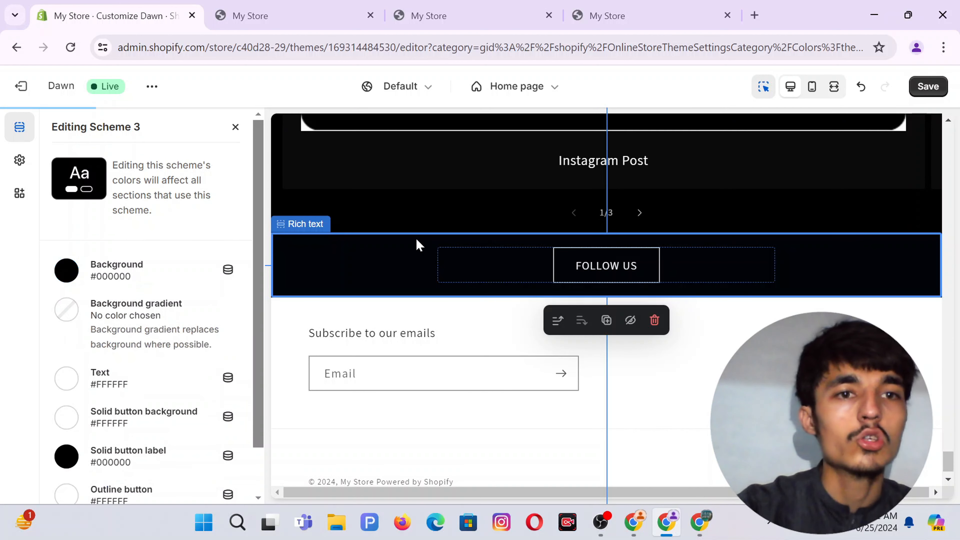
{"action": "left_click", "coordinate": [929, 86]}
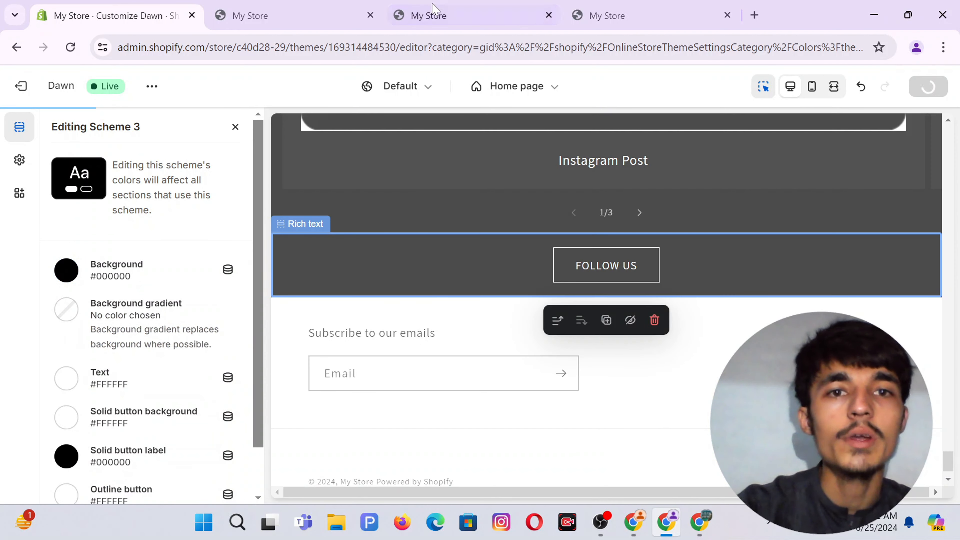
Reload the live storefront to see the FOLLOW US strip rendered in black.
{"action": "left_click", "coordinate": [330, 6]}
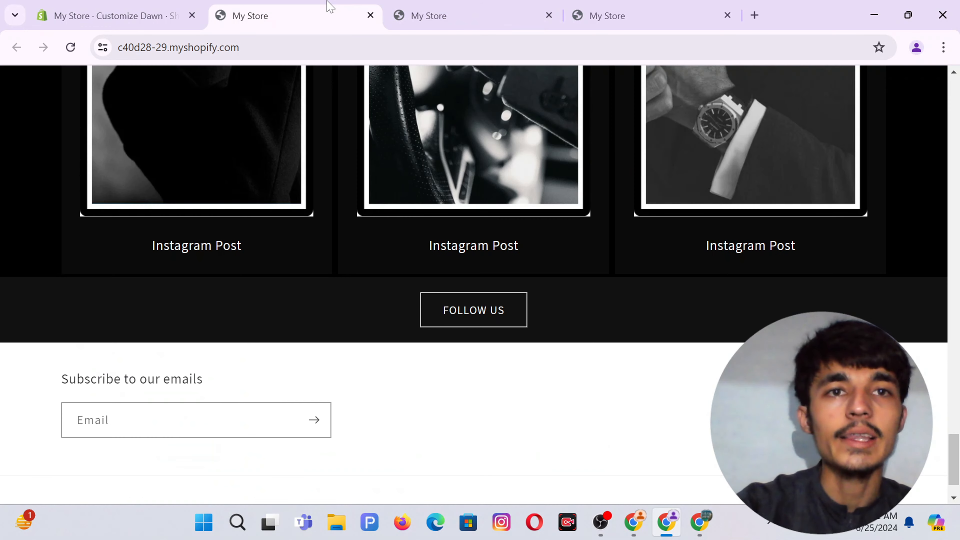
{"action": "left_click", "coordinate": [70, 48]}
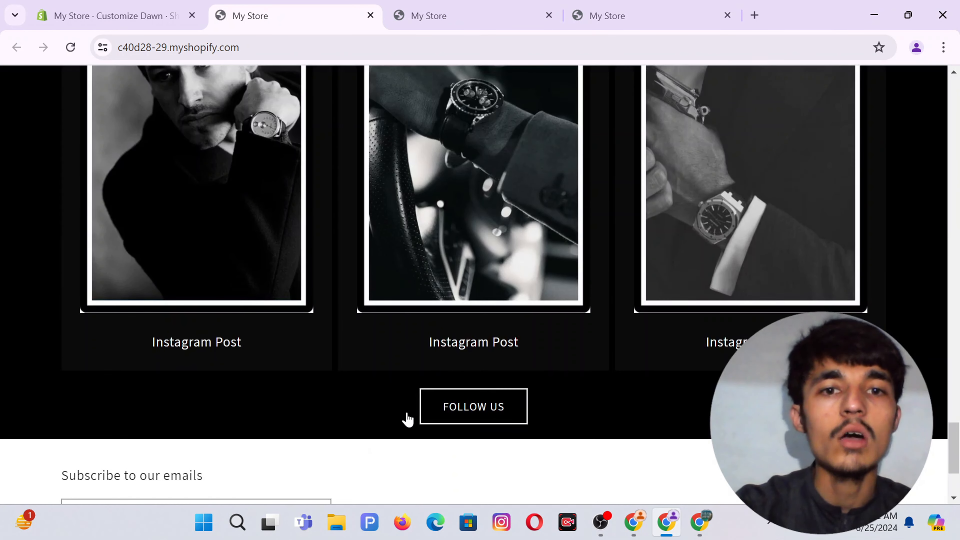
{"action": "scroll", "coordinate": [333, 368], "scroll_direction": "up", "scroll_amount": 3}
{"action": "scroll", "coordinate": [332, 367], "scroll_direction": "down", "scroll_amount": 6}
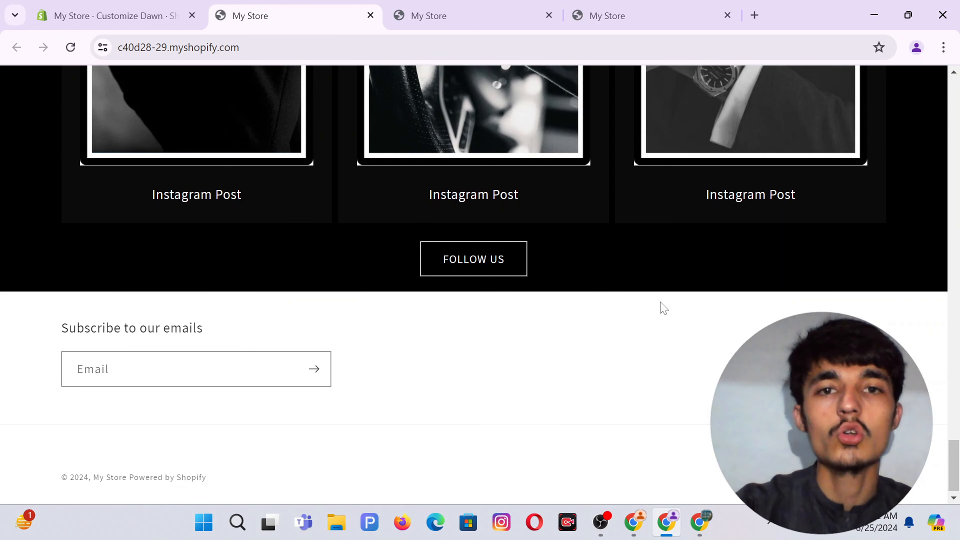
Compare it against the reference store's sale banner, then return to the theme editor.
{"action": "left_click", "coordinate": [634, 522]}
{"action": "scroll", "coordinate": [480, 265], "scroll_direction": "down", "scroll_amount": 10}
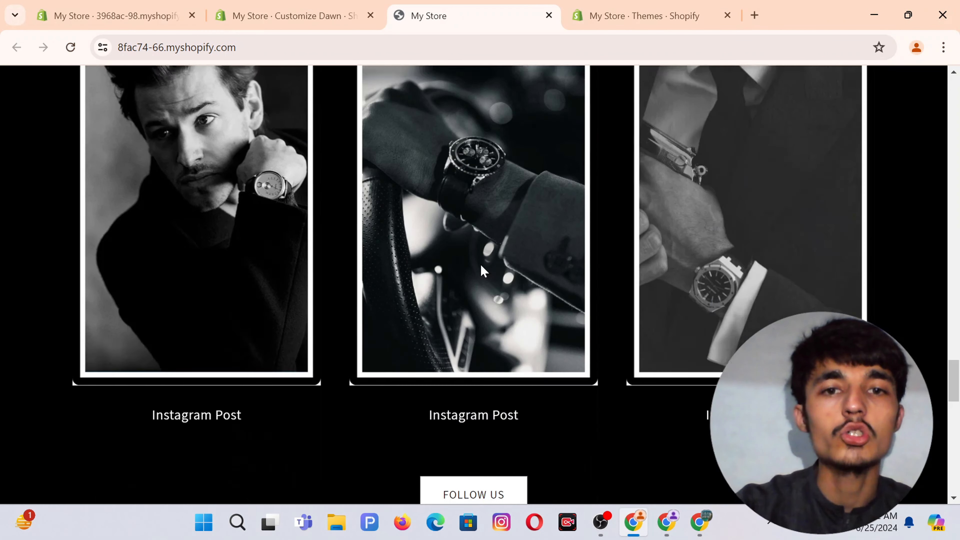
{"action": "scroll", "coordinate": [480, 264], "scroll_direction": "down", "scroll_amount": 2}
{"action": "scroll", "coordinate": [647, 283], "scroll_direction": "up", "scroll_amount": 1}
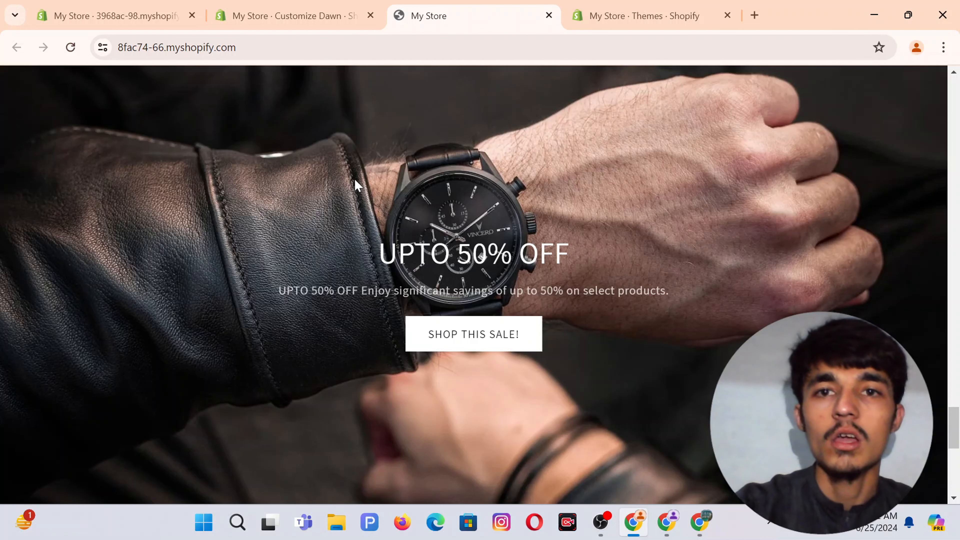
{"action": "scroll", "coordinate": [456, 291], "scroll_direction": "down", "scroll_amount": 1}
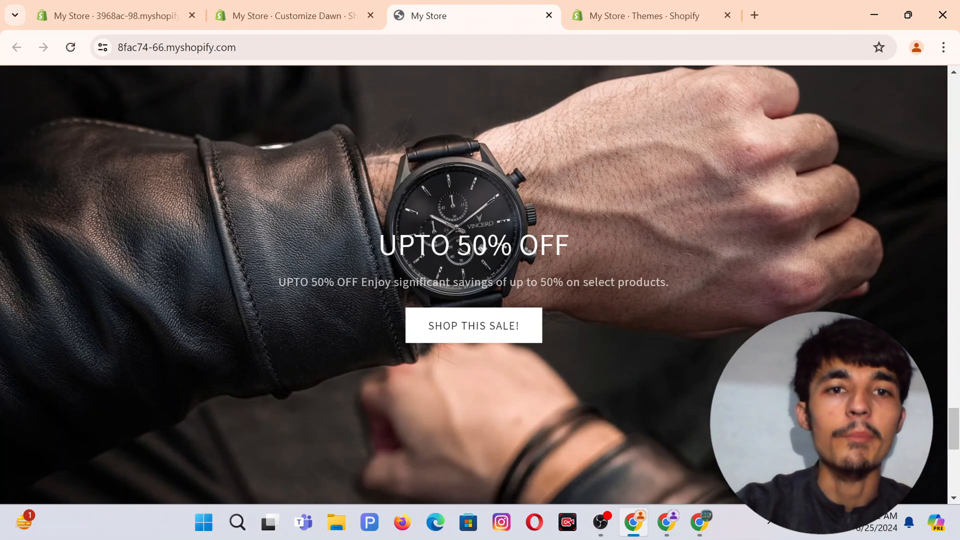
{"action": "key", "text": "alt+Tab"}
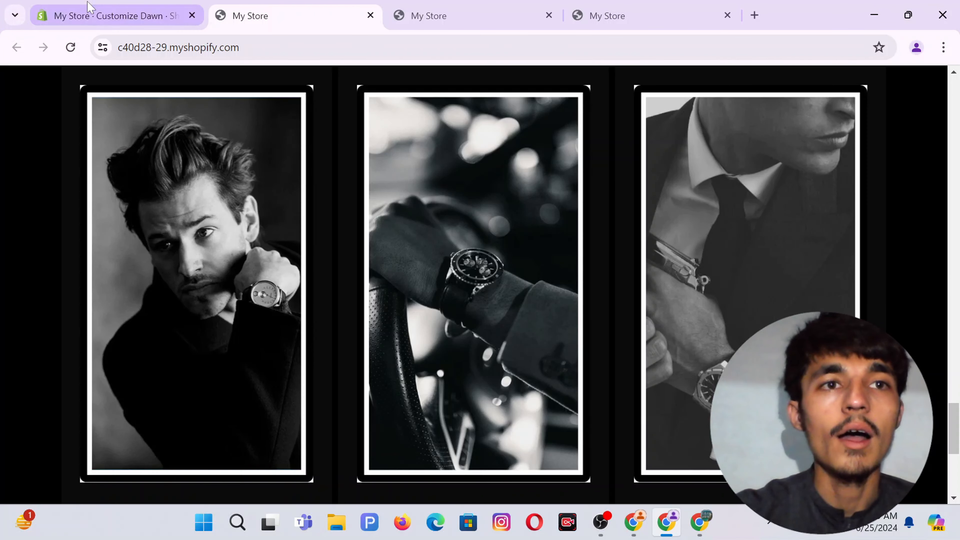
{"action": "left_click", "coordinate": [42, 15]}
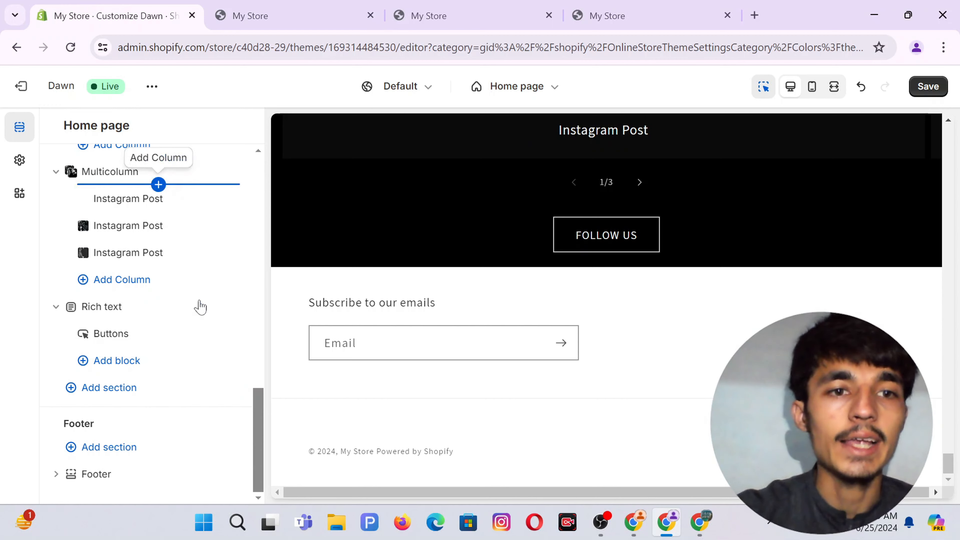
Add an Image banner section under the FOLLOW US strip and open its settings.
{"action": "left_click", "coordinate": [107, 395]}
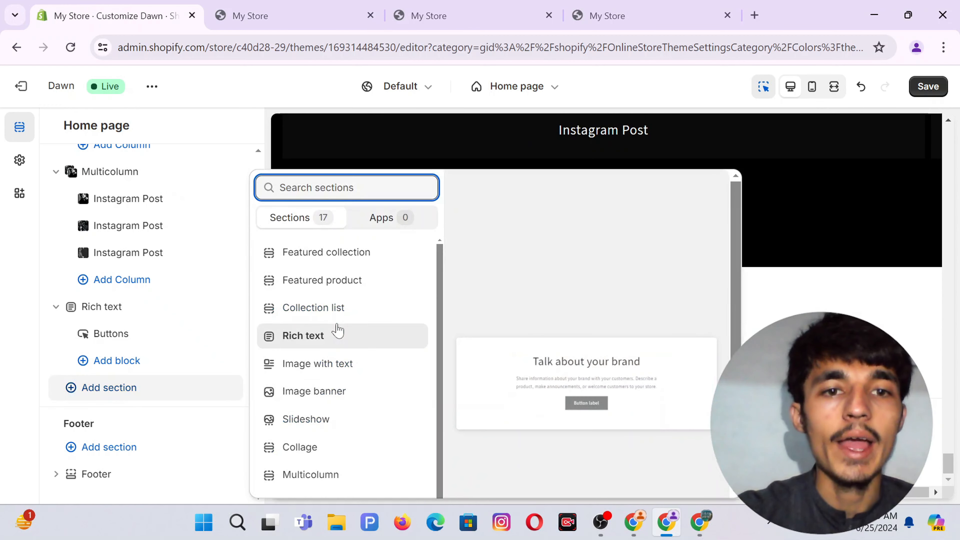
{"action": "left_click", "coordinate": [304, 394]}
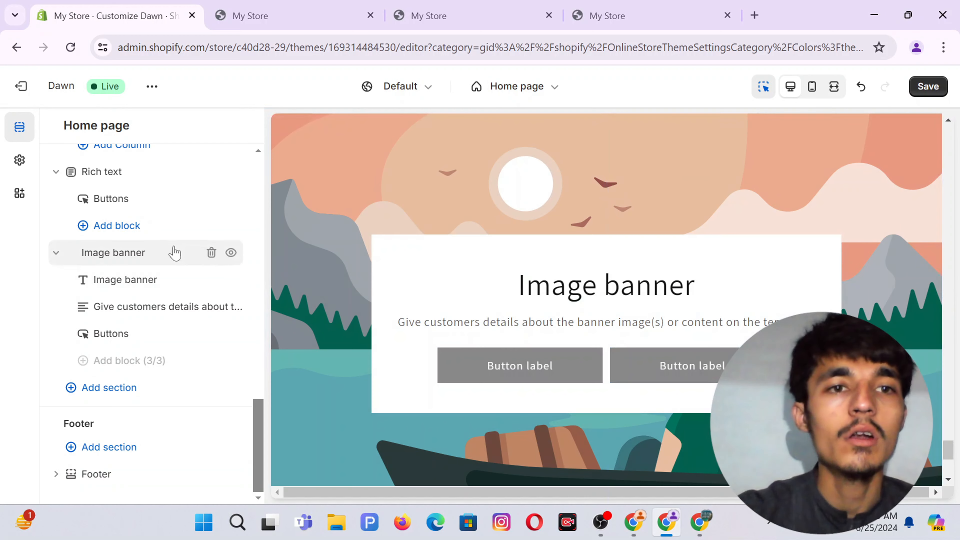
{"action": "left_click", "coordinate": [156, 259]}
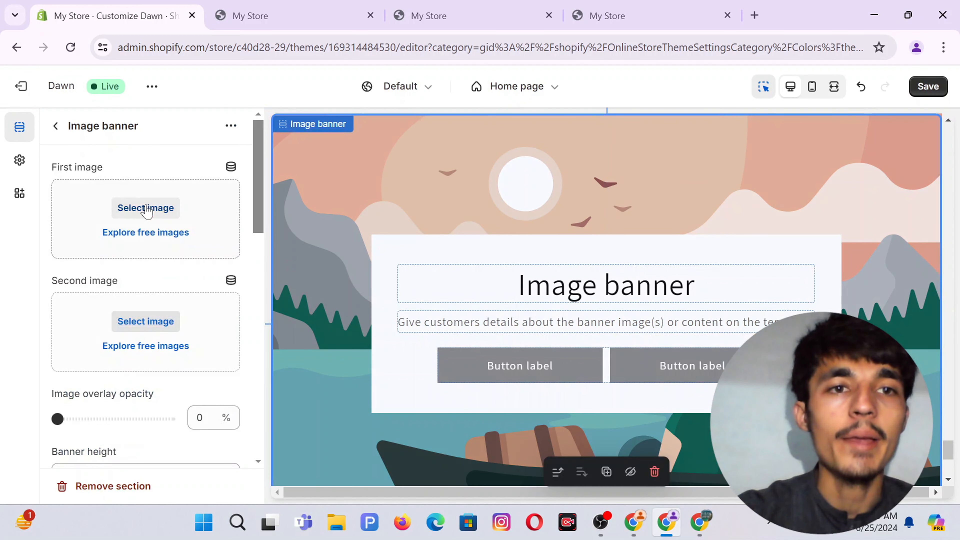
{"action": "left_click", "coordinate": [700, 526]}
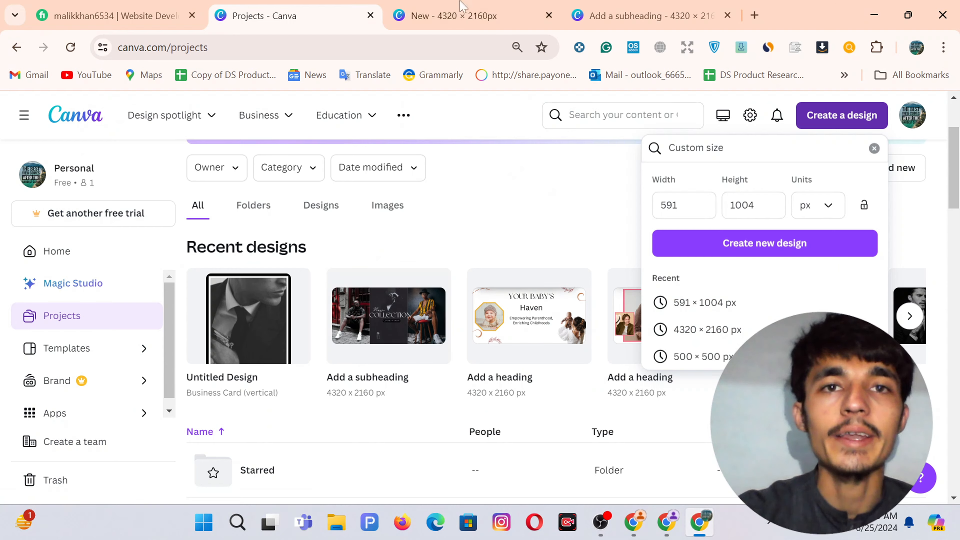
Add a new page to the 4320 × 2160px design and fill it with the uploaded leather-sleeve watch photo.
{"action": "left_click", "coordinate": [469, 12]}
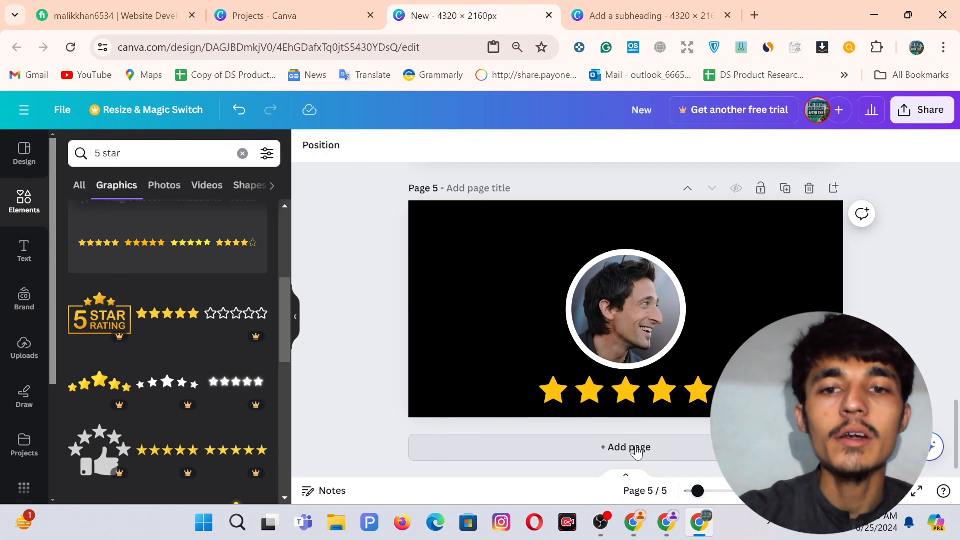
{"action": "left_click", "coordinate": [620, 447]}
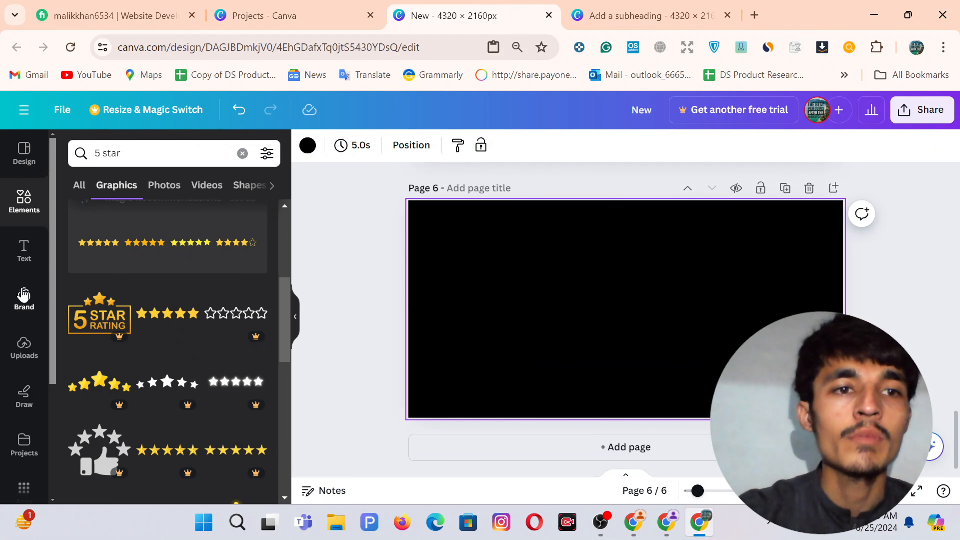
{"action": "left_click", "coordinate": [23, 342]}
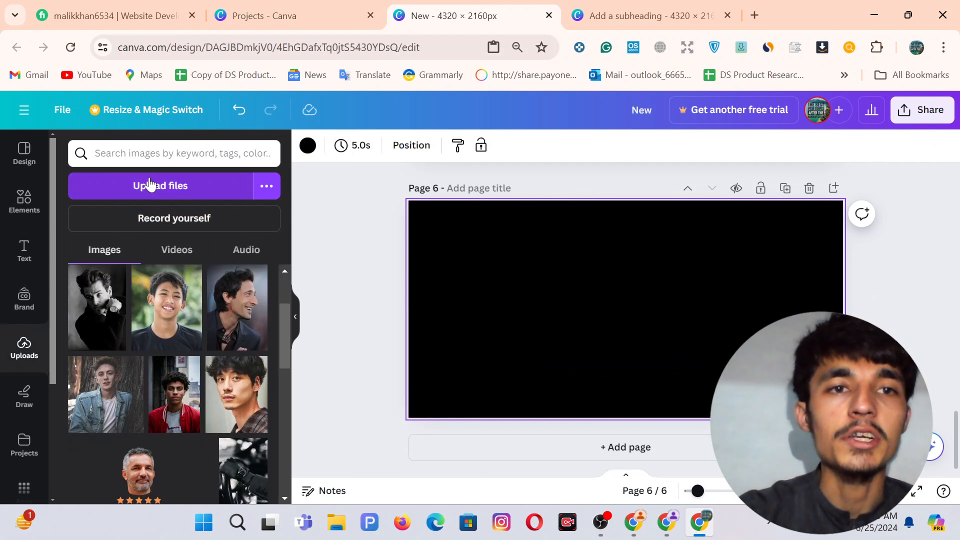
{"action": "left_click", "coordinate": [149, 184]}
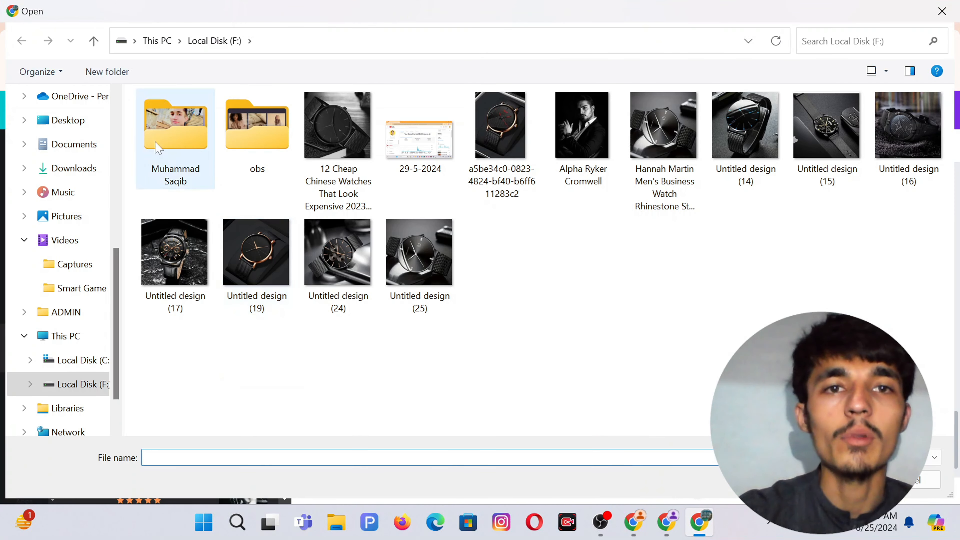
{"action": "left_click", "coordinate": [65, 176]}
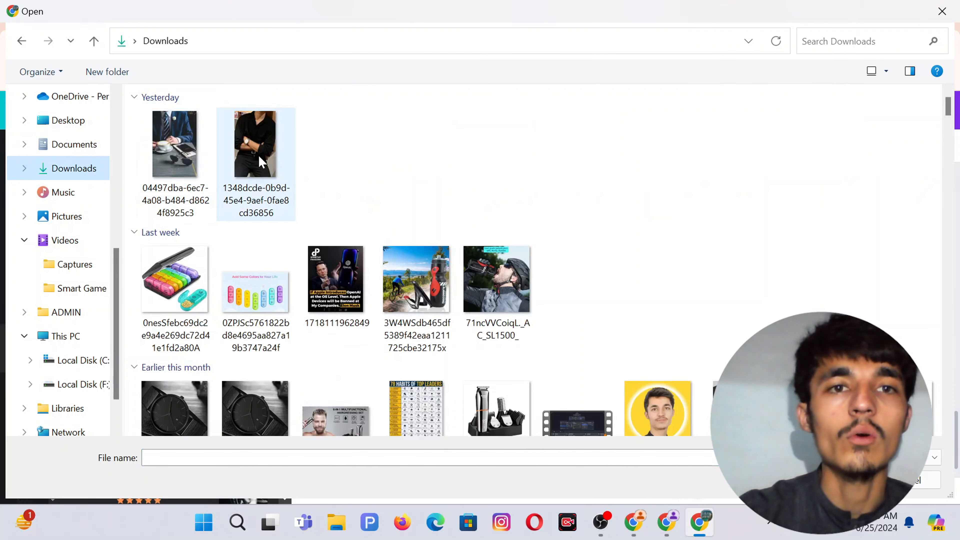
{"action": "double_click", "coordinate": [173, 257]}
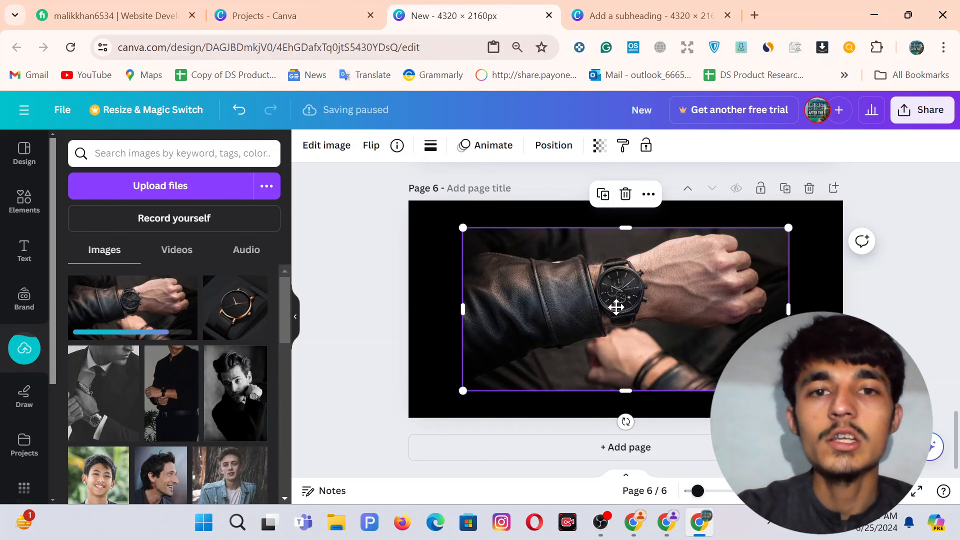
{"action": "left_click_drag", "start_coordinate": [617, 306], "coordinate": [576, 287]}
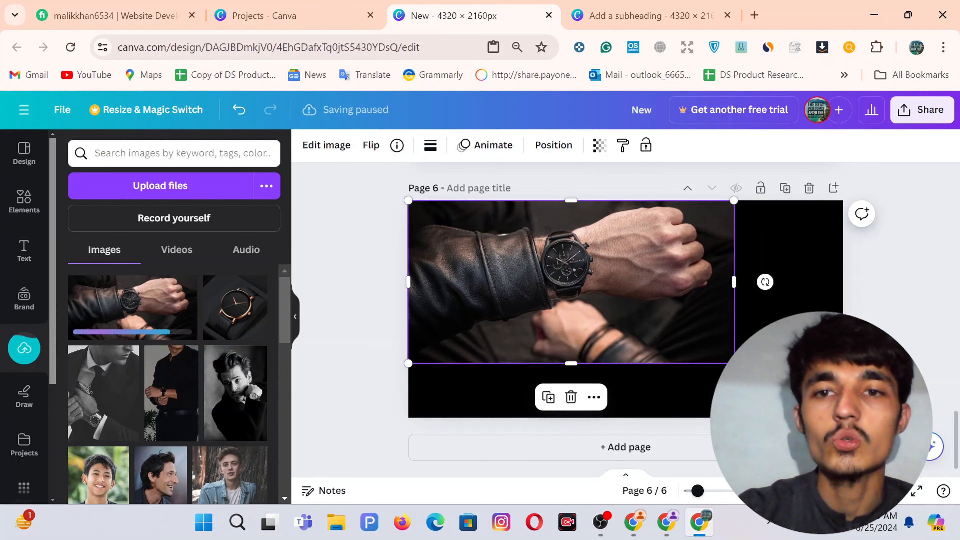
{"action": "left_click_drag", "start_coordinate": [734, 364], "coordinate": [844, 418]}
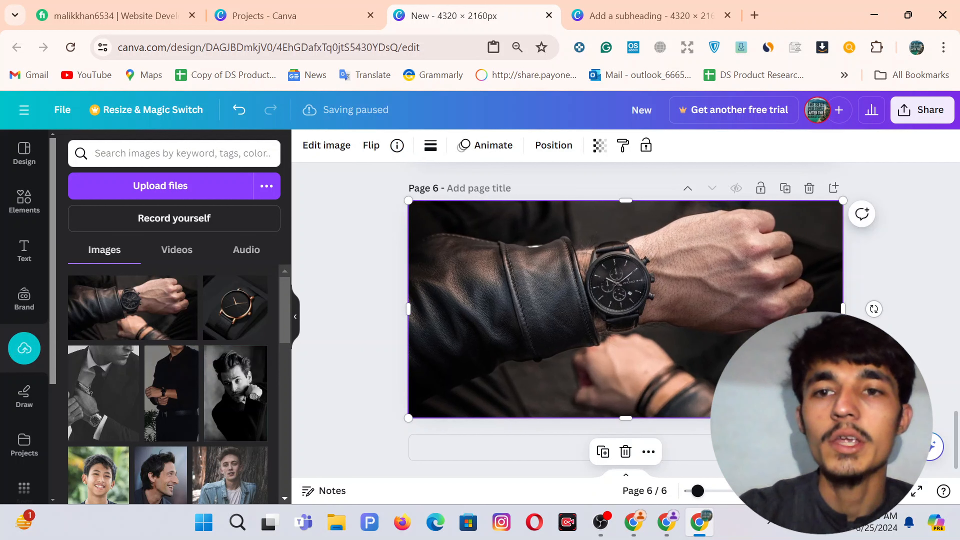
{"action": "left_click", "coordinate": [905, 315]}
Download only page 6 of the design as a PNG.
{"action": "left_click", "coordinate": [923, 109]}
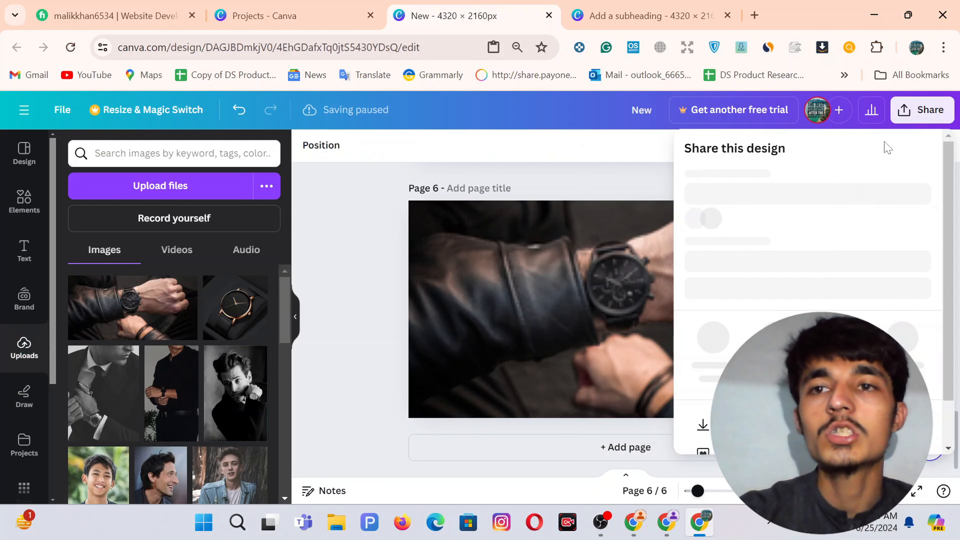
{"action": "scroll", "coordinate": [823, 288], "scroll_direction": "down", "scroll_amount": 2}
{"action": "left_click", "coordinate": [708, 372]}
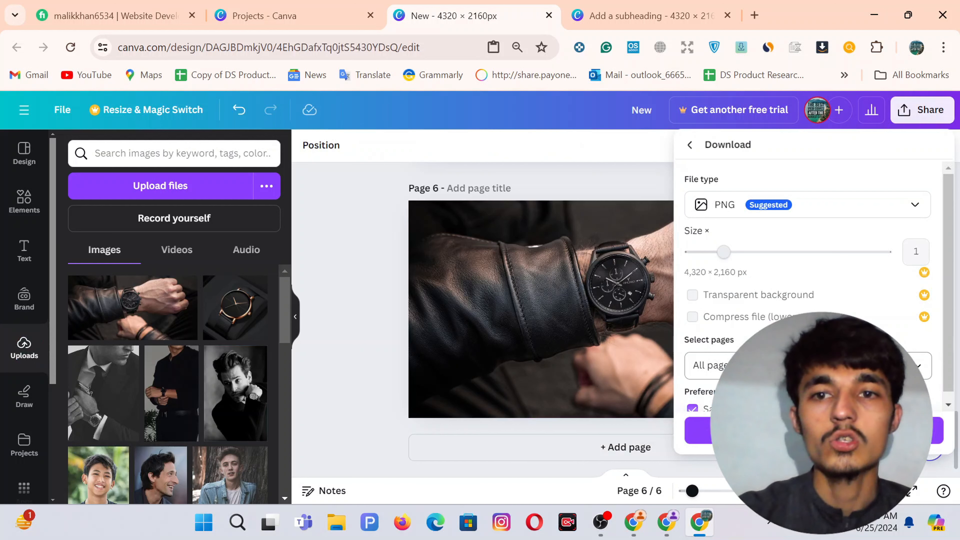
{"action": "left_click", "coordinate": [808, 366]}
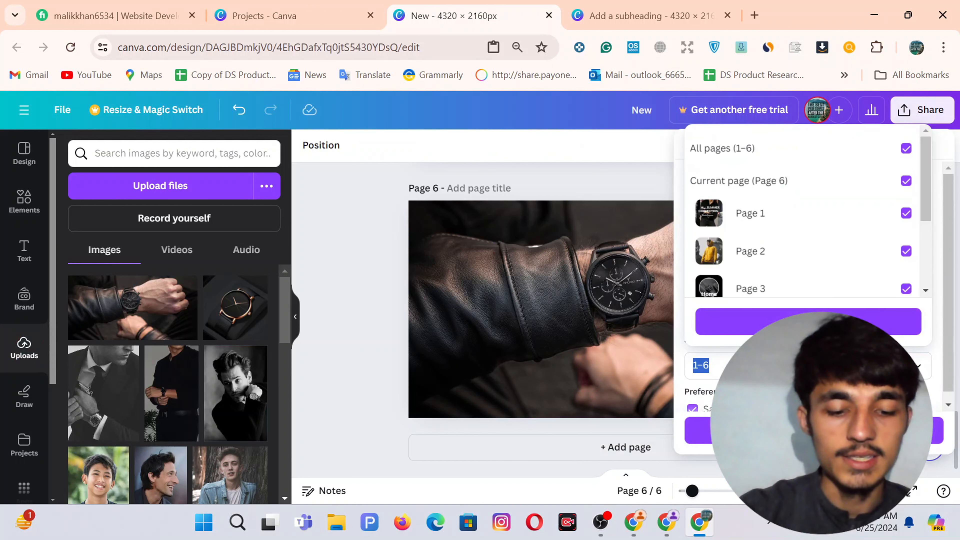
{"action": "type", "text": "5"}
{"action": "key", "text": "BackSpace"}
{"action": "type", "text": "6"}
{"action": "key", "text": "Return"}
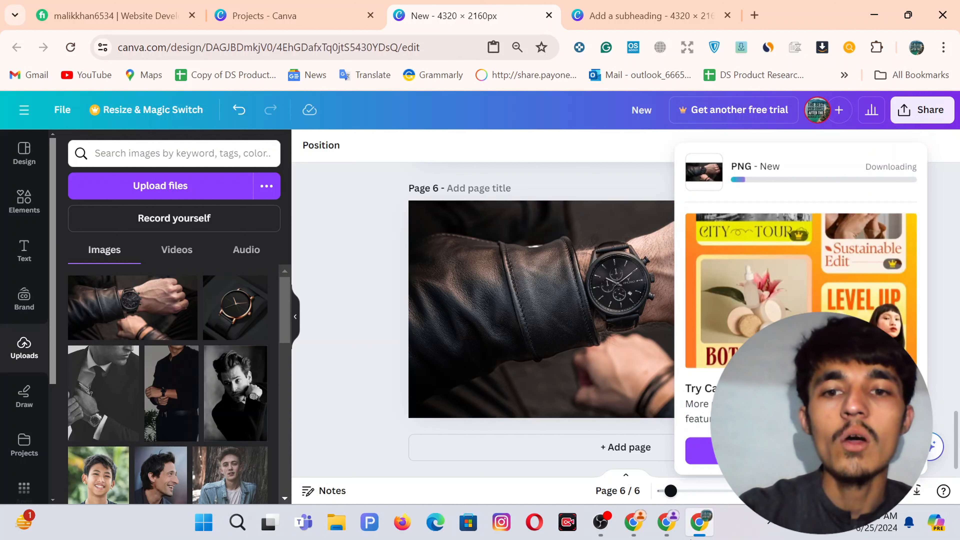
{"action": "left_click", "coordinate": [634, 528]}
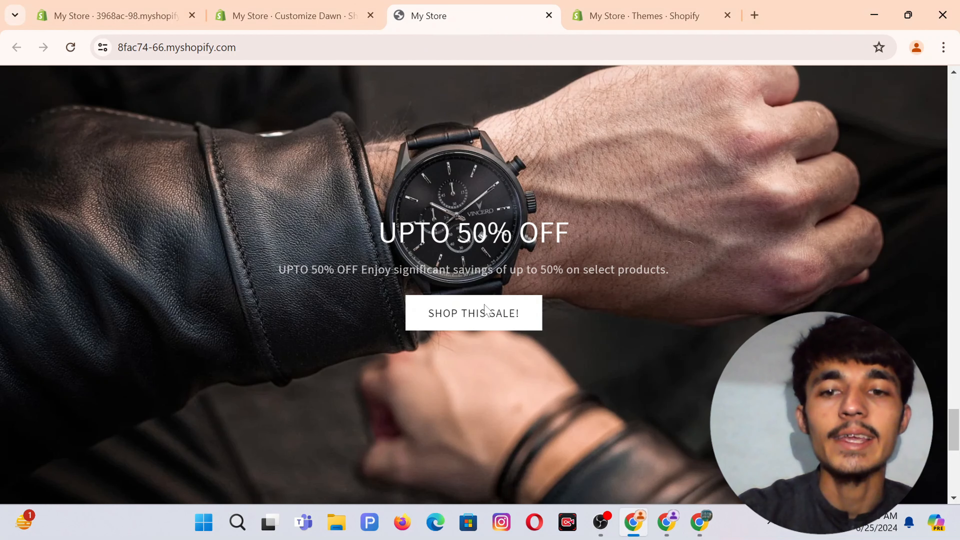
Upload the New watch photo from Downloads and use it as the Image banner's first image.
{"action": "left_click", "coordinate": [667, 524]}
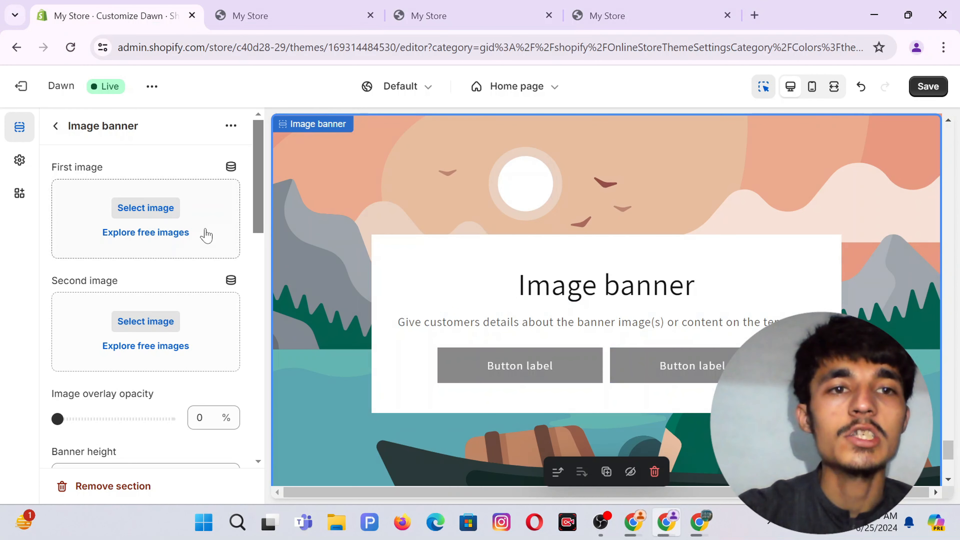
{"action": "left_click", "coordinate": [134, 209]}
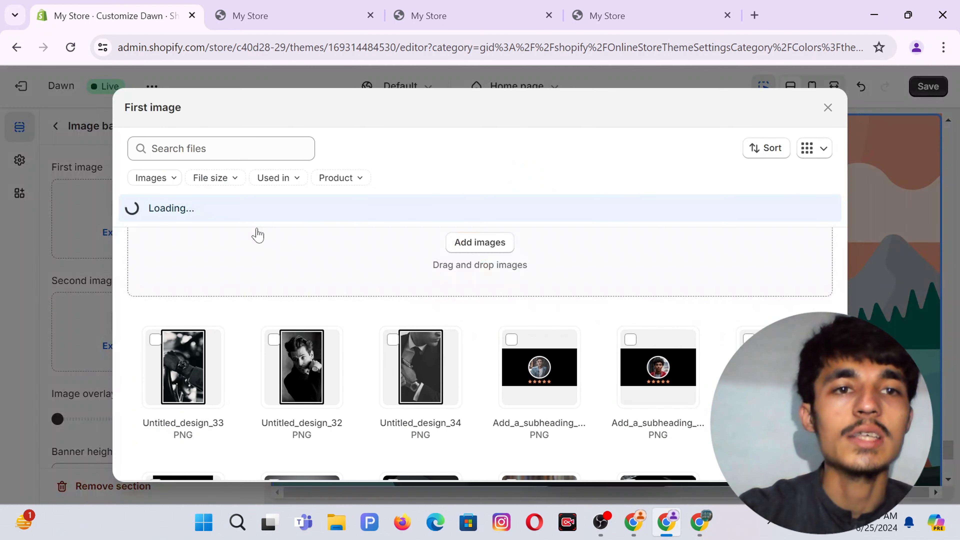
{"action": "left_click", "coordinate": [486, 248]}
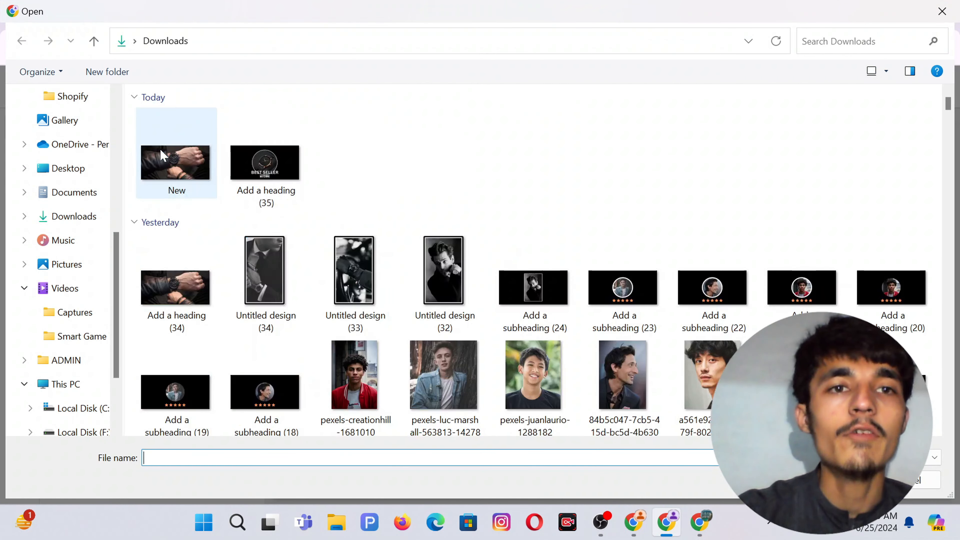
{"action": "double_click", "coordinate": [160, 148]}
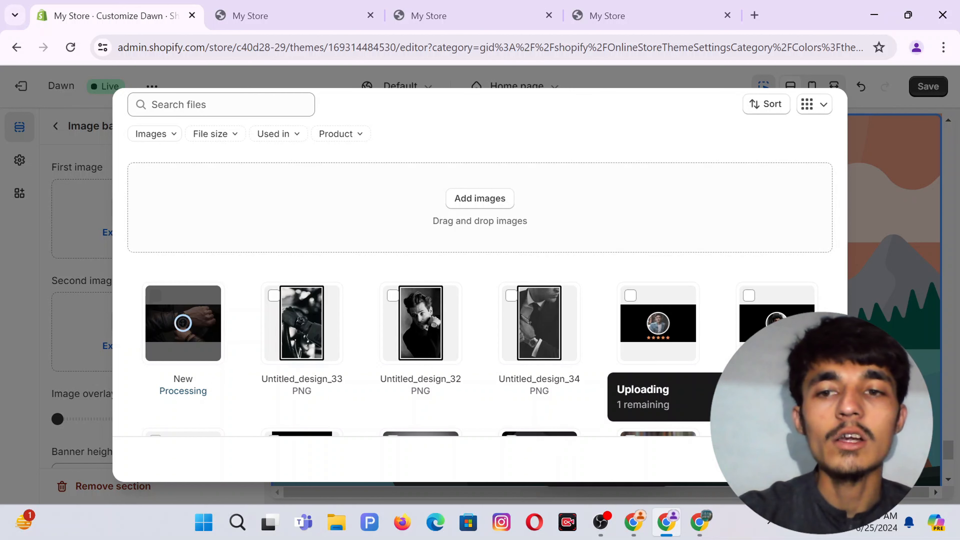
{"action": "left_click", "coordinate": [816, 459]}
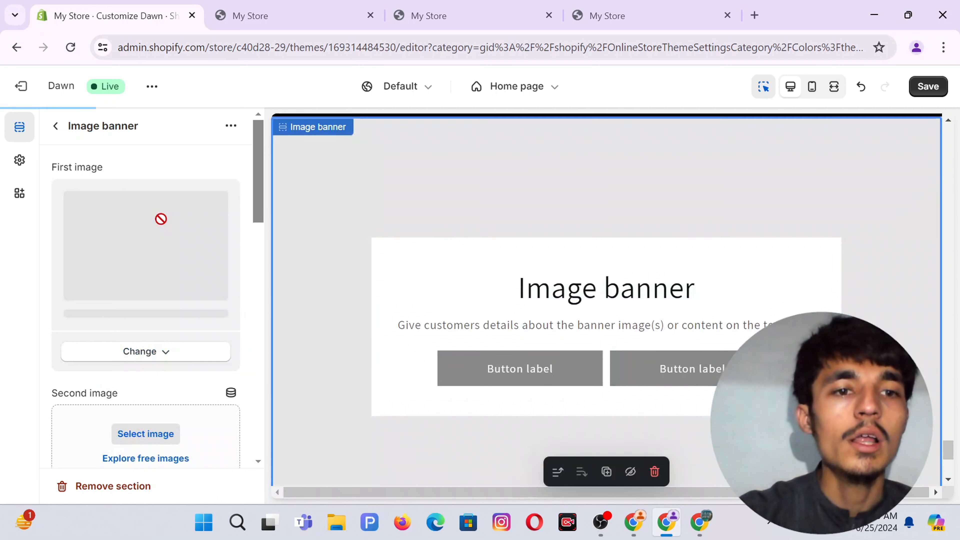
{"action": "scroll", "coordinate": [163, 226], "scroll_direction": "down", "scroll_amount": 3}
{"action": "scroll", "coordinate": [151, 366], "scroll_direction": "down", "scroll_amount": 3}
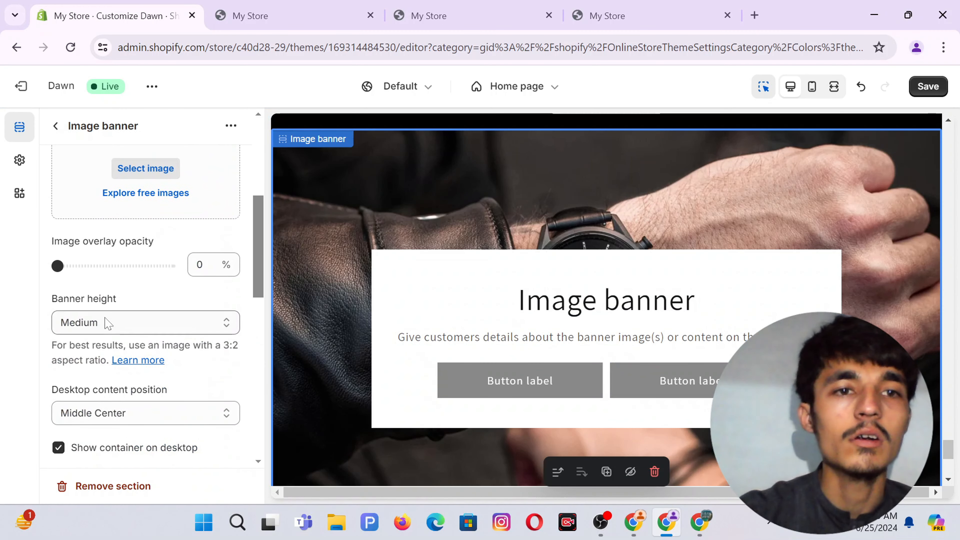
Set the banner height to Adapt to first image.
{"action": "left_click", "coordinate": [102, 329]}
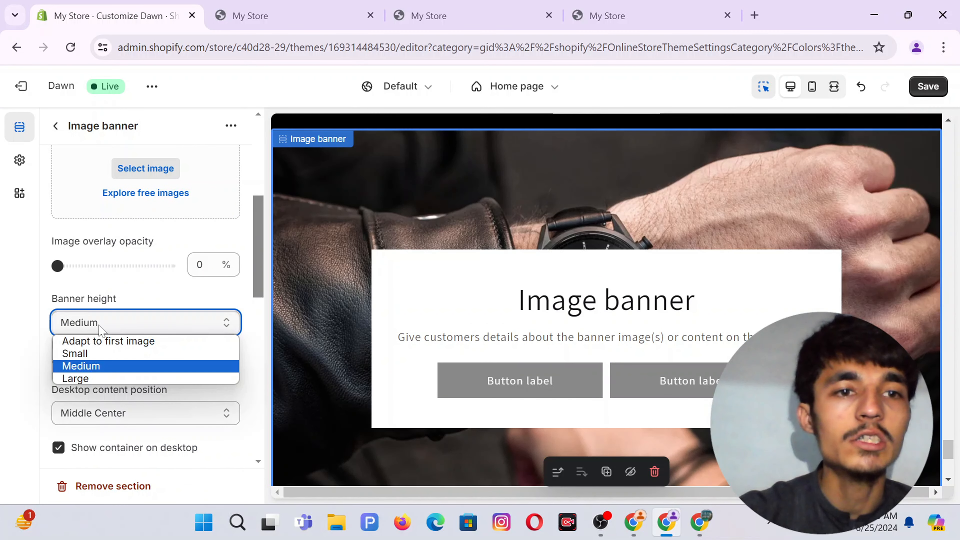
{"action": "left_click", "coordinate": [142, 342]}
{"action": "scroll", "coordinate": [140, 293], "scroll_direction": "down", "scroll_amount": 2}
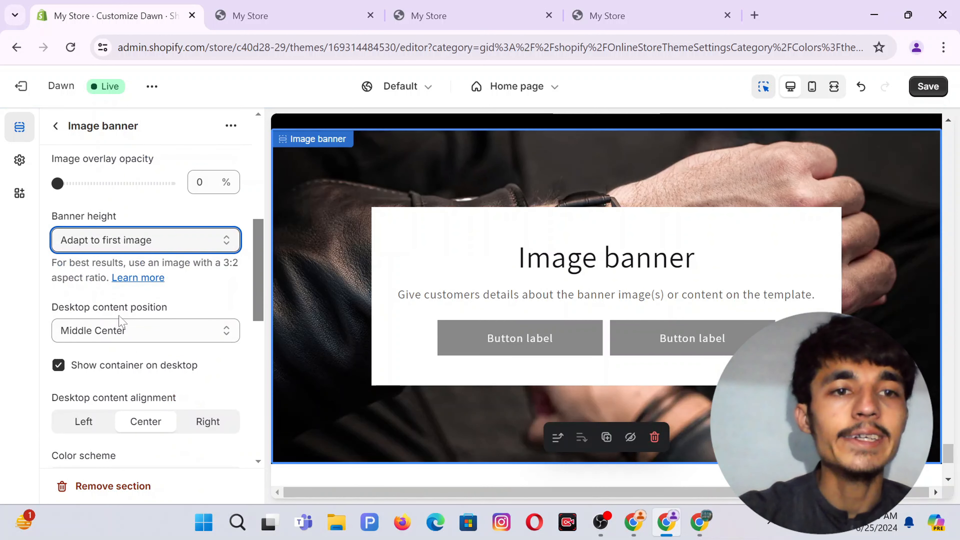
{"action": "scroll", "coordinate": [155, 359], "scroll_direction": "down", "scroll_amount": 1}
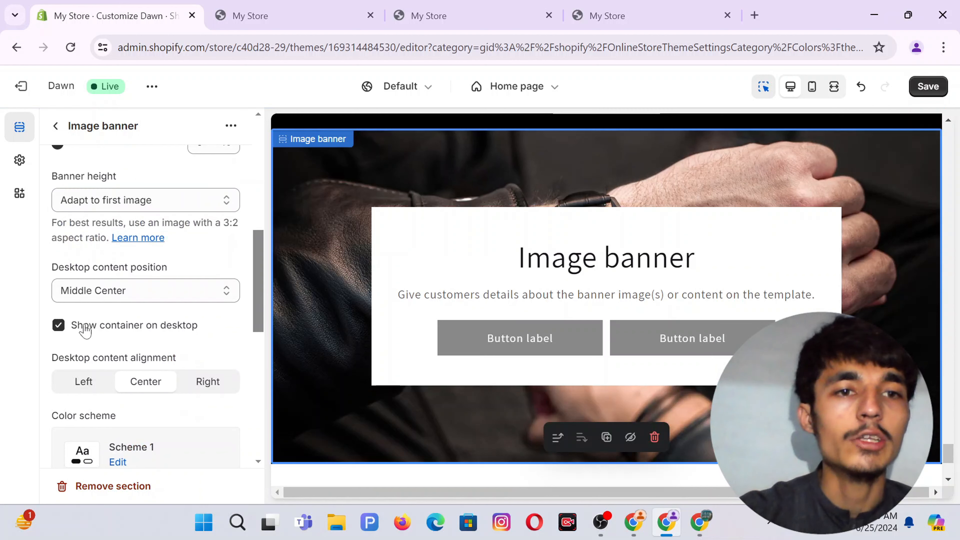
{"action": "scroll", "coordinate": [169, 283], "scroll_direction": "down", "scroll_amount": 2}
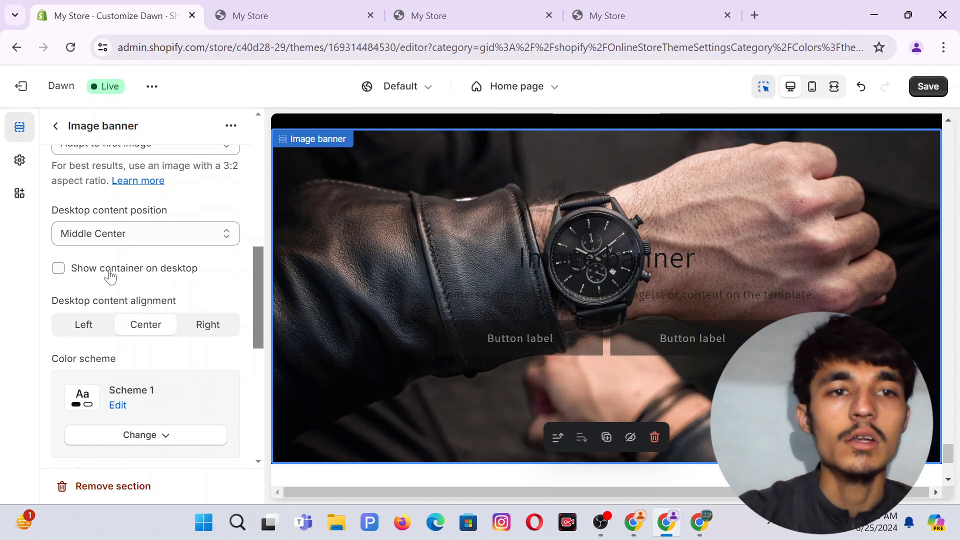
{"action": "scroll", "coordinate": [135, 338], "scroll_direction": "down", "scroll_amount": 2}
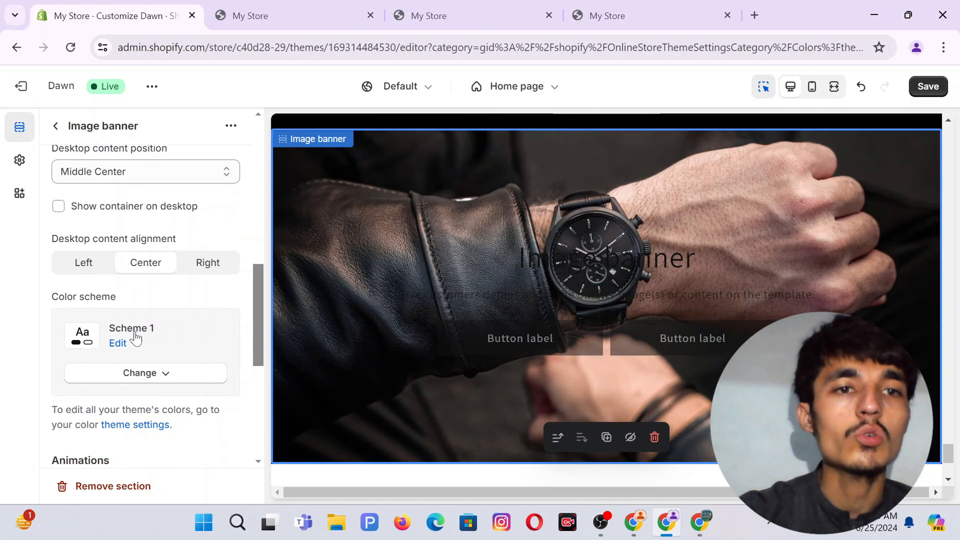
Apply the dark Scheme 3 to the banner and keep its image behavior at None.
{"action": "left_click", "coordinate": [130, 374]}
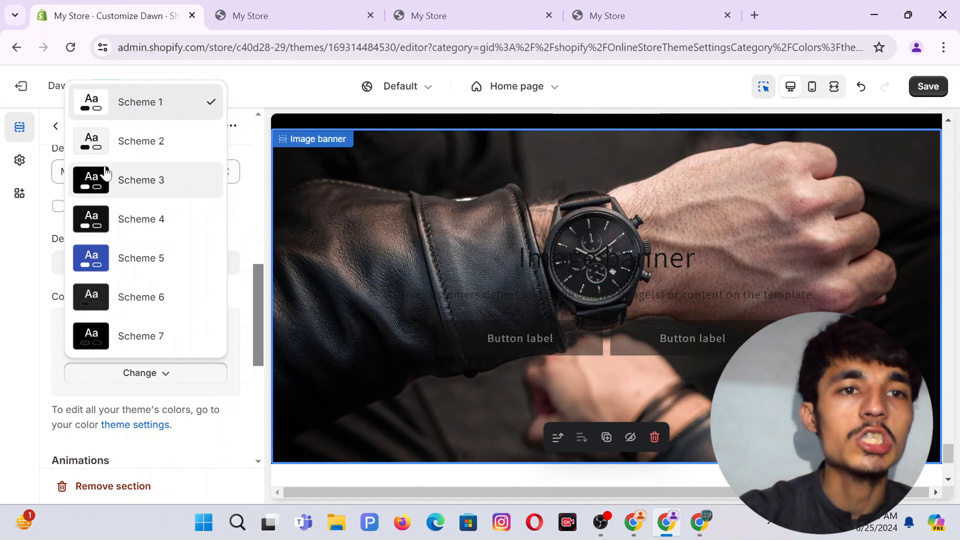
{"action": "left_click", "coordinate": [105, 175]}
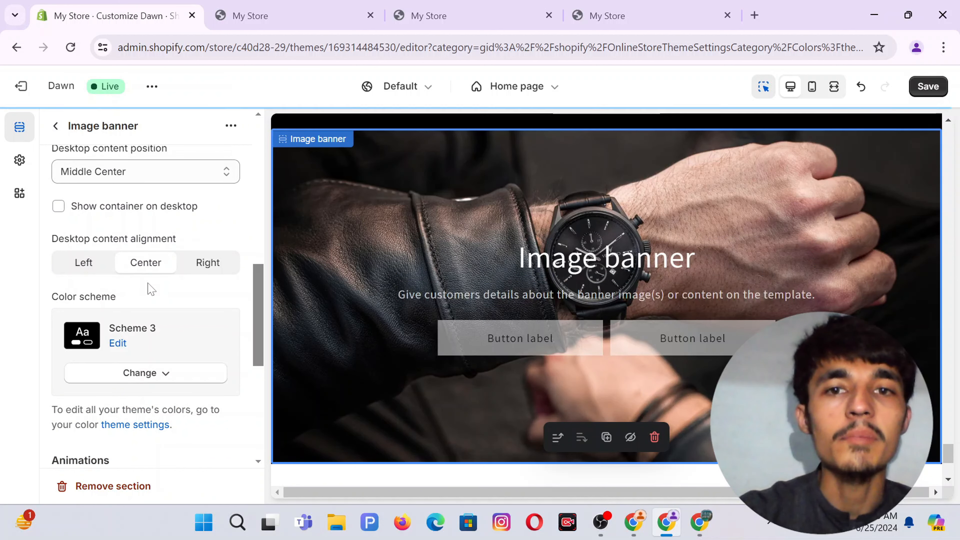
{"action": "scroll", "coordinate": [162, 382], "scroll_direction": "down", "scroll_amount": 3}
{"action": "scroll", "coordinate": [127, 337], "scroll_direction": "down", "scroll_amount": 1}
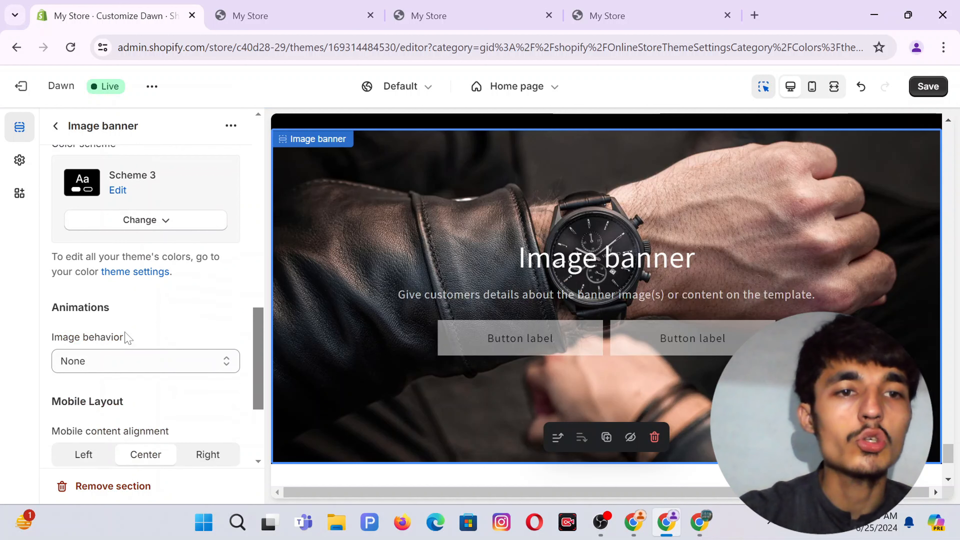
{"action": "left_click", "coordinate": [100, 342]}
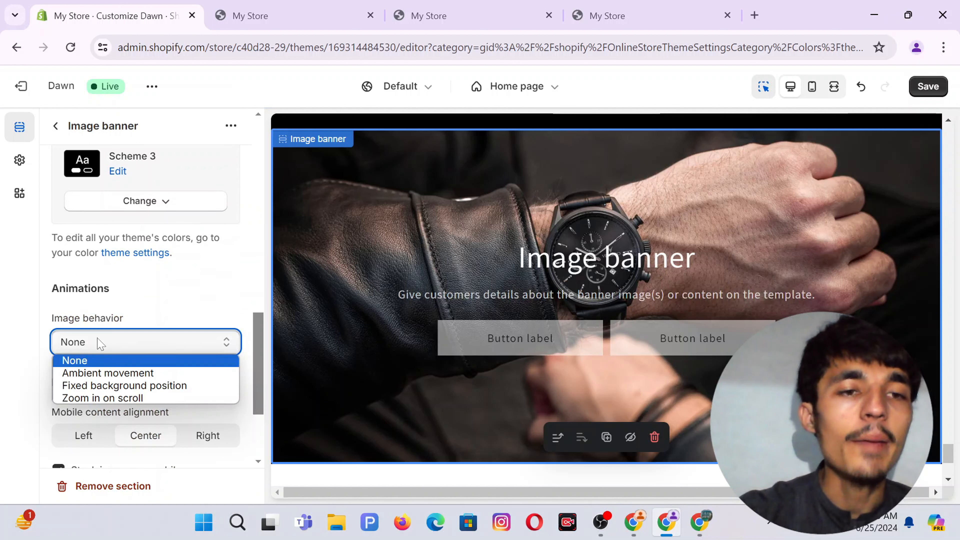
{"action": "left_click", "coordinate": [126, 363]}
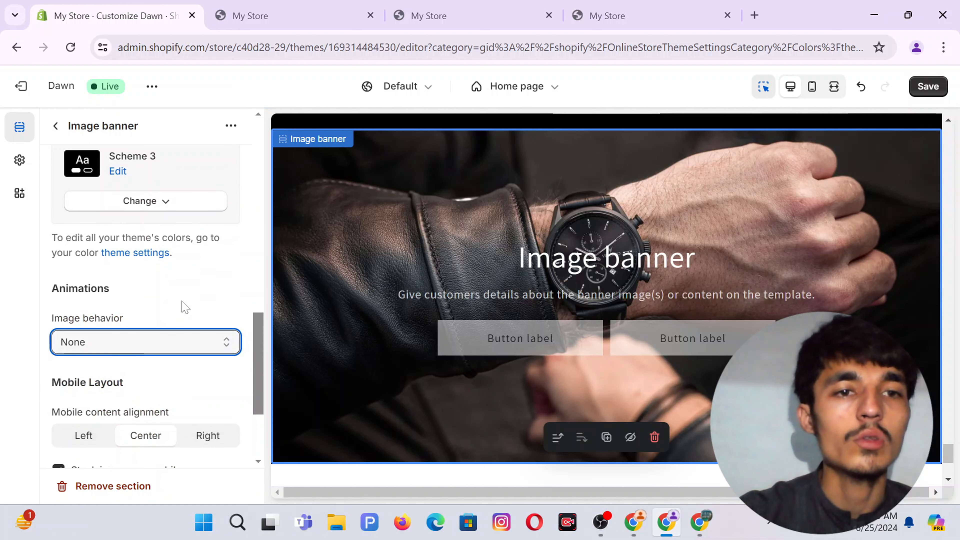
{"action": "scroll", "coordinate": [185, 307], "scroll_direction": "down", "scroll_amount": 1}
{"action": "scroll", "coordinate": [130, 350], "scroll_direction": "down", "scroll_amount": 2}
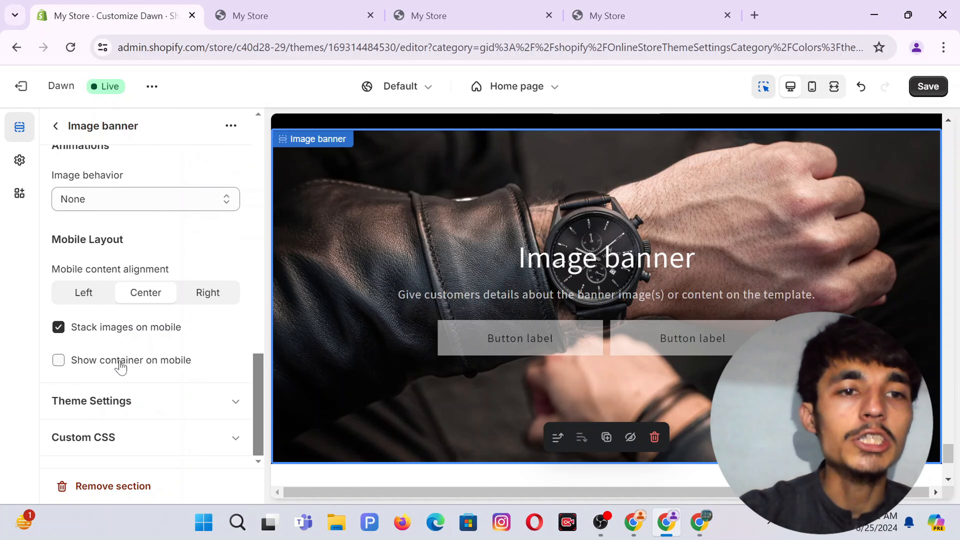
{"action": "scroll", "coordinate": [168, 367], "scroll_direction": "up", "scroll_amount": 10}
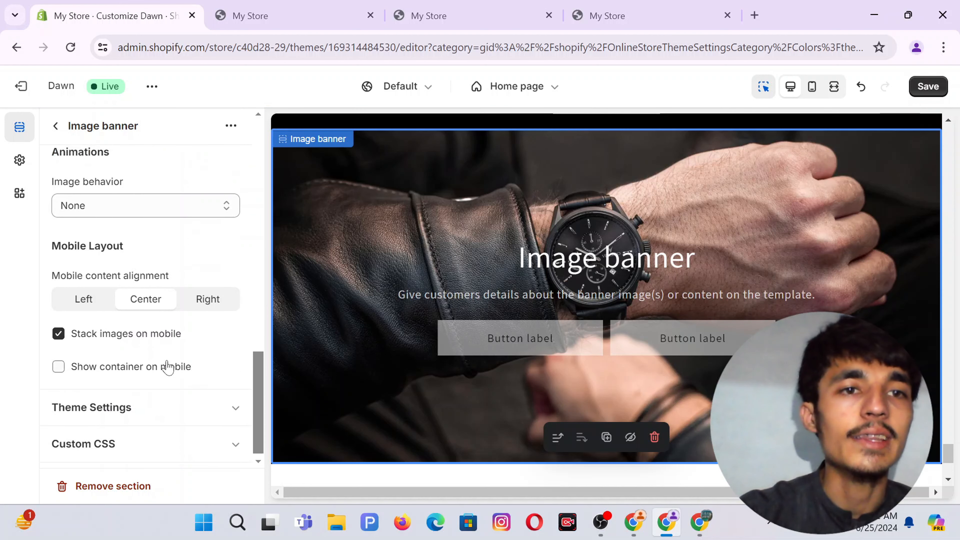
Change the banner heading to 'UPTO 50% OFF' and make it bold.
{"action": "left_click", "coordinate": [54, 126]}
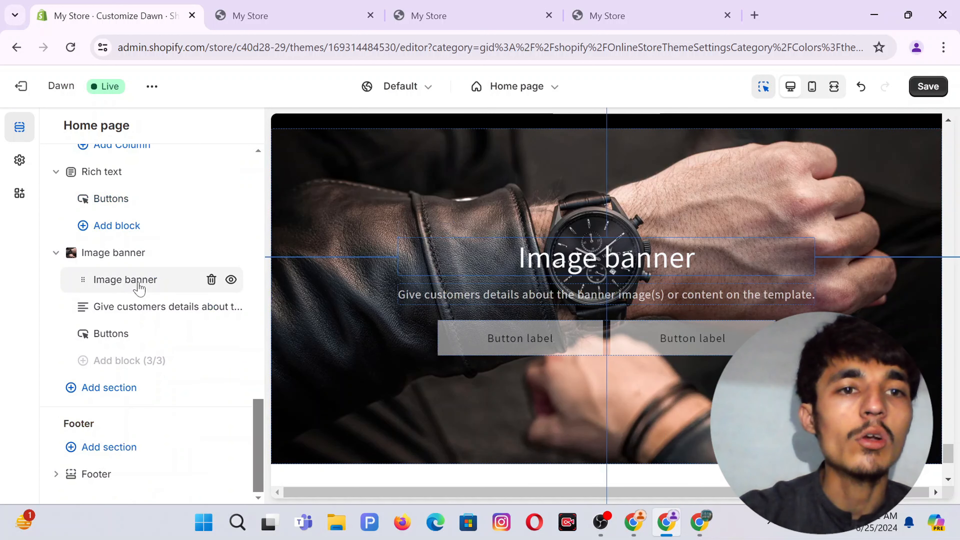
{"action": "left_click", "coordinate": [138, 282]}
{"action": "left_click", "coordinate": [85, 229]}
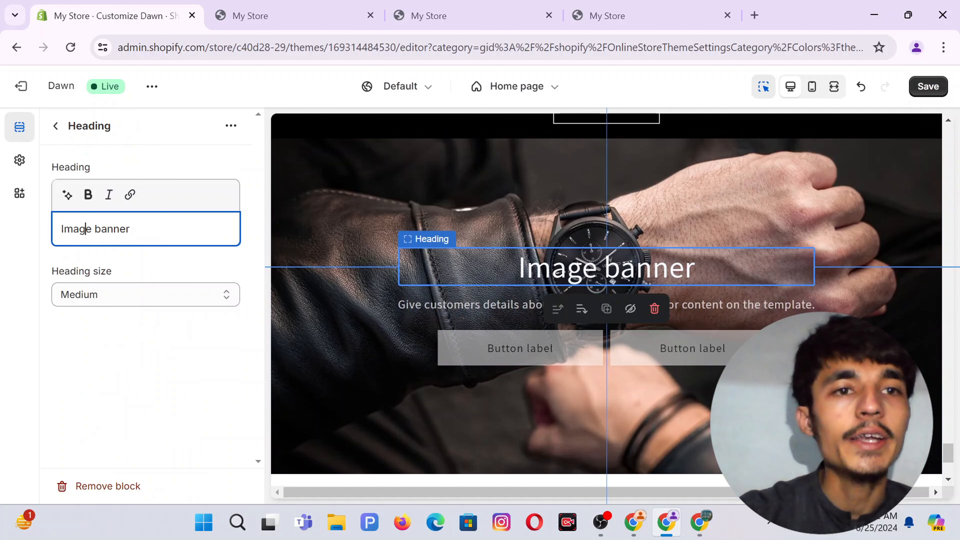
{"action": "key", "text": "ctrl+a"}
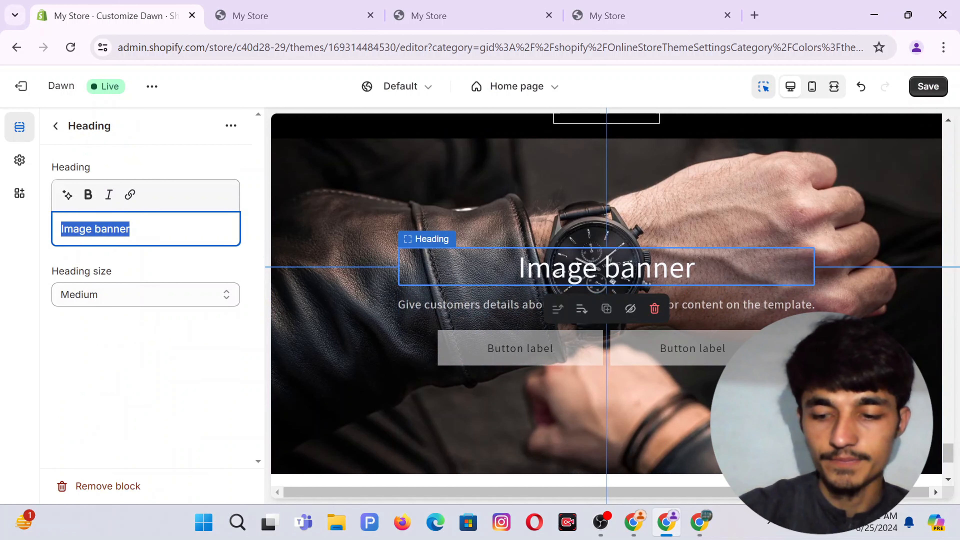
{"action": "type", "text": "UO"}
{"action": "key", "text": "BackSpace"}
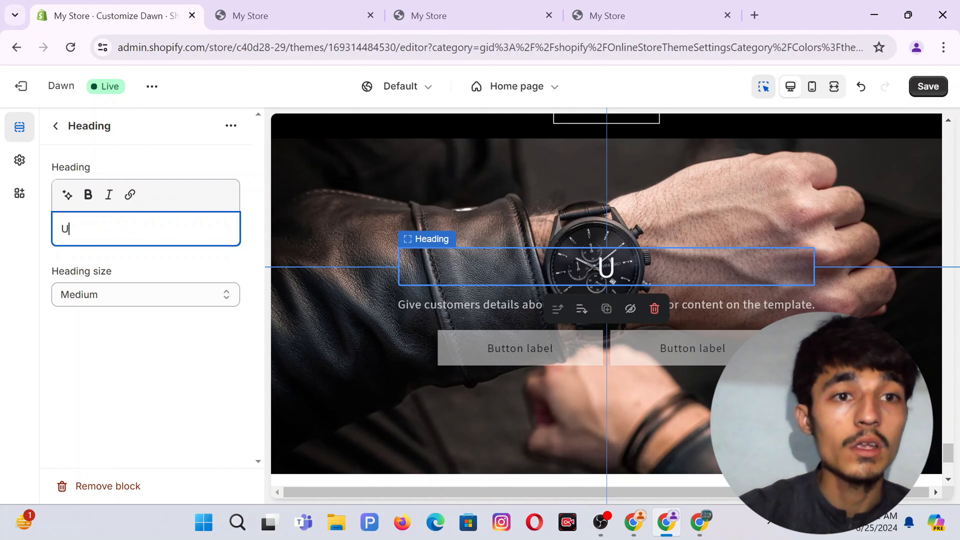
{"action": "type", "text": "PT"}
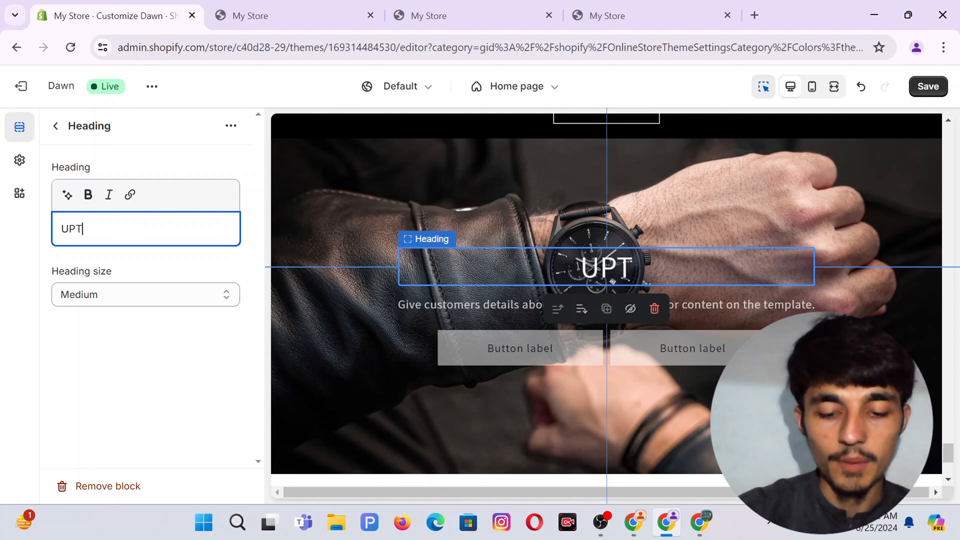
{"action": "type", "text": "O 50% "}
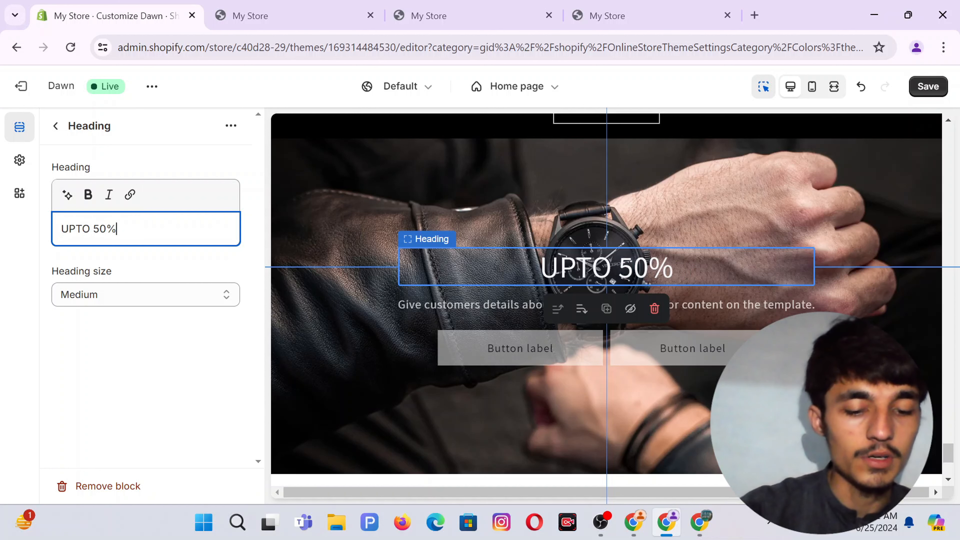
{"action": "type", "text": "OFF"}
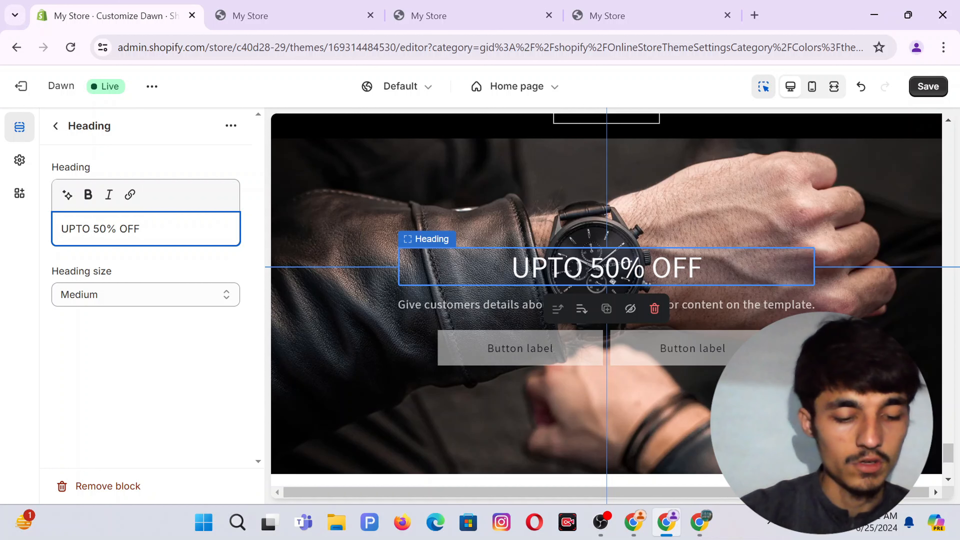
{"action": "key", "text": "ctrl+a"}
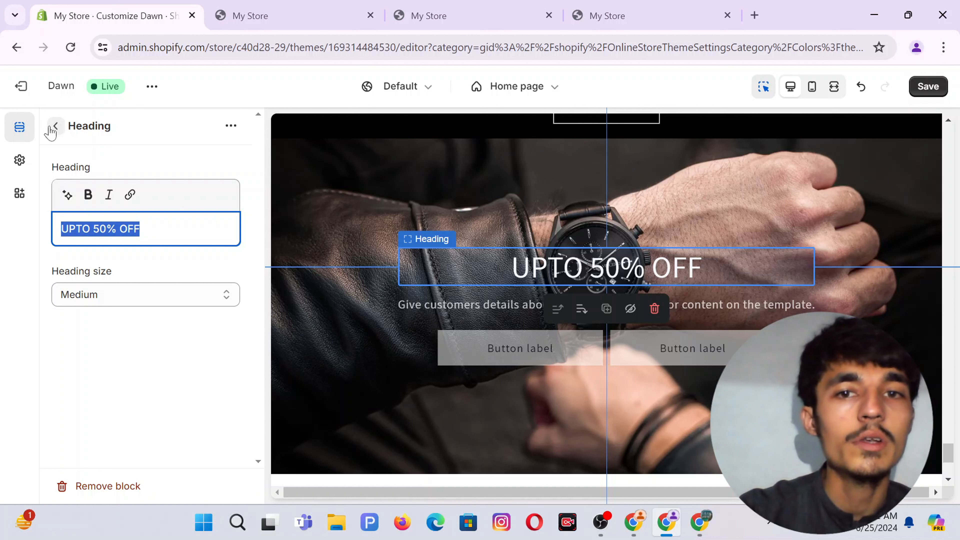
{"action": "left_click", "coordinate": [88, 194]}
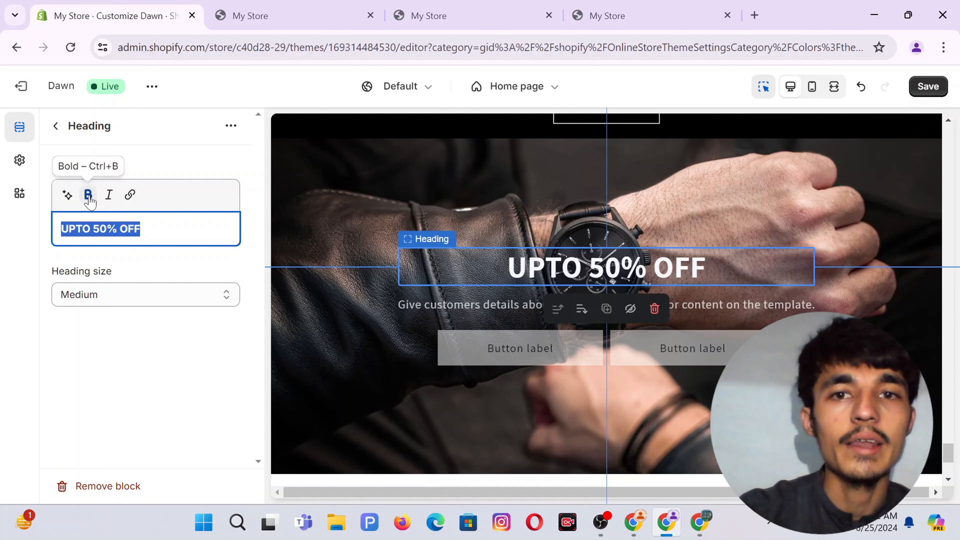
Replace the placeholder description with the AI-generated line 'Save up to 50% on our premium products.'.
{"action": "left_click", "coordinate": [58, 126]}
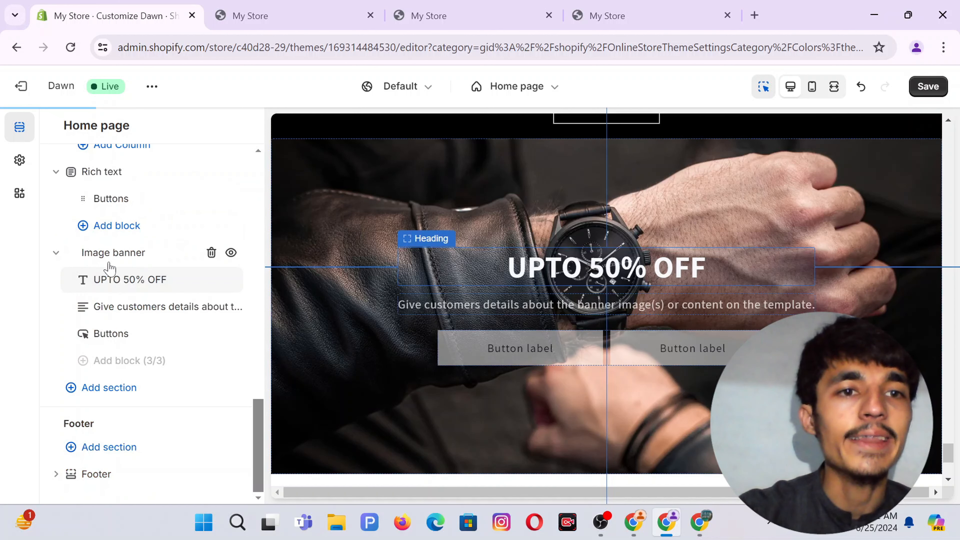
{"action": "left_click", "coordinate": [134, 307]}
{"action": "triple_click", "coordinate": [124, 243]}
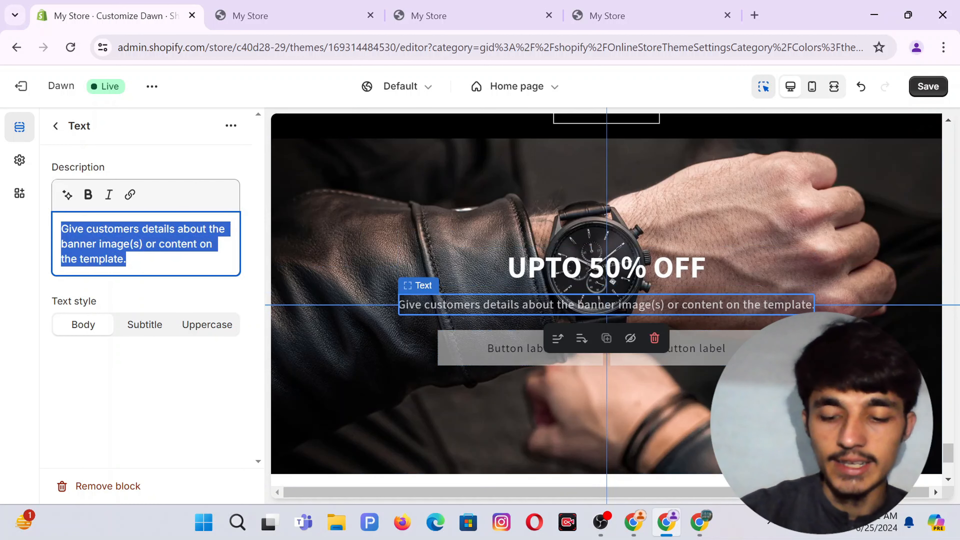
{"action": "key", "text": "BackSpace"}
{"action": "left_click", "coordinate": [67, 195]}
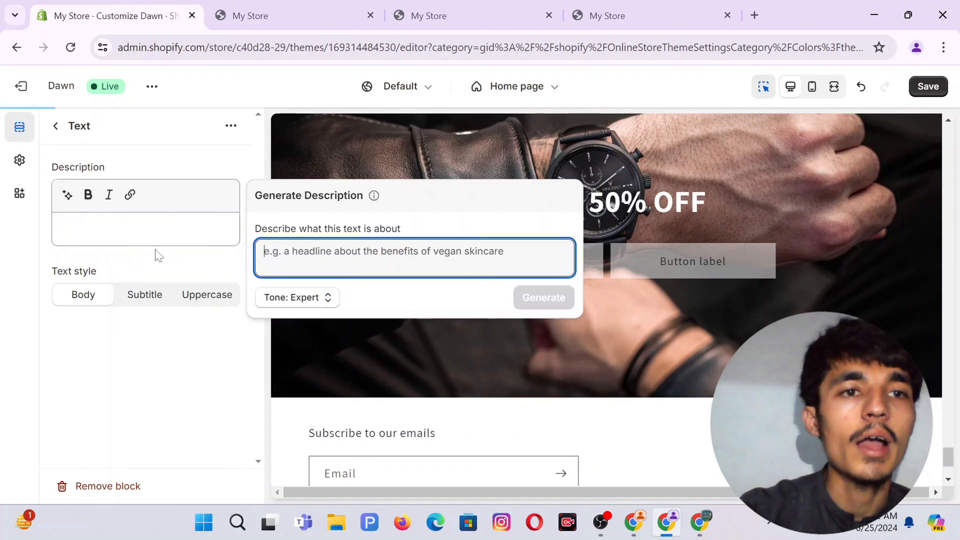
{"action": "type", "text": "UPTO 50% OFF"}
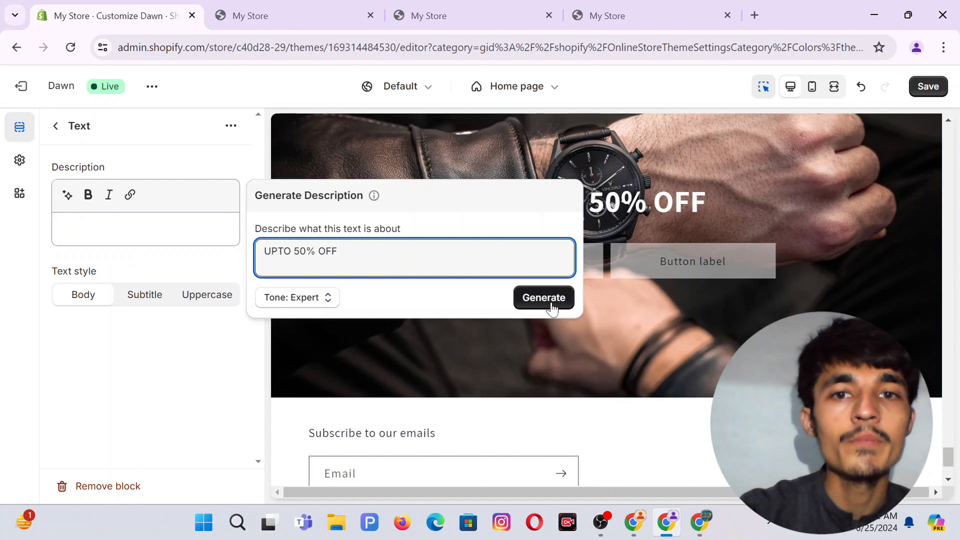
{"action": "left_click", "coordinate": [549, 303]}
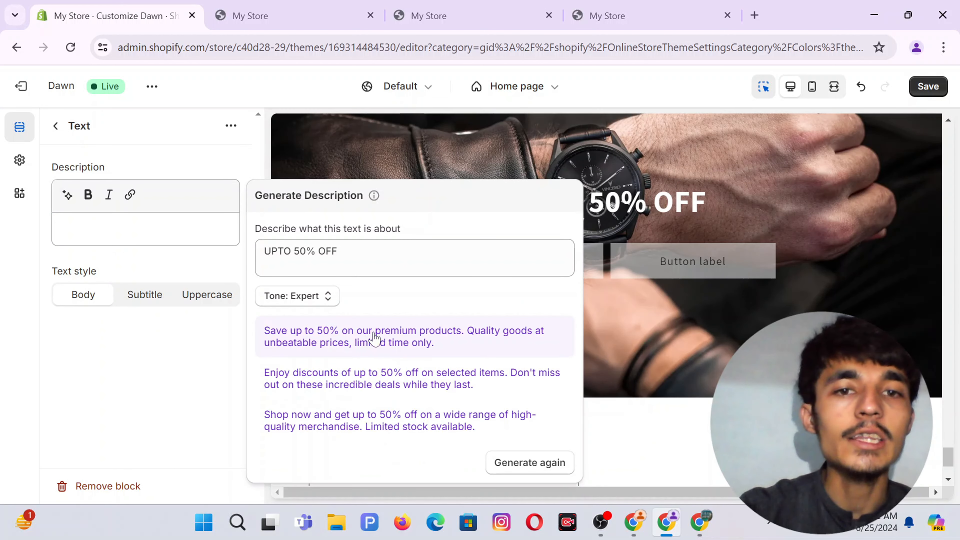
{"action": "left_click", "coordinate": [375, 338]}
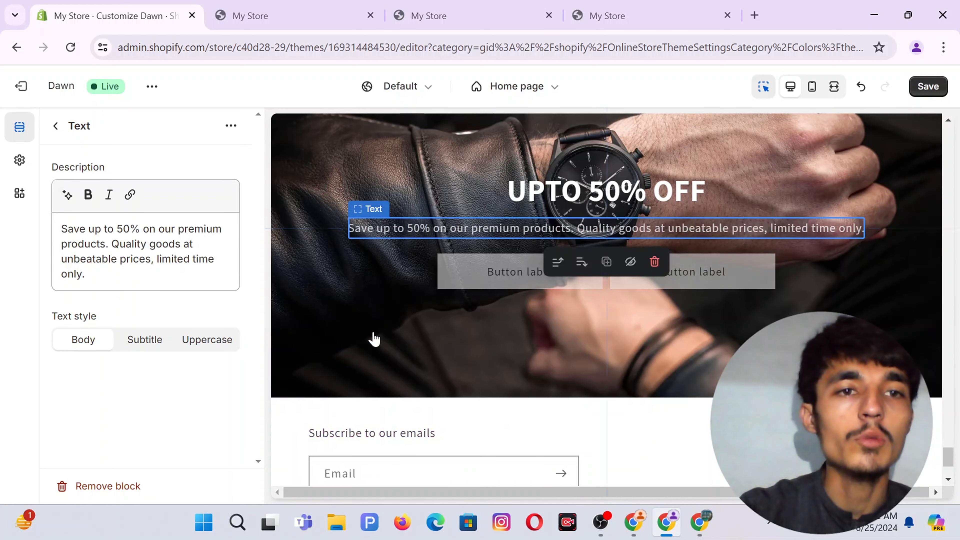
{"action": "left_click", "coordinate": [56, 127]}
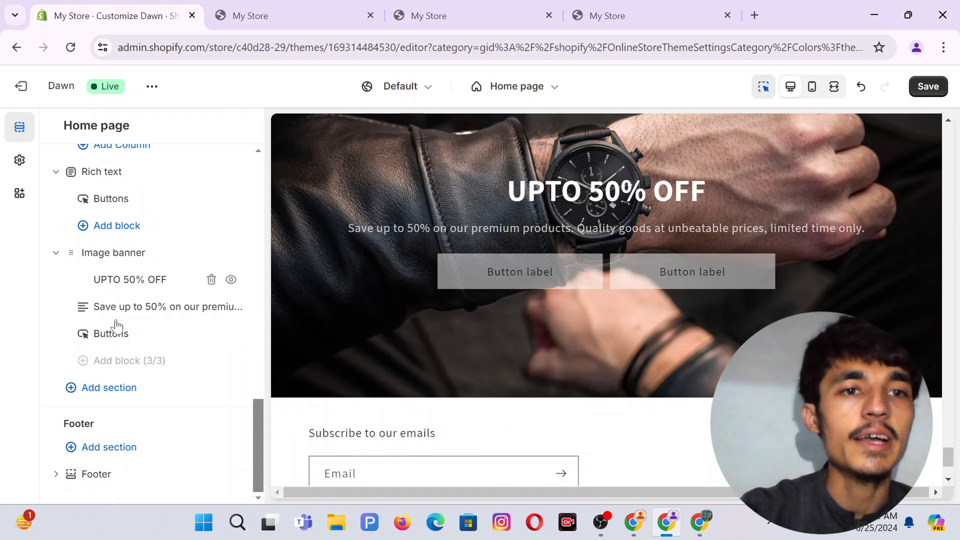
Label the first button 'SHOP THIS SALE!' and link it to Products > All products.
{"action": "left_click", "coordinate": [121, 340]}
{"action": "triple_click", "coordinate": [145, 190]}
{"action": "type", "text": "S"}
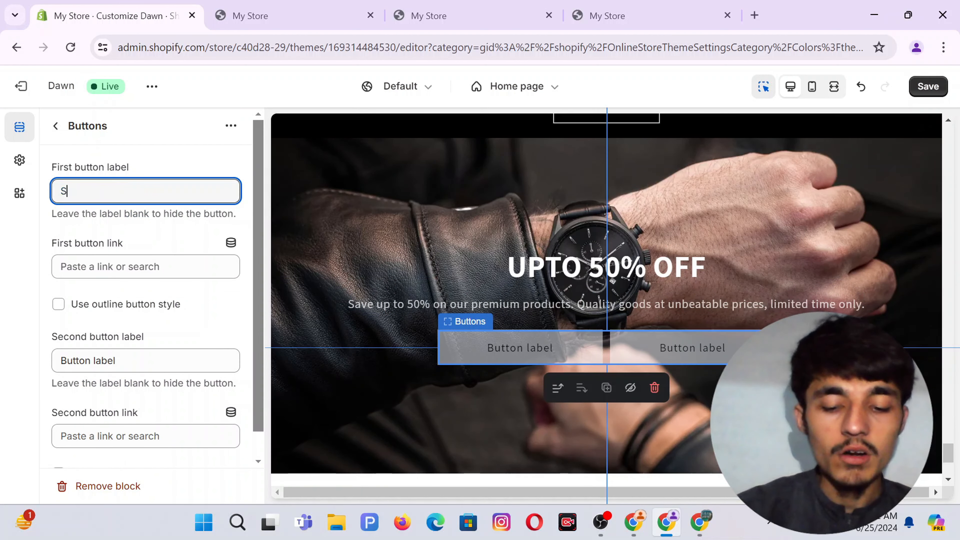
{"action": "key", "text": "BackSpace"}
{"action": "key", "text": "BackSpace"}
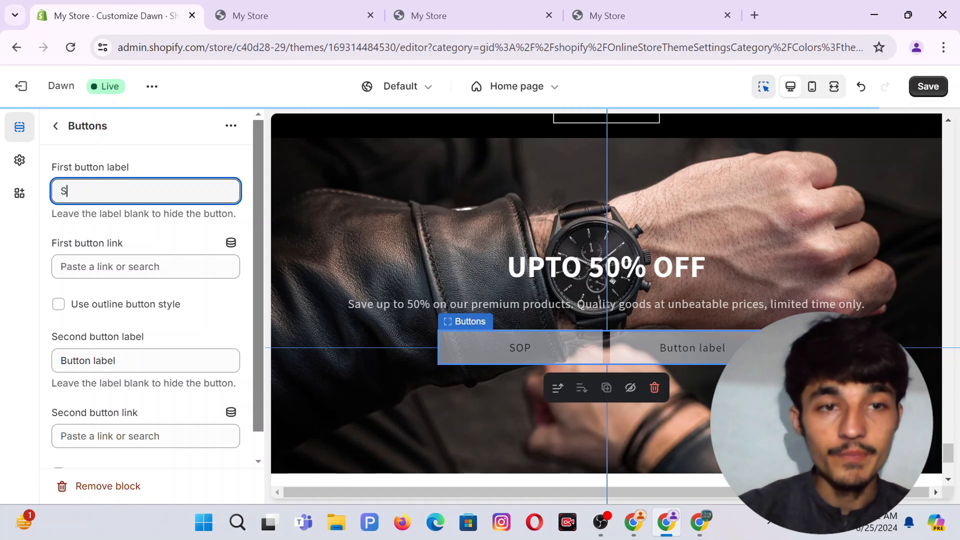
{"action": "type", "text": "HOP "}
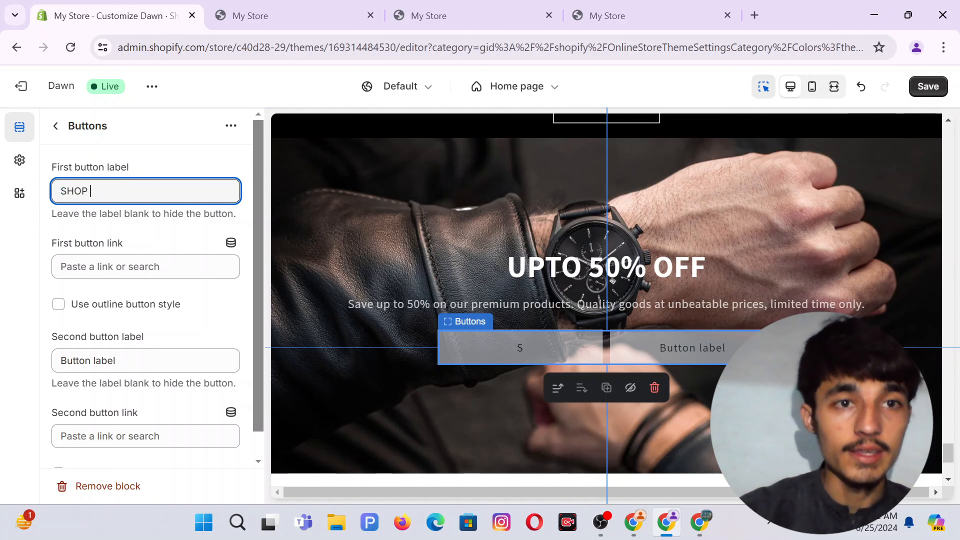
{"action": "type", "text": "THIS SAL"}
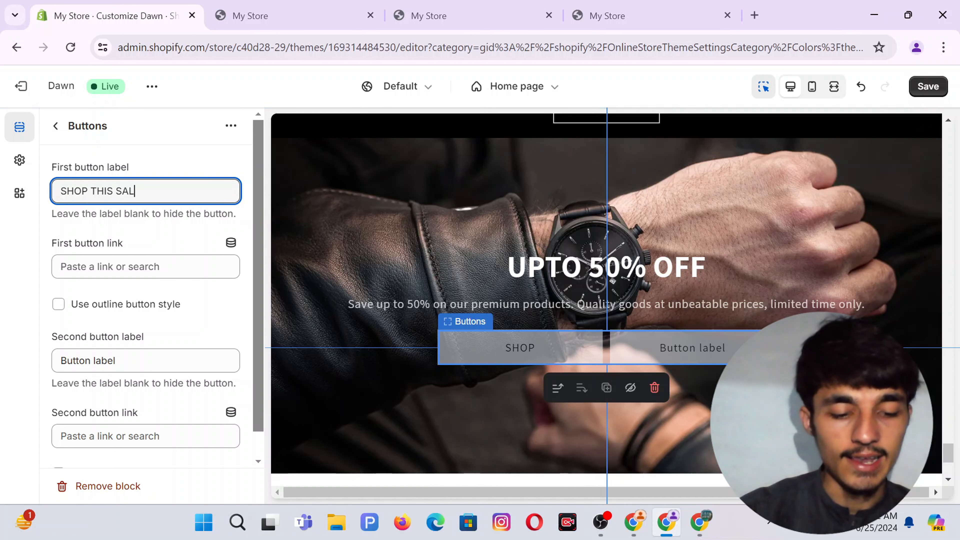
{"action": "type", "text": "E!"}
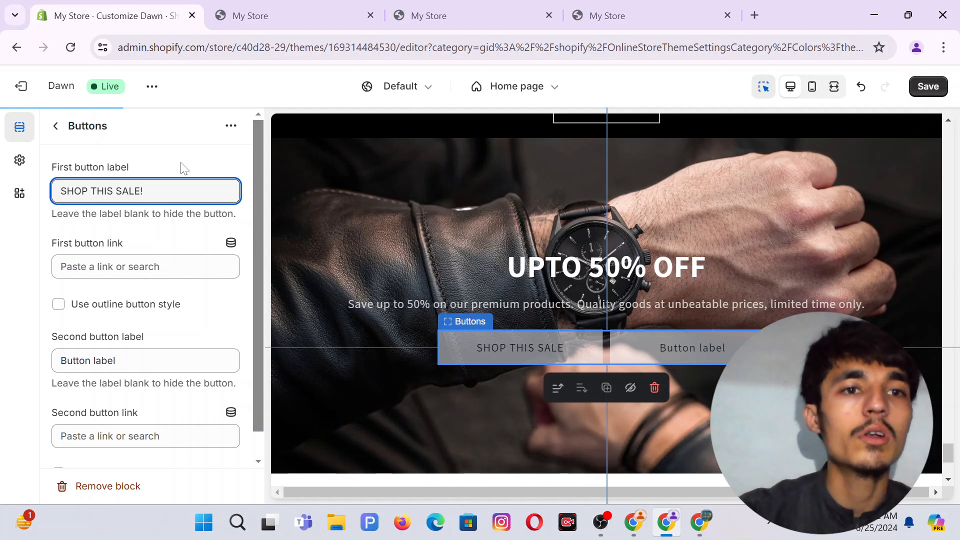
{"action": "left_click", "coordinate": [176, 159]}
{"action": "left_click", "coordinate": [125, 268]}
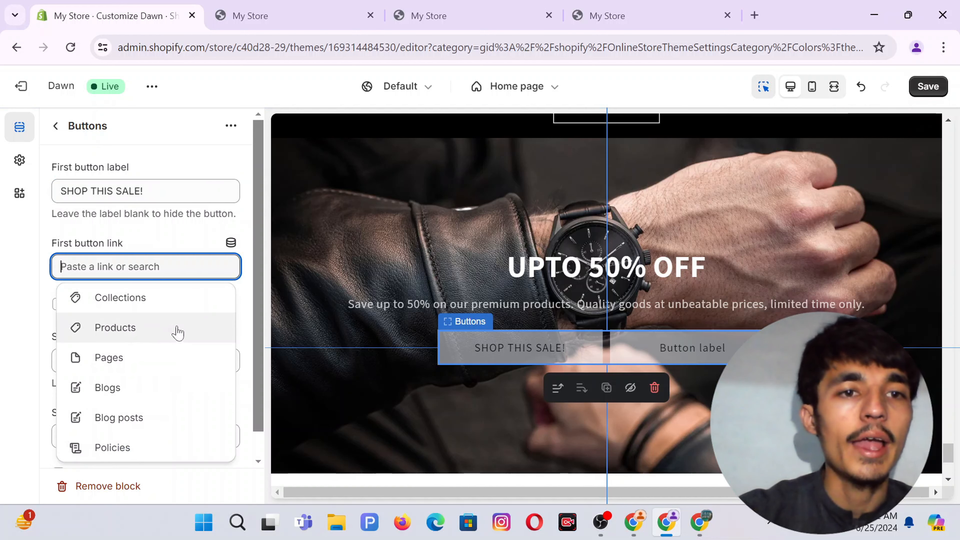
{"action": "left_click", "coordinate": [129, 327]}
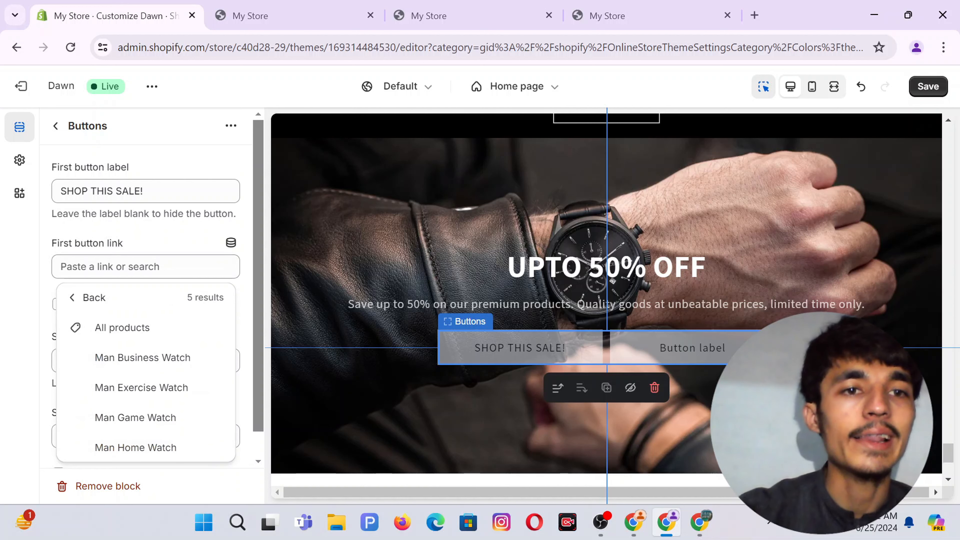
{"action": "left_click", "coordinate": [121, 328]}
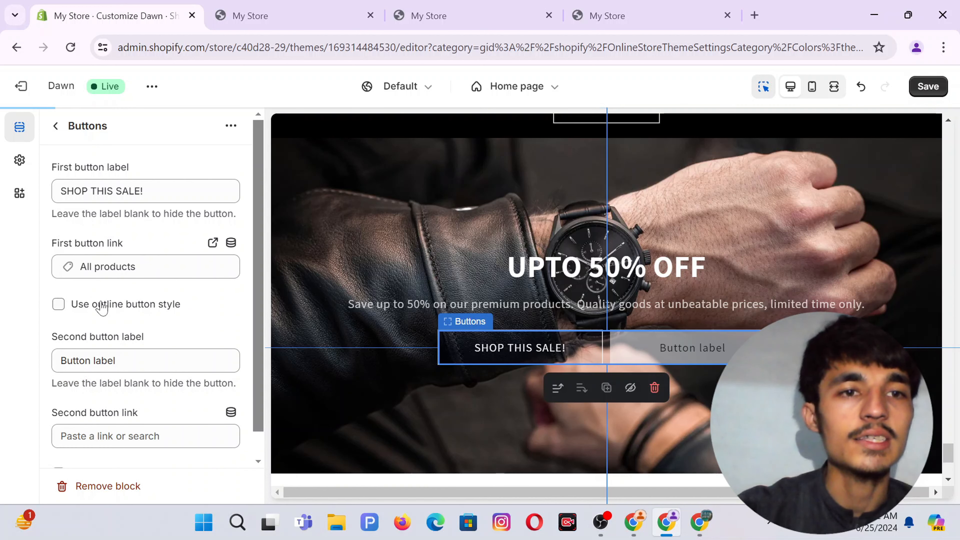
Clear the second button's label so only one button remains.
{"action": "left_click_drag", "start_coordinate": [115, 360], "coordinate": [61, 360]}
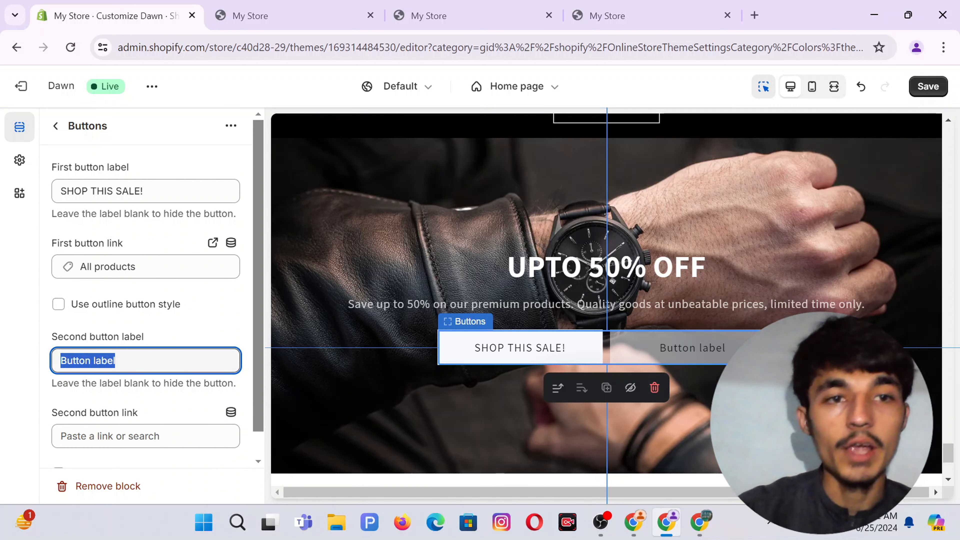
{"action": "key", "text": "BackSpace"}
{"action": "scroll", "coordinate": [195, 336], "scroll_direction": "down", "scroll_amount": 1}
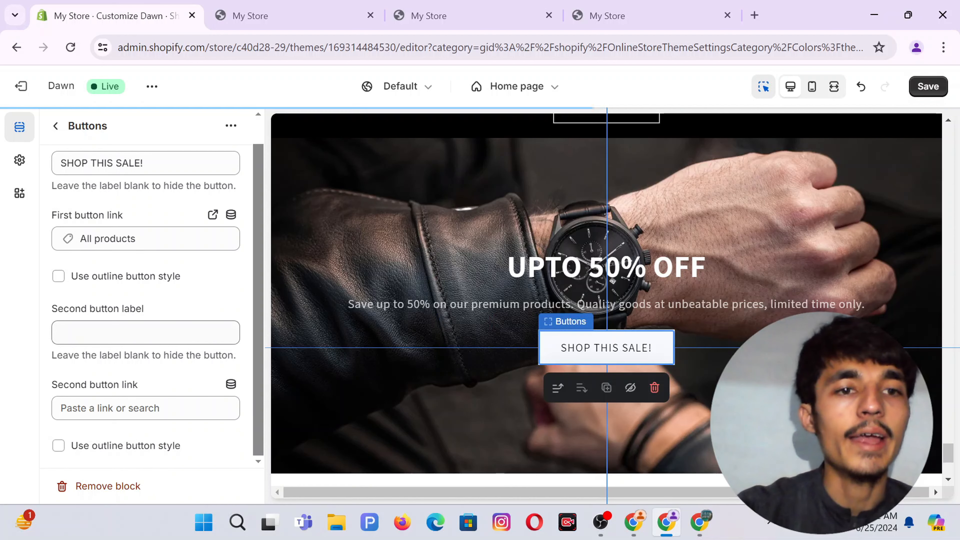
{"action": "scroll", "coordinate": [64, 151], "scroll_direction": "up", "scroll_amount": 1}
{"action": "left_click", "coordinate": [51, 124]}
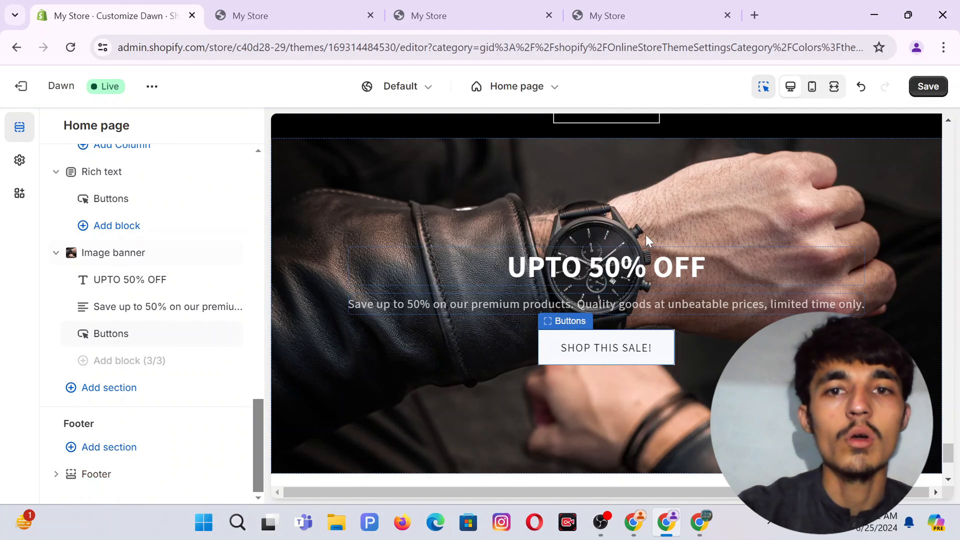
Save the banner edits and add an Email signup section below the banner.
{"action": "left_click", "coordinate": [929, 85]}
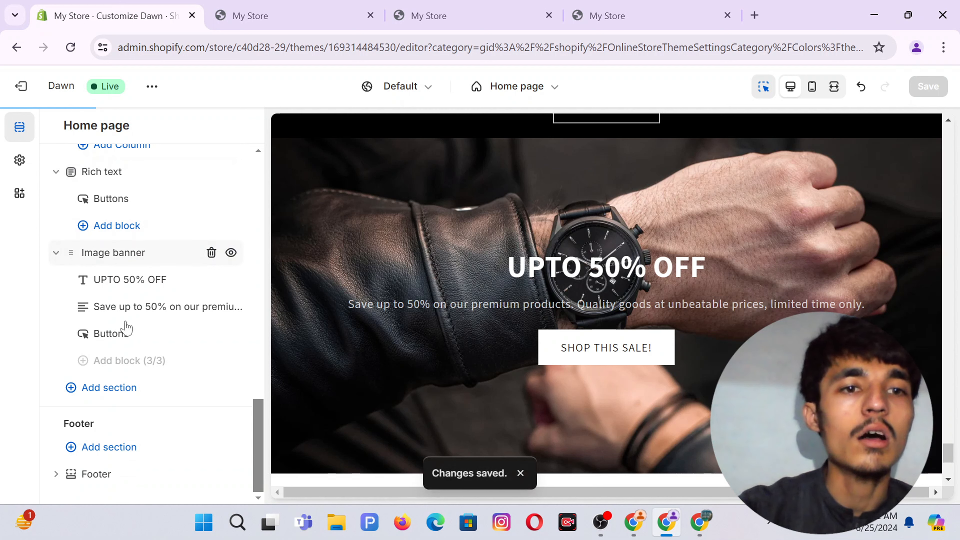
{"action": "left_click", "coordinate": [104, 390]}
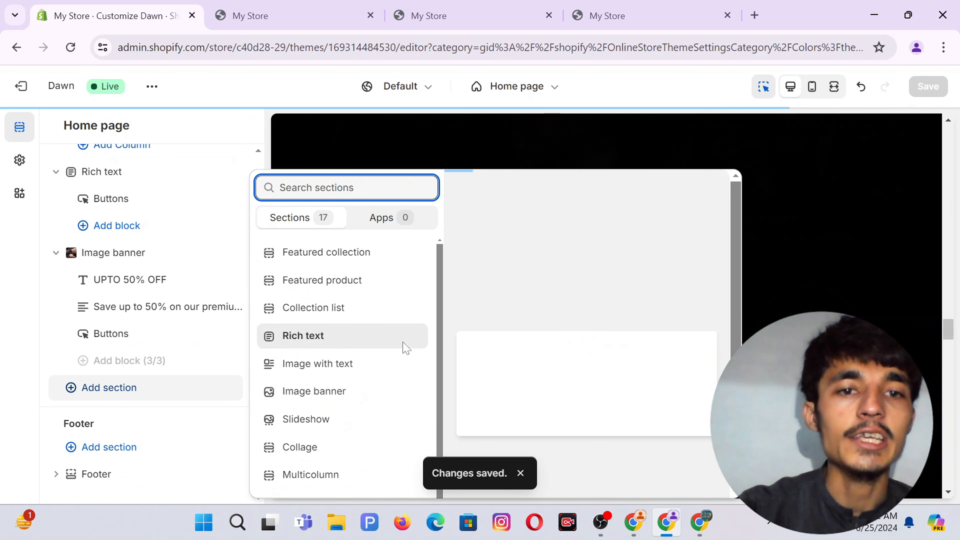
{"action": "scroll", "coordinate": [375, 380], "scroll_direction": "down", "scroll_amount": 3}
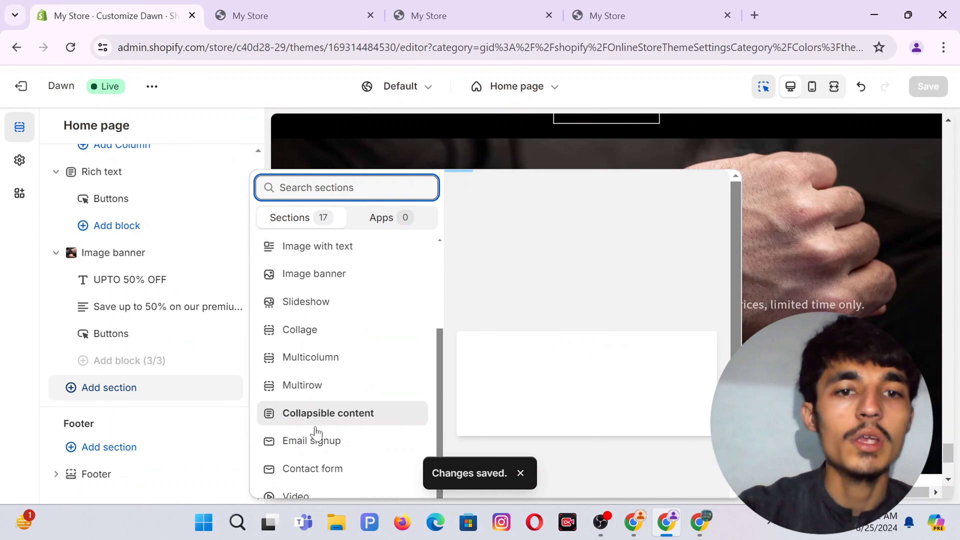
{"action": "left_click", "coordinate": [319, 441]}
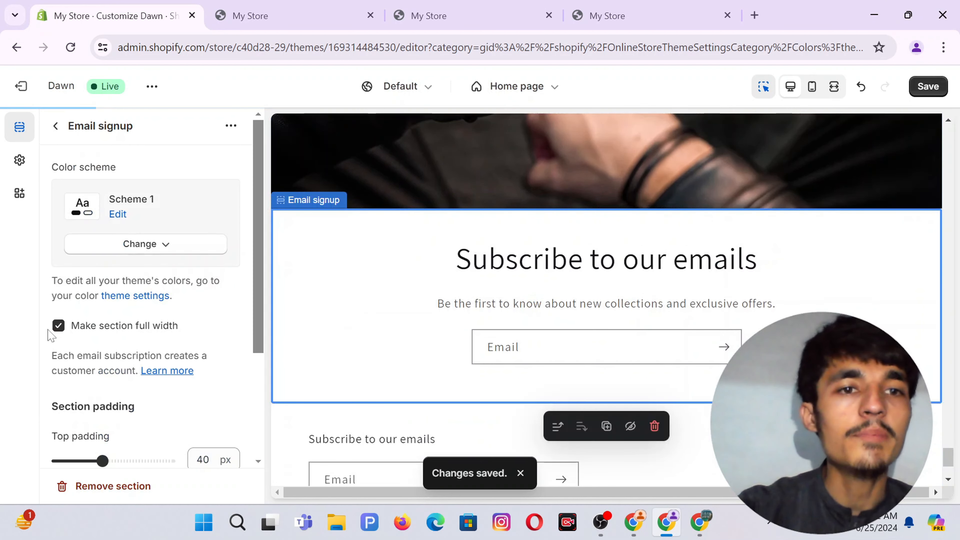
Give the Email signup section the black Scheme 7 and save.
{"action": "left_click", "coordinate": [153, 244]}
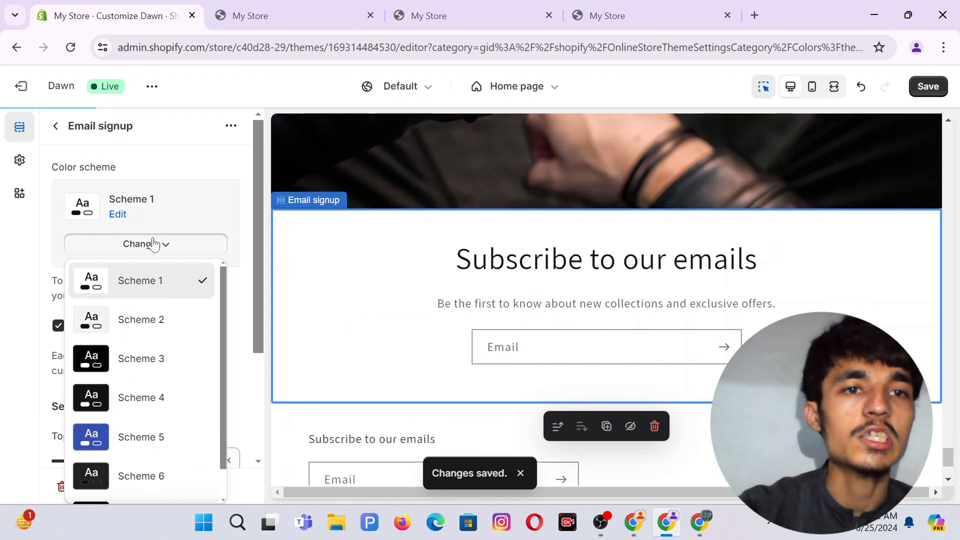
{"action": "scroll", "coordinate": [171, 380], "scroll_direction": "down", "scroll_amount": 2}
{"action": "left_click", "coordinate": [129, 484]}
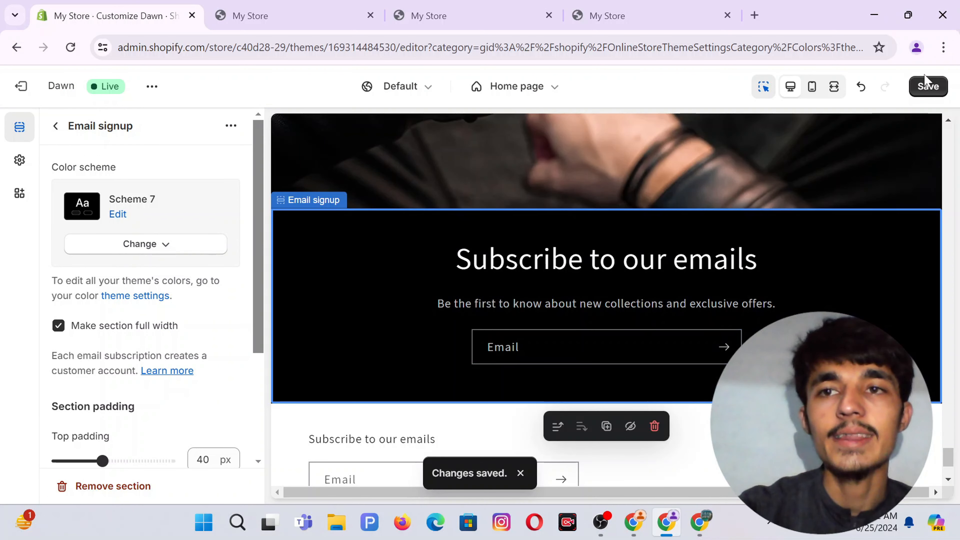
{"action": "left_click", "coordinate": [929, 87]}
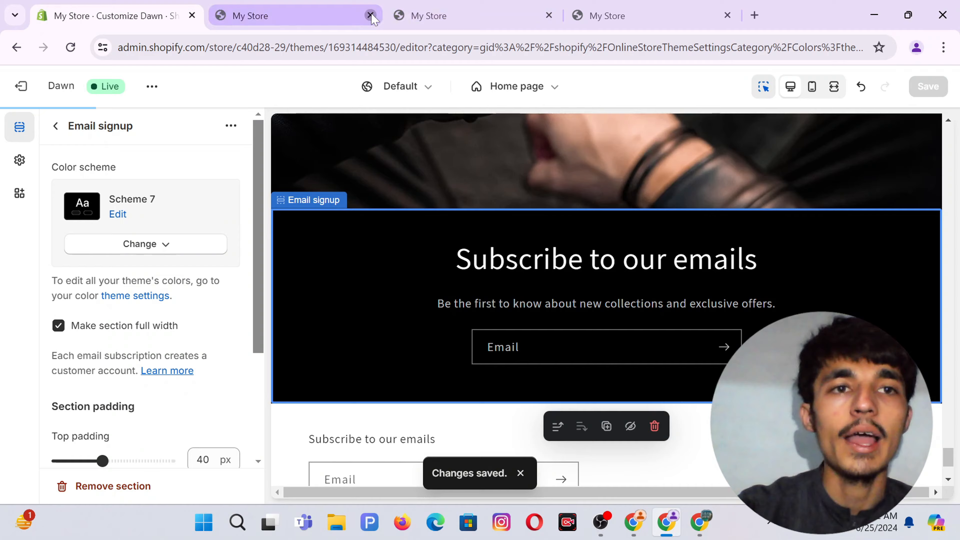
Close the three leftover storefront tabs and open the live store from the theme's options menu.
{"action": "left_click", "coordinate": [370, 16]}
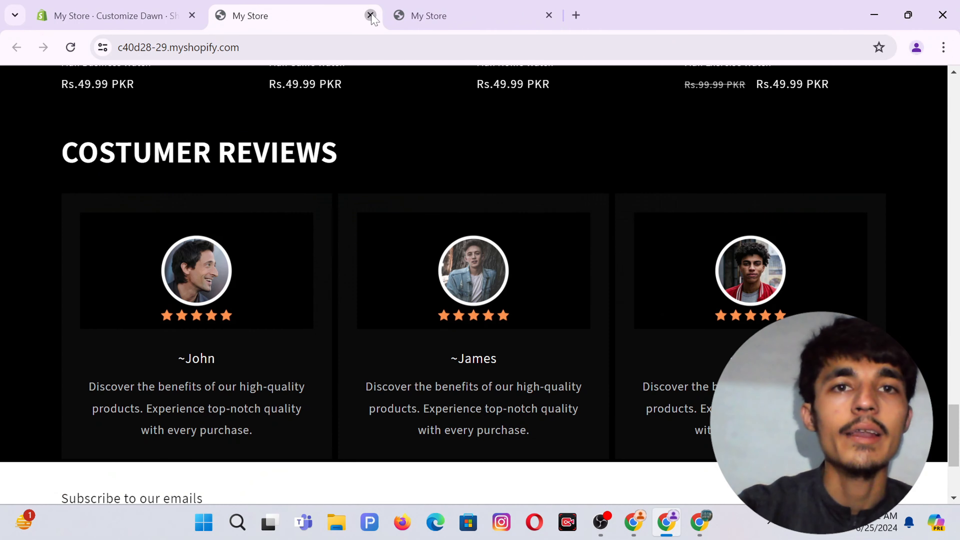
{"action": "left_click", "coordinate": [371, 16]}
{"action": "left_click", "coordinate": [370, 16]}
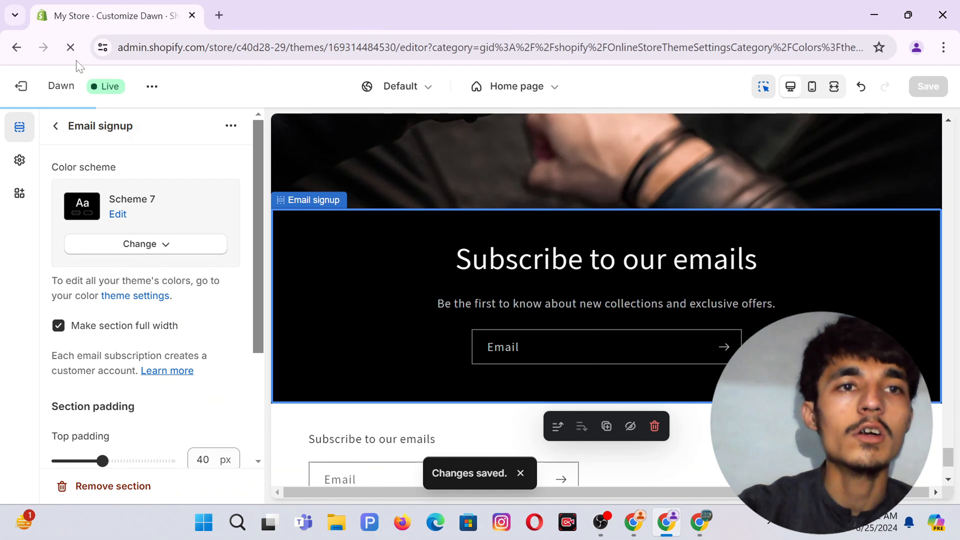
{"action": "left_click", "coordinate": [152, 87]}
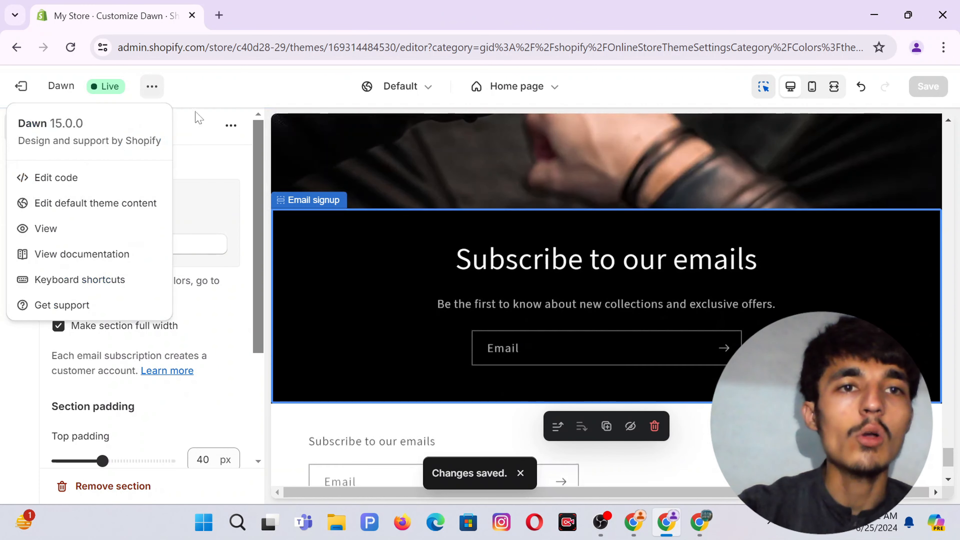
{"action": "left_click", "coordinate": [46, 229]}
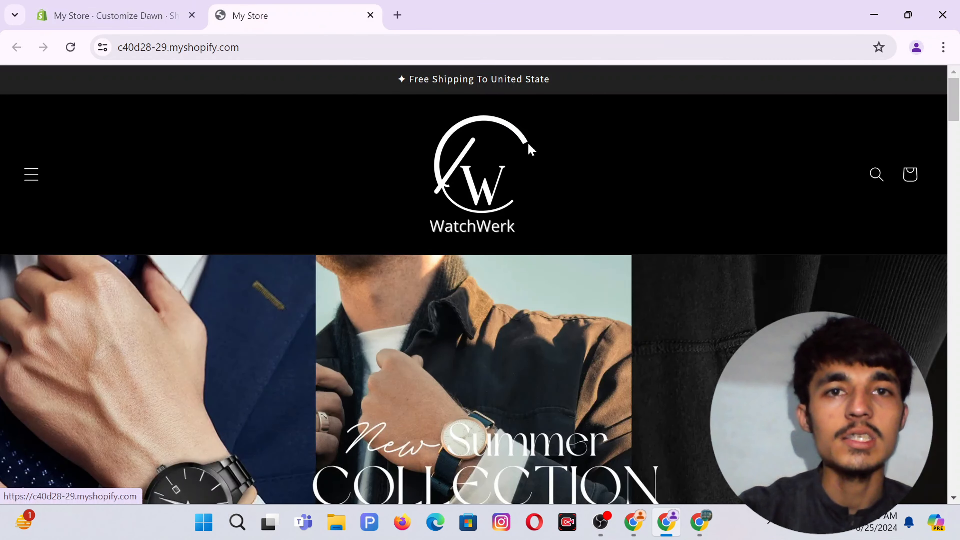
Glance at the other WatchWerk store, then scroll this live storefront down to the black email signup.
{"action": "left_click", "coordinate": [634, 531]}
{"action": "scroll", "coordinate": [500, 188], "scroll_direction": "up", "scroll_amount": 15}
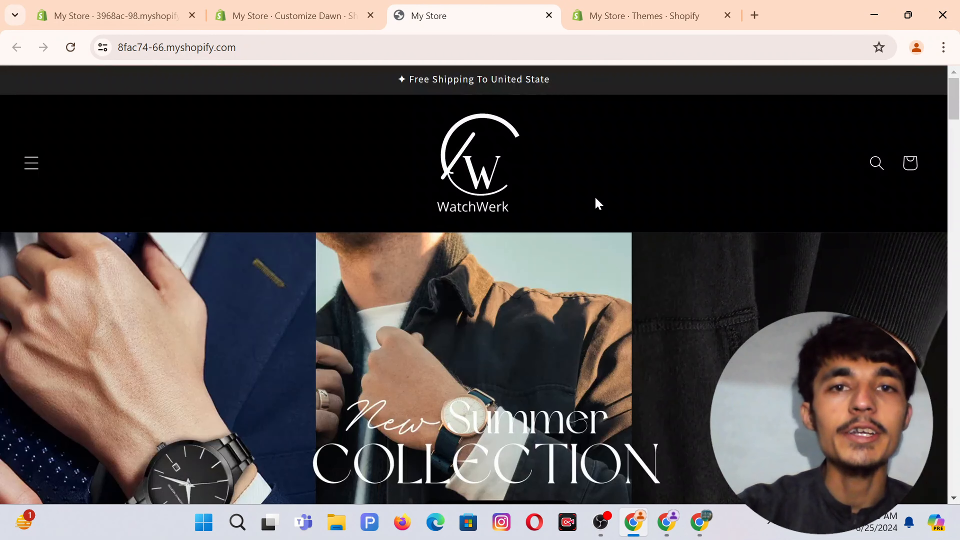
{"action": "left_click", "coordinate": [666, 523]}
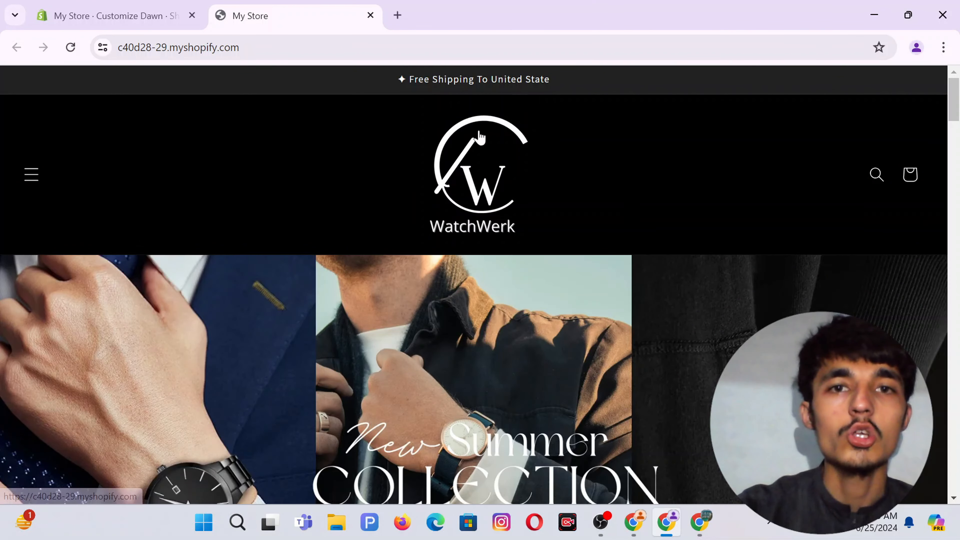
{"action": "scroll", "coordinate": [315, 152], "scroll_direction": "down", "scroll_amount": 5}
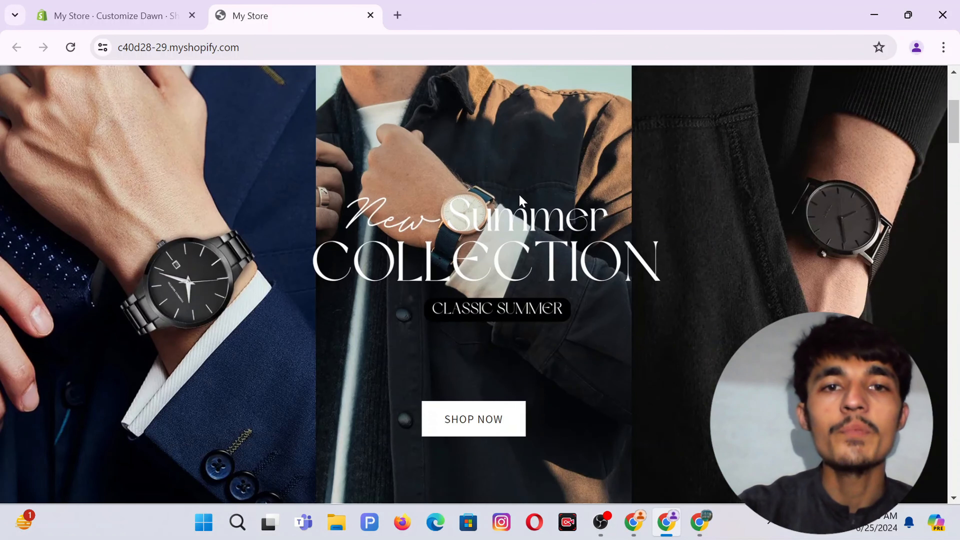
{"action": "scroll", "coordinate": [520, 197], "scroll_direction": "down", "scroll_amount": 10}
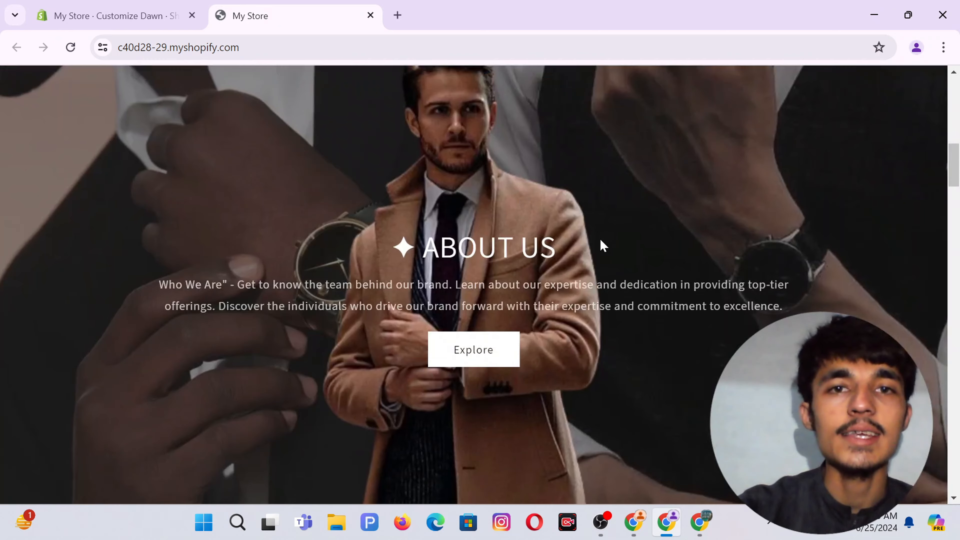
{"action": "scroll", "coordinate": [602, 242], "scroll_direction": "down", "scroll_amount": 5}
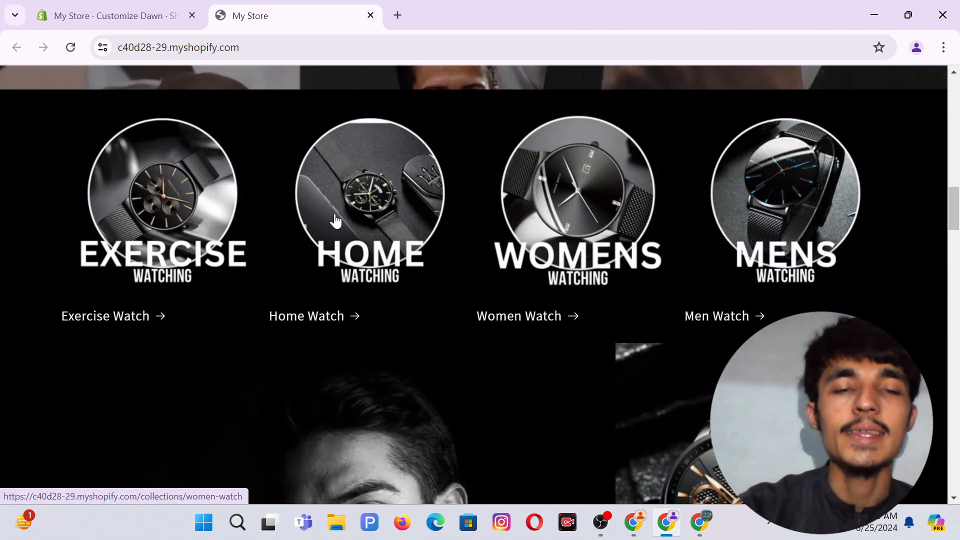
{"action": "scroll", "coordinate": [532, 303], "scroll_direction": "down", "scroll_amount": 5}
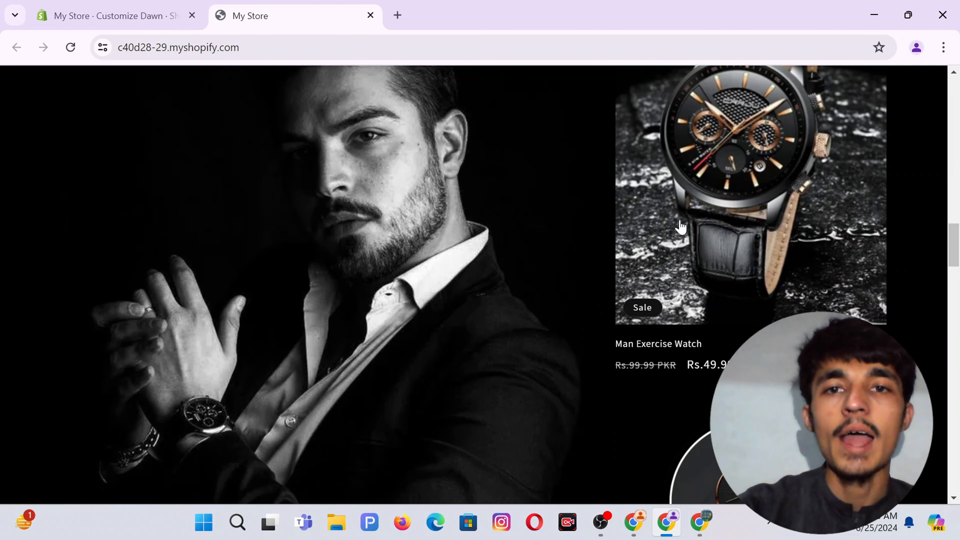
{"action": "scroll", "coordinate": [298, 251], "scroll_direction": "down", "scroll_amount": 10}
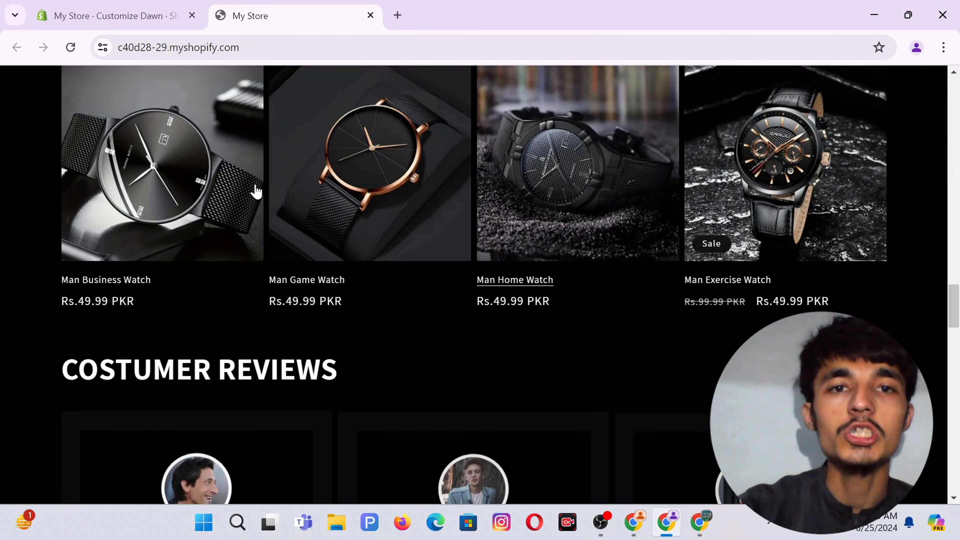
{"action": "scroll", "coordinate": [418, 236], "scroll_direction": "down", "scroll_amount": 5}
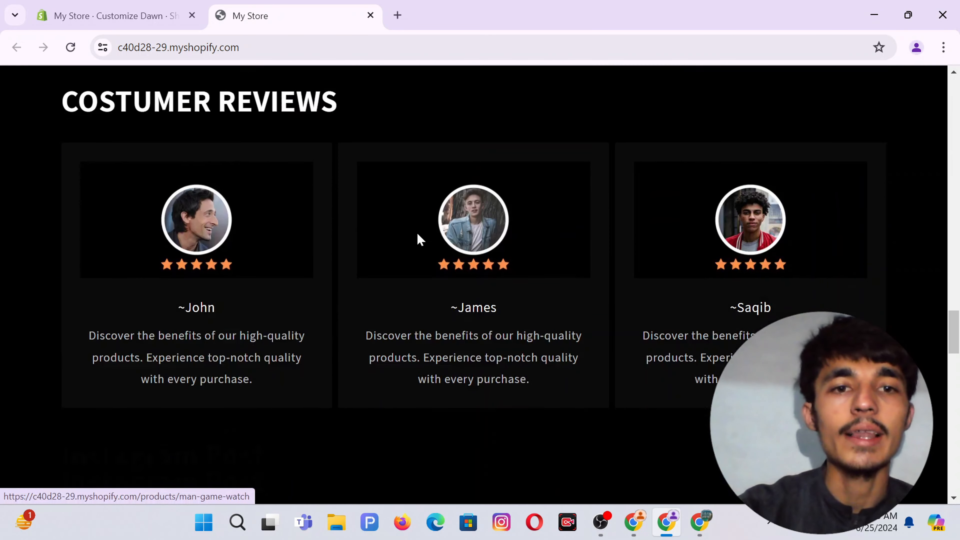
{"action": "scroll", "coordinate": [477, 220], "scroll_direction": "down", "scroll_amount": 1}
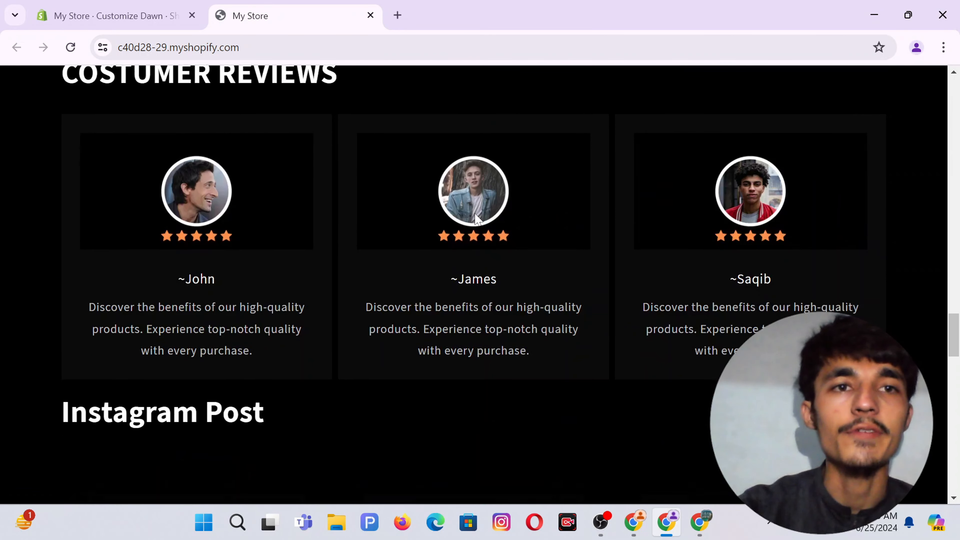
{"action": "scroll", "coordinate": [478, 220], "scroll_direction": "up", "scroll_amount": 4}
{"action": "scroll", "coordinate": [477, 219], "scroll_direction": "down", "scroll_amount": 5}
{"action": "scroll", "coordinate": [238, 260], "scroll_direction": "down", "scroll_amount": 15}
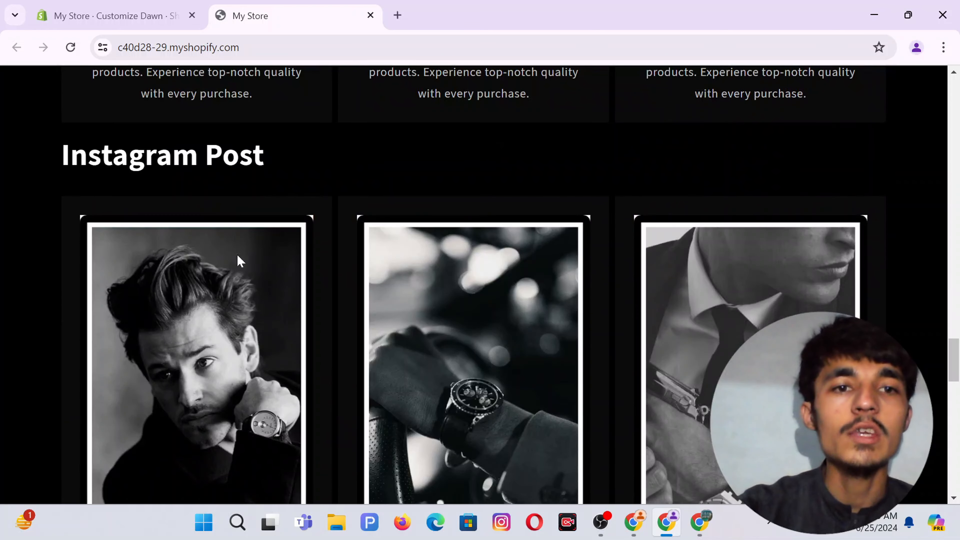
{"action": "scroll", "coordinate": [647, 274], "scroll_direction": "down", "scroll_amount": 3}
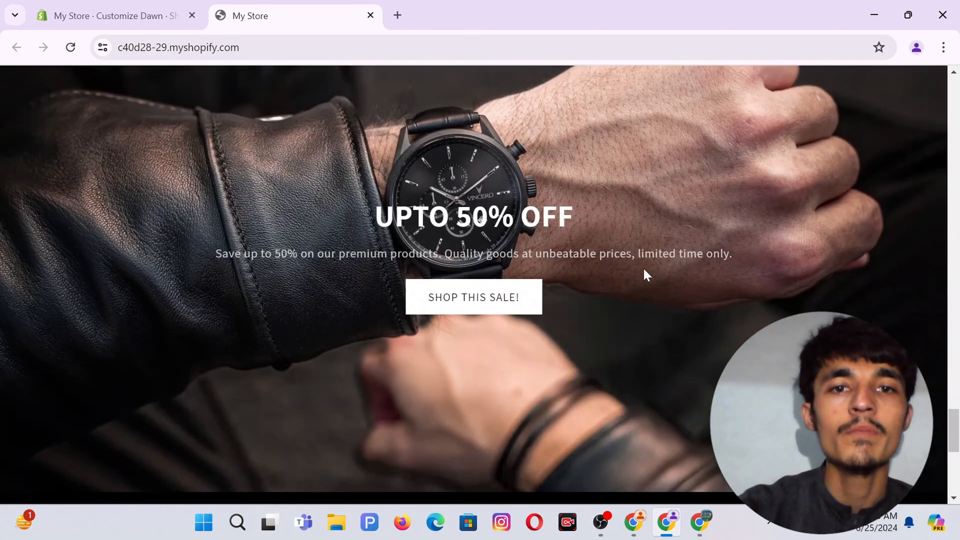
{"action": "scroll", "coordinate": [644, 272], "scroll_direction": "down", "scroll_amount": 8}
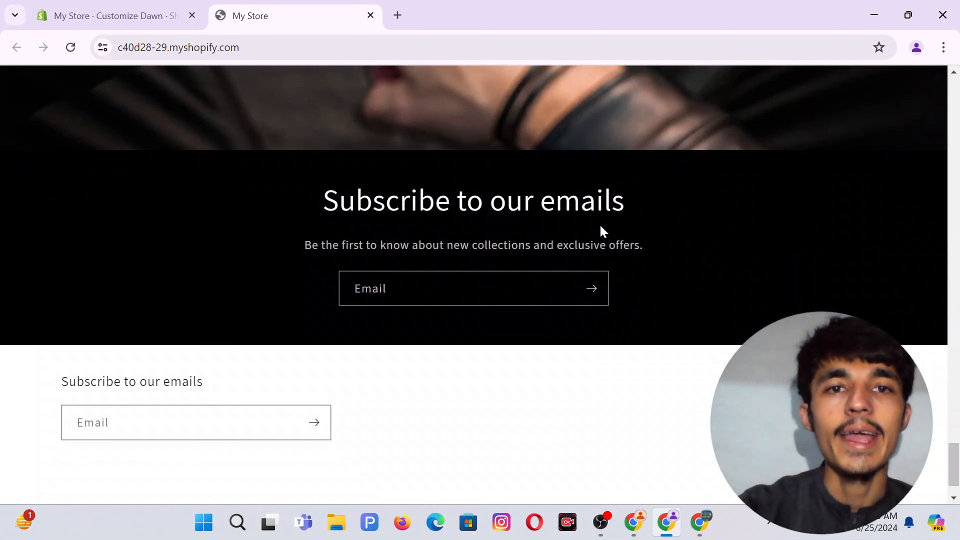
Compare the lower sections against the other WatchWerk store, then go back to the theme editor.
{"action": "left_click", "coordinate": [634, 522]}
{"action": "scroll", "coordinate": [554, 299], "scroll_direction": "down", "scroll_amount": 10}
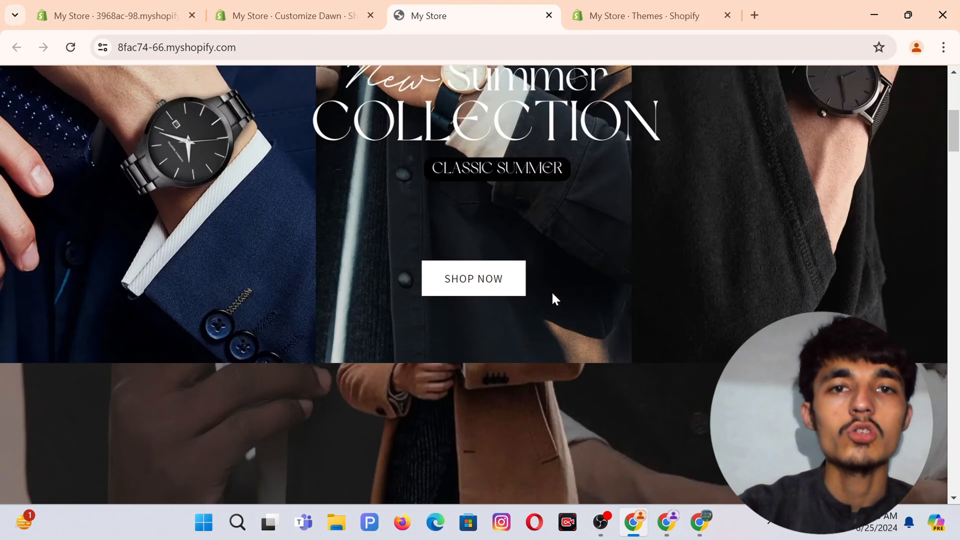
{"action": "scroll", "coordinate": [554, 300], "scroll_direction": "down", "scroll_amount": 15}
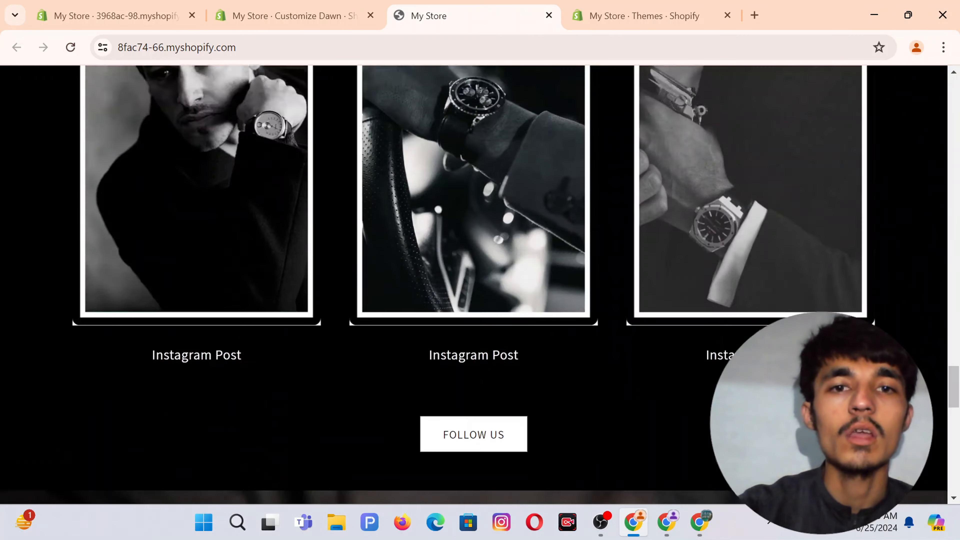
{"action": "scroll", "coordinate": [555, 299], "scroll_direction": "down", "scroll_amount": 5}
{"action": "scroll", "coordinate": [555, 299], "scroll_direction": "up", "scroll_amount": 20}
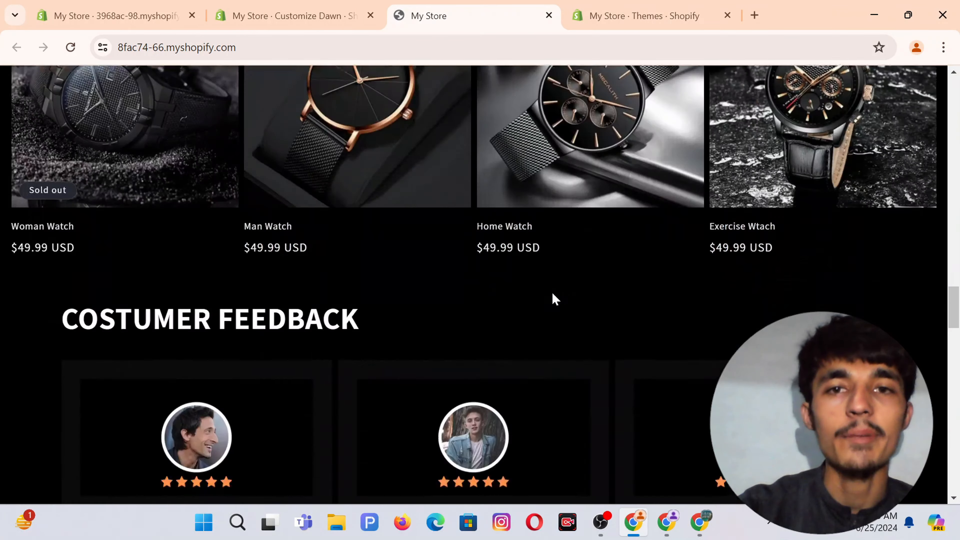
{"action": "scroll", "coordinate": [555, 299], "scroll_direction": "up", "scroll_amount": 10}
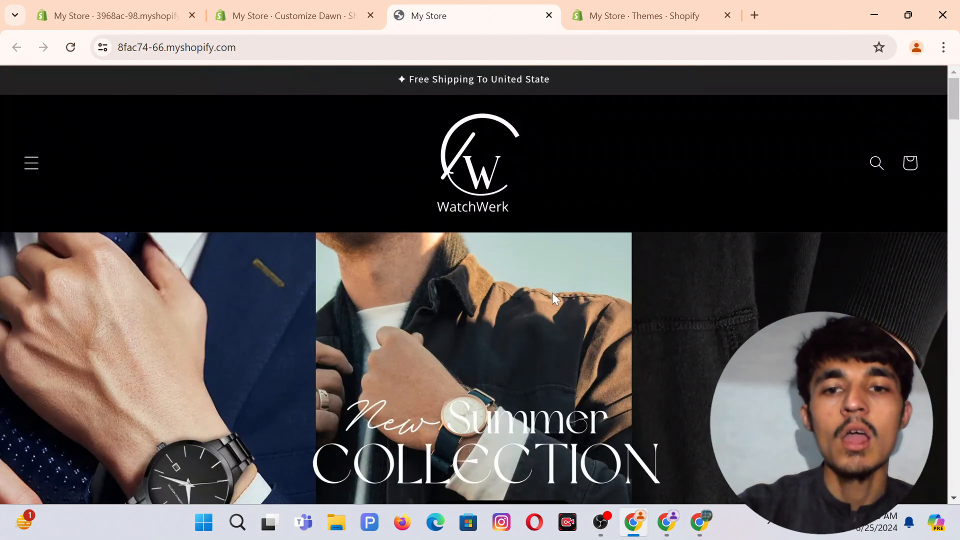
{"action": "left_click", "coordinate": [667, 522]}
{"action": "scroll", "coordinate": [398, 222], "scroll_direction": "up", "scroll_amount": 10}
{"action": "scroll", "coordinate": [398, 223], "scroll_direction": "up", "scroll_amount": 15}
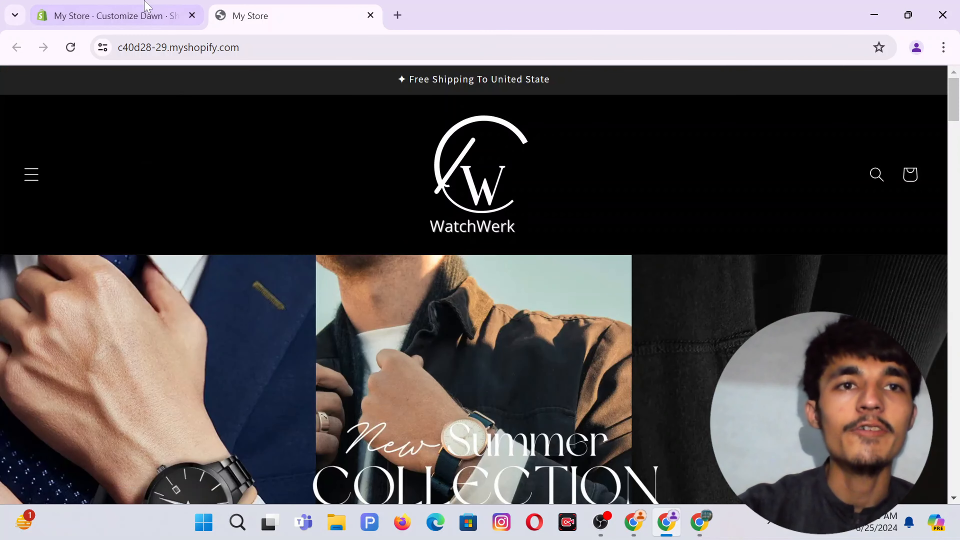
{"action": "left_click", "coordinate": [110, 16]}
Scroll the preview to the top and show it in mobile view, with the WatchWerk header and SHOP NOW banner.
{"action": "scroll", "coordinate": [430, 227], "scroll_direction": "up", "scroll_amount": 10}
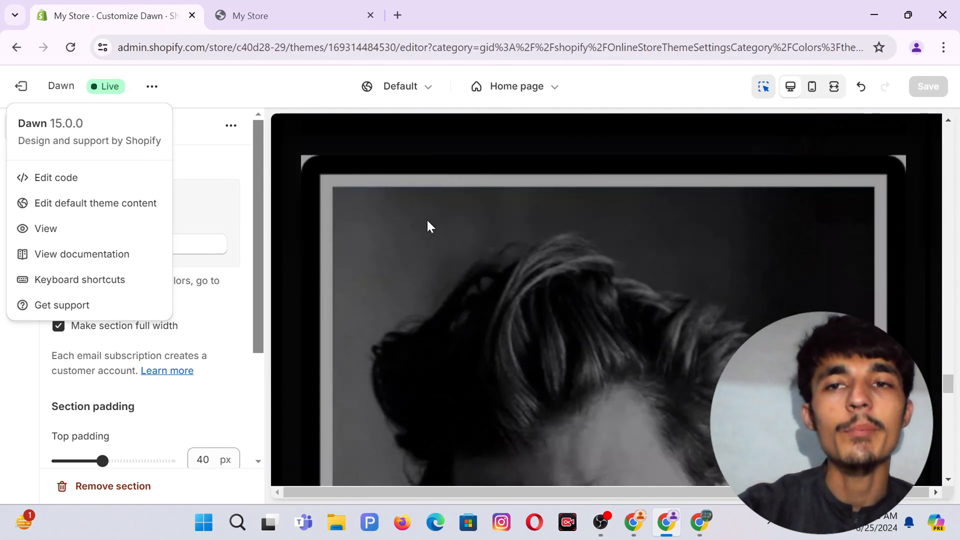
{"action": "scroll", "coordinate": [429, 227], "scroll_direction": "up", "scroll_amount": 5}
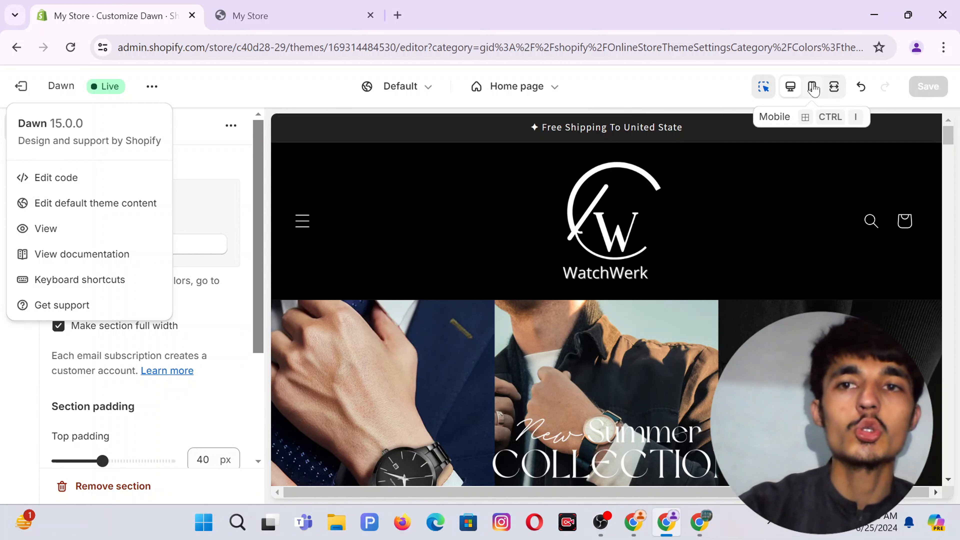
{"action": "left_click", "coordinate": [814, 88]}
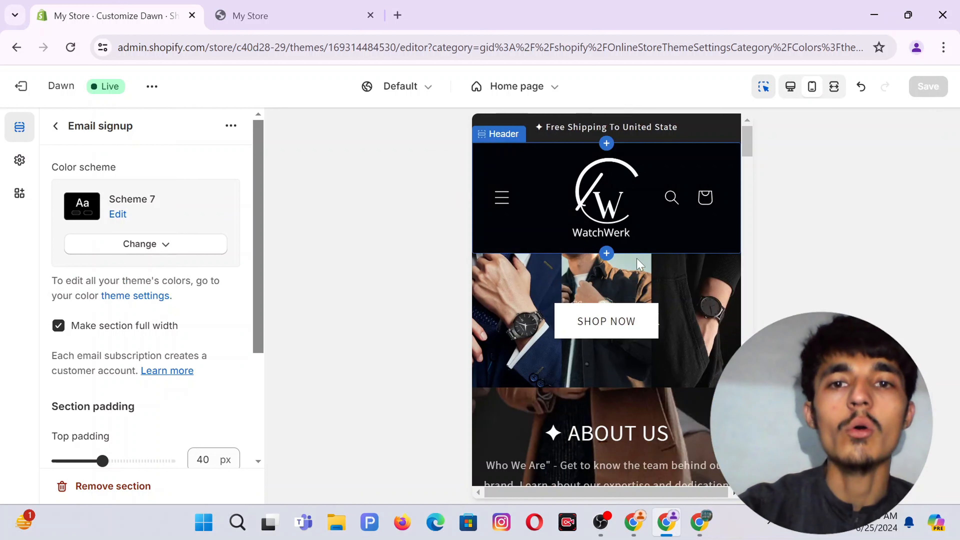
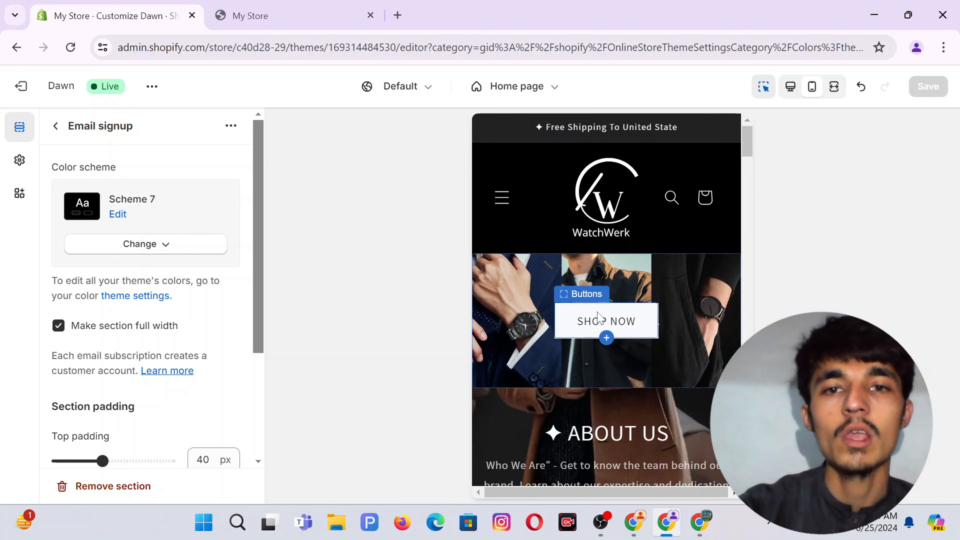
Leave the email signup settings and go back to the Home page section list.
{"action": "scroll", "coordinate": [630, 321], "scroll_direction": "down", "scroll_amount": 2}
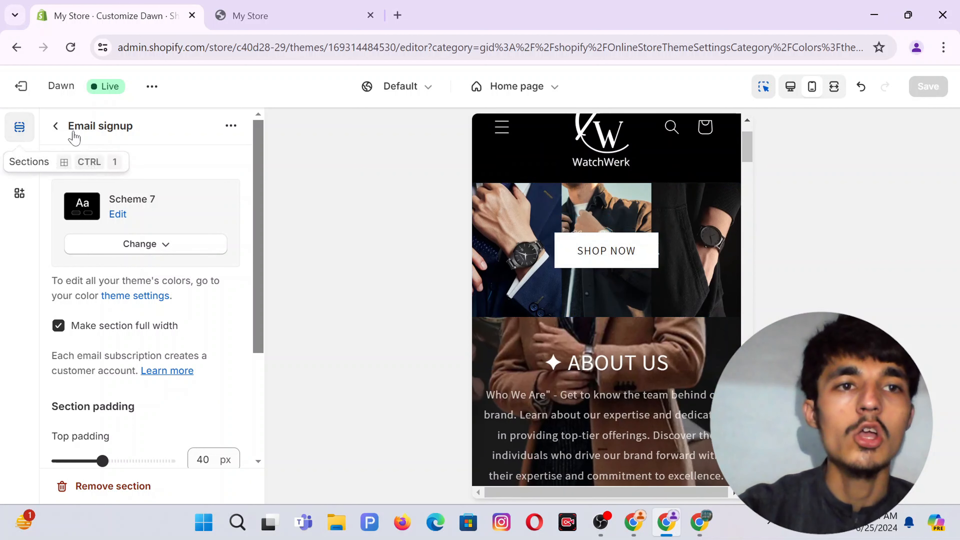
{"action": "left_click", "coordinate": [56, 129]}
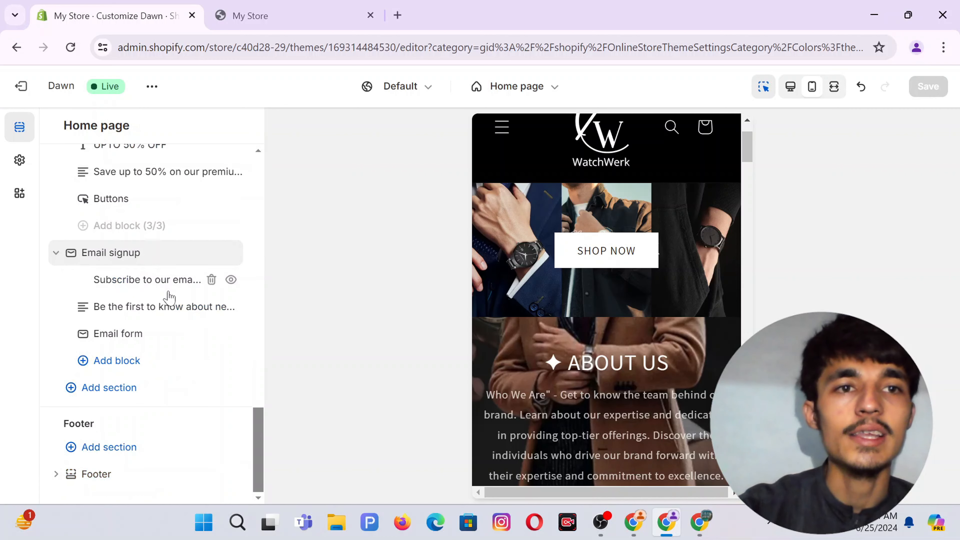
{"action": "scroll", "coordinate": [168, 295], "scroll_direction": "up", "scroll_amount": 10}
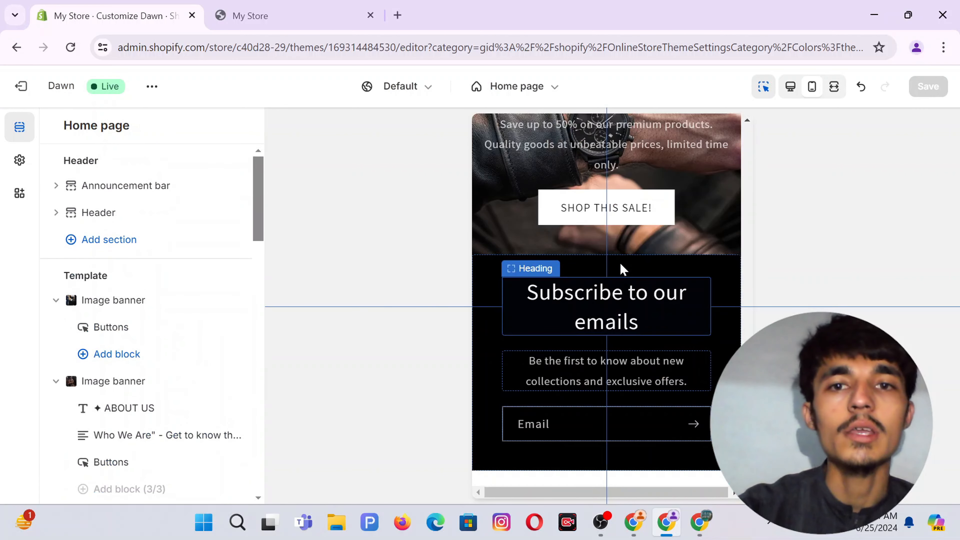
{"action": "mouse_move", "coordinate": [609, 262]}
{"action": "scroll", "coordinate": [578, 189], "scroll_direction": "down", "scroll_amount": 15}
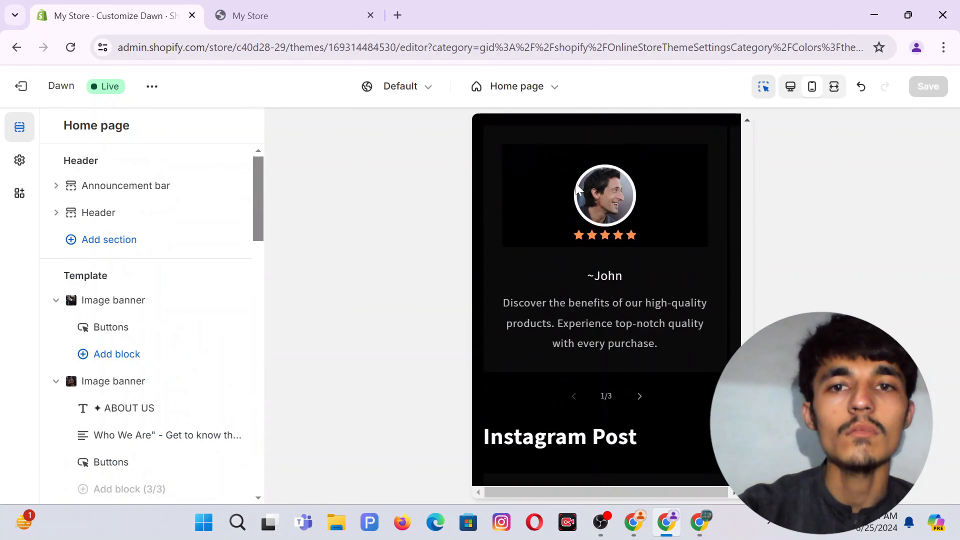
{"action": "scroll", "coordinate": [579, 189], "scroll_direction": "up", "scroll_amount": 5}
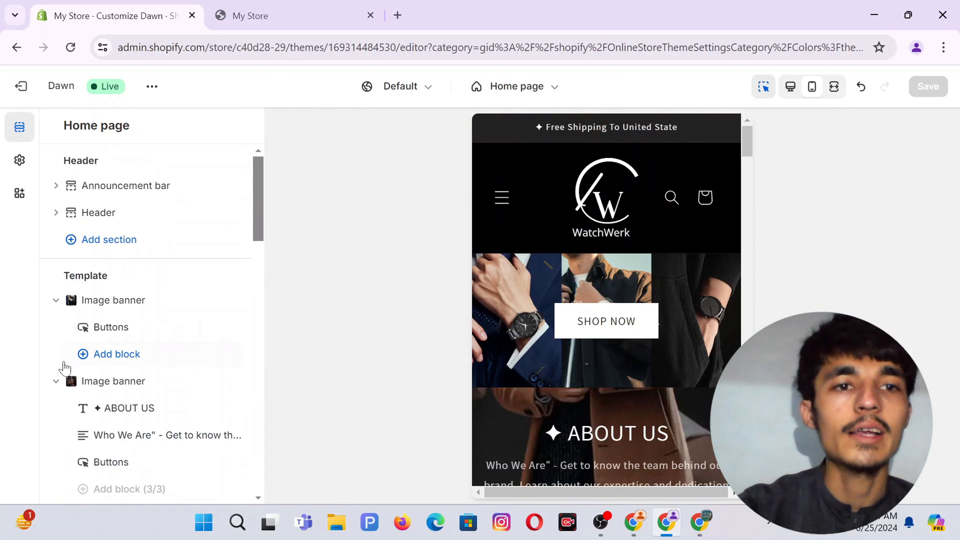
Give the top banner's SHOP NOW button the outline button style.
{"action": "left_click", "coordinate": [113, 329]}
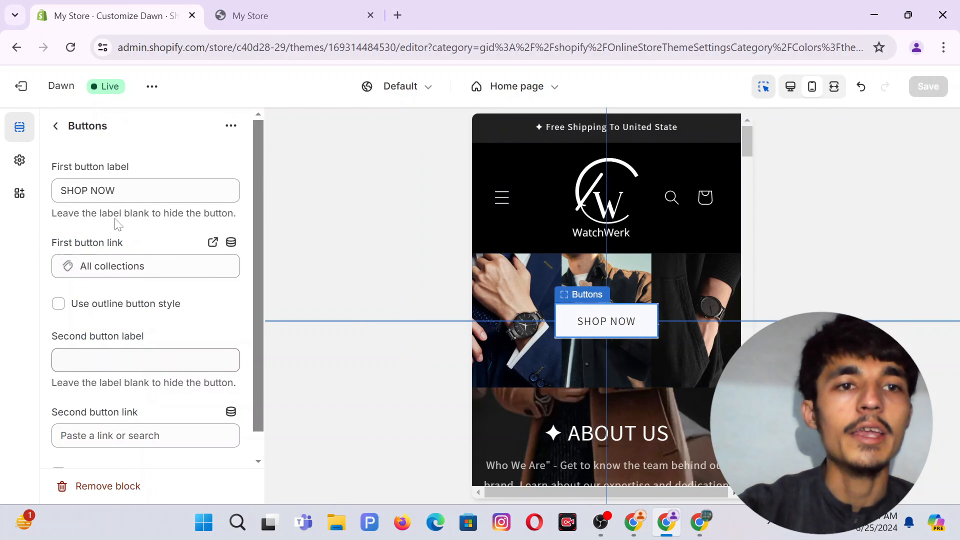
{"action": "scroll", "coordinate": [117, 223], "scroll_direction": "down", "scroll_amount": 1}
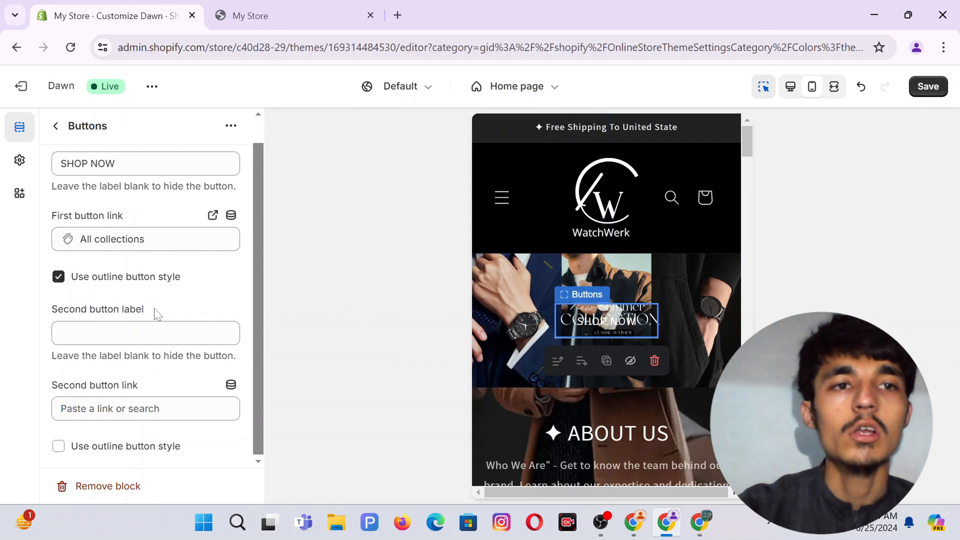
{"action": "left_click", "coordinate": [52, 130]}
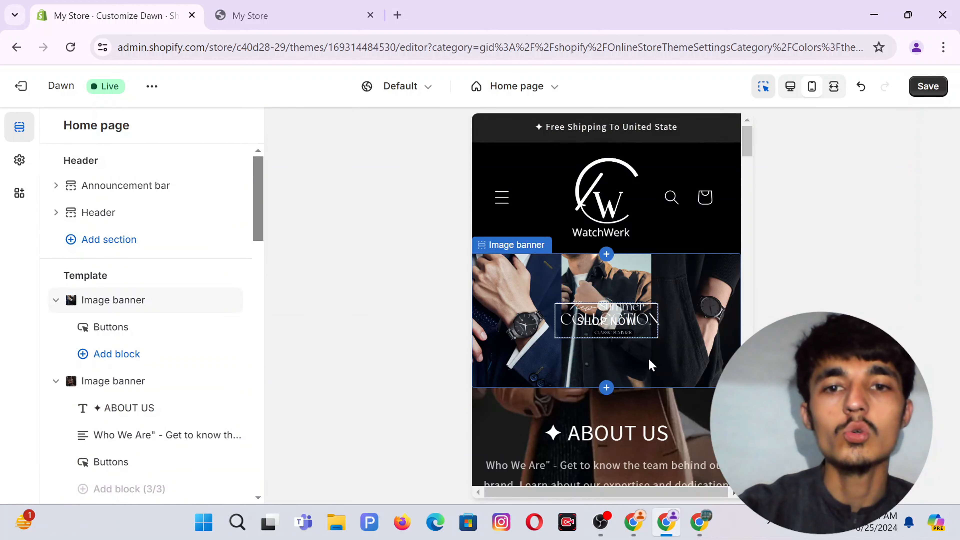
Scroll the section list down to the Collection list of Exercise, Home, Women and Men watches.
{"action": "scroll", "coordinate": [652, 366], "scroll_direction": "down", "scroll_amount": 6}
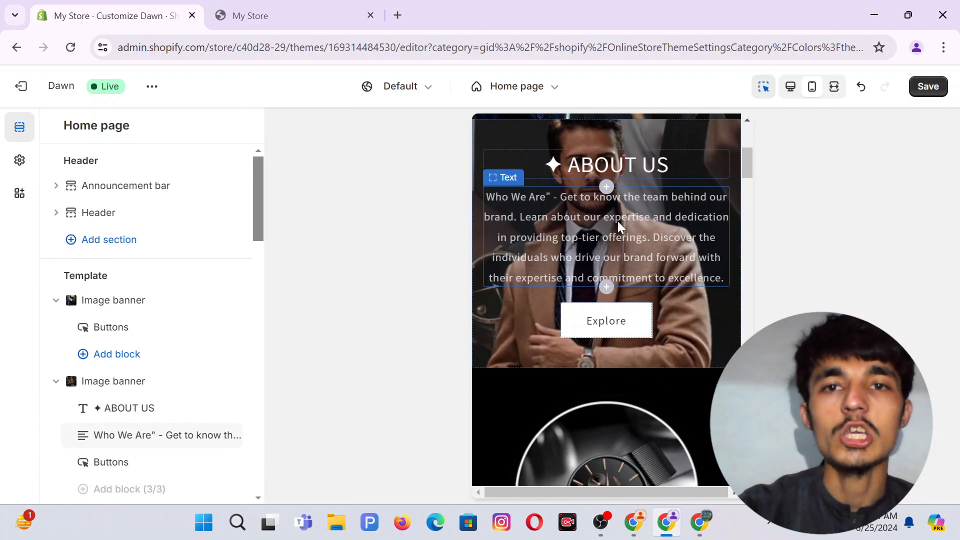
{"action": "scroll", "coordinate": [620, 225], "scroll_direction": "up", "scroll_amount": 6}
{"action": "scroll", "coordinate": [620, 226], "scroll_direction": "down", "scroll_amount": 10}
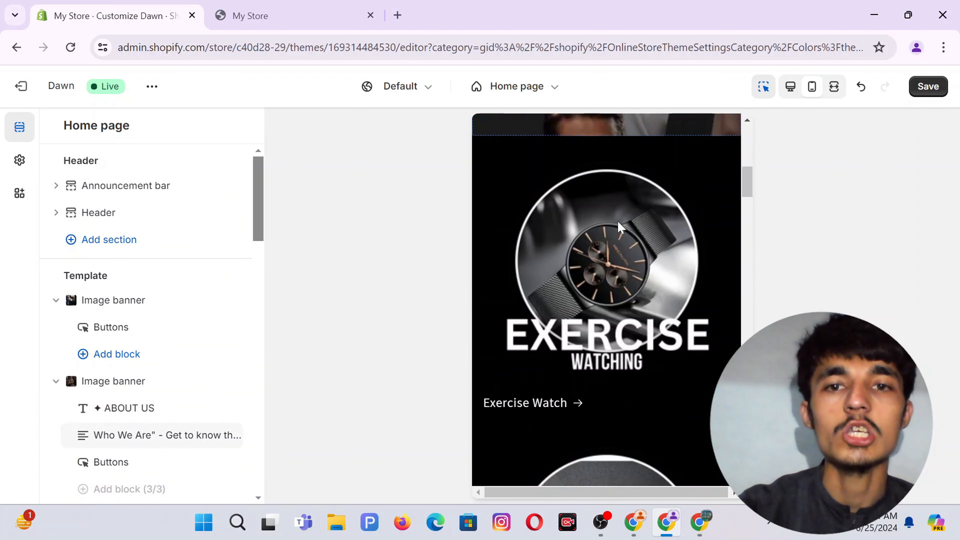
{"action": "scroll", "coordinate": [620, 226], "scroll_direction": "down", "scroll_amount": 8}
{"action": "scroll", "coordinate": [620, 226], "scroll_direction": "up", "scroll_amount": 7}
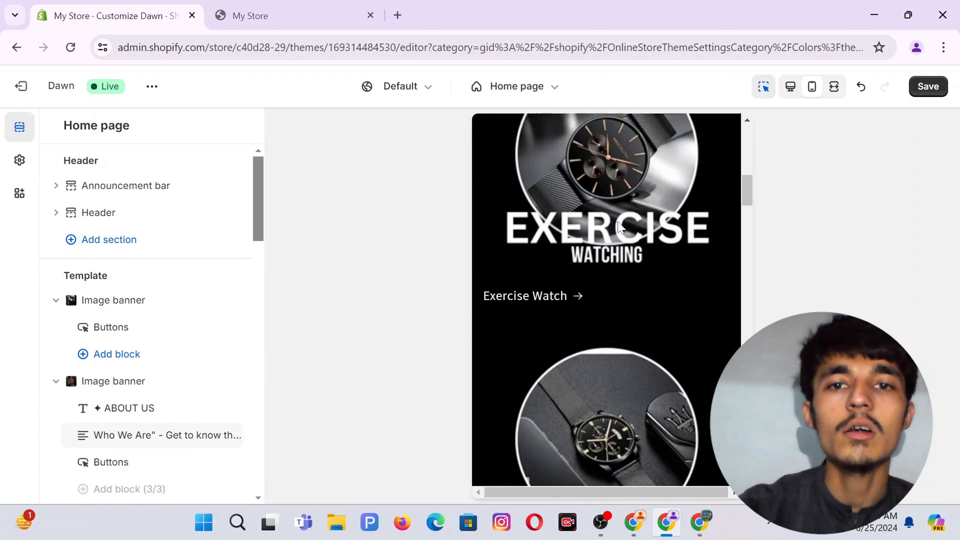
{"action": "scroll", "coordinate": [620, 226], "scroll_direction": "up", "scroll_amount": 5}
{"action": "scroll", "coordinate": [620, 225], "scroll_direction": "down", "scroll_amount": 6}
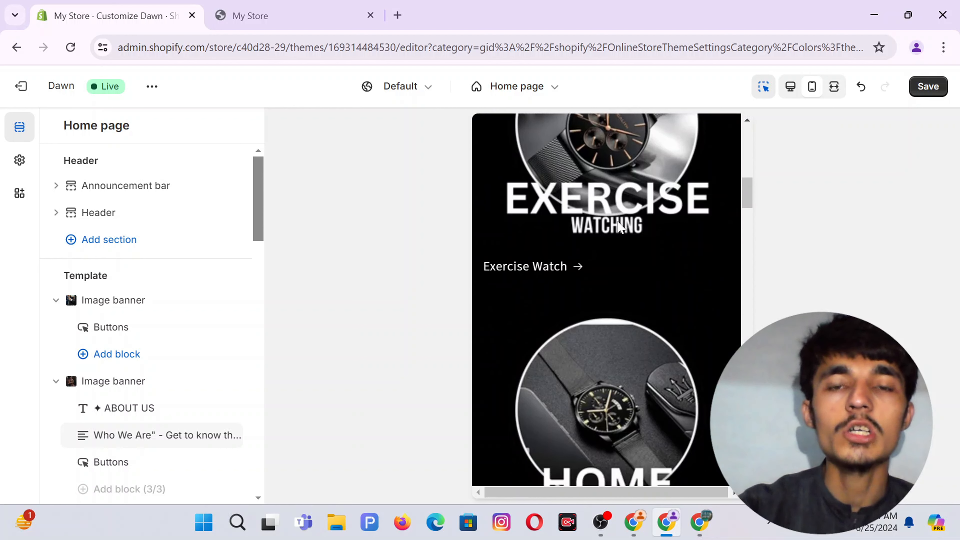
{"action": "scroll", "coordinate": [620, 226], "scroll_direction": "up", "scroll_amount": 5}
{"action": "scroll", "coordinate": [620, 226], "scroll_direction": "down", "scroll_amount": 7}
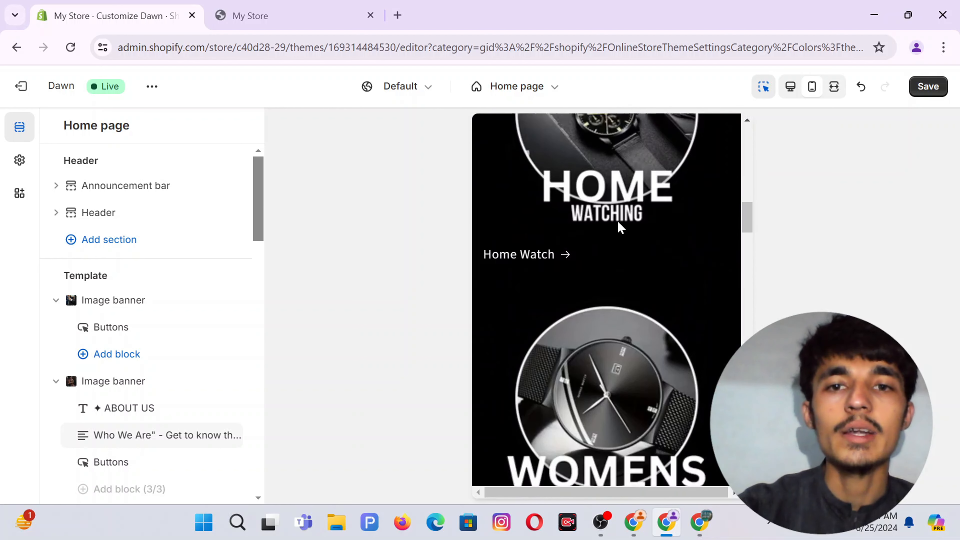
{"action": "scroll", "coordinate": [620, 226], "scroll_direction": "down", "scroll_amount": 3}
{"action": "scroll", "coordinate": [620, 226], "scroll_direction": "up", "scroll_amount": 8}
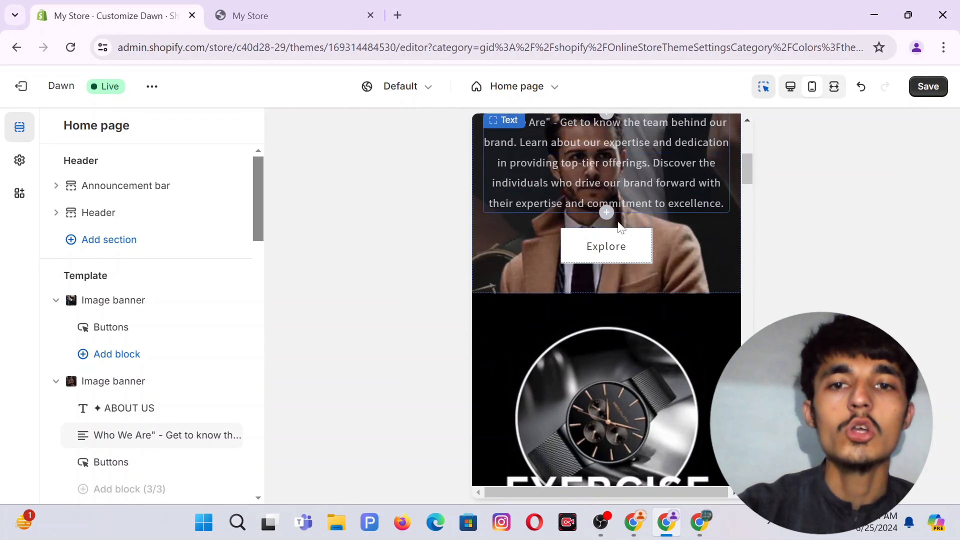
{"action": "scroll", "coordinate": [620, 227], "scroll_direction": "down", "scroll_amount": 3}
{"action": "scroll", "coordinate": [162, 365], "scroll_direction": "down", "scroll_amount": 5}
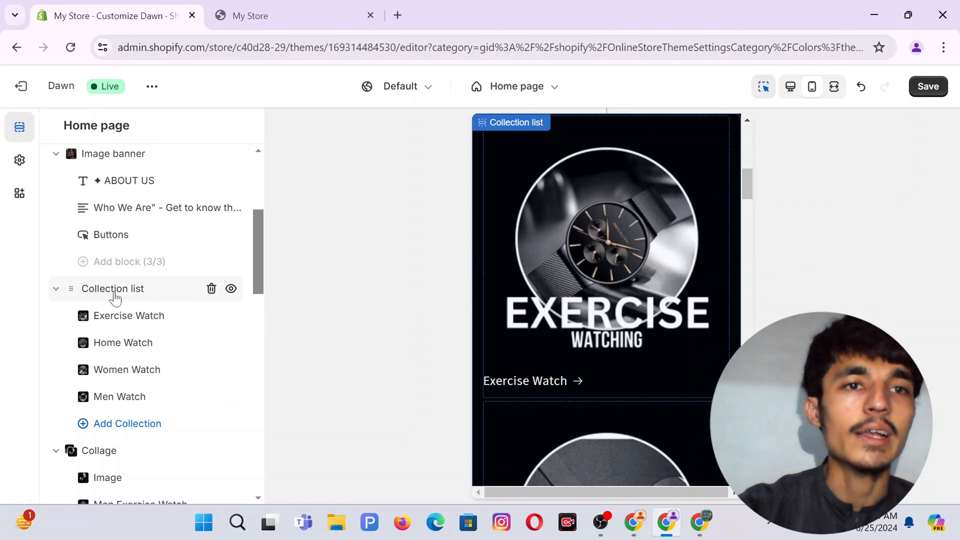
{"action": "left_click", "coordinate": [115, 299]}
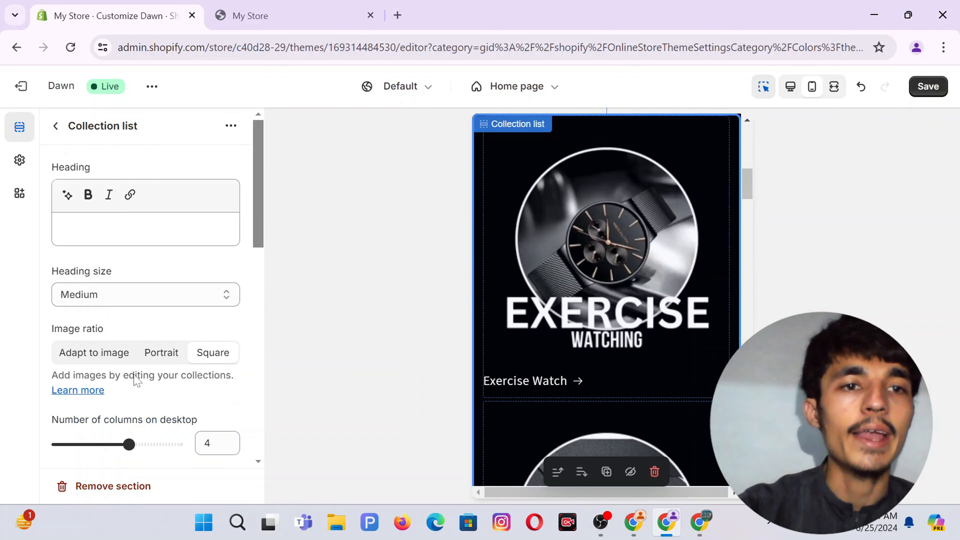
{"action": "scroll", "coordinate": [137, 377], "scroll_direction": "down", "scroll_amount": 5}
{"action": "scroll", "coordinate": [137, 380], "scroll_direction": "down", "scroll_amount": 8}
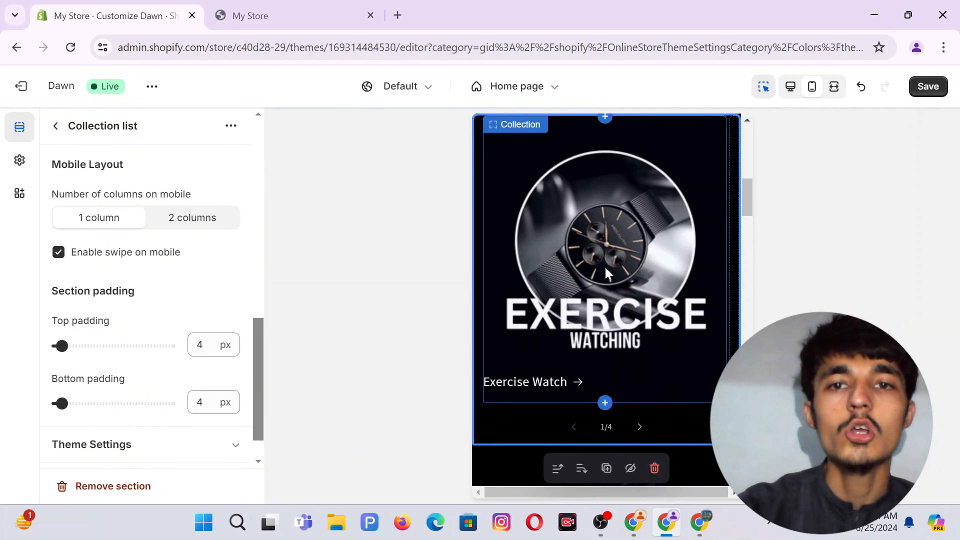
{"action": "scroll", "coordinate": [606, 273], "scroll_direction": "up", "scroll_amount": 10}
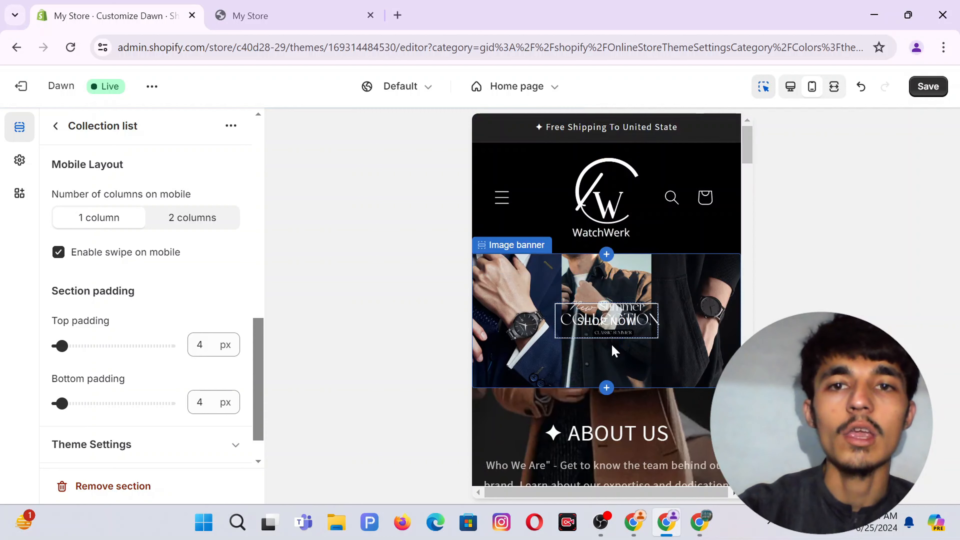
{"action": "scroll", "coordinate": [612, 349], "scroll_direction": "down", "scroll_amount": 10}
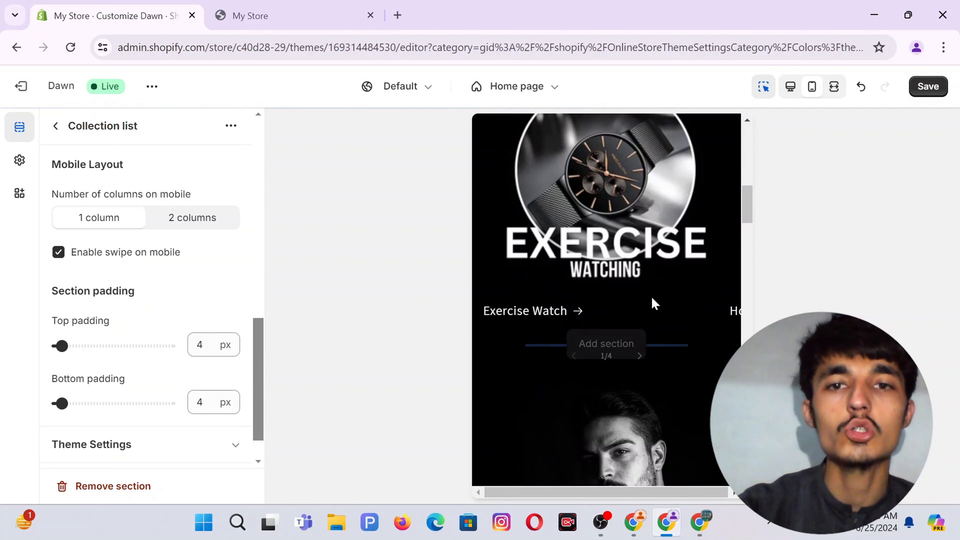
{"action": "scroll", "coordinate": [651, 296], "scroll_direction": "up", "scroll_amount": 2}
{"action": "scroll", "coordinate": [648, 308], "scroll_direction": "down", "scroll_amount": 1}
{"action": "left_click", "coordinate": [639, 382]}
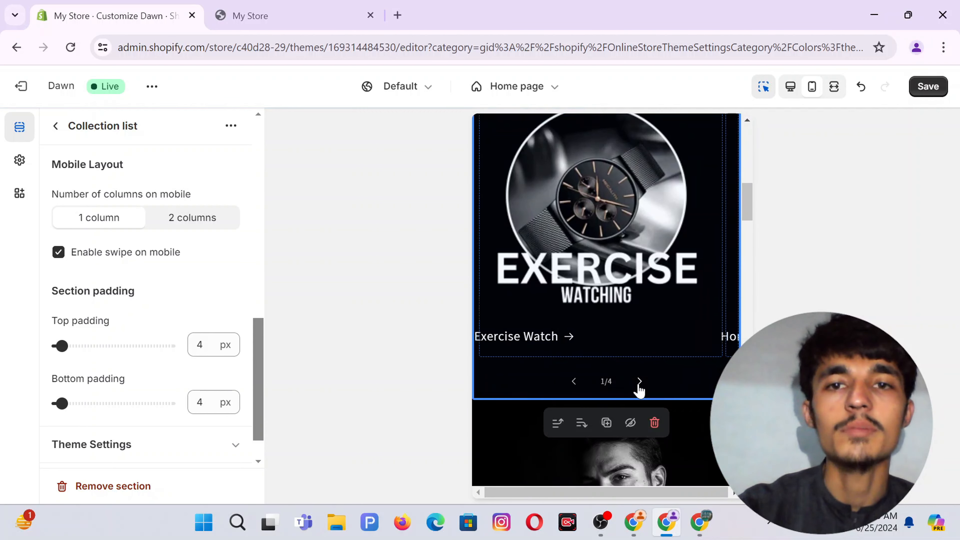
{"action": "scroll", "coordinate": [639, 382], "scroll_direction": "down", "scroll_amount": 5}
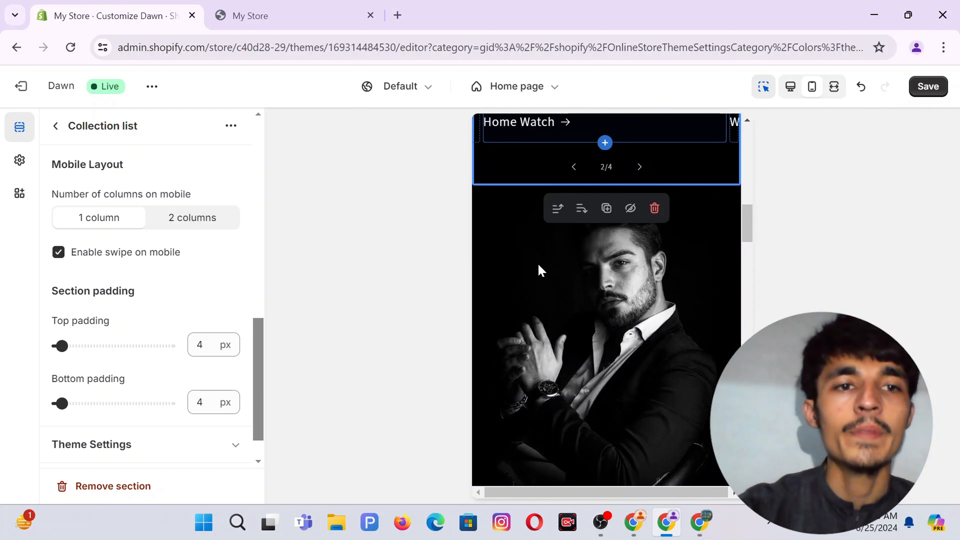
{"action": "left_click", "coordinate": [55, 129]}
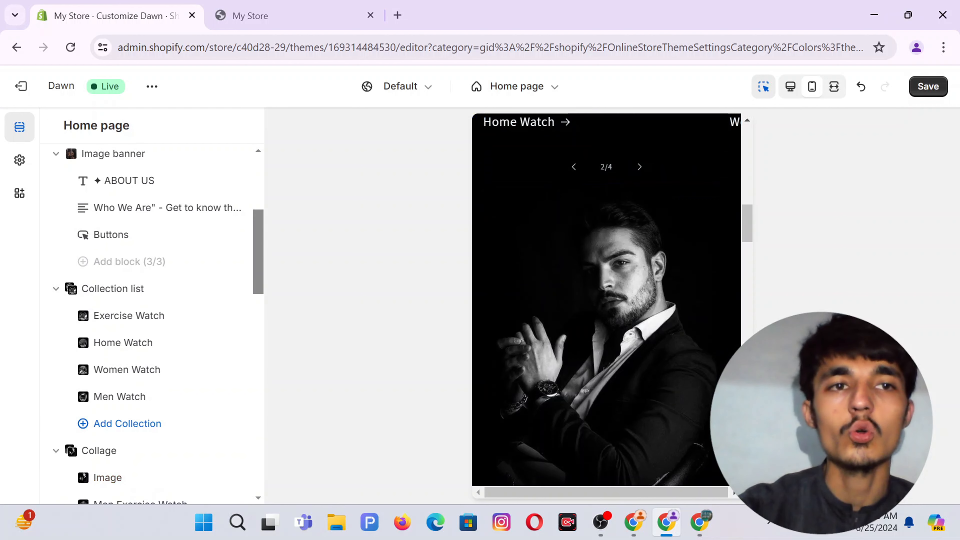
{"action": "scroll", "coordinate": [602, 315], "scroll_direction": "down", "scroll_amount": 5}
{"action": "scroll", "coordinate": [604, 320], "scroll_direction": "up", "scroll_amount": 10}
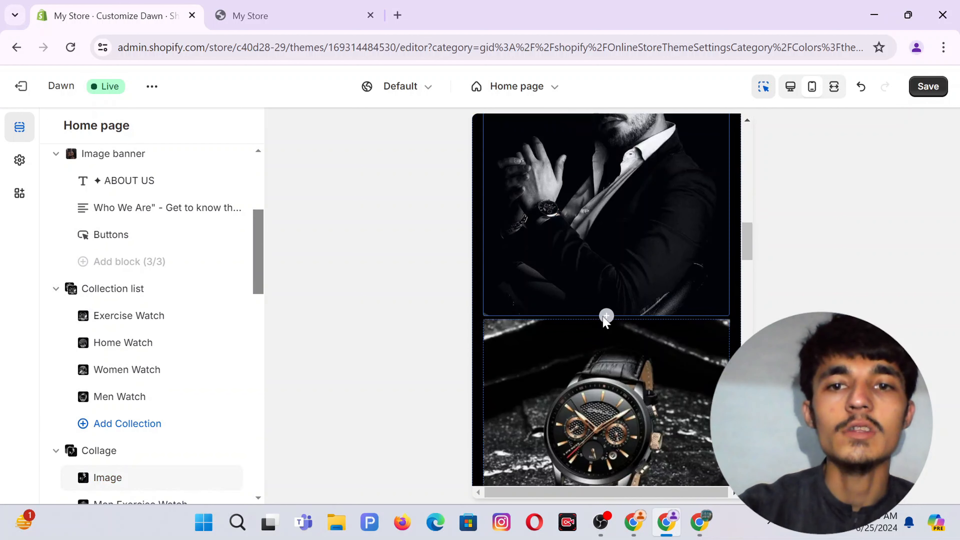
{"action": "scroll", "coordinate": [607, 395], "scroll_direction": "down", "scroll_amount": 10}
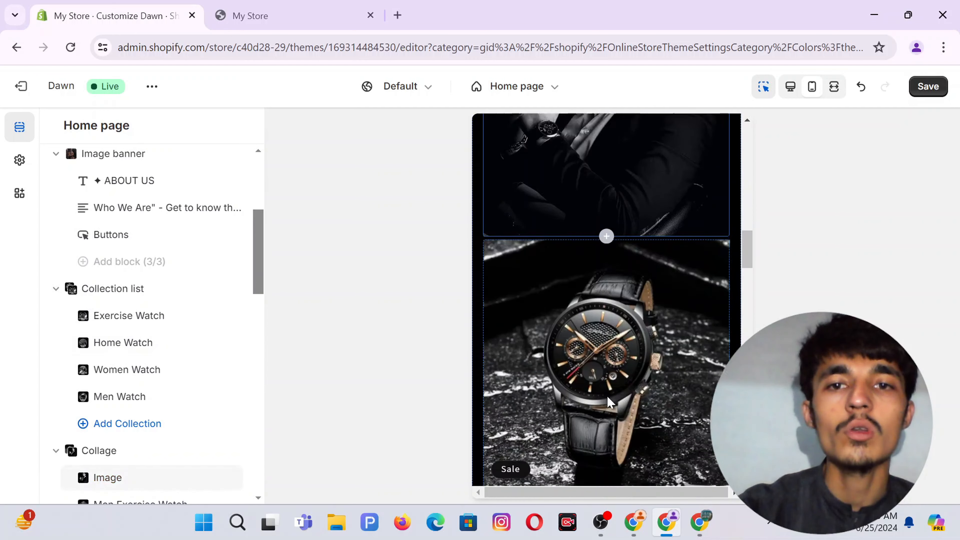
{"action": "scroll", "coordinate": [607, 395], "scroll_direction": "up", "scroll_amount": 5}
{"action": "scroll", "coordinate": [606, 394], "scroll_direction": "up", "scroll_amount": 5}
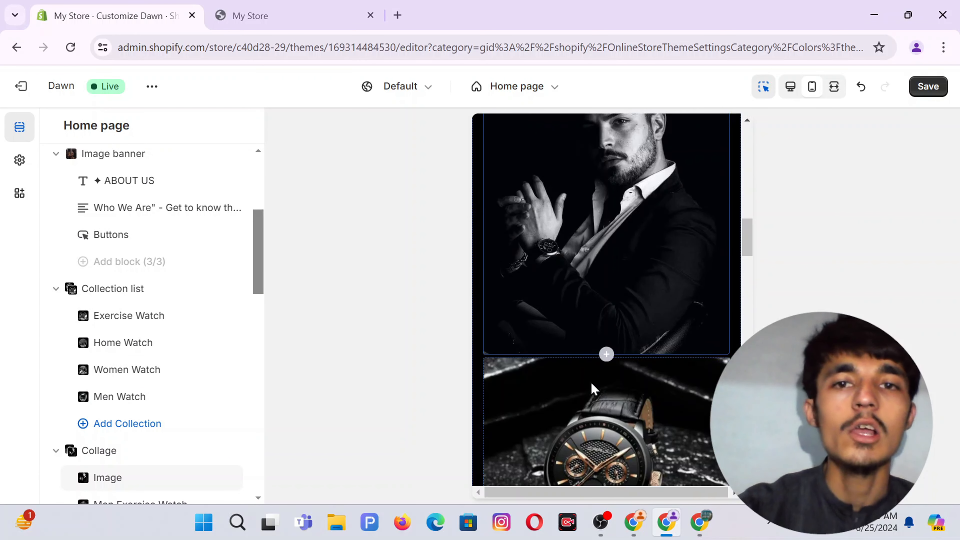
{"action": "scroll", "coordinate": [124, 349], "scroll_direction": "down", "scroll_amount": 5}
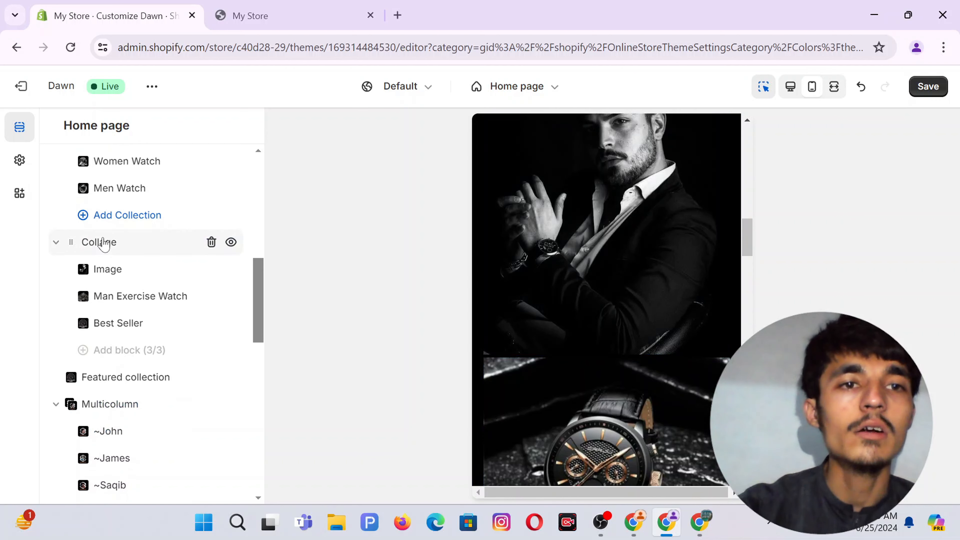
Switch the Collage section's mobile layout from Column to Collage.
{"action": "left_click", "coordinate": [100, 242]}
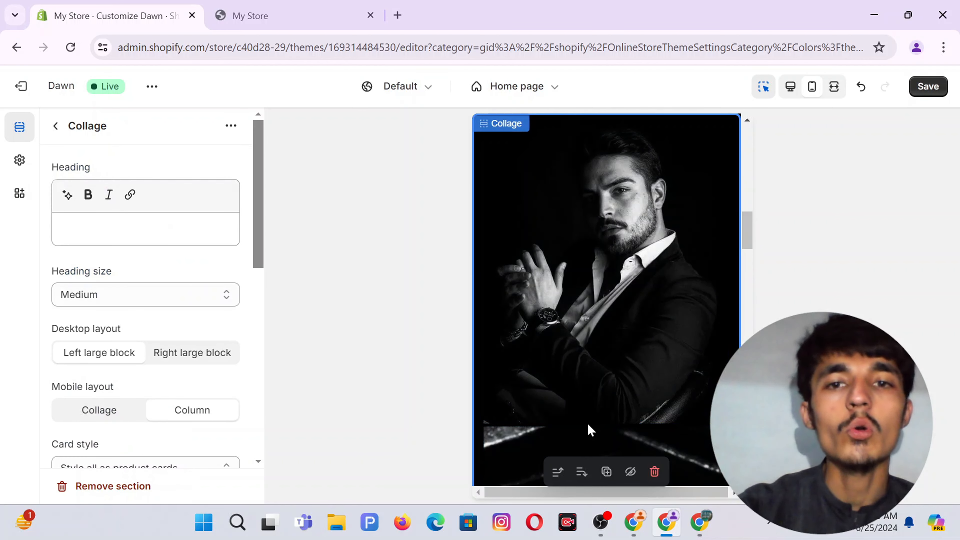
{"action": "scroll", "coordinate": [607, 335], "scroll_direction": "down", "scroll_amount": 5}
{"action": "scroll", "coordinate": [606, 335], "scroll_direction": "up", "scroll_amount": 5}
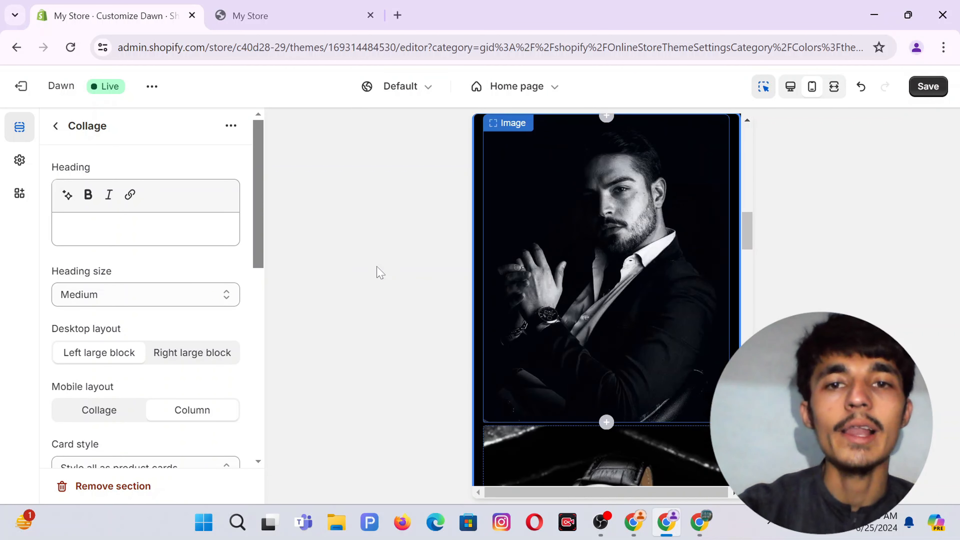
{"action": "scroll", "coordinate": [197, 307], "scroll_direction": "down", "scroll_amount": 3}
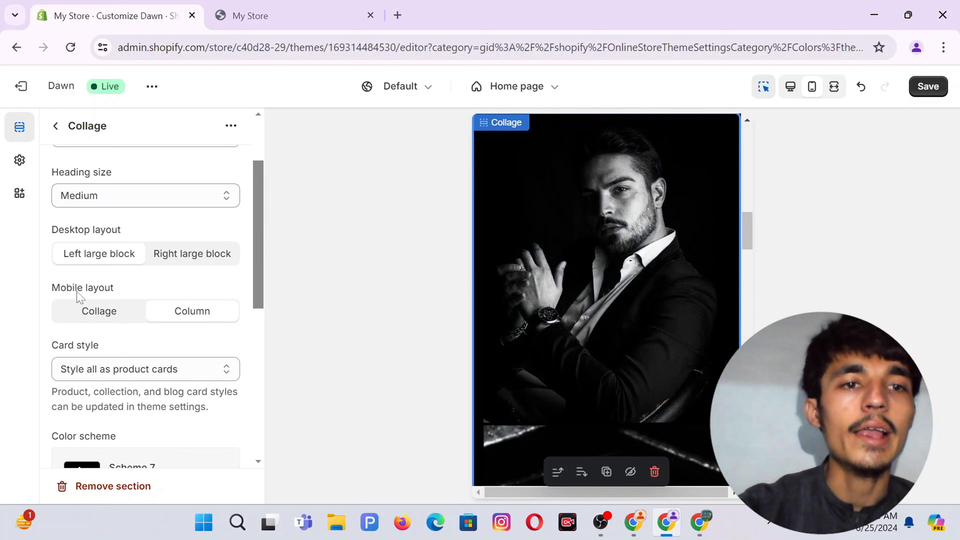
{"action": "left_click", "coordinate": [104, 319]}
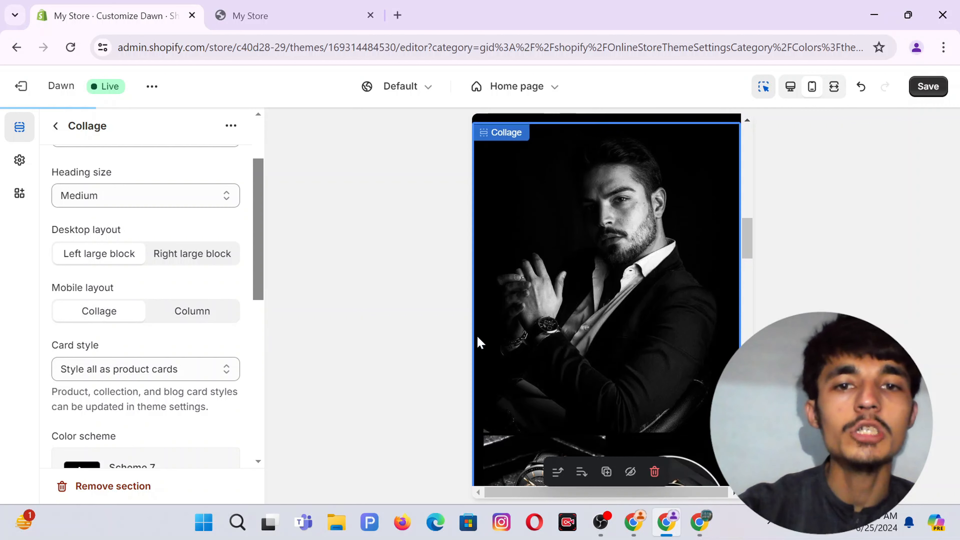
{"action": "scroll", "coordinate": [646, 313], "scroll_direction": "down", "scroll_amount": 5}
{"action": "scroll", "coordinate": [646, 312], "scroll_direction": "up", "scroll_amount": 3}
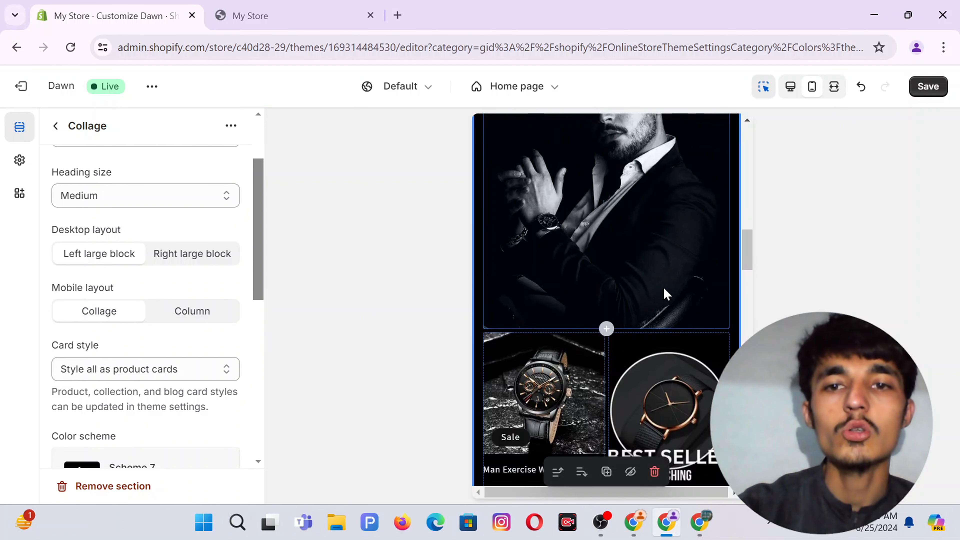
{"action": "scroll", "coordinate": [665, 292], "scroll_direction": "down", "scroll_amount": 3}
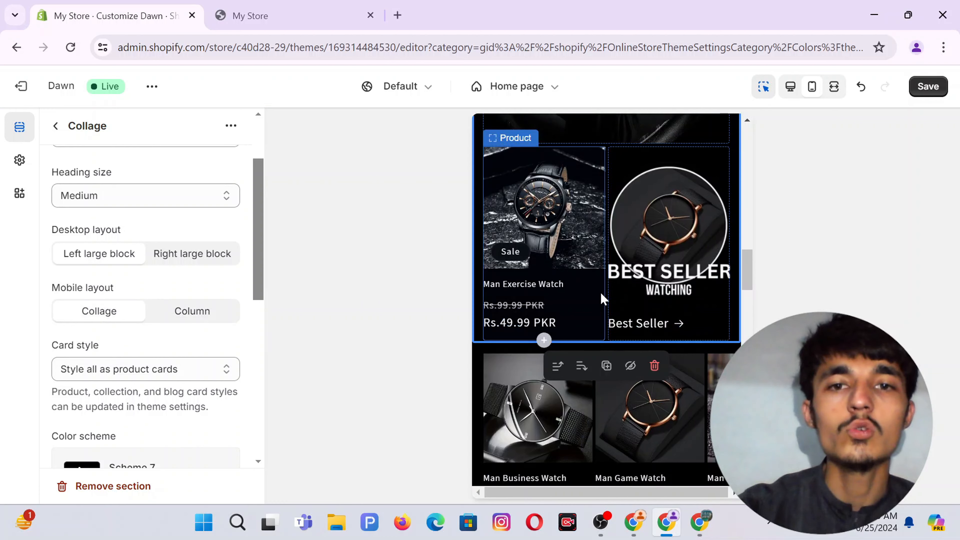
{"action": "scroll", "coordinate": [602, 293], "scroll_direction": "down", "scroll_amount": 5}
{"action": "scroll", "coordinate": [600, 191], "scroll_direction": "up", "scroll_amount": 2}
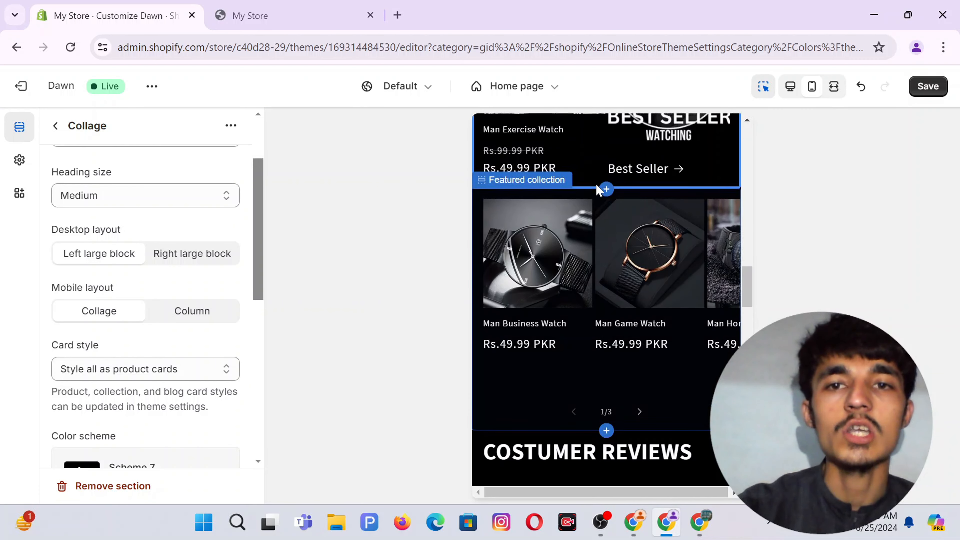
{"action": "scroll", "coordinate": [624, 327], "scroll_direction": "down", "scroll_amount": 4}
{"action": "scroll", "coordinate": [635, 432], "scroll_direction": "down", "scroll_amount": 5}
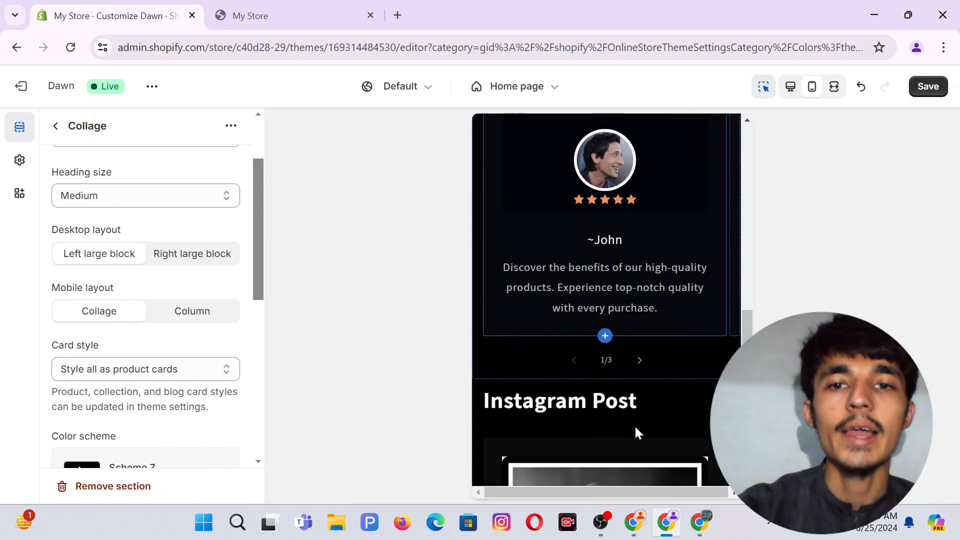
{"action": "scroll", "coordinate": [638, 302], "scroll_direction": "up", "scroll_amount": 3}
{"action": "scroll", "coordinate": [706, 325], "scroll_direction": "down", "scroll_amount": 10}
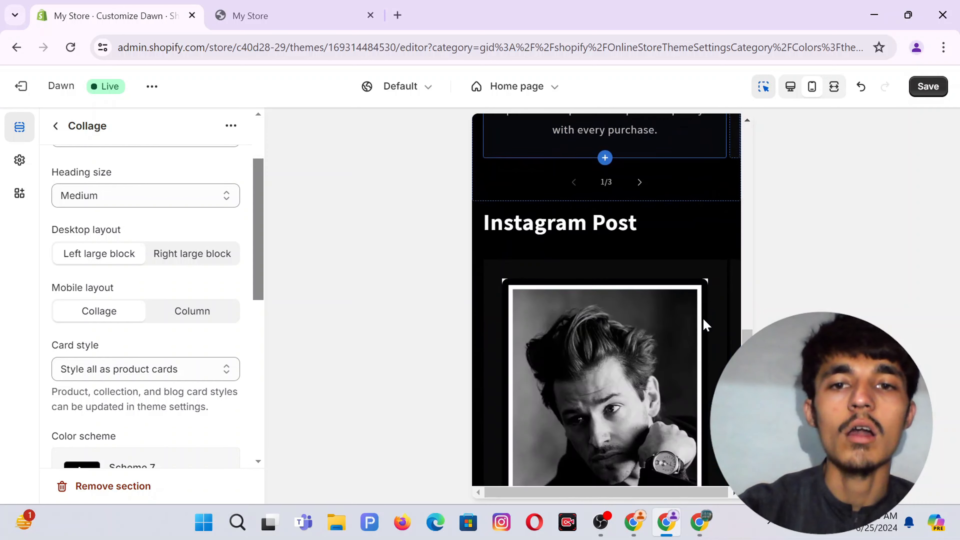
{"action": "scroll", "coordinate": [586, 299], "scroll_direction": "up", "scroll_amount": 3}
{"action": "scroll", "coordinate": [609, 293], "scroll_direction": "up", "scroll_amount": 1}
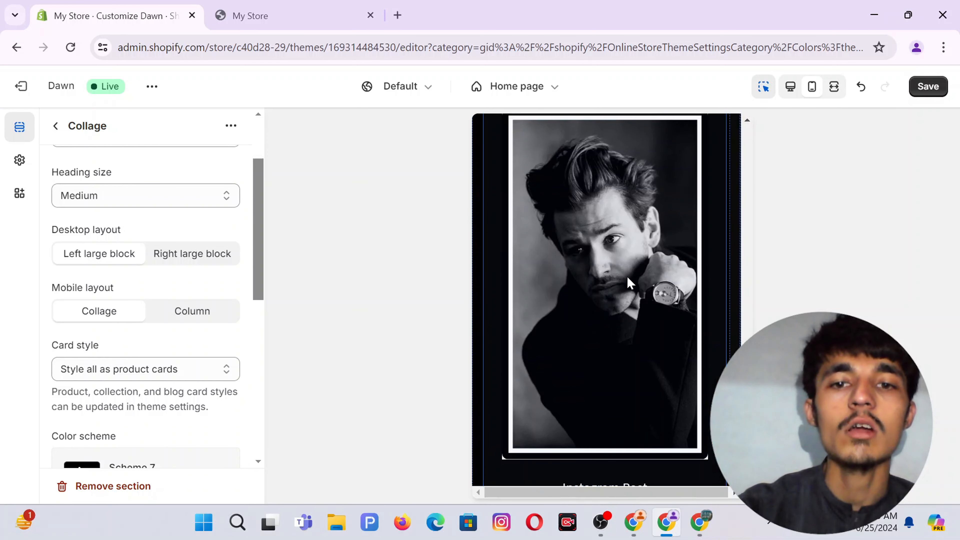
{"action": "scroll", "coordinate": [634, 286], "scroll_direction": "down", "scroll_amount": 4}
{"action": "scroll", "coordinate": [628, 281], "scroll_direction": "up", "scroll_amount": 1}
{"action": "scroll", "coordinate": [628, 281], "scroll_direction": "down", "scroll_amount": 2}
{"action": "scroll", "coordinate": [628, 280], "scroll_direction": "down", "scroll_amount": 5}
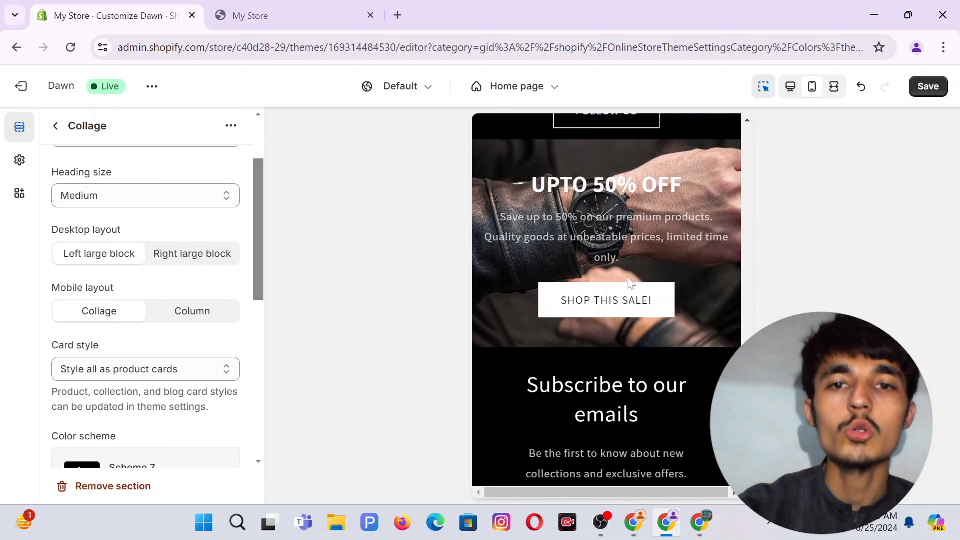
{"action": "scroll", "coordinate": [690, 253], "scroll_direction": "up", "scroll_amount": 4}
{"action": "scroll", "coordinate": [689, 319], "scroll_direction": "down", "scroll_amount": 5}
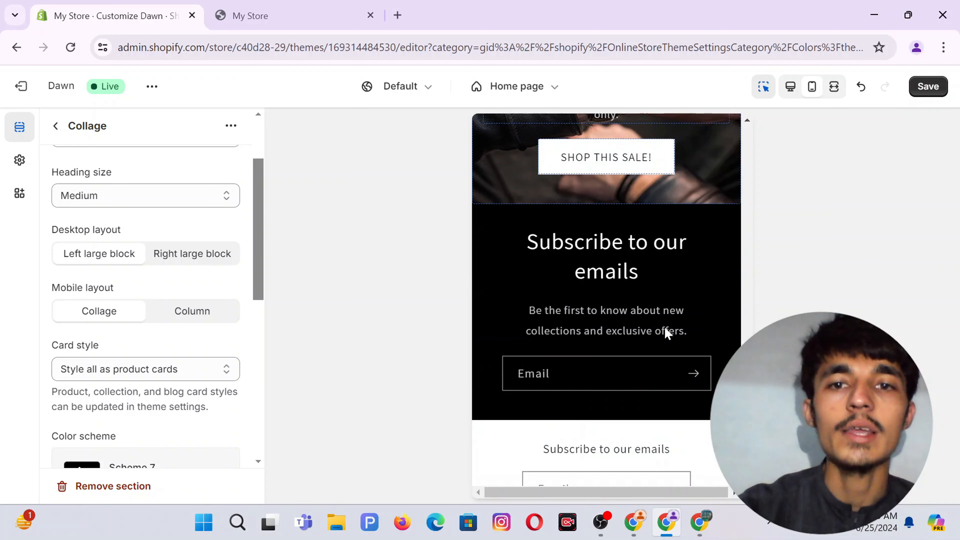
{"action": "scroll", "coordinate": [666, 333], "scroll_direction": "up", "scroll_amount": 3}
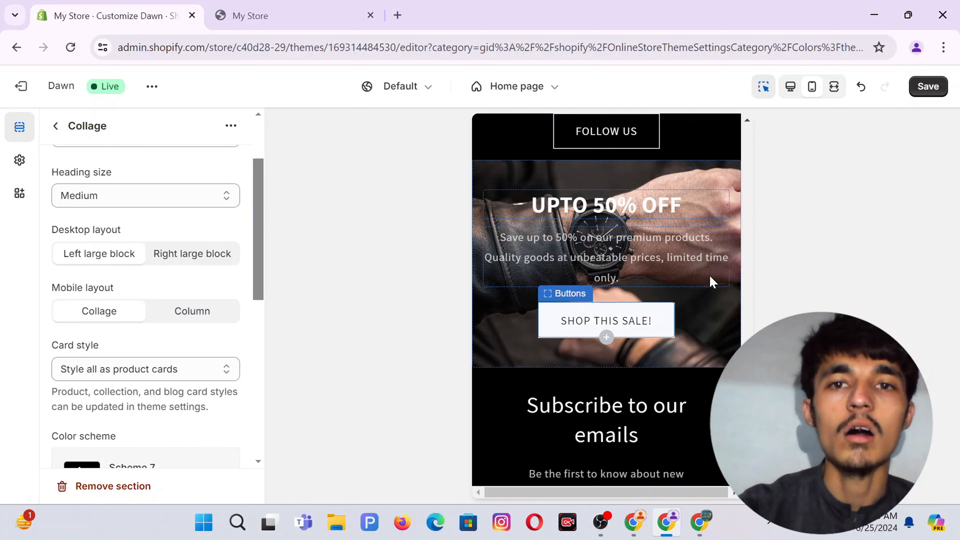
{"action": "scroll", "coordinate": [621, 369], "scroll_direction": "down", "scroll_amount": 5}
{"action": "scroll", "coordinate": [621, 368], "scroll_direction": "up", "scroll_amount": 3}
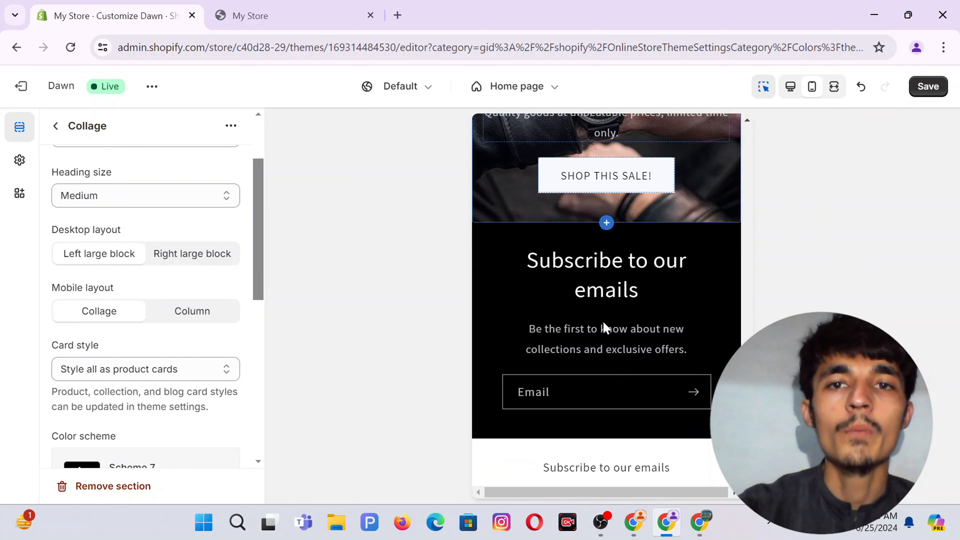
{"action": "scroll", "coordinate": [579, 253], "scroll_direction": "up", "scroll_amount": 15}
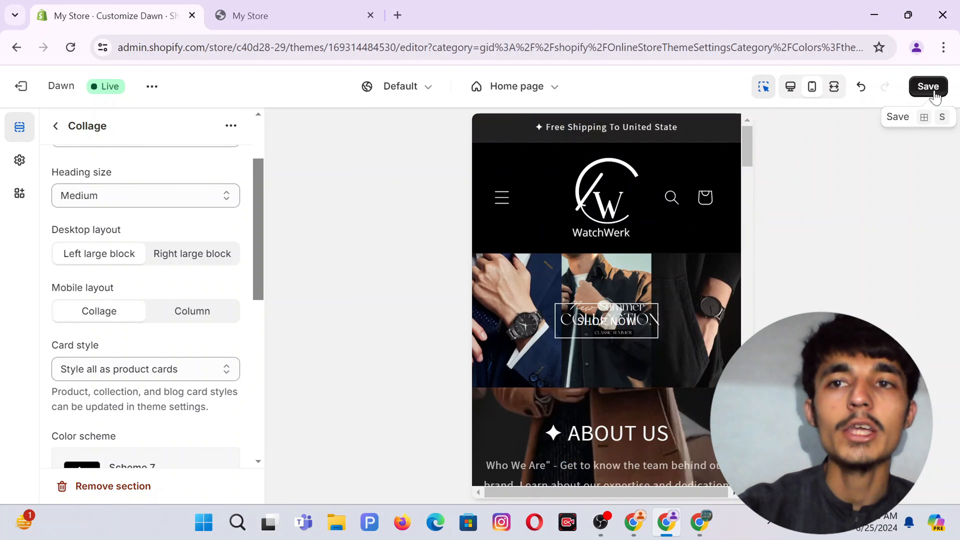
Save the Dawn theme changes and scroll down the live WatchWerk homepage.
{"action": "left_click", "coordinate": [928, 87]}
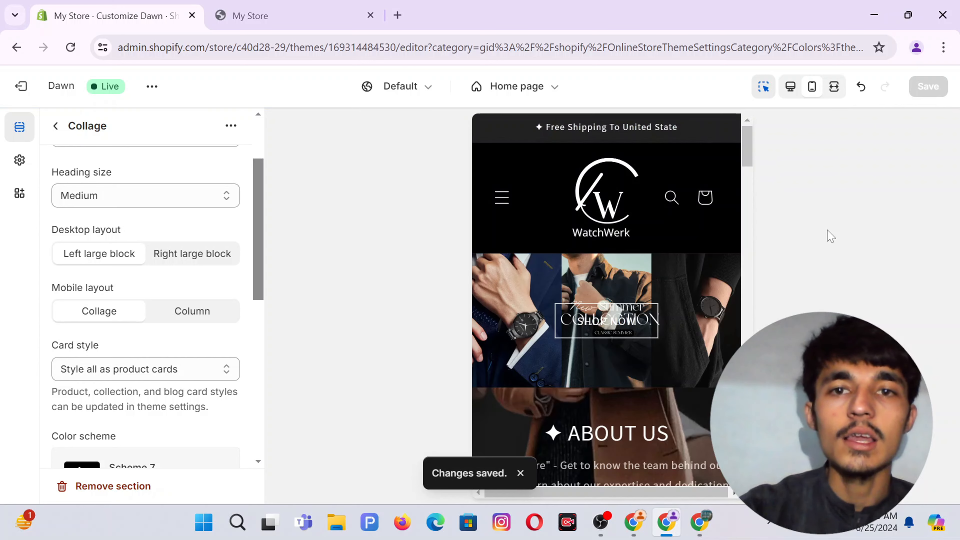
{"action": "scroll", "coordinate": [646, 272], "scroll_direction": "down", "scroll_amount": 15}
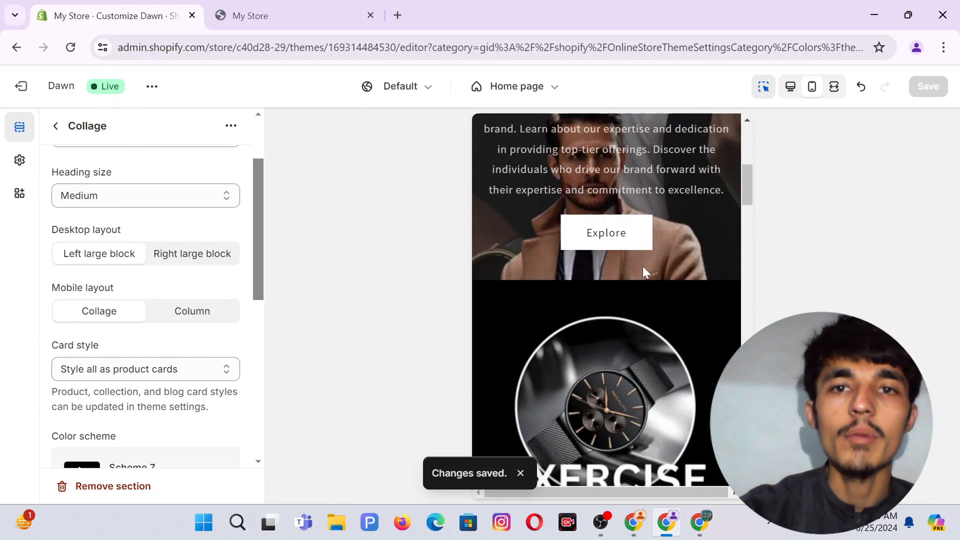
{"action": "scroll", "coordinate": [646, 271], "scroll_direction": "down", "scroll_amount": 15}
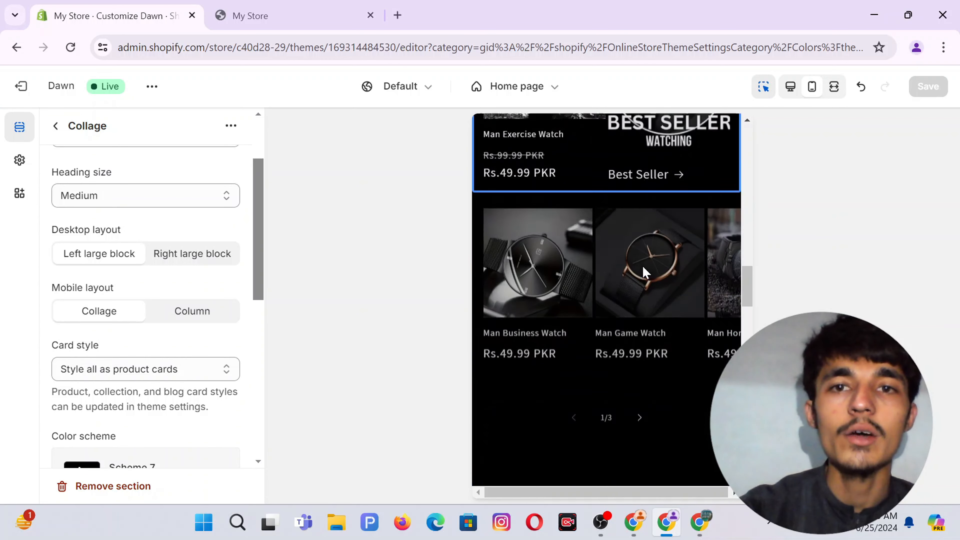
{"action": "scroll", "coordinate": [646, 272], "scroll_direction": "down", "scroll_amount": 15}
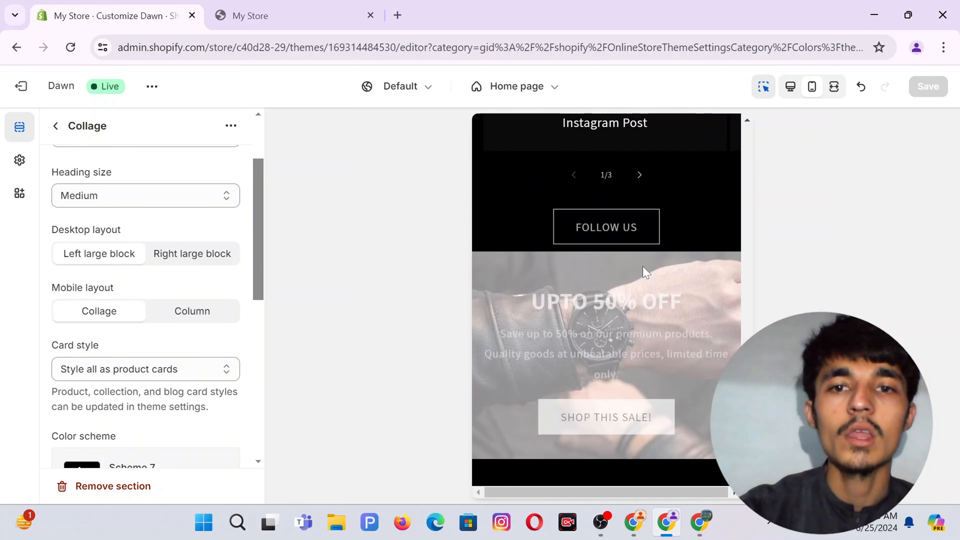
{"action": "scroll", "coordinate": [646, 271], "scroll_direction": "down", "scroll_amount": 3}
{"action": "left_click", "coordinate": [311, 11]}
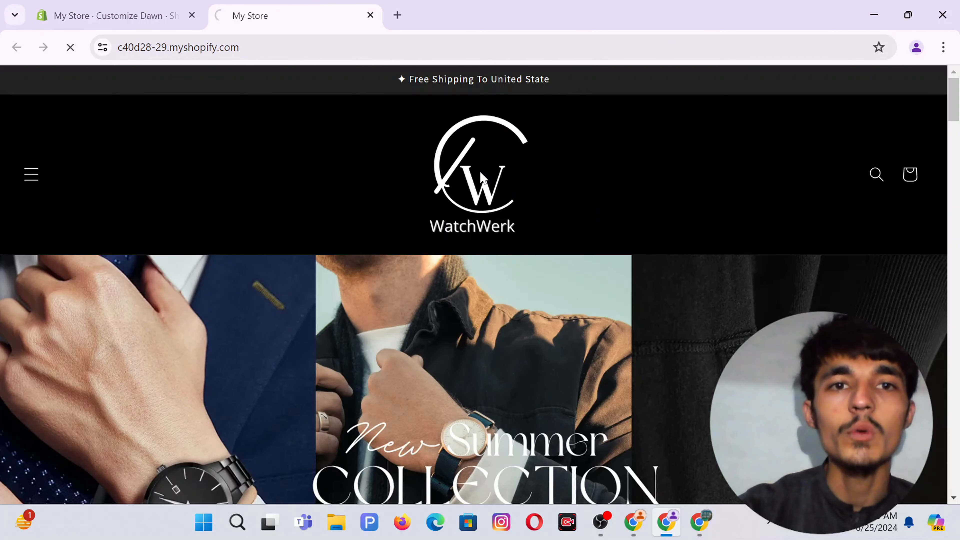
{"action": "scroll", "coordinate": [527, 214], "scroll_direction": "down", "scroll_amount": 5}
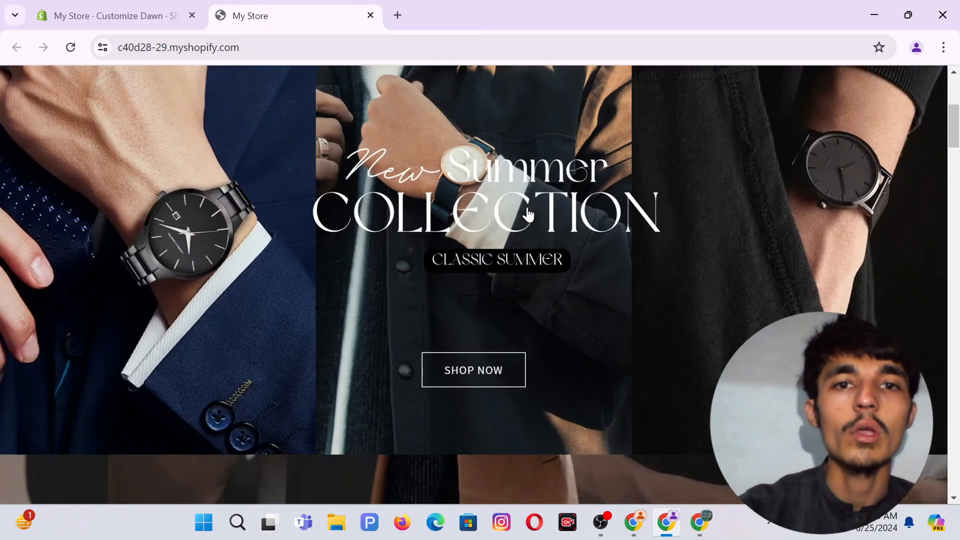
{"action": "scroll", "coordinate": [528, 215], "scroll_direction": "down", "scroll_amount": 10}
{"action": "scroll", "coordinate": [567, 246], "scroll_direction": "up", "scroll_amount": 10}
{"action": "scroll", "coordinate": [626, 275], "scroll_direction": "up", "scroll_amount": 5}
{"action": "scroll", "coordinate": [628, 279], "scroll_direction": "down", "scroll_amount": 6}
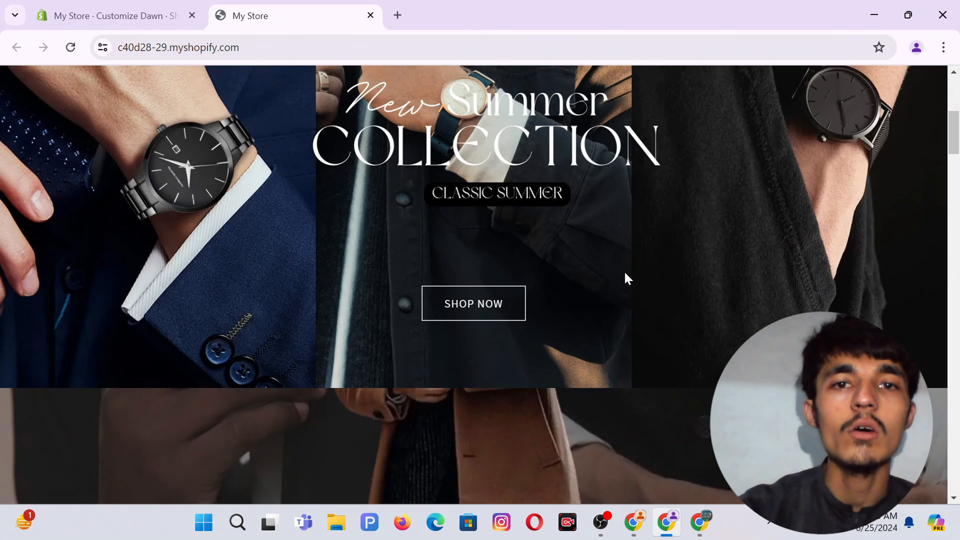
{"action": "scroll", "coordinate": [491, 307], "scroll_direction": "up", "scroll_amount": 8}
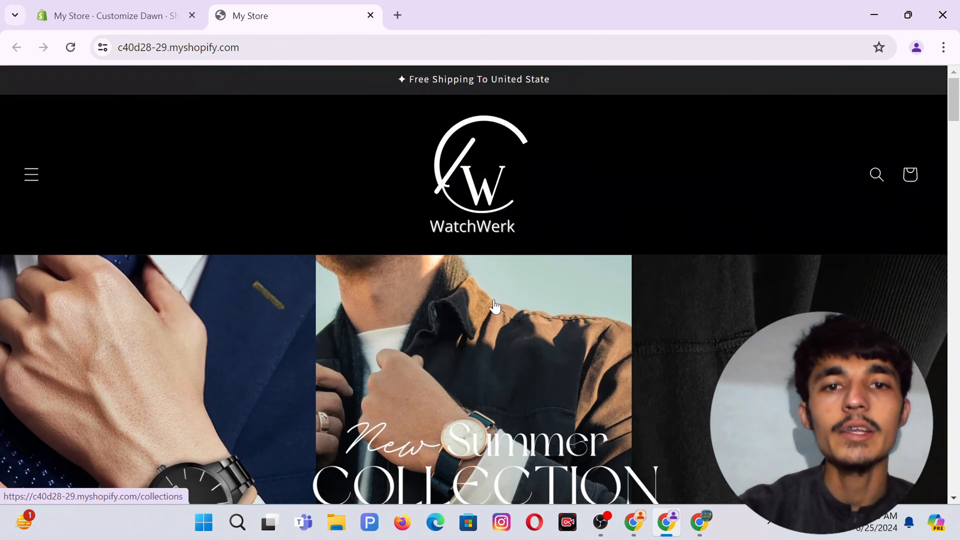
{"action": "scroll", "coordinate": [496, 305], "scroll_direction": "down", "scroll_amount": 12}
{"action": "scroll", "coordinate": [496, 305], "scroll_direction": "down", "scroll_amount": 5}
{"action": "scroll", "coordinate": [493, 305], "scroll_direction": "up", "scroll_amount": 3}
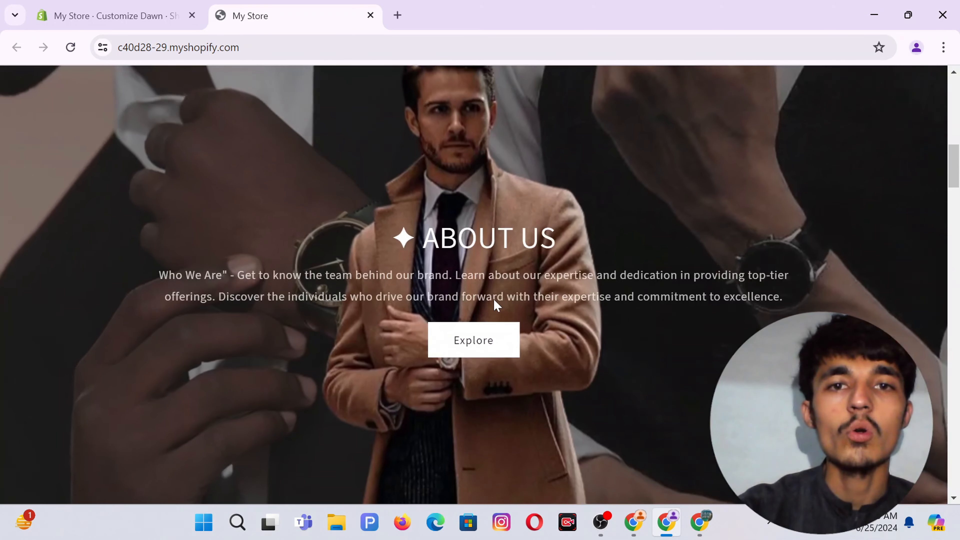
{"action": "scroll", "coordinate": [600, 269], "scroll_direction": "down", "scroll_amount": 6}
{"action": "scroll", "coordinate": [575, 299], "scroll_direction": "down", "scroll_amount": 6}
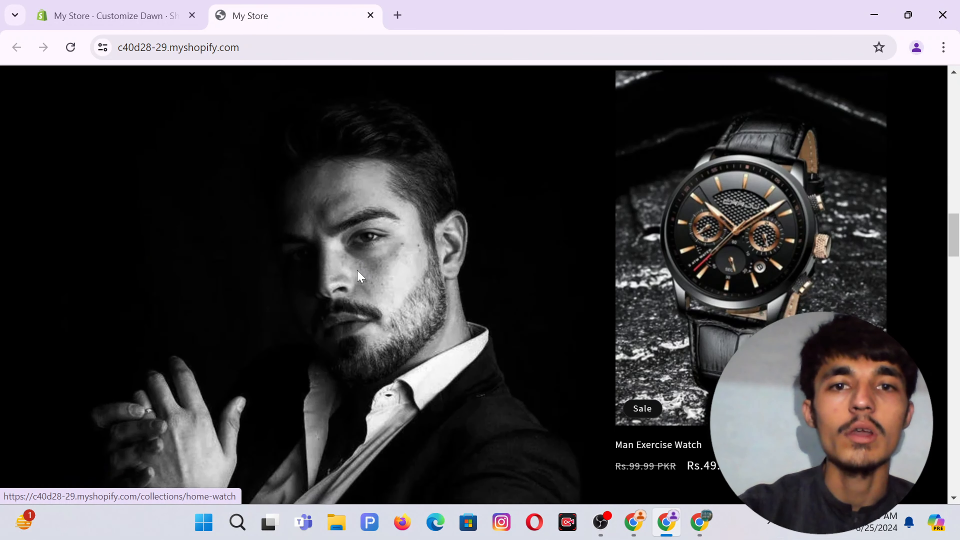
{"action": "scroll", "coordinate": [649, 337], "scroll_direction": "up", "scroll_amount": 5}
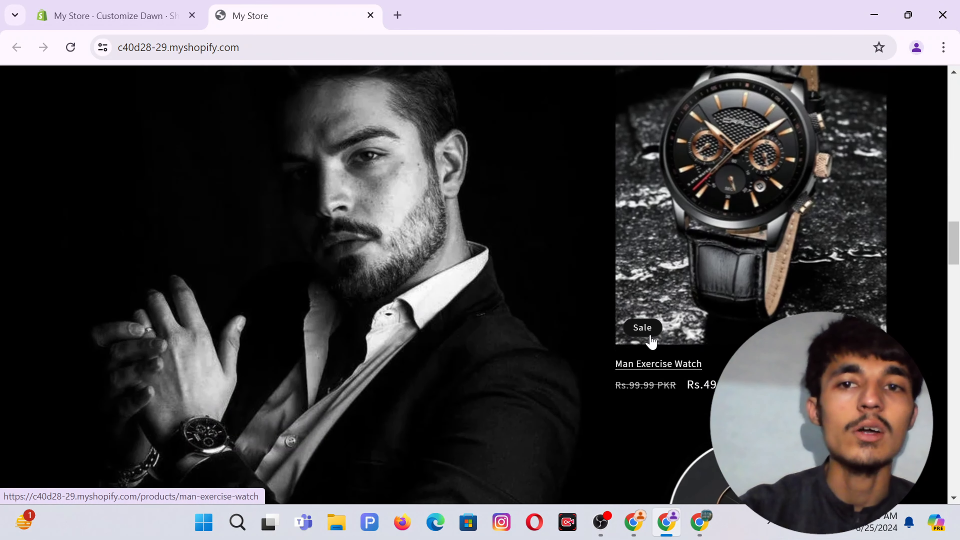
{"action": "scroll", "coordinate": [445, 254], "scroll_direction": "down", "scroll_amount": 10}
{"action": "scroll", "coordinate": [423, 242], "scroll_direction": "down", "scroll_amount": 3}
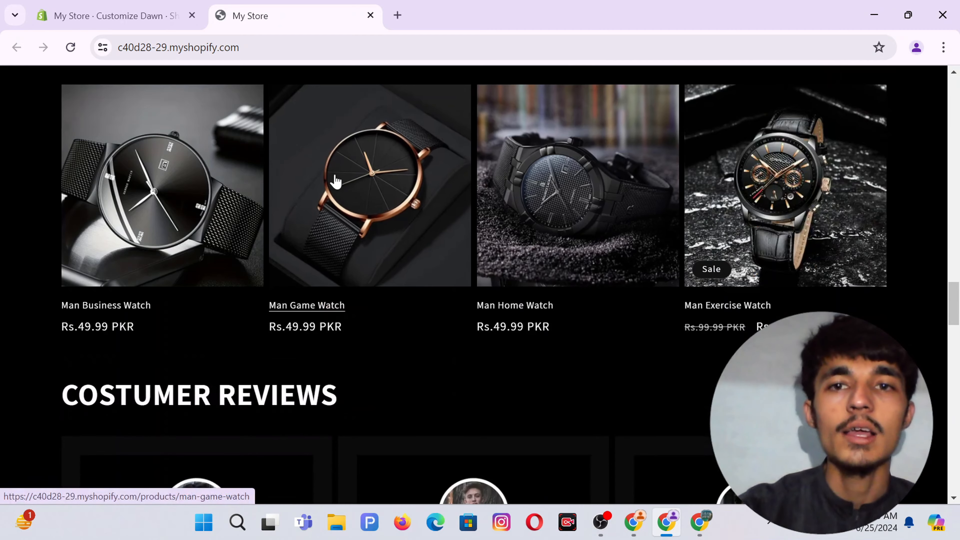
{"action": "scroll", "coordinate": [334, 180], "scroll_direction": "down", "scroll_amount": 9}
{"action": "scroll", "coordinate": [397, 231], "scroll_direction": "up", "scroll_amount": 4}
{"action": "scroll", "coordinate": [397, 231], "scroll_direction": "down", "scroll_amount": 20}
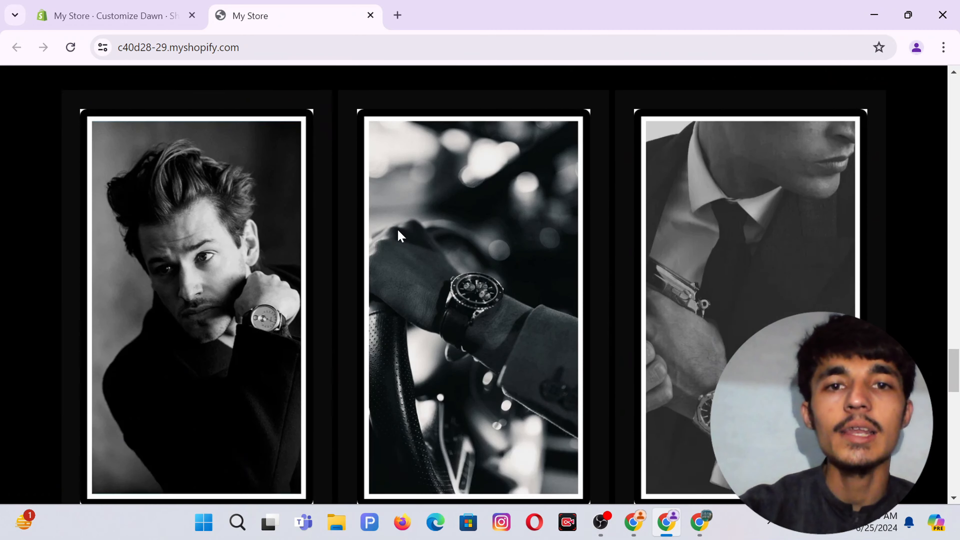
{"action": "scroll", "coordinate": [397, 231], "scroll_direction": "down", "scroll_amount": 5}
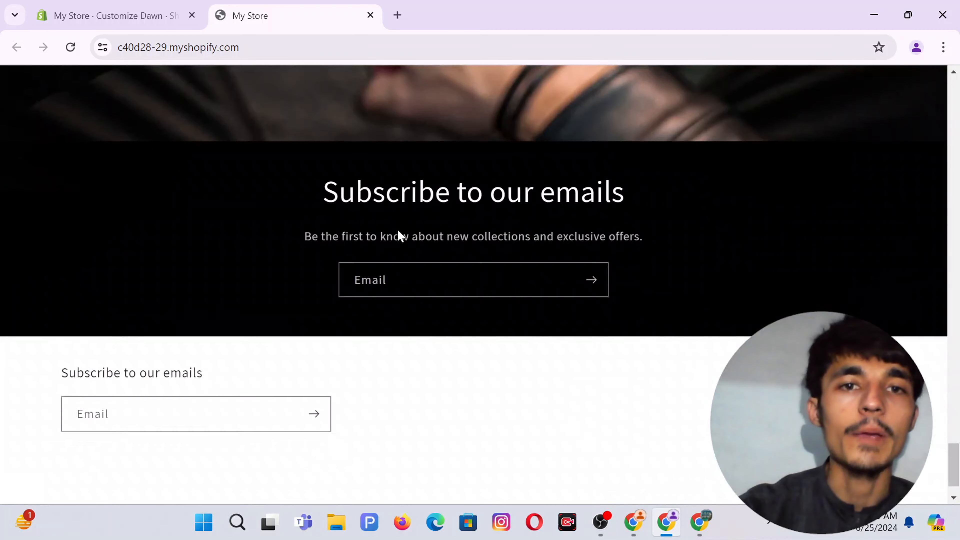
{"action": "scroll", "coordinate": [397, 231], "scroll_direction": "up", "scroll_amount": 15}
{"action": "scroll", "coordinate": [397, 231], "scroll_direction": "up", "scroll_amount": 15}
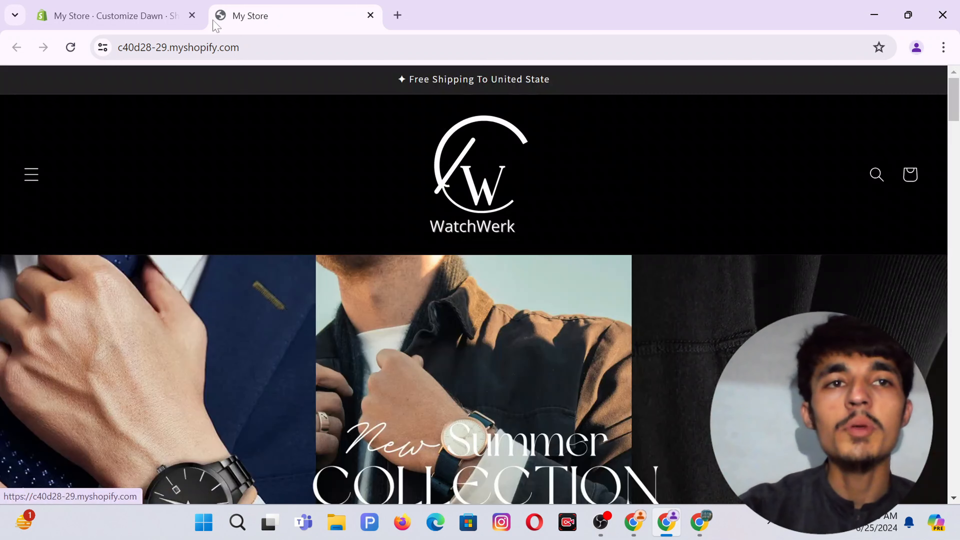
{"action": "left_click", "coordinate": [138, 7]}
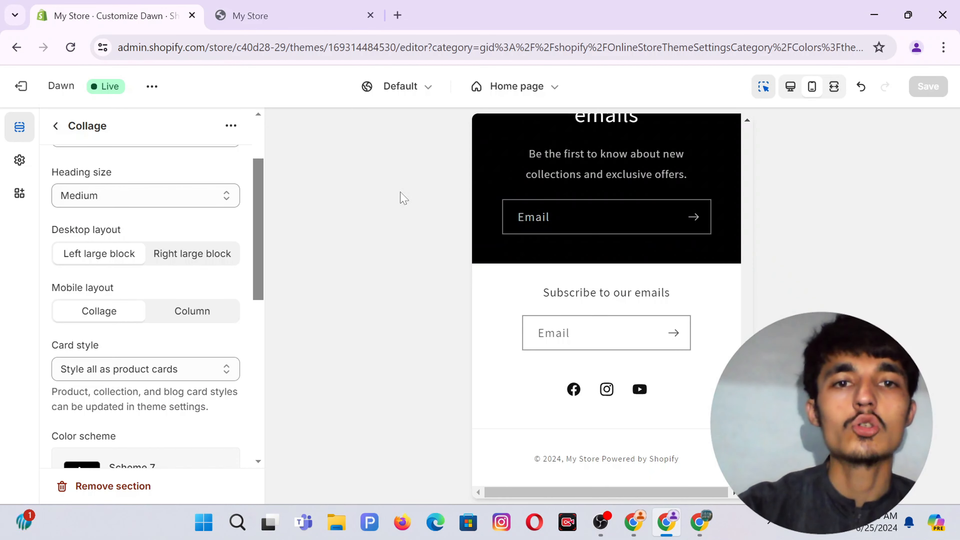
{"action": "scroll", "coordinate": [646, 240], "scroll_direction": "up", "scroll_amount": 20}
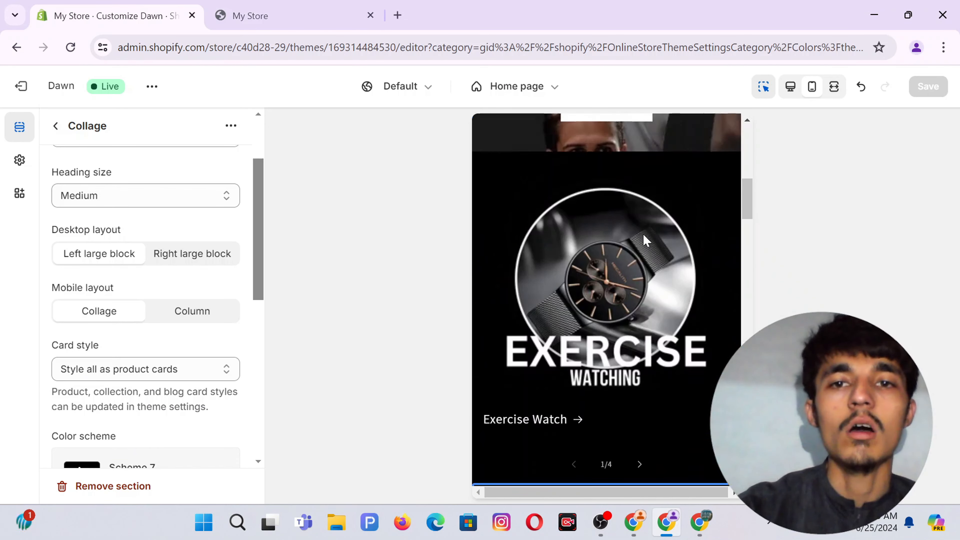